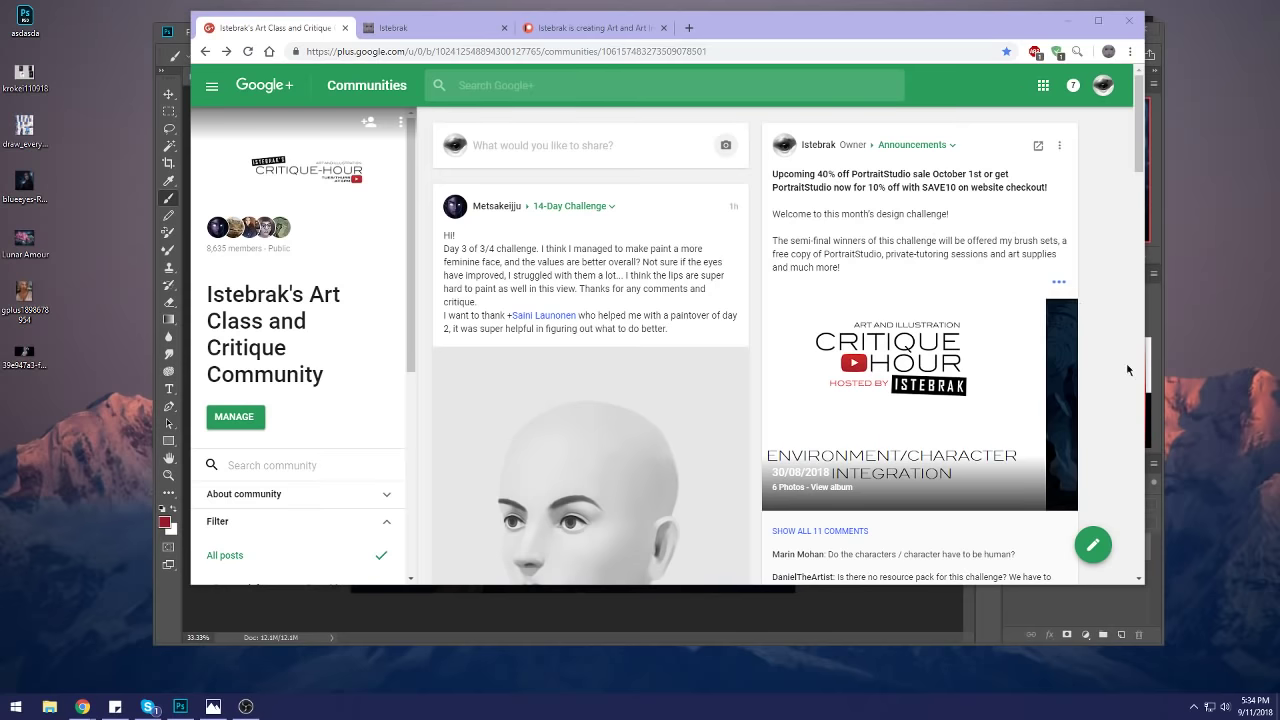
Step: Open the Windows clock and calendar flyout from the taskbar clock
left_click(1240, 706)
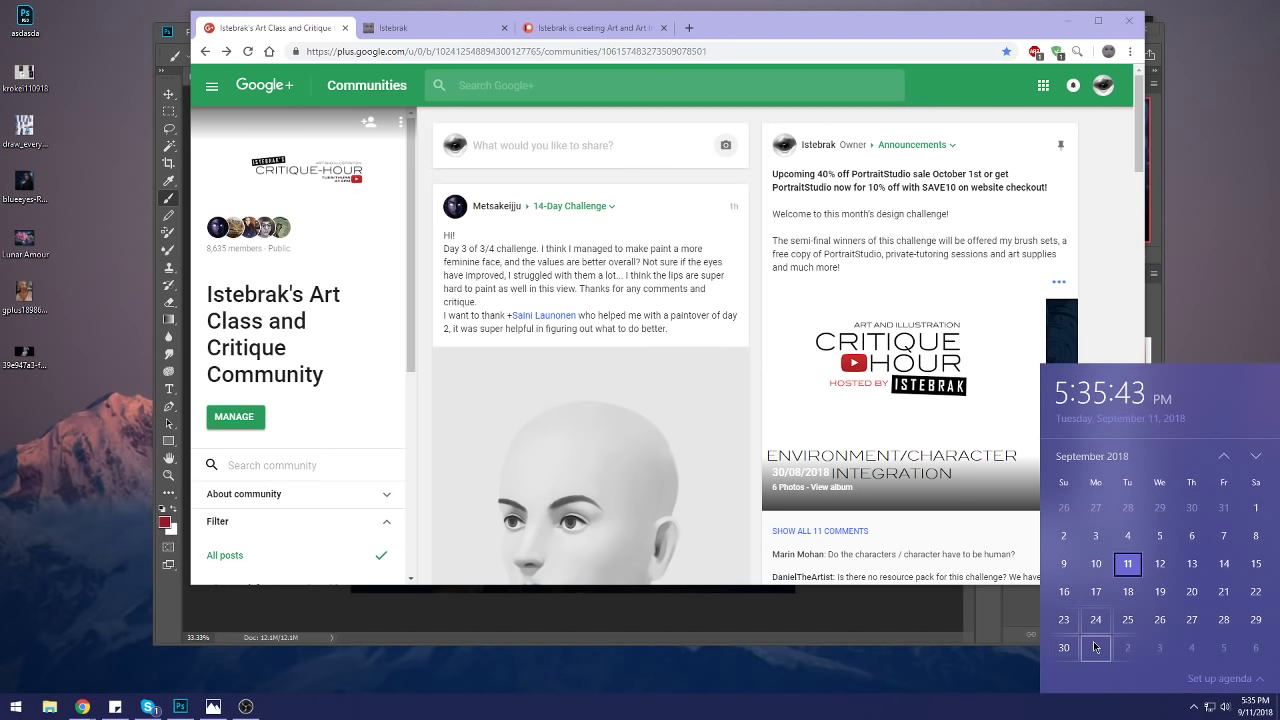
left_click(1257, 457)
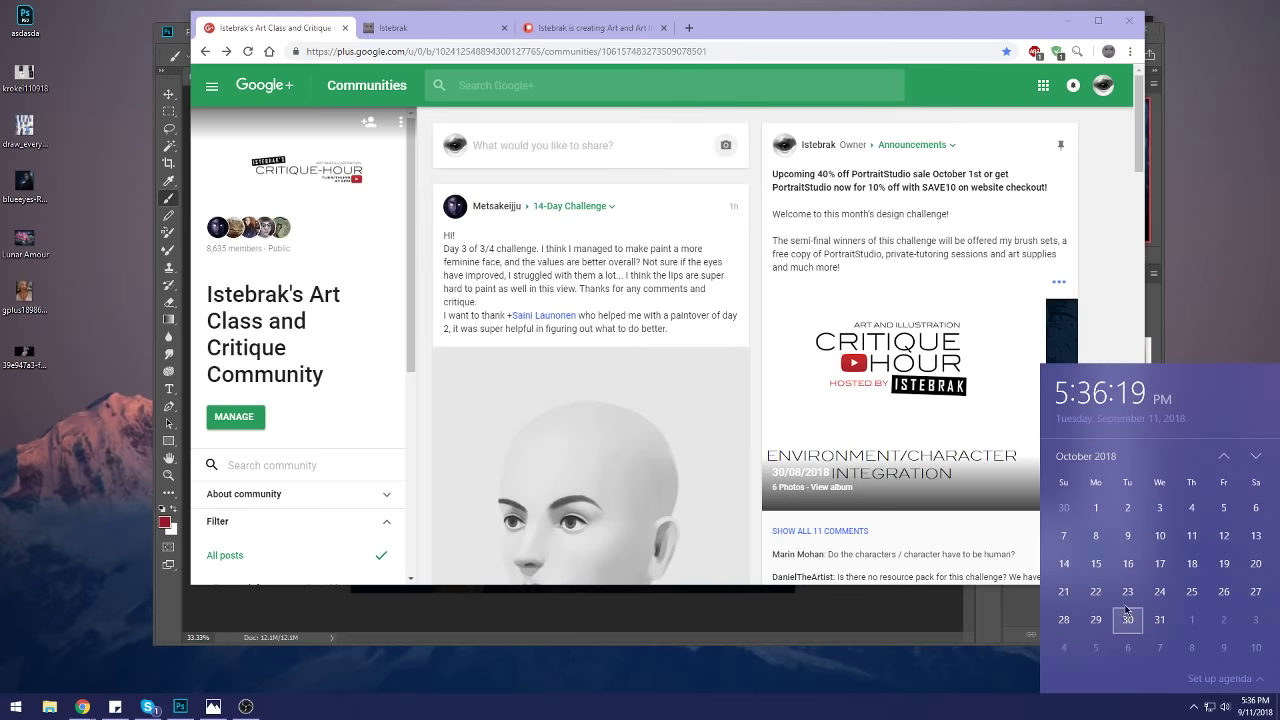
left_click(1225, 457)
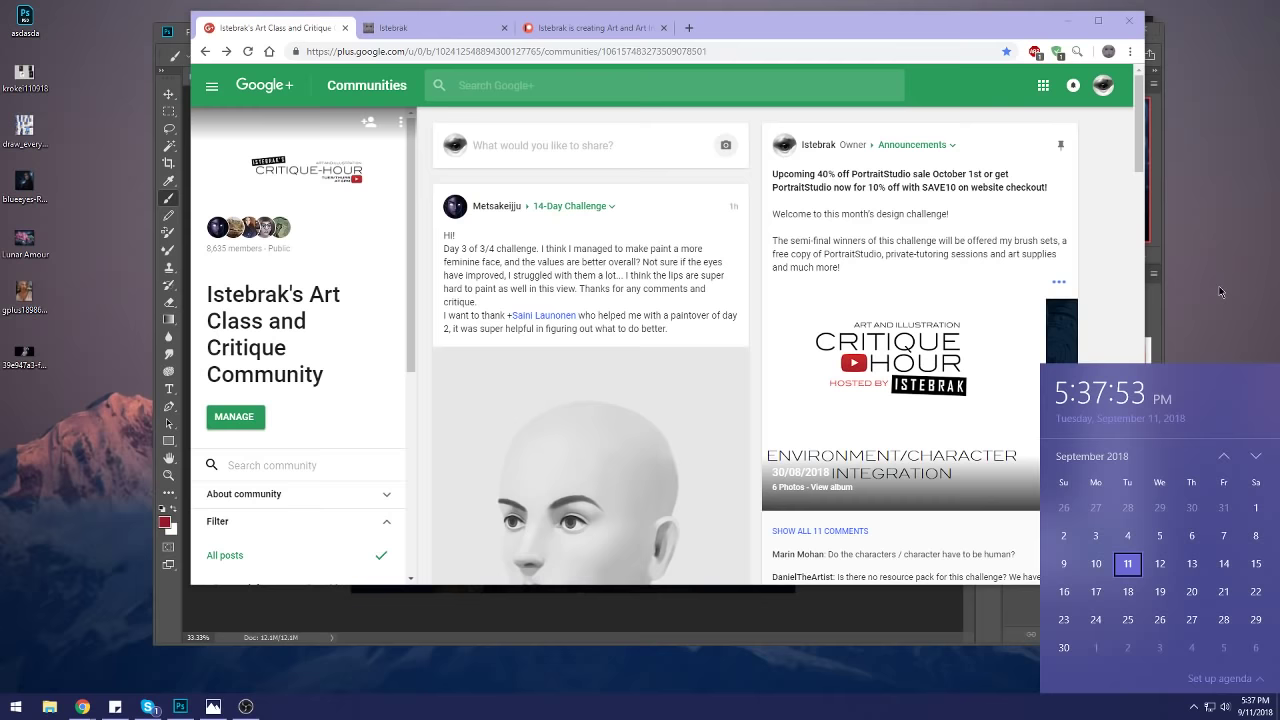
Step: Look at the Istebrak website, then scroll through the Istebrak Patreon page
left_click(435, 27)
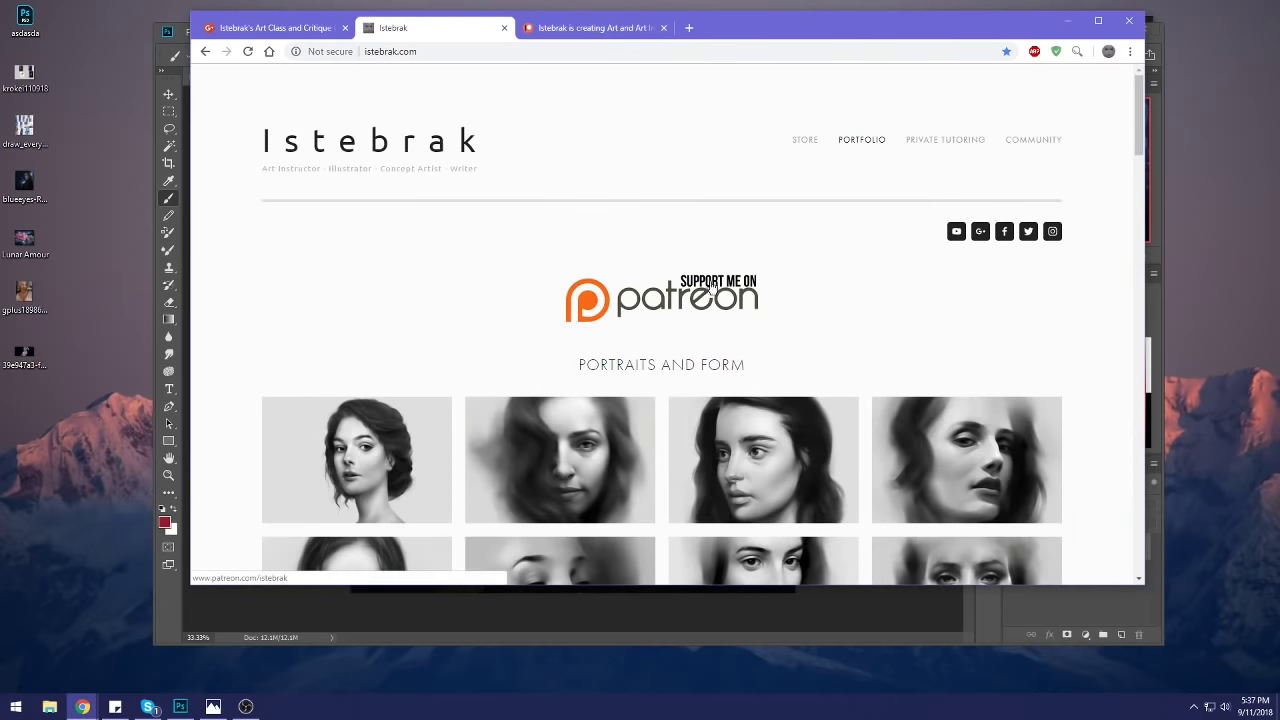
left_click(619, 30)
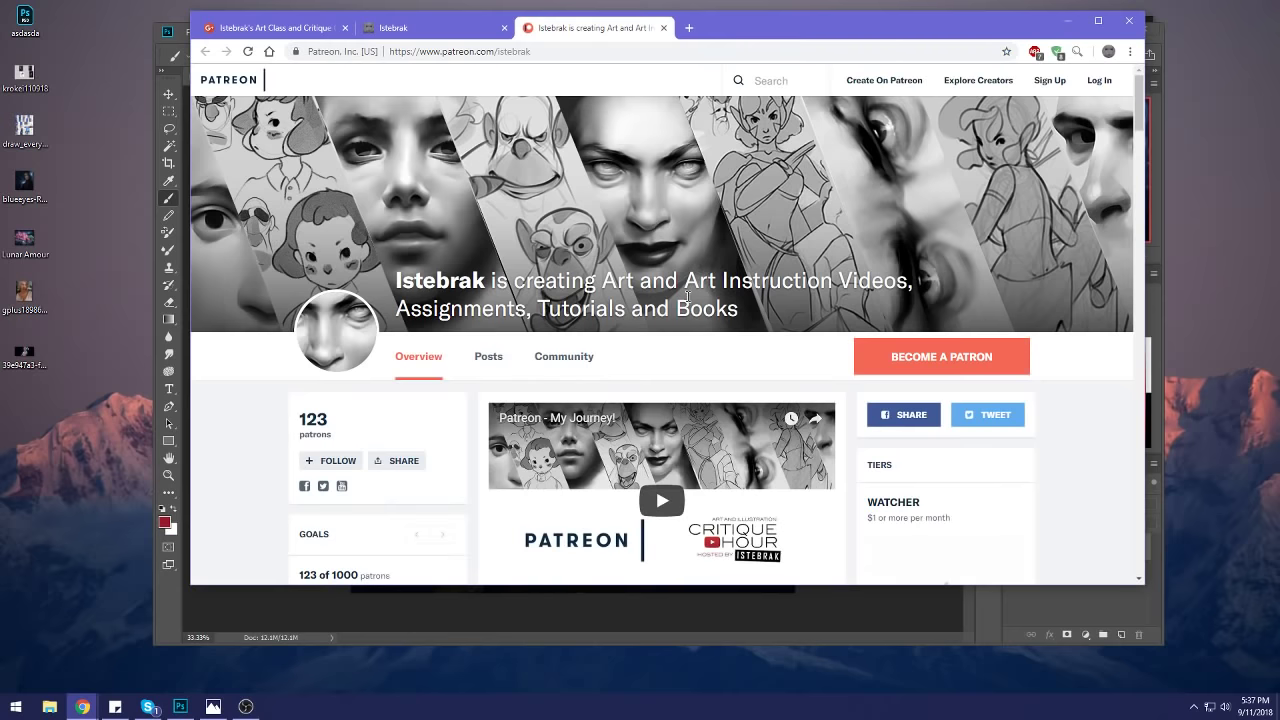
scroll(772, 376, "down", 15)
scroll(772, 376, "down", 4)
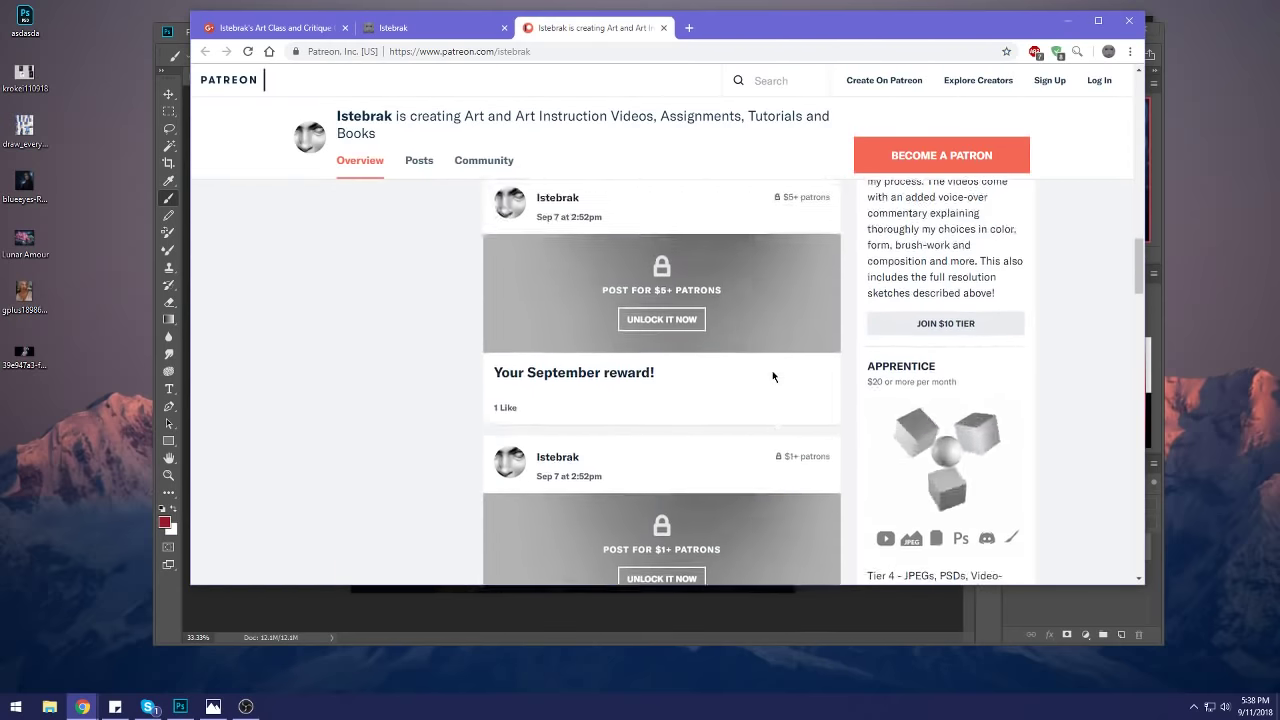
scroll(795, 380, "down", 3)
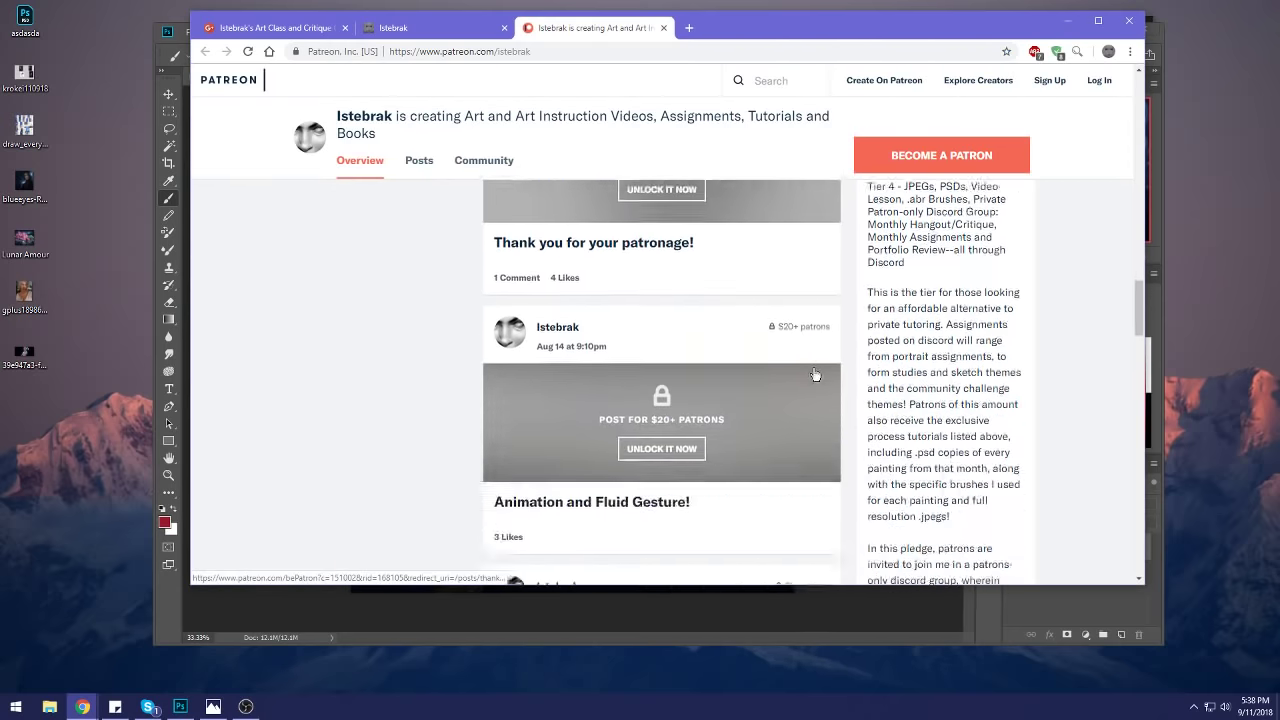
scroll(795, 380, "up", 4)
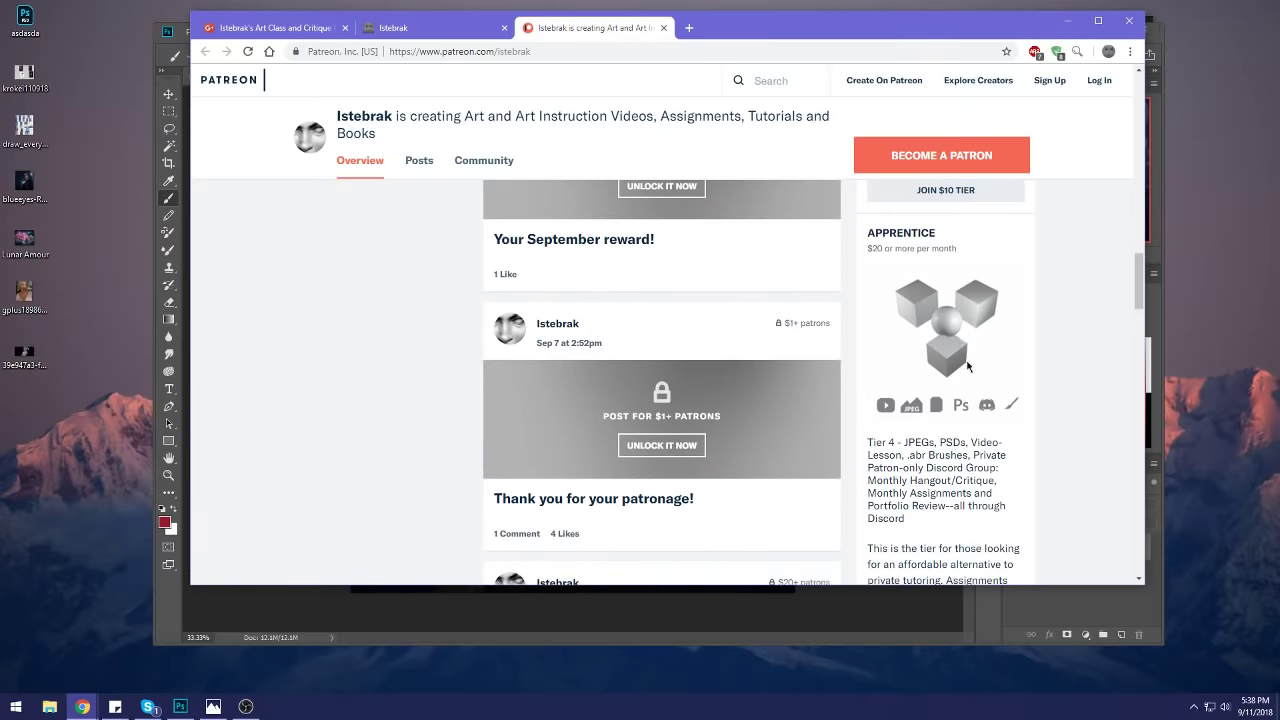
Step: Go back to the Istebrak portfolio site, then to the Google+ community page
left_click(431, 28)
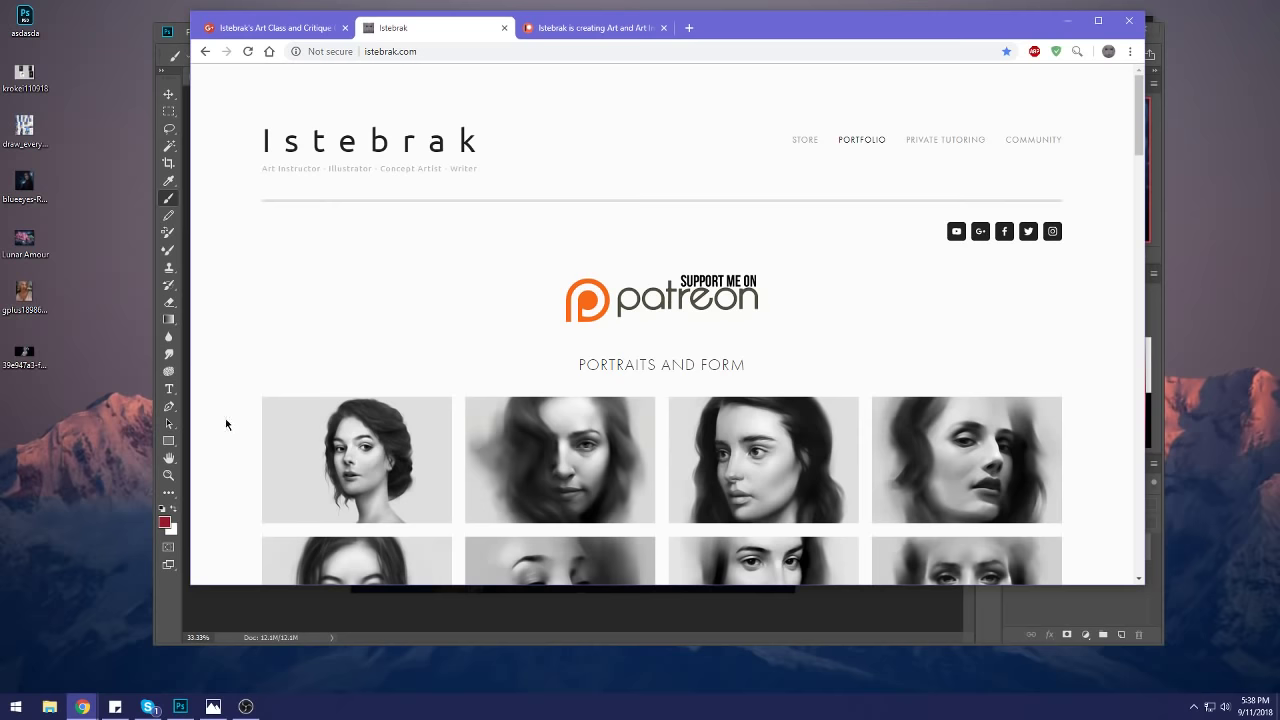
left_click(591, 5)
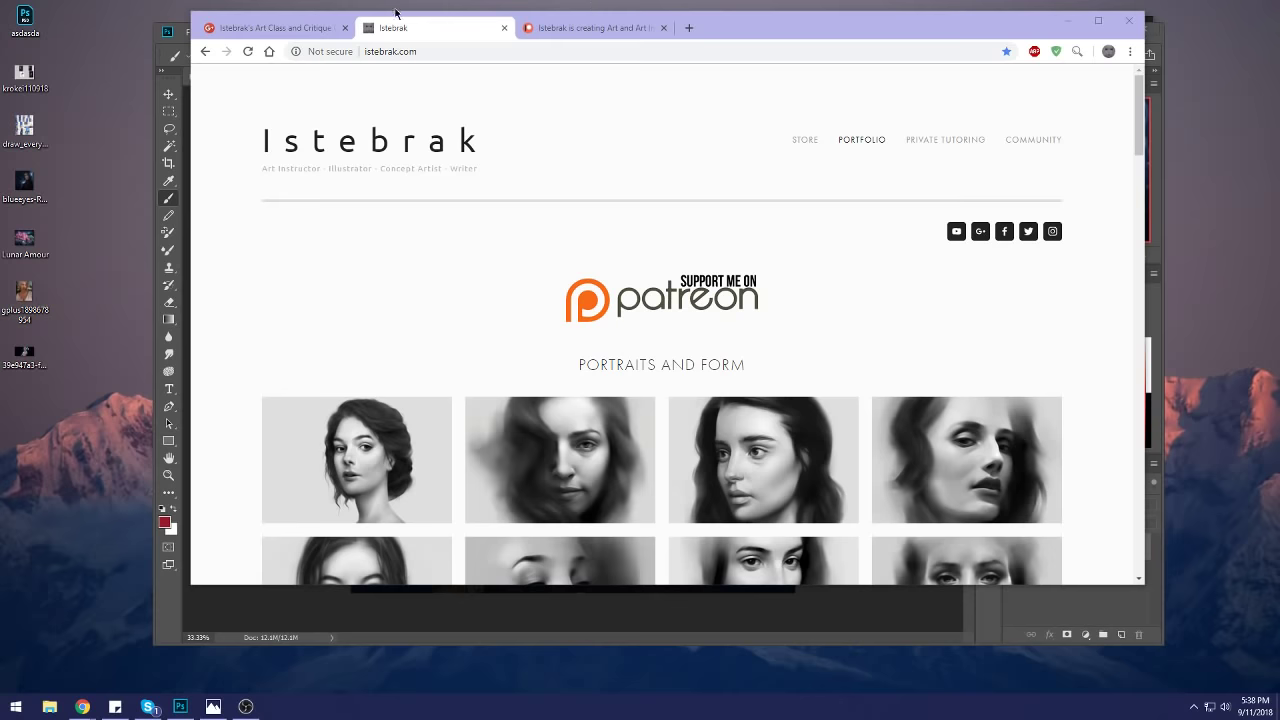
left_click(291, 28)
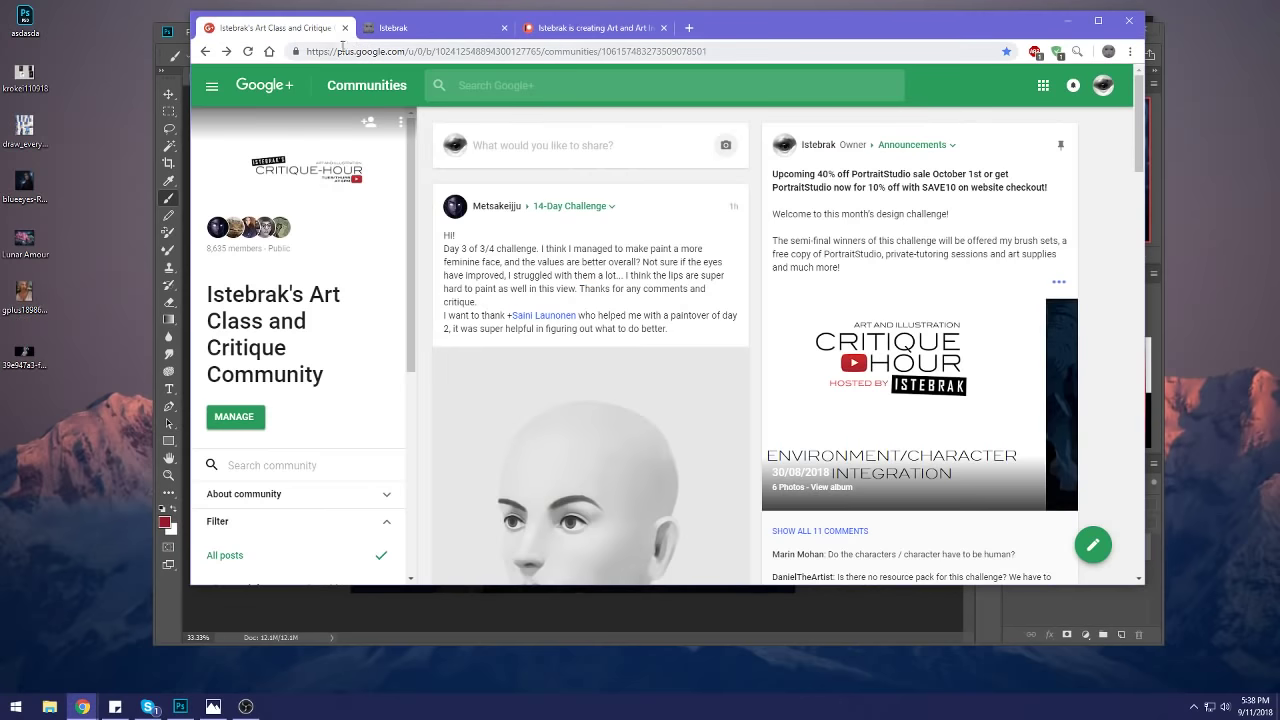
Step: Open the glowing-sword reference image in Photos and arrange it beside the portrait window
left_click(1073, 27)
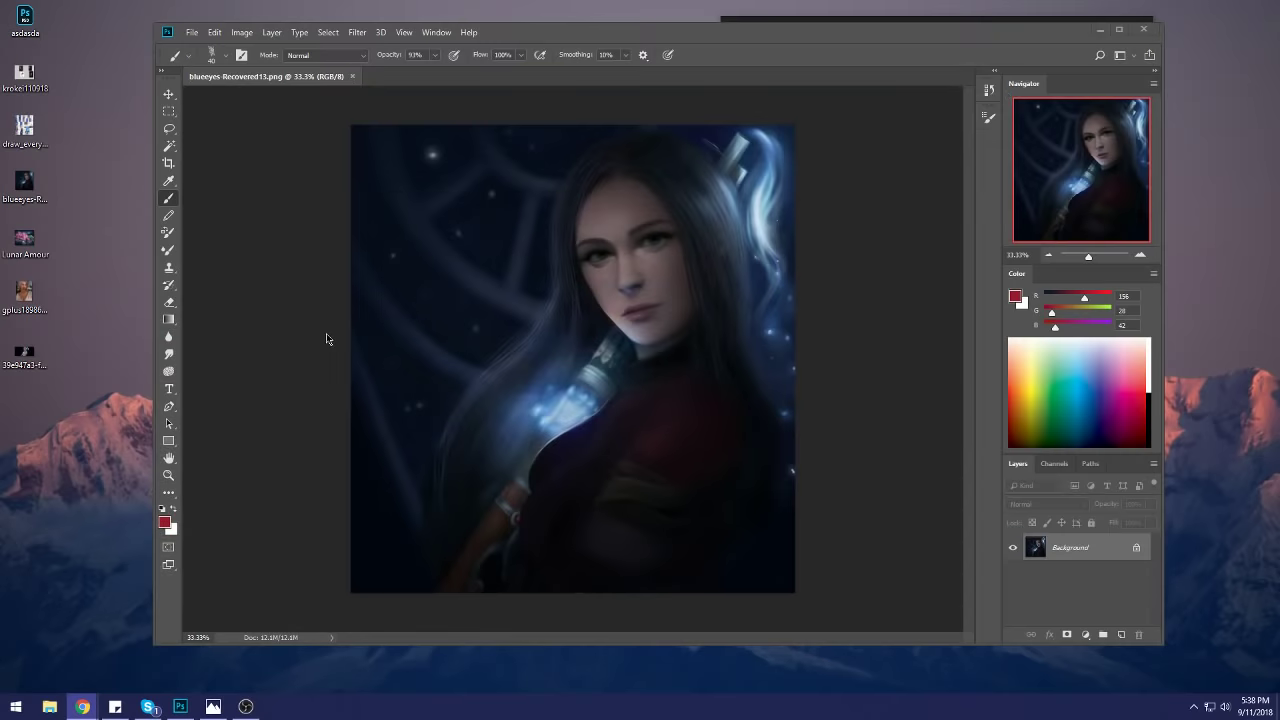
double_click(30, 360)
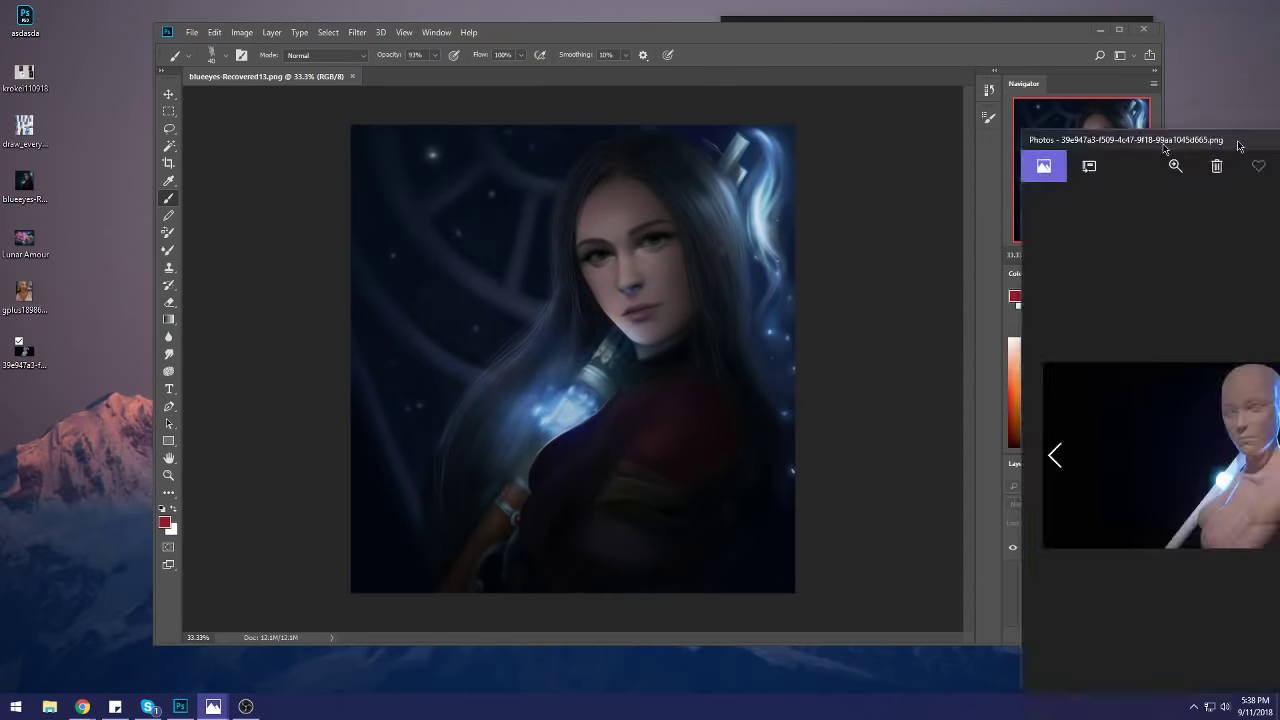
left_click_drag(353, 87, 221, 20)
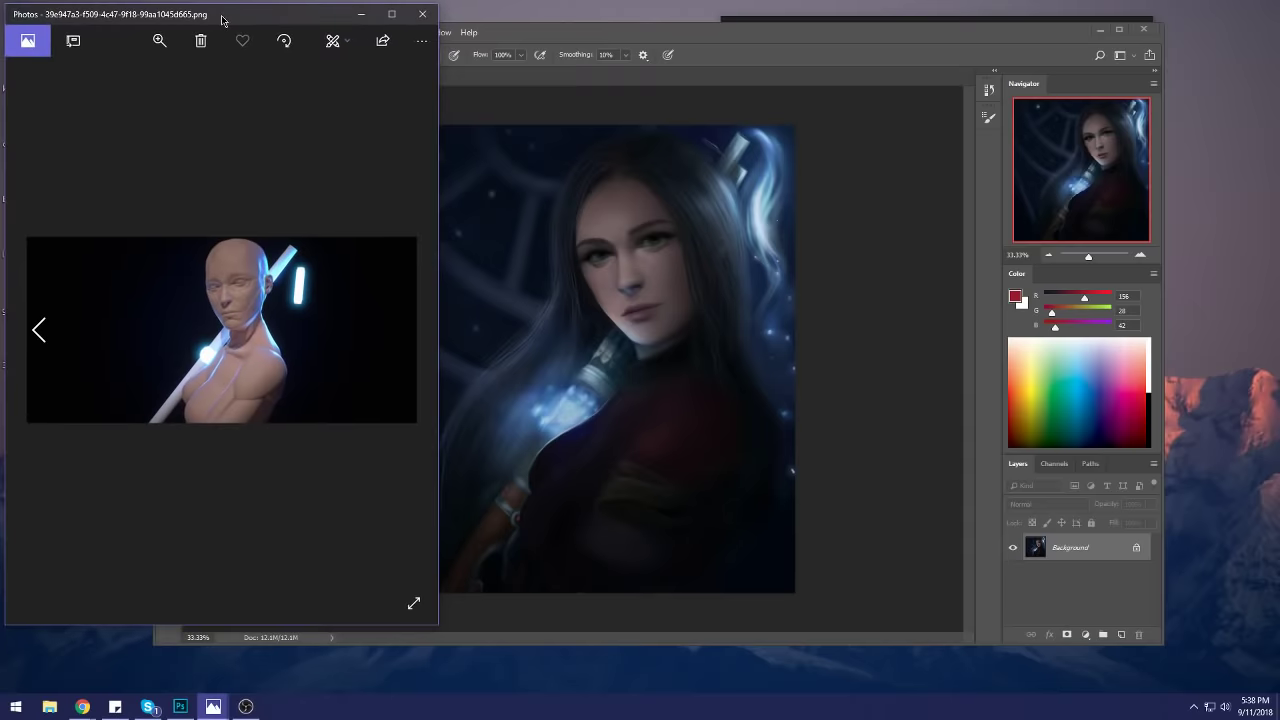
left_click_drag(567, 38, 676, 24)
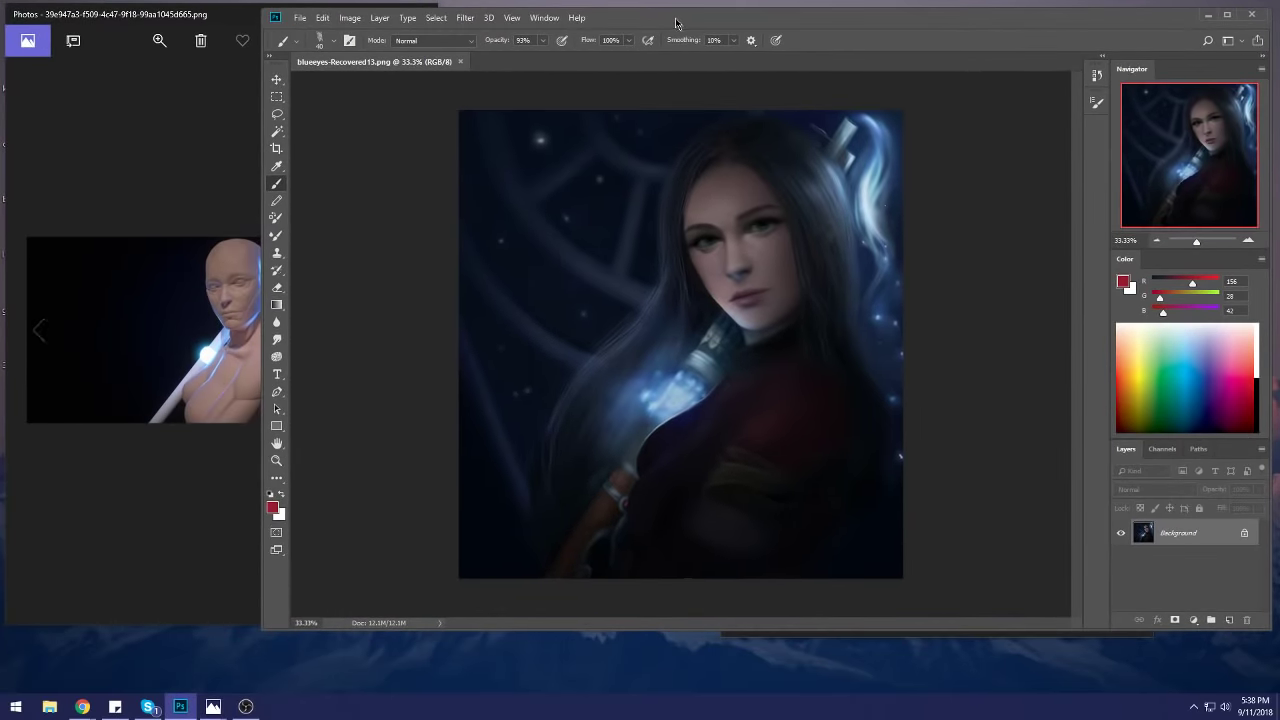
left_click_drag(263, 212, 445, 212)
left_click(503, 717)
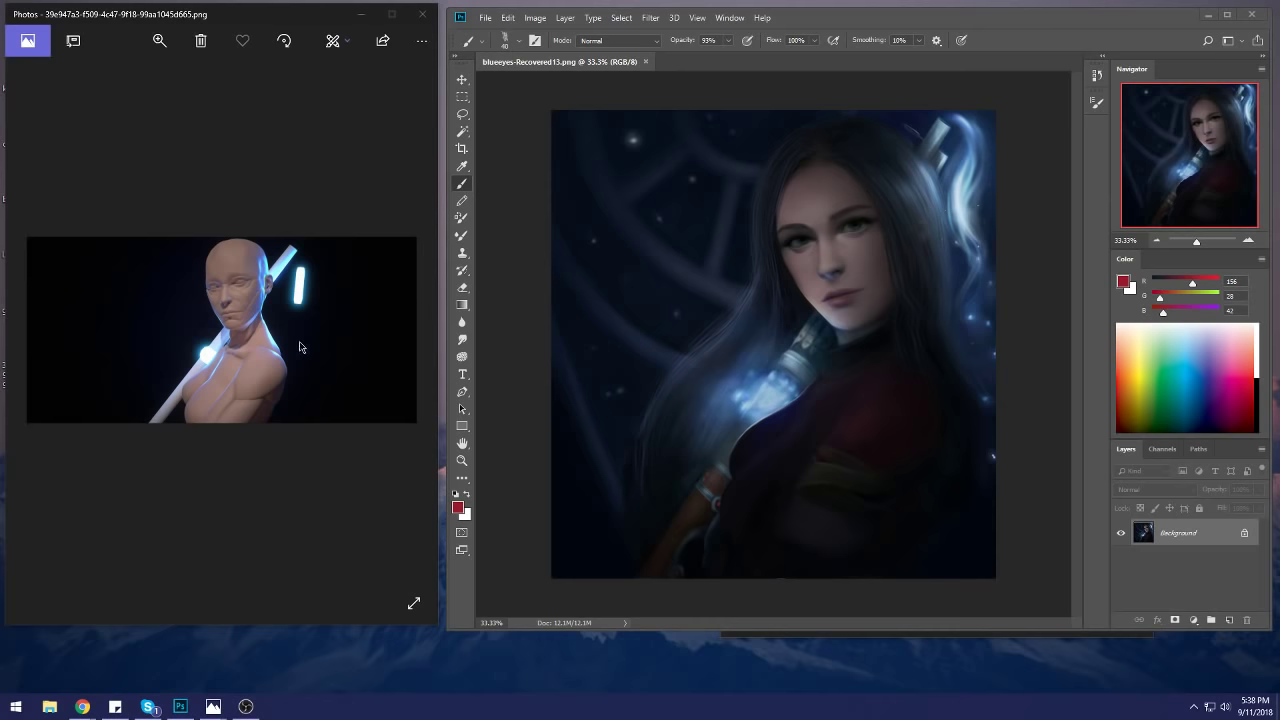
left_click_drag(324, 626, 326, 689)
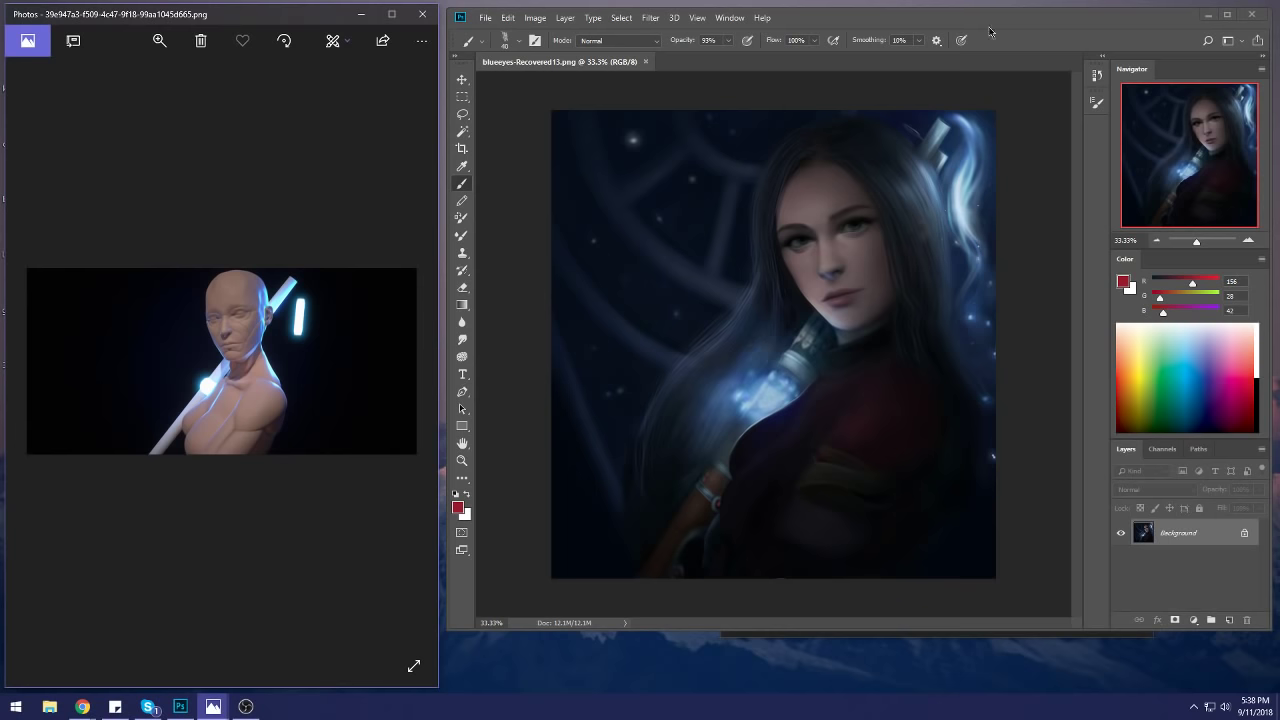
Step: Undo the accidental red brush mark on blueeyes-Recovered13.png and zoom out to the whole painting
left_click(869, 6)
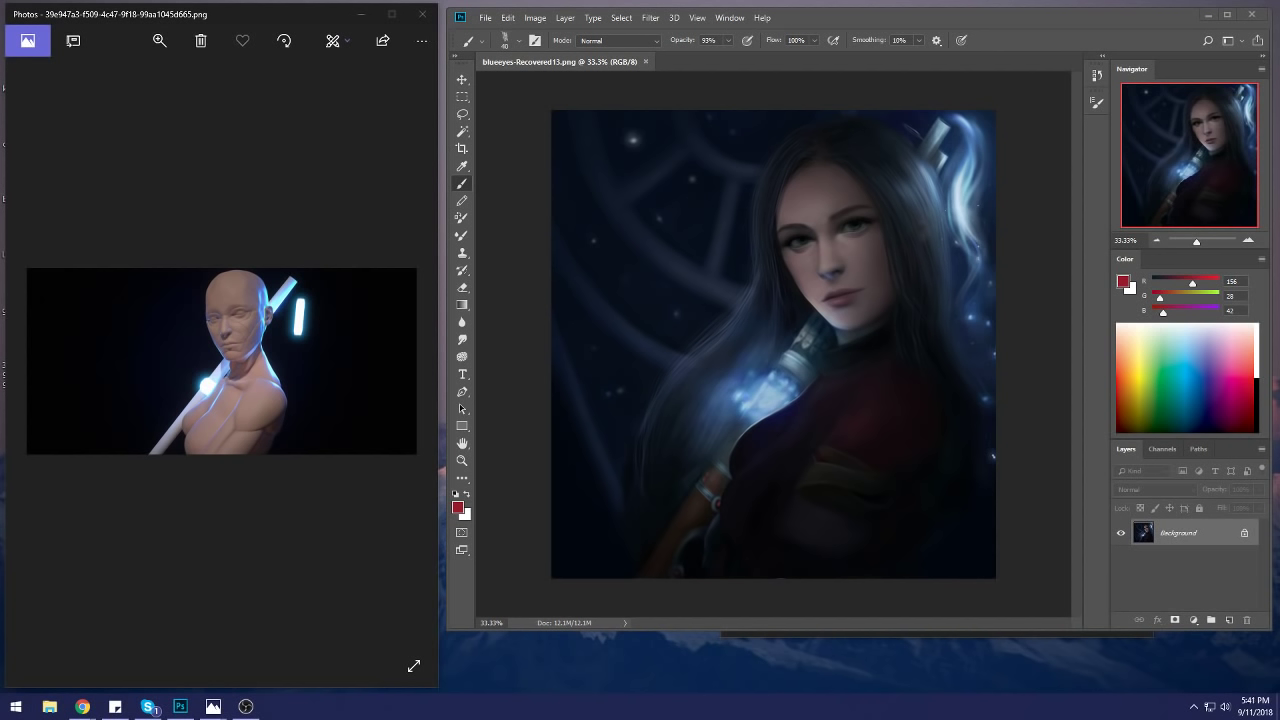
left_click_drag(621, 173, 625, 164)
key("ctrl+z")
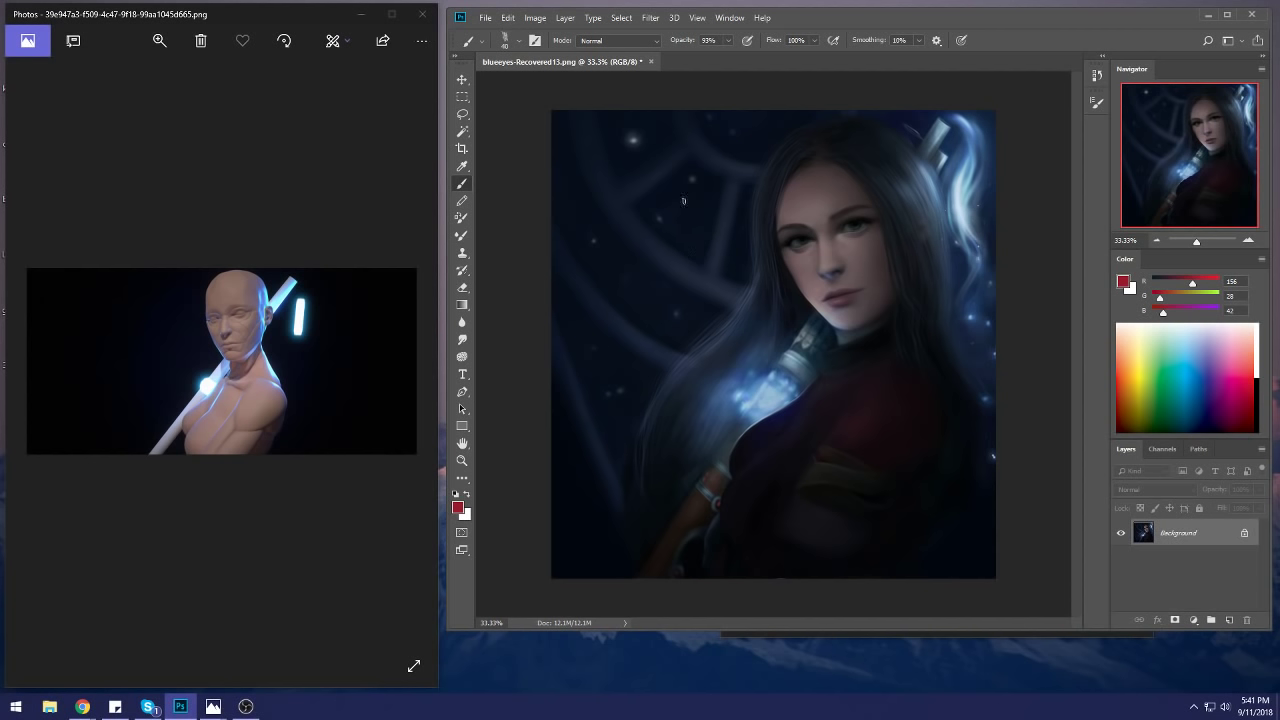
key("ctrl+minus")
key("ctrl+minus")
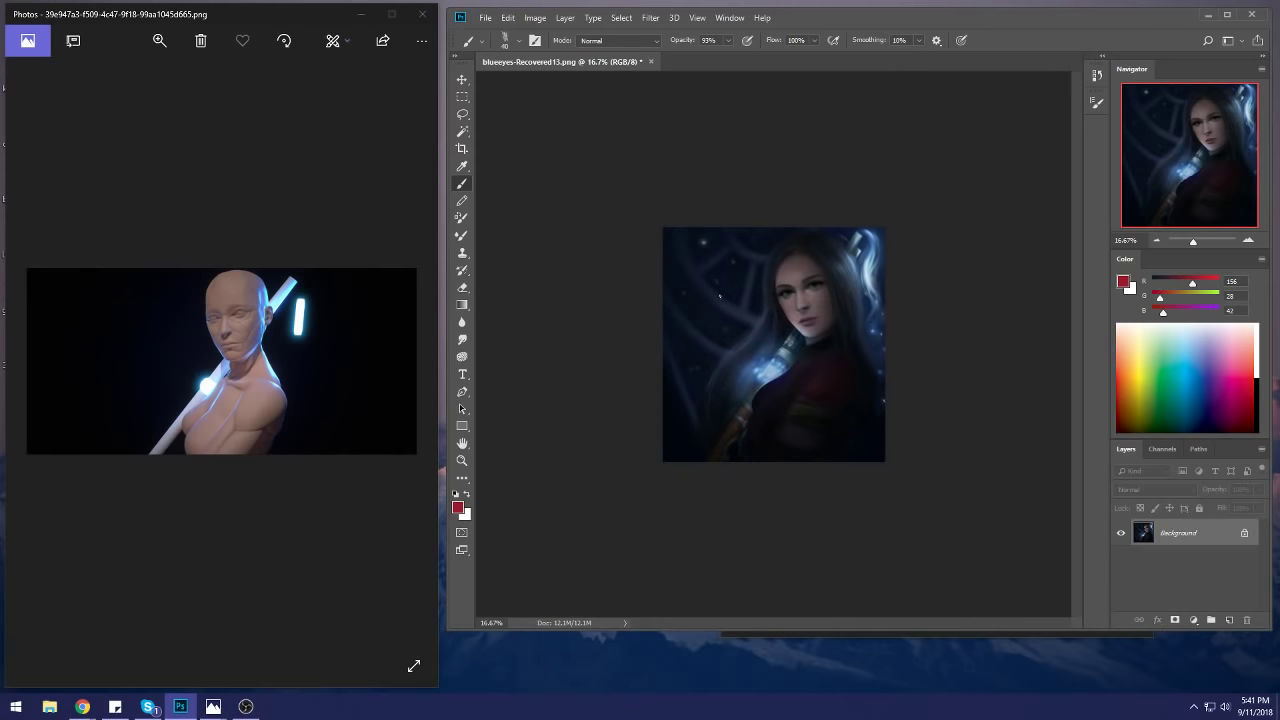
Step: Crop outward to add extra canvas space above and below the image
key("c")
left_click_drag(668, 227, 923, 483)
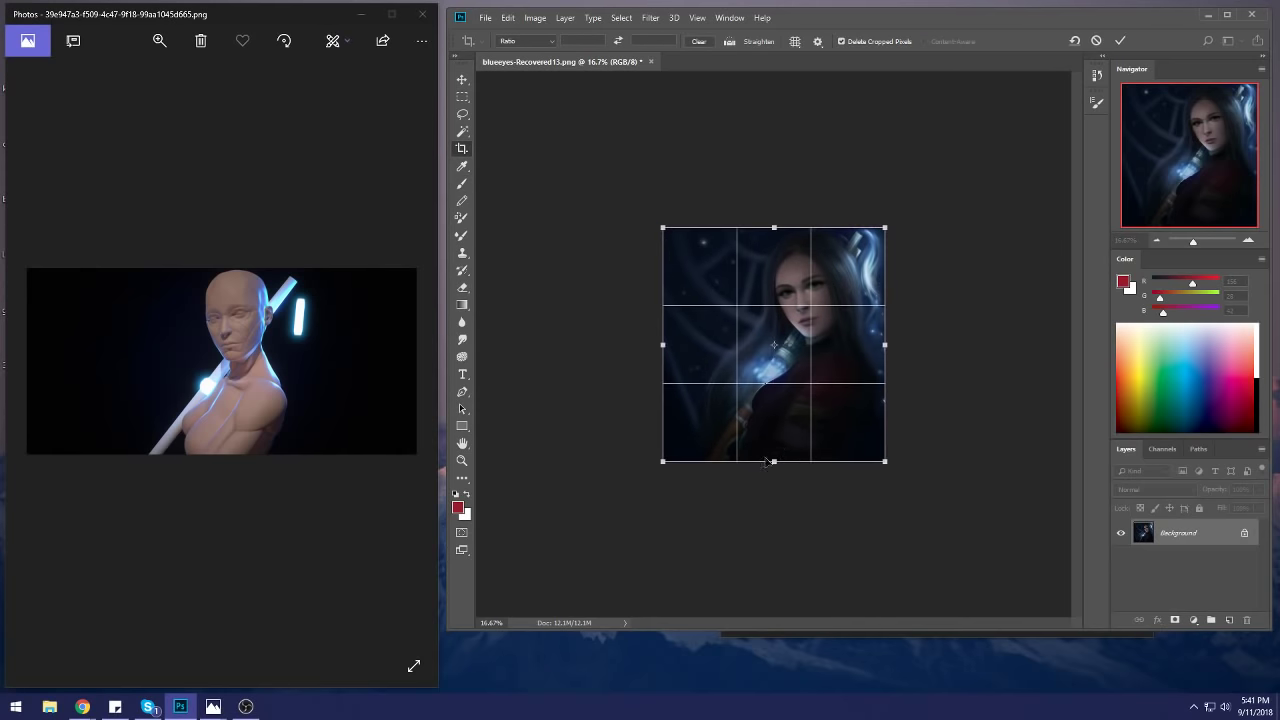
left_click_drag(775, 464, 775, 513)
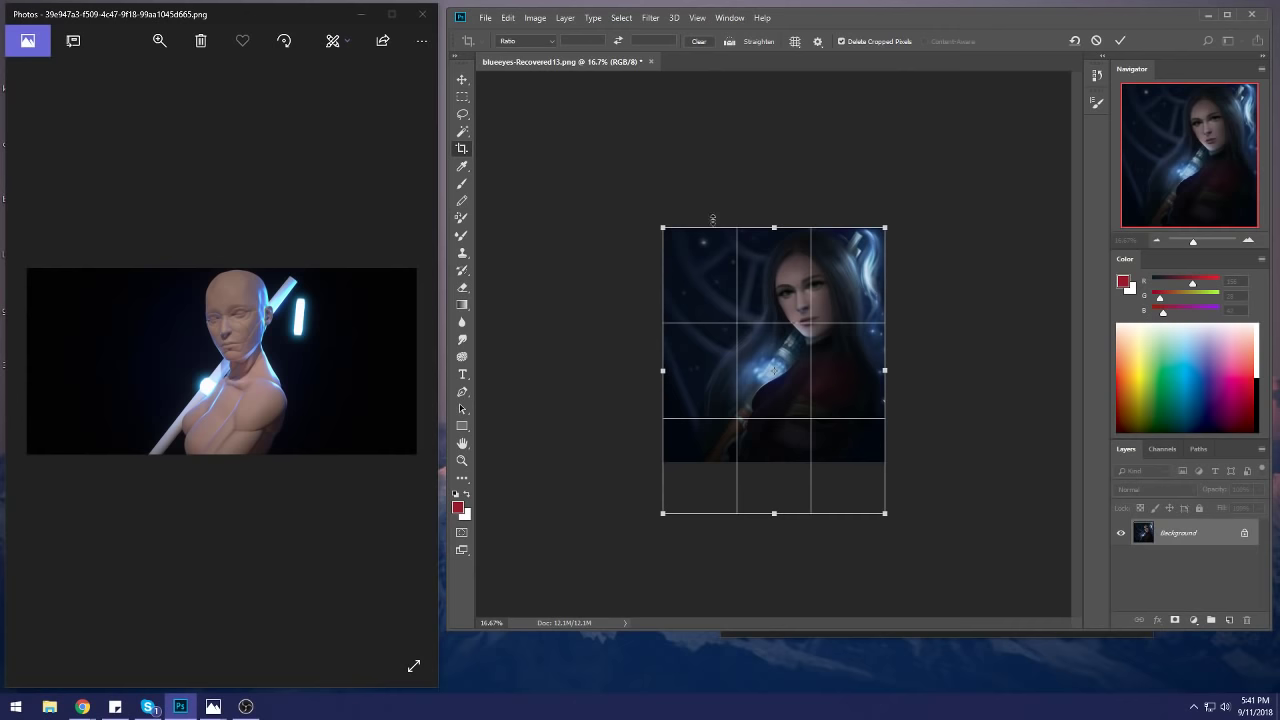
left_click_drag(772, 228, 773, 216)
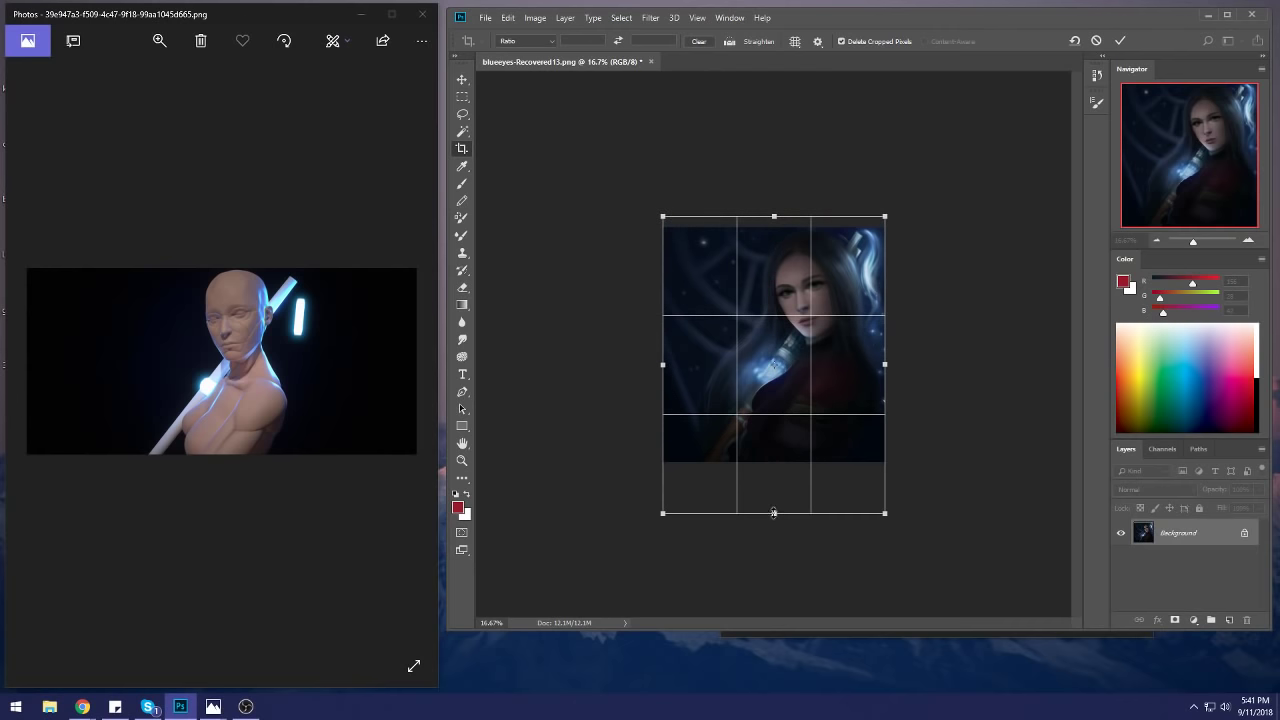
left_click_drag(773, 513, 775, 502)
key("Return")
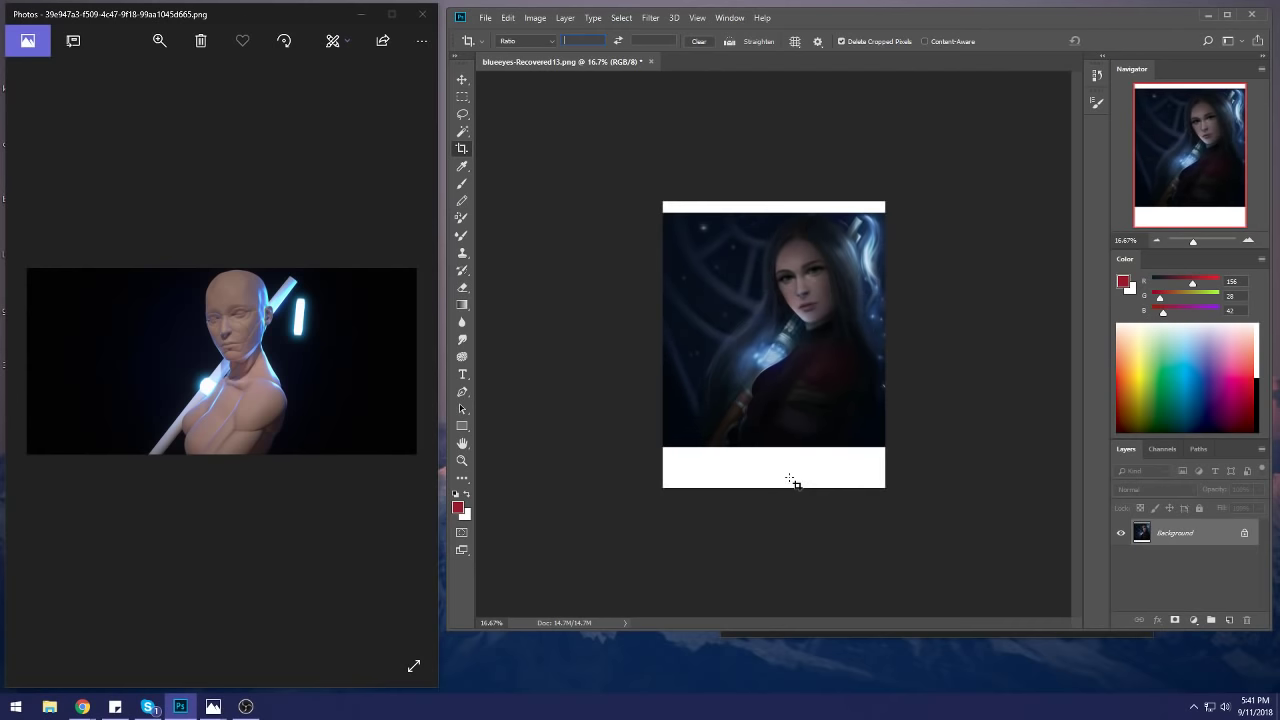
Step: Convert the background to Layer 0 and delete the top and bottom white strips to transparency
double_click(1187, 534)
left_click(749, 212)
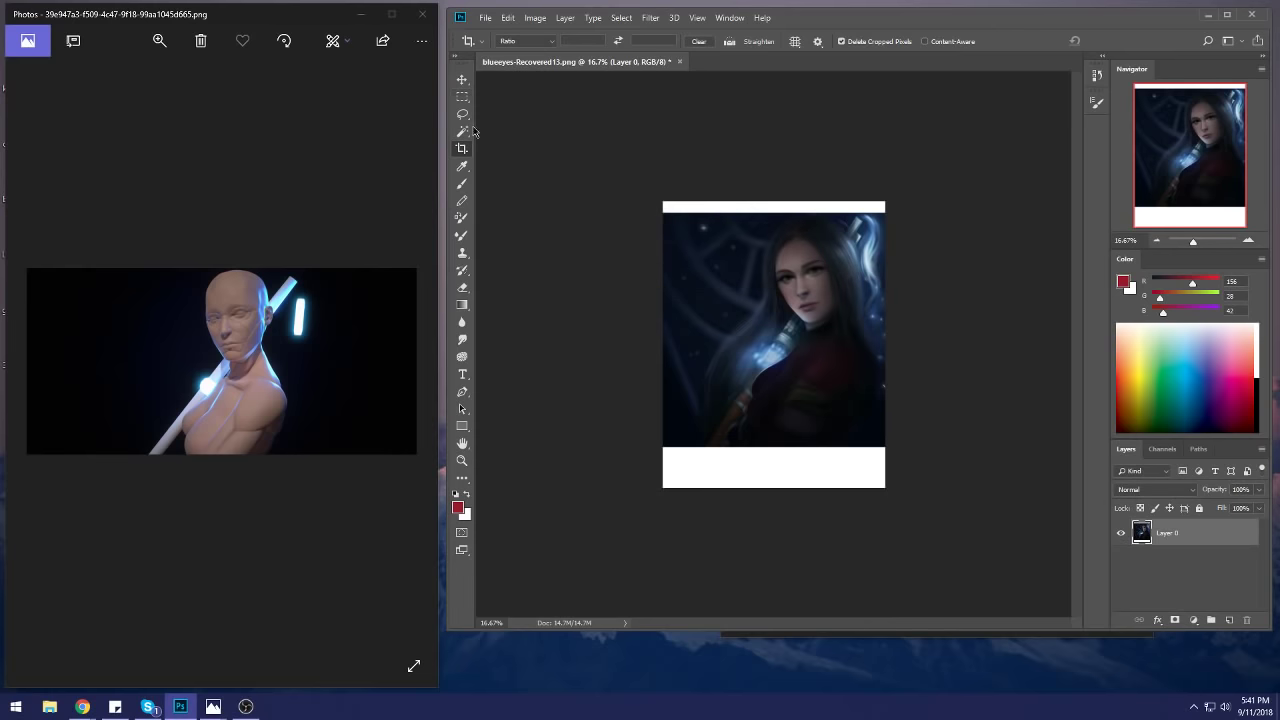
left_click(462, 131)
left_click(704, 228)
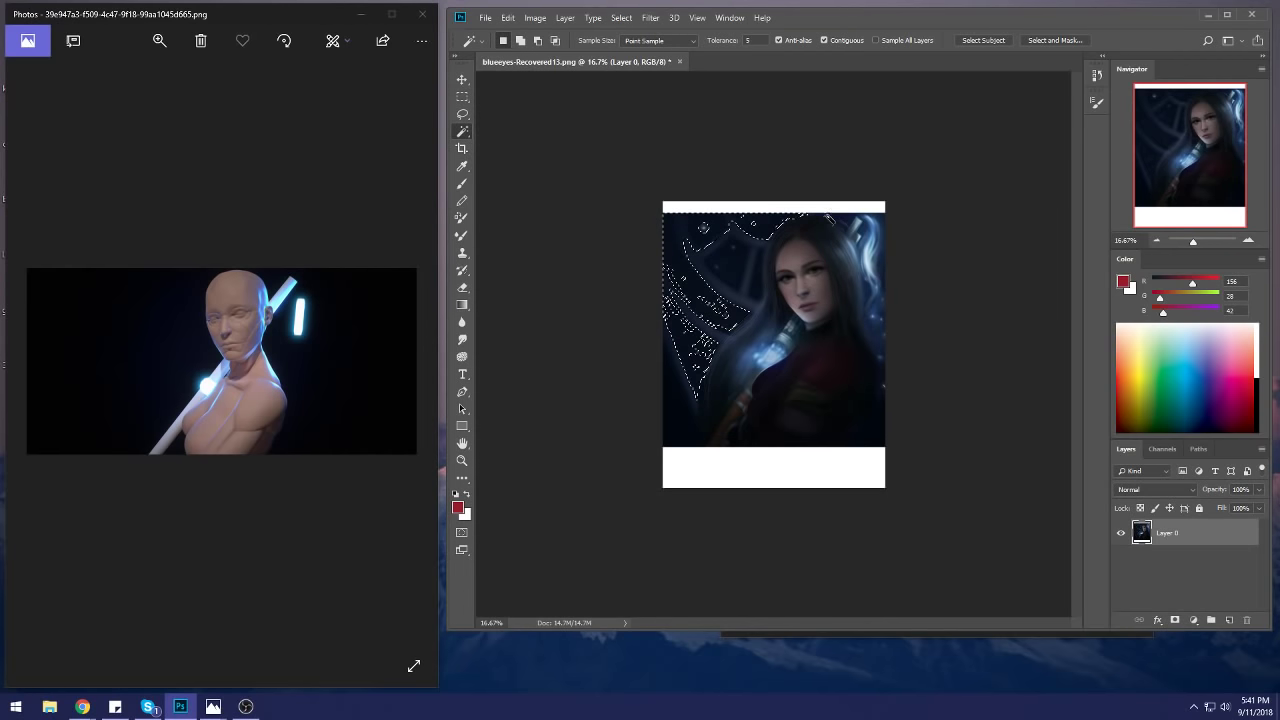
left_click(705, 207)
left_click(800, 463, "shift")
key("Delete")
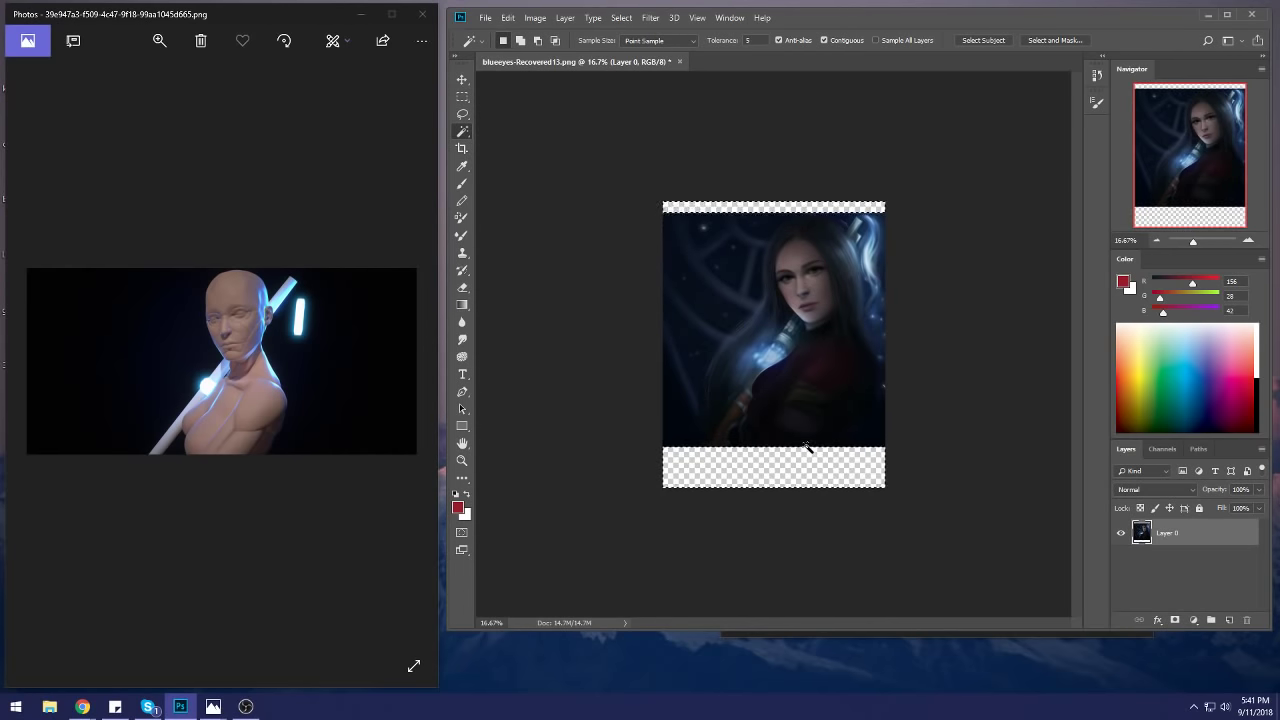
Step: Add an empty Layer 1 below and fill it with sampled dark navy
left_click(1229, 620, "ctrl")
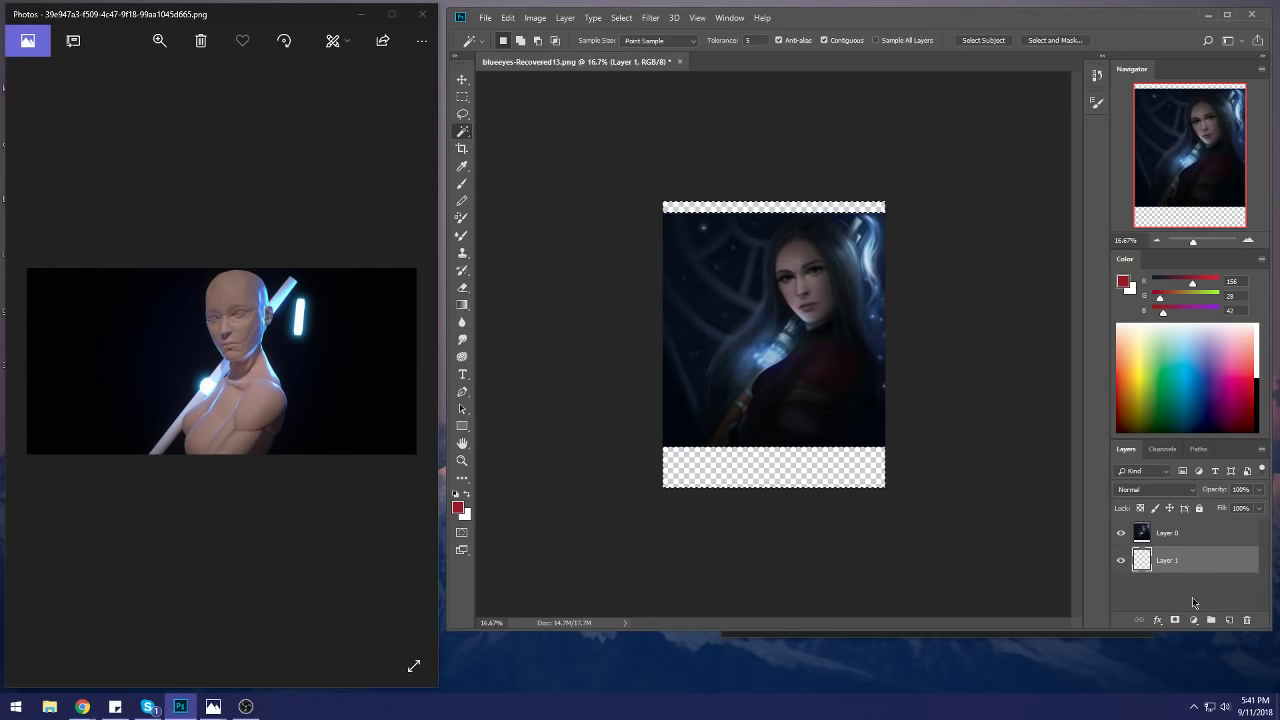
key("ctrl+d")
key("m")
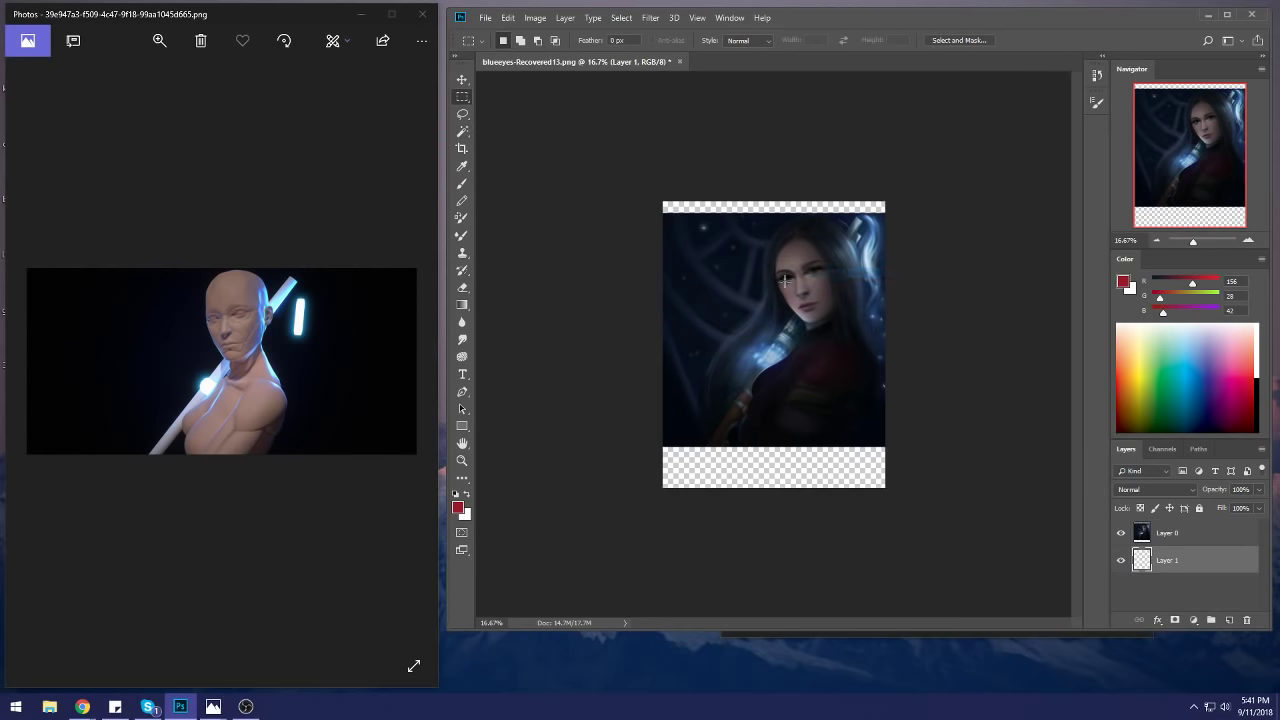
key("g")
left_click(738, 266, "alt")
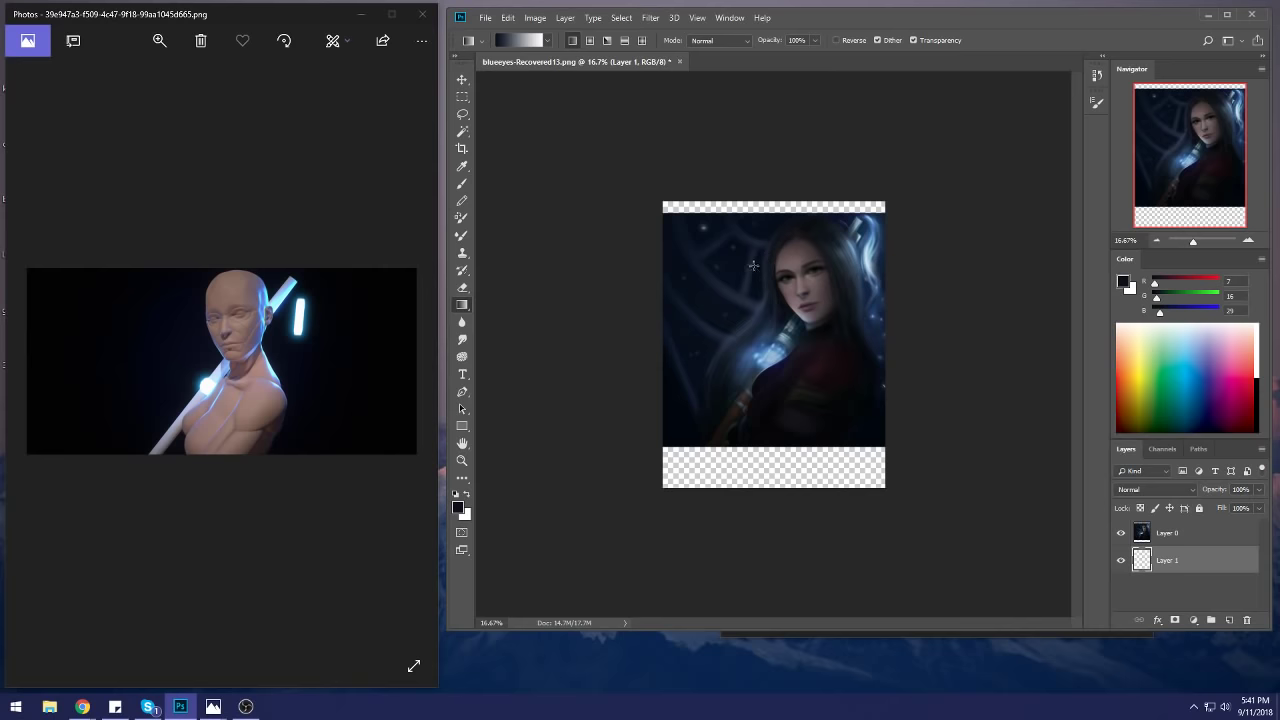
key("shift+g")
left_click(766, 276)
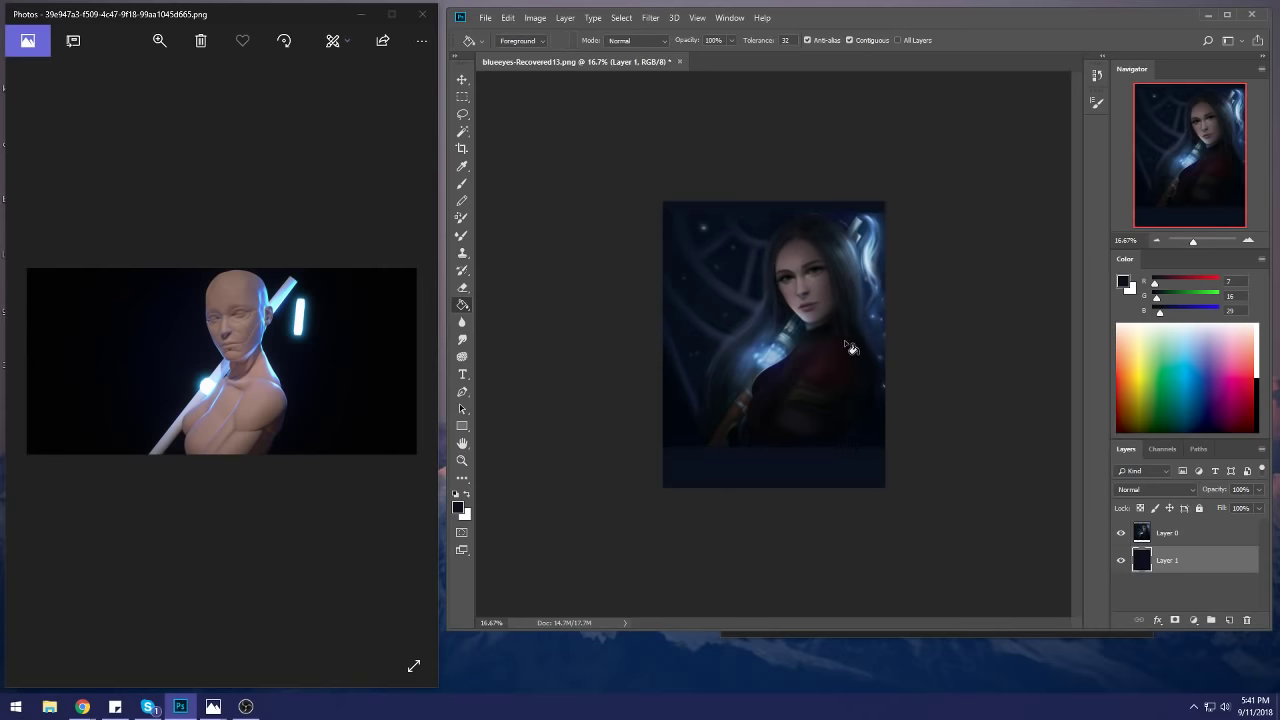
key("ctrl+plus")
Step: Paint sampled dark navy and brown strokes over the lower band with a size-90 brush
left_click_drag(1110, 27, 1091, 33)
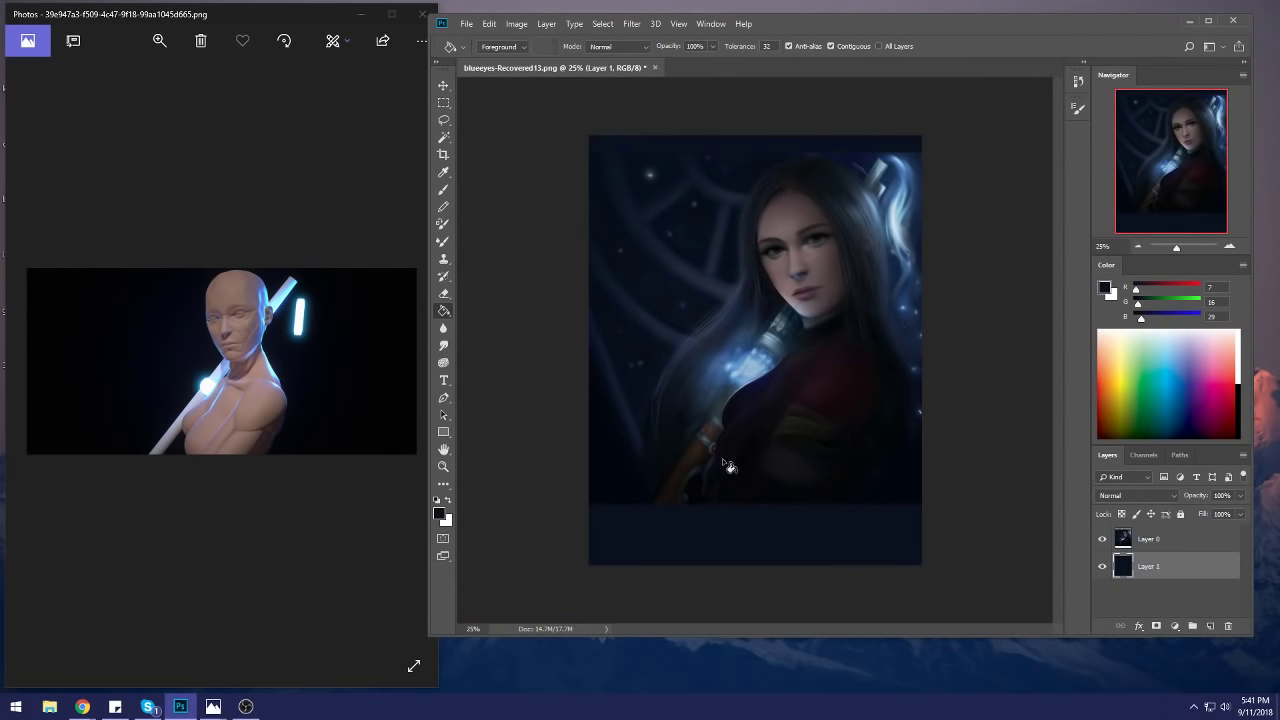
key("b")
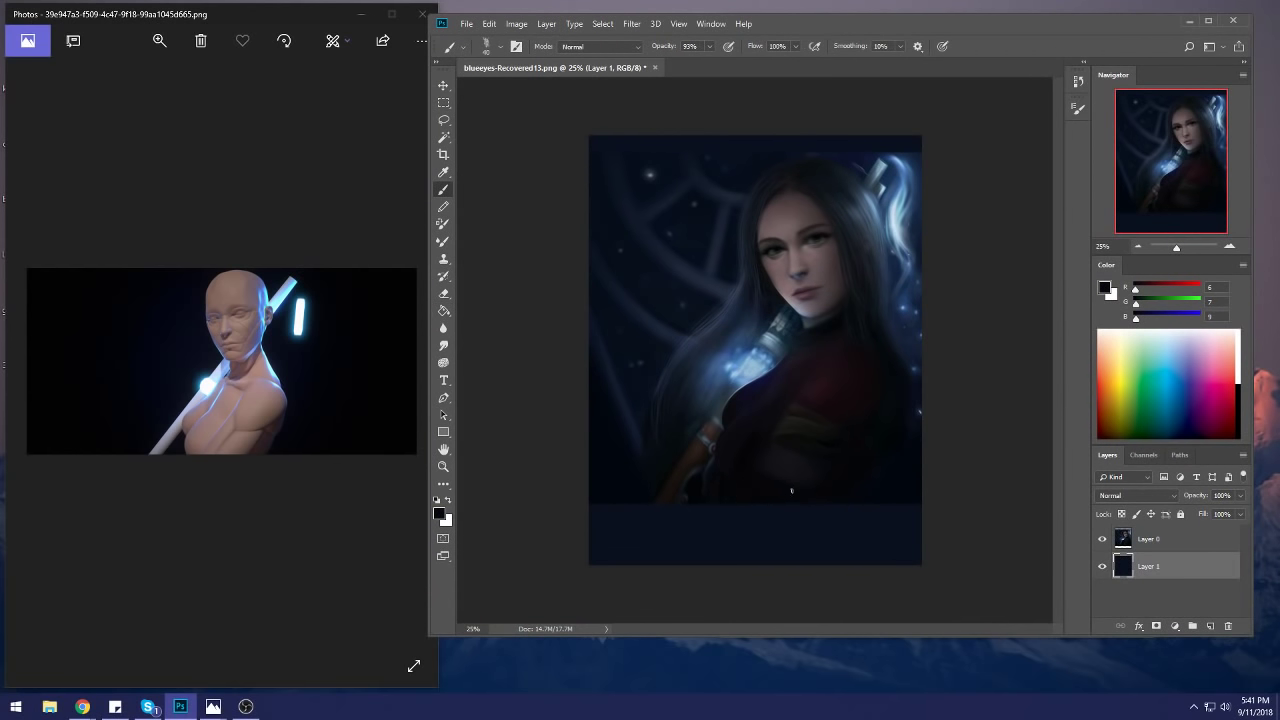
mouse_move(832, 503)
left_mouse_down()
mouse_move(739, 581)
mouse_move(801, 526)
mouse_move(772, 548)
mouse_move(826, 515)
mouse_move(814, 546)
mouse_move(858, 505)
mouse_move(787, 594)
left_mouse_up()
left_click(910, 496, "alt")
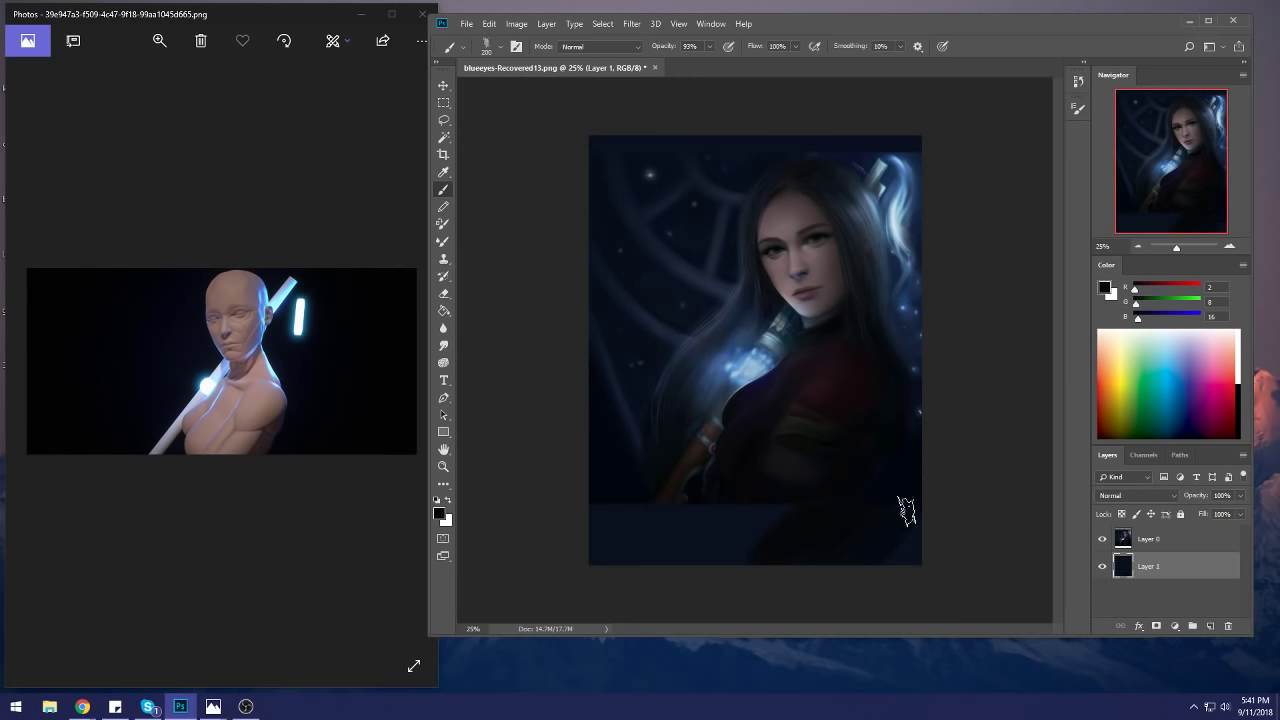
left_click(635, 503, "alt")
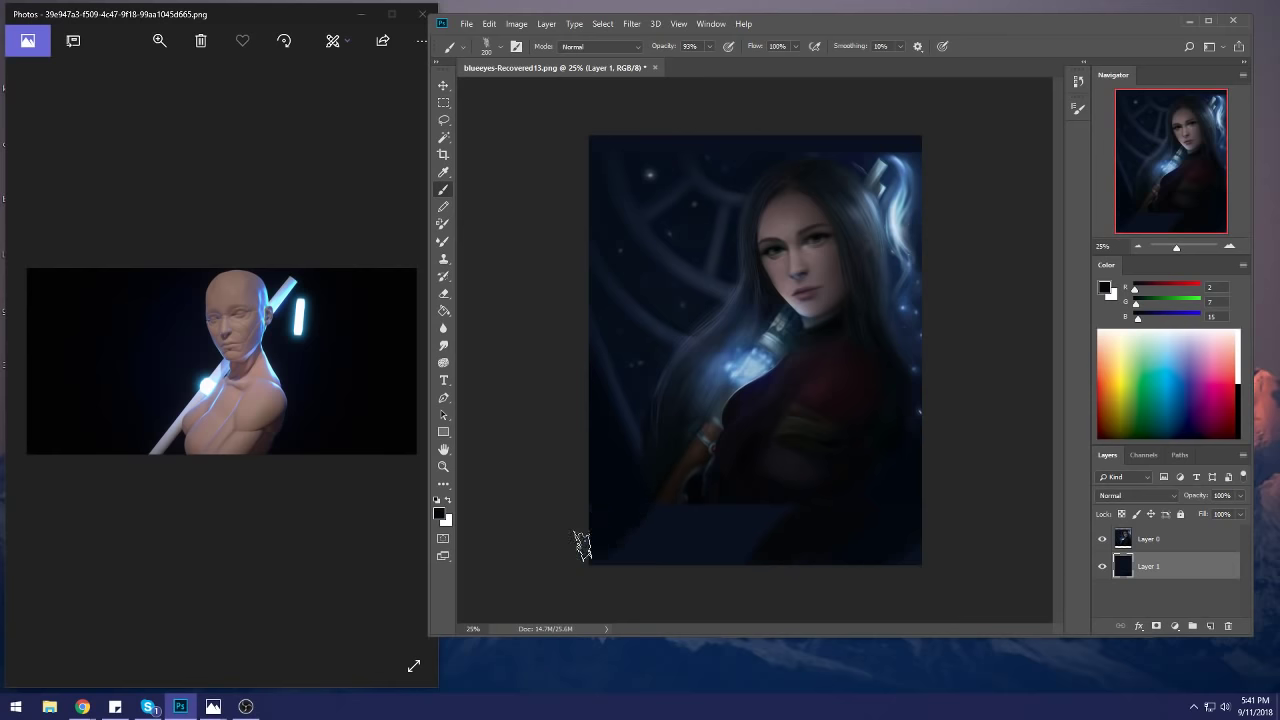
left_click(667, 501, "alt")
key("bracketleft")
key("bracketleft")
key("bracketleft")
key("bracketleft")
key("bracketleft")
left_click(599, 567, "alt")
mouse_move(678, 525)
left_mouse_down()
mouse_move(656, 569)
mouse_move(699, 537)
left_mouse_up()
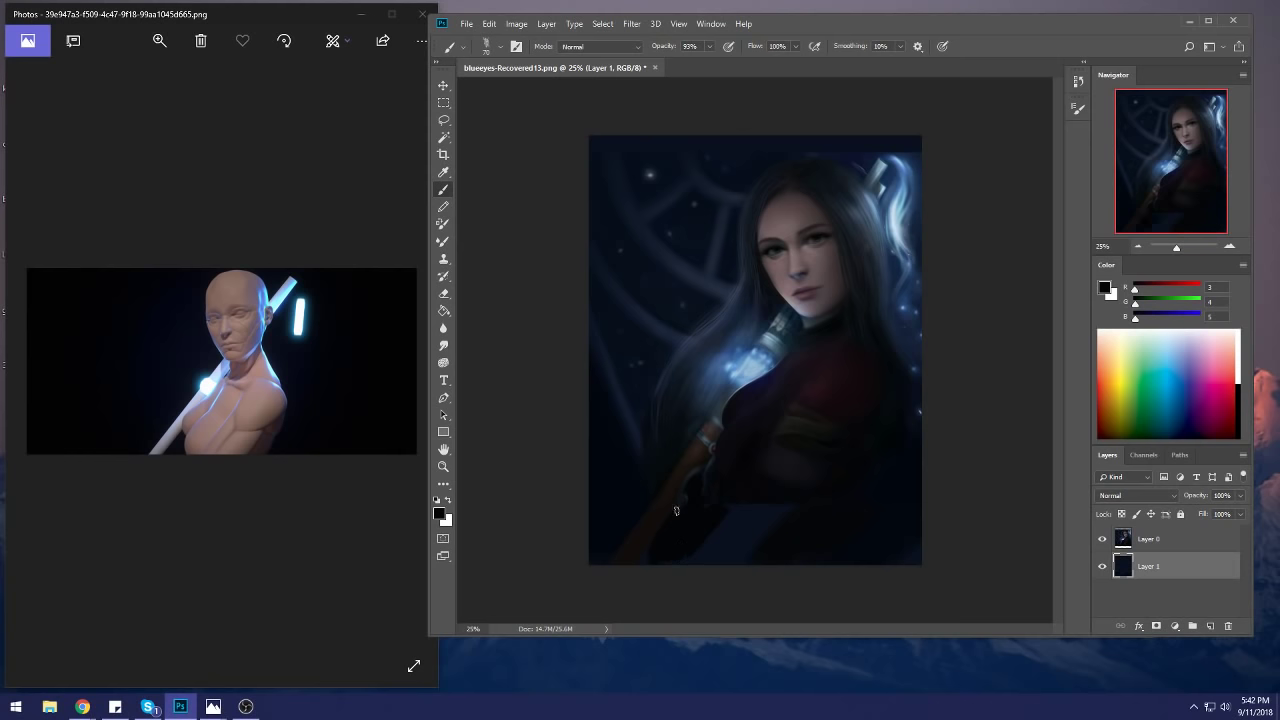
Step: Paint a faint mid-blue stroke along the top, then sample darker tones at brush size 300
left_click(920, 150, "alt")
left_click_drag(912, 145, 896, 141)
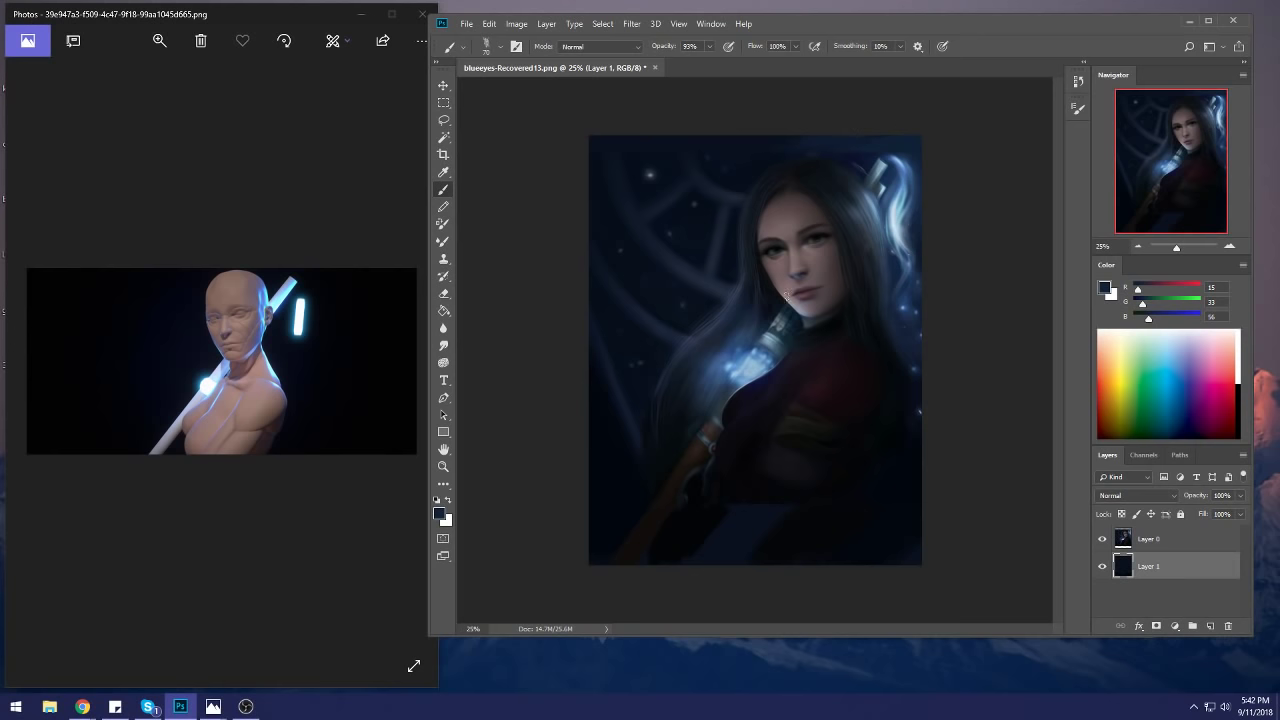
left_click(750, 492, "alt")
key("bracketright")
key("bracketright")
key("bracketright")
key("bracketright")
key("bracketright")
key("bracketright")
key("bracketright")
key("bracketright")
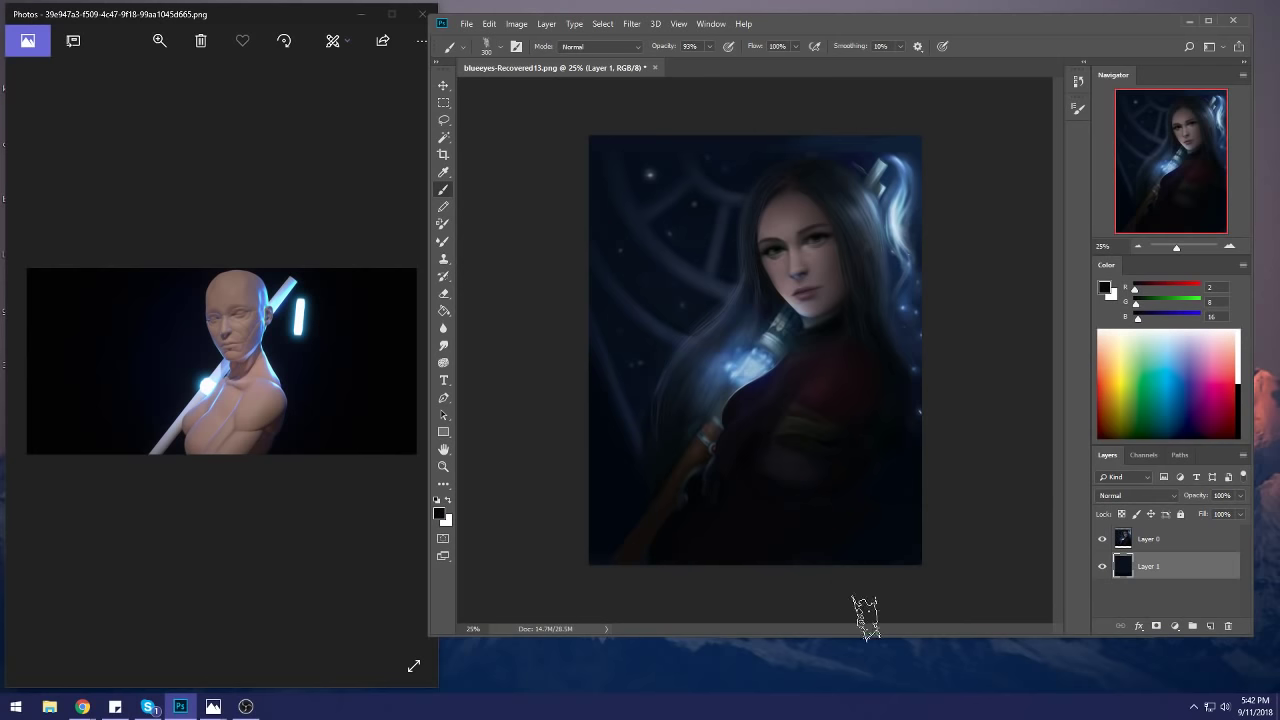
left_click(900, 491, "alt")
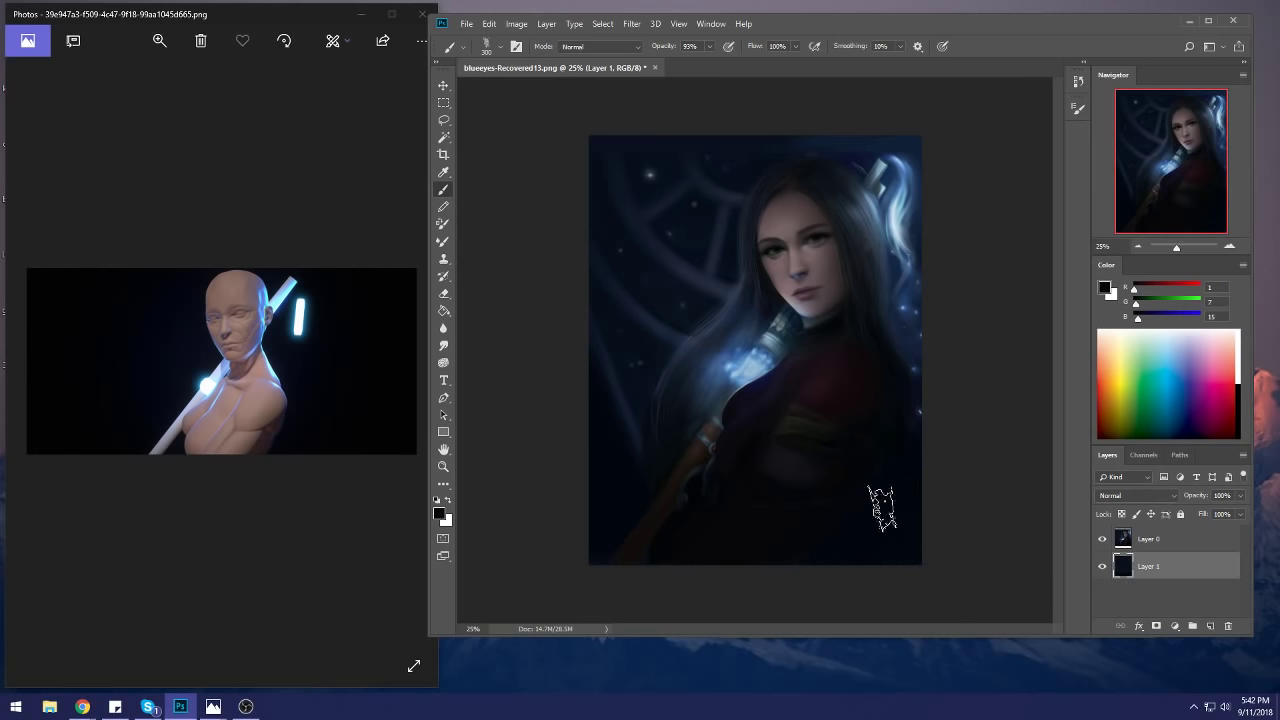
left_click(898, 520, "alt")
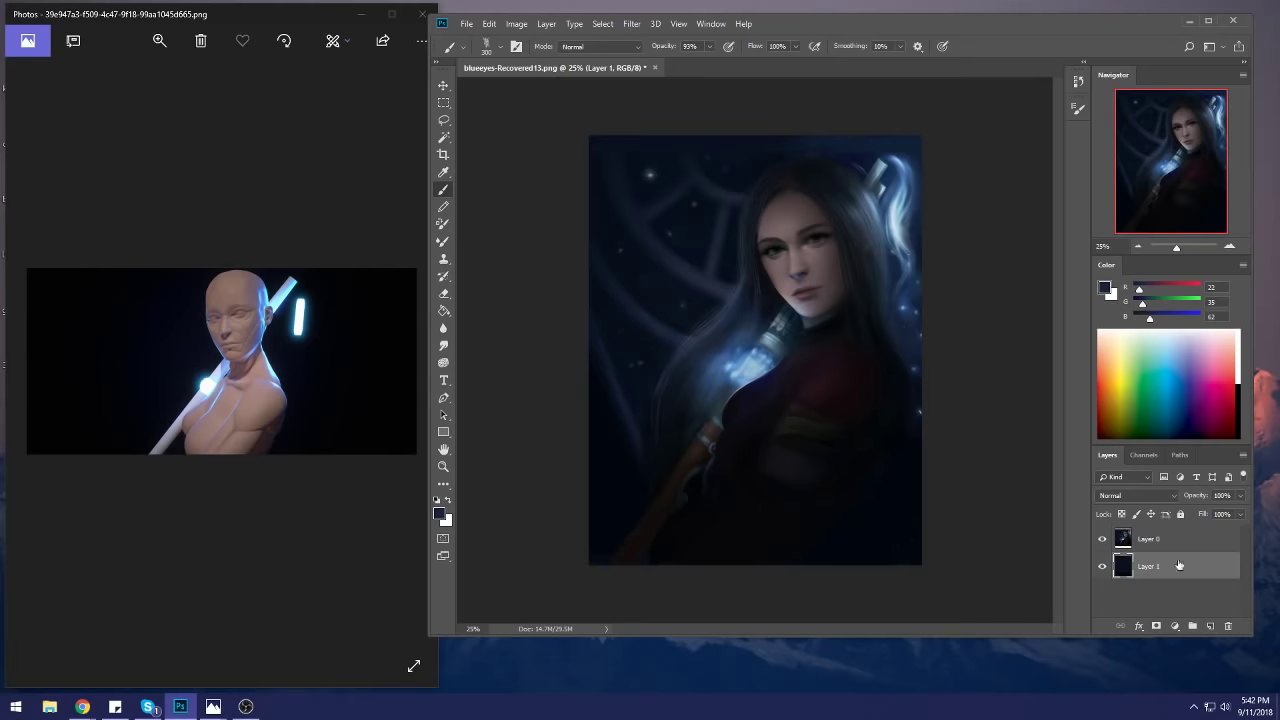
Step: Merge Layer 0 down into Layer 1, then sample darker navy tones for further painting
right_click(1170, 541)
left_click(1142, 372)
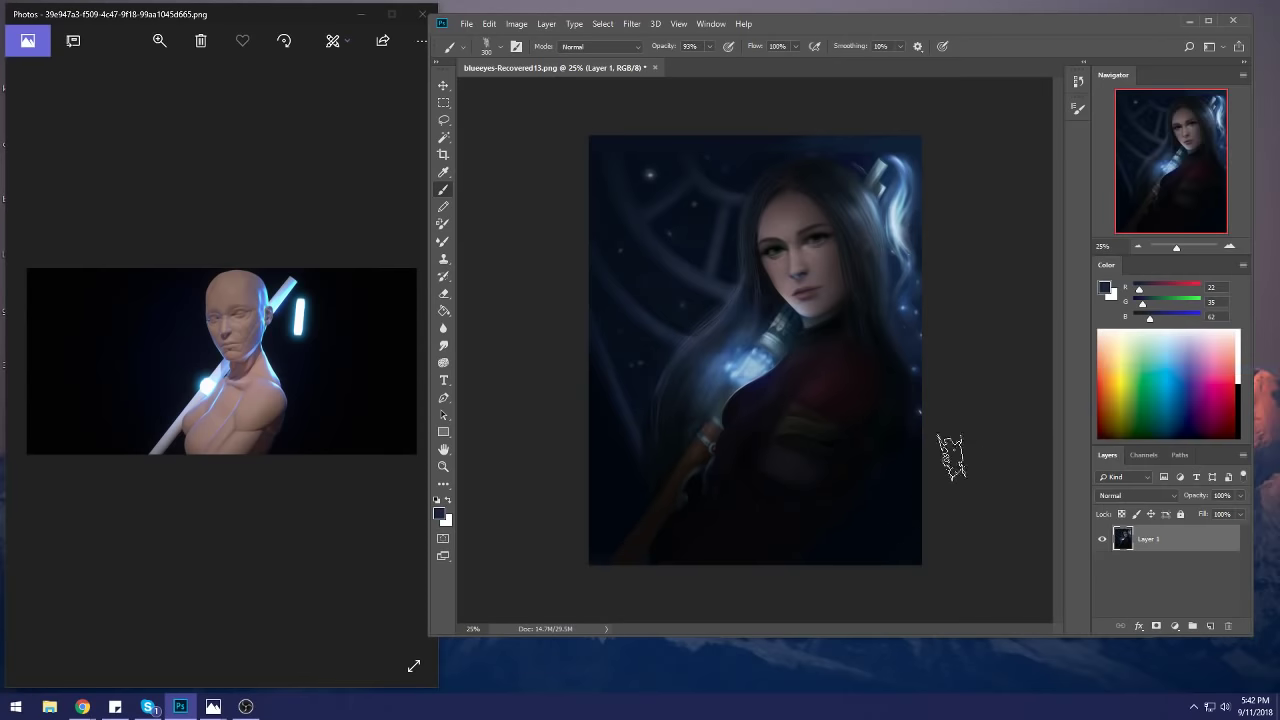
left_click_drag(911, 443, 835, 545)
key("ctrl+z")
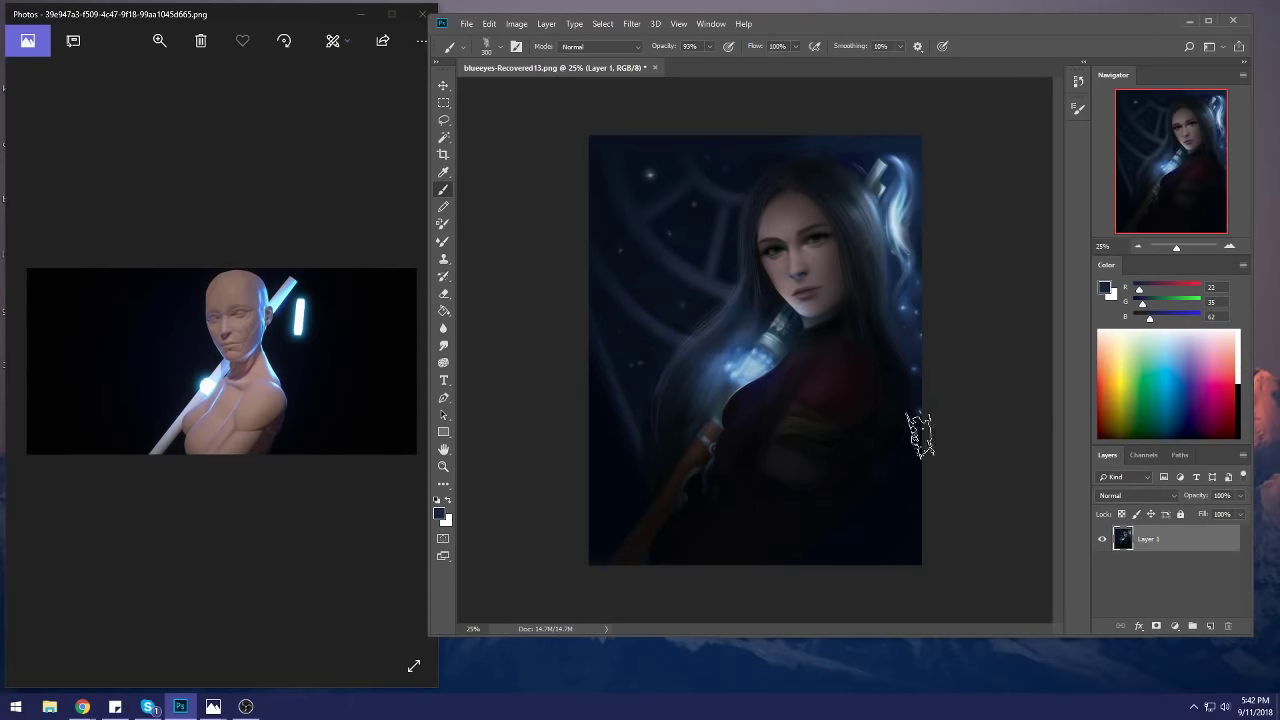
left_click(920, 470, "alt")
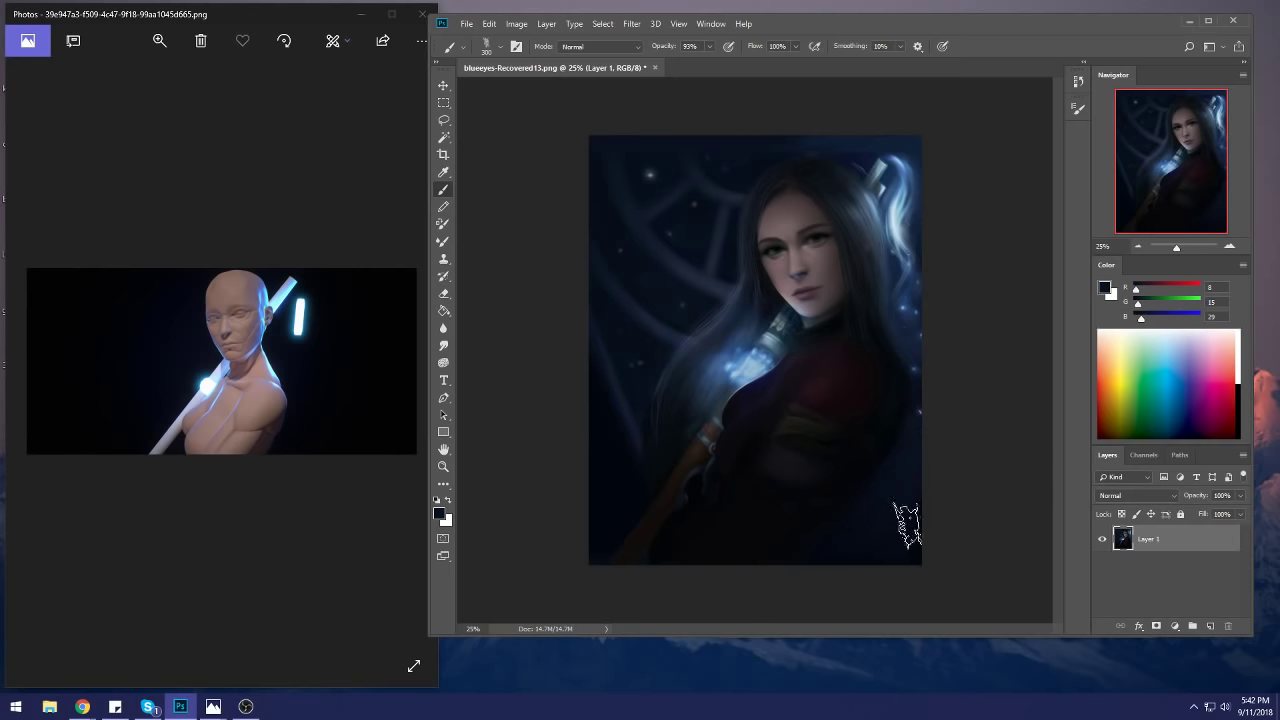
left_click(670, 530, "alt")
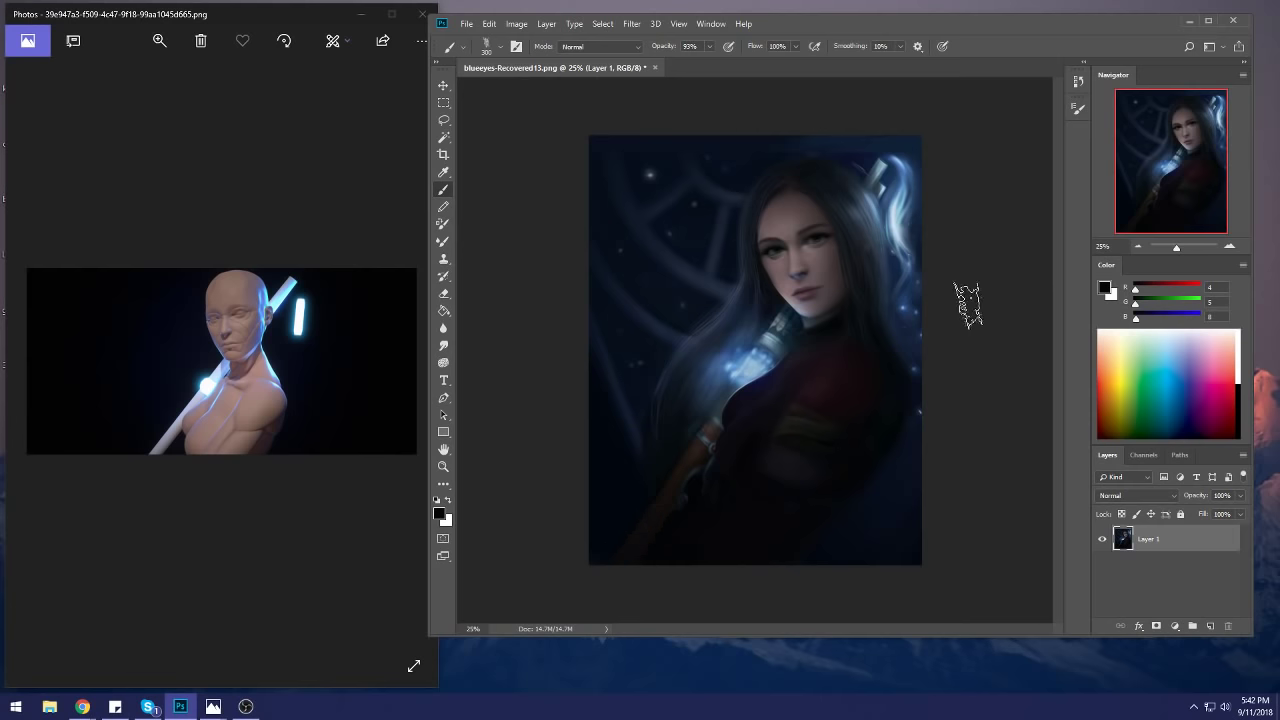
Step: Crop to extend the canvas upward with a new strip at the top
key("c")
left_click_drag(589, 136, 1028, 657)
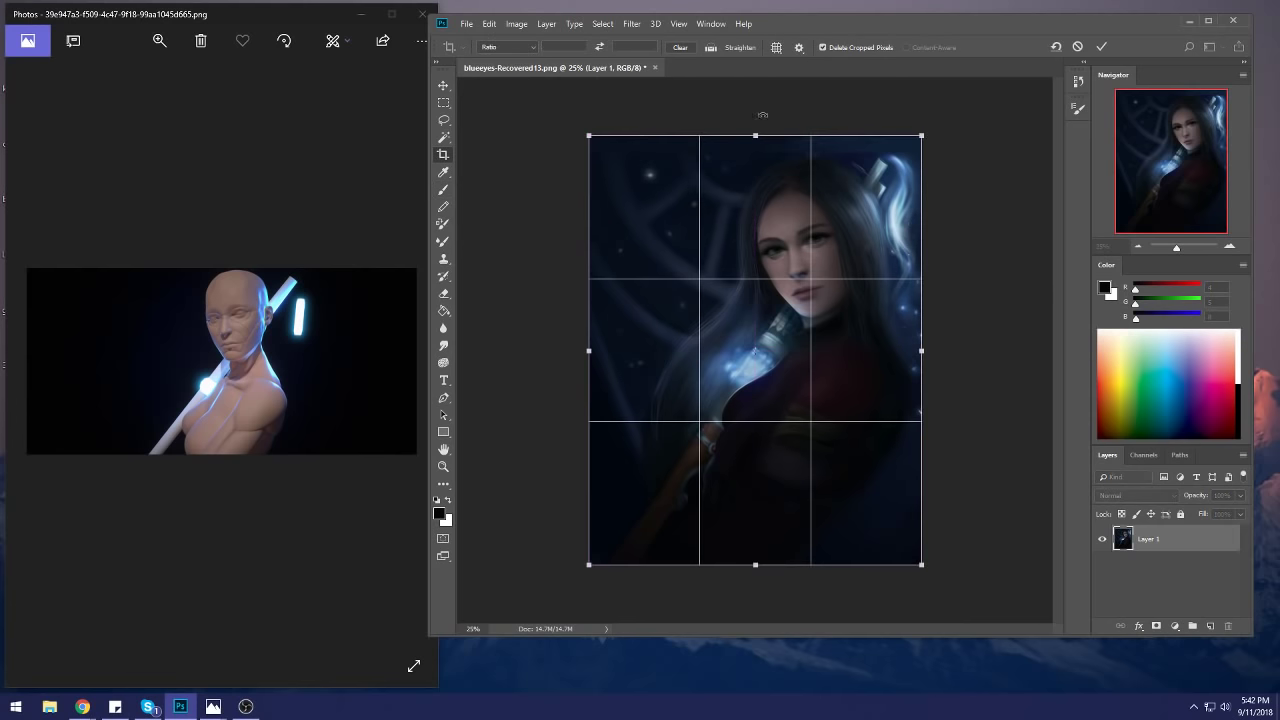
left_click_drag(755, 136, 776, 112)
key("Return")
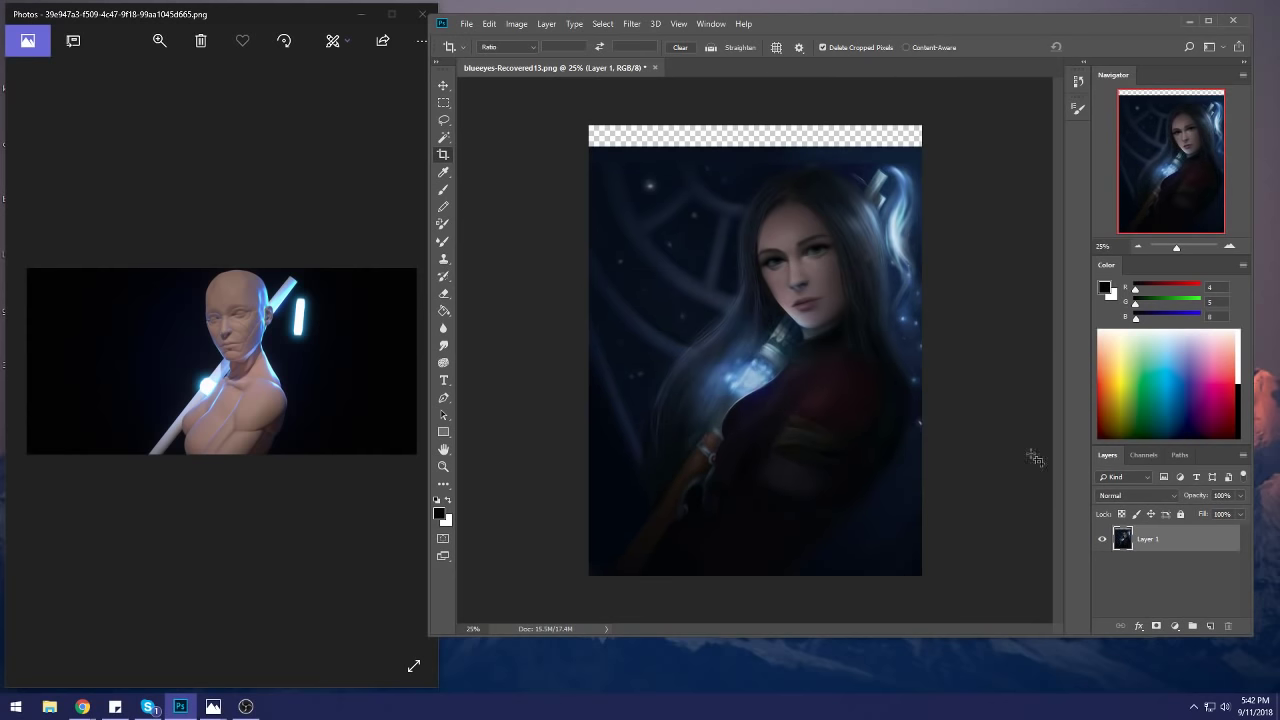
Step: Add a layer below, fill it with dark navy, and merge the layers into one
left_click(1210, 626)
left_click_drag(1172, 541, 1175, 586)
key("g")
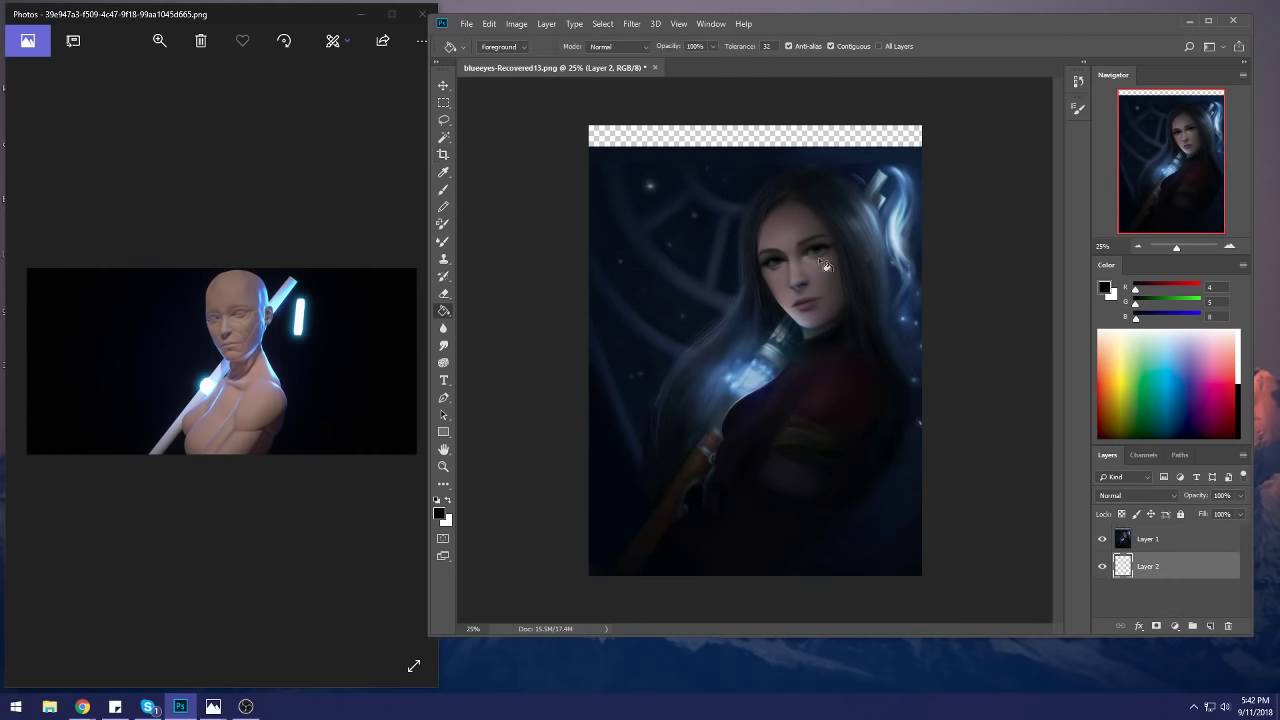
left_click(788, 152, "alt")
left_click(830, 160)
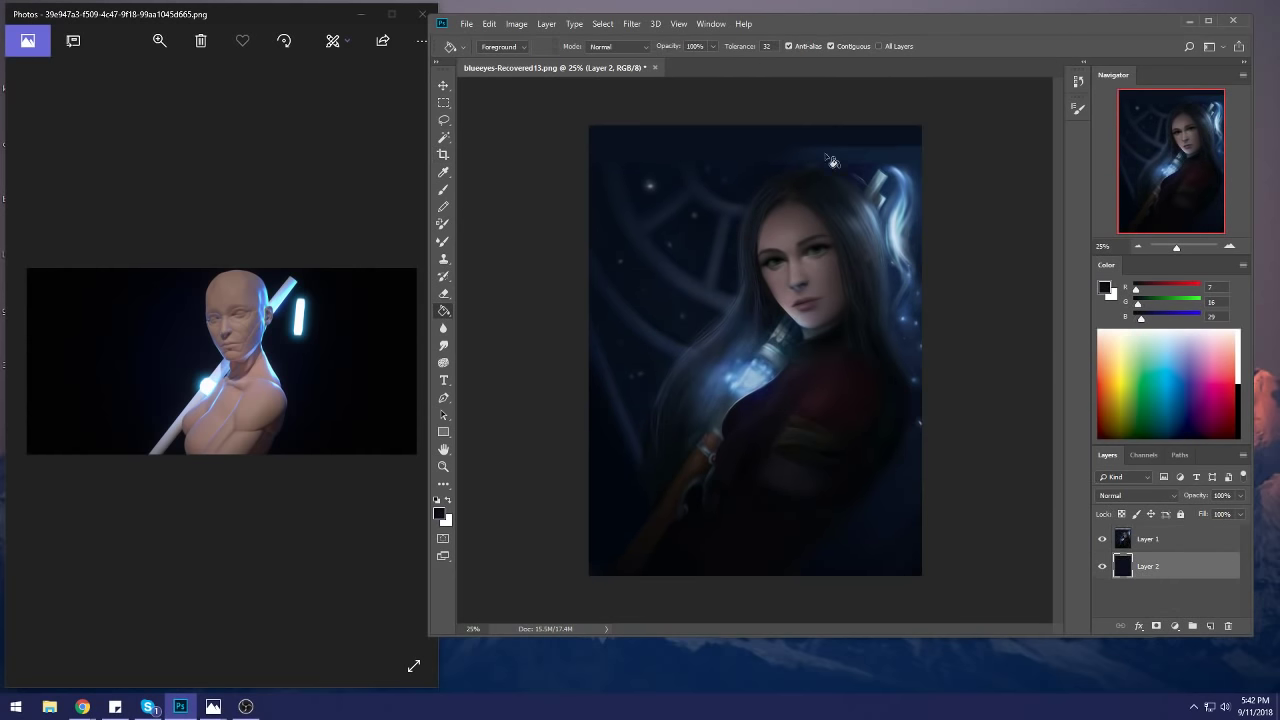
right_click(1165, 562)
left_click(1140, 363)
Step: Blend the top strip by brushing sampled navy and blues, then smudging the paint
key("b")
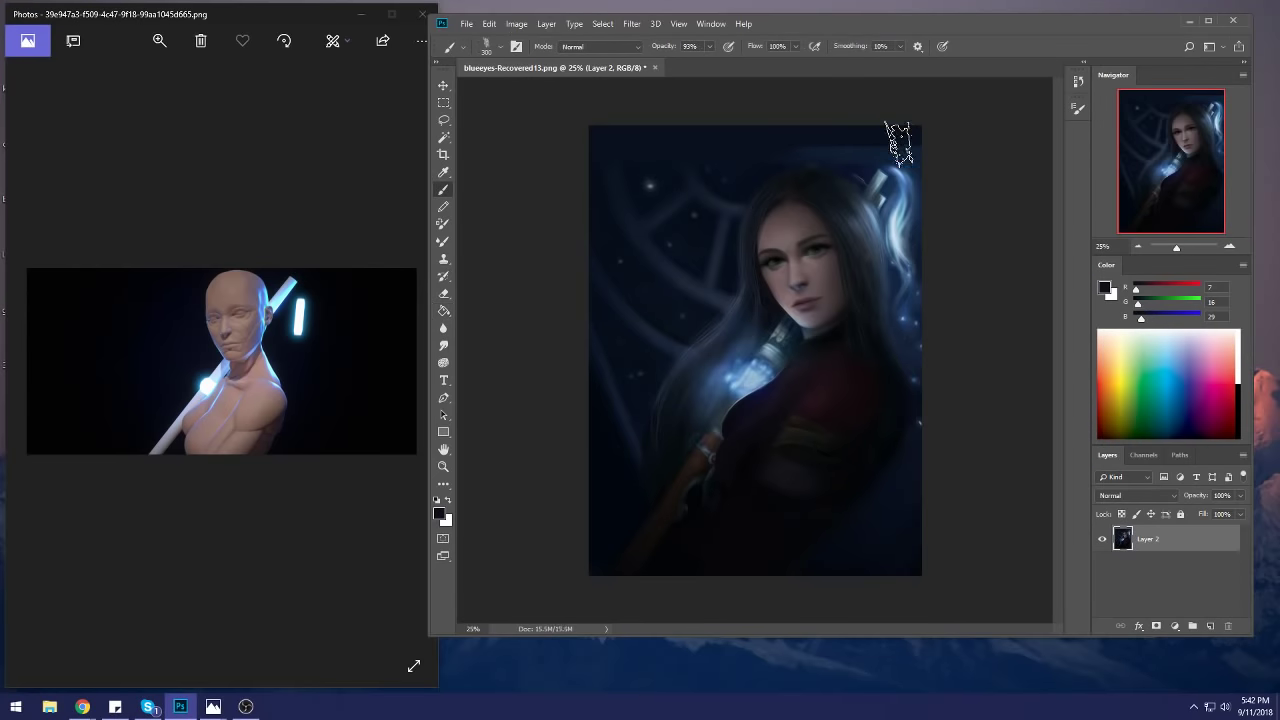
left_click(745, 142, "alt")
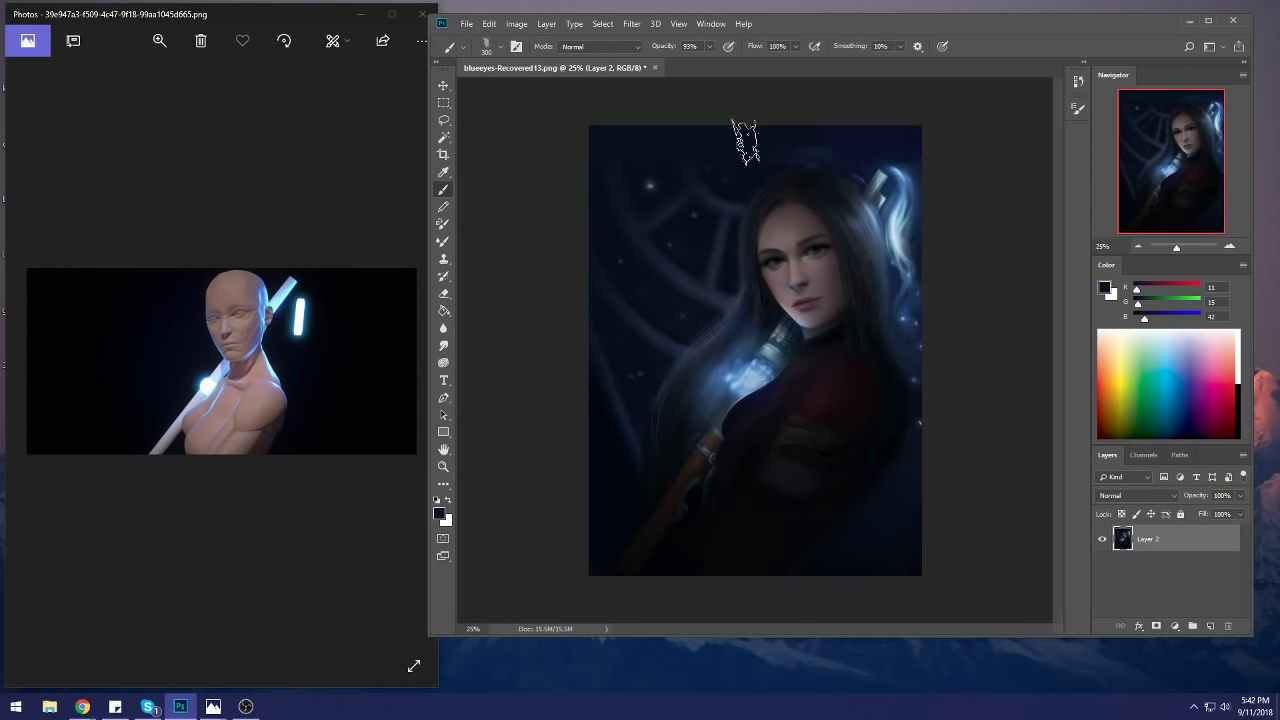
left_click(918, 140, "alt")
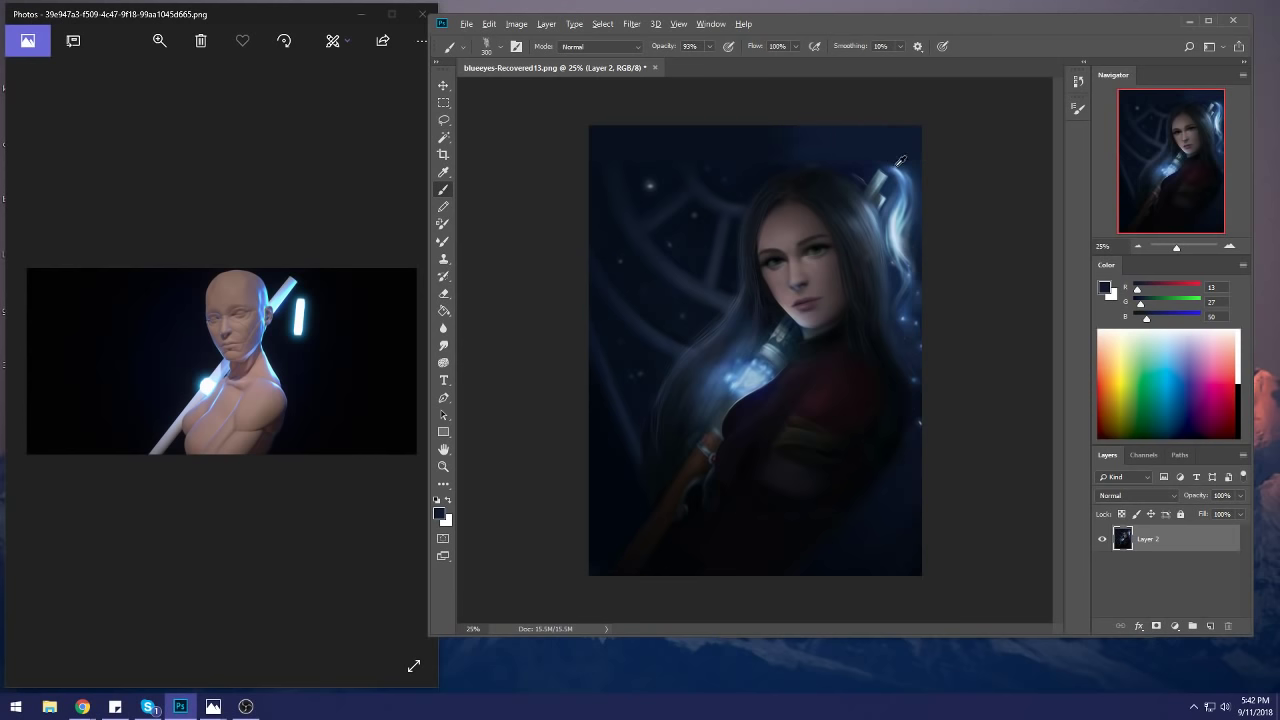
left_click(898, 163, "alt")
left_click(912, 146, "alt")
left_click(866, 147, "alt")
left_click(443, 345)
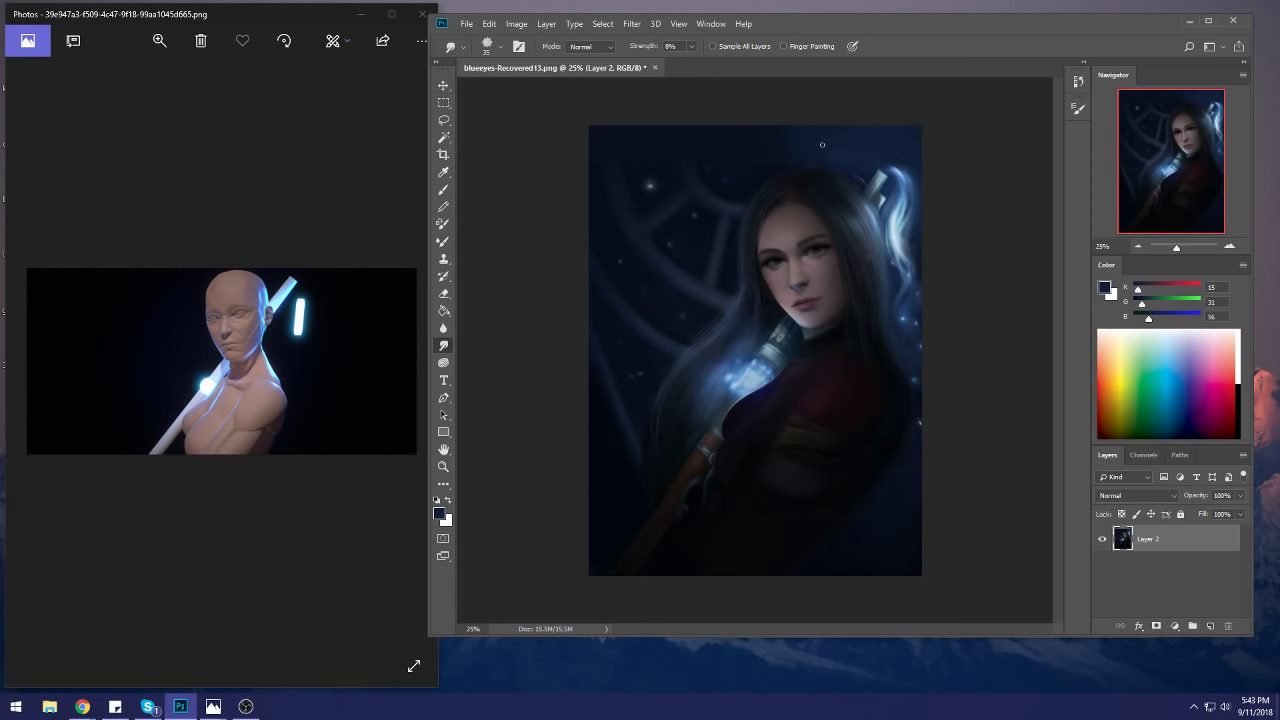
key("b")
left_click(800, 150, "alt")
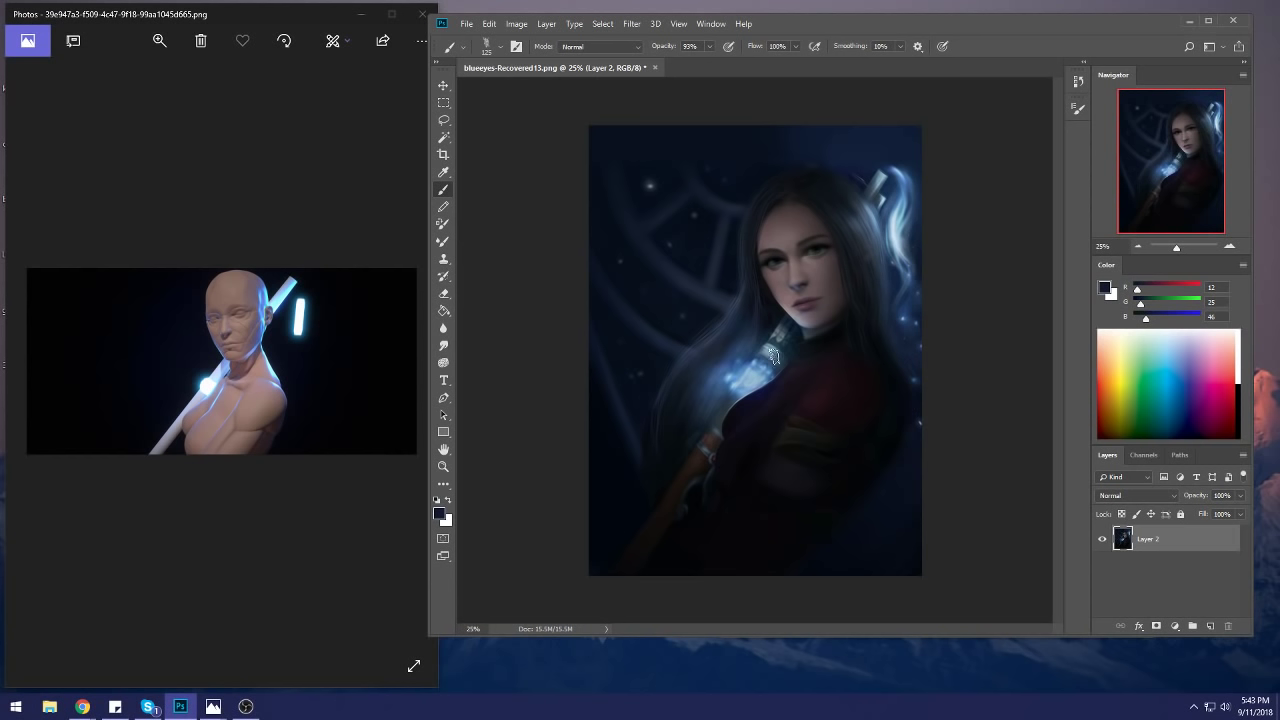
Step: Duplicate Layer 2's painting onto a new layer and shift it slightly left and down
left_click(1110, 538, "ctrl")
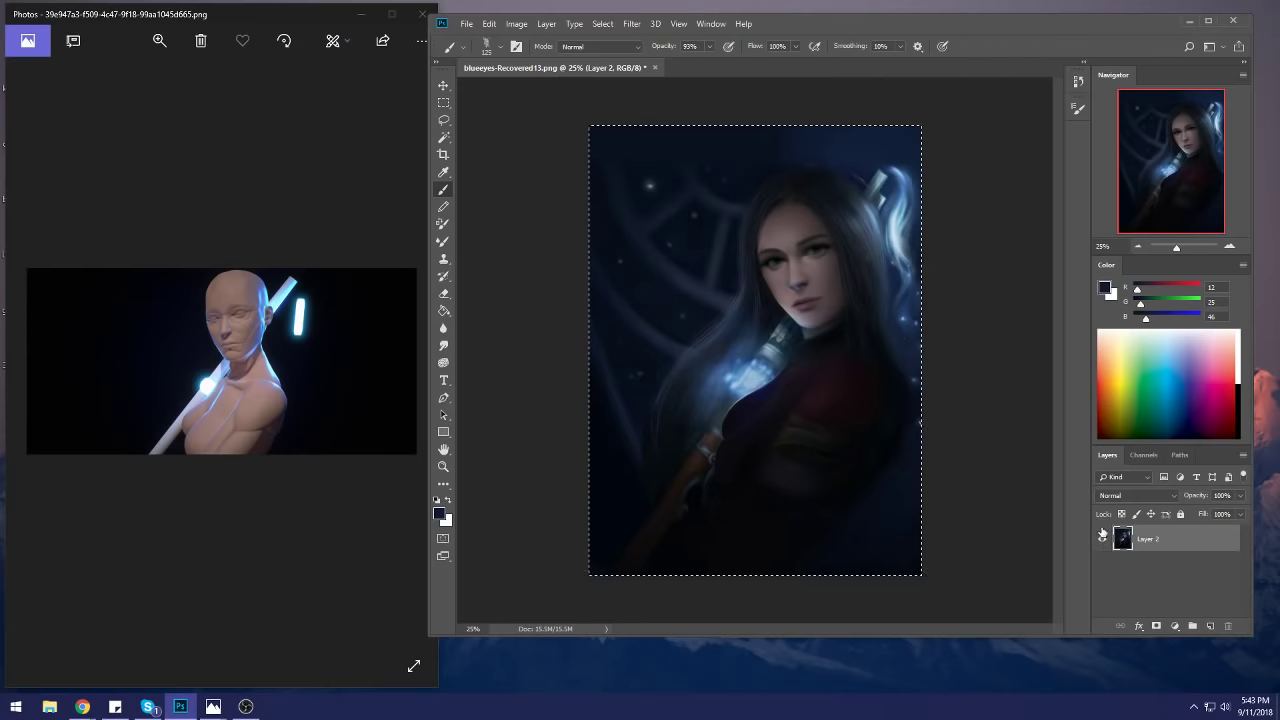
key("ctrl+j")
key("v")
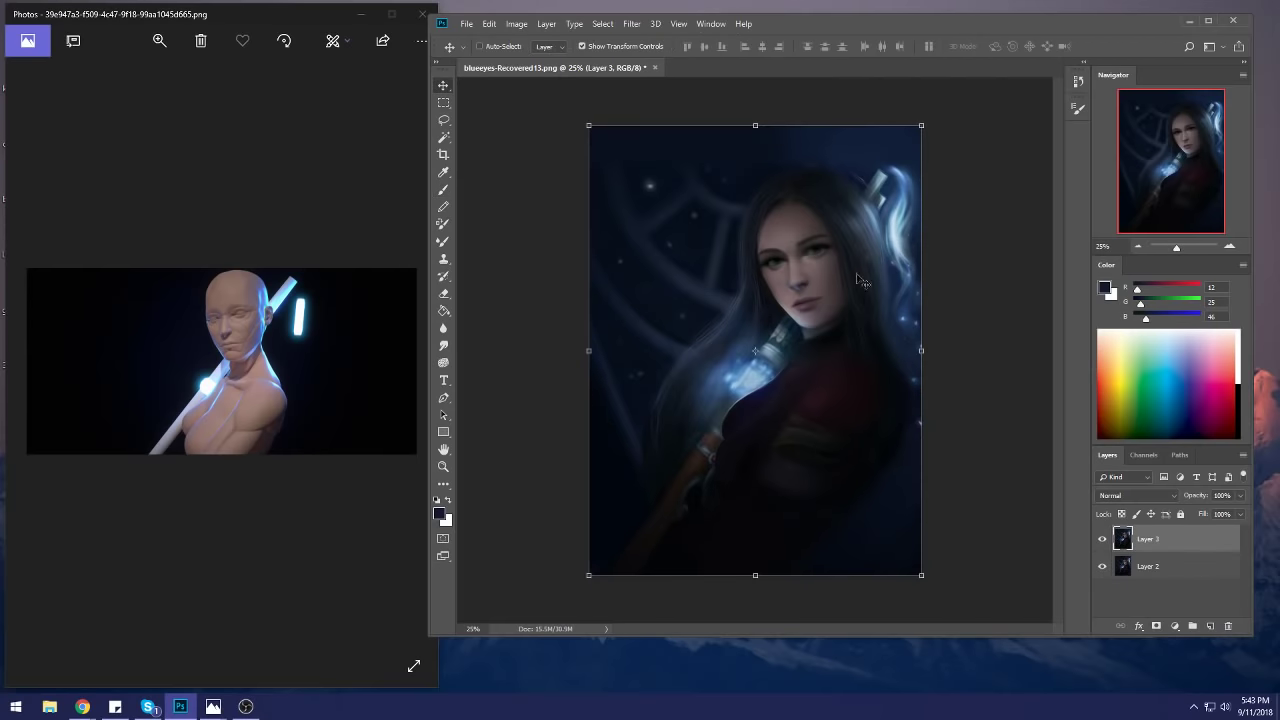
left_click_drag(852, 298, 833, 304)
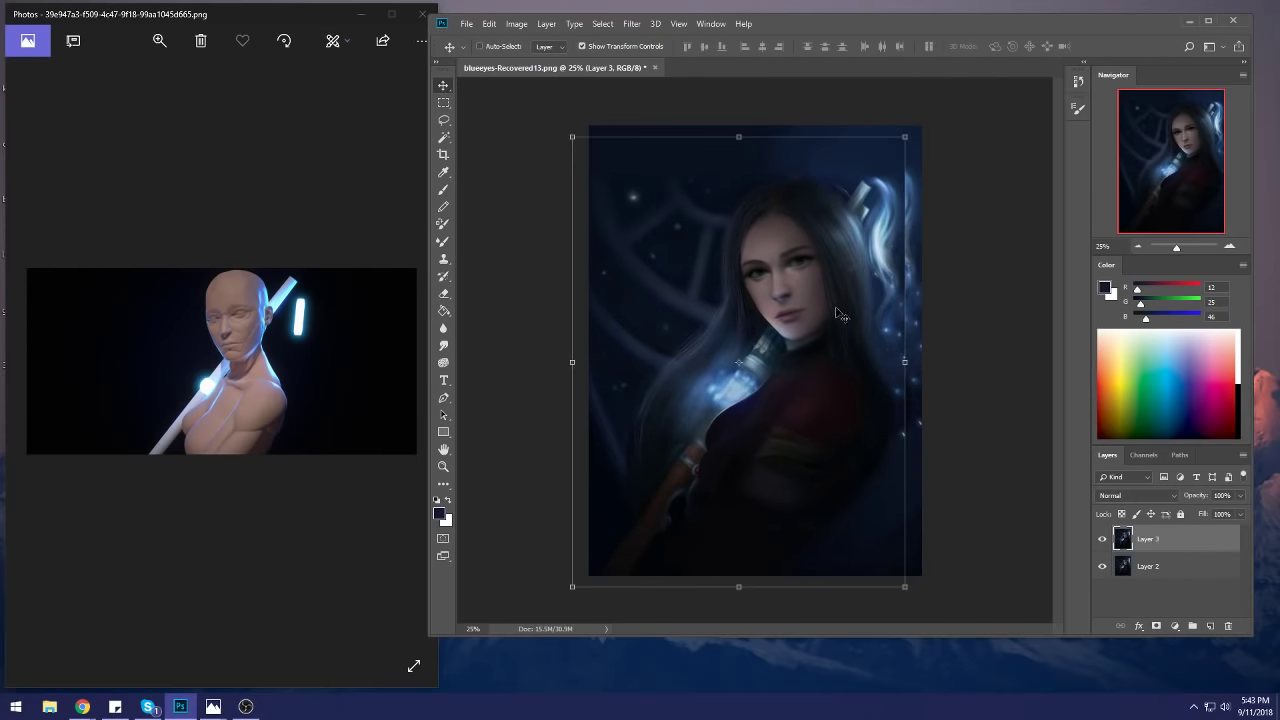
Step: Paint a vertical stroke and light-blue test rings and a chin dot on the portrait
key("e")
key("b")
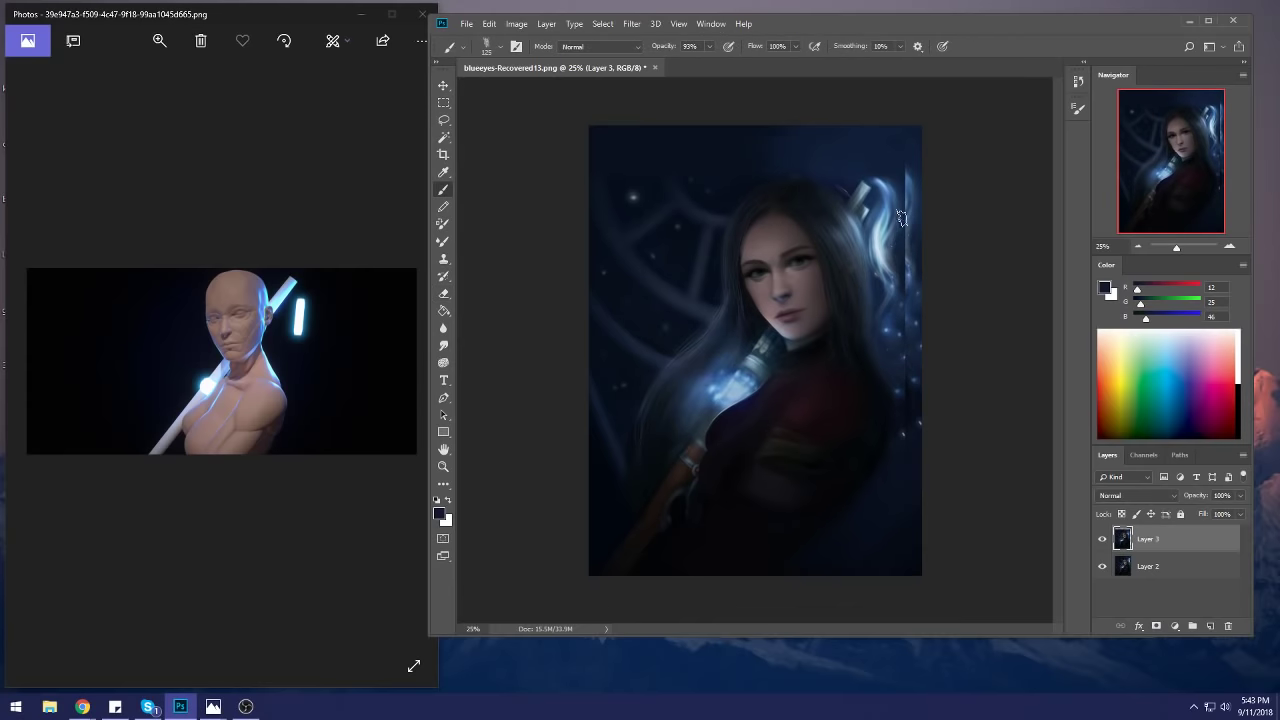
left_click(900, 237, "alt")
left_click_drag(756, 121, 775, 568)
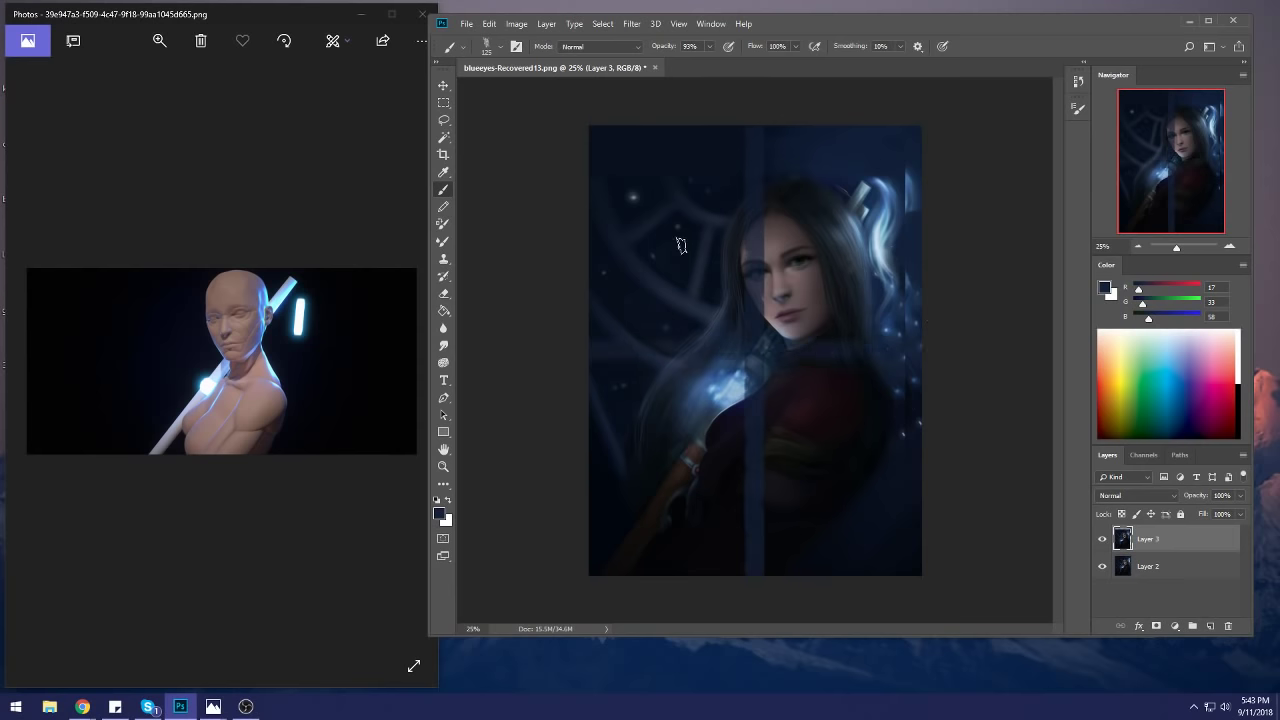
left_click(725, 383, "alt")
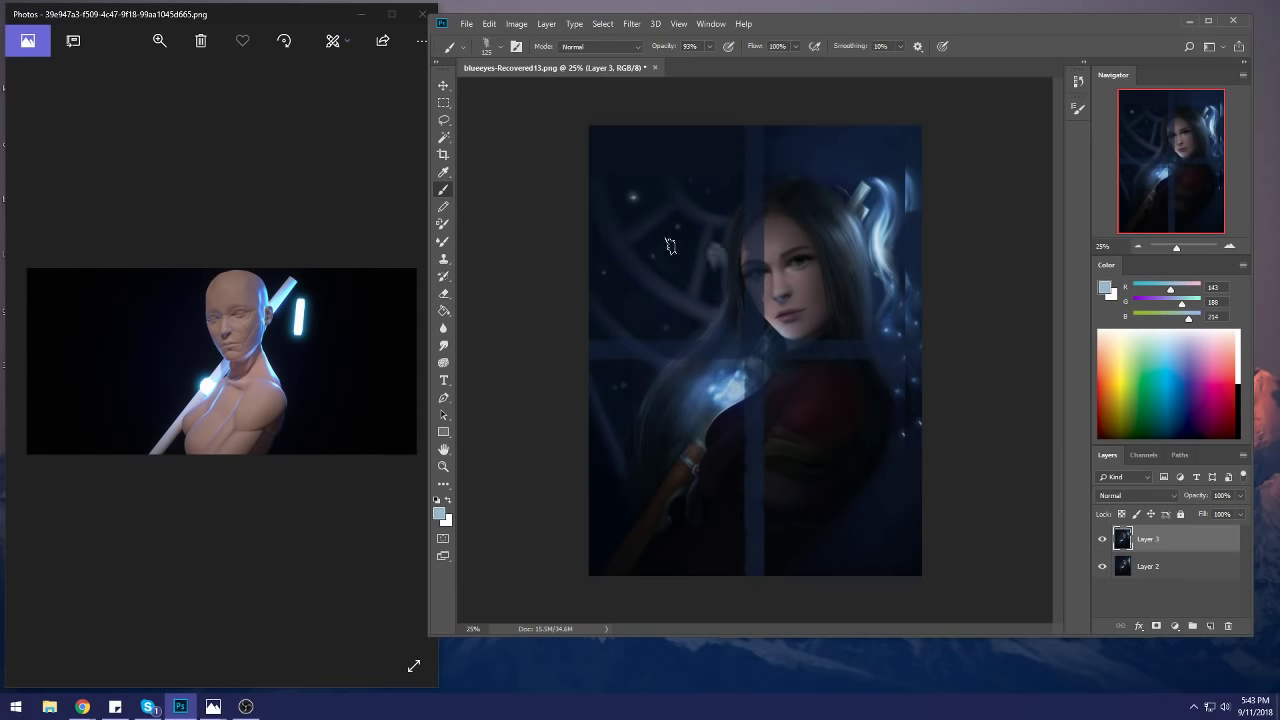
left_click_drag(700, 238, 704, 240)
left_click_drag(723, 378, 724, 362)
left_click_drag(808, 232, 805, 236)
mouse_move(812, 352)
left_mouse_down()
mouse_move(786, 420)
mouse_move(815, 356)
left_mouse_up()
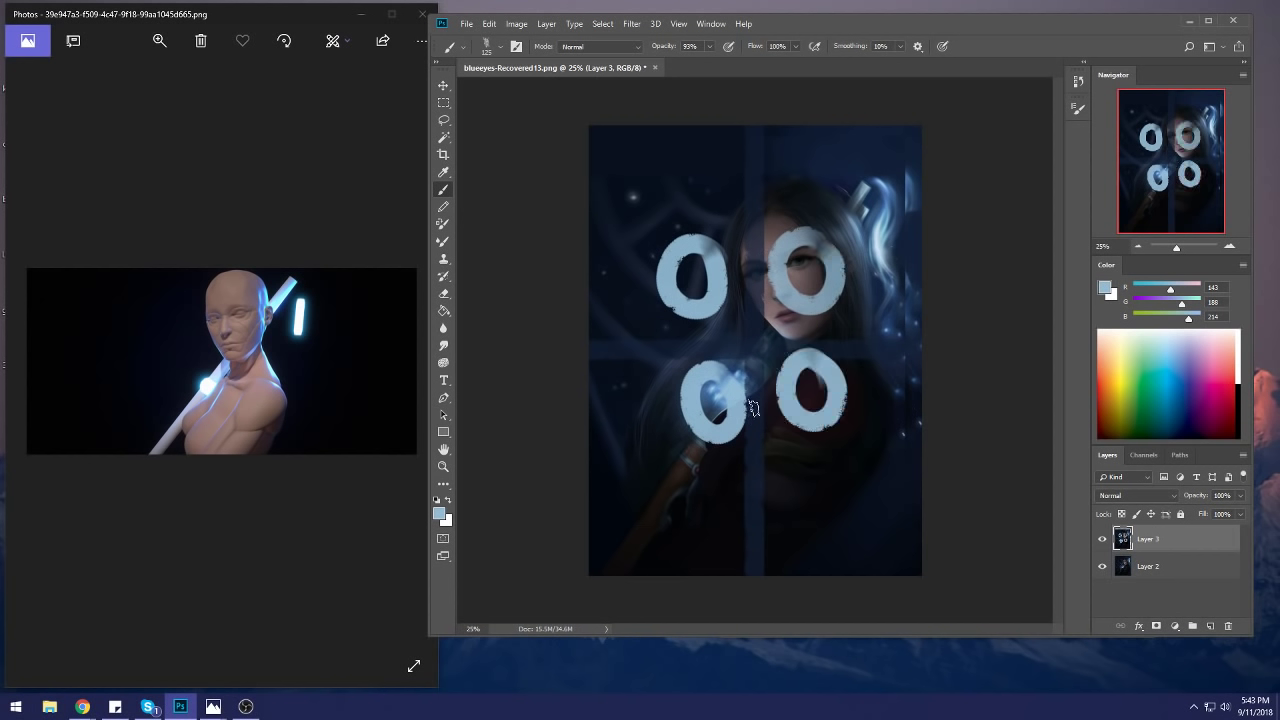
left_click_drag(768, 342, 766, 348)
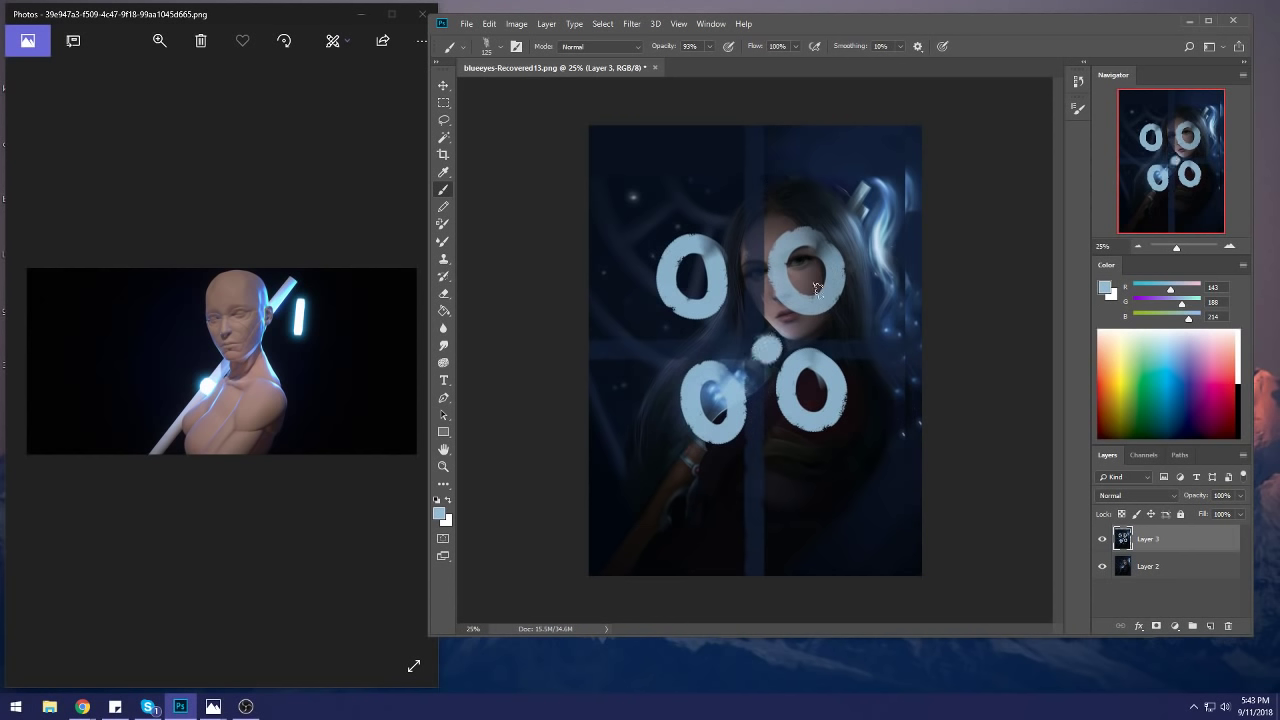
mouse_move(741, 312)
left_mouse_down()
mouse_move(787, 313)
mouse_move(776, 358)
left_mouse_up()
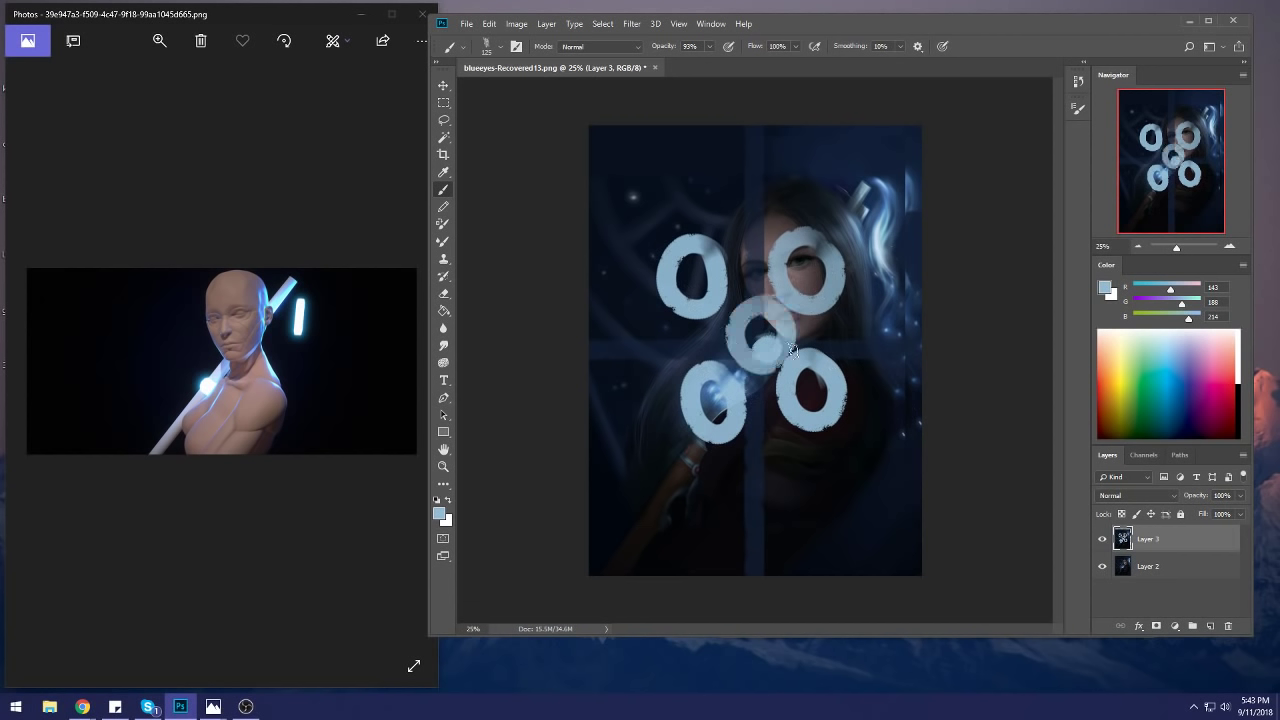
Step: Undo the chin ring, dot, four rings, and the horizontal and vertical light bands
key("ctrl+z")
key("ctrl+alt+z")
key("ctrl+alt+z")
key("ctrl+alt+z")
key("ctrl+alt+z")
key("ctrl+alt+z")
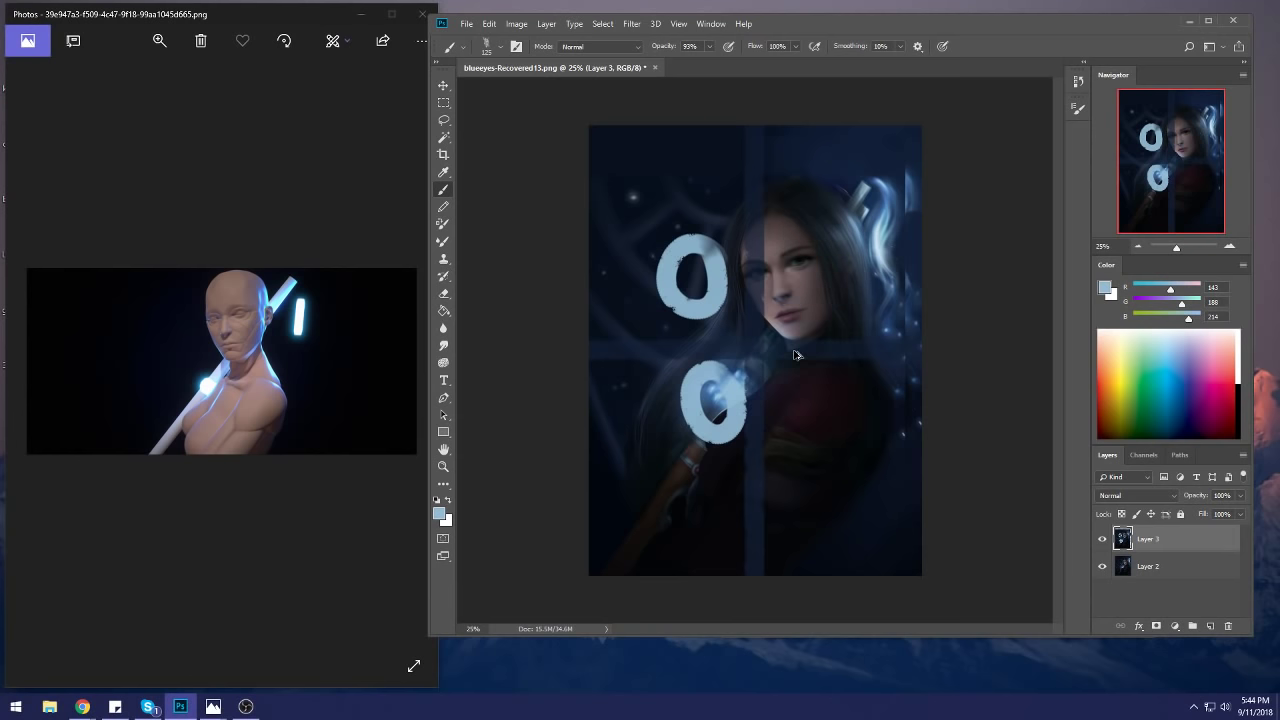
key("ctrl+alt+z")
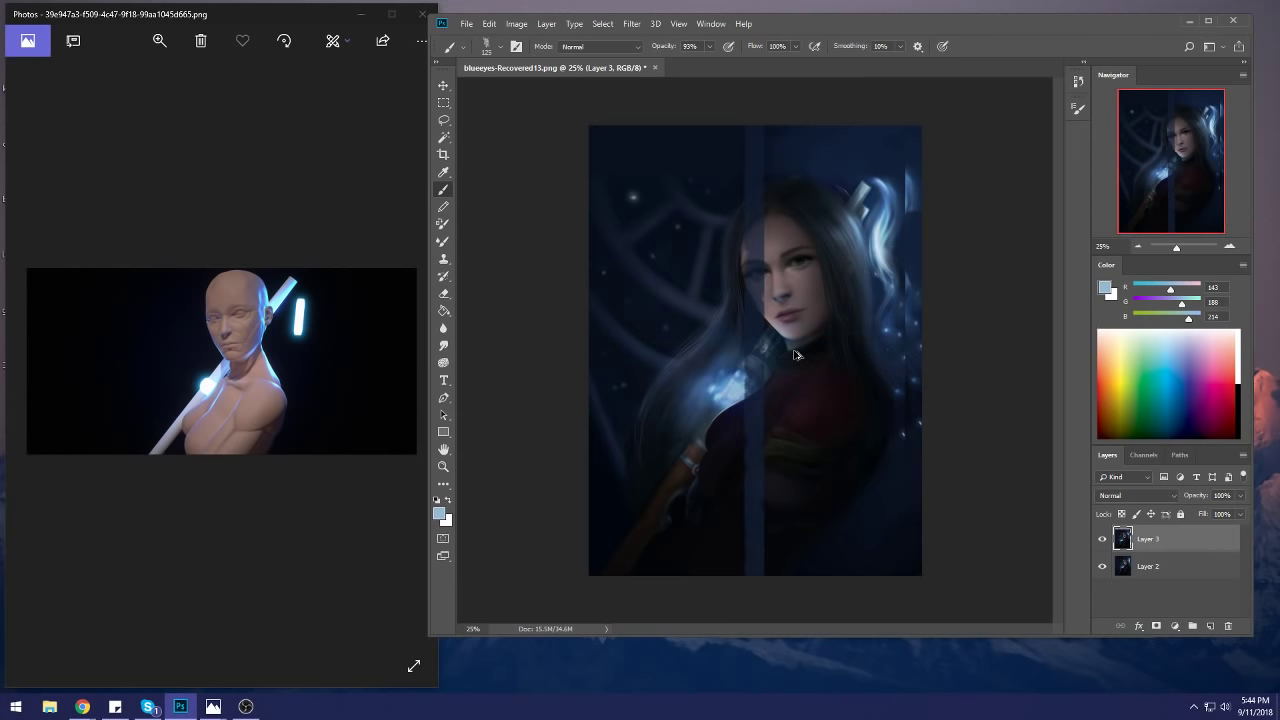
key("ctrl+alt+z")
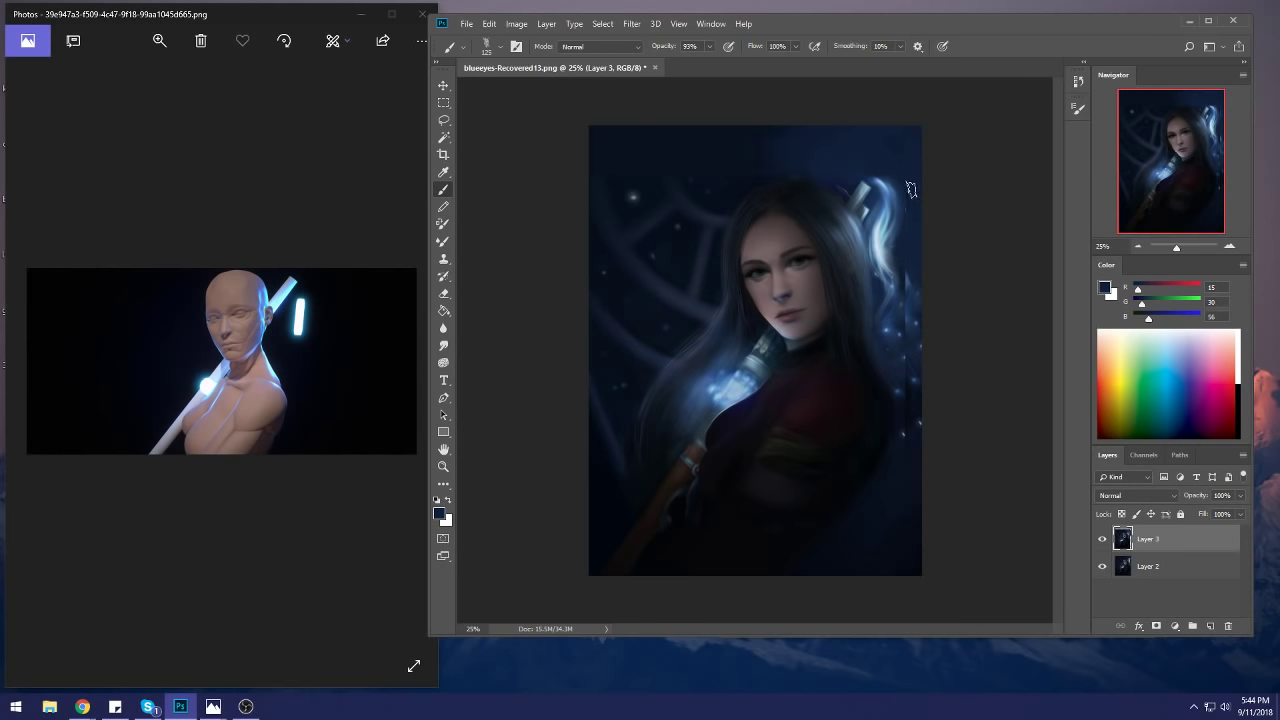
Step: Sample dark shadow blues and merge Layer 3 down into Layer 2
left_click(904, 311, "alt")
left_click(915, 270, "alt")
left_click(906, 418, "alt")
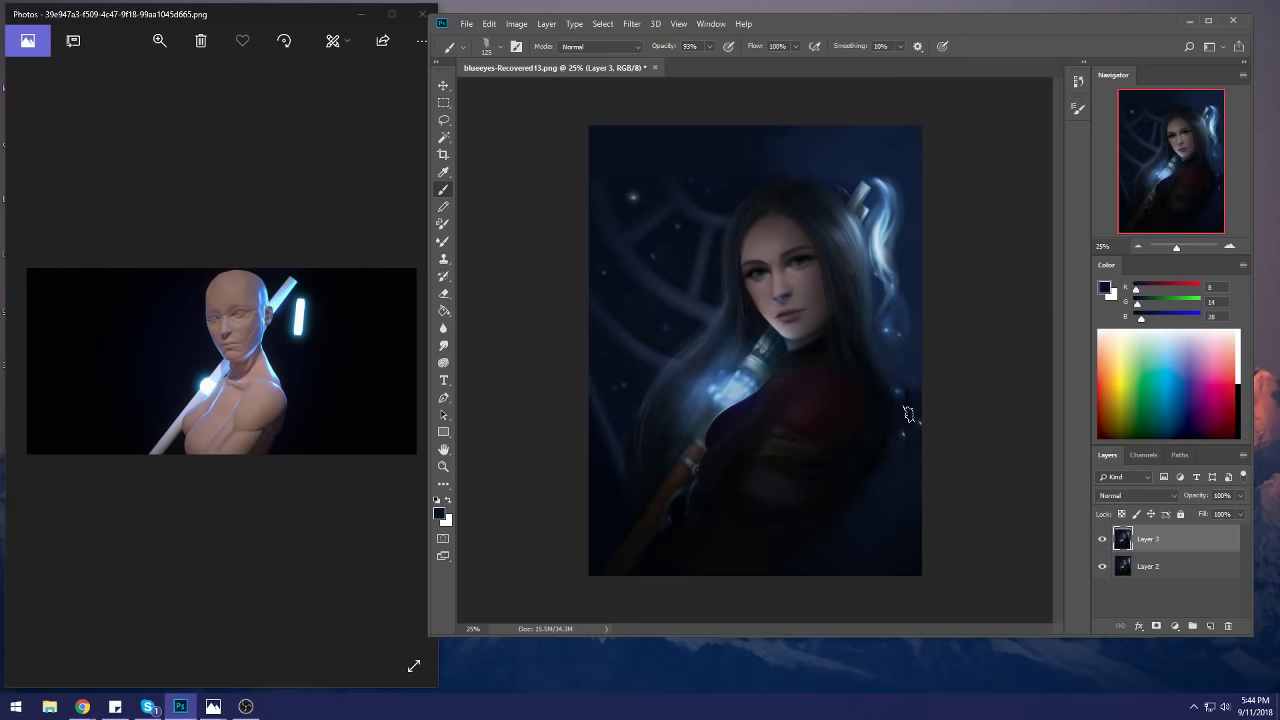
left_click(904, 134, "alt")
right_click(1148, 541)
left_click(1150, 366)
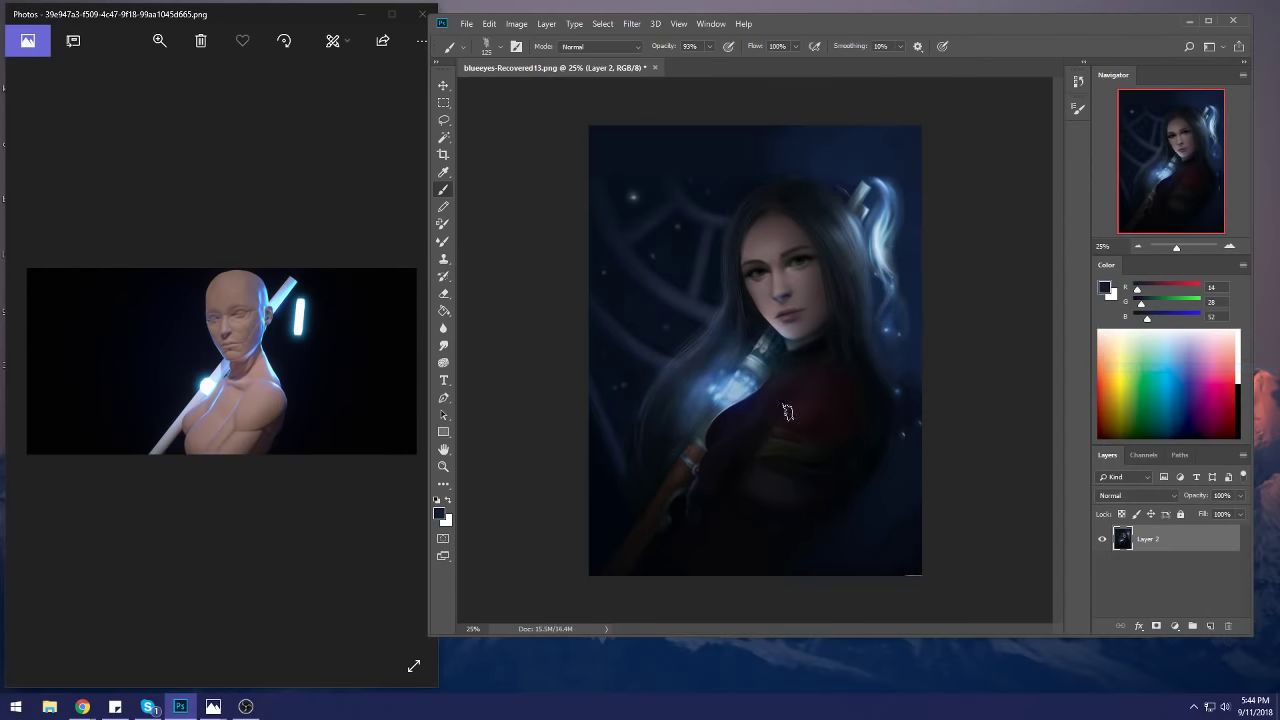
left_click(914, 560, "alt")
left_click(632, 24)
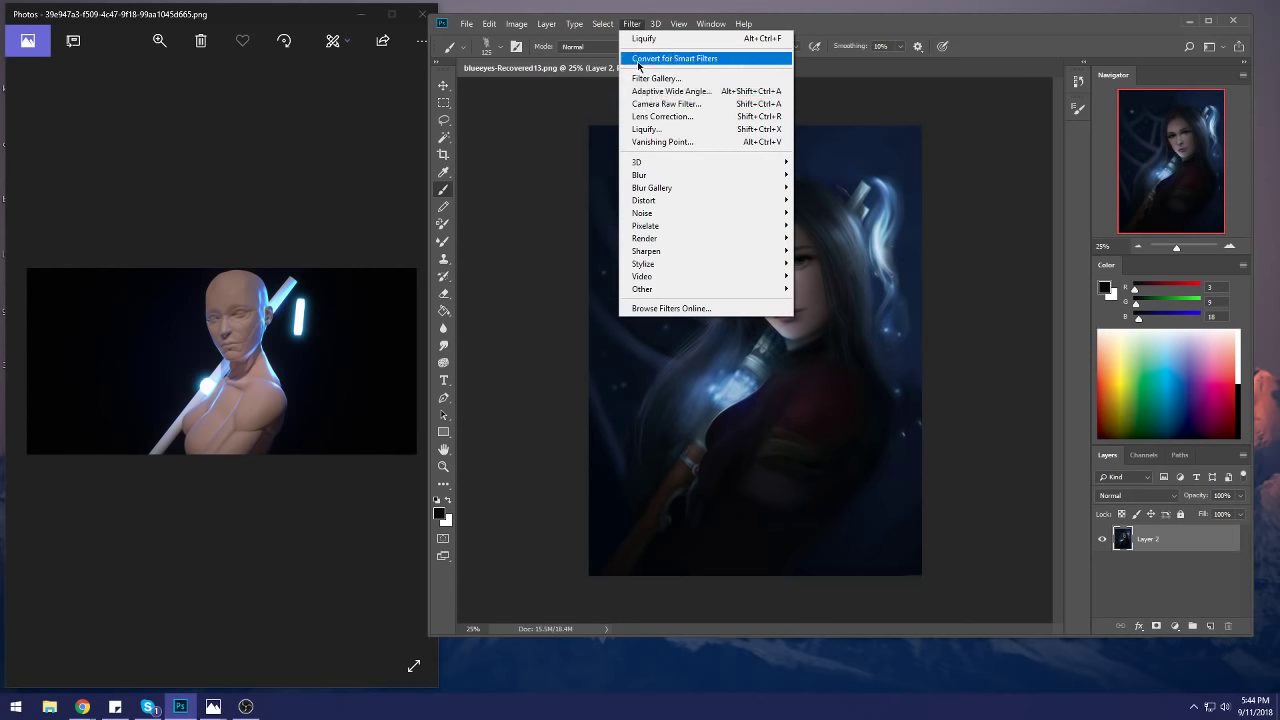
left_click(649, 130)
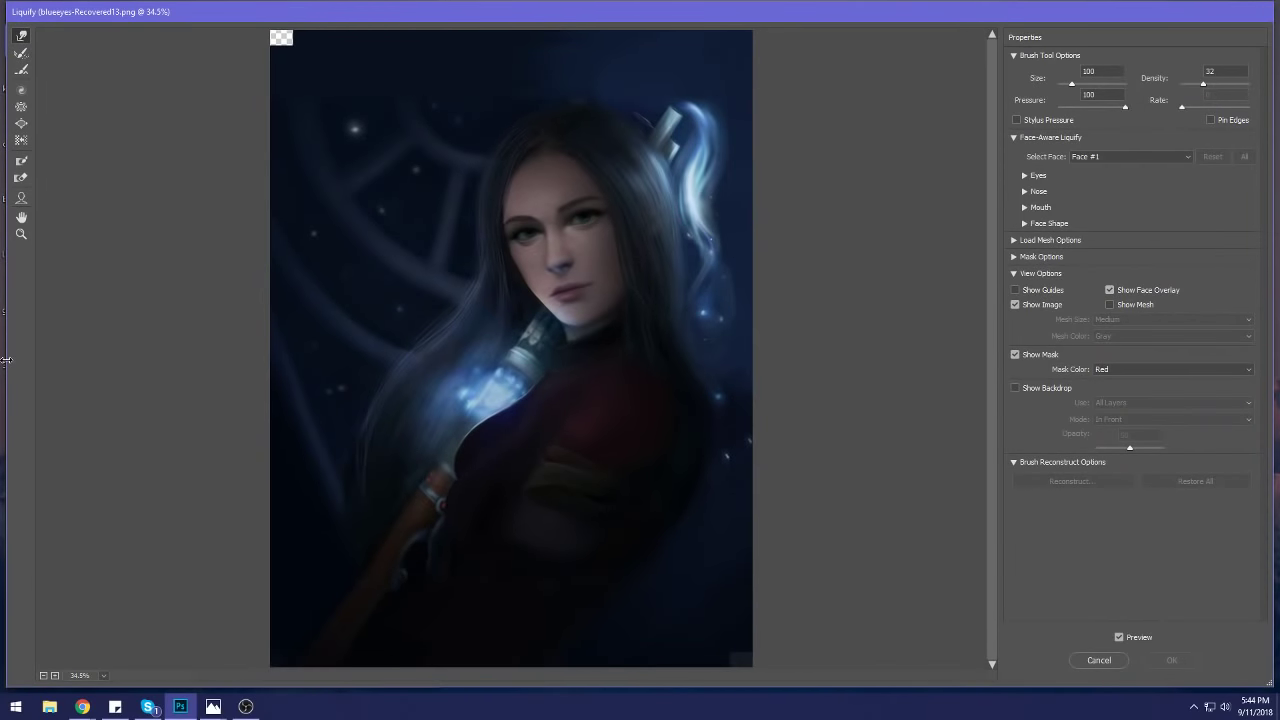
mouse_move(5, 360)
left_mouse_down()
mouse_move(540, 290)
mouse_move(430, 304)
left_mouse_up()
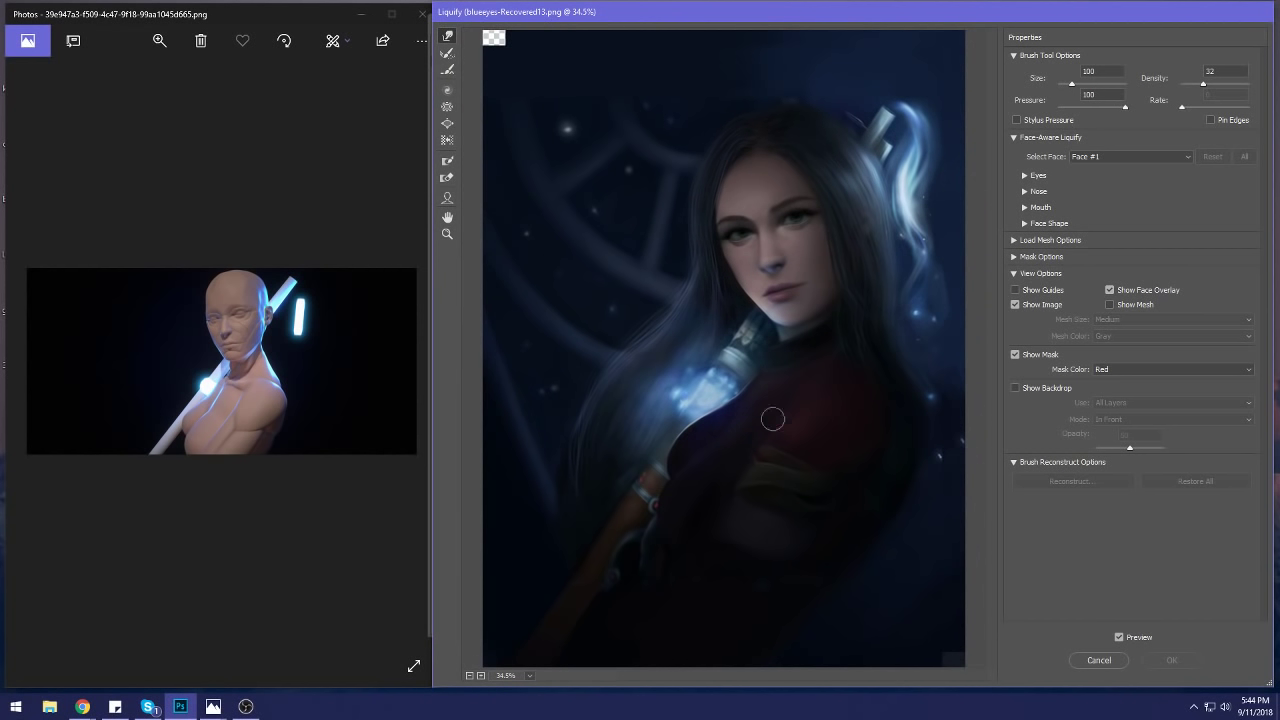
left_click(1165, 660)
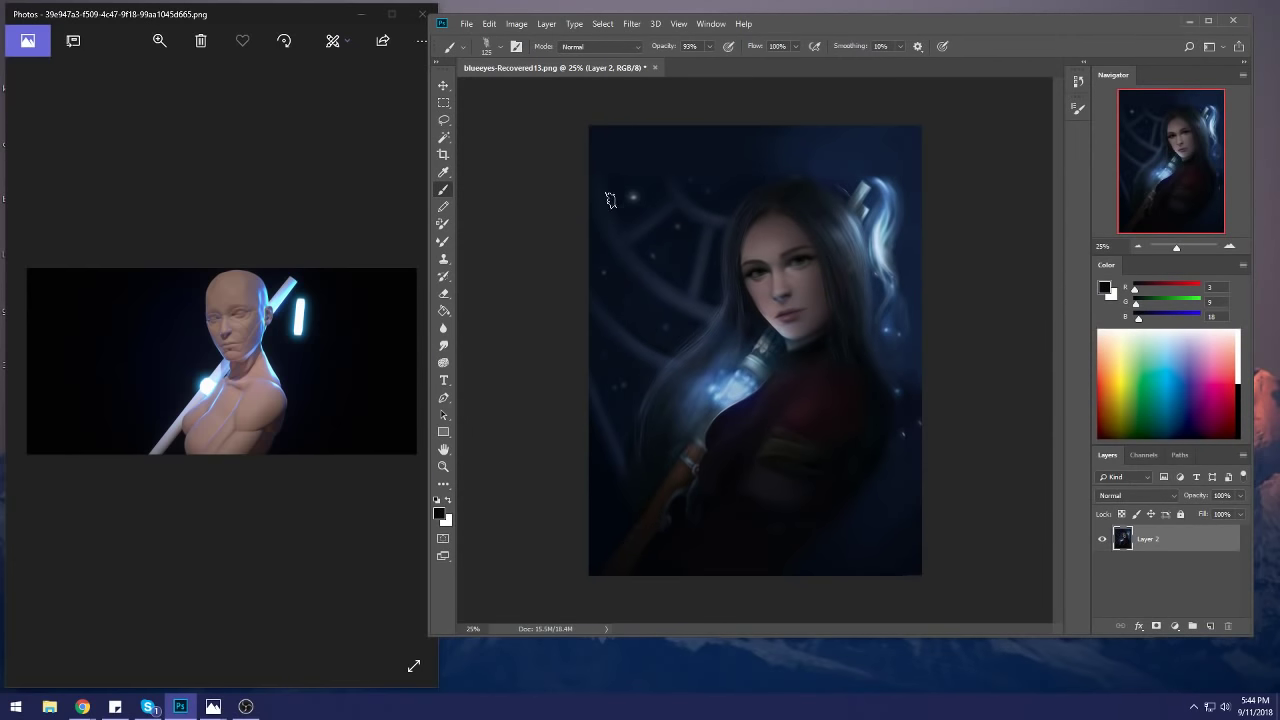
Step: Sample the sword-glow light blue and paint crossing lines and rings across the canvas
left_click(743, 385, "alt")
left_click_drag(586, 443, 1035, 440)
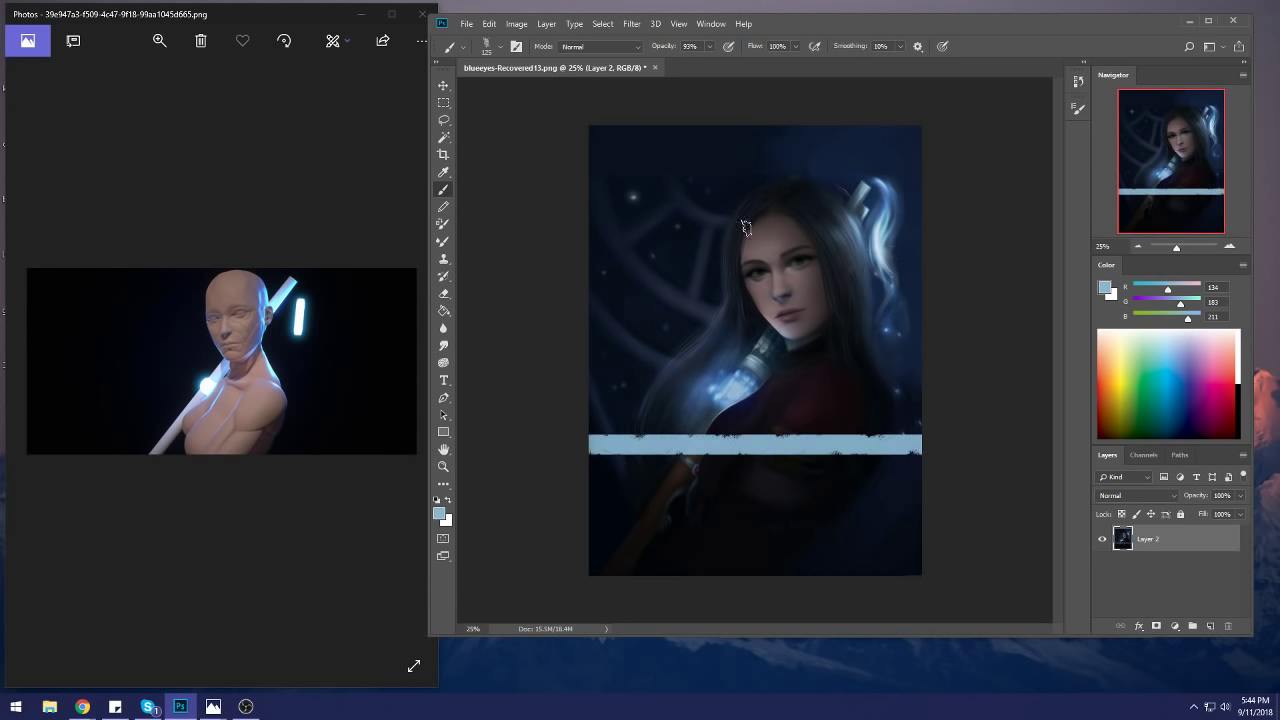
left_click(762, 128)
left_click(762, 436, "shift")
left_click(575, 281)
left_click(935, 281, "shift")
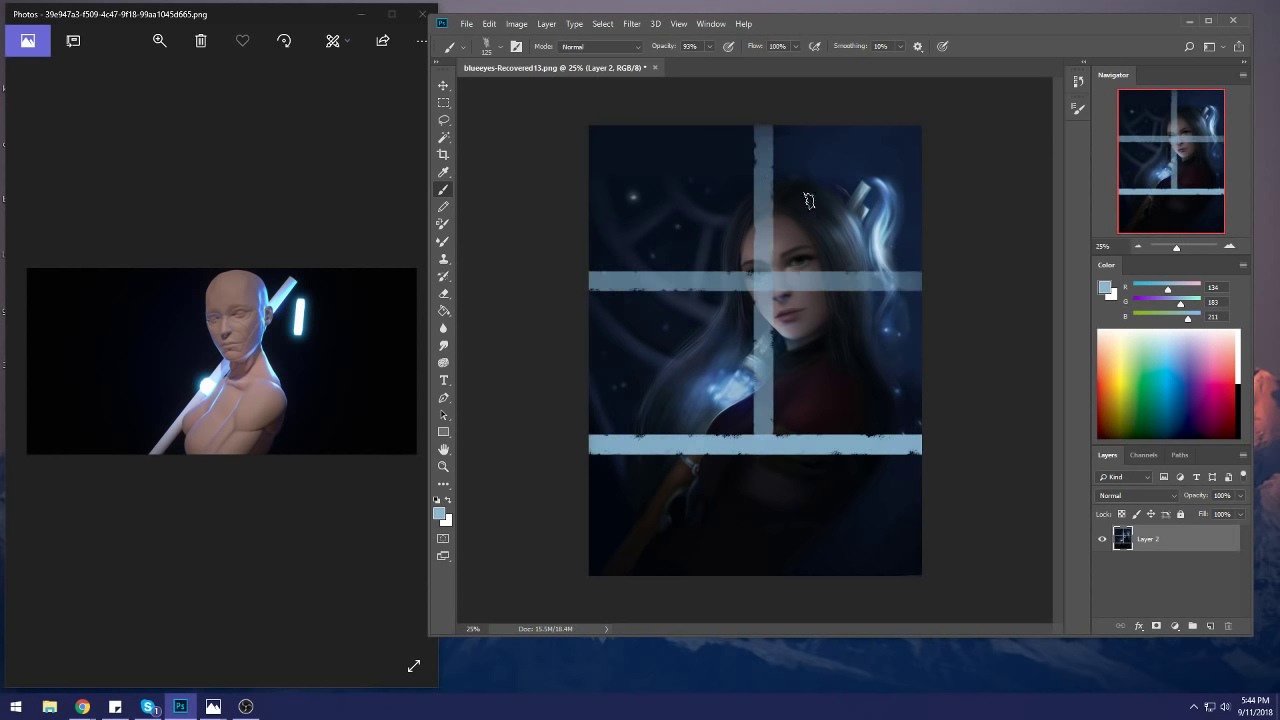
mouse_move(809, 200)
left_mouse_down()
mouse_move(865, 180)
mouse_move(854, 234)
mouse_move(782, 202)
left_mouse_up()
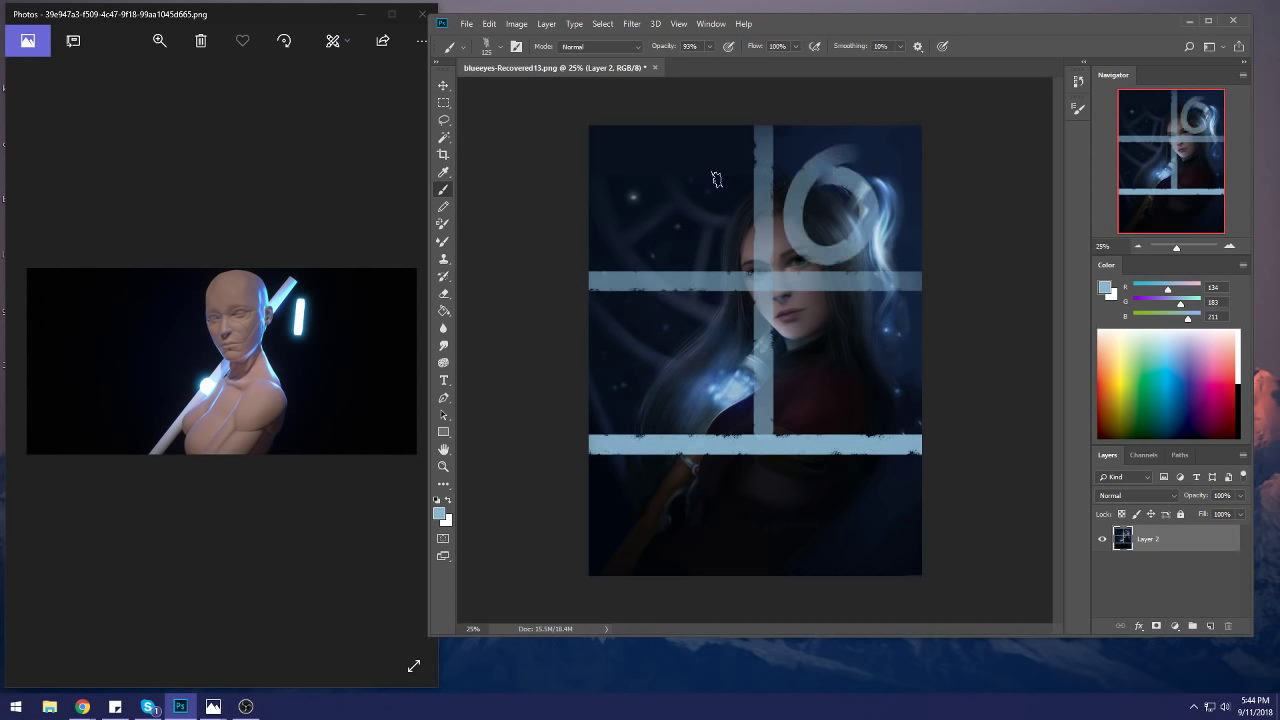
left_click_drag(716, 178, 725, 205)
mouse_move(700, 322)
left_mouse_down()
mouse_move(685, 393)
mouse_move(740, 332)
mouse_move(858, 352)
left_mouse_up()
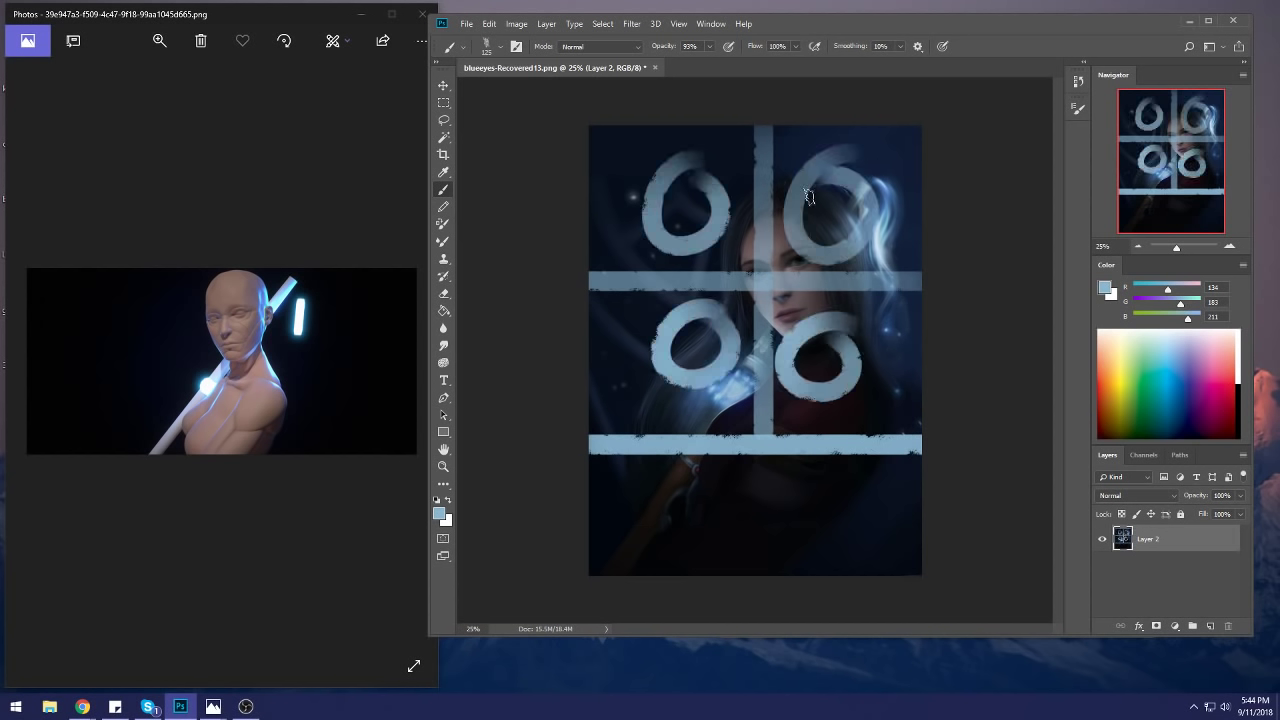
mouse_move(702, 180)
left_mouse_down()
mouse_move(763, 362)
mouse_move(726, 373)
mouse_move(696, 170)
mouse_move(785, 366)
left_mouse_up()
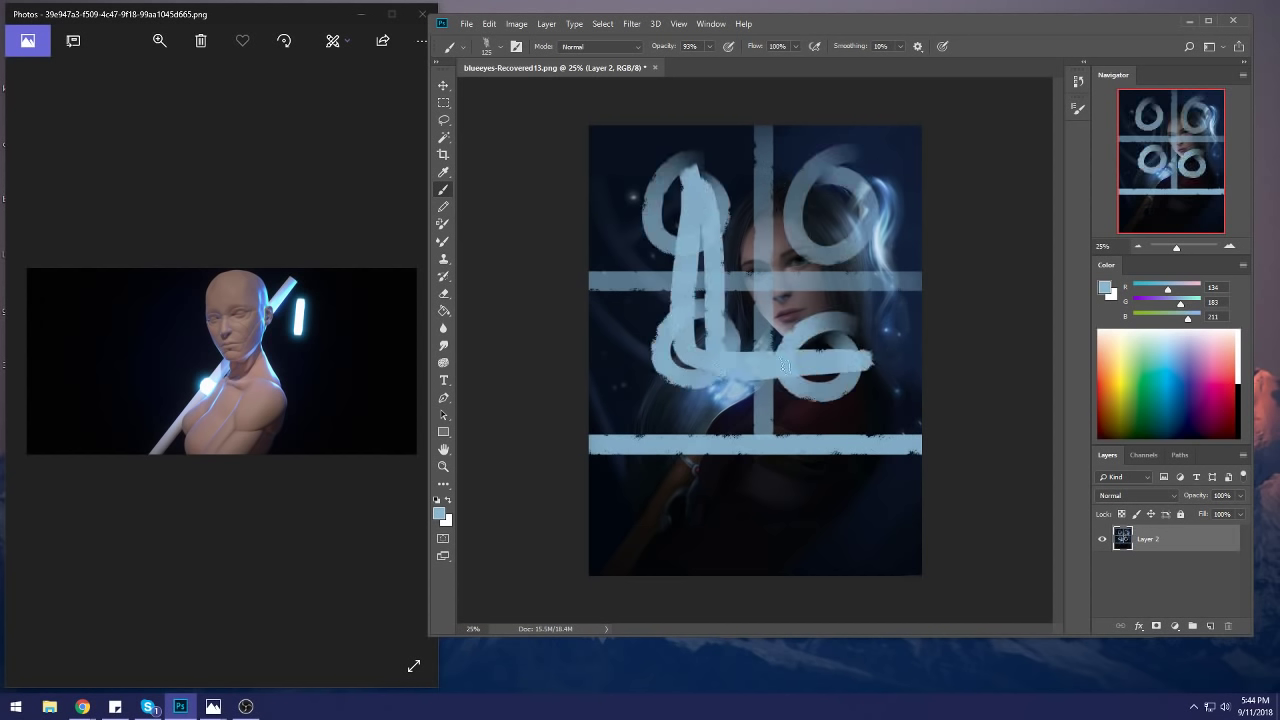
Step: Undo those strokes and repaint one vertical and one horizontal light-blue guide line
key("ctrl+alt+z")
key("ctrl+alt+z")
key("ctrl+alt+z")
key("ctrl+alt+z")
key("ctrl+alt+z")
key("ctrl+alt+z")
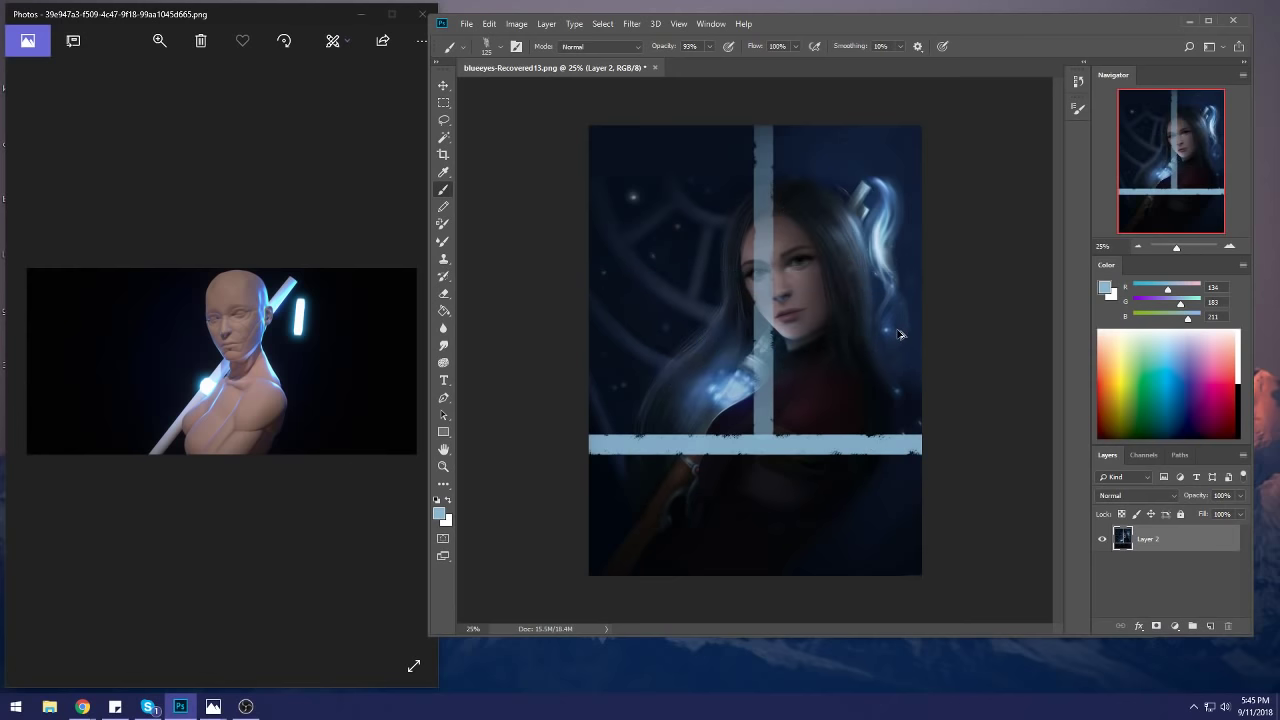
key("ctrl+alt+z")
key("ctrl+alt+z")
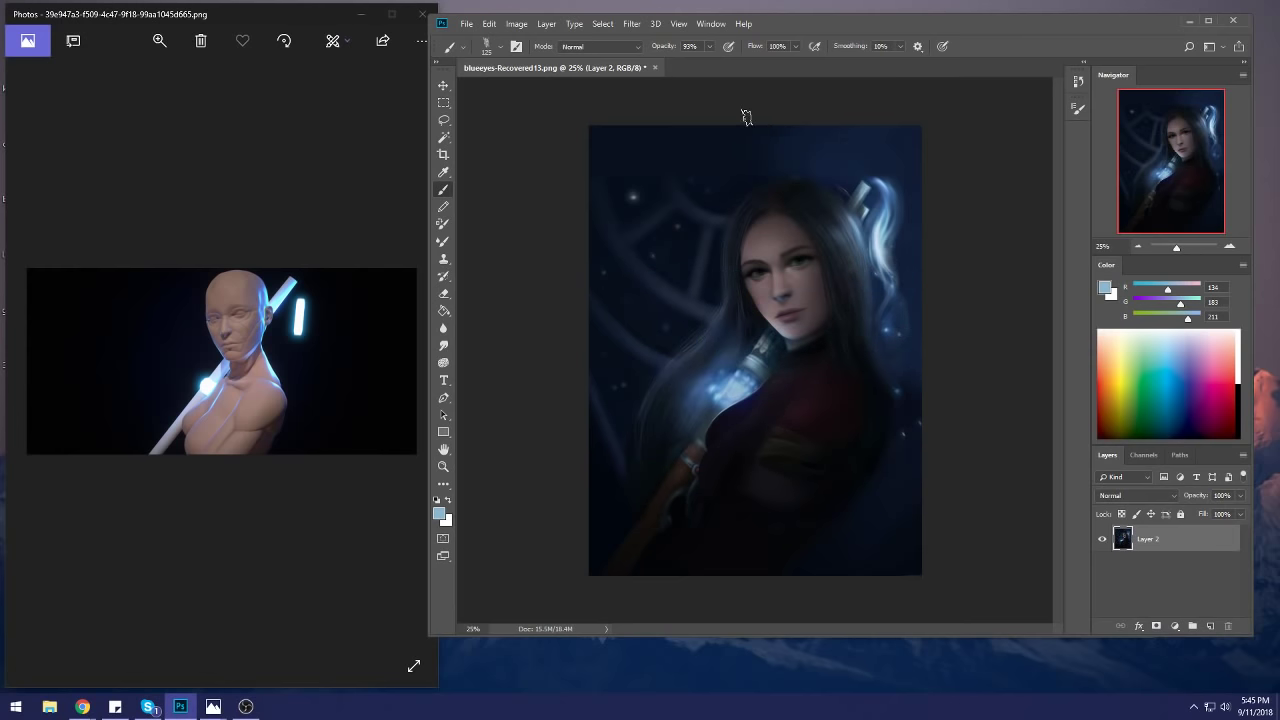
mouse_move(745, 117)
left_mouse_down()
mouse_move(770, 308)
mouse_move(747, 582)
left_mouse_up()
key("ctrl+alt+z")
left_click_drag(760, 120, 779, 595)
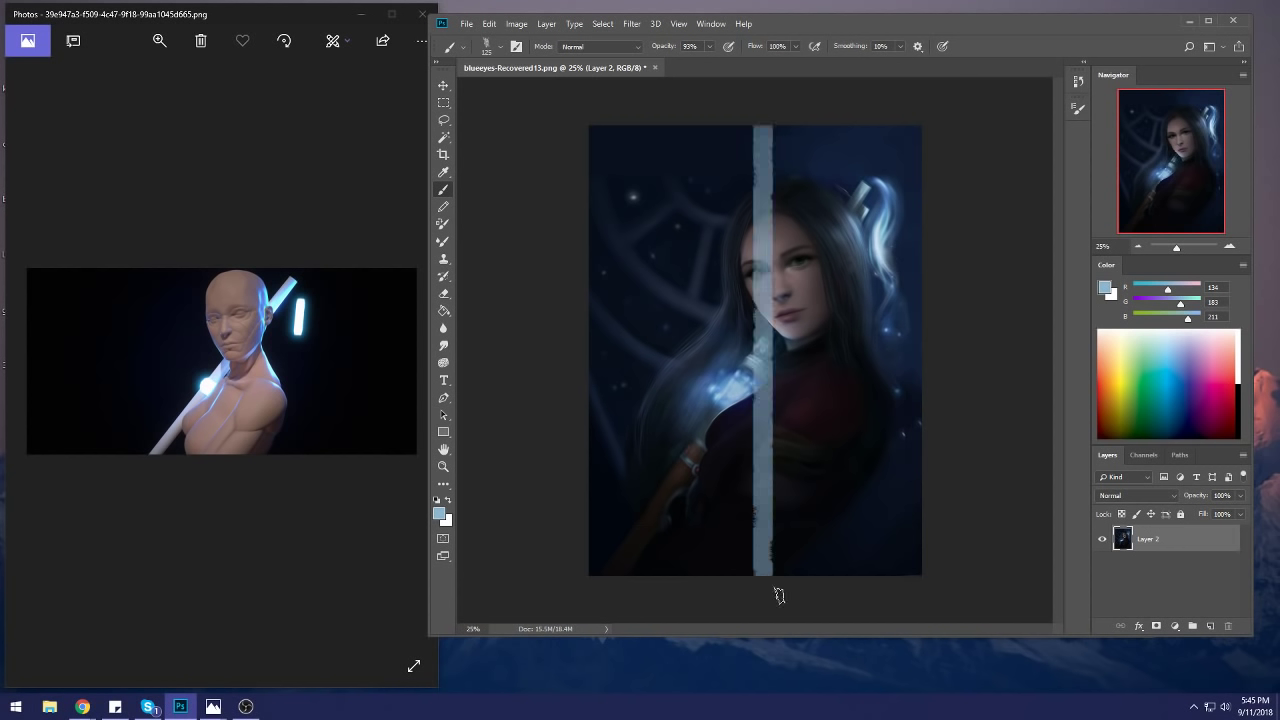
left_click_drag(946, 342, 511, 358)
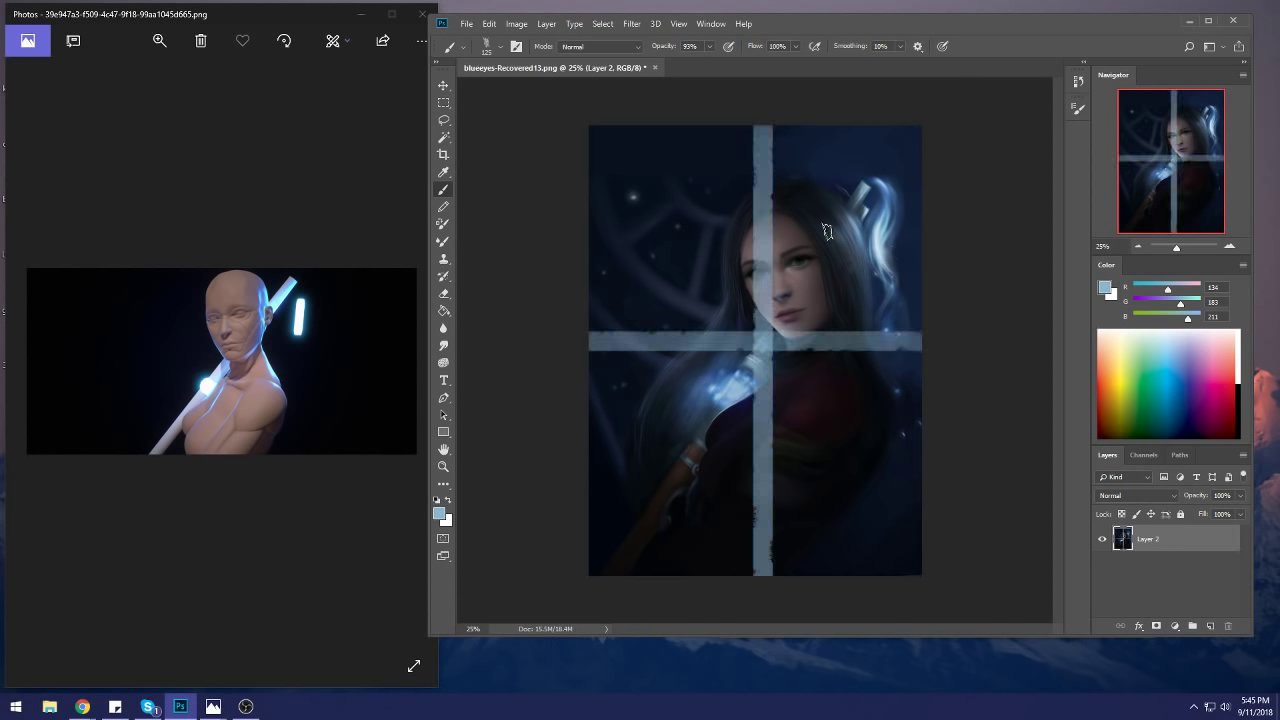
Step: Paint rings around the face and sword hilt plus zigzags and marks, then undo them
mouse_move(826, 231)
left_mouse_down()
mouse_move(757, 295)
mouse_move(785, 220)
left_mouse_up()
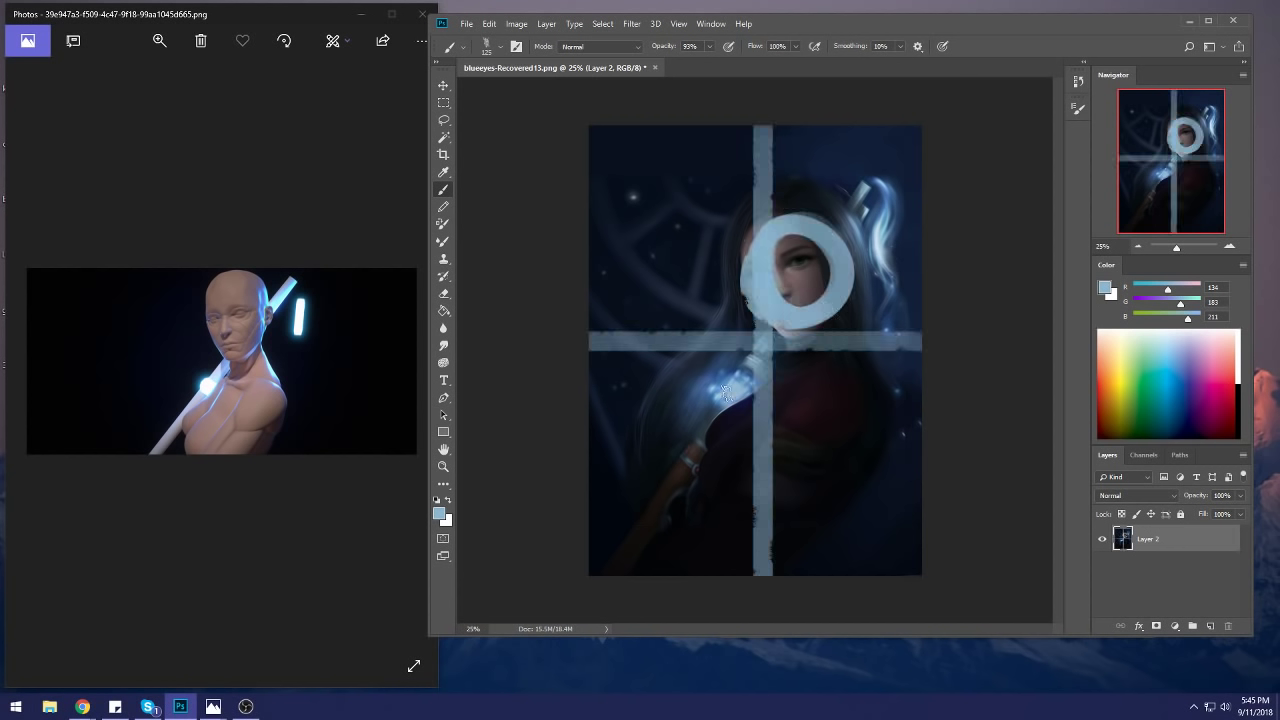
mouse_move(725, 392)
left_mouse_down()
mouse_move(686, 410)
mouse_move(737, 364)
mouse_move(732, 429)
mouse_move(700, 380)
left_mouse_up()
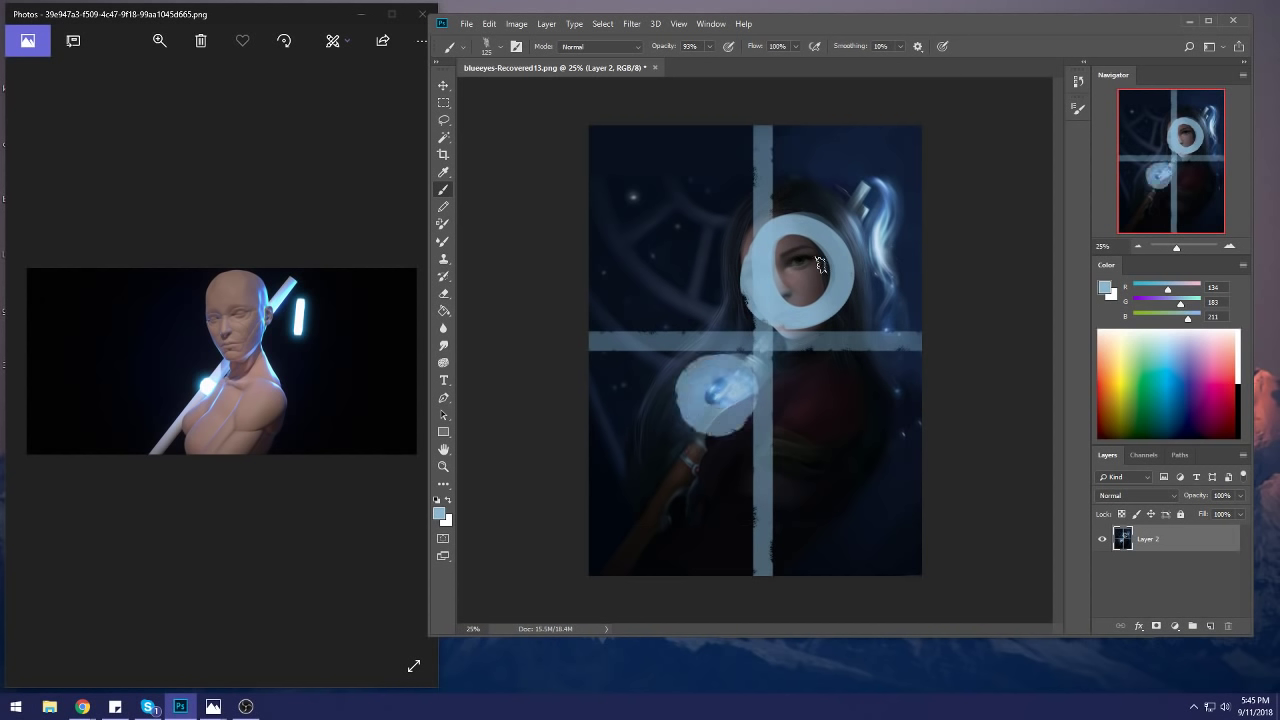
mouse_move(765, 322)
left_mouse_down()
mouse_move(925, 318)
mouse_move(820, 330)
mouse_move(747, 295)
mouse_move(860, 210)
mouse_move(890, 158)
left_mouse_up()
mouse_move(612, 378)
left_mouse_down()
mouse_move(683, 360)
mouse_move(694, 405)
mouse_move(741, 435)
mouse_move(725, 490)
left_mouse_up()
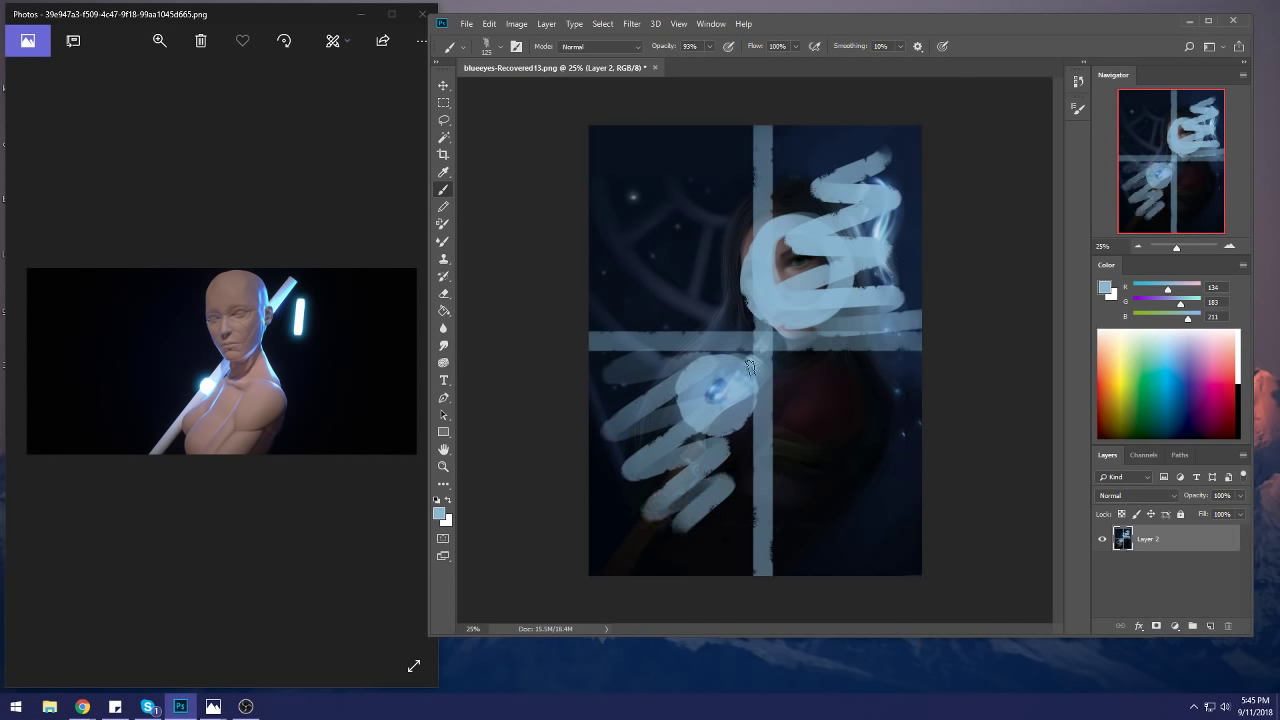
left_click_drag(719, 160, 686, 163)
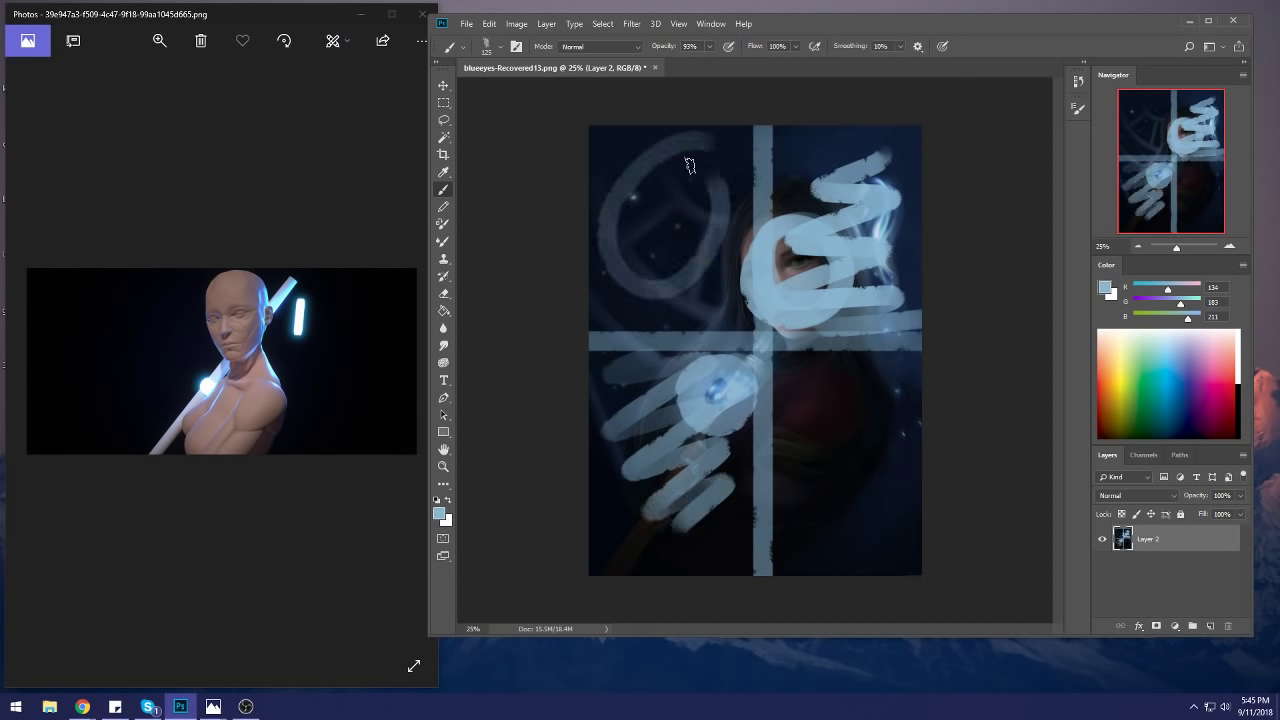
left_click_drag(650, 205, 689, 206)
left_click_drag(844, 444, 902, 432)
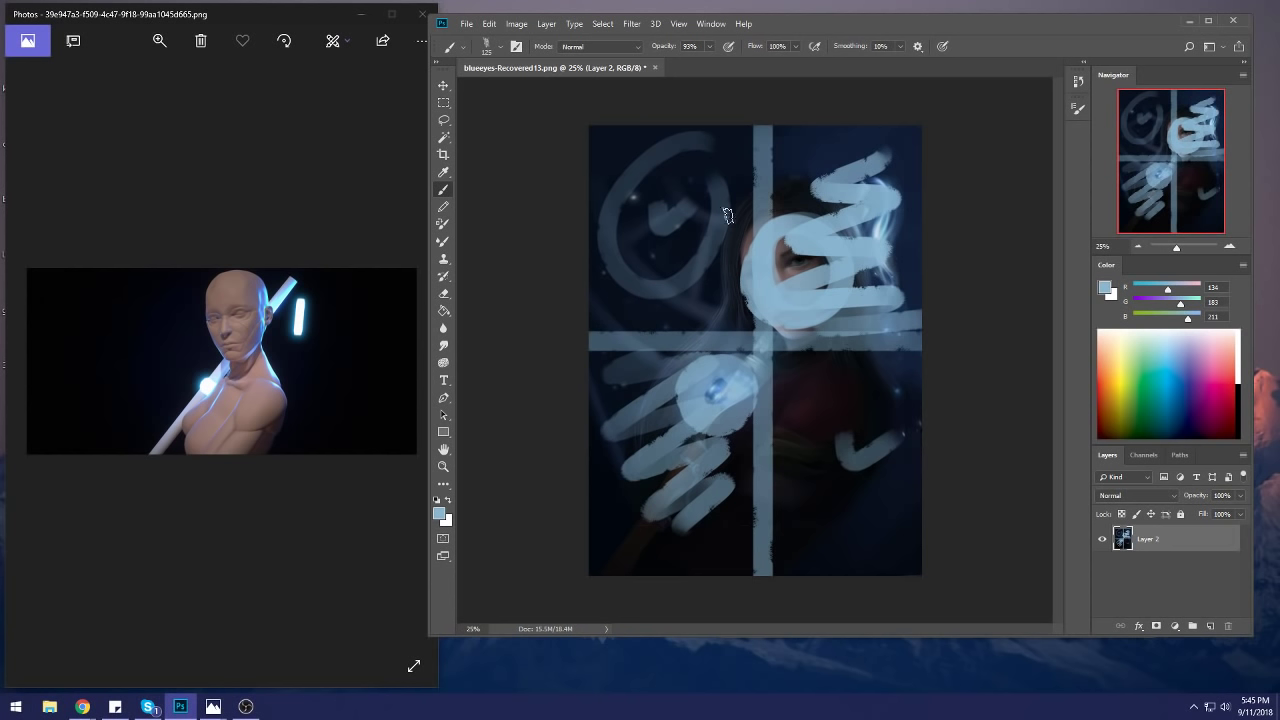
key("ctrl+alt+z")
key("ctrl+alt+z")
key("ctrl+alt+z")
key("ctrl+alt+z")
key("ctrl+alt+z")
key("ctrl+alt+z")
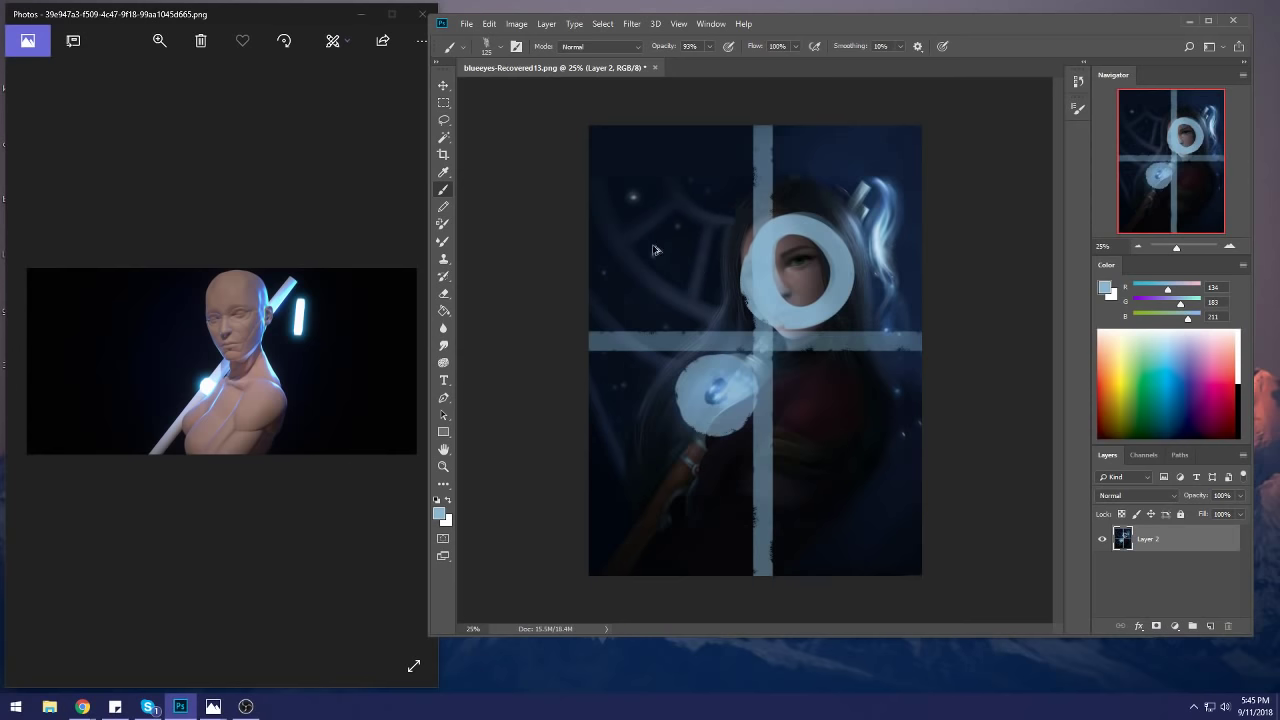
key("ctrl+alt+z")
key("ctrl+alt+z")
key("ctrl+alt+z")
key("ctrl+alt+z")
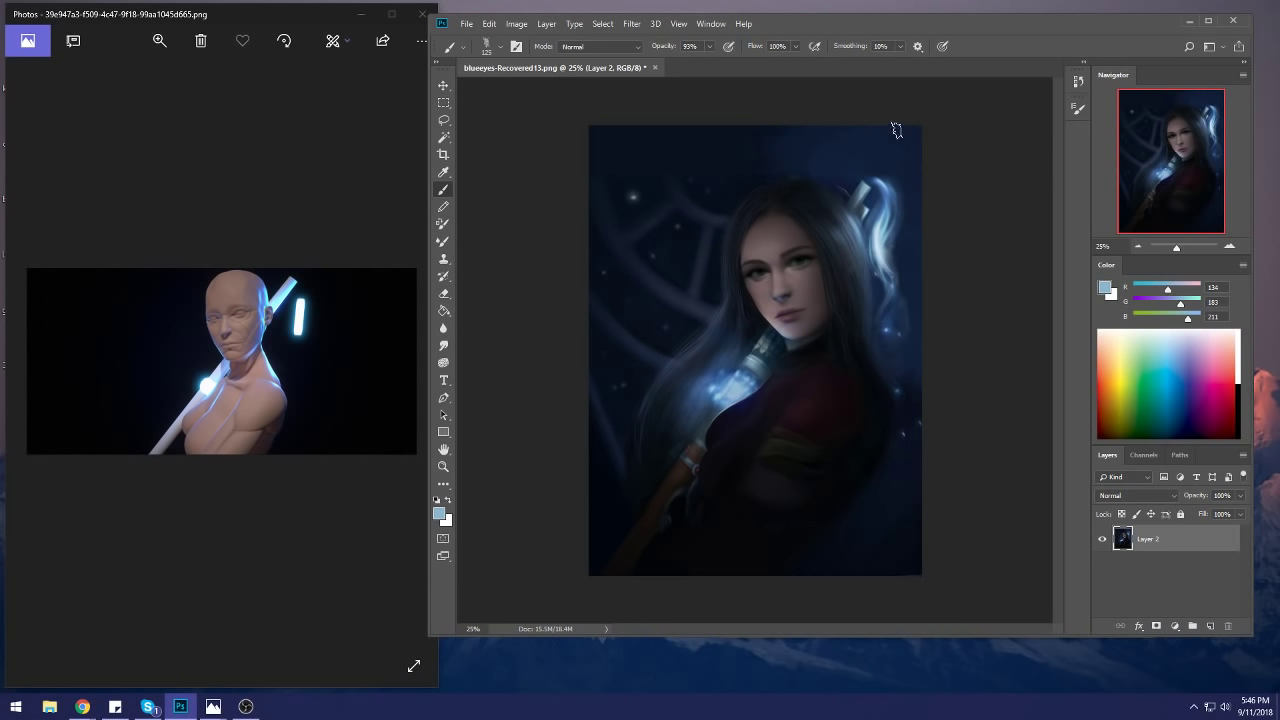
mouse_move(920, 116)
left_mouse_down()
mouse_move(666, 436)
mouse_move(587, 558)
mouse_move(803, 283)
mouse_move(602, 578)
left_mouse_up()
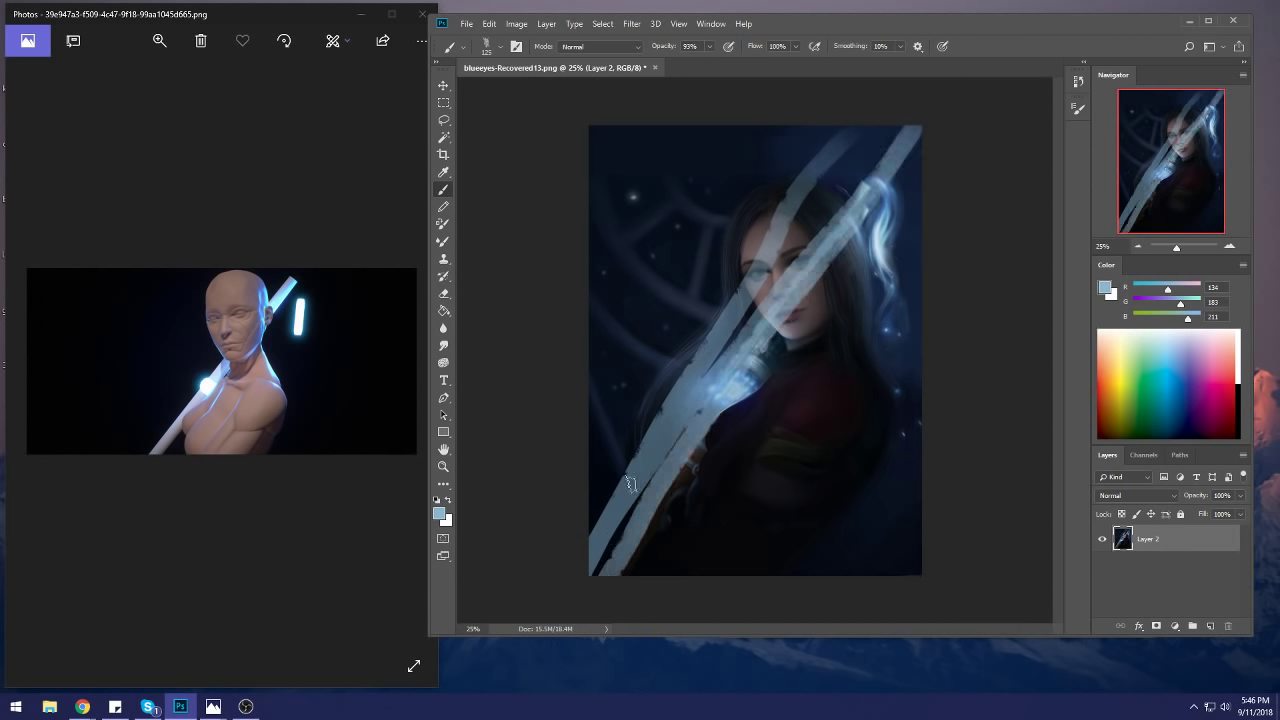
left_click_drag(807, 286, 588, 575)
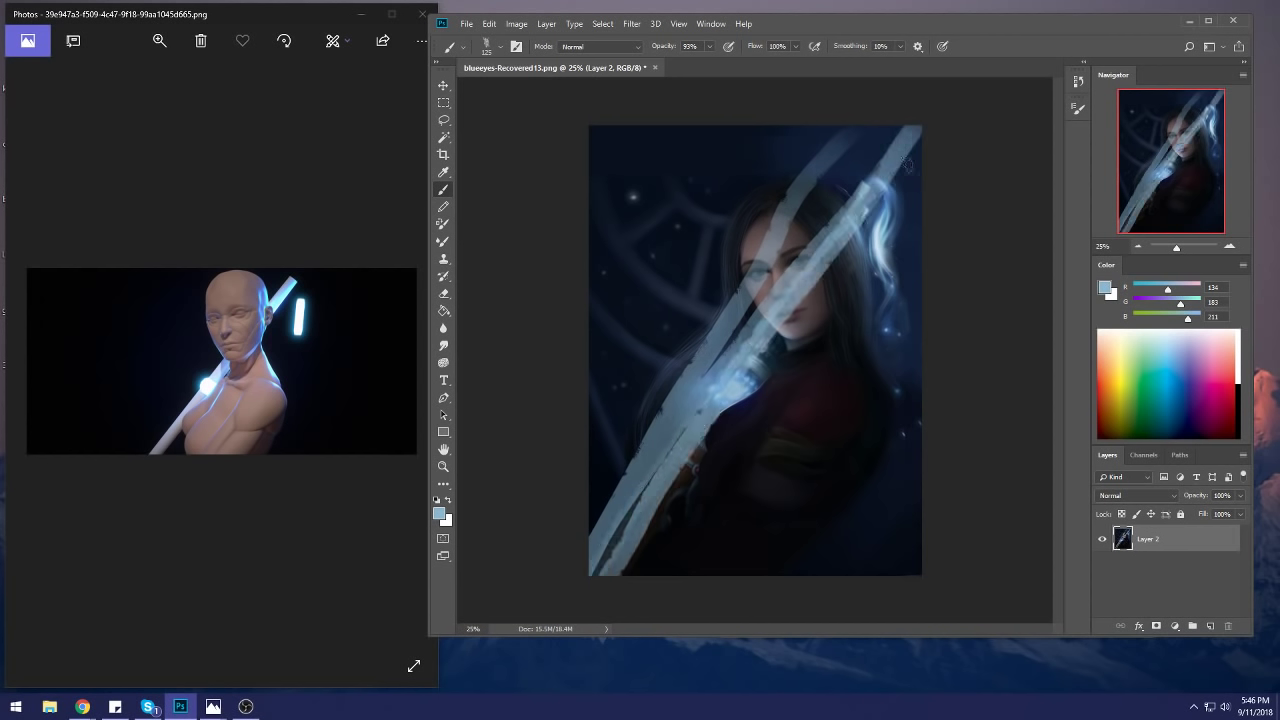
left_click_drag(590, 246, 760, 248)
left_click_drag(755, 128, 768, 236)
left_click_drag(758, 128, 590, 226)
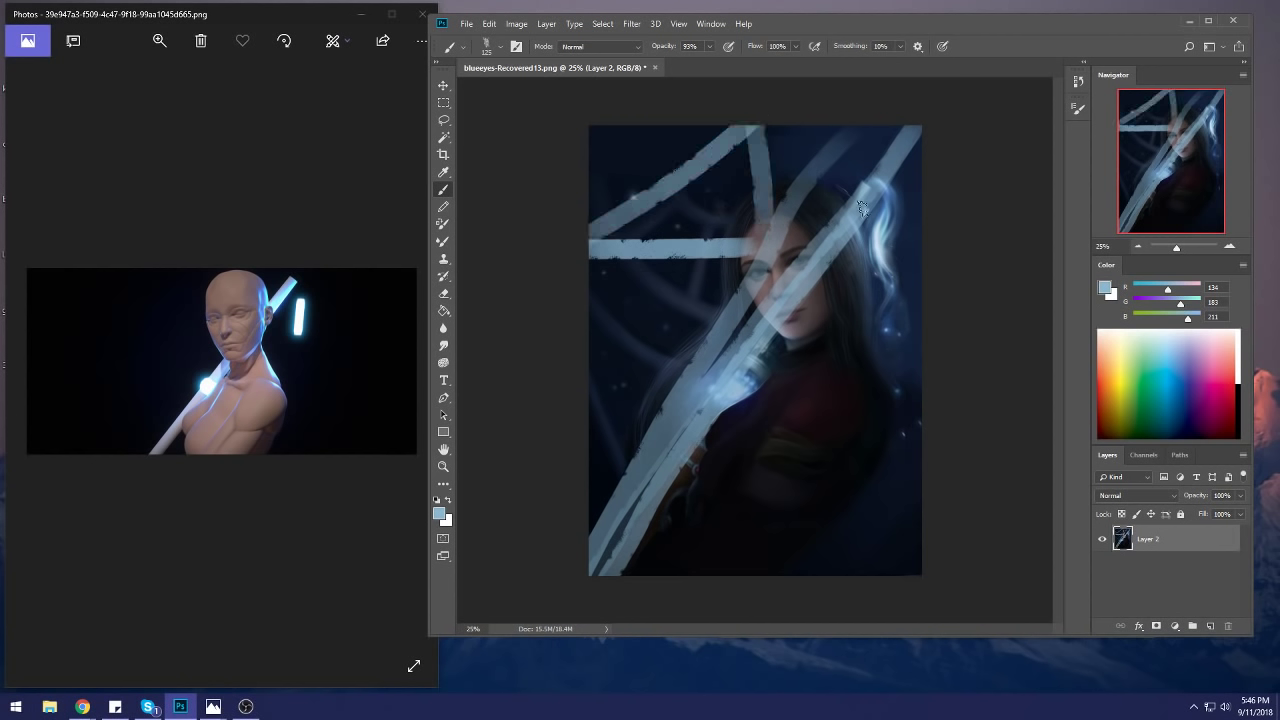
key("ctrl+alt+z")
key("ctrl+alt+z")
key("ctrl+alt+z")
key("ctrl+alt+z")
key("ctrl+alt+z")
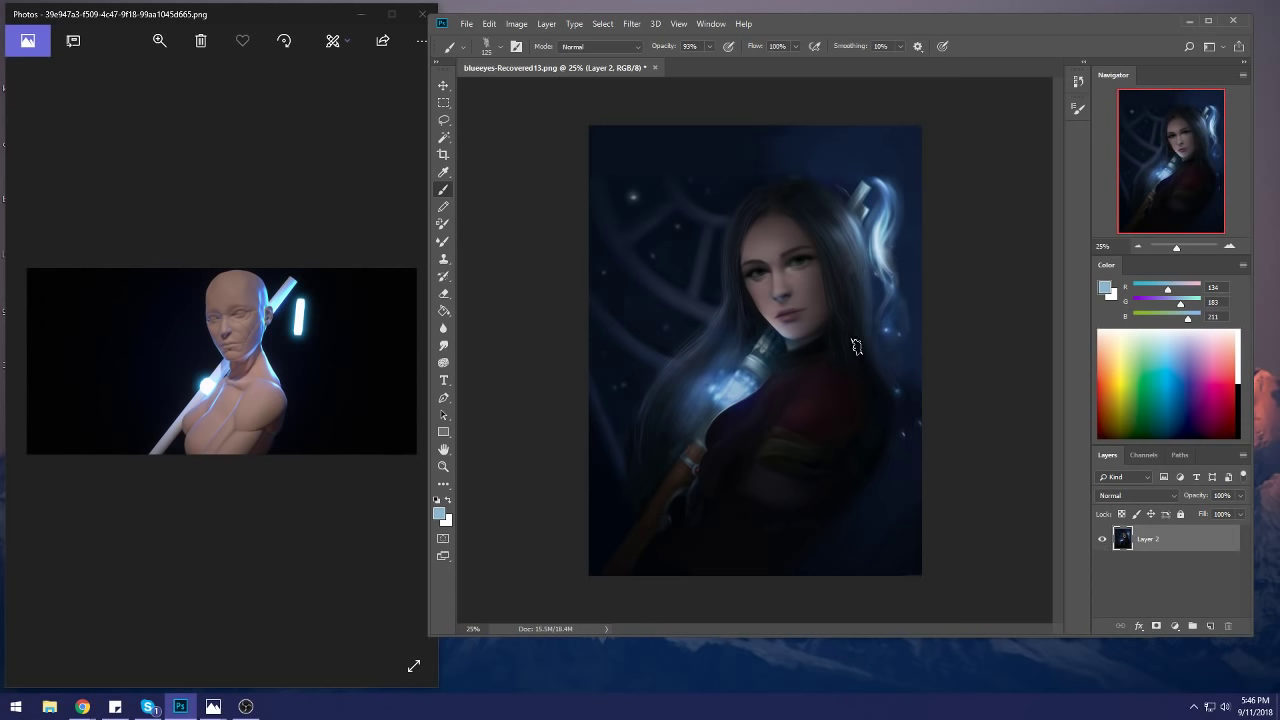
Step: Lasso the woman's face and copy it onto a new Layer 3
key("l")
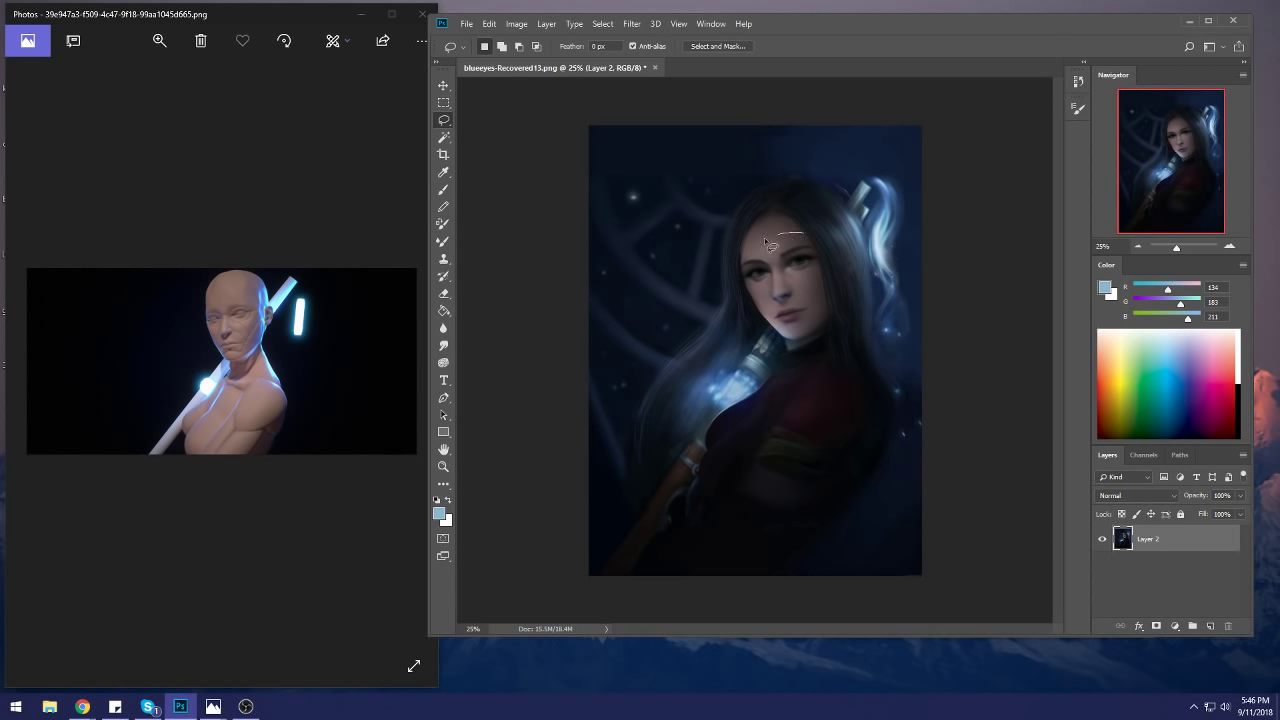
mouse_move(764, 237)
left_mouse_down()
mouse_move(746, 284)
mouse_move(792, 338)
mouse_move(836, 240)
left_mouse_up()
key("ctrl+j")
key("v")
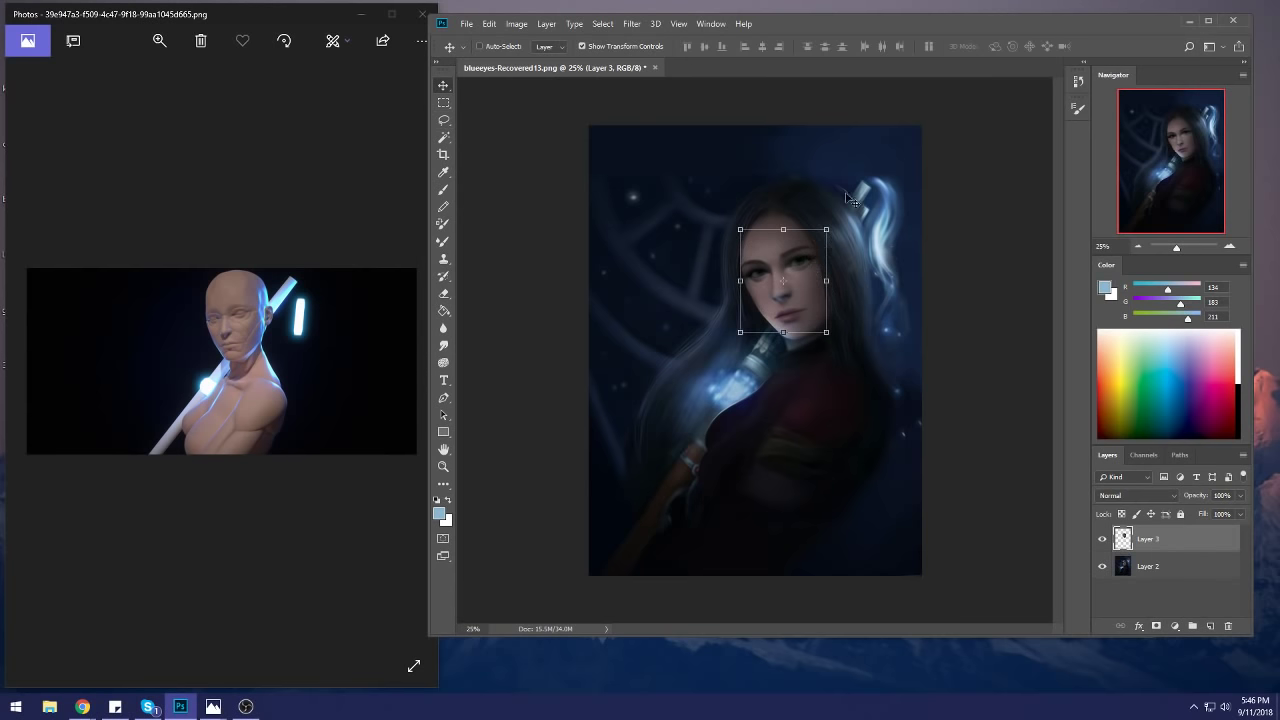
Step: Nudge the face copy a few pixels left and down and commit its position
key("shift+Left")
key("shift+Left")
key("shift+Down")
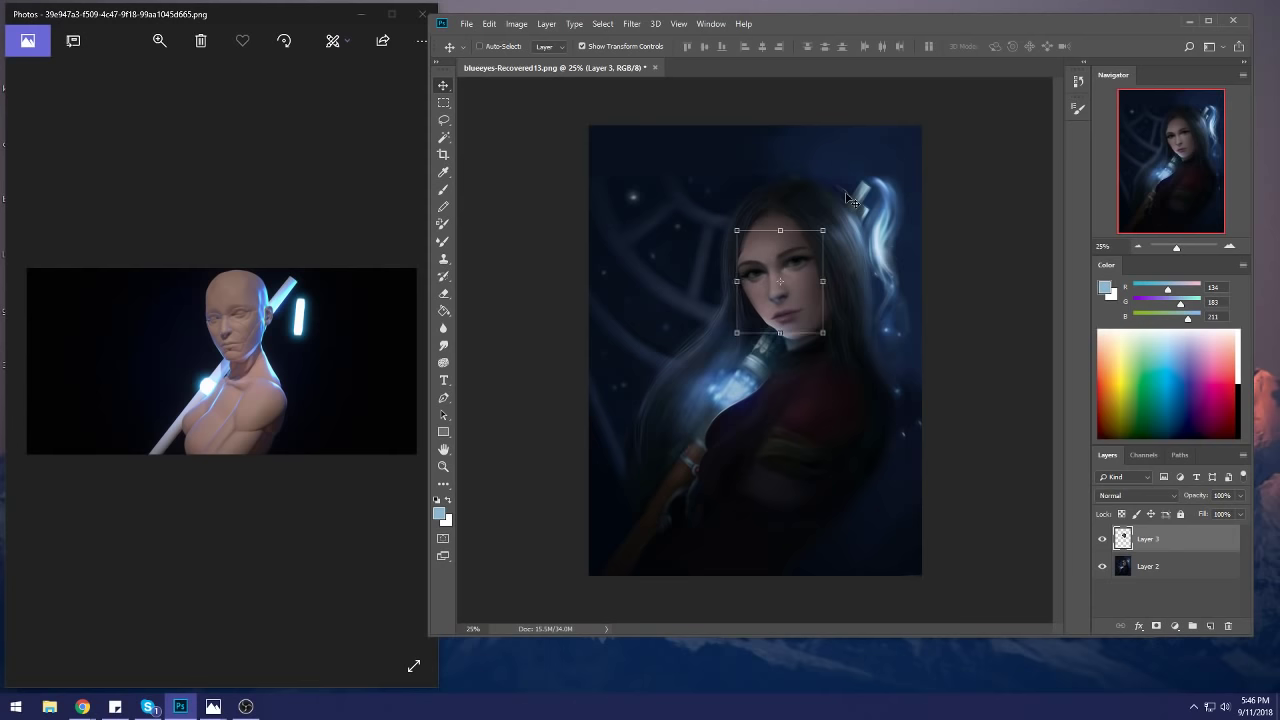
key("Right")
key("Right")
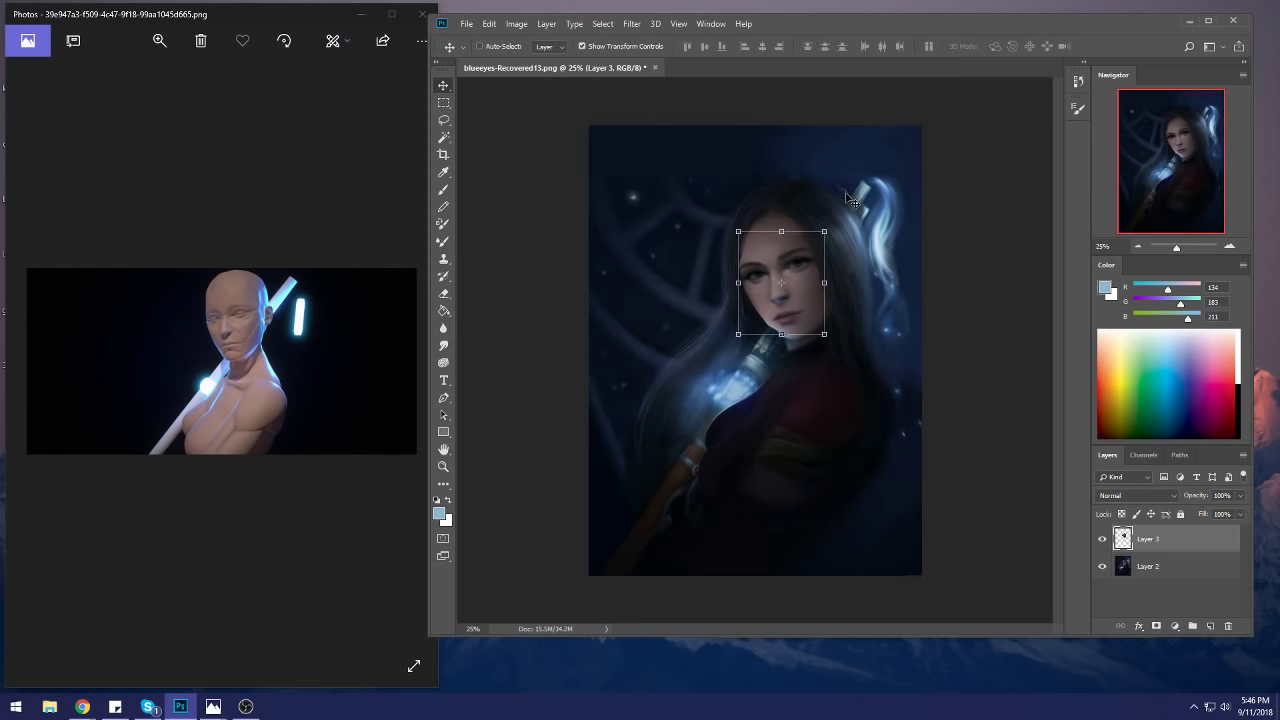
key("ctrl+plus")
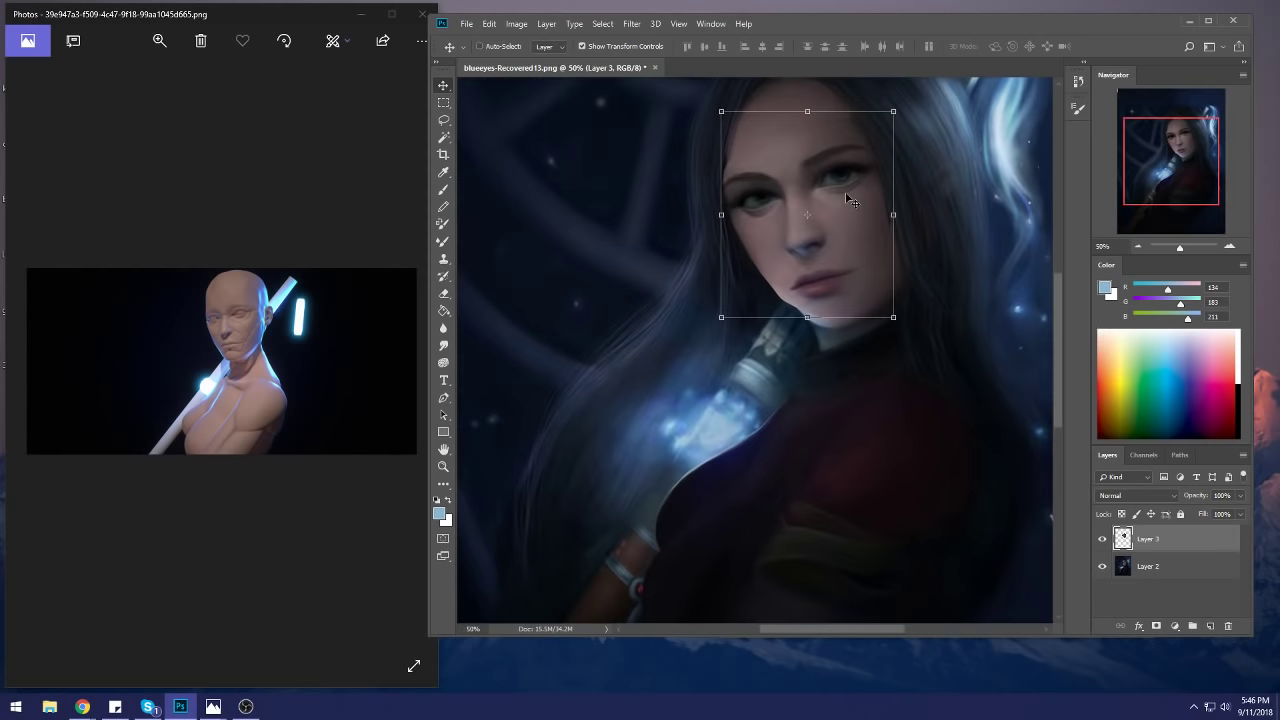
left_click_drag(875, 387, 818, 433)
key("Return")
Step: Set the eraser to a Dry-Oil brush
key("e")
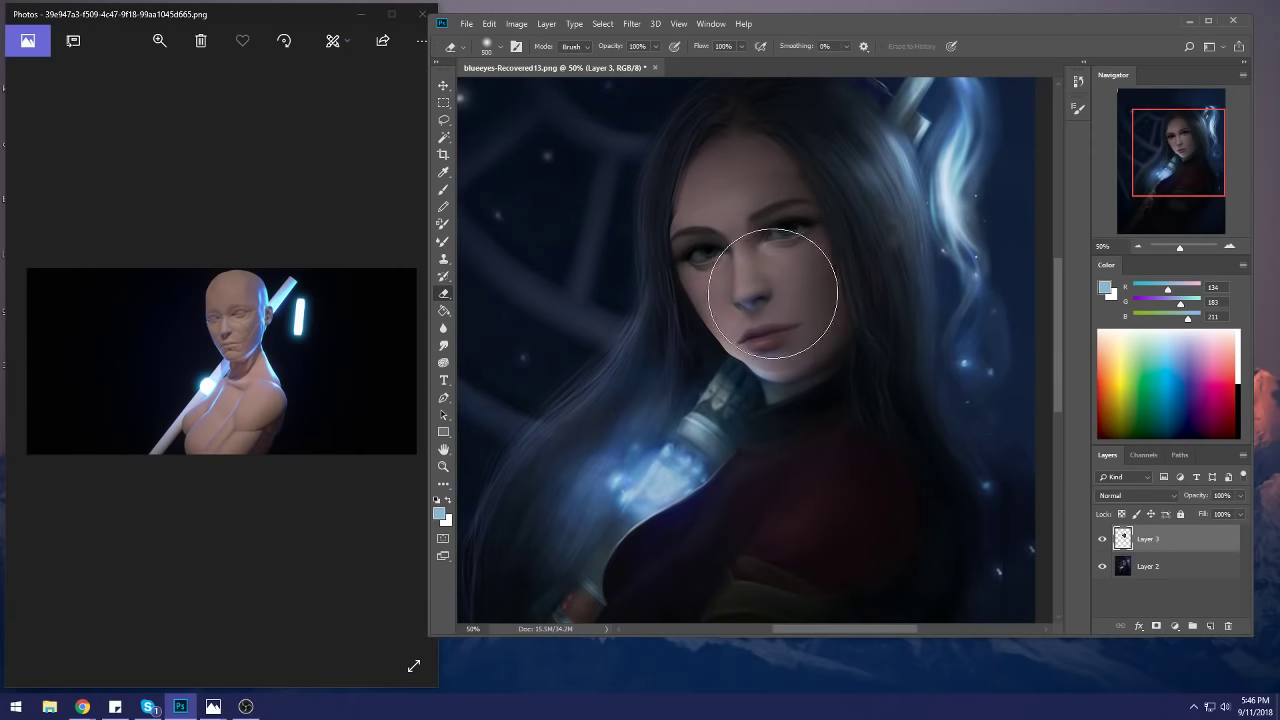
right_click(830, 315)
double_click(919, 496)
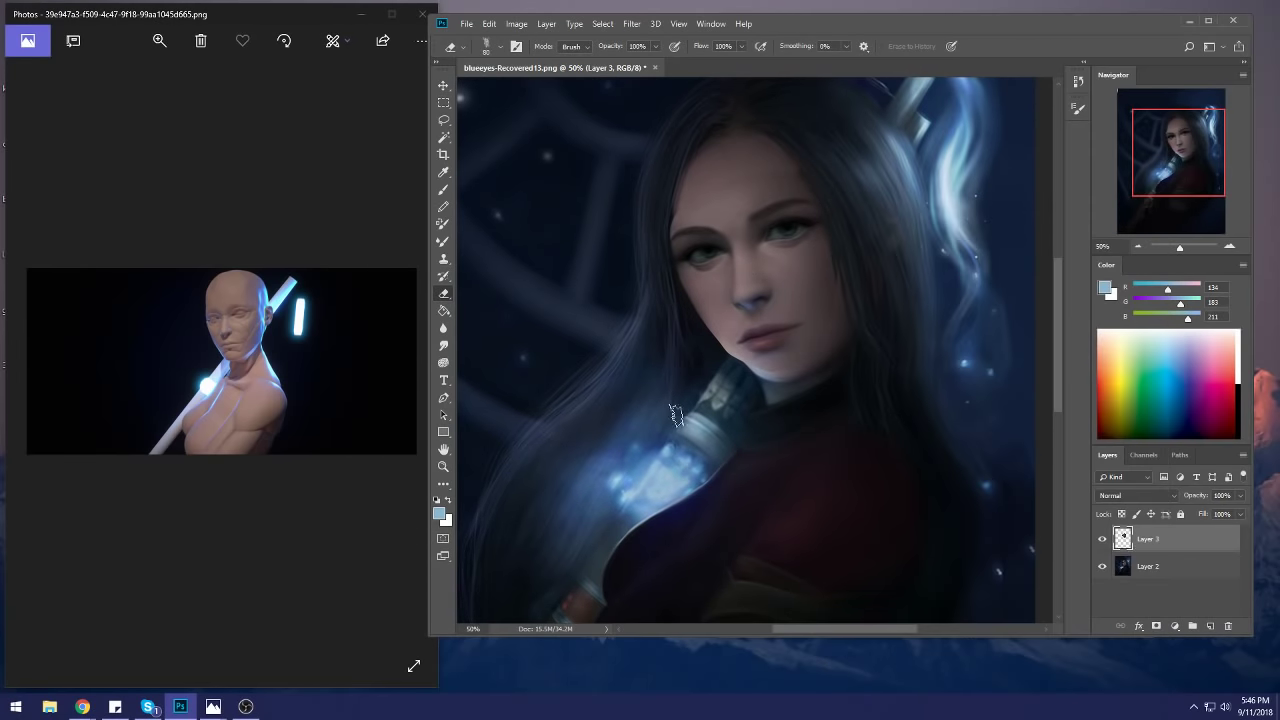
Step: Lower the face layer's fill to 67%, then raise it back to 100%
left_click(1238, 516)
left_click_drag(1238, 518, 1220, 527)
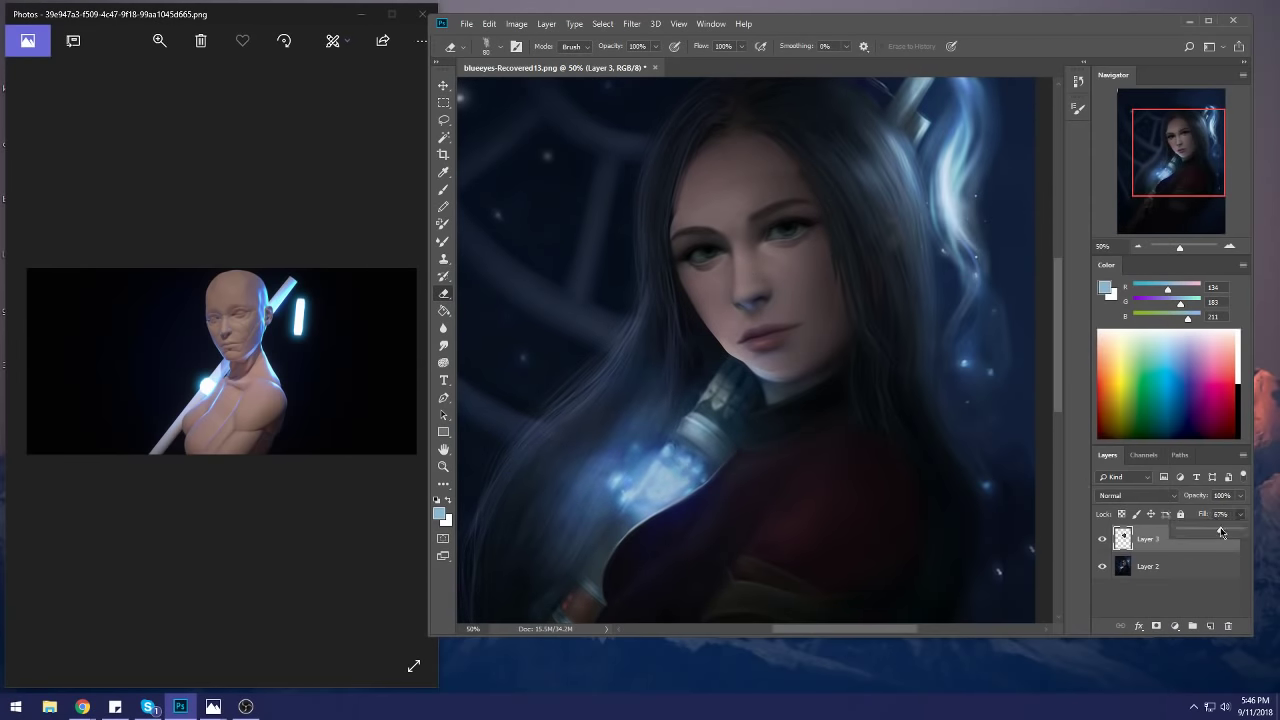
left_click(726, 370)
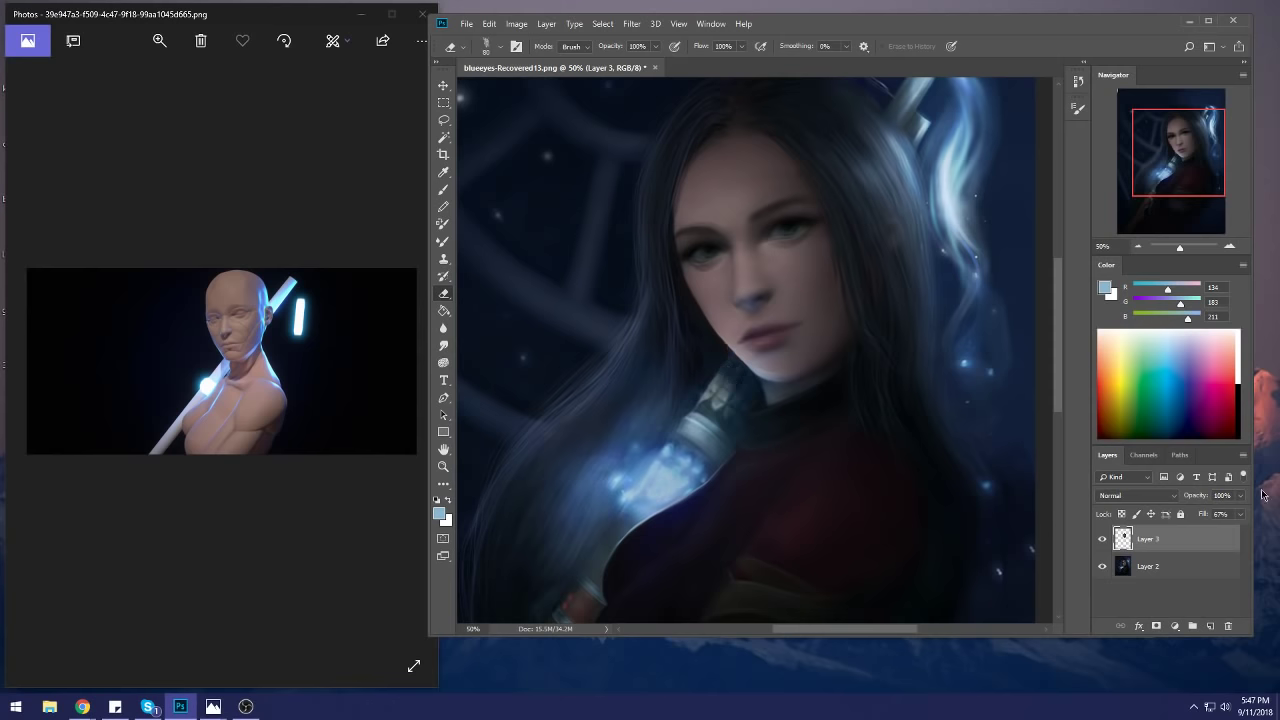
left_click_drag(1241, 516, 1262, 534)
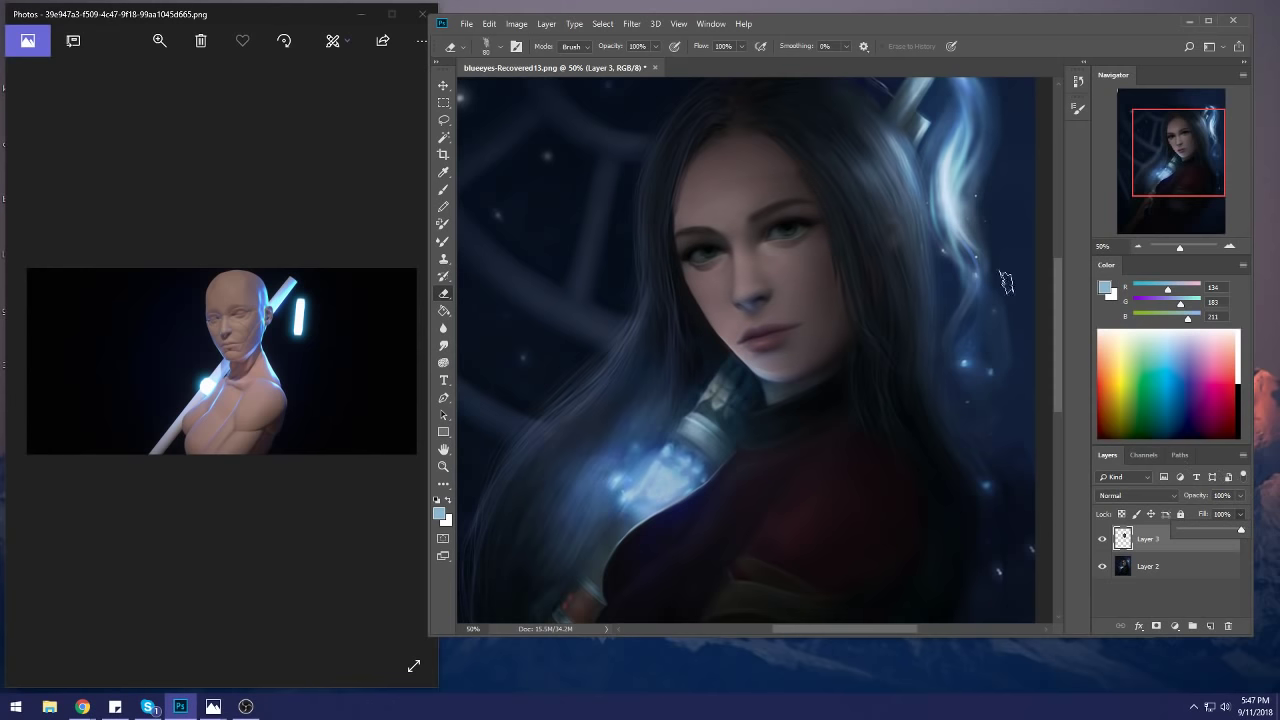
Step: Zoom out, clear the transform box, and hide face-copy Layer 3
key("ctrl+minus")
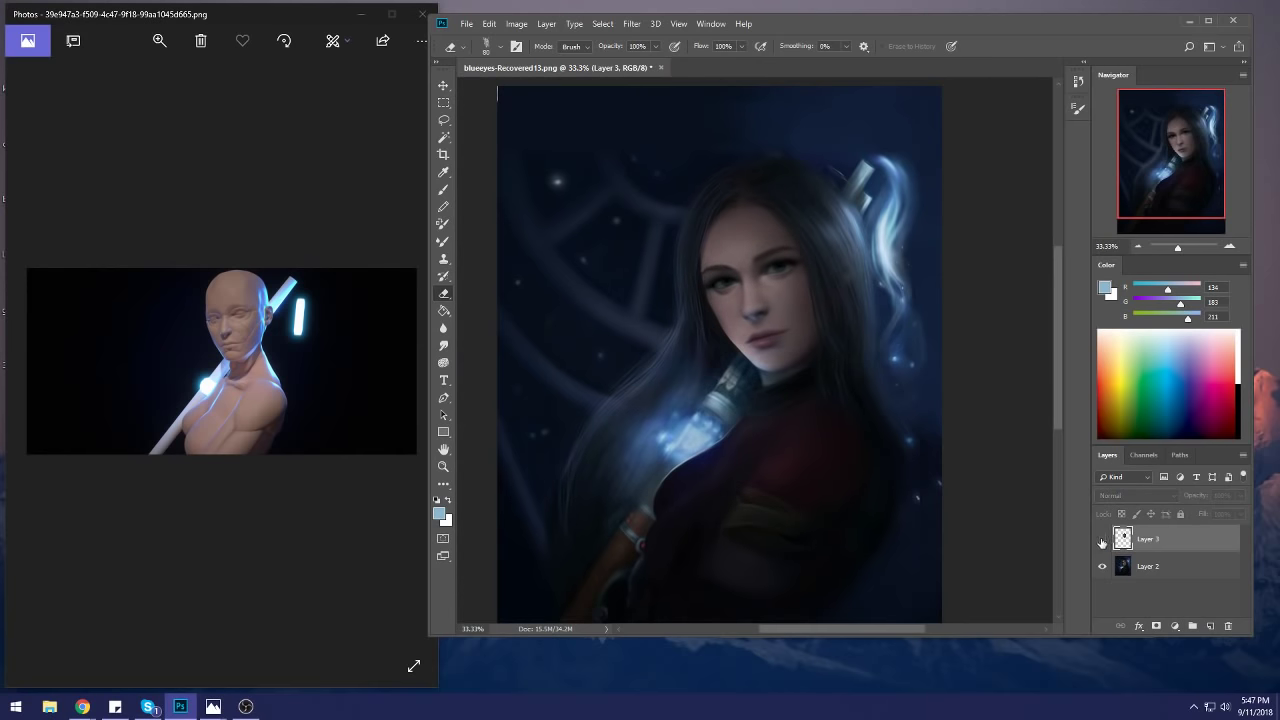
key("v")
key("ctrl+h")
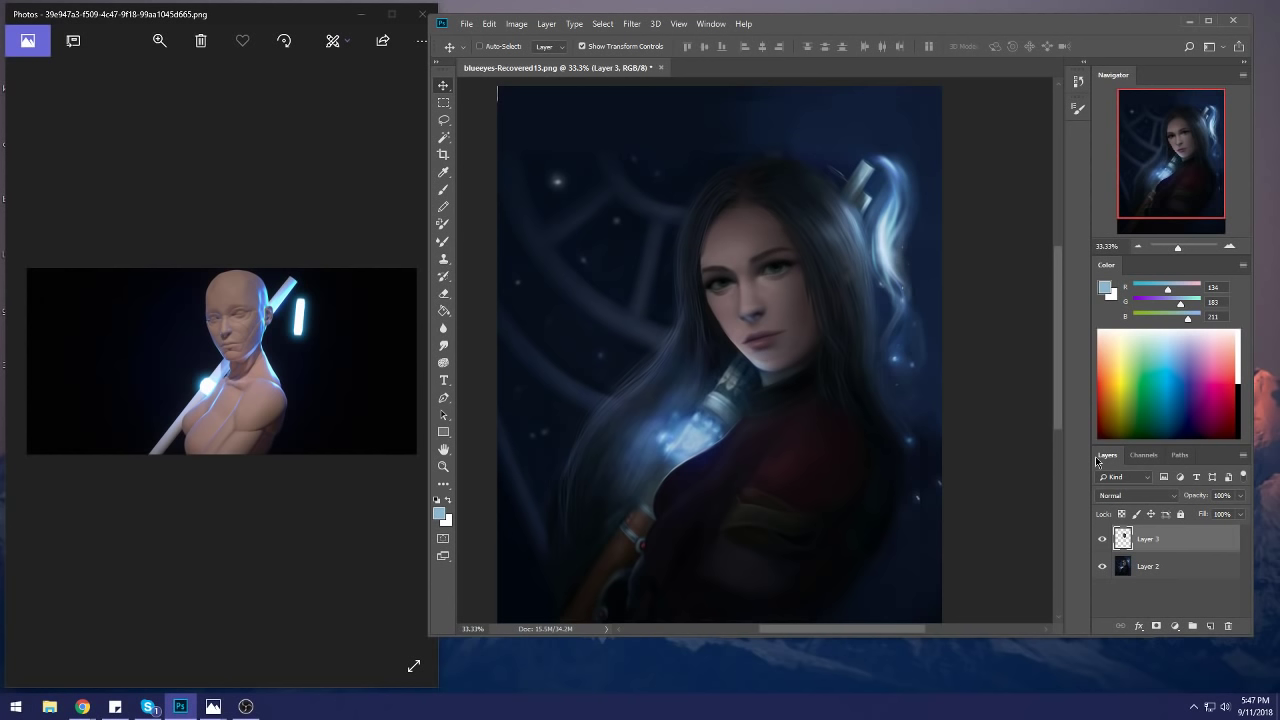
key("e")
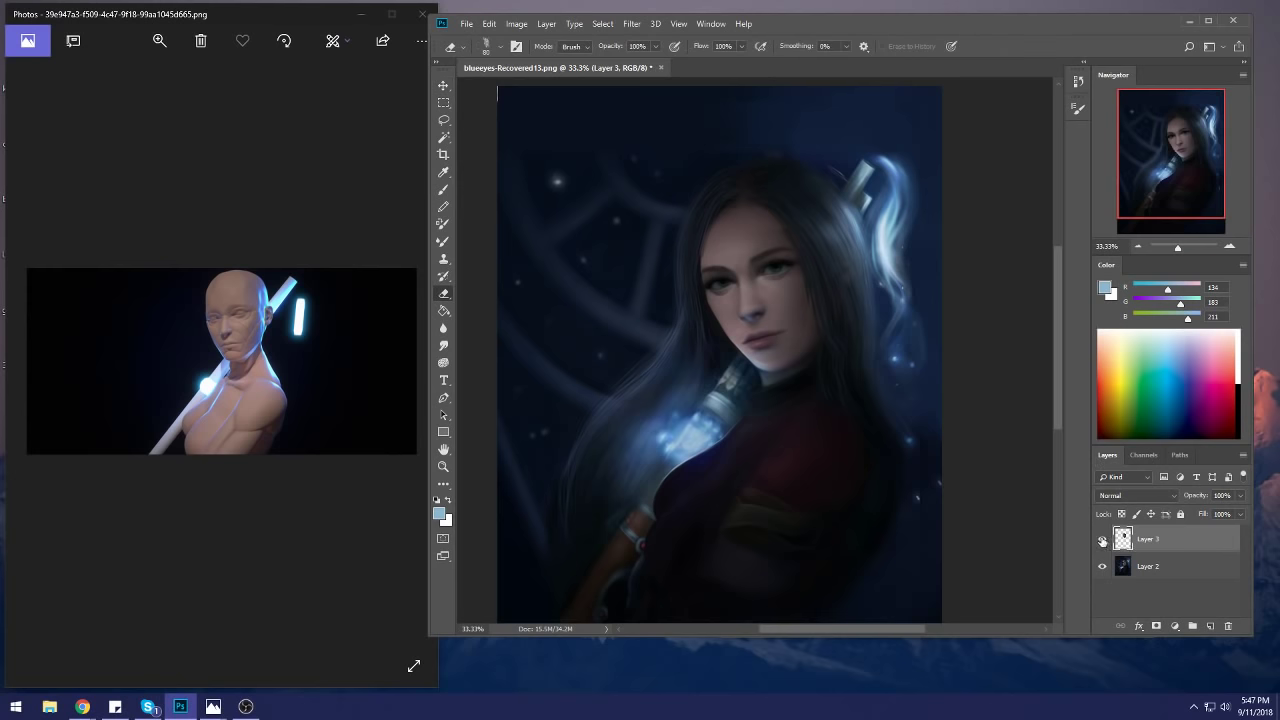
left_click(1102, 540)
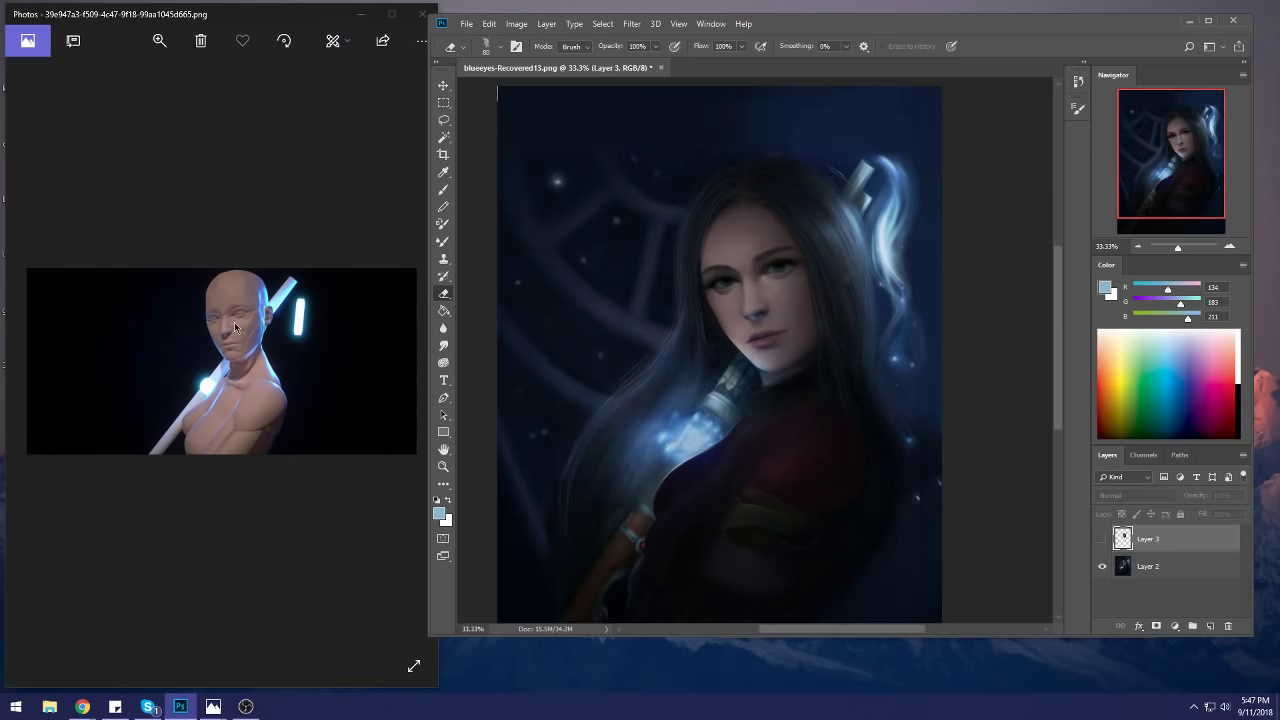
Step: Zoom in on the sculpted bust in the Photos viewer
left_click(159, 40)
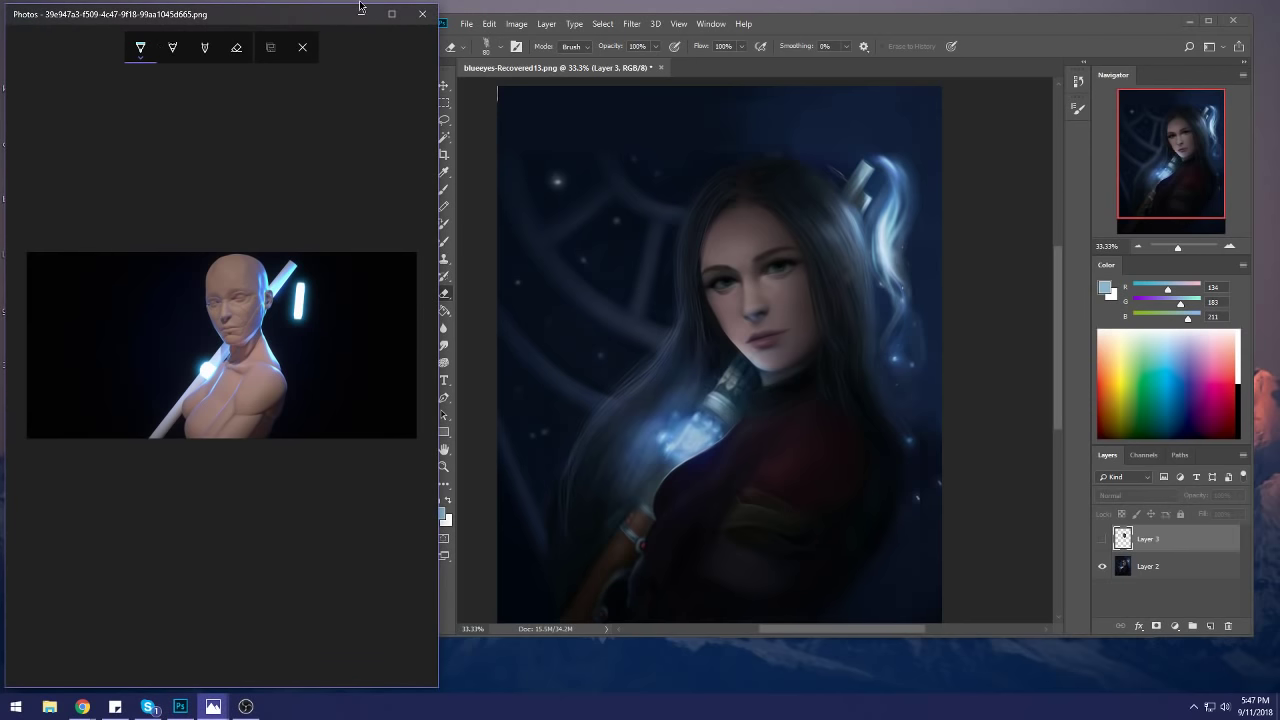
left_click(301, 47)
left_click(159, 40)
left_click_drag(106, 73, 121, 78)
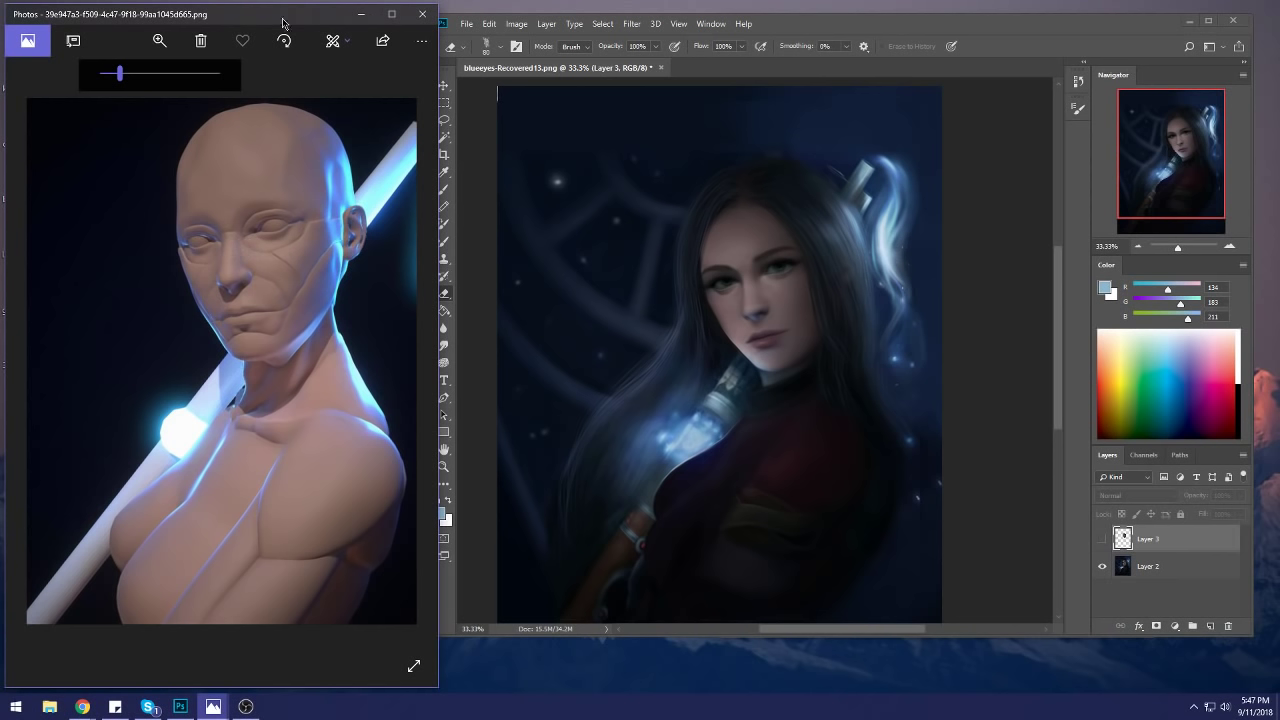
Step: Try dropping the reference file, renamed 'asda', into Photoshop; dismiss the Not a PNG errors
left_click_drag(272, 24, 328, 18)
left_click_drag(24, 350, 778, 77)
left_click(586, 257)
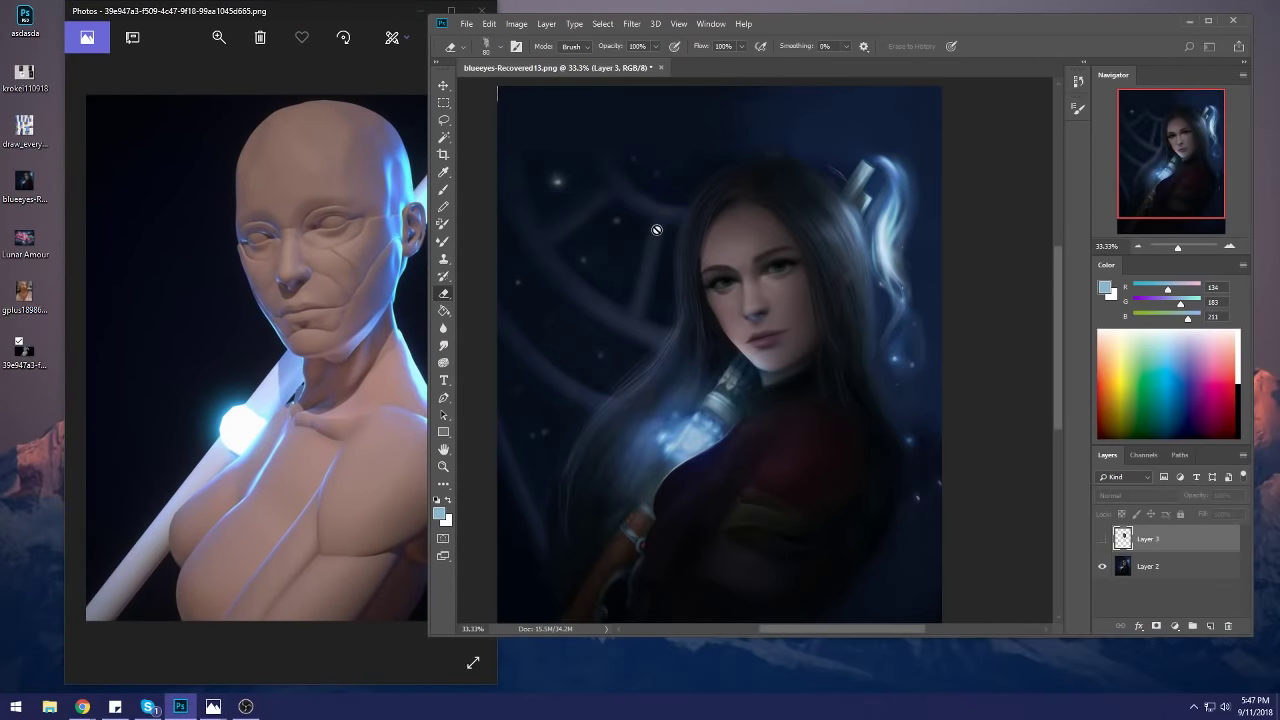
left_click(30, 365)
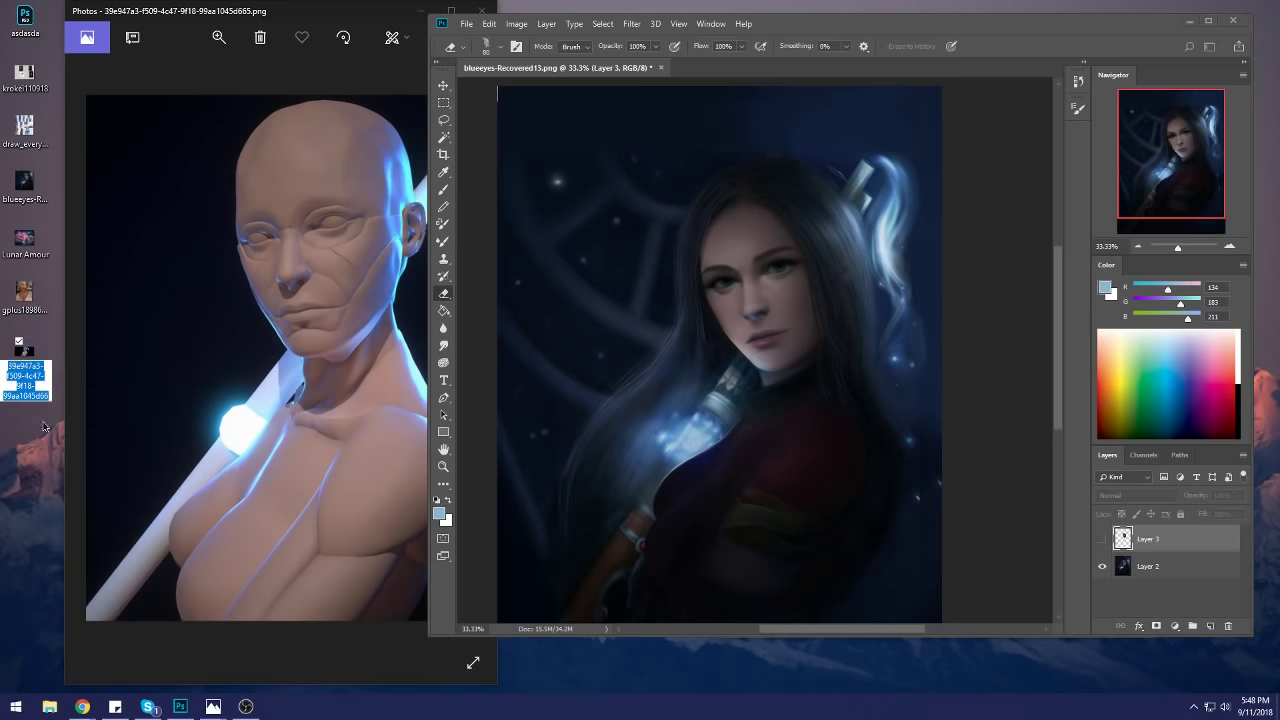
type("asda")
key("Return")
left_click_drag(24, 352, 803, 69)
left_click(600, 257)
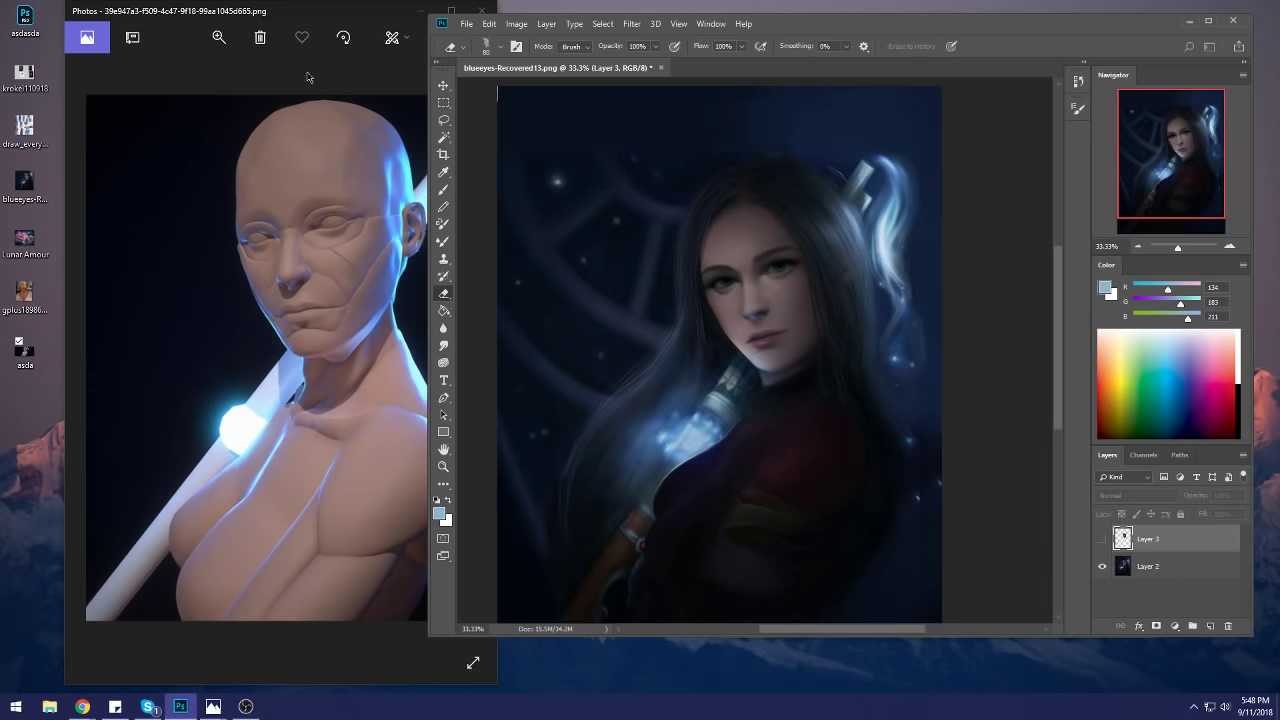
left_click(310, 12)
left_click_drag(310, 12, 249, 18)
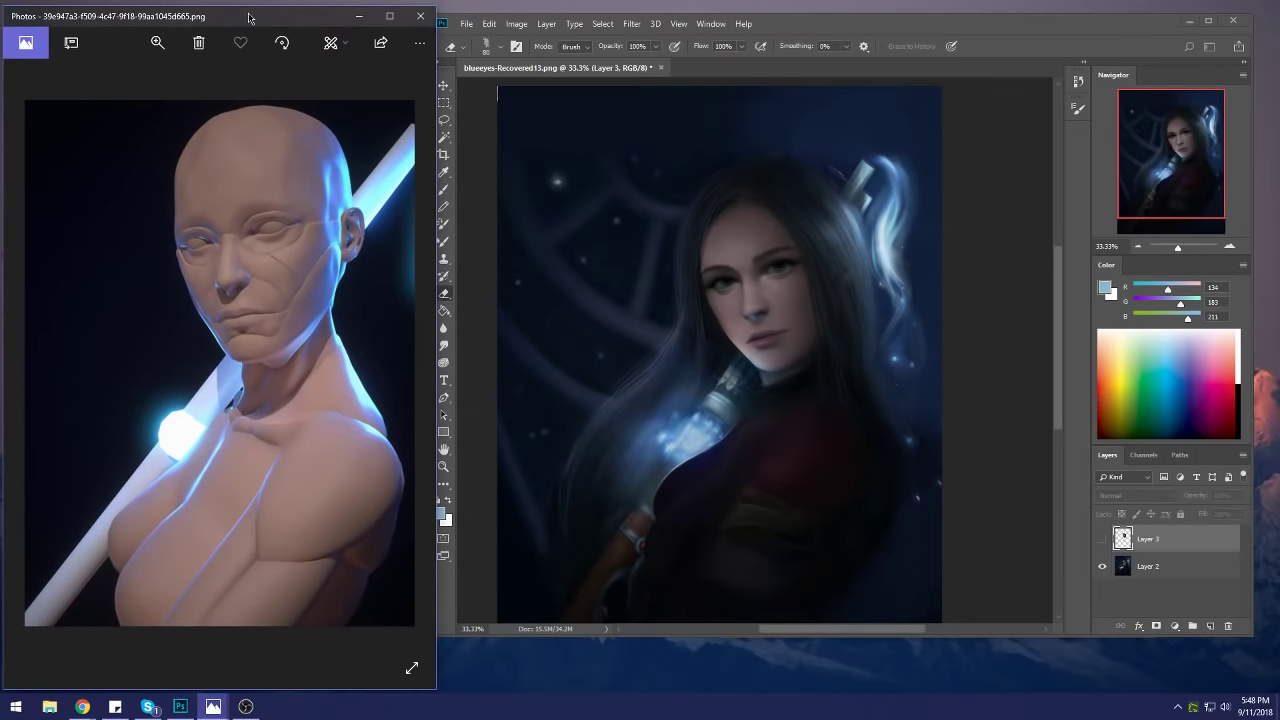
Step: Capture the zoomed bust as a region screenshot, minimize Photos, and drag it into Photoshop
key("Print")
left_click_drag(24, 100, 414, 626)
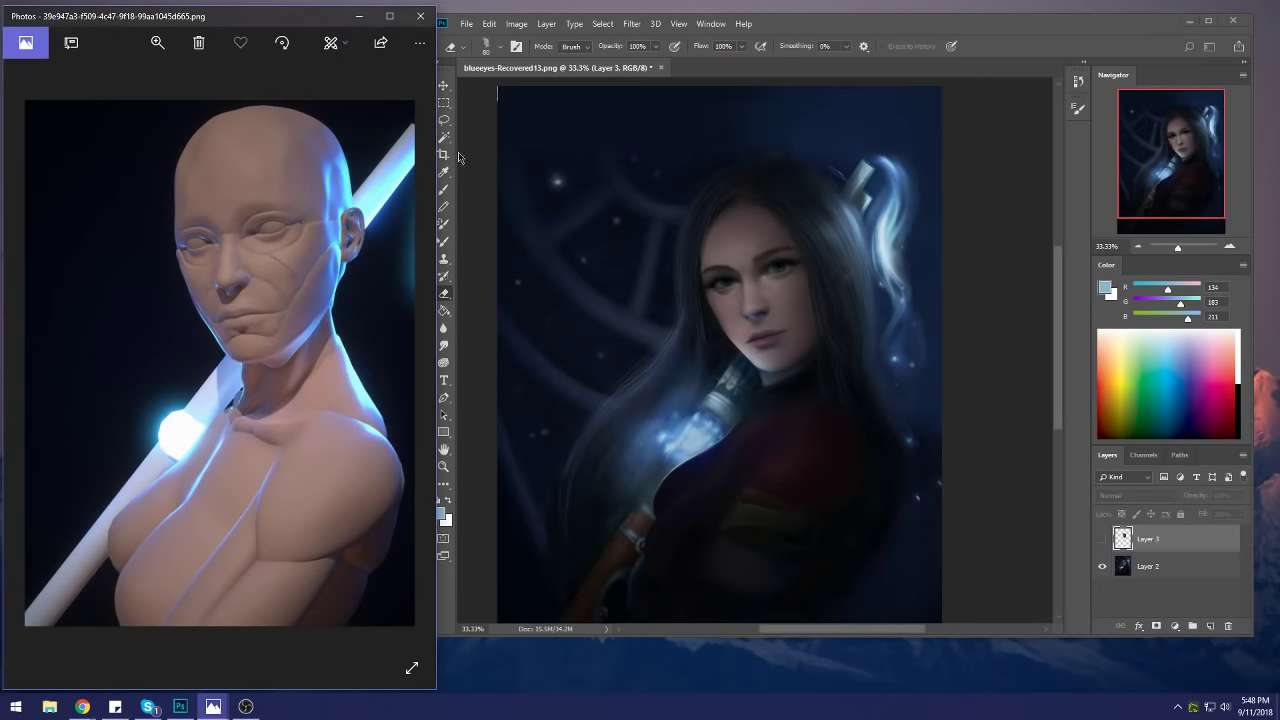
left_click(356, 17)
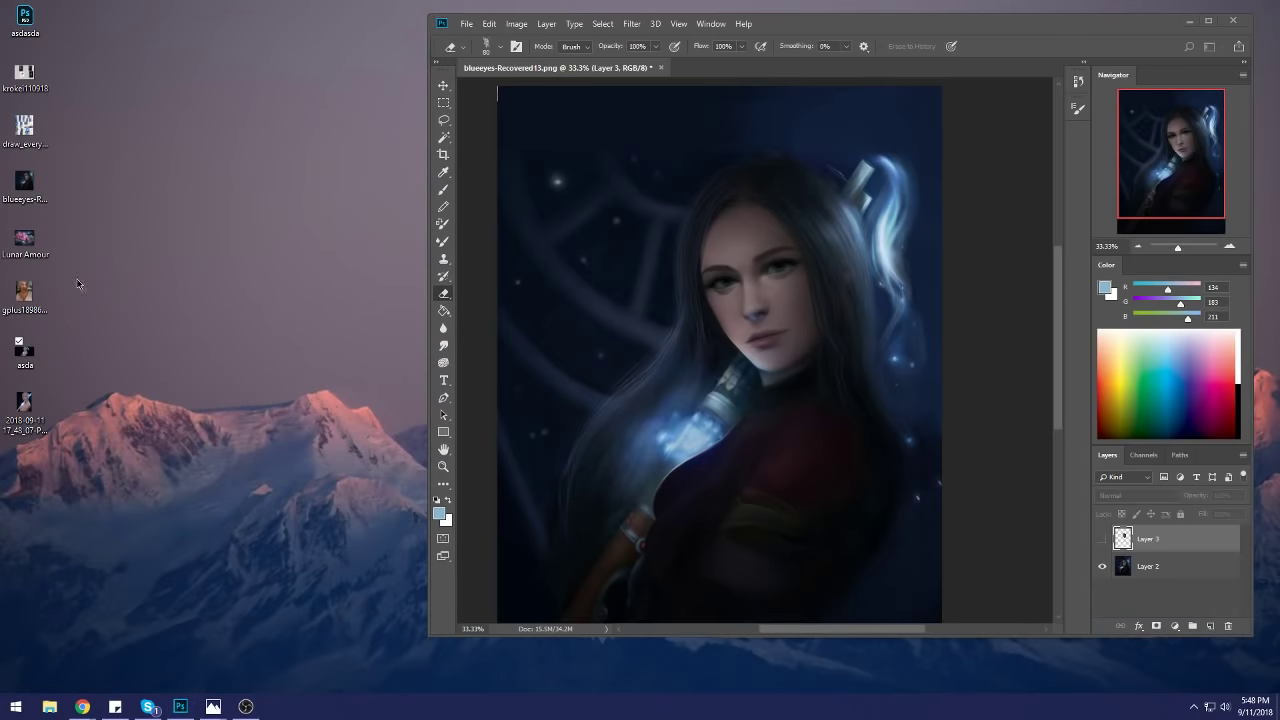
left_click_drag(42, 440, 697, 90)
Step: Maximize Photoshop and set up a 30 px sketching brush in dark red
double_click(868, 22)
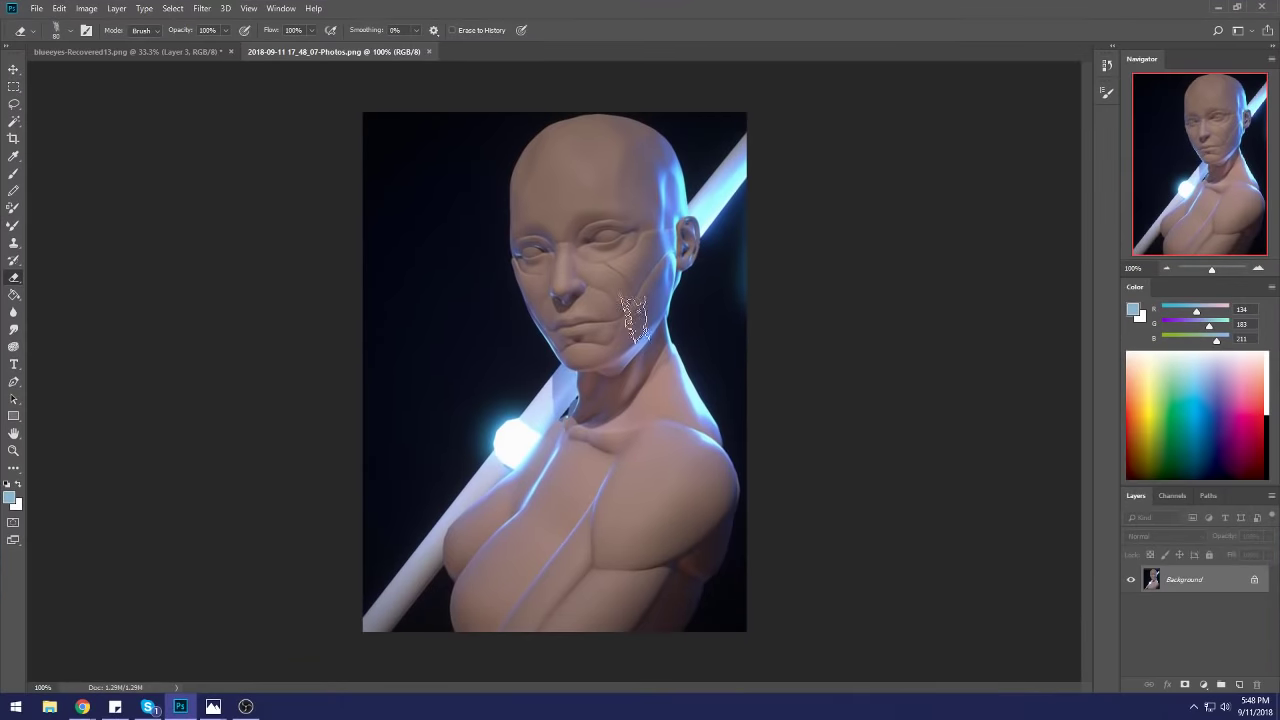
key("b")
right_click(700, 283)
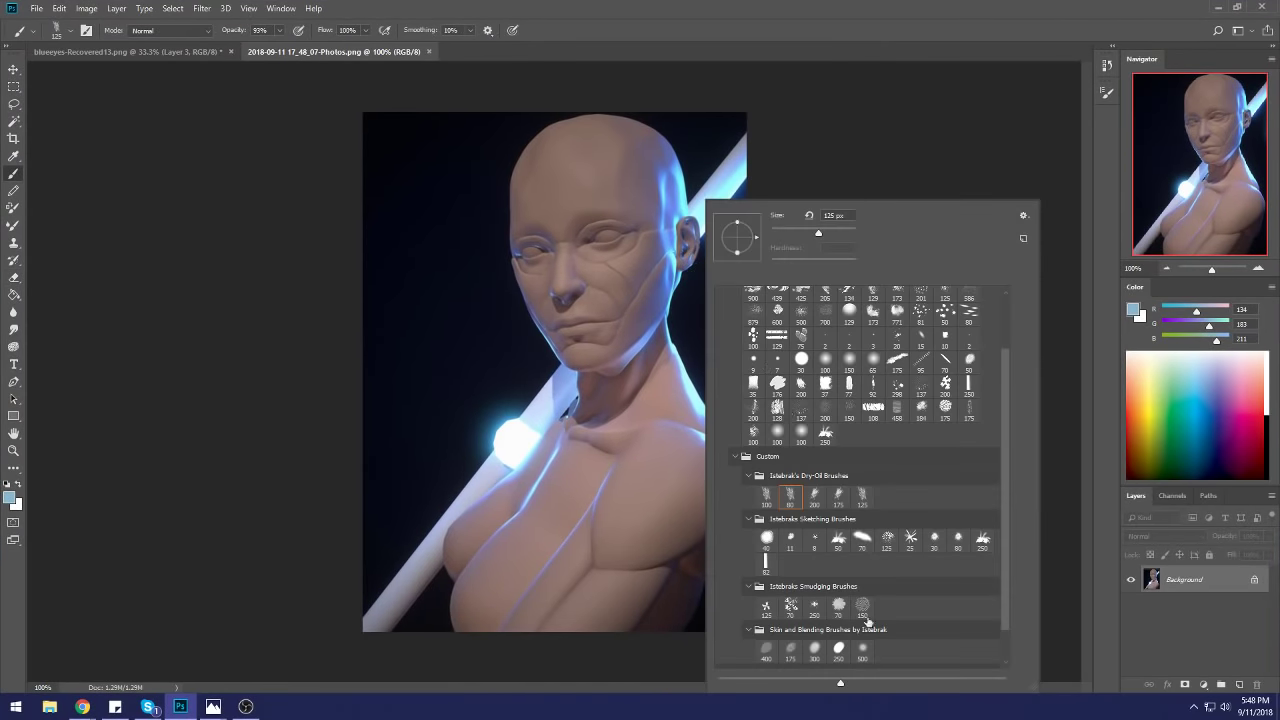
left_click(934, 539)
left_click(1262, 459)
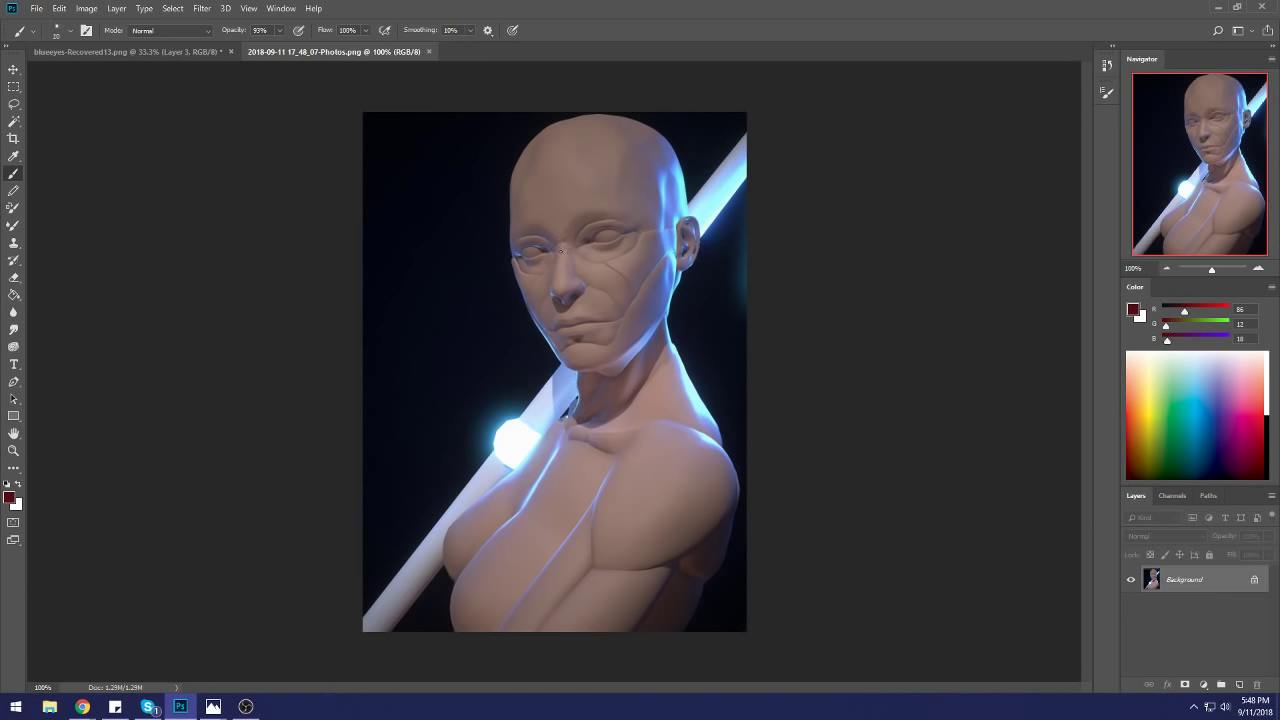
Step: Paint a vertical guide line down the forehead, undoing a stray stroke first
left_click_drag(561, 252, 560, 284)
key("ctrl+z")
left_click_drag(548, 148, 551, 202)
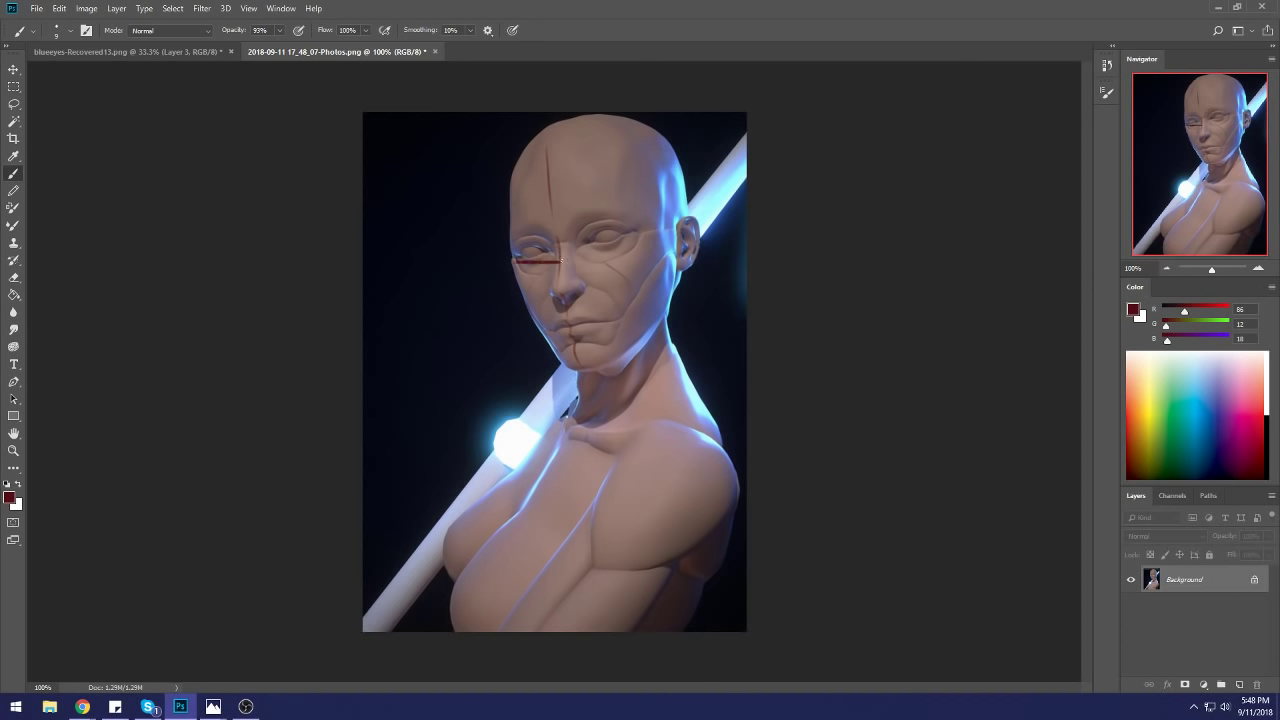
Step: Redraw a diagonal guide under the eye and a line from the eye corner down the cheek
key("ctrl+z")
left_click_drag(560, 259, 517, 274)
left_click_drag(631, 252, 634, 298)
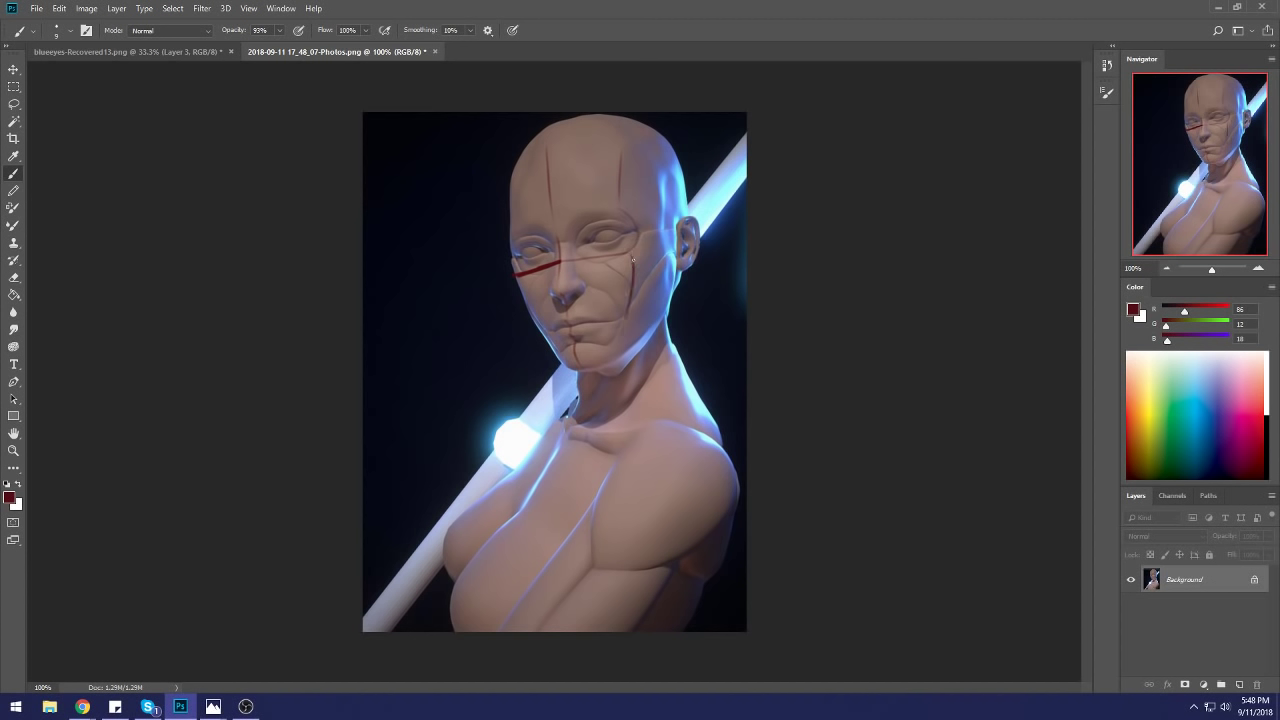
left_click_drag(638, 232, 634, 300)
Step: Replace stray forehead-to-neck marks with guide lines across the cheek and forehead
mouse_move(620, 172)
left_mouse_down()
mouse_move(647, 343)
mouse_move(688, 349)
mouse_move(735, 310)
left_mouse_up()
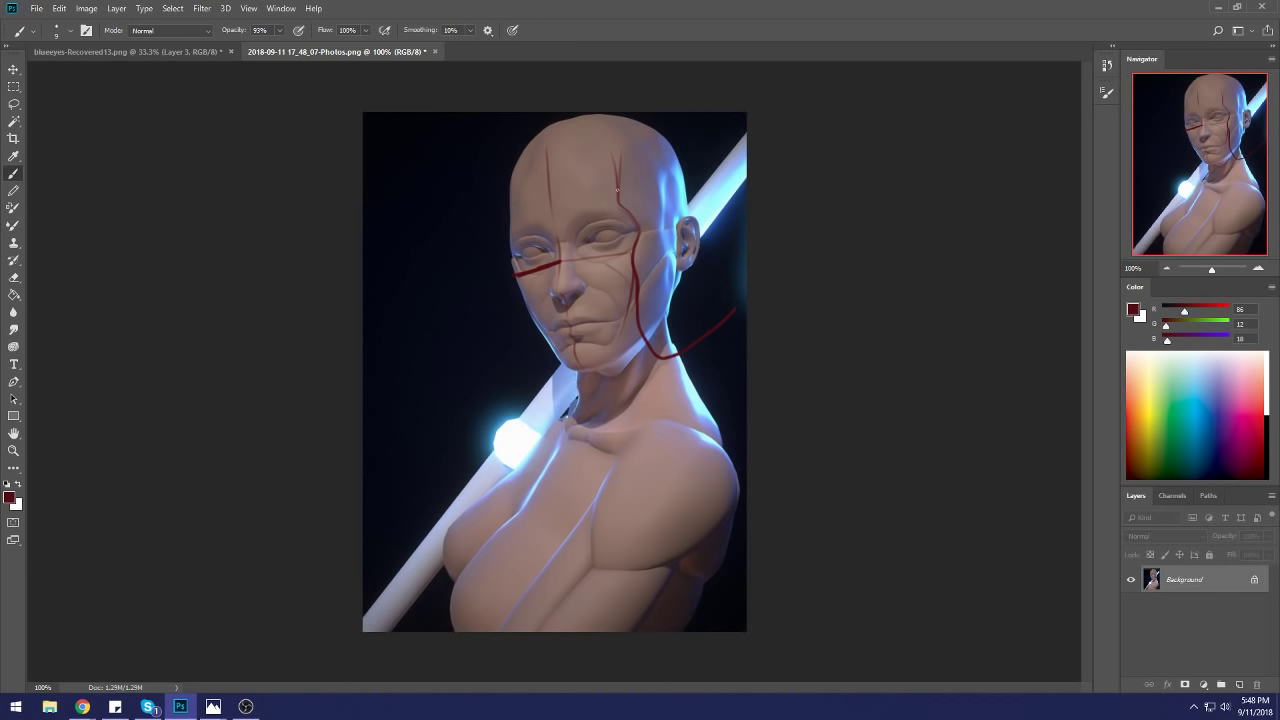
left_click_drag(660, 165, 662, 328)
key("ctrl+alt+z")
key("ctrl+alt+z")
key("ctrl+alt+z")
key("ctrl+alt+z")
key("ctrl+alt+z")
key("ctrl+alt+z")
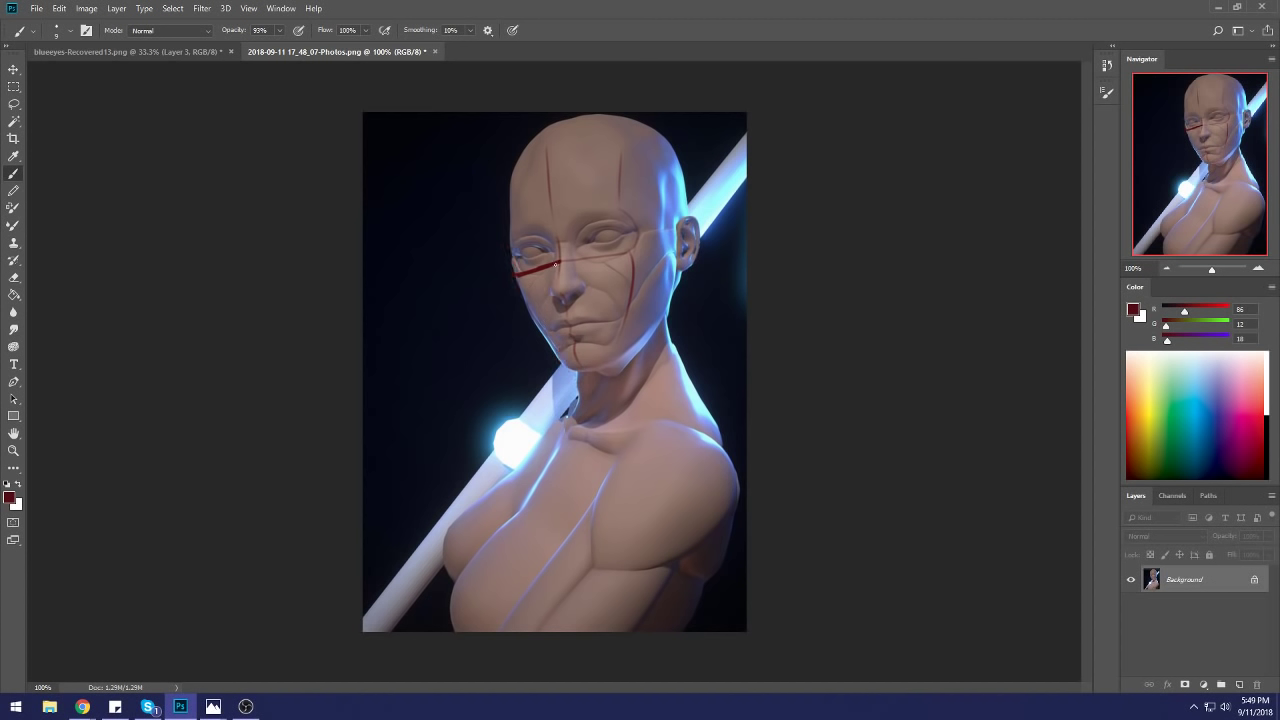
left_click_drag(607, 258, 634, 252)
left_click_drag(619, 196, 550, 198)
Step: Check the facew2.jpg reference, then return to blueeyes-Recovered13.png and show Layer 3
left_click(1215, 6)
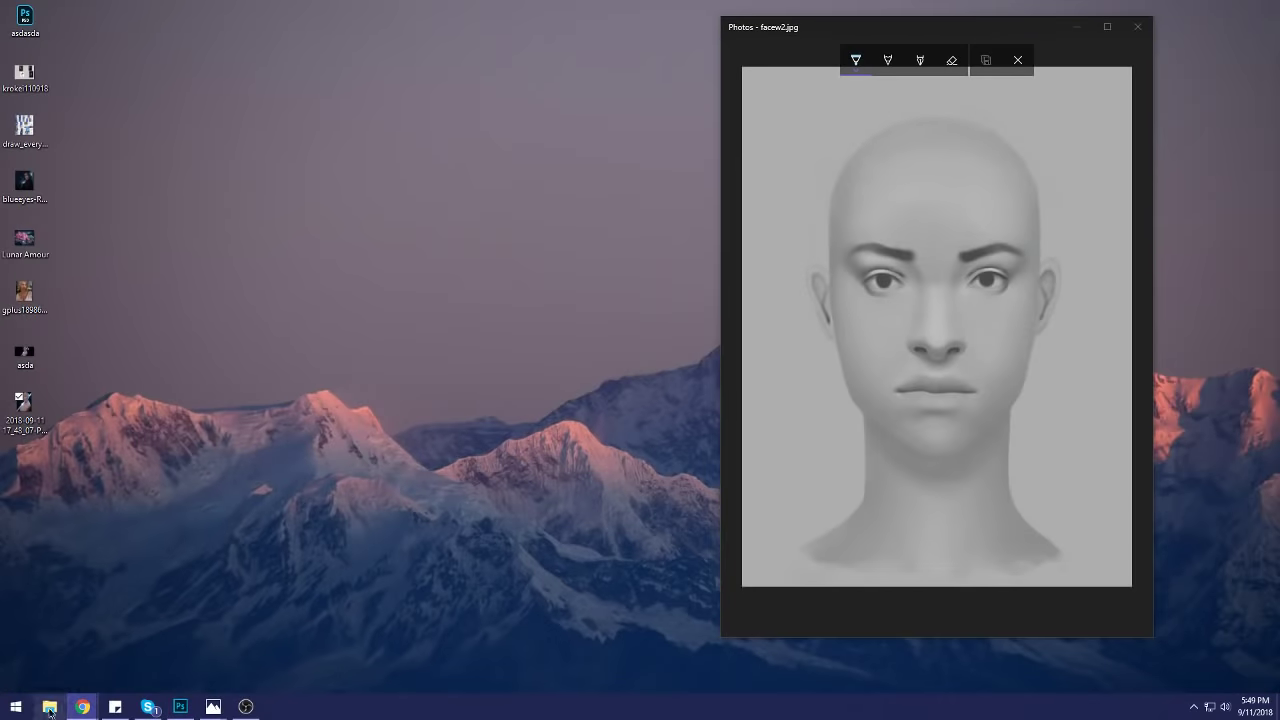
left_click(180, 706)
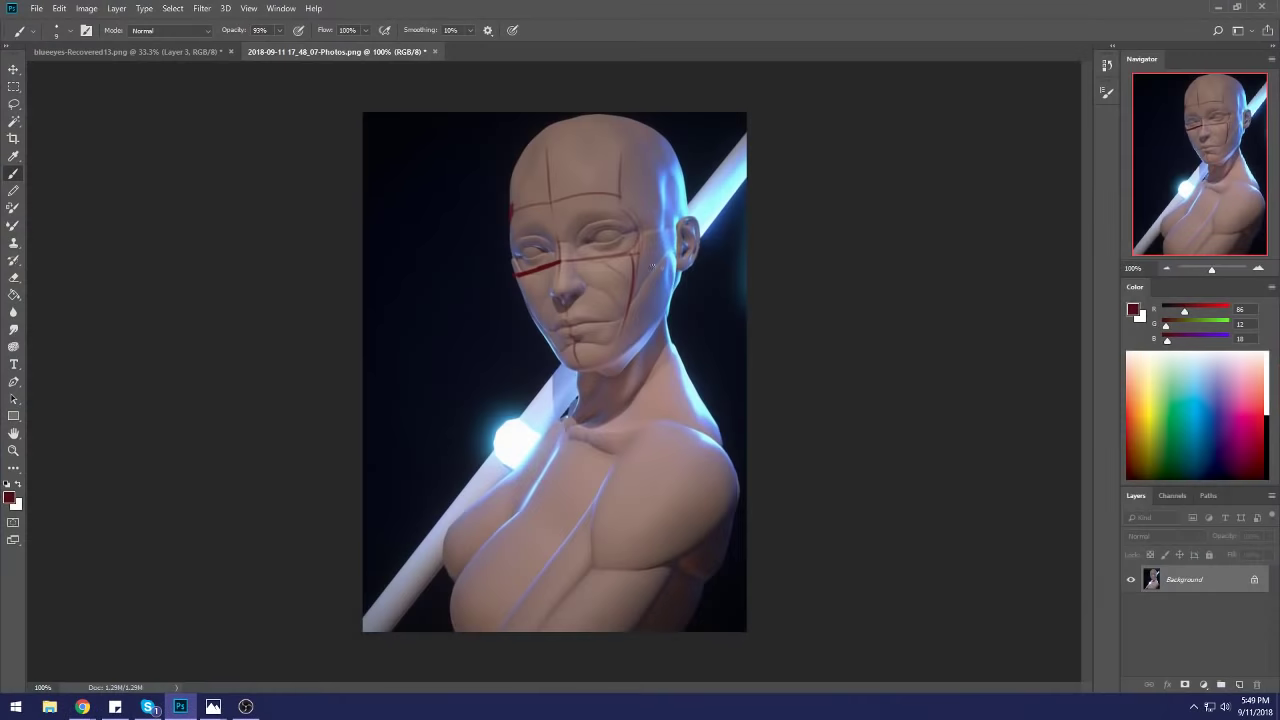
left_click(160, 51)
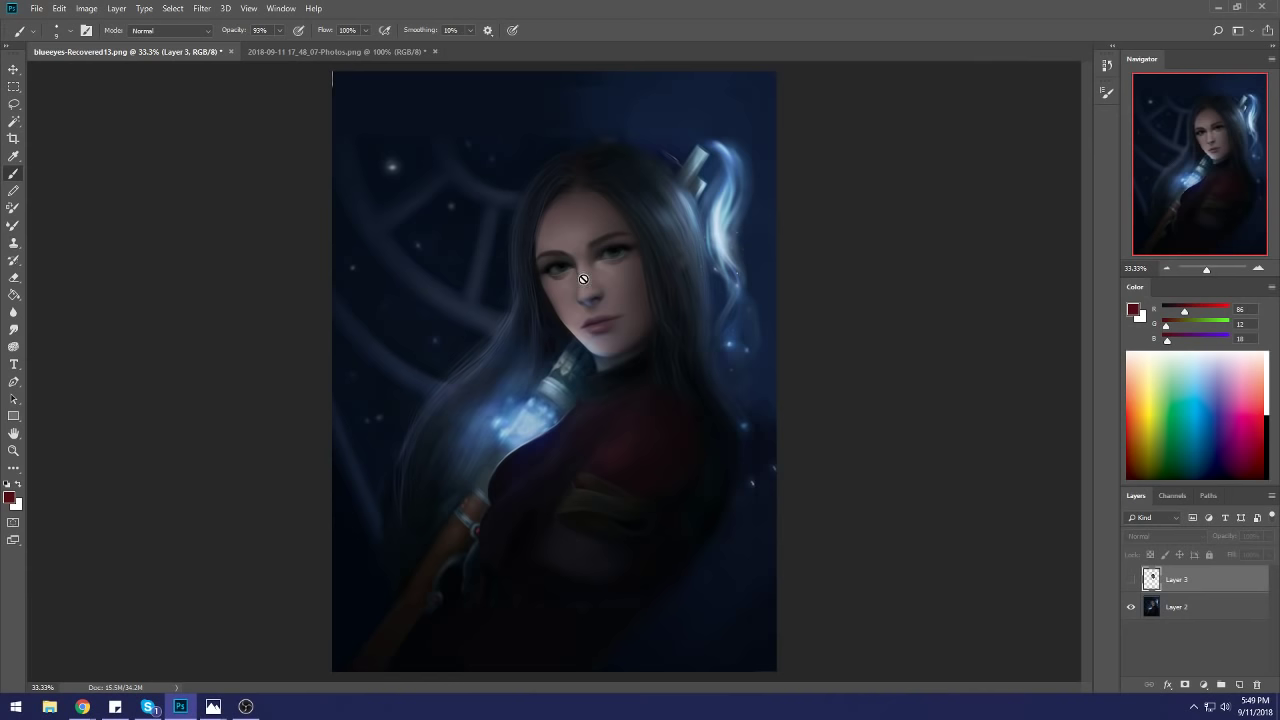
left_click(1131, 580)
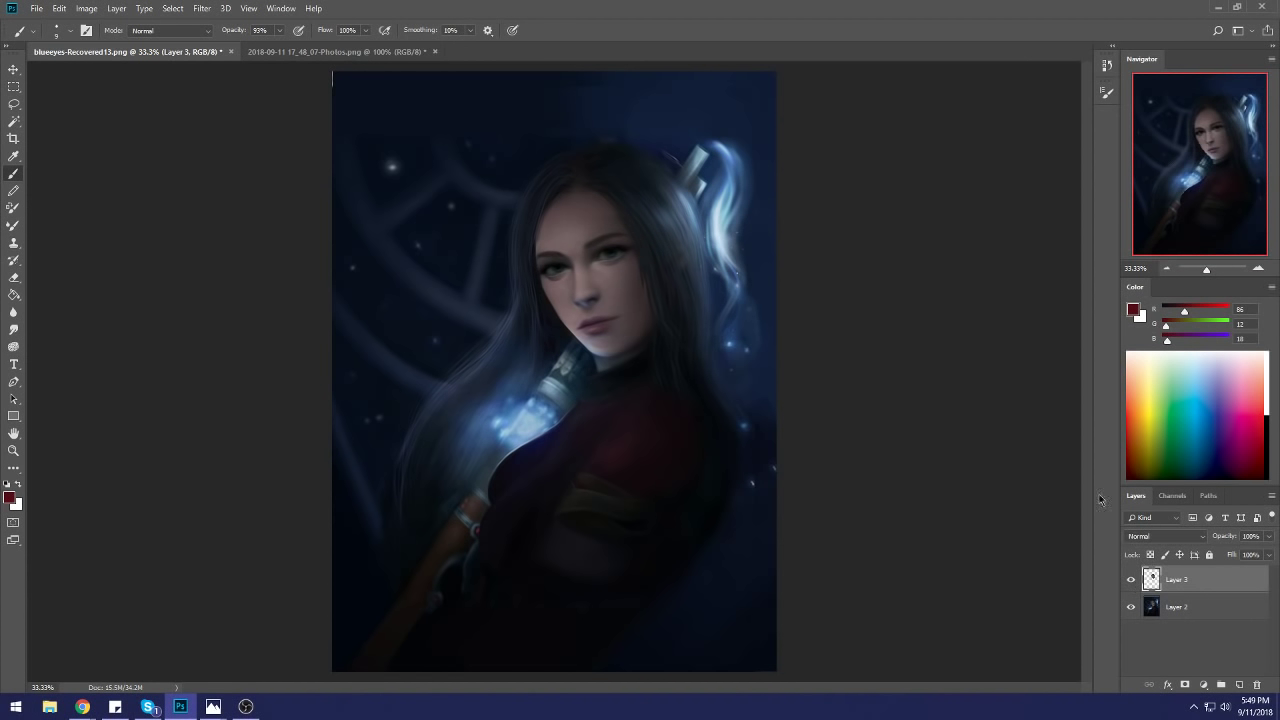
left_click(200, 8)
Step: In Liquify, zoom onto the face and push the eye and brow with a 175 Forward Warp brush
left_click(312, 112)
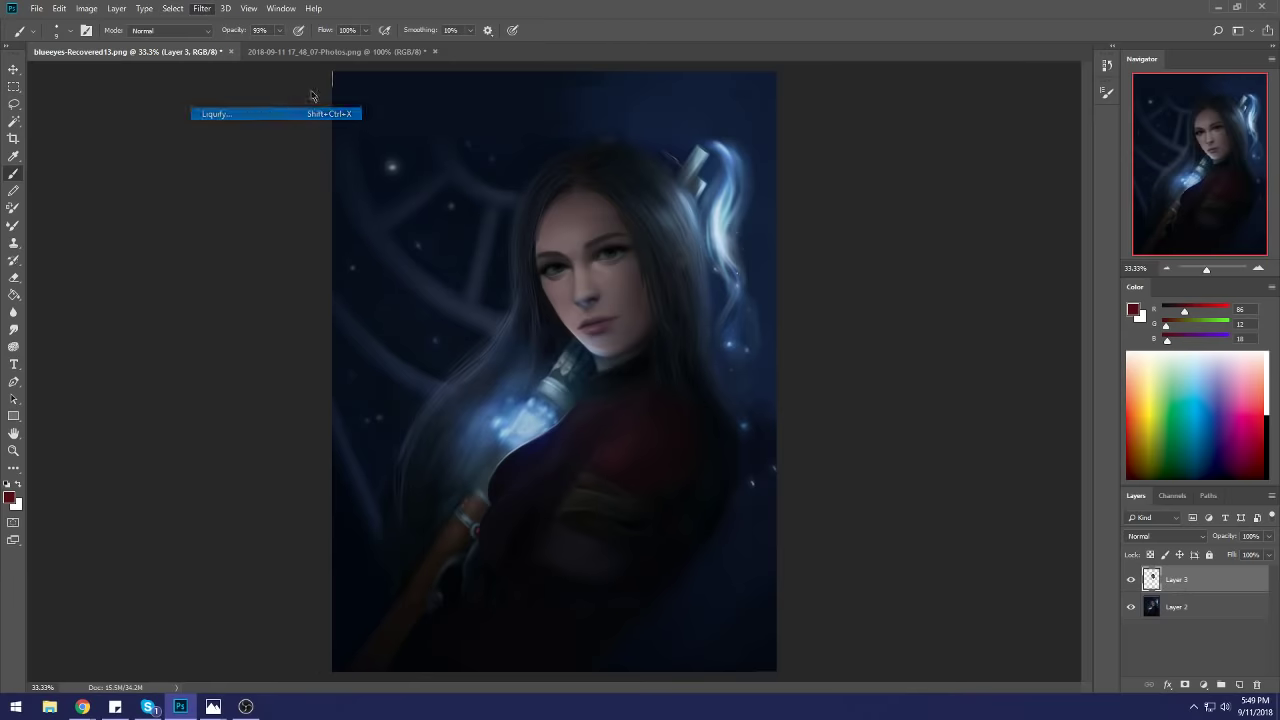
key("z")
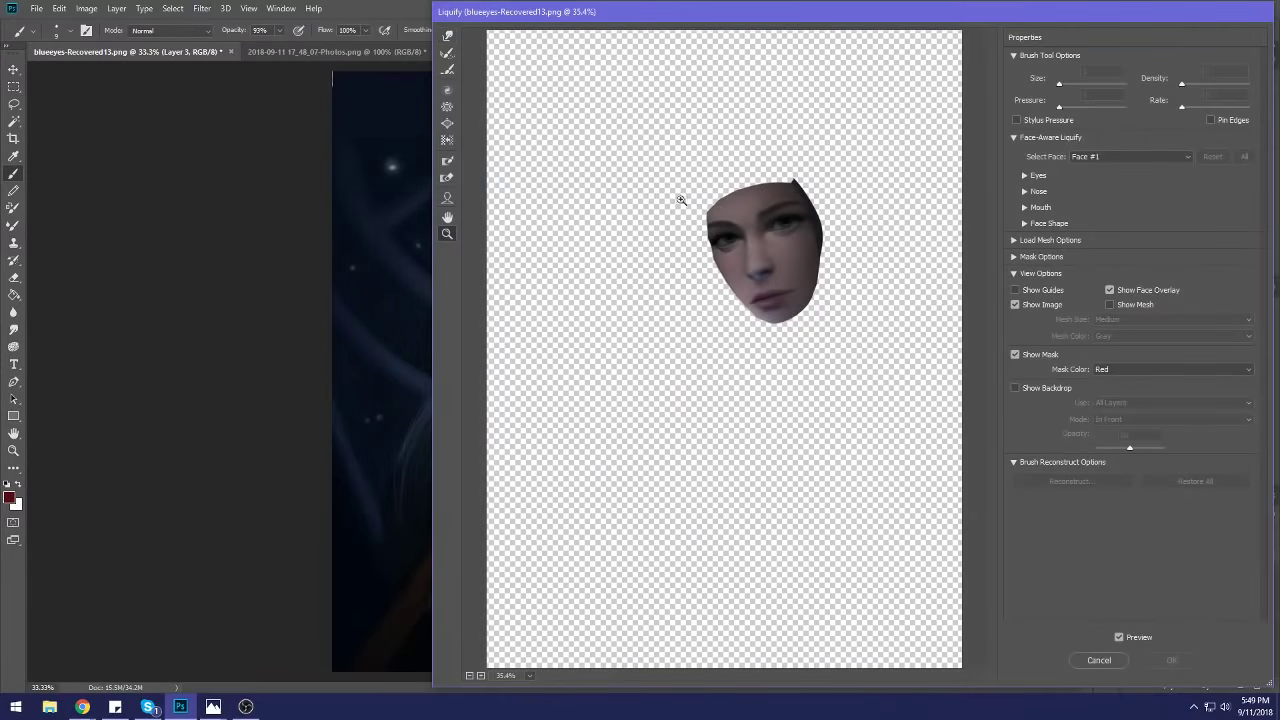
left_click_drag(680, 197, 857, 334)
left_click(447, 36)
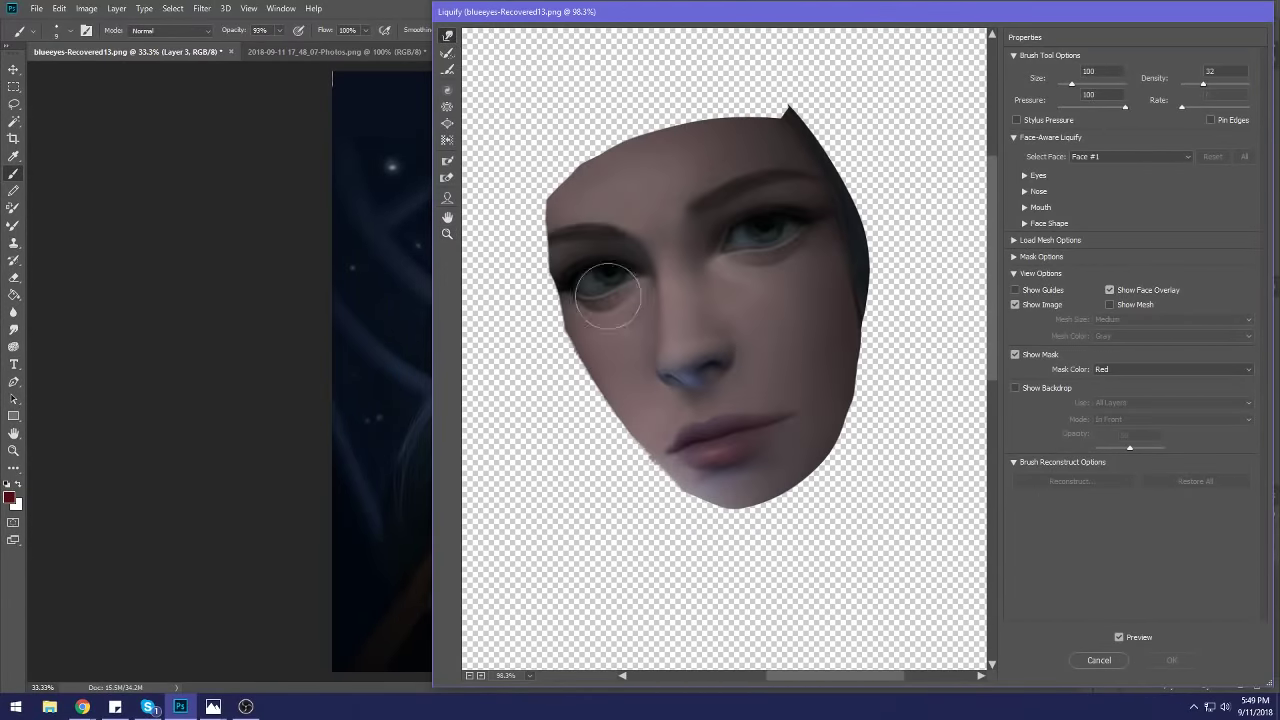
key("bracketright")
key("bracketright")
key("bracketright")
key("bracketright")
key("bracketright")
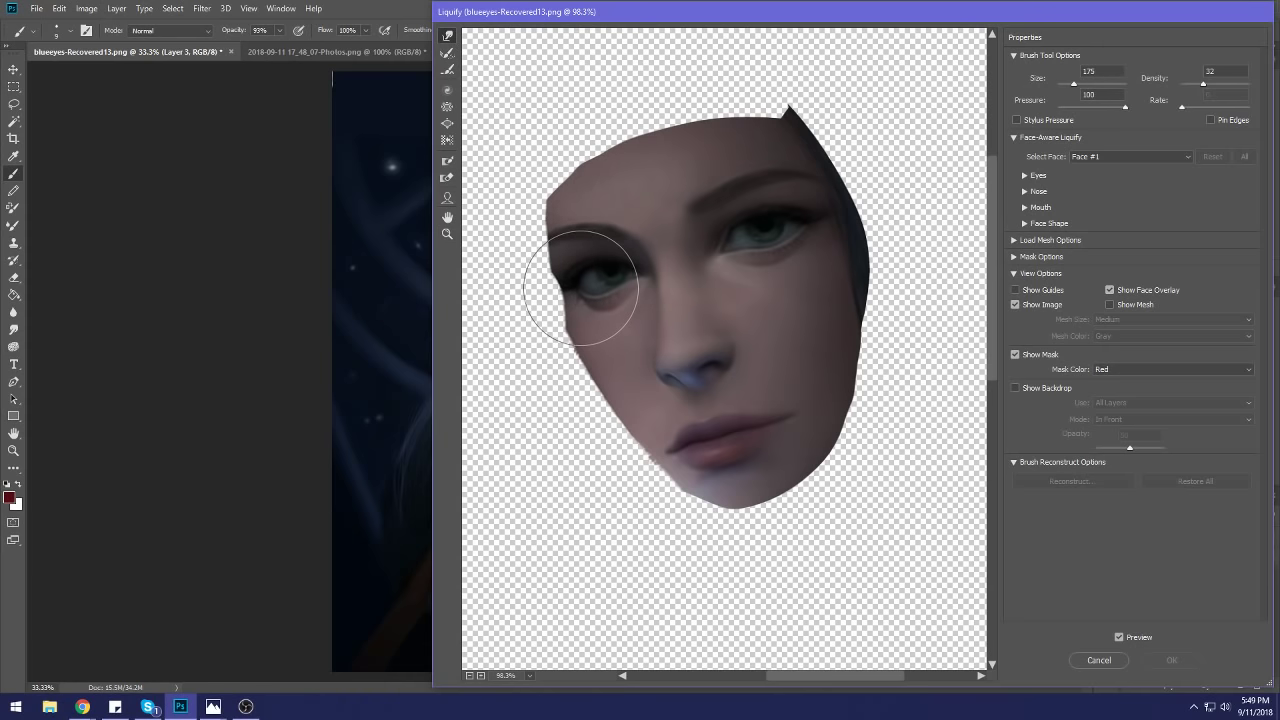
mouse_move(580, 287)
left_mouse_down()
mouse_move(650, 278)
mouse_move(648, 248)
left_mouse_up()
Step: Reshape the lip corner with a 60-size warp brush, tweak brush size, and apply Liquify
key("bracketleft")
key("bracketleft")
key("bracketleft")
key("bracketleft")
key("bracketleft")
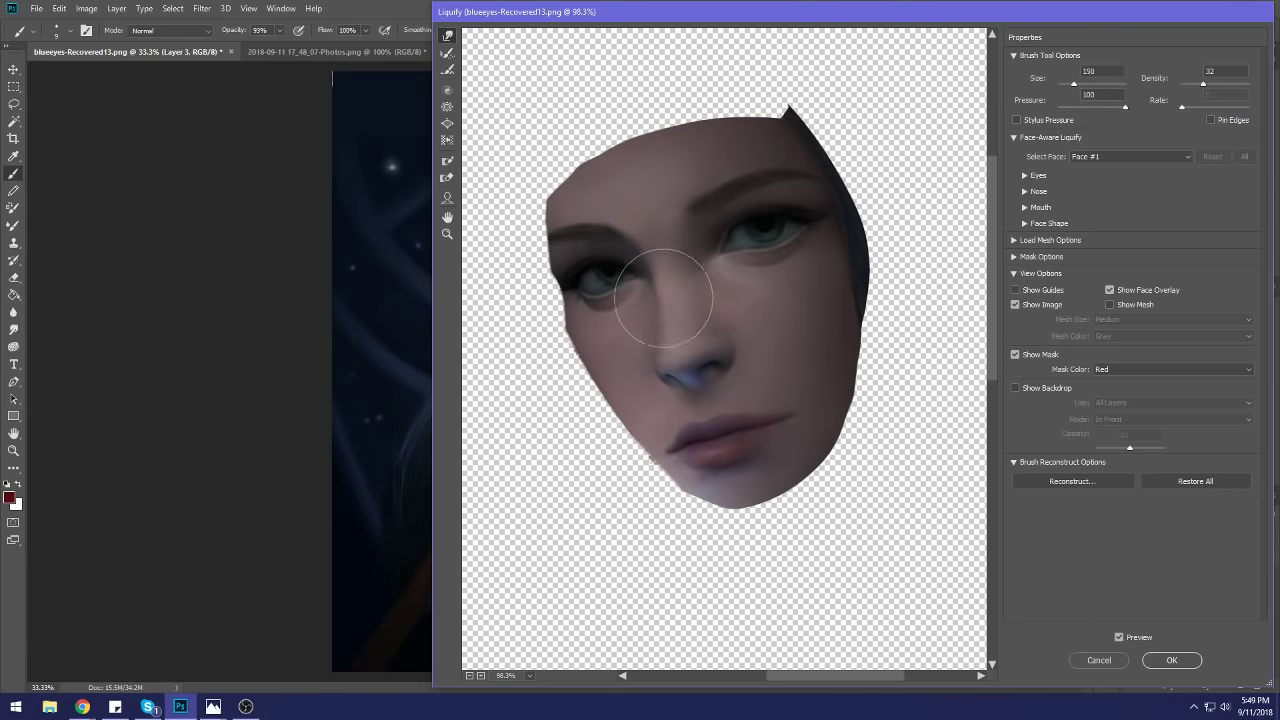
key("bracketleft")
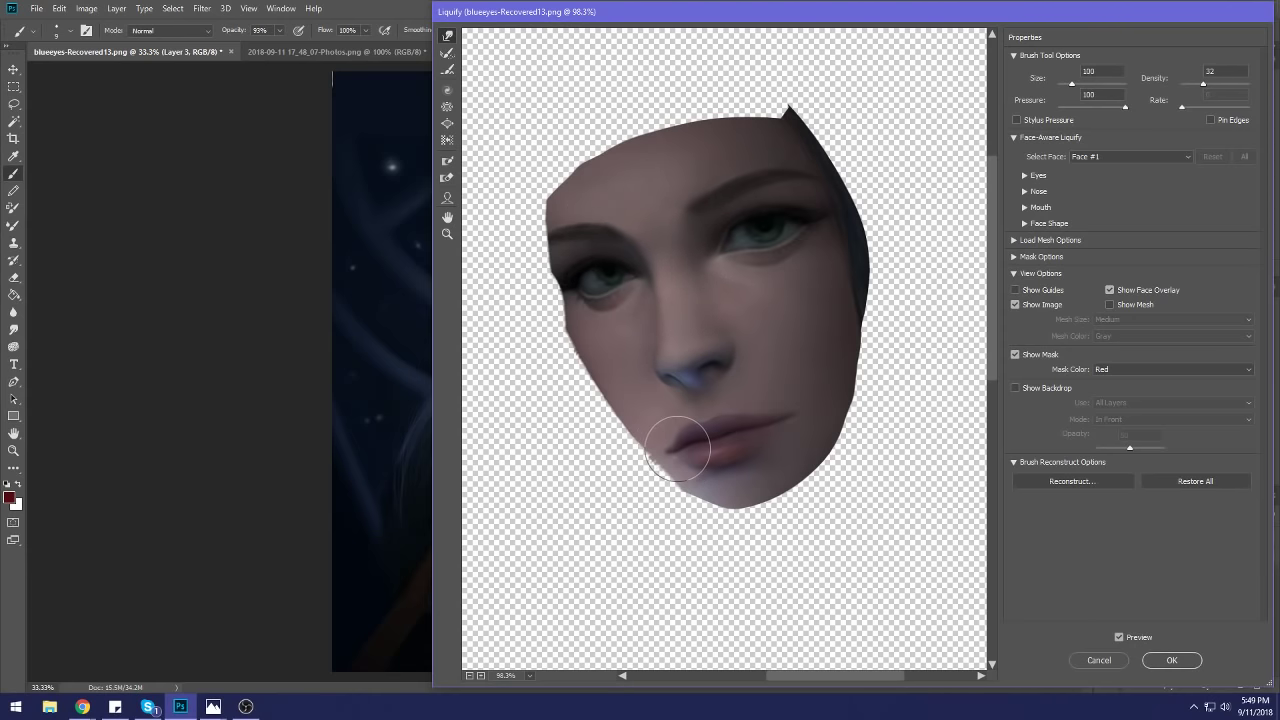
key("bracketleft")
key("bracketleft")
key("bracketleft")
key("bracketleft")
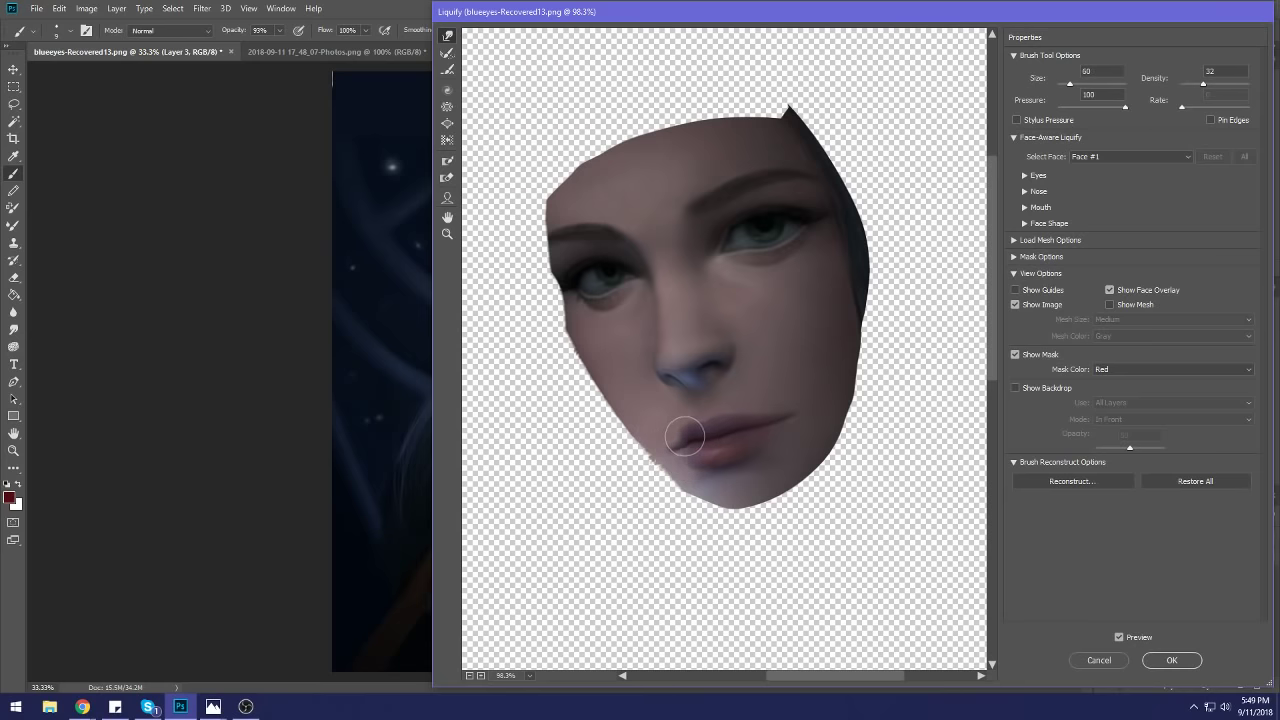
mouse_move(686, 434)
left_mouse_down()
mouse_move(783, 483)
mouse_move(721, 453)
mouse_move(694, 457)
left_mouse_up()
key("bracketright")
key("bracketright")
key("bracketright")
key("bracketleft")
key("bracketleft")
key("bracketright")
key("bracketright")
key("bracketright")
key("bracketleft")
key("bracketleft")
key("bracketleft")
key("bracketleft")
key("bracketleft")
key("bracketleft")
key("bracketleft")
left_click(1172, 660)
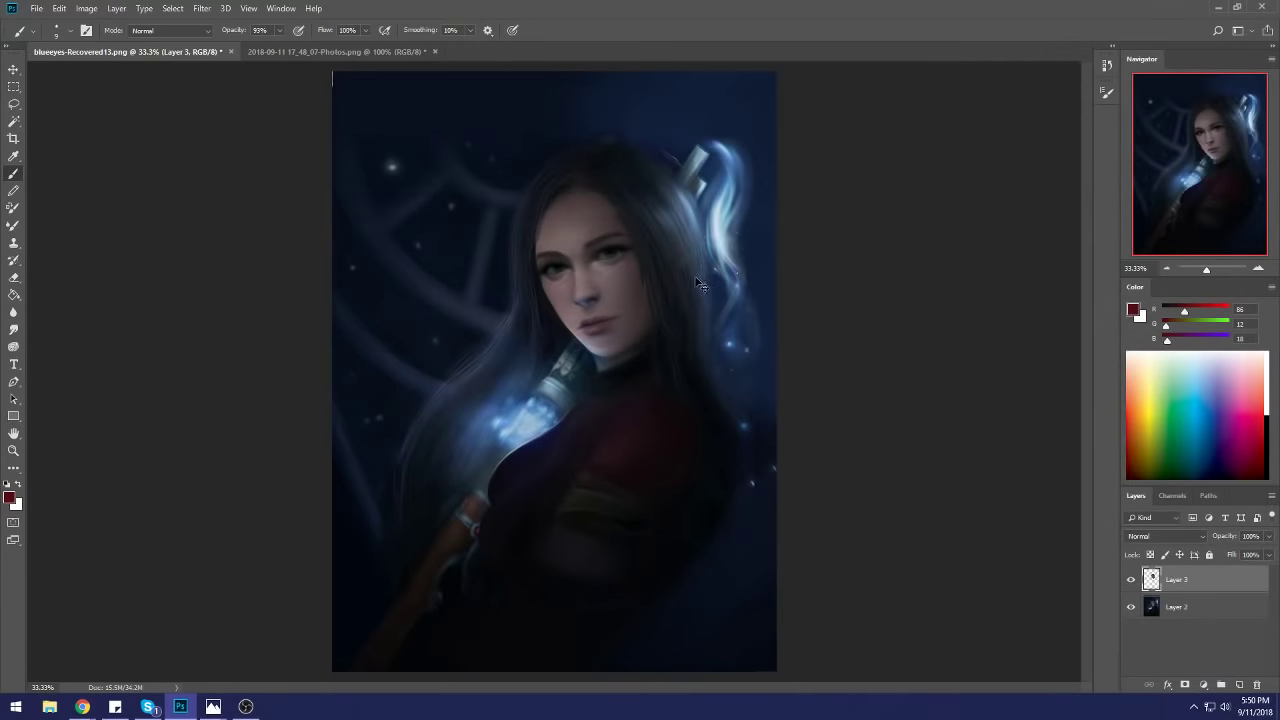
Step: Inspect the face, then set the eraser to the 100 px soft round tip
key("z")
left_click_drag(463, 197, 737, 366)
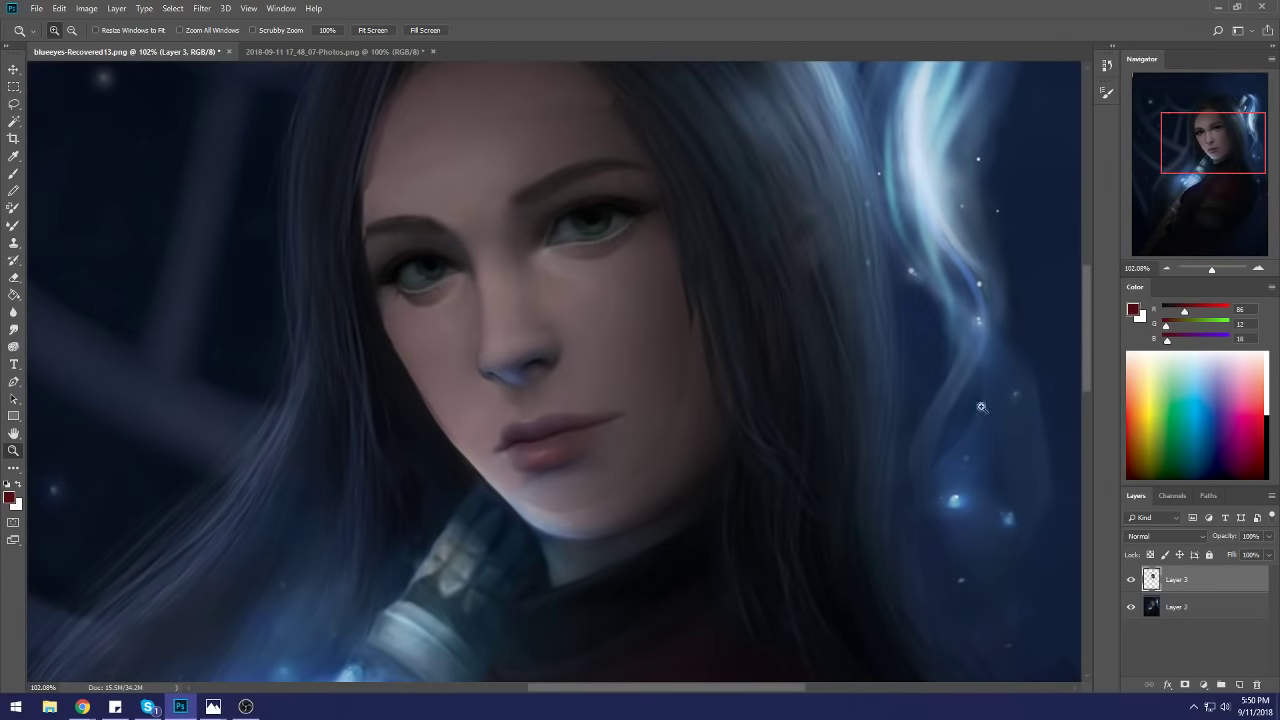
key("v")
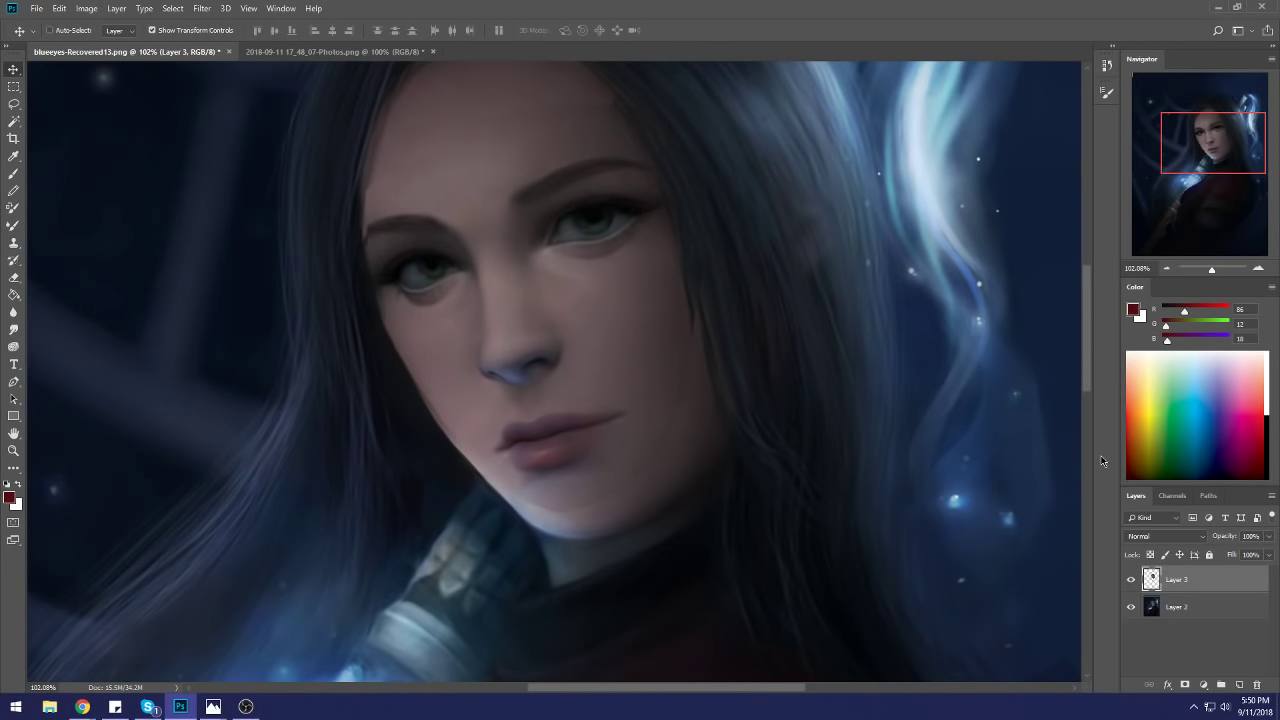
key("ctrl+0")
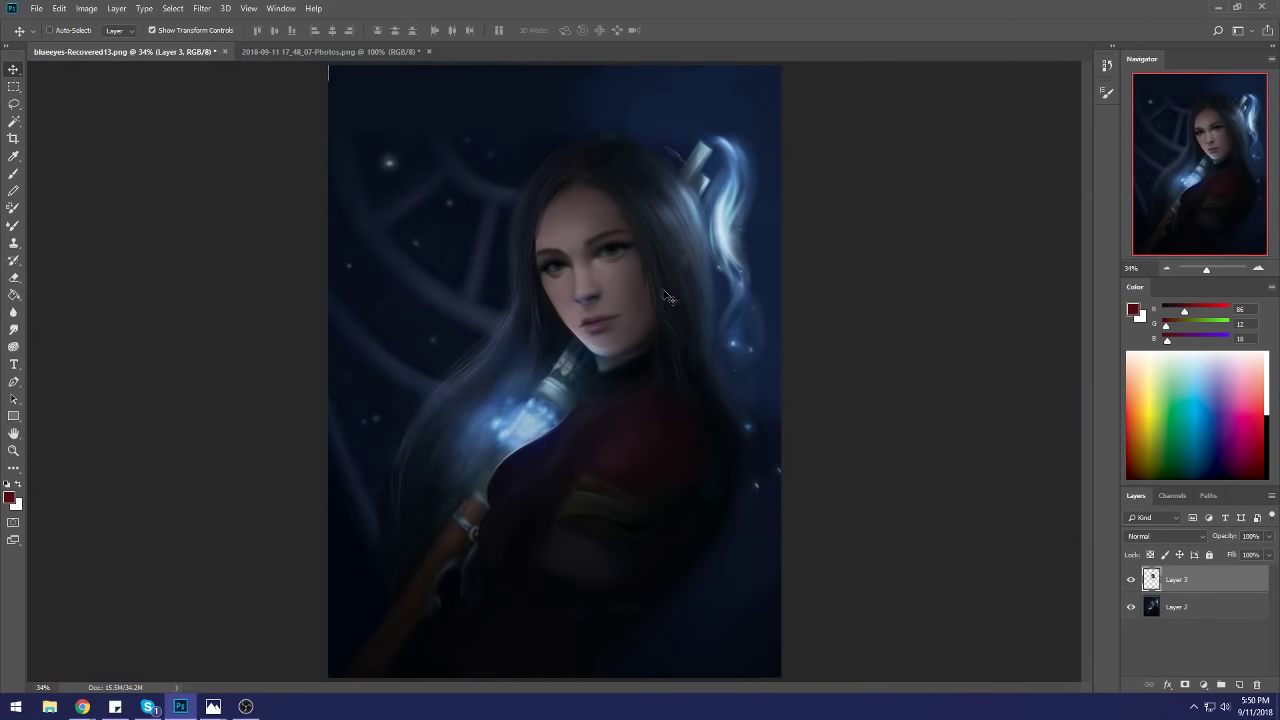
key("e")
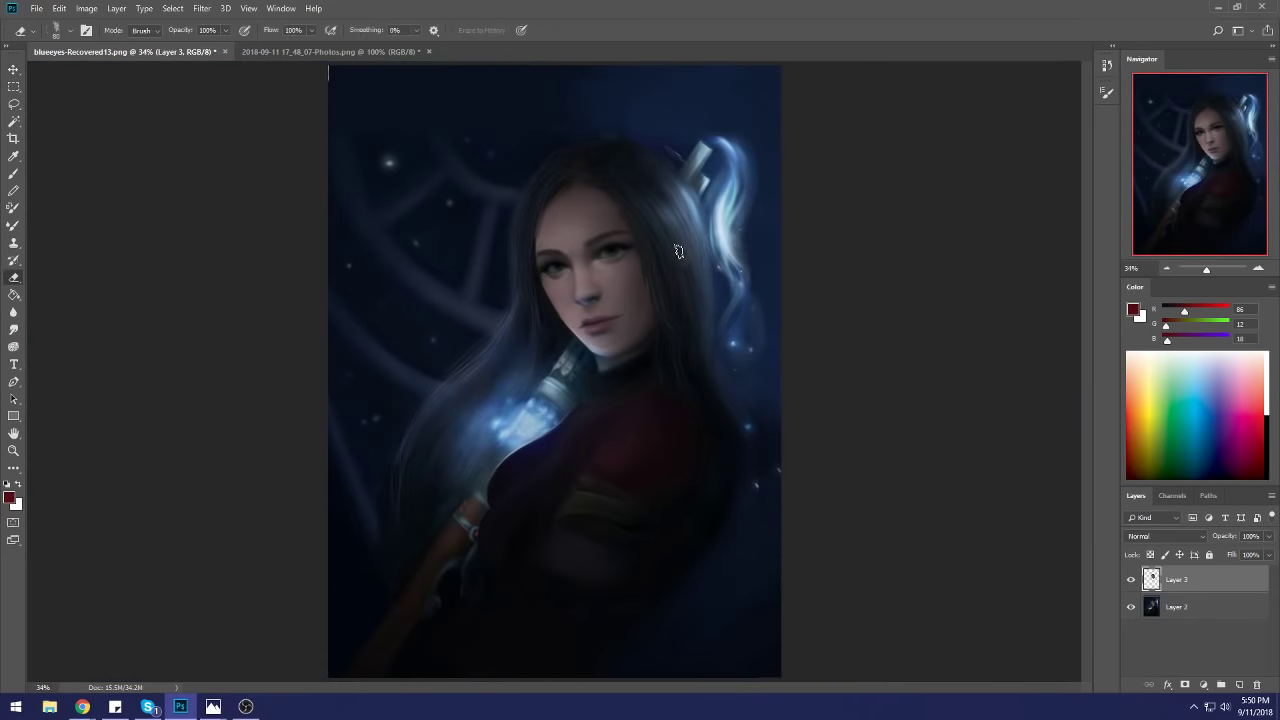
right_click(586, 288)
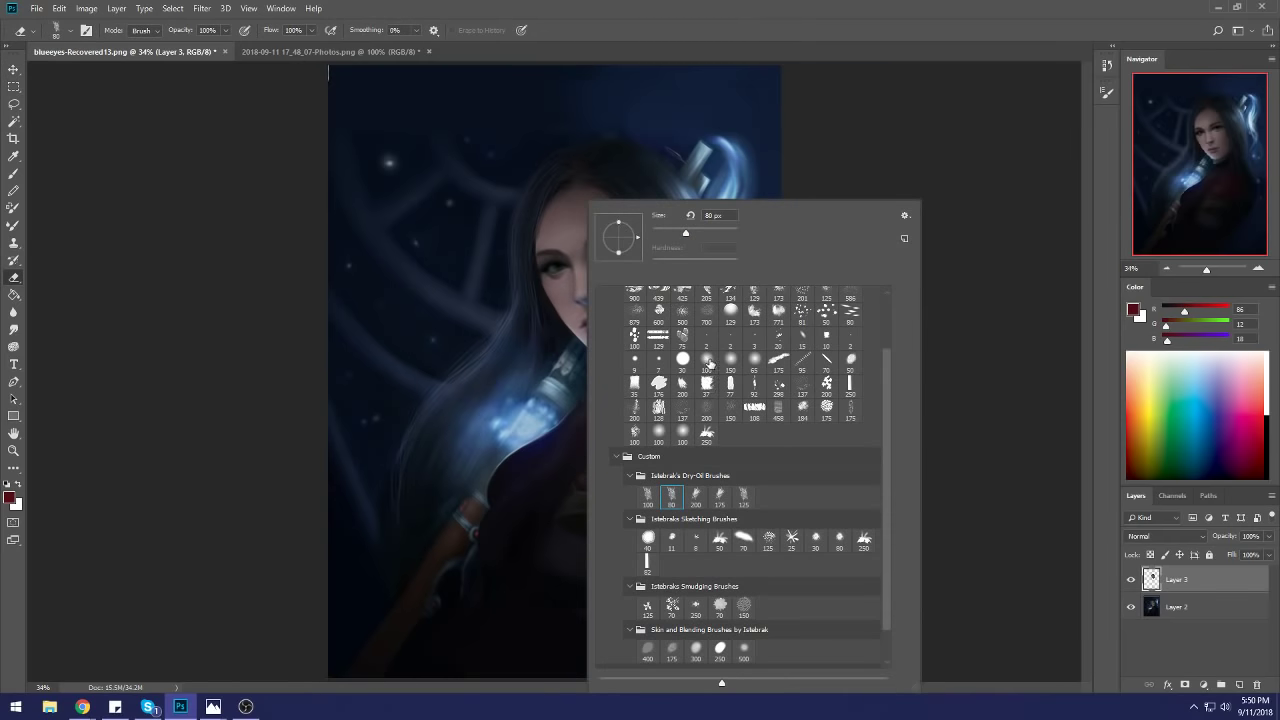
double_click(707, 358)
key("bracketright")
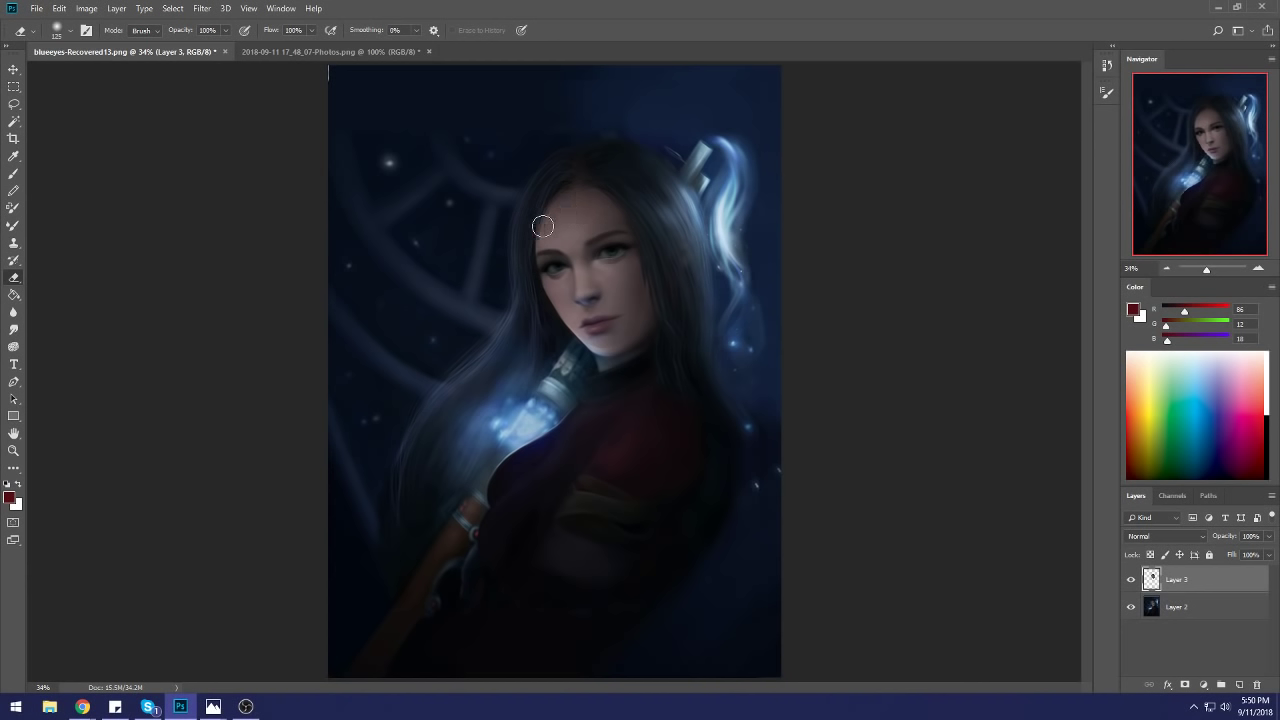
key("bracketleft")
Step: Toggle Layer 3 on and off repeatedly to compare the face with and without it
left_click(1132, 580)
left_click(1132, 580)
left_click(1132, 580)
left_click(1134, 581)
left_click(1133, 581)
left_click(1133, 581)
left_click(1133, 581)
left_click(1134, 581)
left_click(1135, 581)
left_click(1133, 581)
left_click(1133, 581)
Step: Toggle Layer 3 again to compare the reshaped face
left_click(1133, 581)
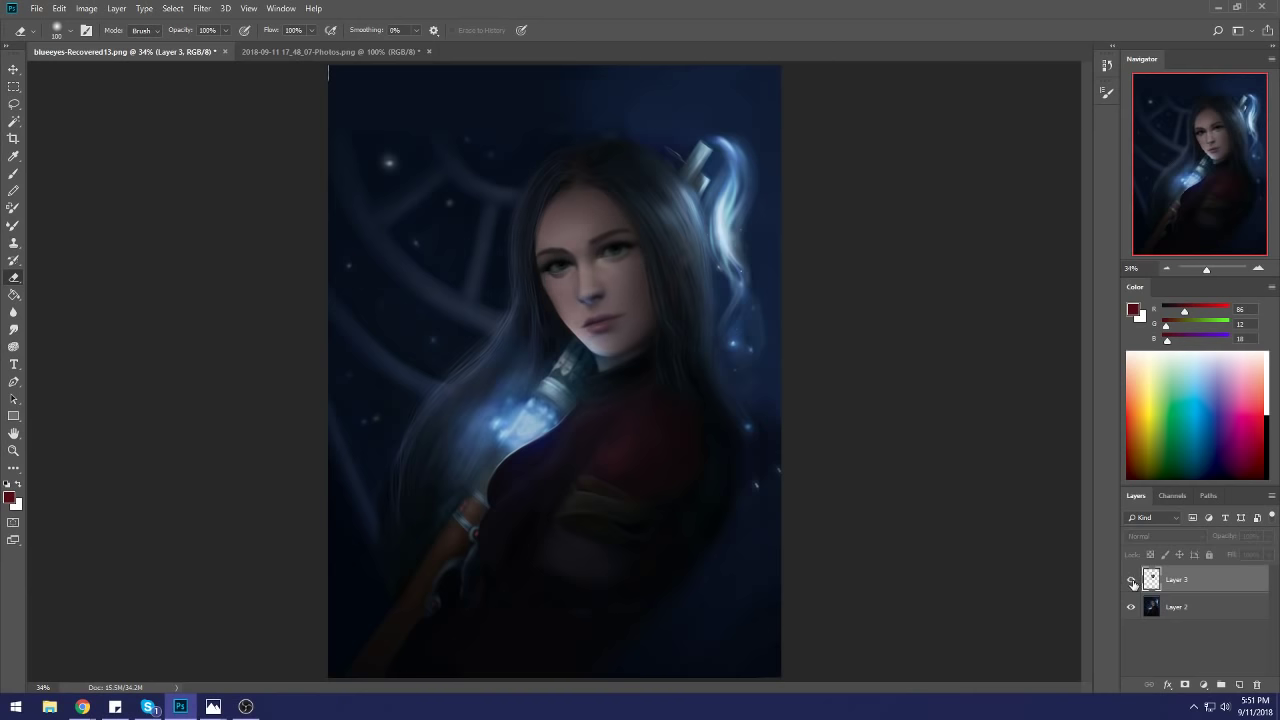
left_click(1133, 581)
key("v")
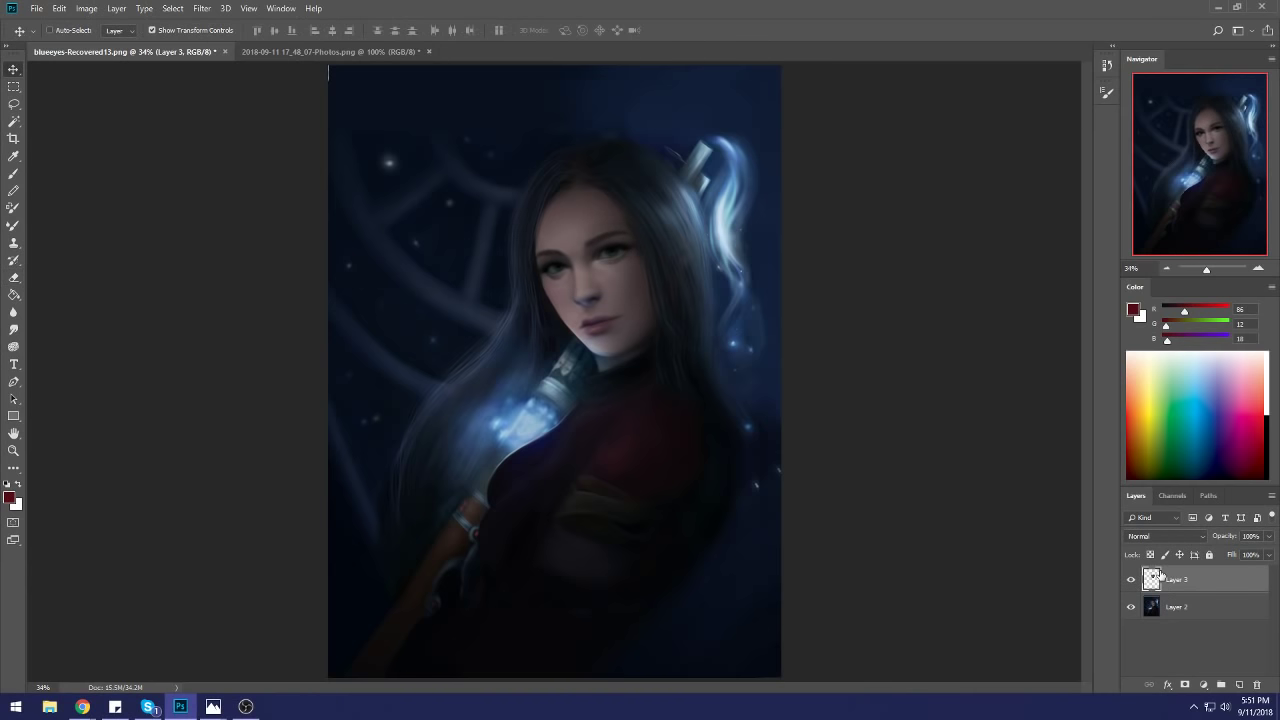
left_click(1131, 580)
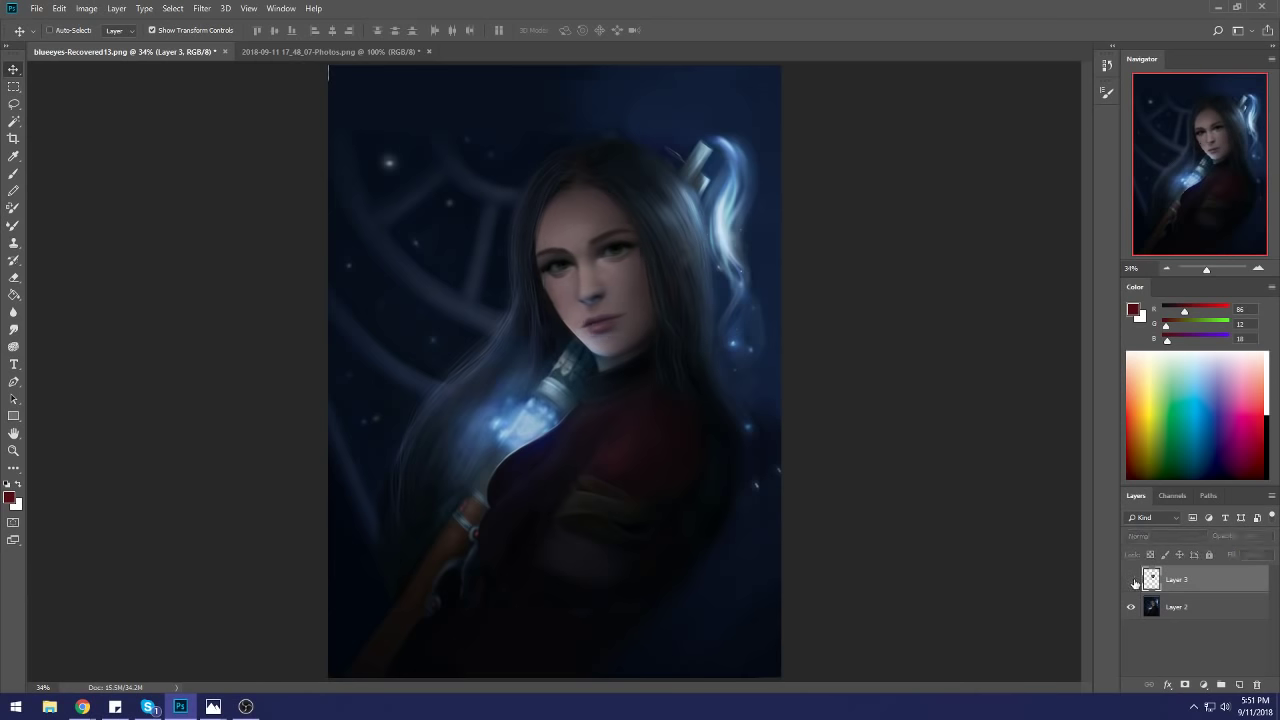
left_click(1131, 580)
Step: Merge Layer 3 down into Layer 2
key("b")
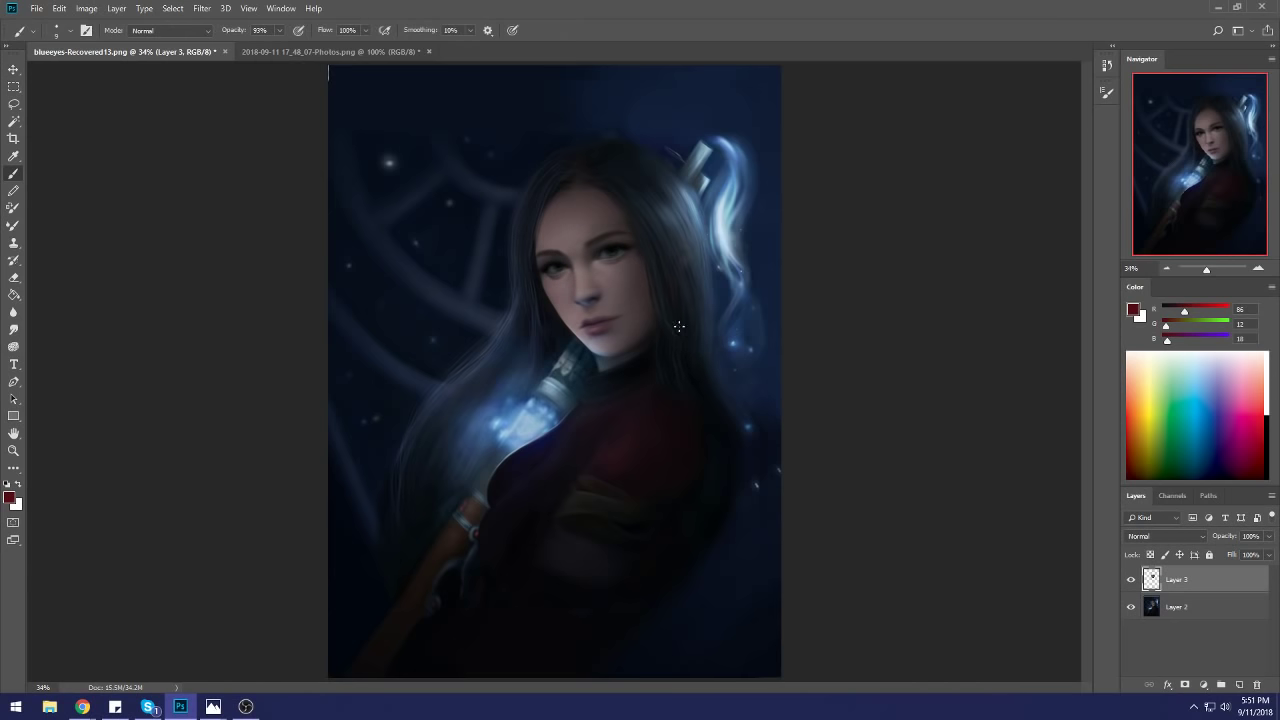
key("v")
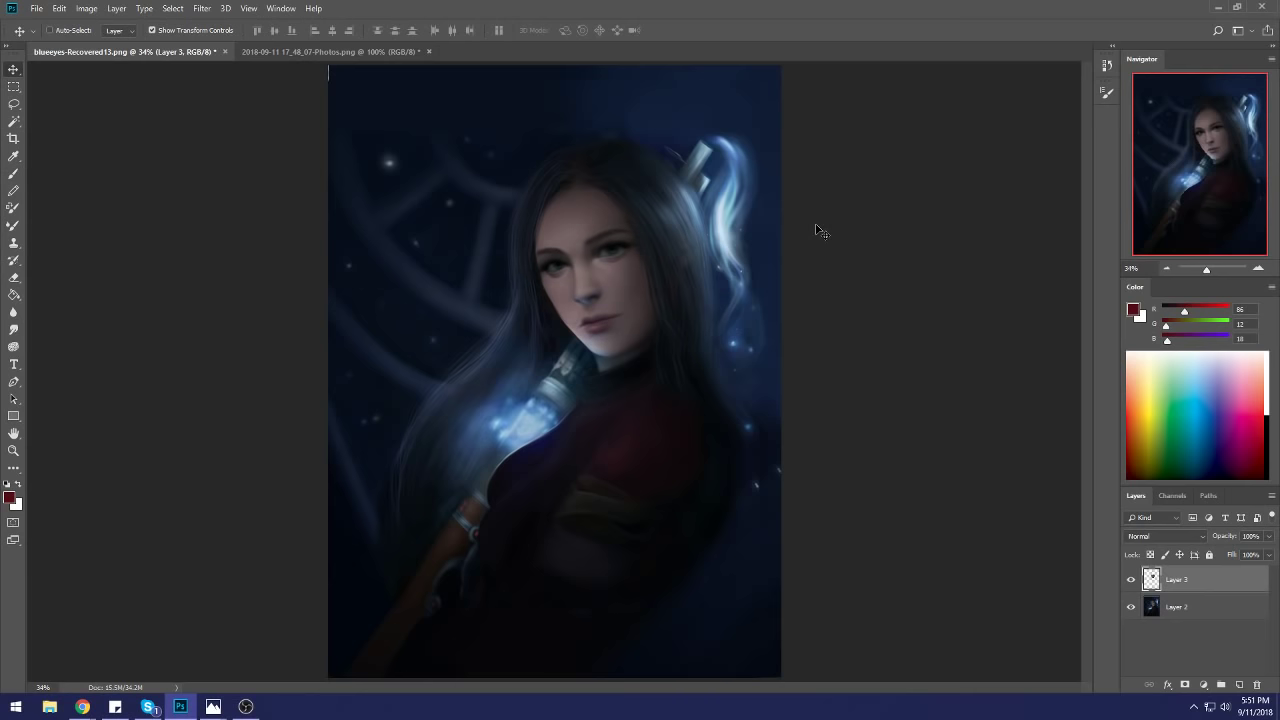
right_click(1178, 580)
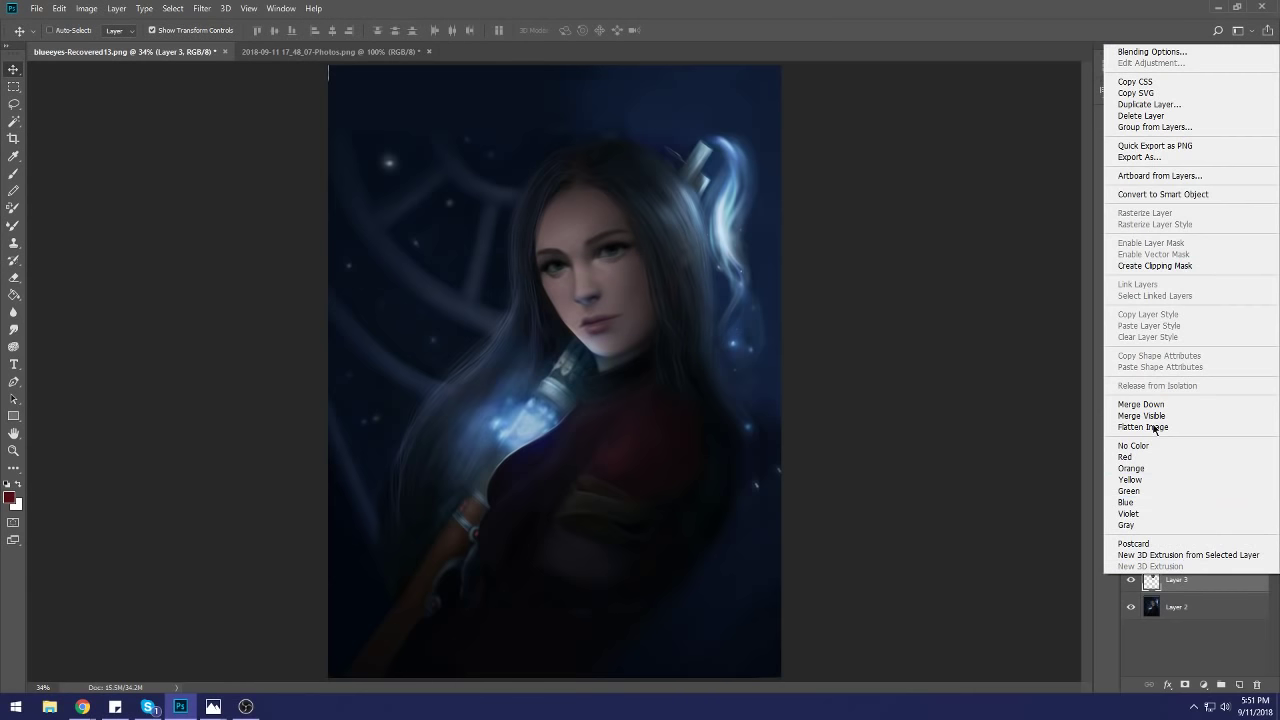
left_click(1143, 402)
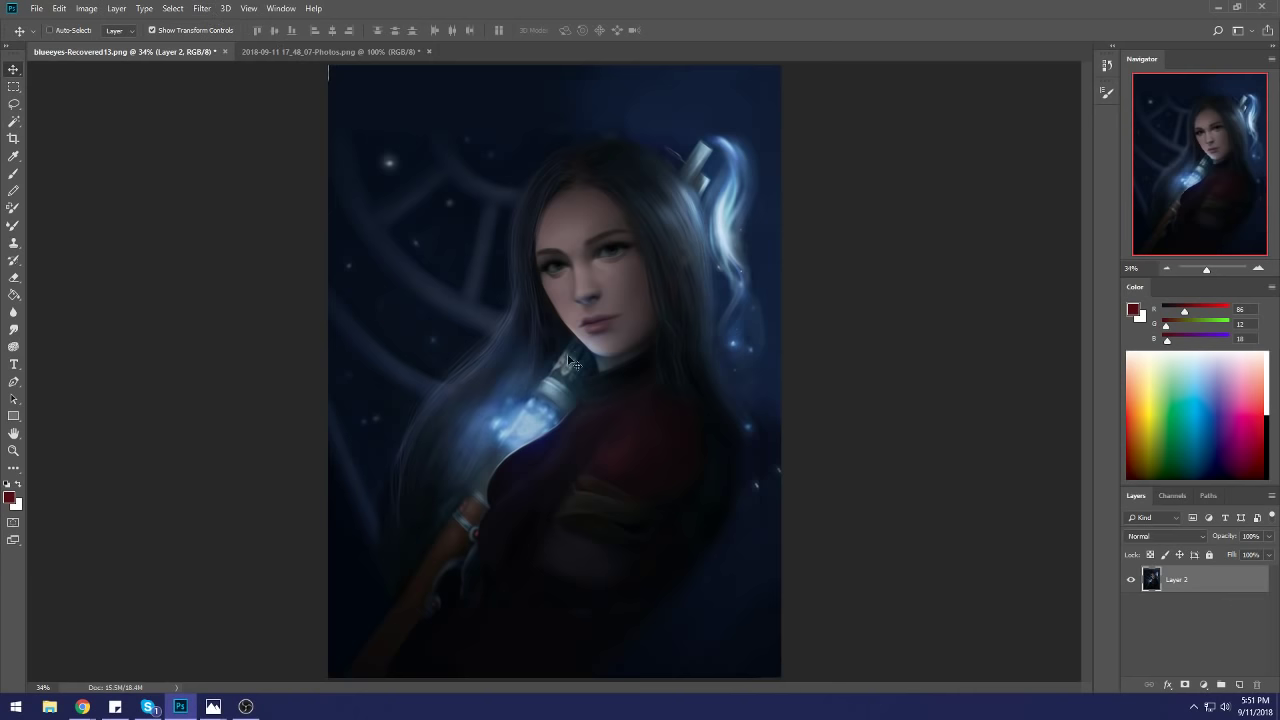
Step: Paint with a dark blue sampled from the portrait, then sample a grey-blue
key("b")
left_click(602, 364, "alt")
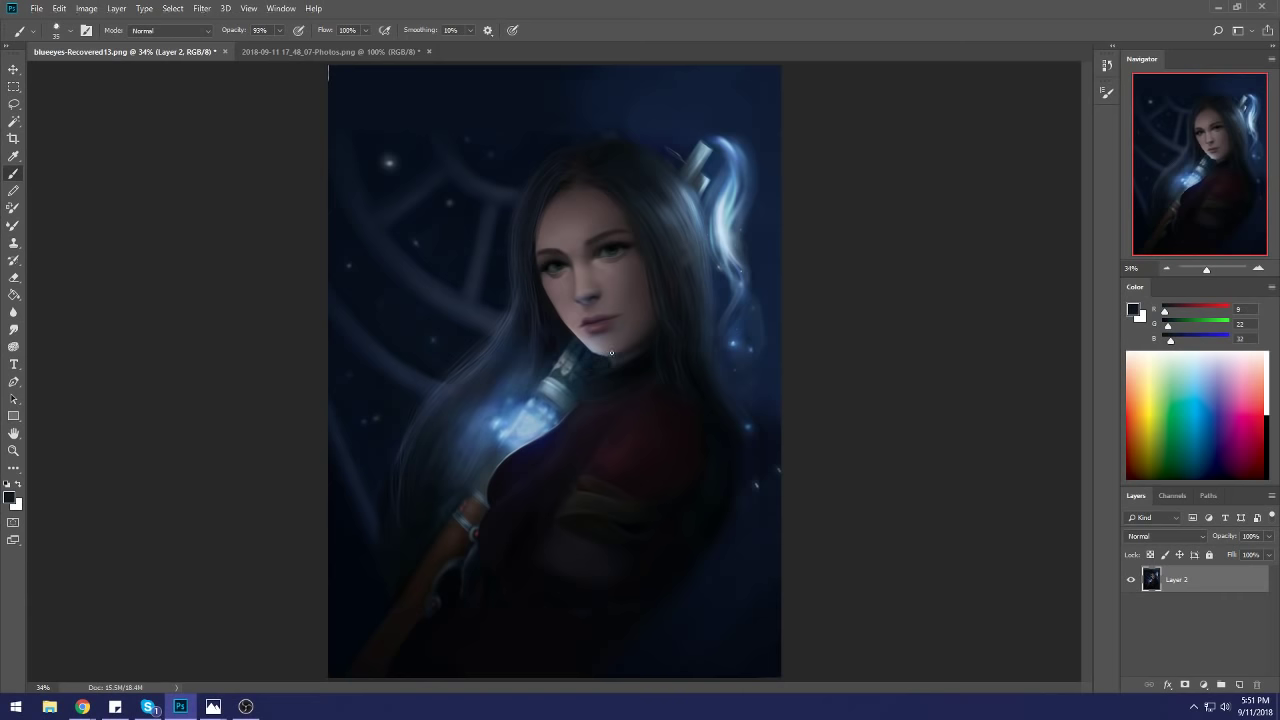
left_click(600, 350, "alt")
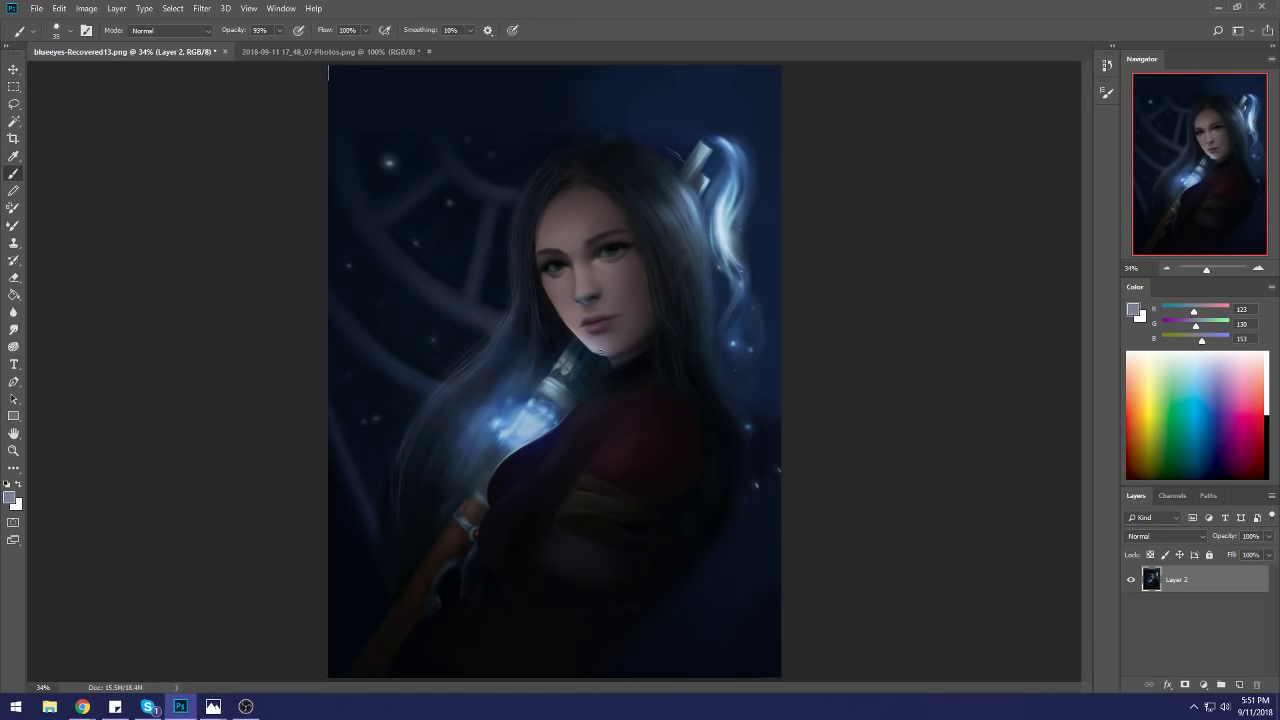
left_click(202, 8)
Step: Try Liquify, cancel it, and shrink Photoshop's window to reveal the reference photo
left_click(215, 114)
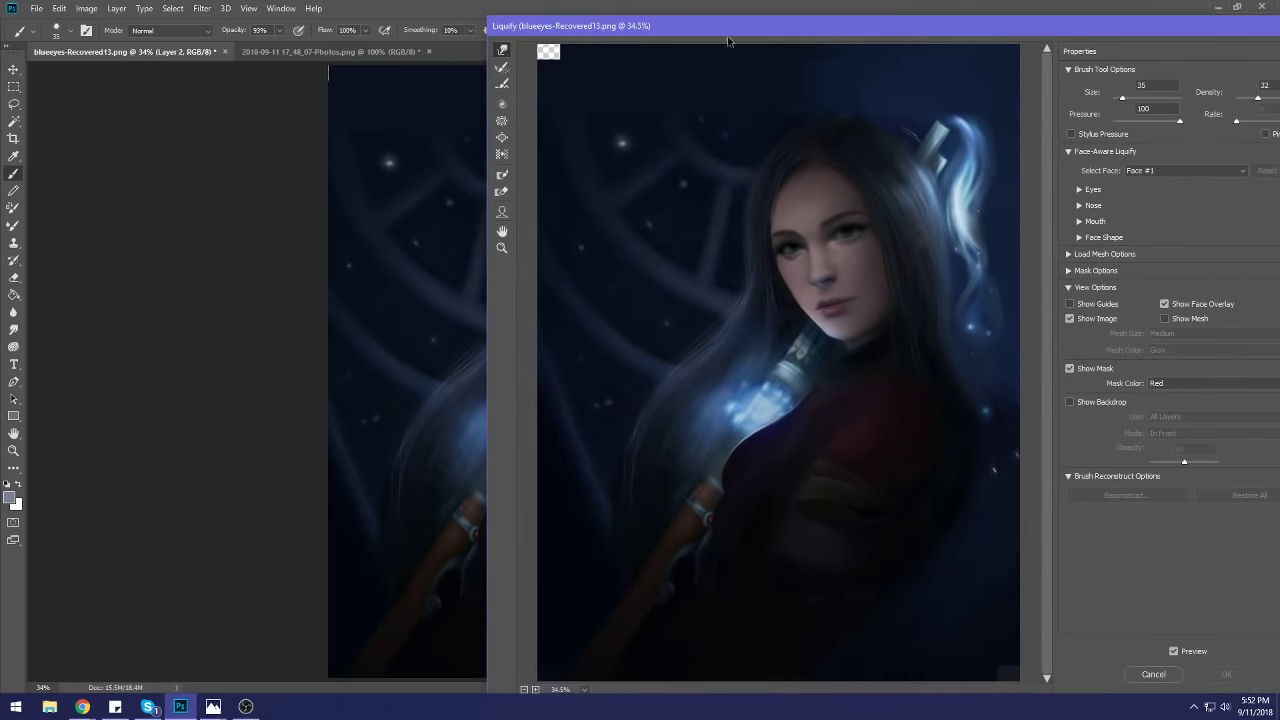
left_click_drag(722, 28, 595, 13)
mouse_move(213, 706)
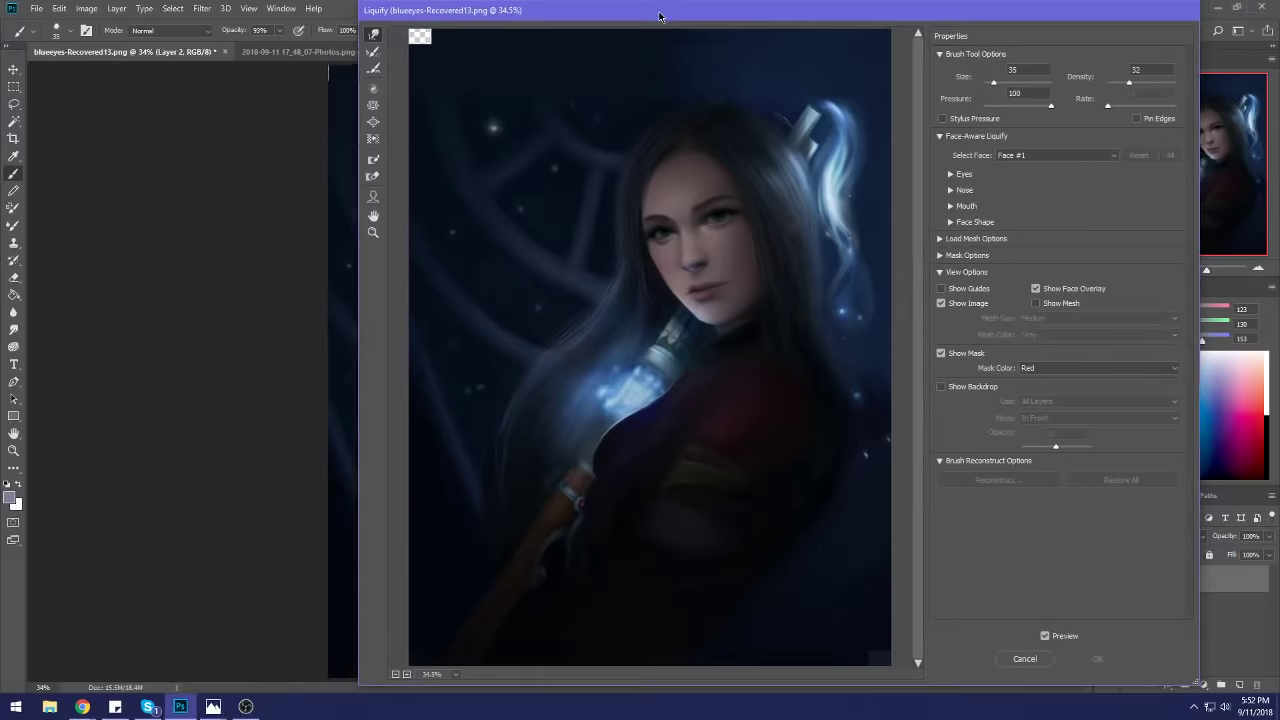
mouse_move(637, 19)
left_mouse_down()
mouse_move(785, 20)
mouse_move(765, 25)
left_mouse_up()
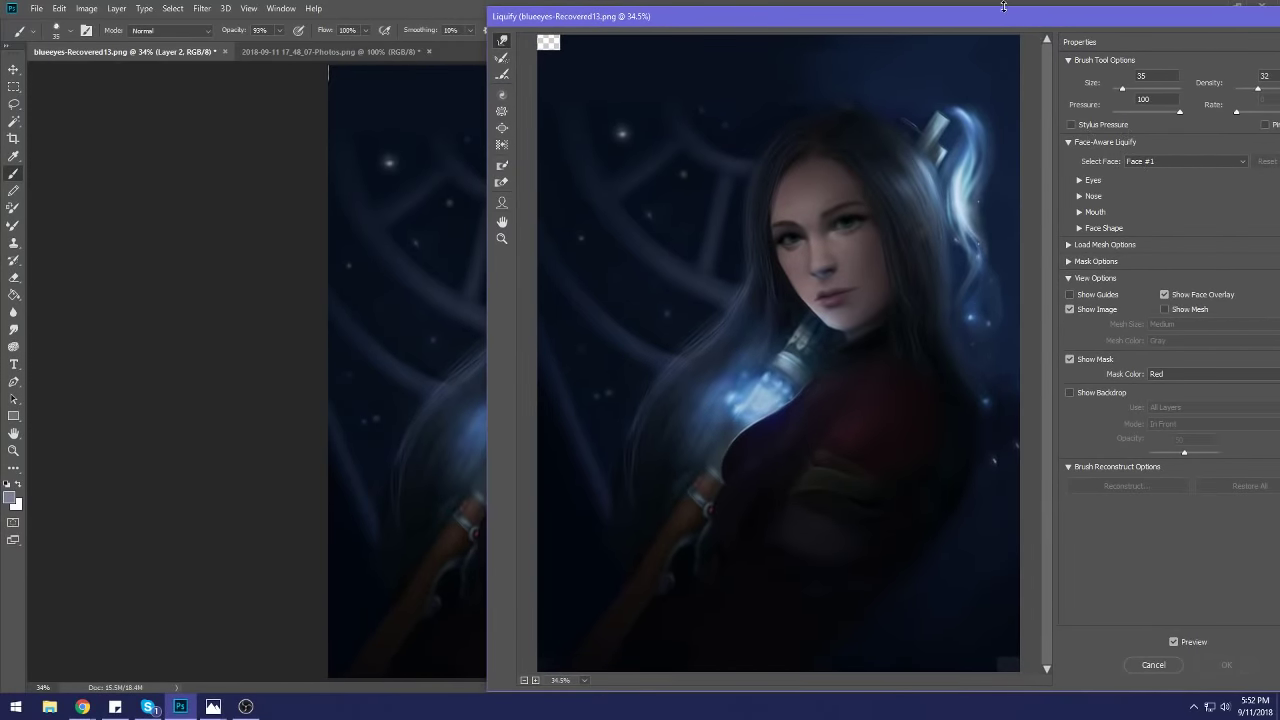
left_click_drag(983, 23, 777, 31)
left_click(949, 672)
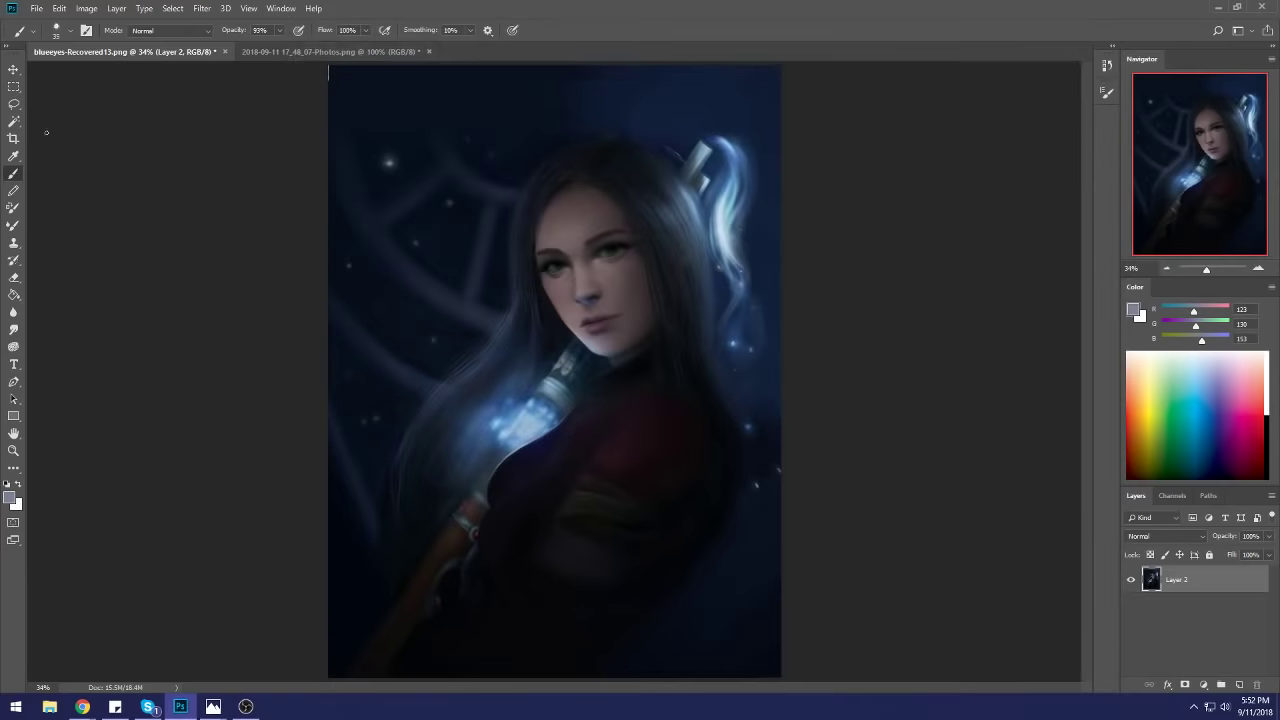
left_click_drag(671, 8, 874, 35)
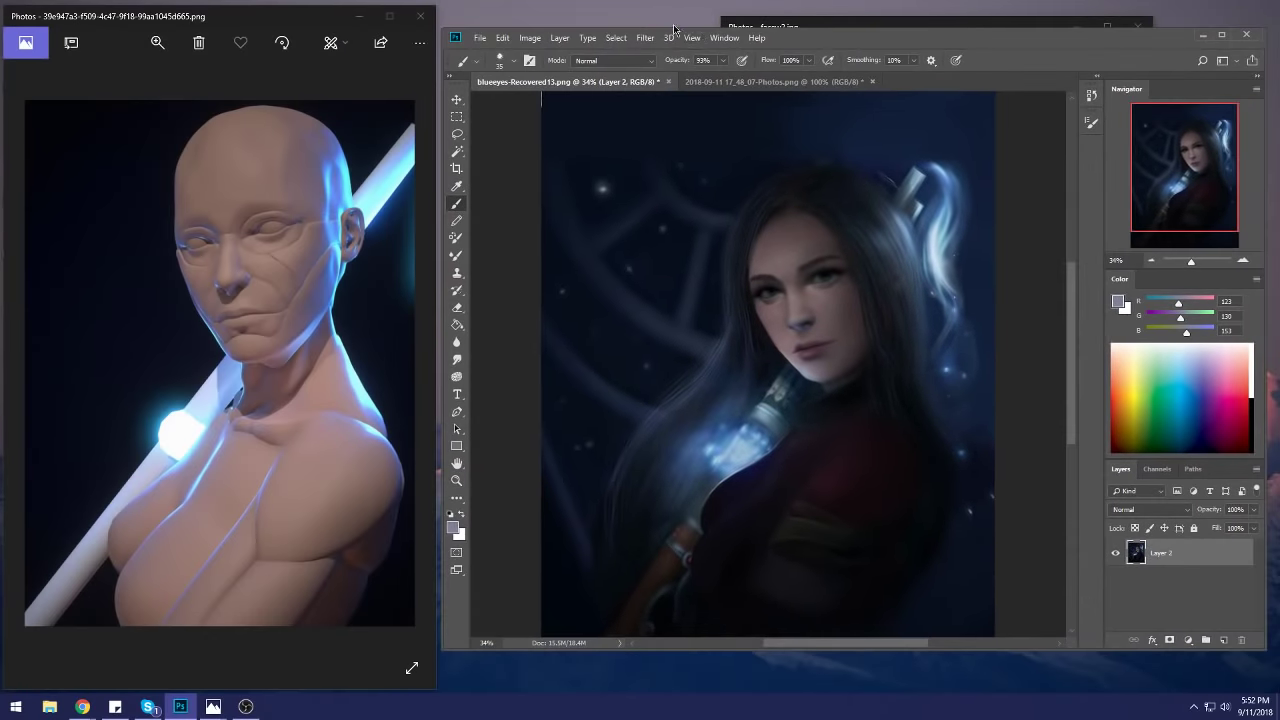
Step: Reopen Liquify beside the reference and push the chin and neck contour with brush sizes 100 and 150
left_click(645, 37)
left_click(685, 143)
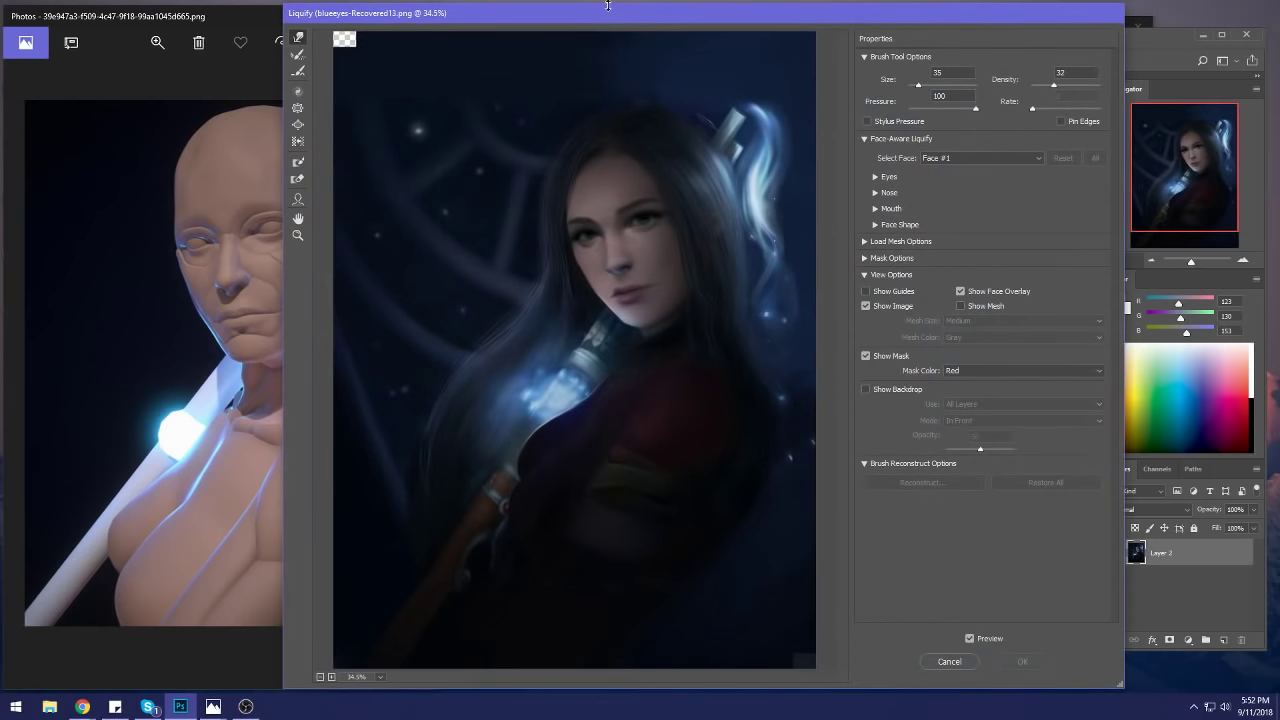
mouse_move(607, 6)
left_mouse_down()
mouse_move(640, 20)
mouse_move(797, 27)
left_mouse_up()
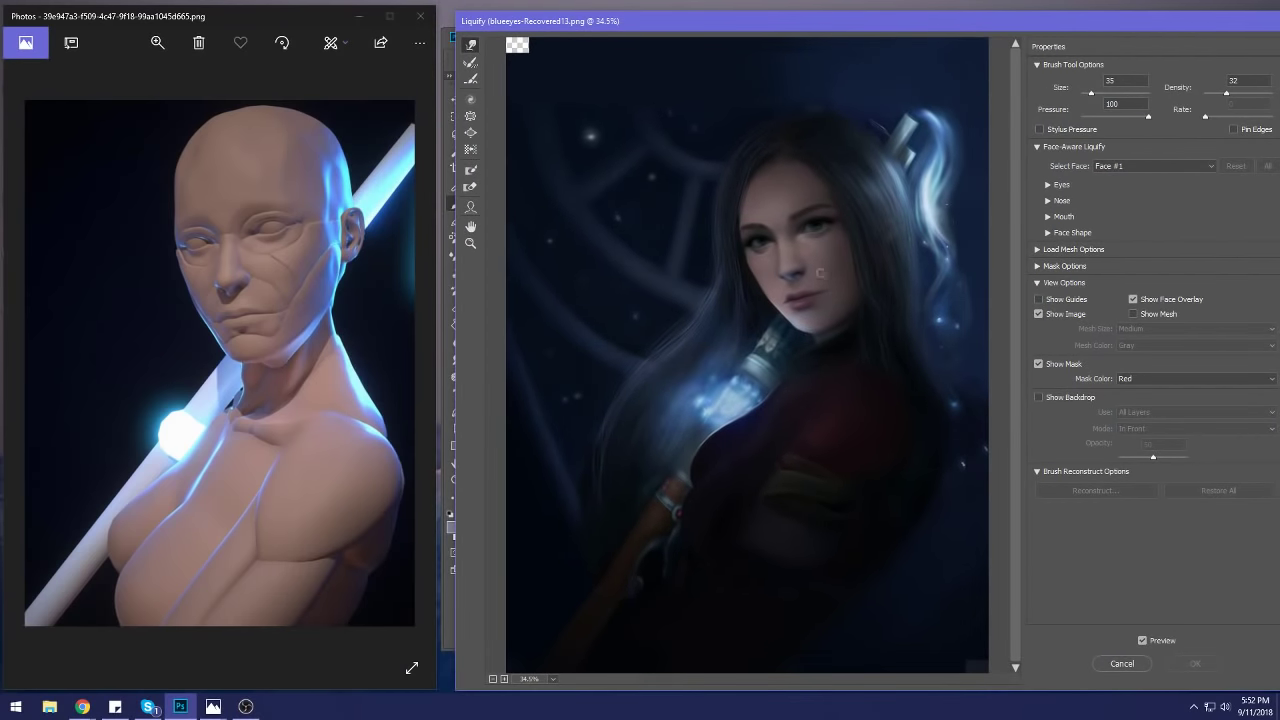
key("bracketright")
key("bracketright")
key("bracketright")
key("bracketright")
key("bracketright")
key("bracketright")
left_click_drag(804, 326, 802, 334)
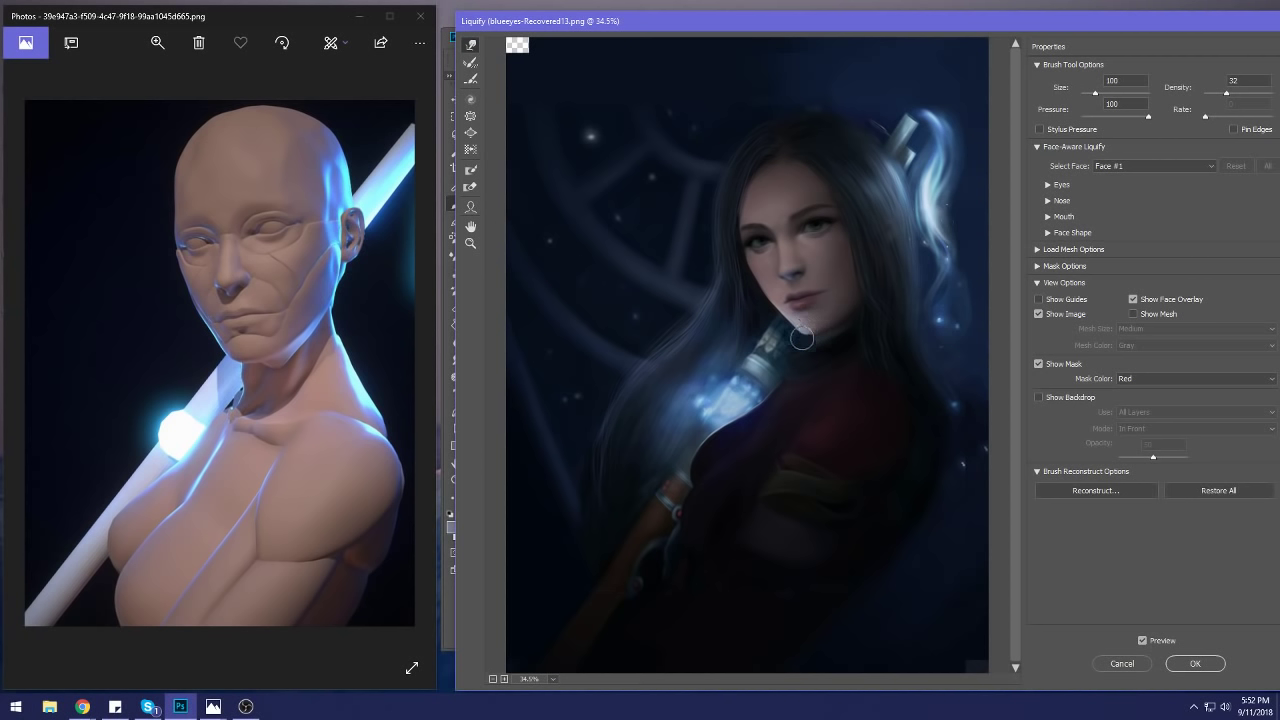
key("bracketright")
key("bracketright")
key("bracketright")
key("bracketright")
key("bracketright")
left_click_drag(806, 326, 804, 336)
Step: Resize the Forward Warp brush through 200, 300, 500 and 250, settling at 175
key("bracketright")
key("bracketright")
key("bracketright")
key("bracketright")
key("bracketright")
key("bracketright")
key("bracketright")
key("bracketright")
key("bracketright")
key("bracketright")
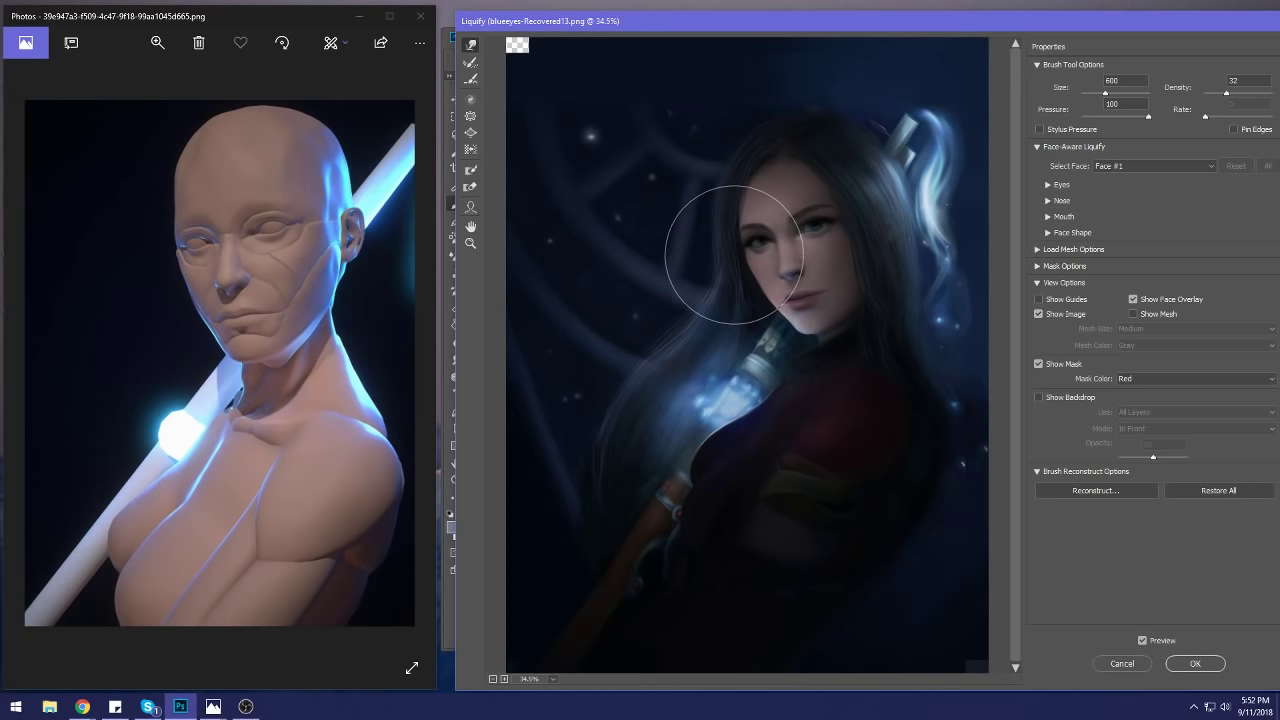
key("bracketleft")
key("bracketleft")
key("bracketleft")
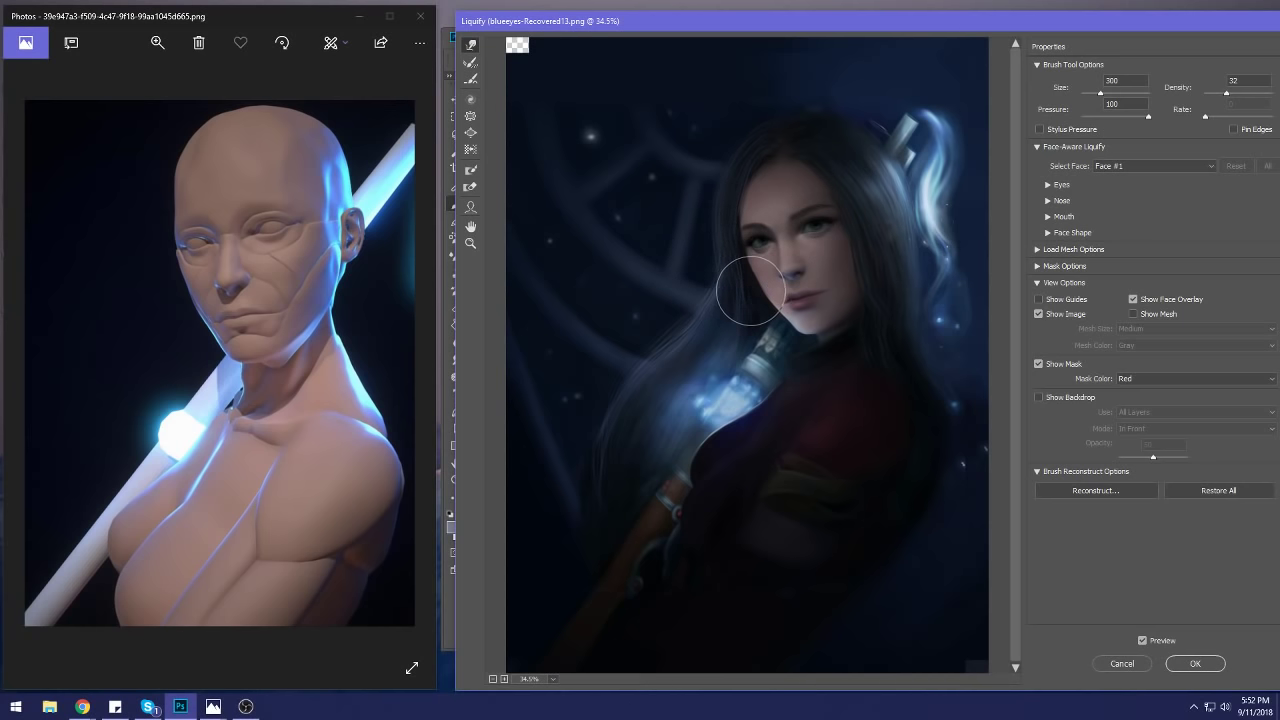
key("bracketright")
key("bracketright")
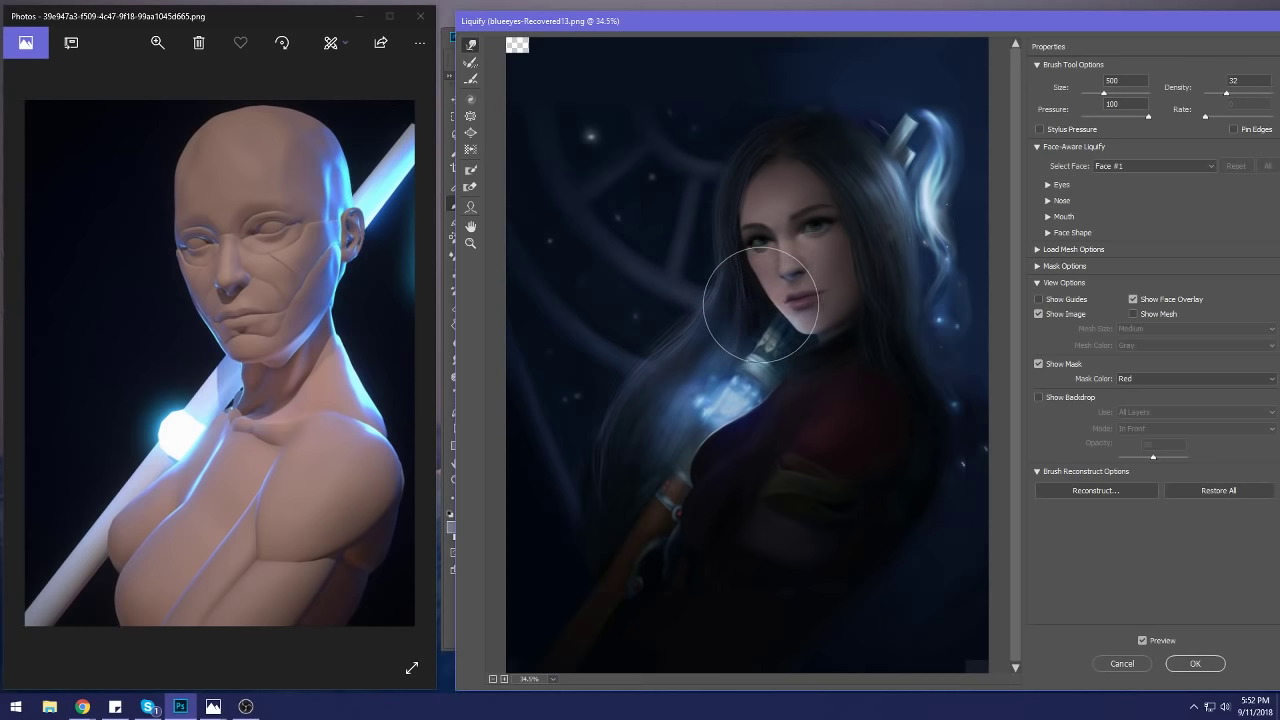
key("bracketleft")
key("bracketleft")
key("bracketleft")
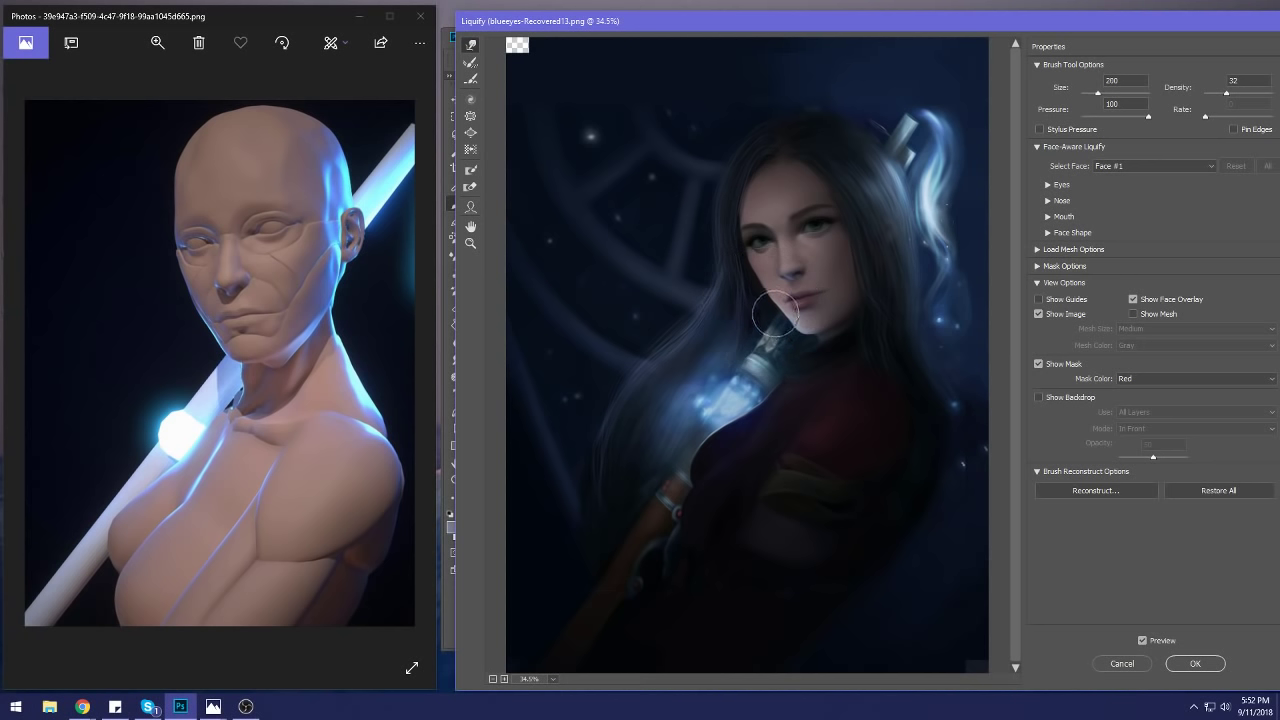
key("bracketright")
key("bracketleft")
key("bracketleft")
Step: Apply the Liquify reshaping, then run and confirm a second brief Liquify pass on the face
left_click(1192, 662)
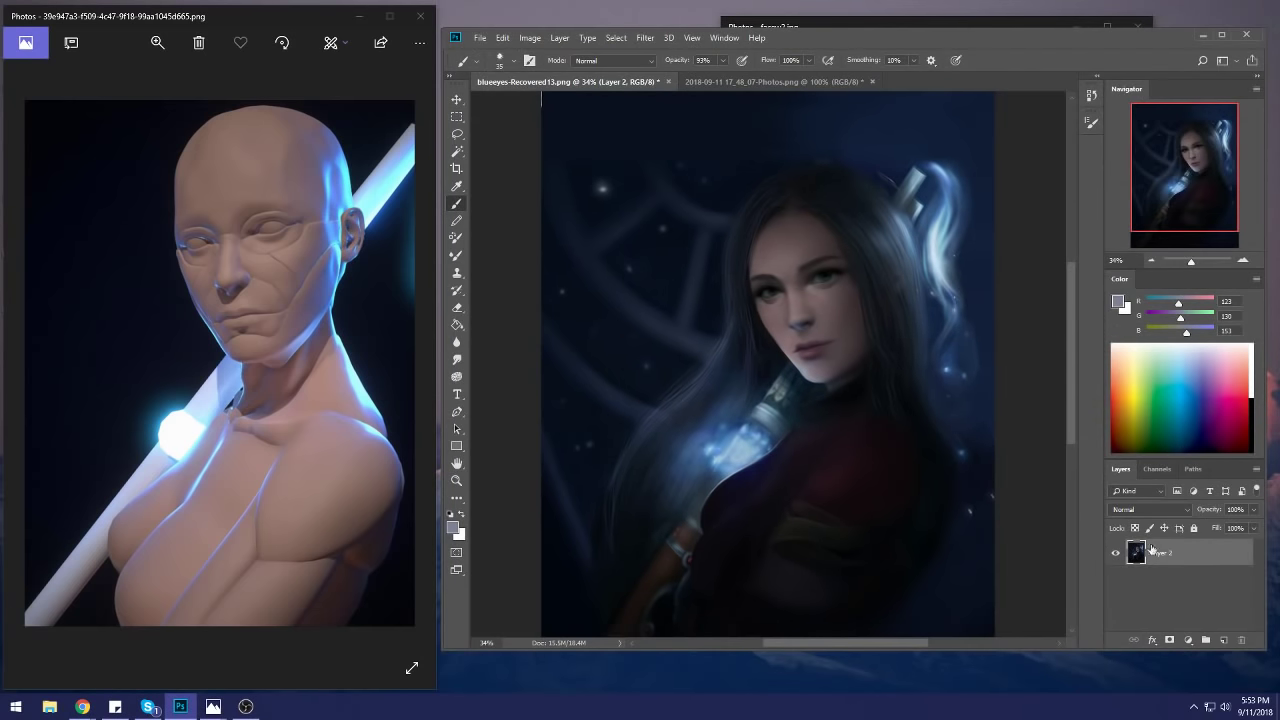
left_click(645, 38)
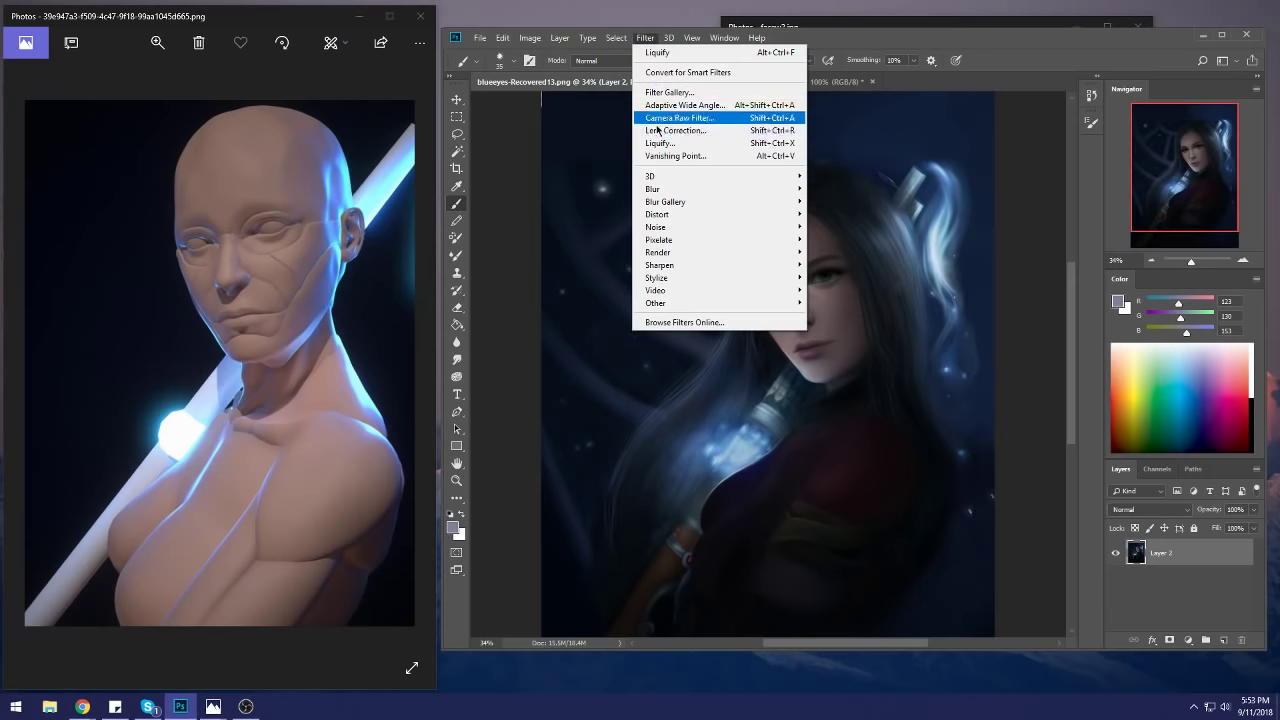
left_click(720, 143)
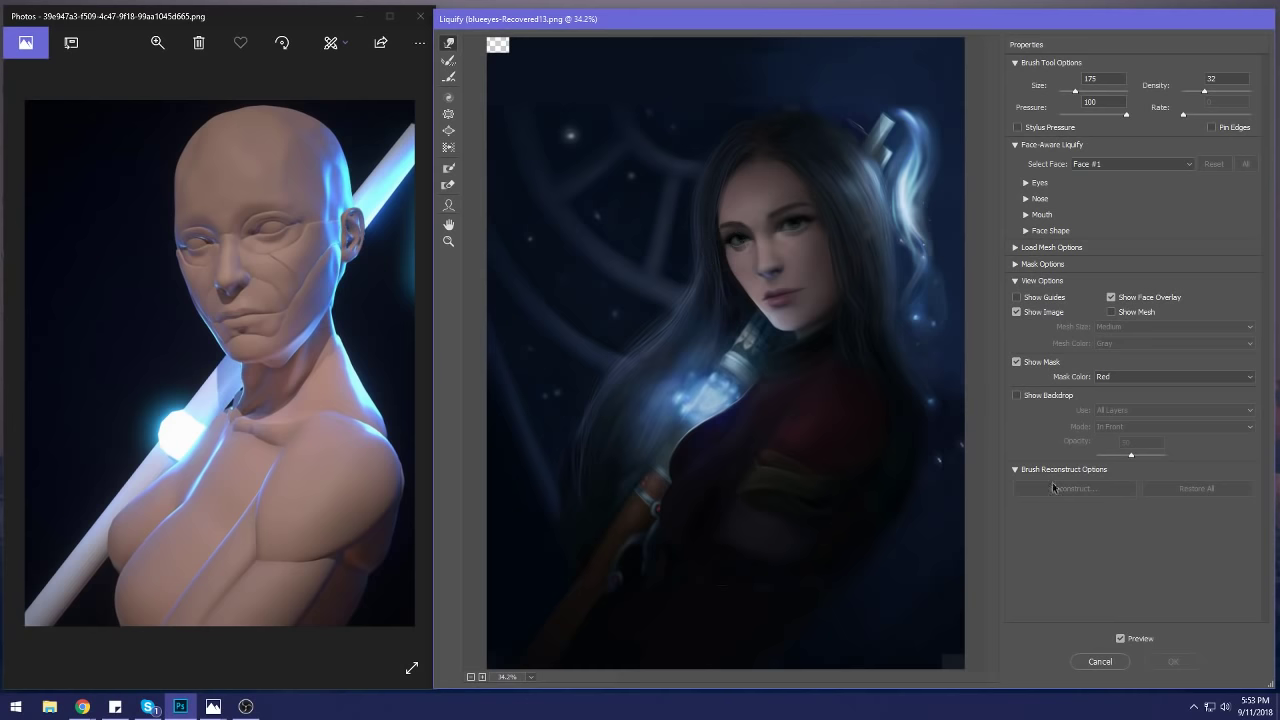
left_click(1172, 661)
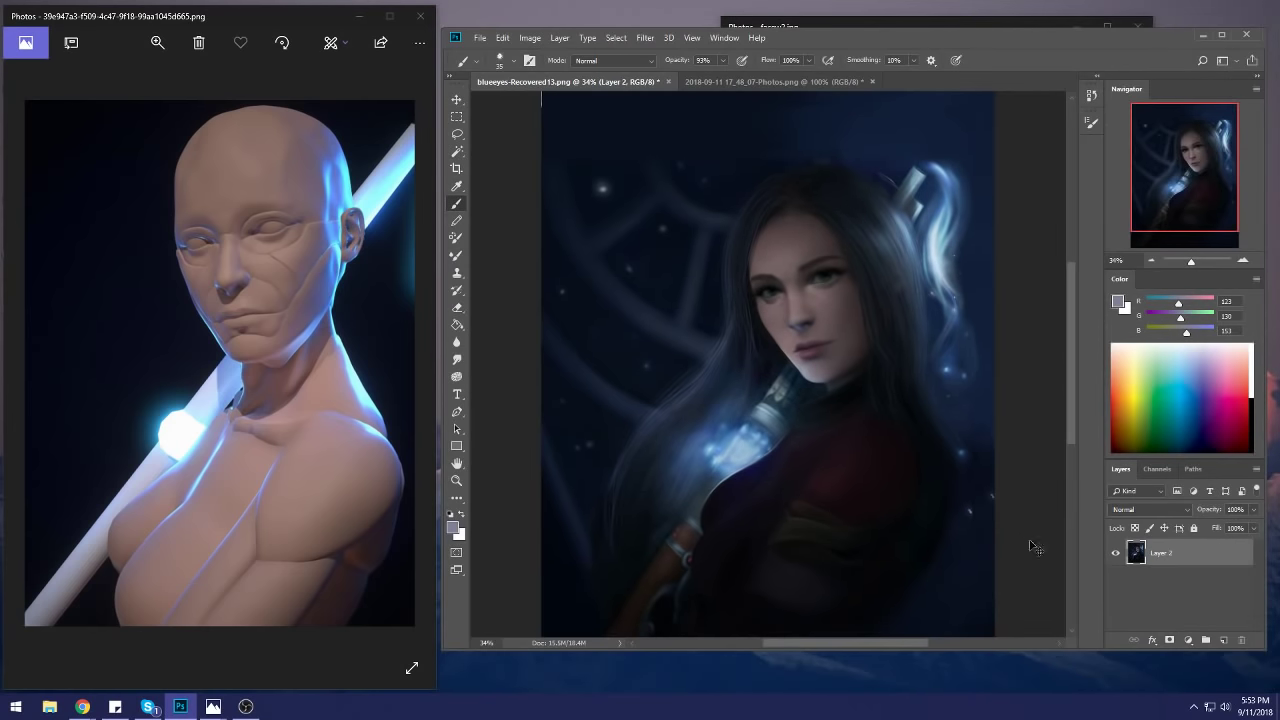
Step: Fit the image on screen, select the entire canvas, and zoom out to 25%
key("ctrl+0")
key("ctrl+a")
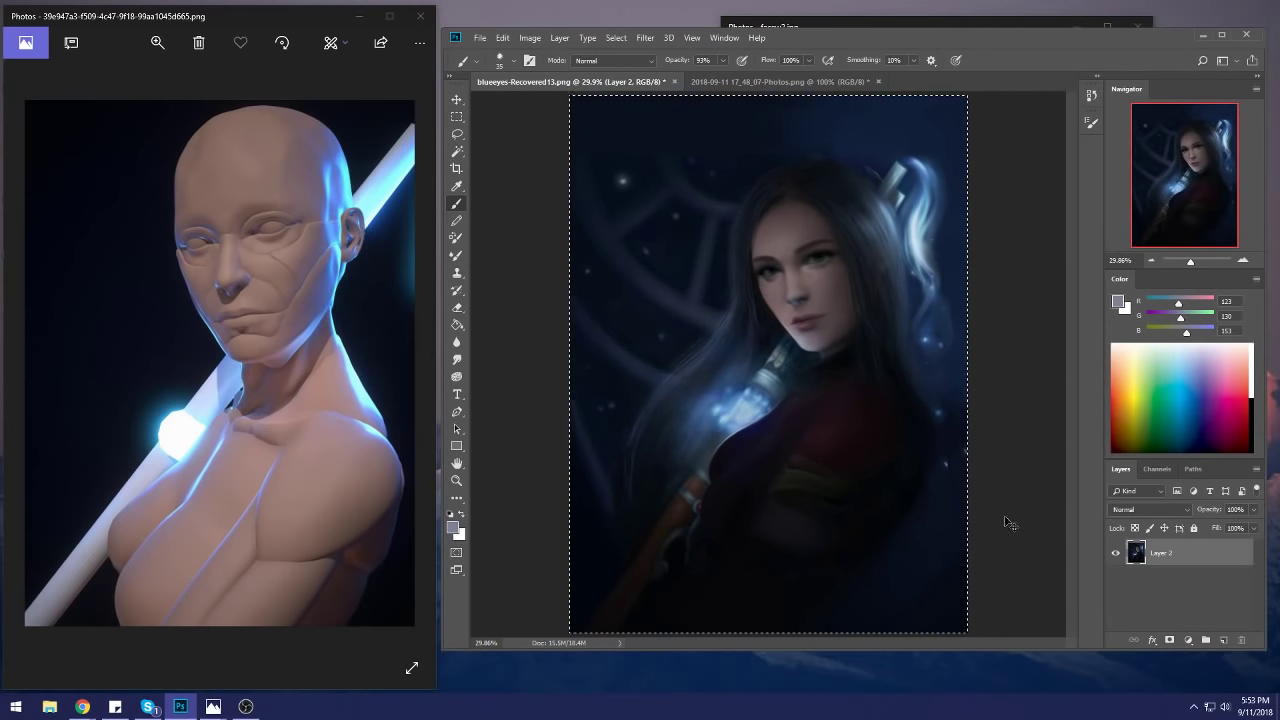
key("ctrl+minus")
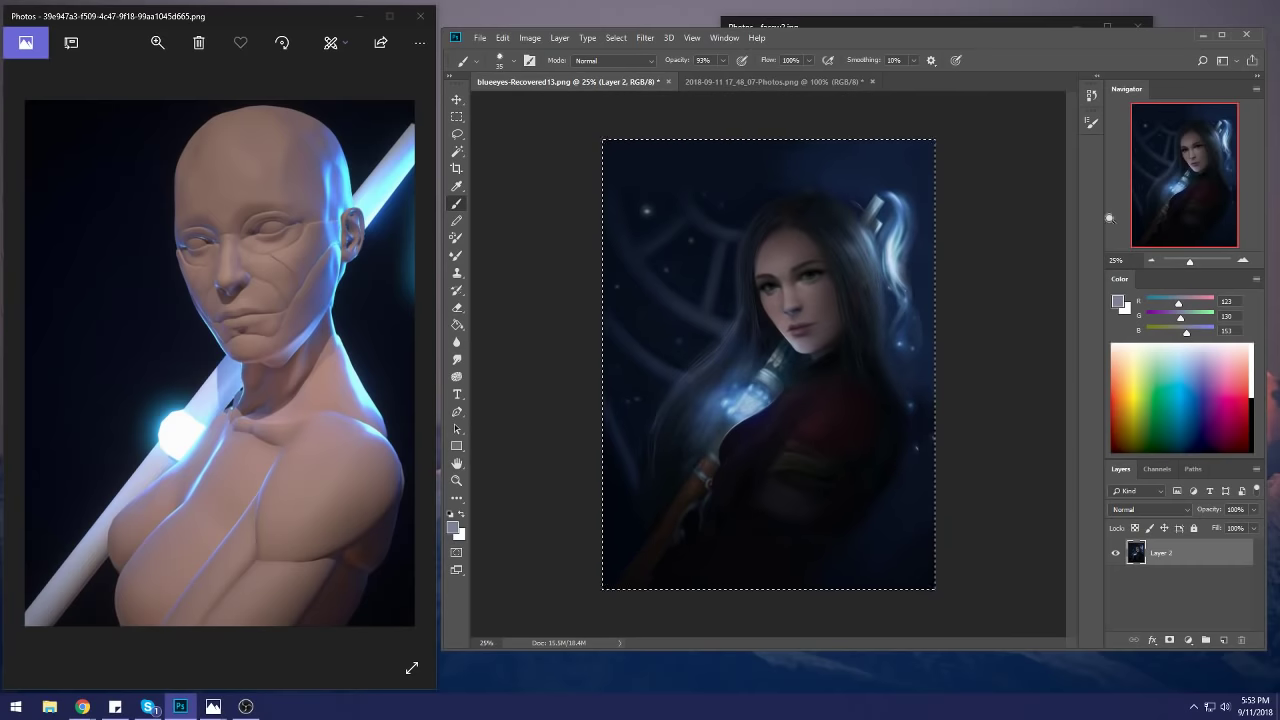
Step: Roll the painting's history back to the early Paint Bucket stage
left_click(1093, 96)
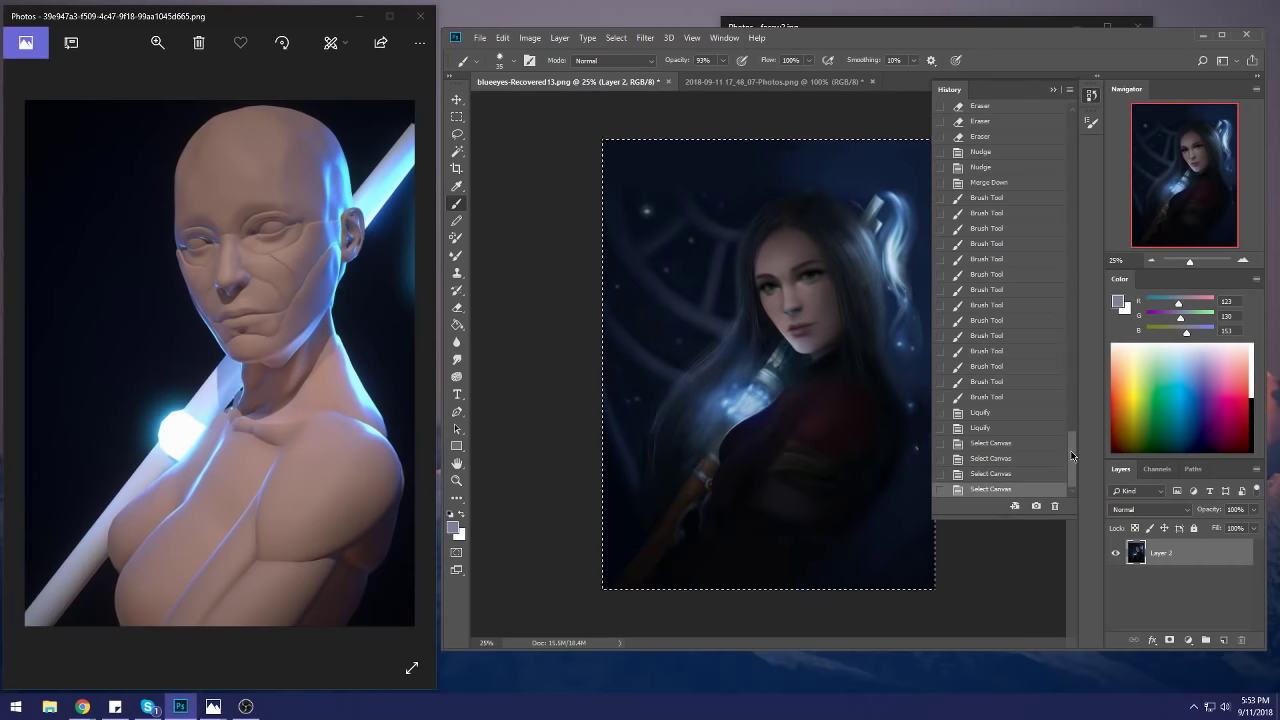
left_click_drag(1072, 456, 1023, 140)
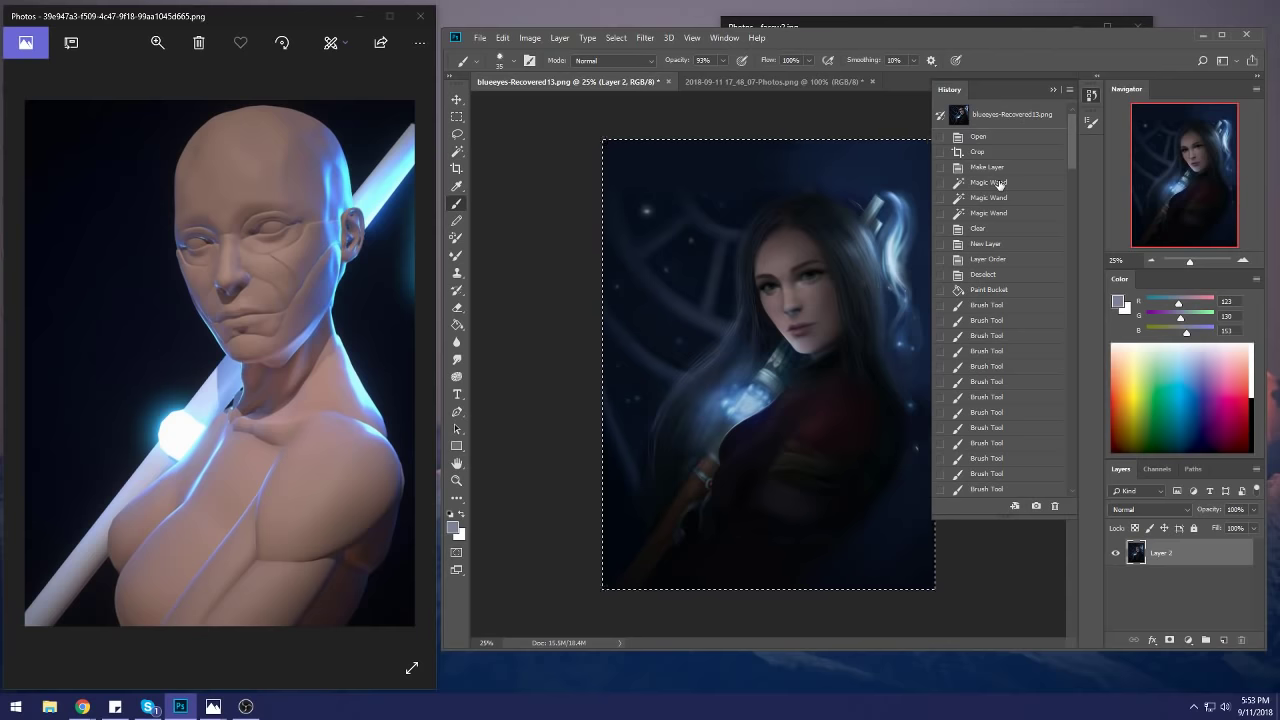
left_click(996, 276)
left_click(992, 289)
left_click(989, 320)
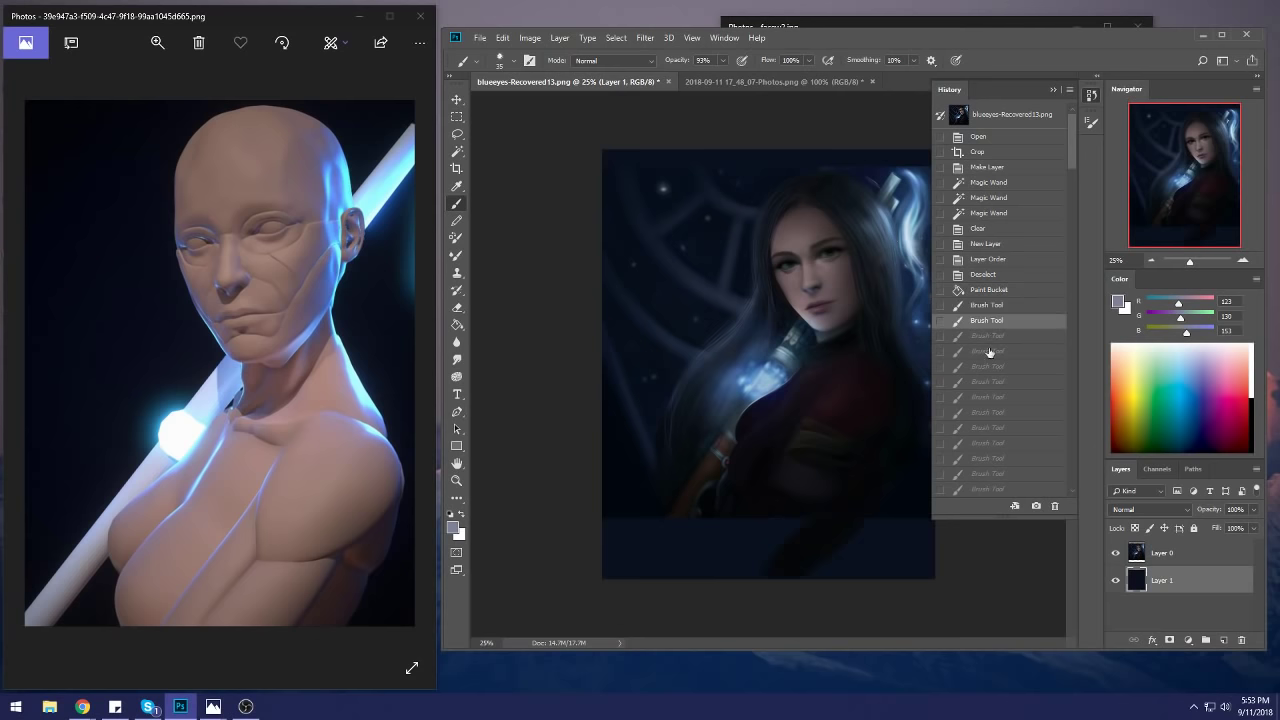
left_click(987, 366)
left_click_drag(1070, 152, 1085, 260)
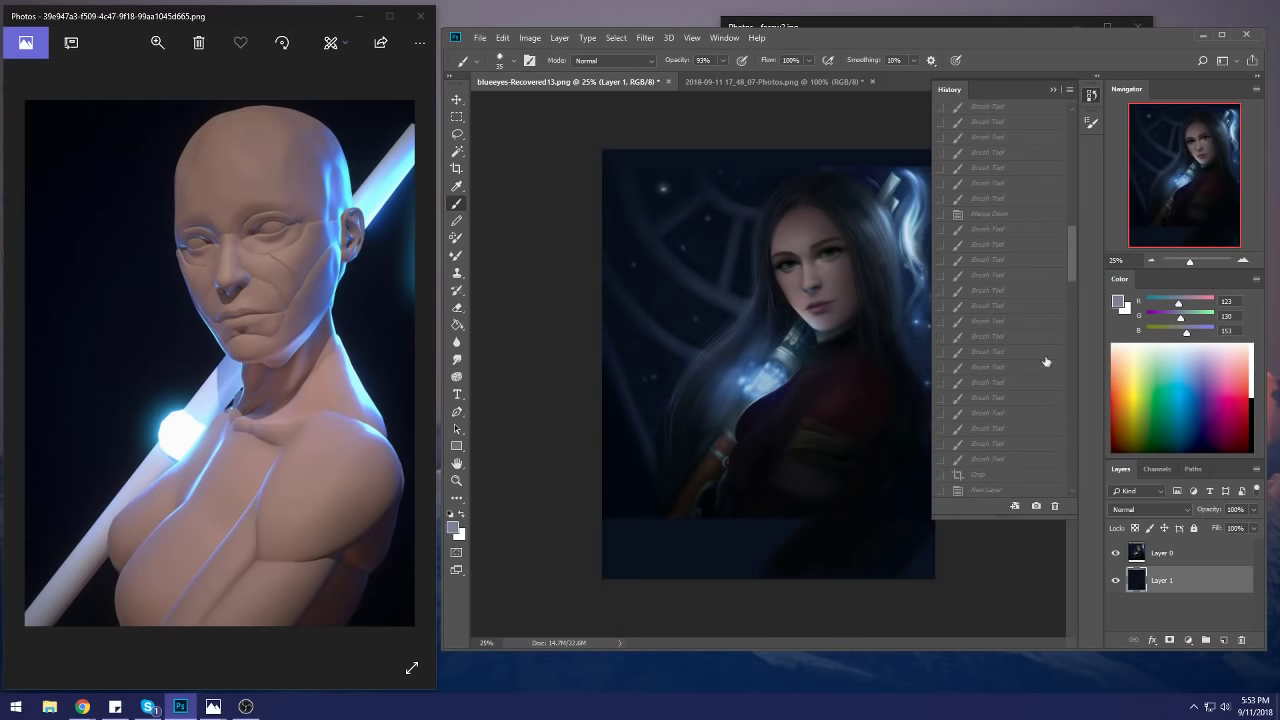
left_click(995, 476)
left_click(987, 489)
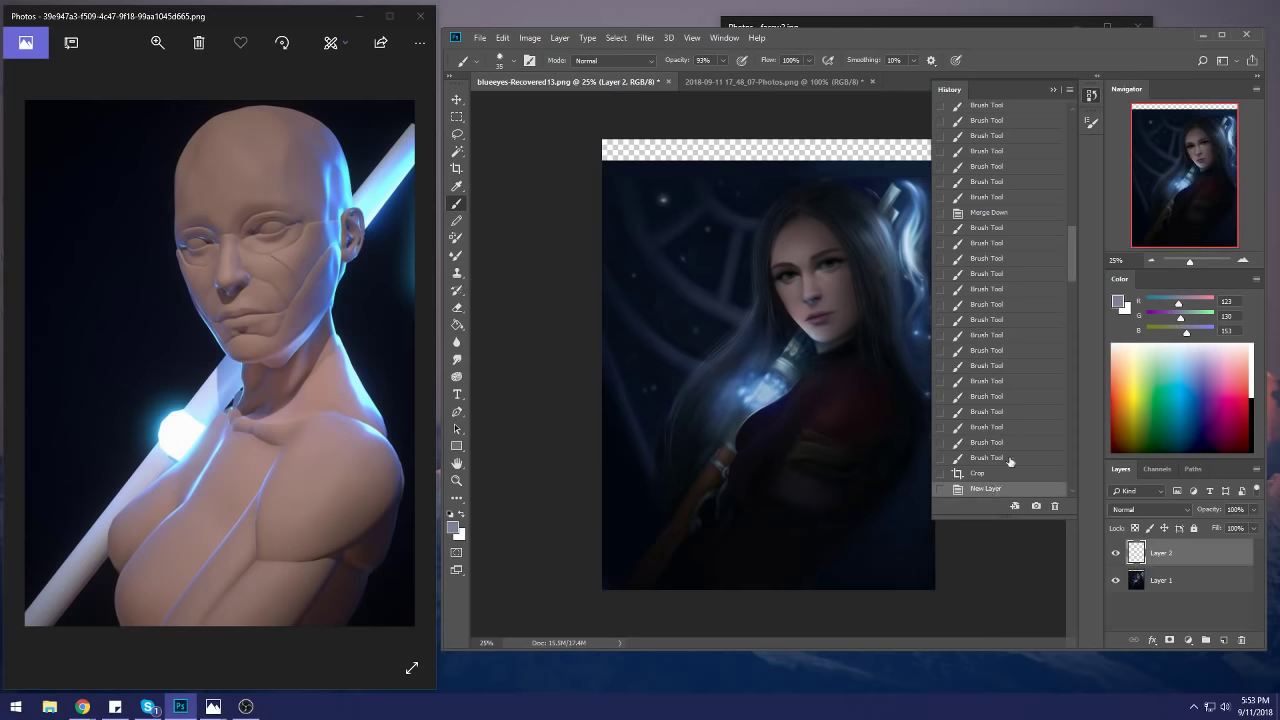
left_click_drag(1068, 263, 1070, 288)
left_click(990, 311)
left_click(990, 326)
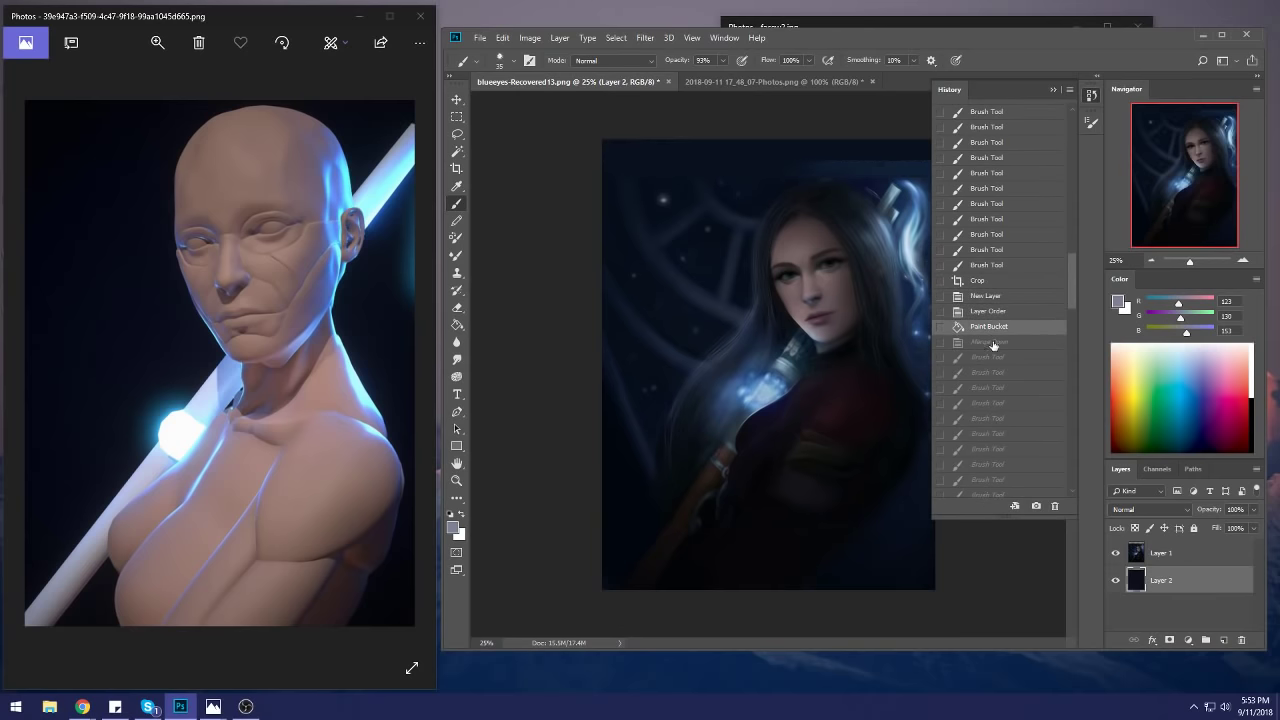
left_click(1056, 91)
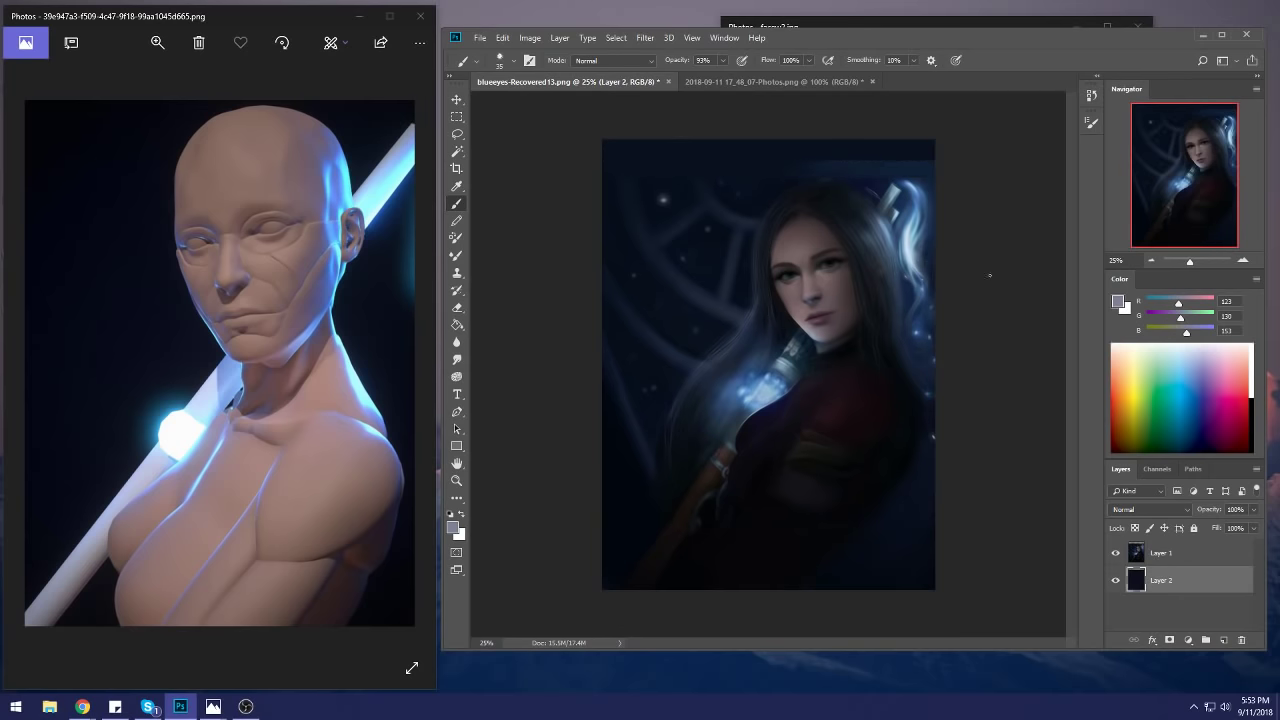
Step: Merge Layer 1 down into Layer 2 and paste the finished painting as Layer 3
right_click(1186, 556)
left_click(1120, 387)
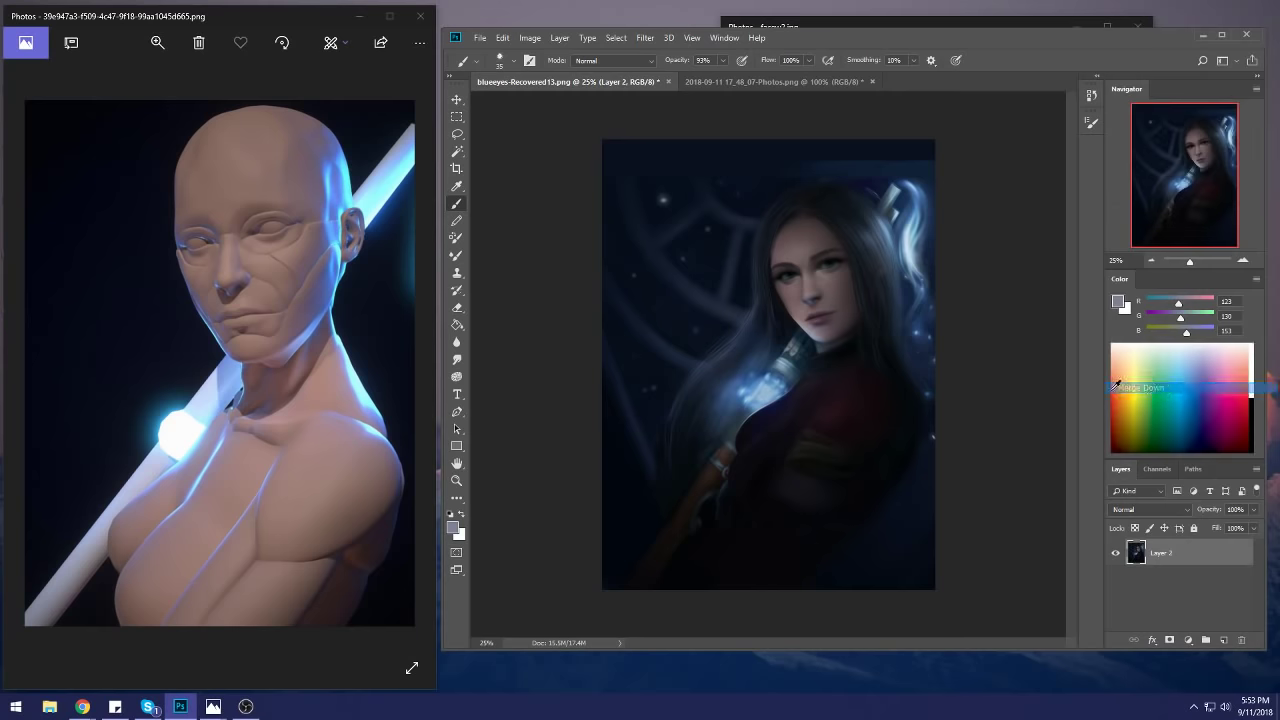
key("ctrl+v")
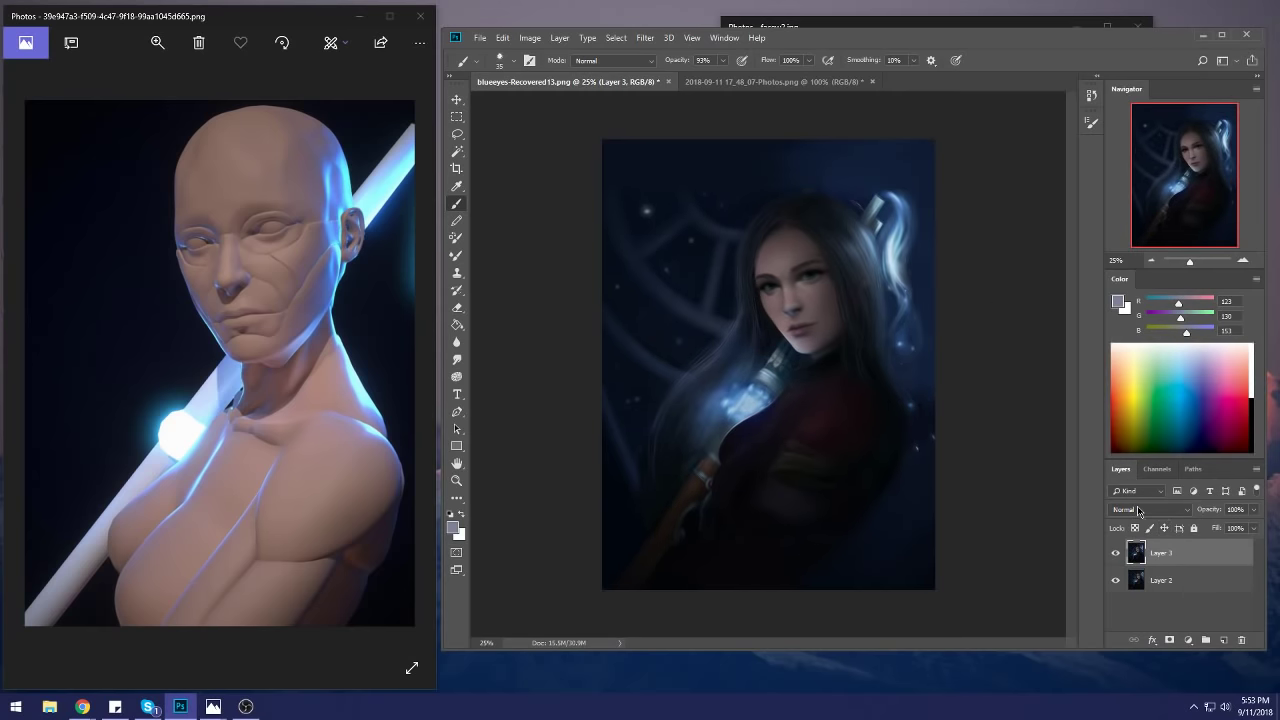
Step: Hide Layer 3 and shift Layer 2's painting slightly left and down
key("ctrl+plus")
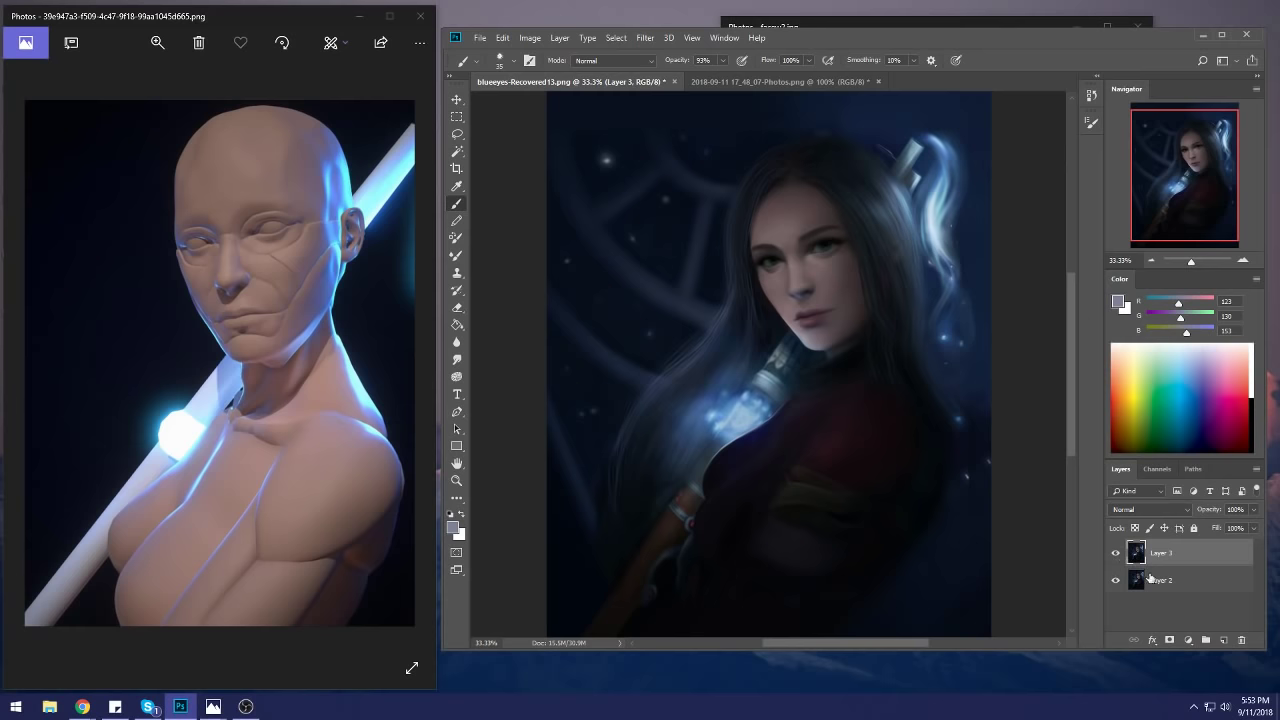
left_click(1152, 580)
left_click(1116, 553)
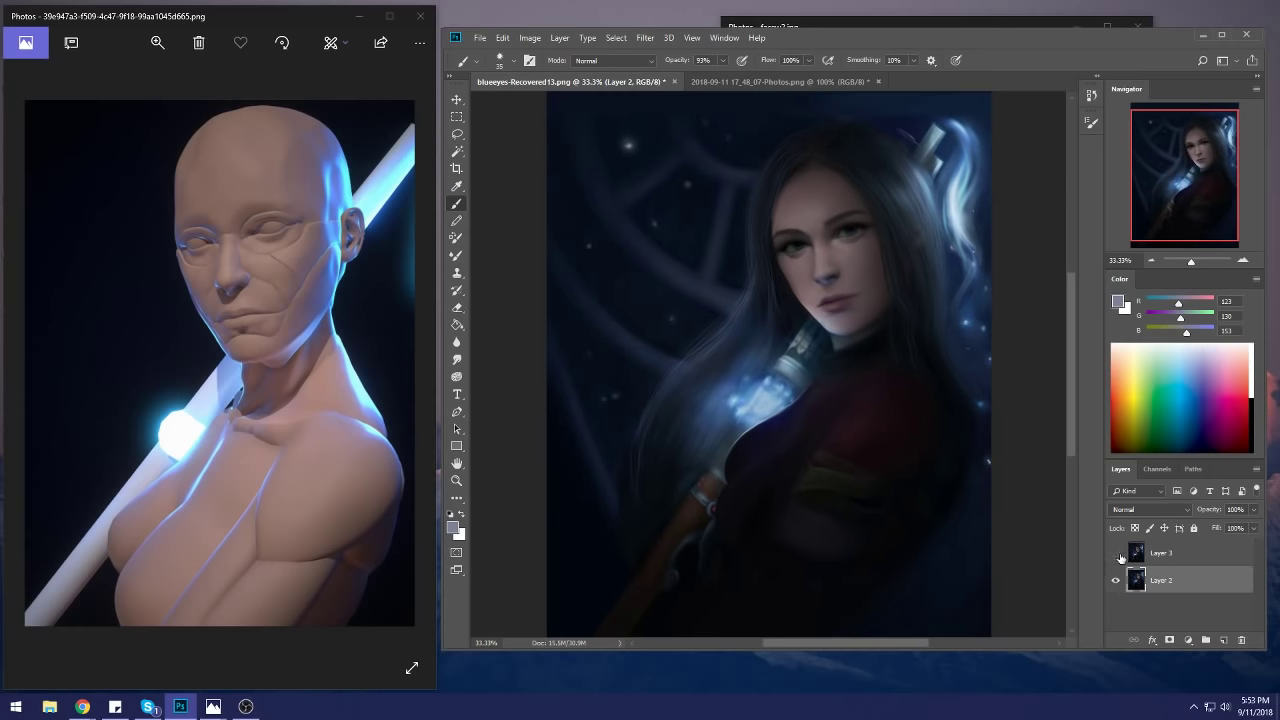
key("v")
left_click_drag(883, 298, 861, 310)
left_click(1116, 553)
left_click(1117, 554)
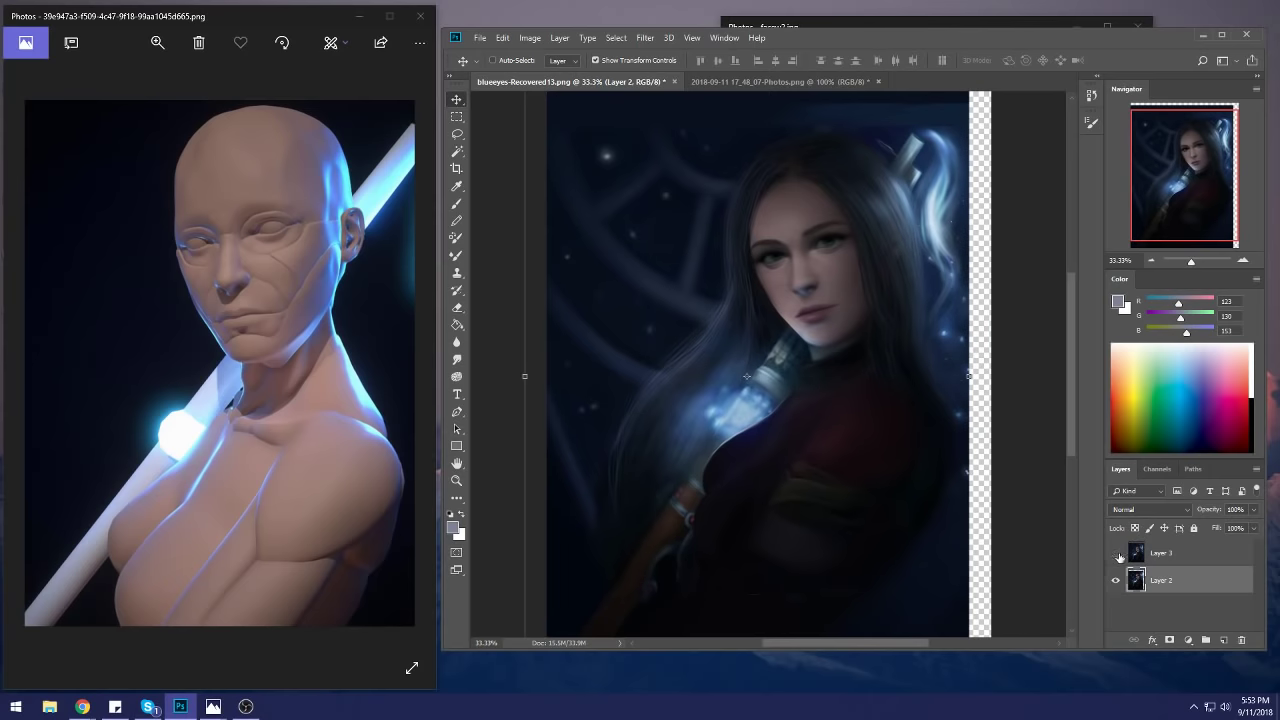
Step: Add Layer 4 beneath Layer 2, fill it dark navy, and make Layer 3 visible again
left_click(1223, 640)
left_click_drag(1190, 588, 1192, 618)
key("g")
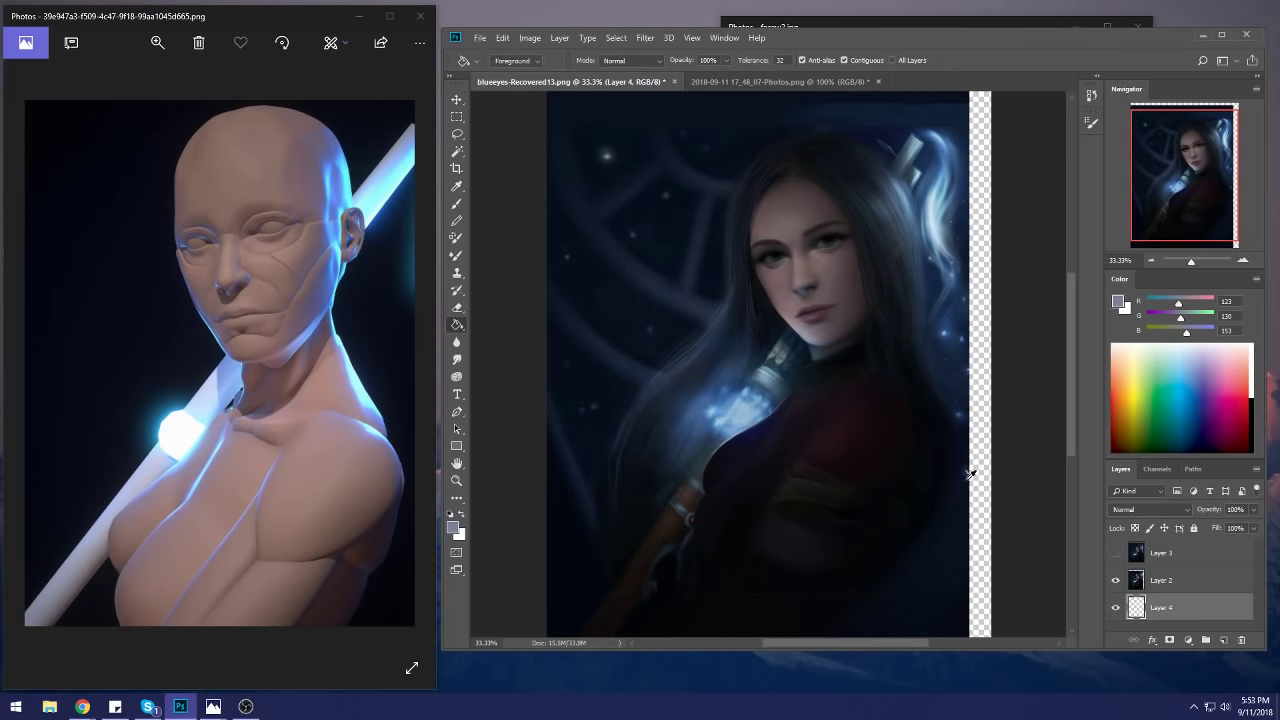
left_click(961, 504, "alt")
left_click(985, 503)
left_click(1158, 556)
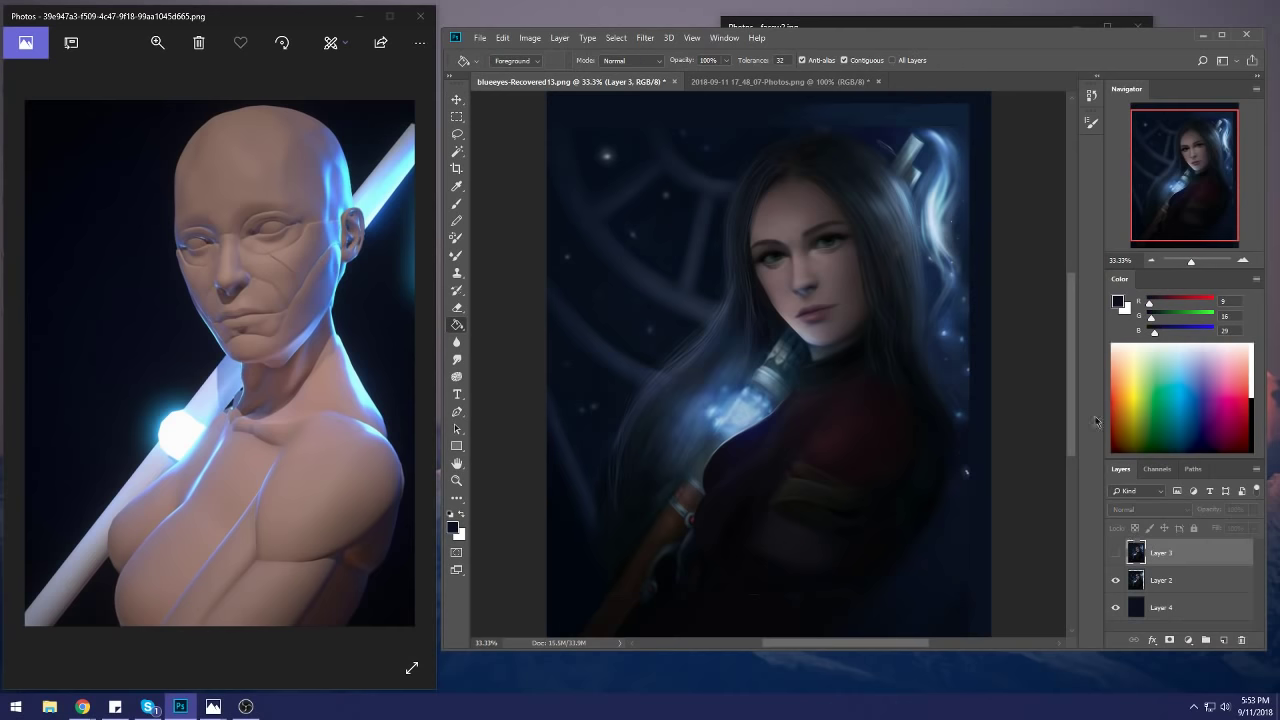
left_click(1116, 555)
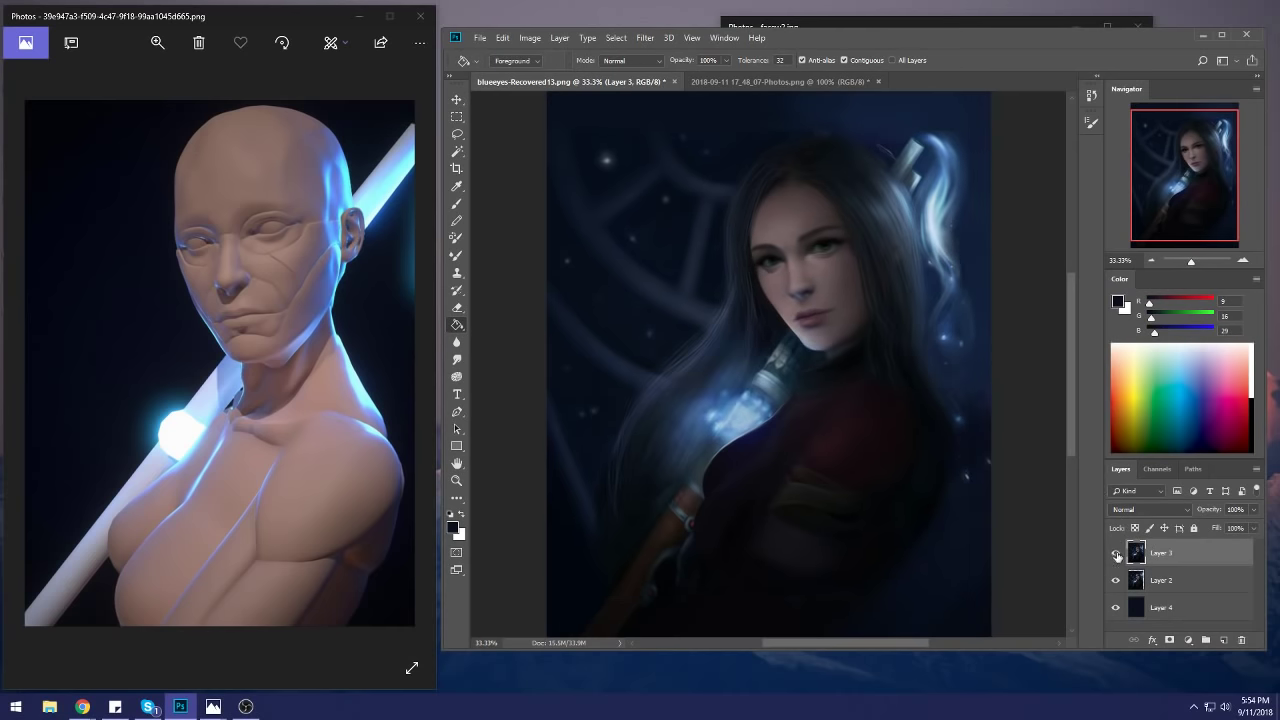
Step: Maximize Photoshop at 50% zoom and toggle Layer 3 off and on to compare
left_click(1221, 34)
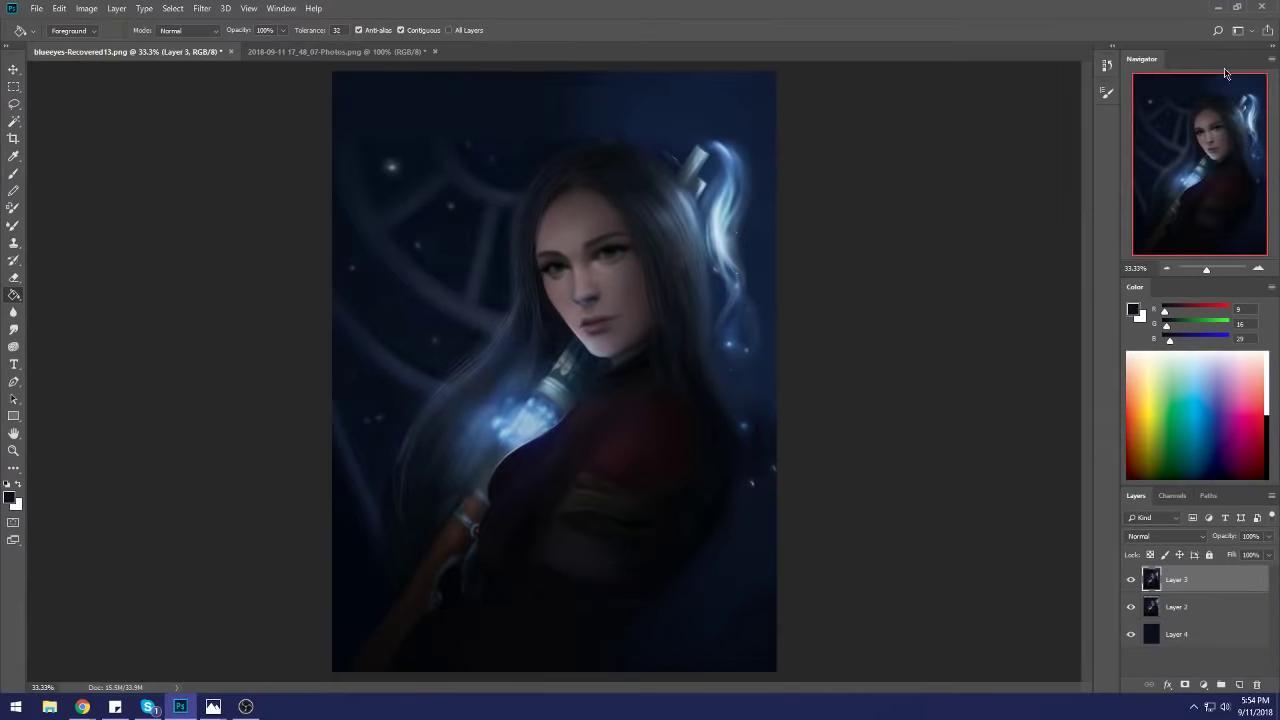
key("ctrl+plus")
key("ctrl+minus")
key("ctrl+plus")
scroll(1012, 413, "up", 2)
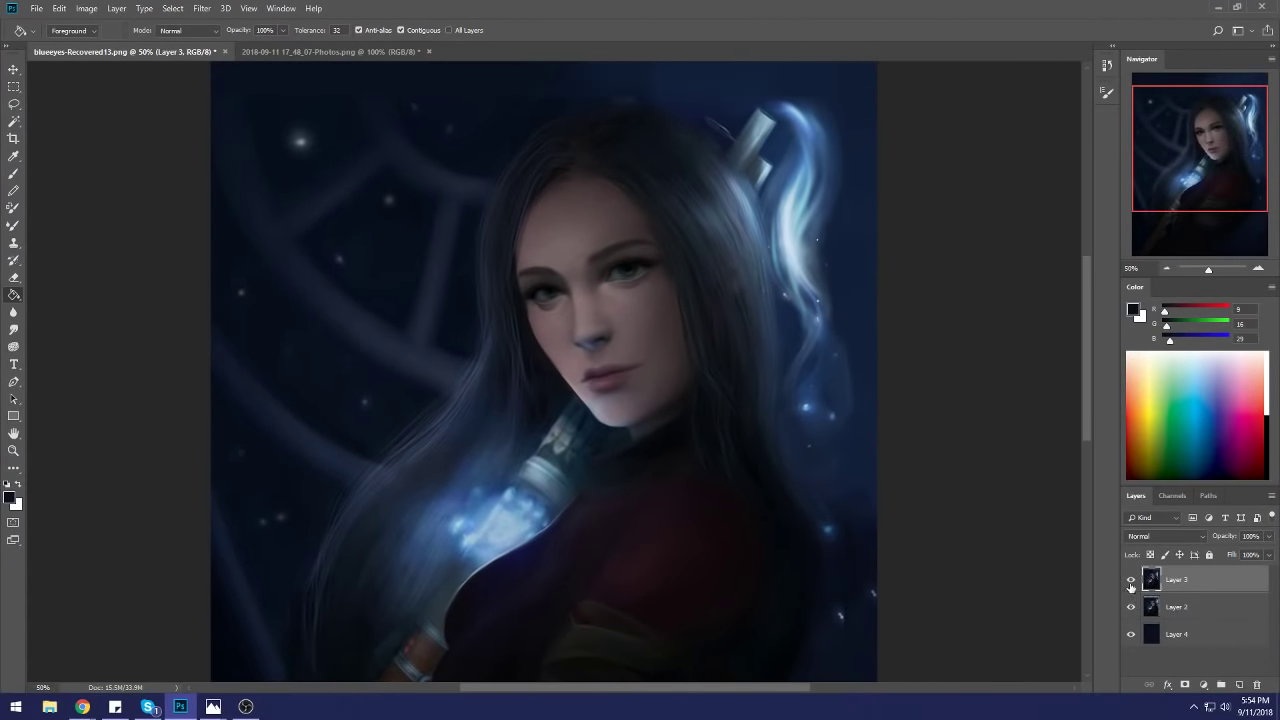
left_click(1131, 580)
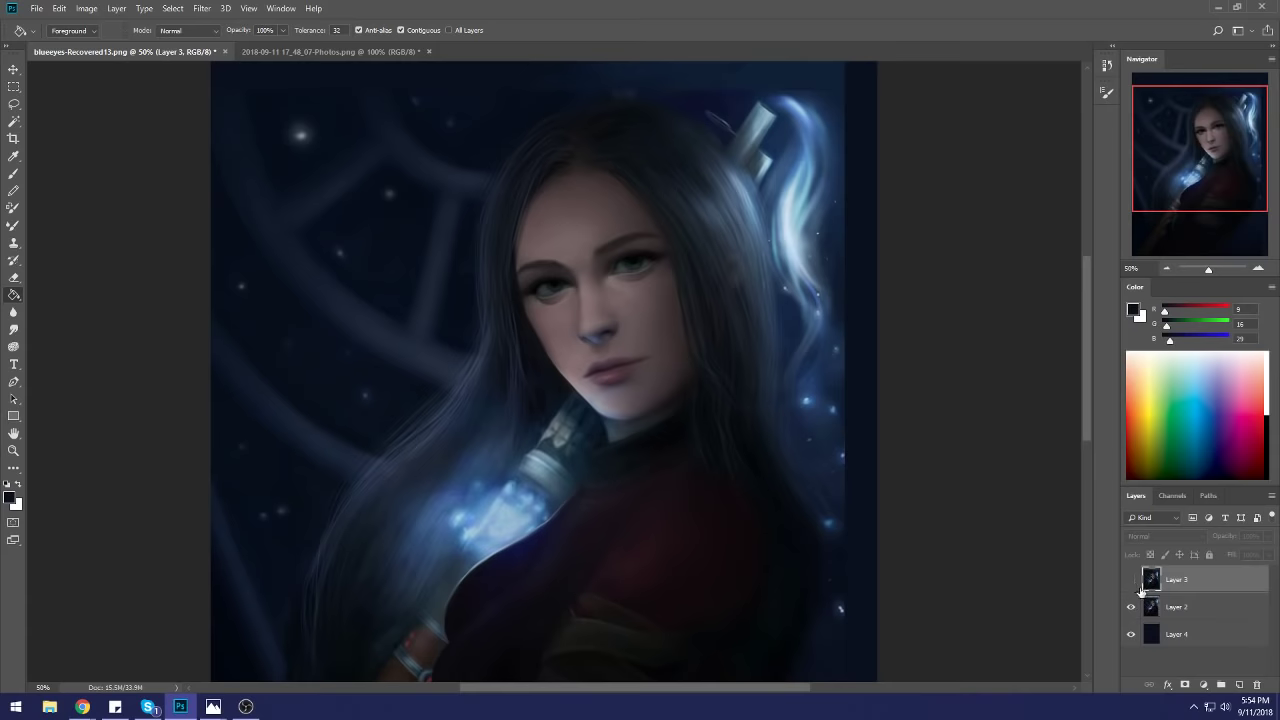
left_click(1131, 581)
left_click(1131, 581)
left_click(1170, 612)
left_click(1131, 581)
left_click(1131, 581)
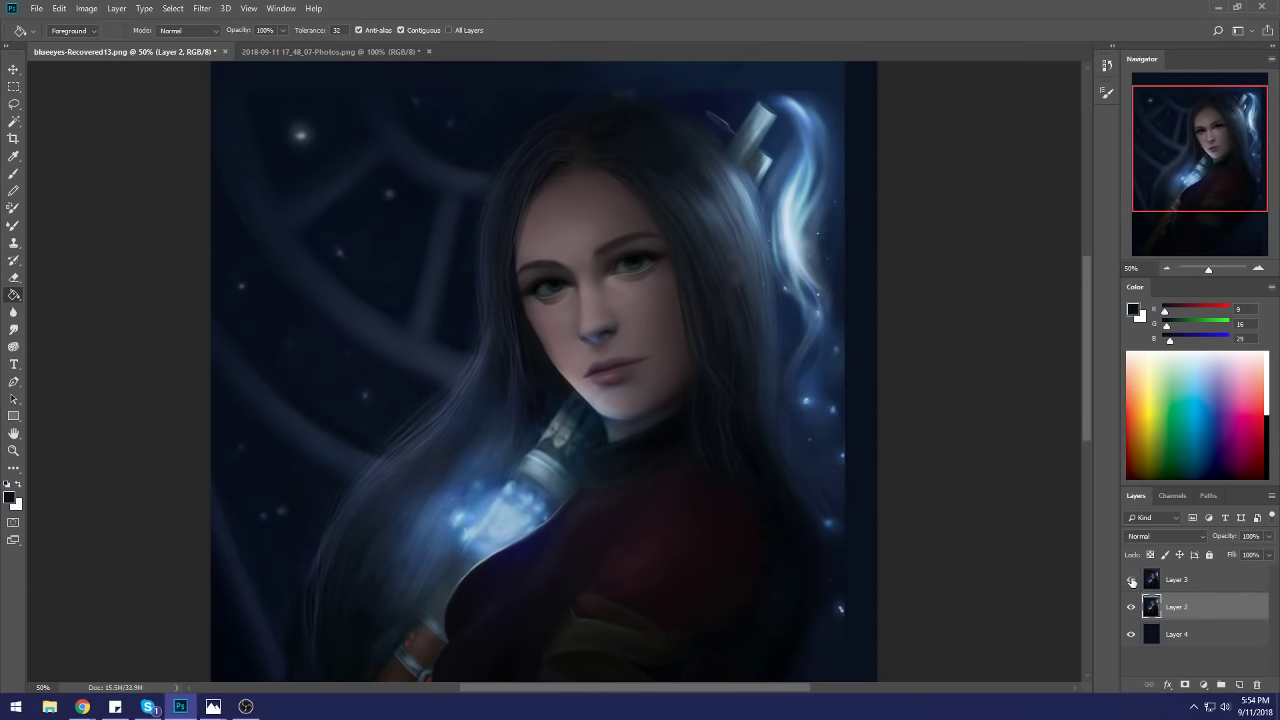
left_click(1131, 581)
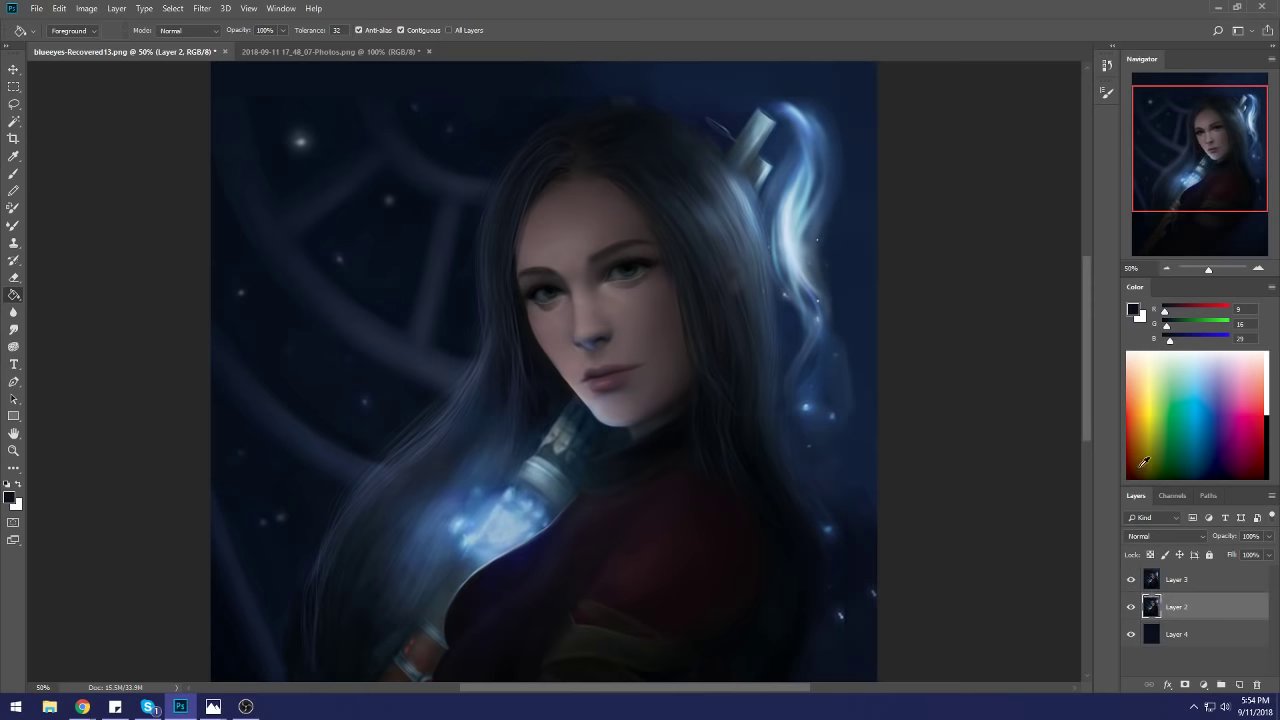
Step: Keep comparing with and without Layer 3, then zoom out and restore the window beside the reference render
key("v")
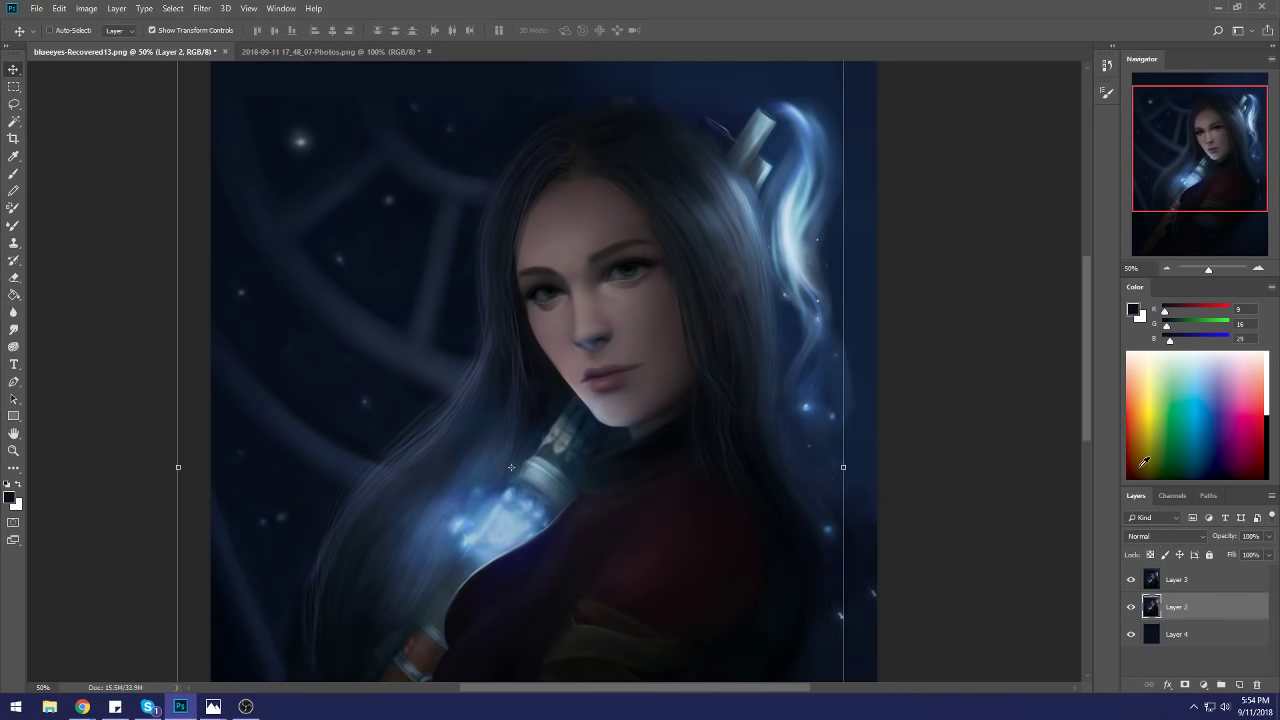
left_click(1131, 581)
left_click(1131, 580)
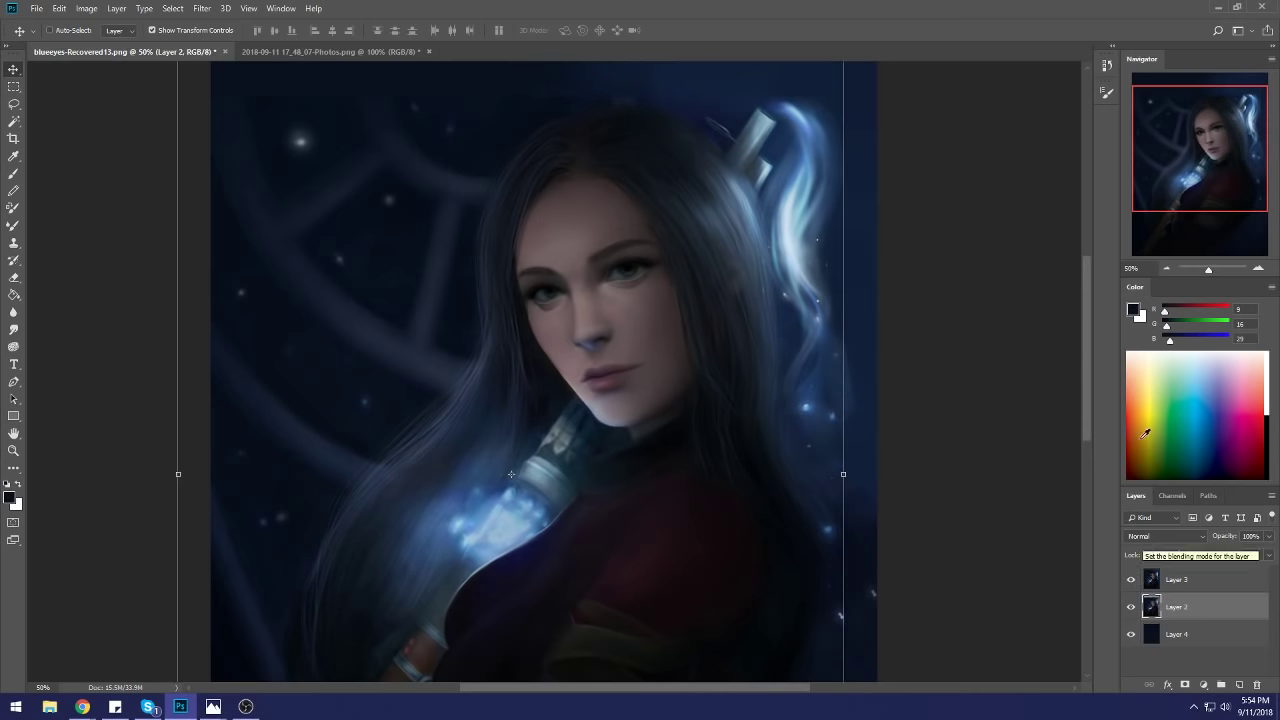
key("b")
left_click(1131, 580)
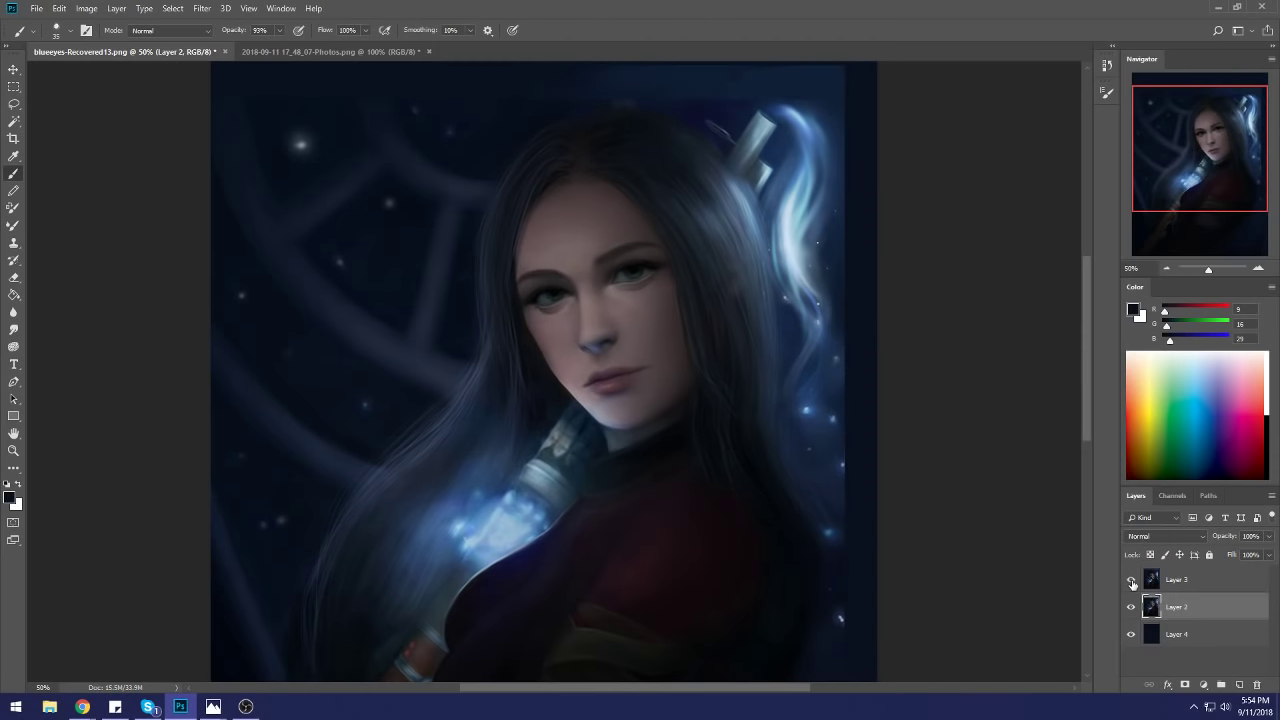
left_click(1131, 580)
left_click(1131, 580)
left_click(1131, 580)
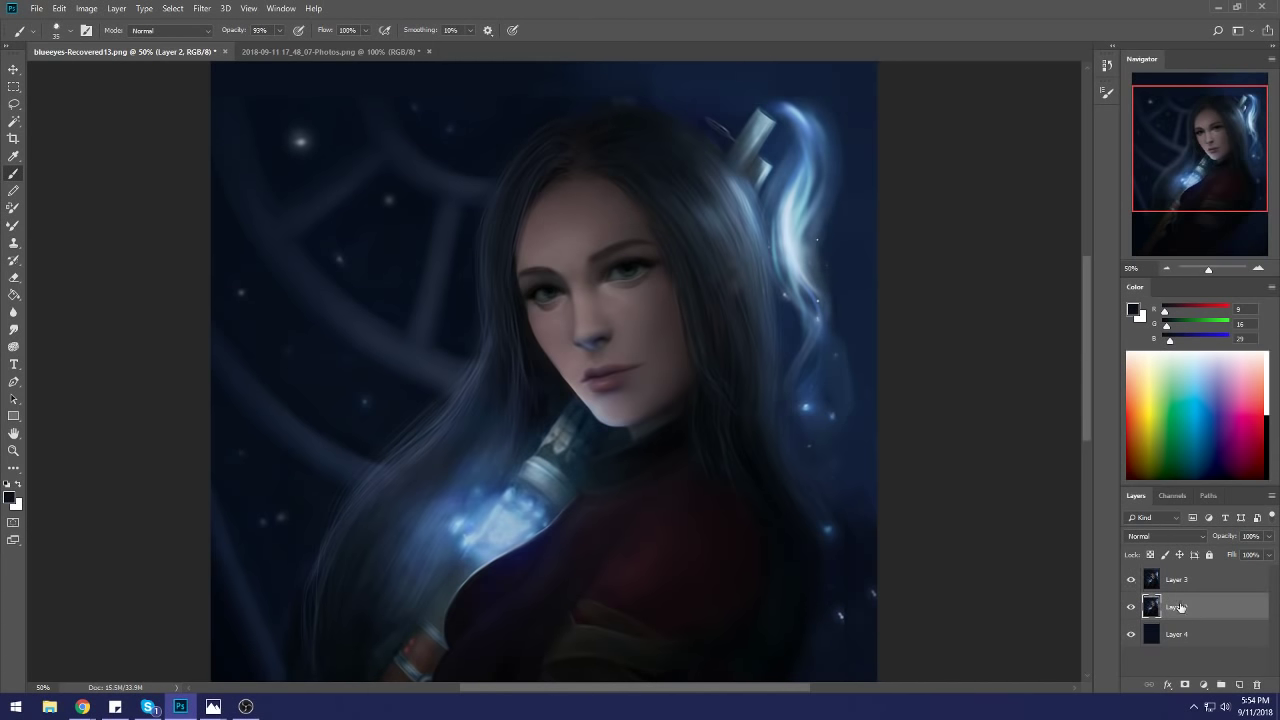
key("v")
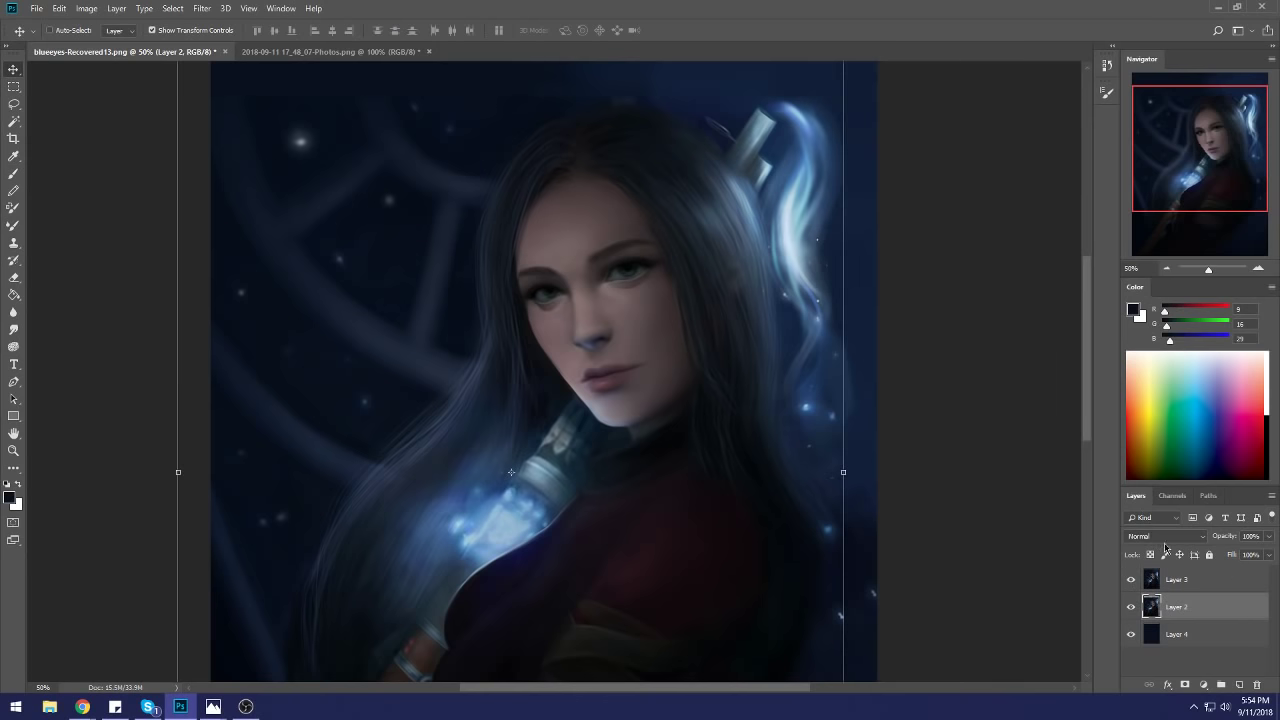
left_click(1132, 580)
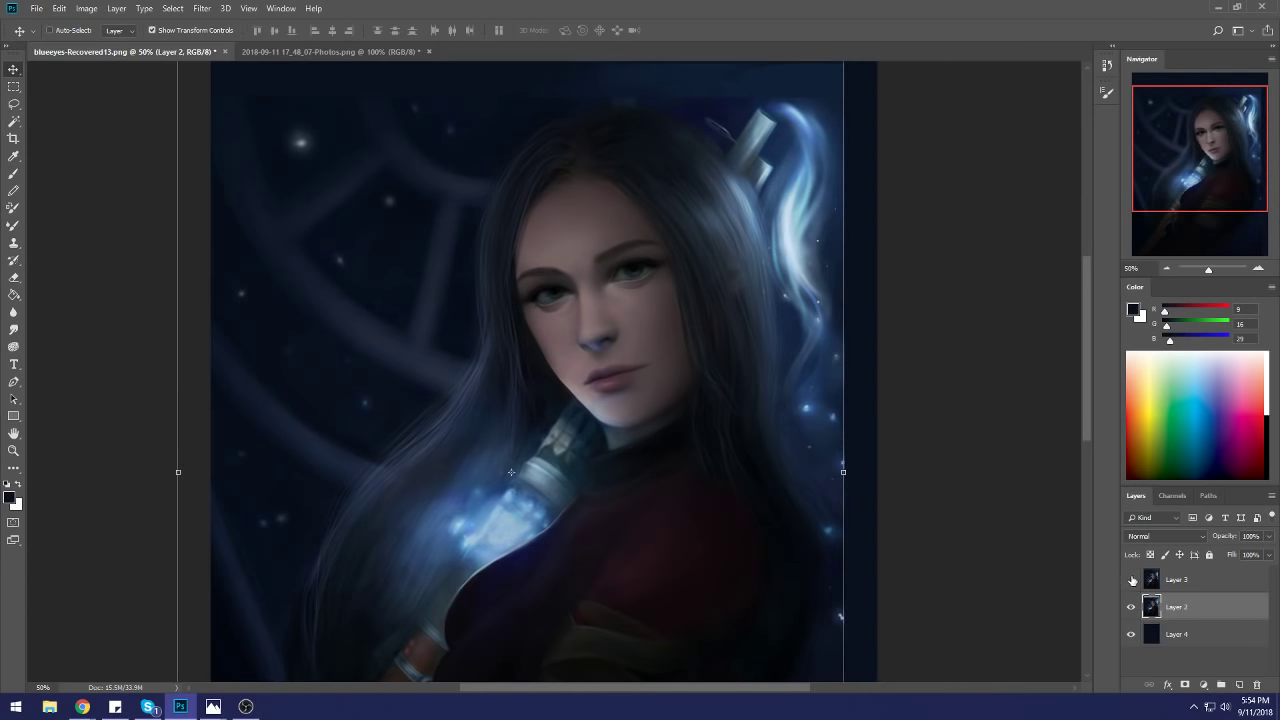
key("b")
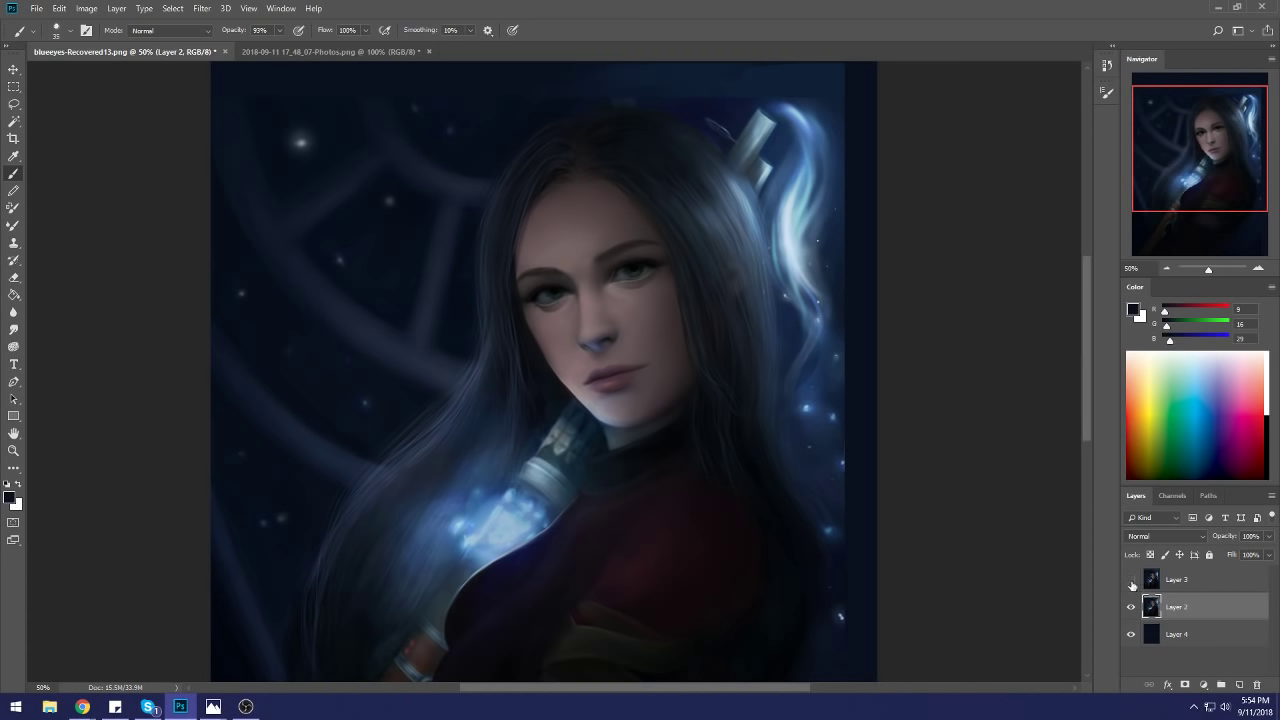
left_click(1132, 581)
left_click(1132, 582)
left_click(1132, 582)
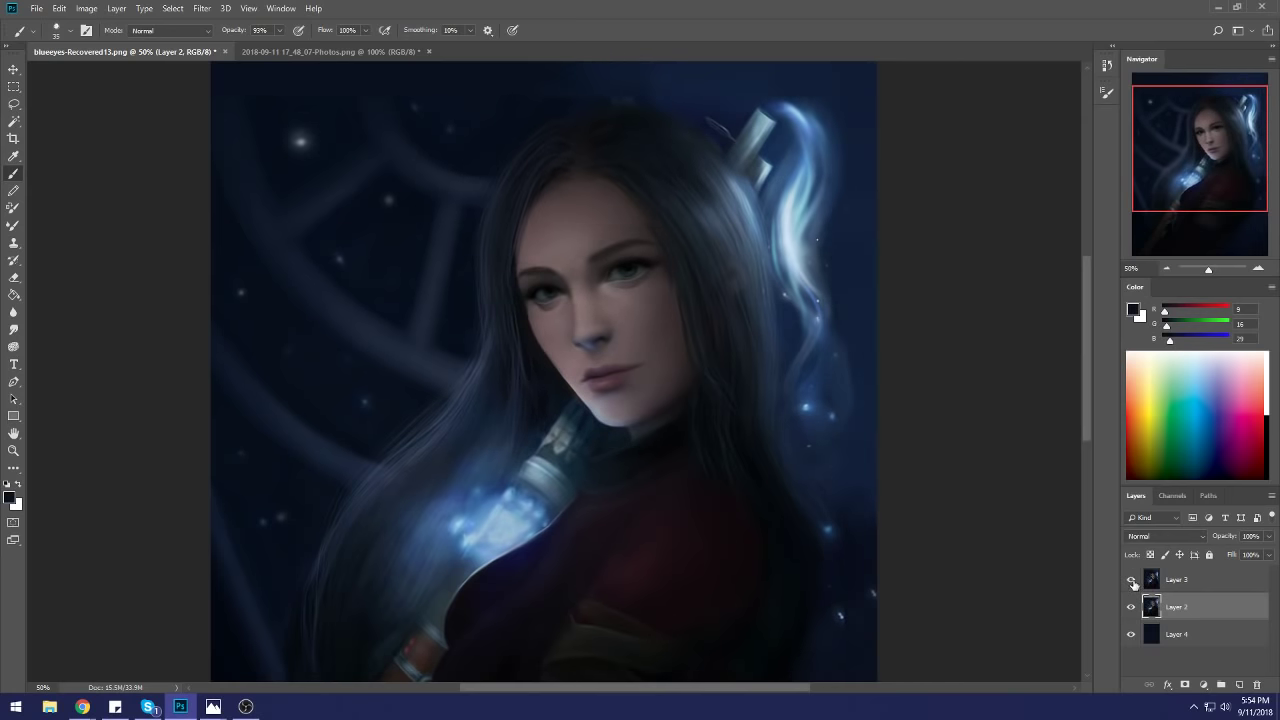
left_click(1132, 582)
left_click(1133, 582)
key("ctrl+minus")
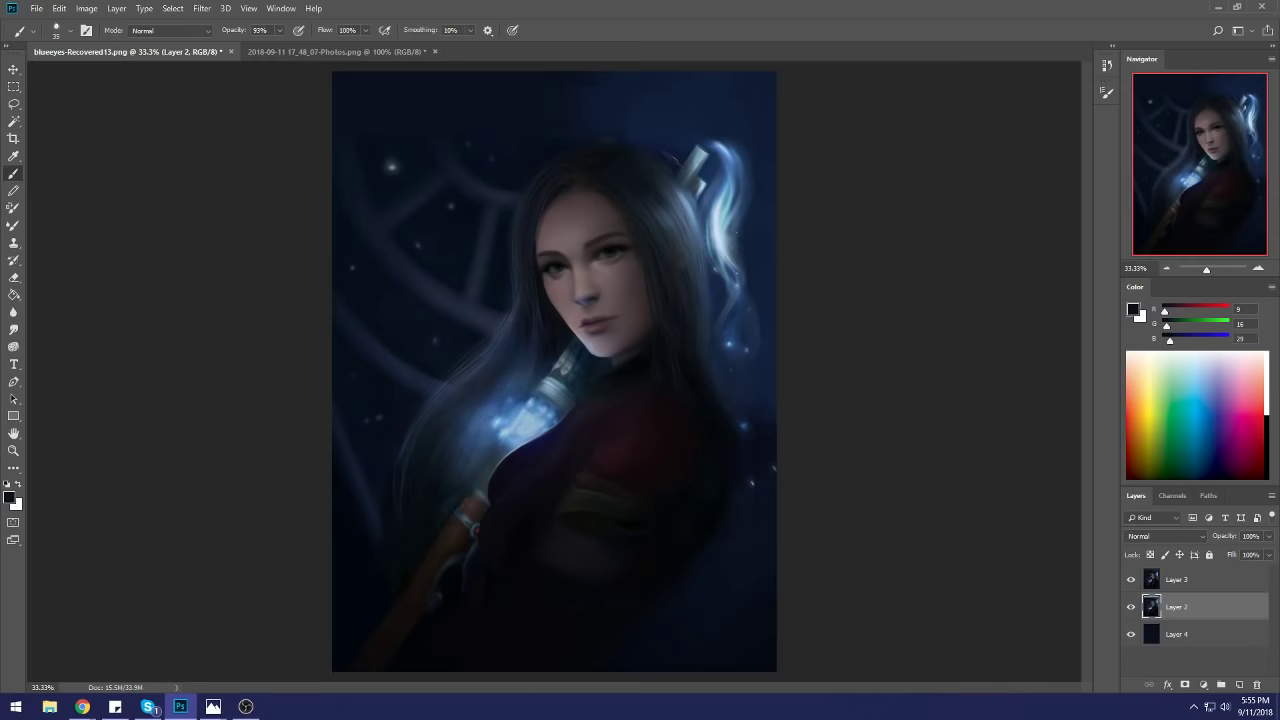
double_click(717, 14)
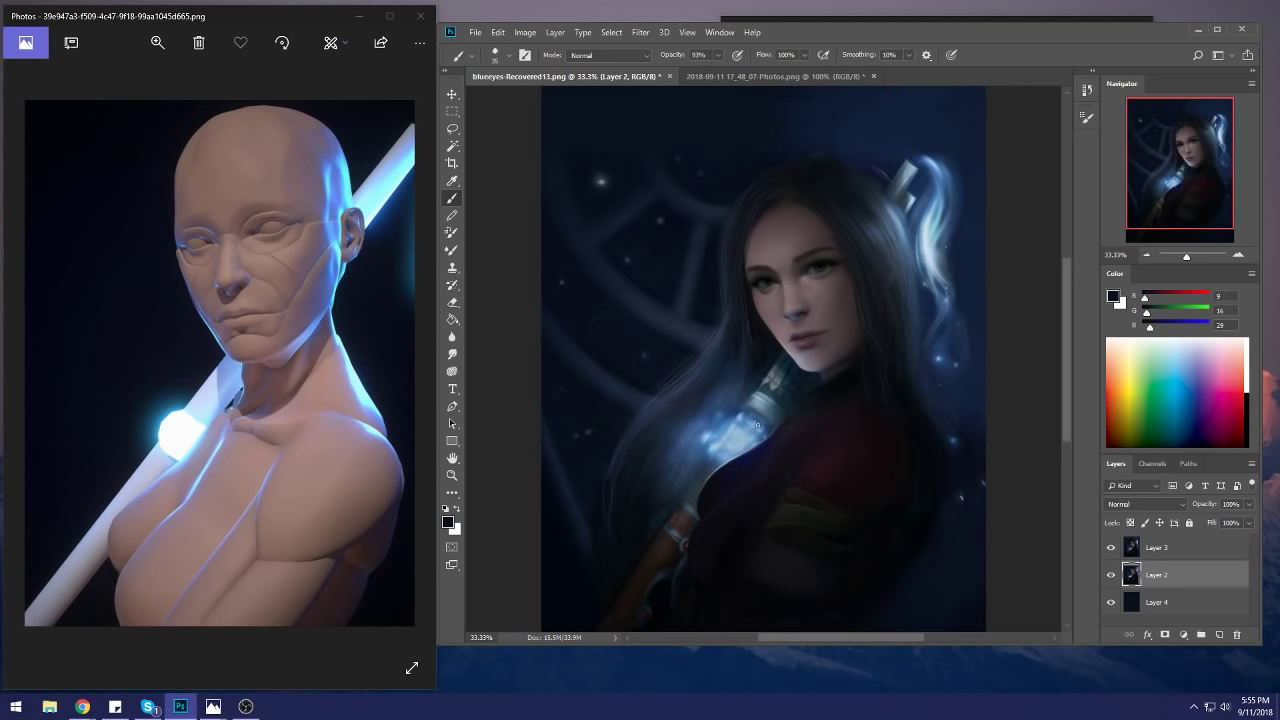
Step: Hide Layer 3, sample the sword's light blue, and sketch a geometric shape in the upper-left background
left_click(1112, 548)
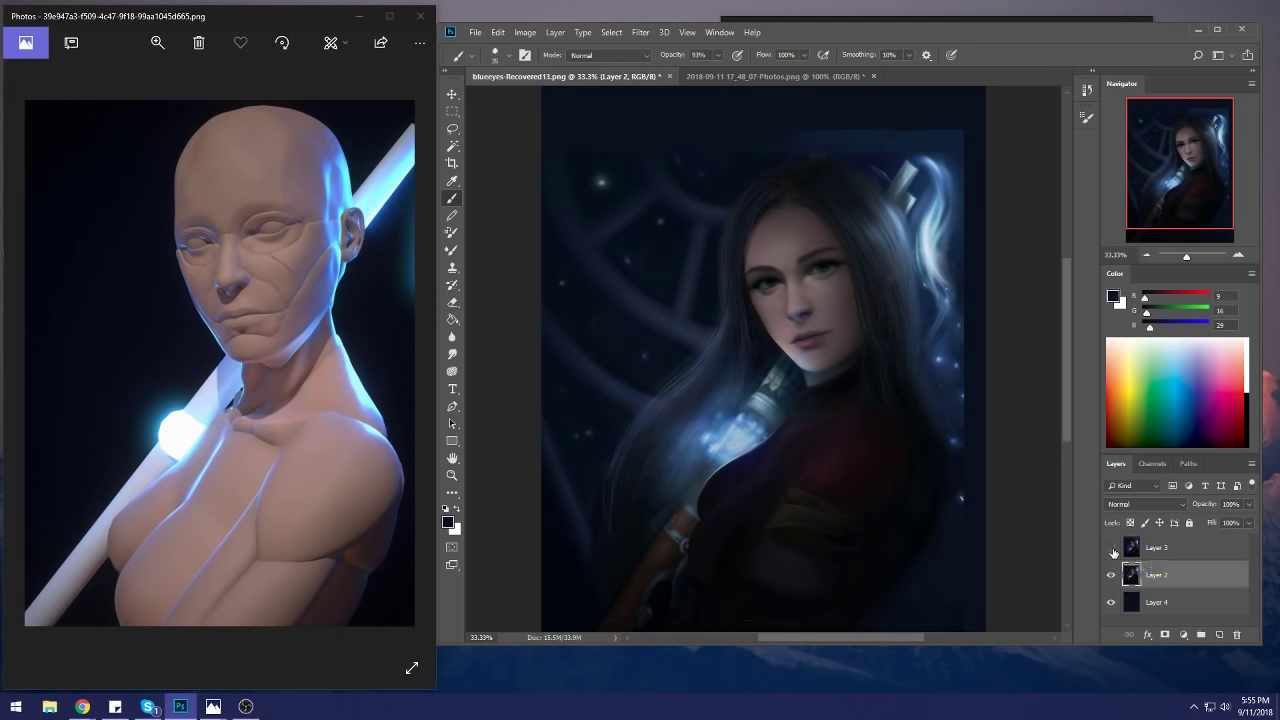
left_click(752, 441, "alt")
mouse_move(585, 195)
left_mouse_down()
mouse_move(678, 156)
mouse_move(760, 152)
mouse_move(690, 205)
mouse_move(566, 210)
mouse_move(578, 245)
left_mouse_up()
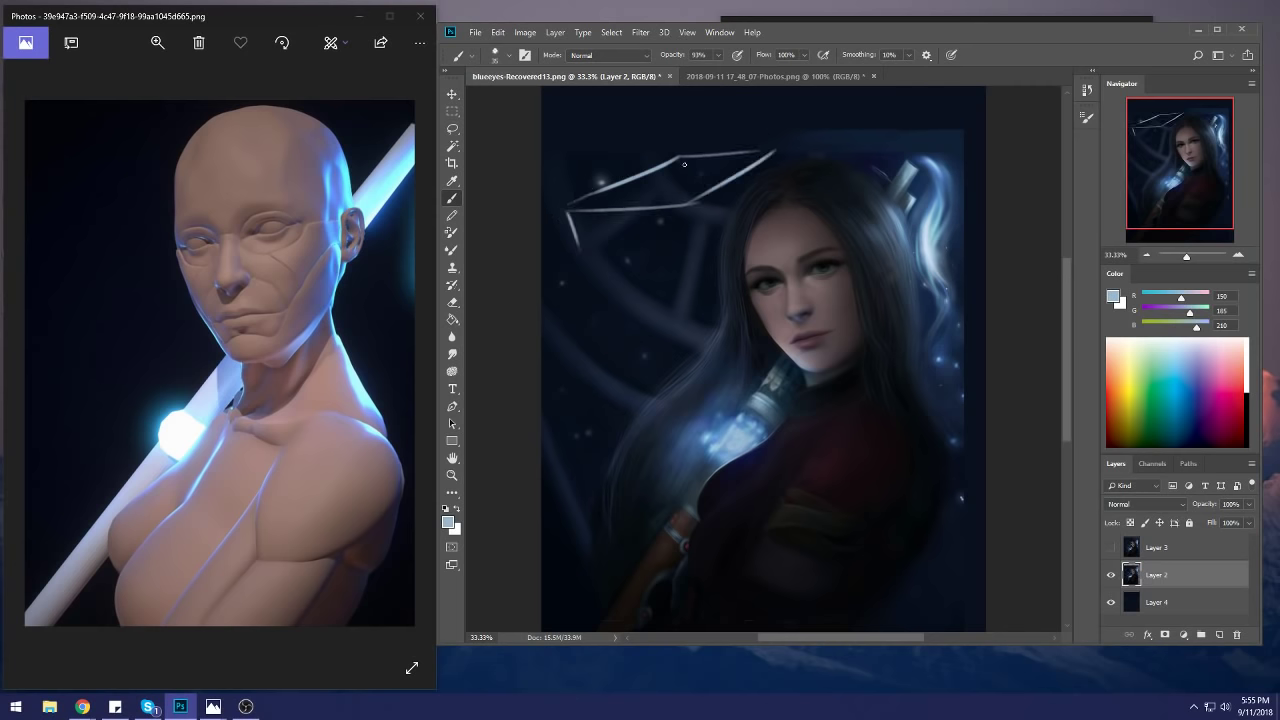
mouse_move(679, 157)
left_mouse_down()
mouse_move(687, 214)
mouse_move(703, 240)
left_mouse_up()
mouse_move(769, 150)
left_mouse_down()
mouse_move(668, 207)
mouse_move(646, 203)
mouse_move(670, 172)
left_mouse_up()
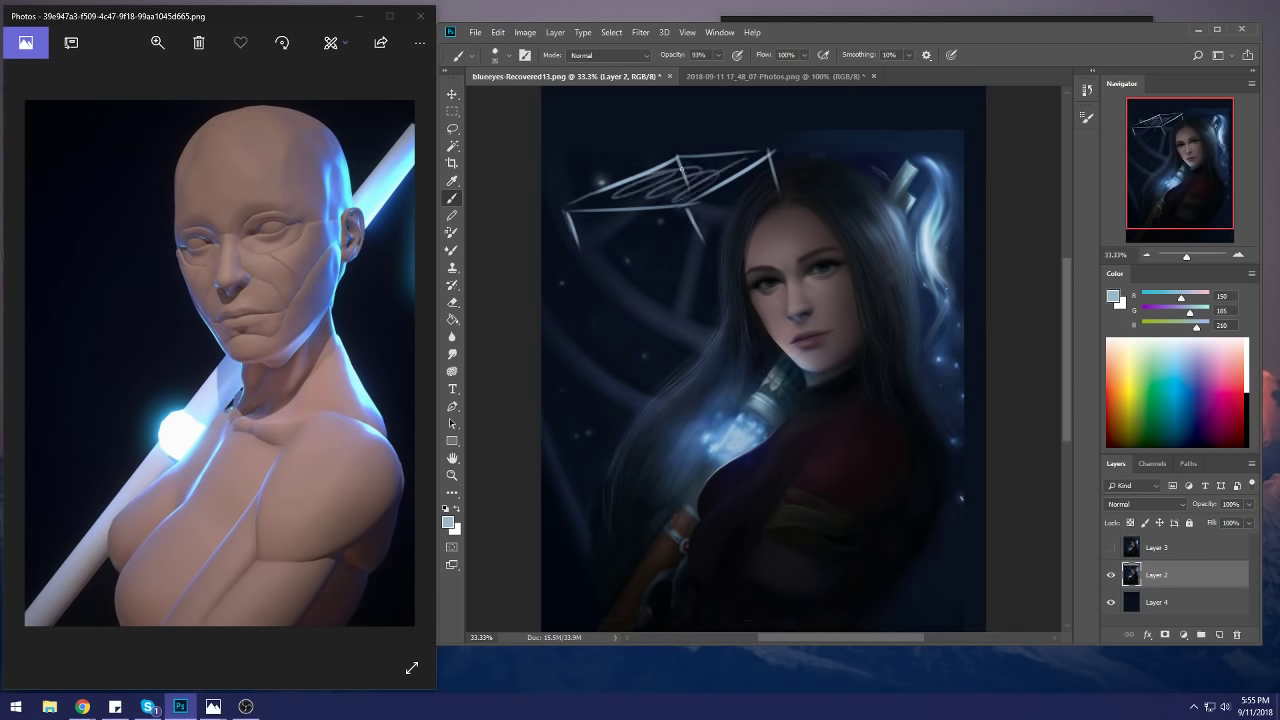
left_click_drag(775, 160, 778, 190)
left_click_drag(690, 212, 703, 240)
left_click_drag(566, 209, 577, 228)
left_click_drag(566, 314, 580, 352)
Step: Sketch a second, lower band of connected light-blue lines
left_click_drag(665, 270, 677, 301)
left_click_drag(568, 318, 664, 342)
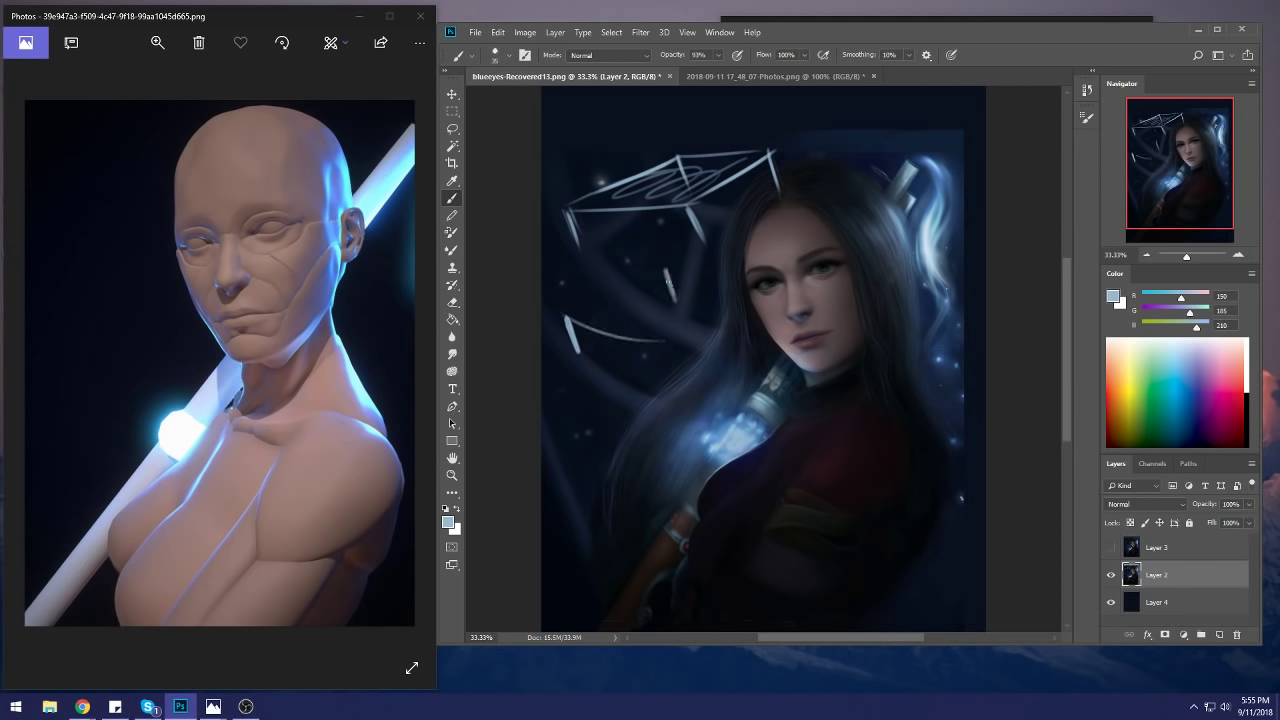
left_click_drag(662, 272, 728, 290)
left_click_drag(584, 308, 662, 272)
left_click_drag(741, 287, 668, 338)
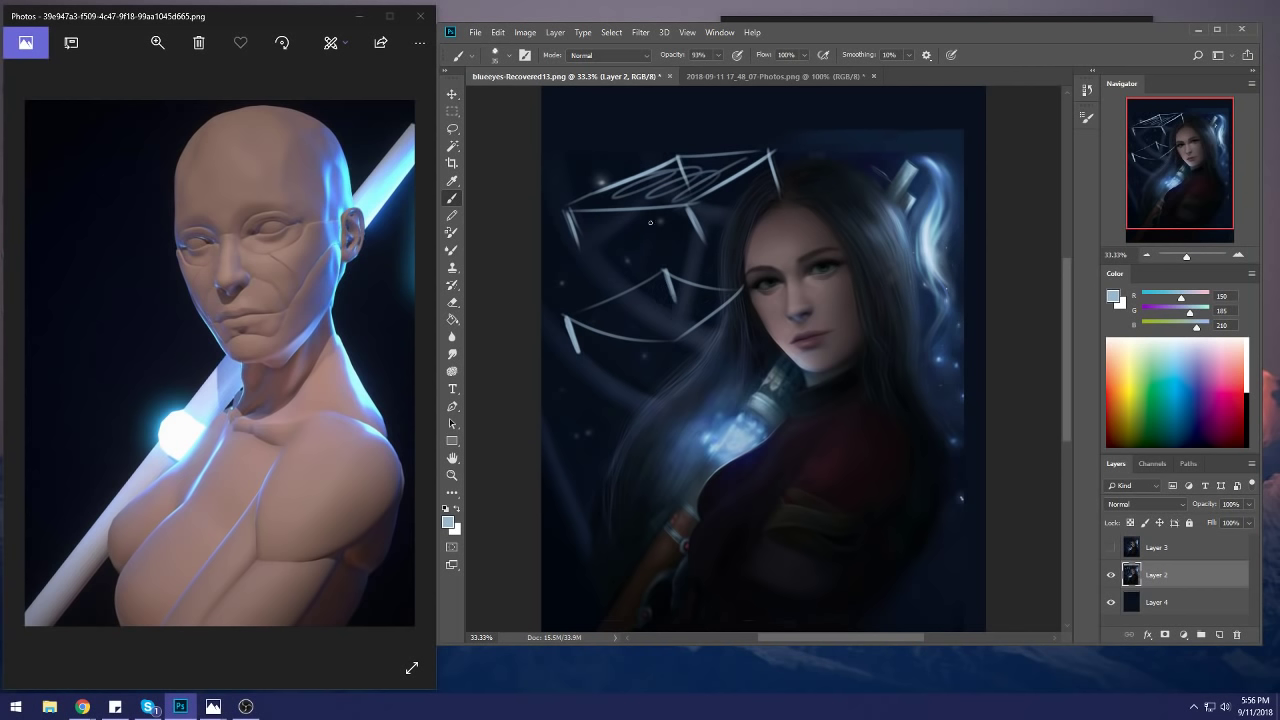
left_click_drag(664, 320, 677, 350)
mouse_move(563, 316)
left_mouse_down()
mouse_move(666, 322)
mouse_move(741, 305)
mouse_move(732, 265)
mouse_move(673, 297)
mouse_move(737, 291)
left_mouse_up()
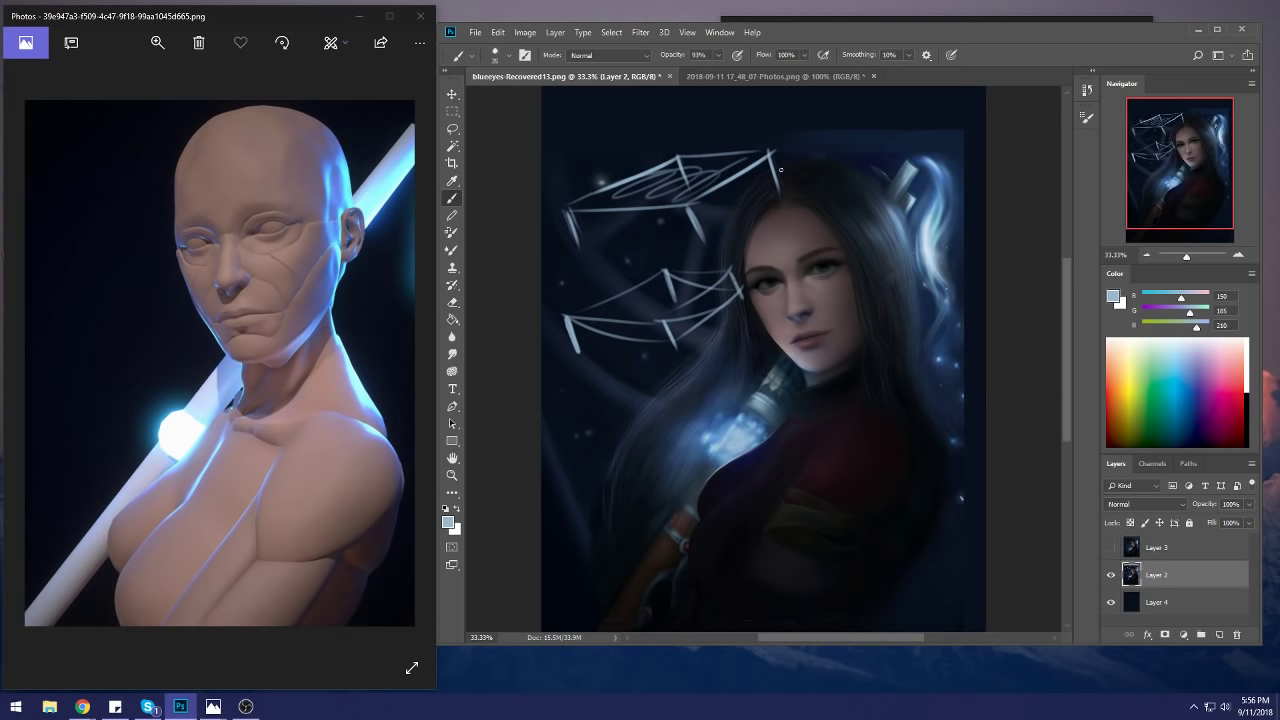
Step: Brighten the vertical sketch lines, then step back in History to undo the strokes
left_click_drag(774, 162, 778, 182)
left_click_drag(688, 207, 705, 238)
left_click_drag(566, 210, 579, 238)
left_click_drag(676, 158, 684, 182)
left_click_drag(567, 223, 577, 241)
left_click_drag(669, 191, 675, 206)
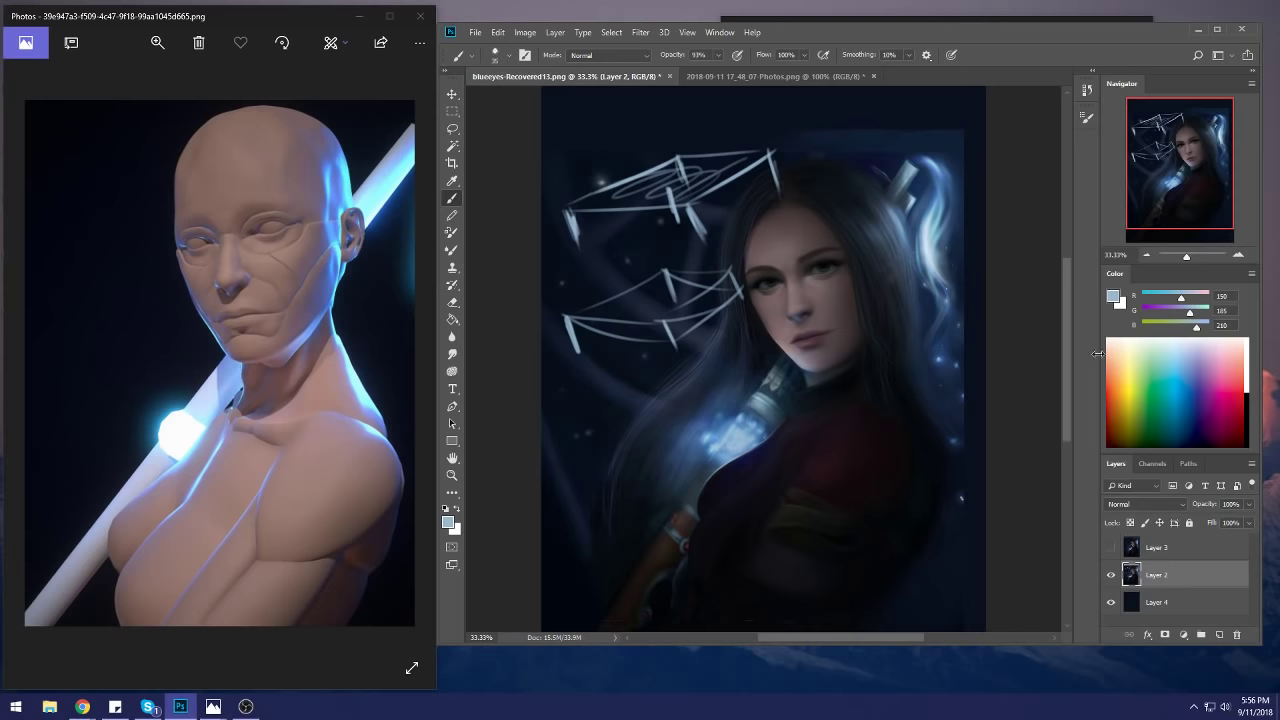
left_click(1087, 90)
mouse_move(1002, 392)
left_mouse_down()
mouse_move(990, 292)
mouse_move(1000, 150)
mouse_move(1007, 326)
mouse_move(1014, 185)
mouse_move(992, 124)
left_mouse_up()
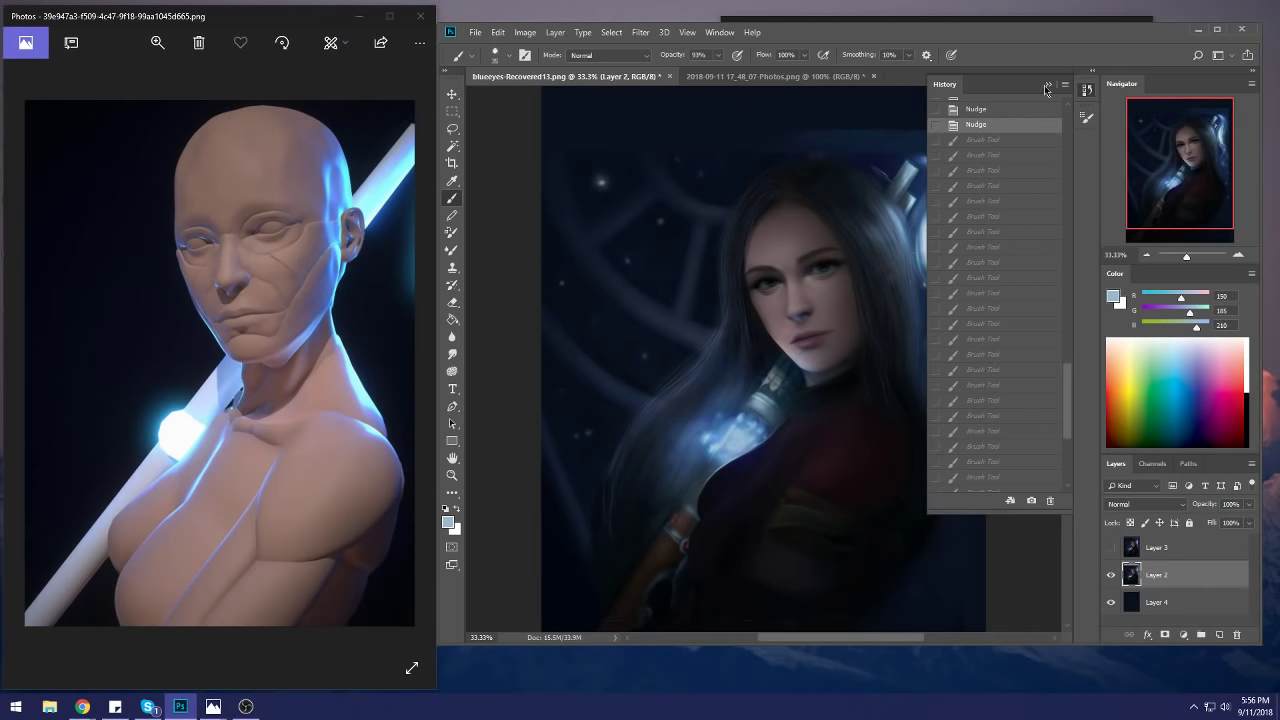
Step: Undo the last stroke and toggle Layer 3 off and on to compare
left_click(1050, 85)
left_click(1111, 548)
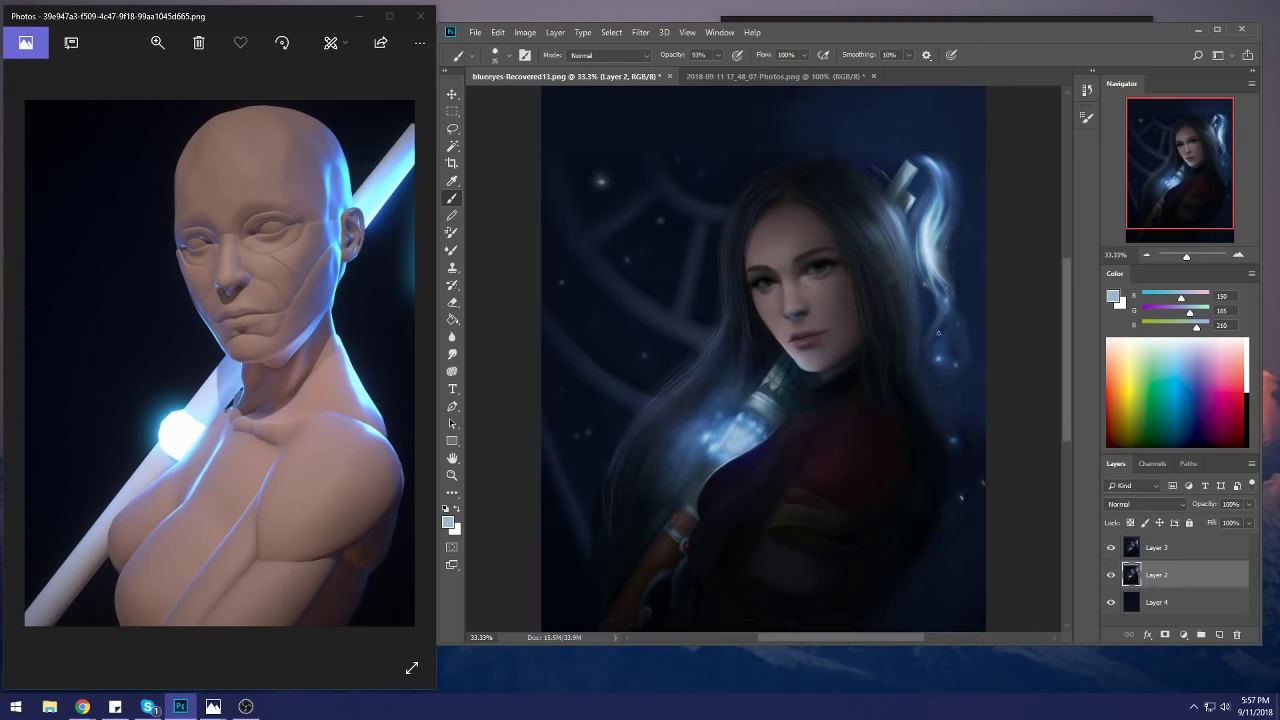
left_click(1111, 548)
left_click(1111, 548)
Step: Choose a 100 px soft brush, add a new layer above Layer 3, and enlarge the brush
right_click(1005, 332)
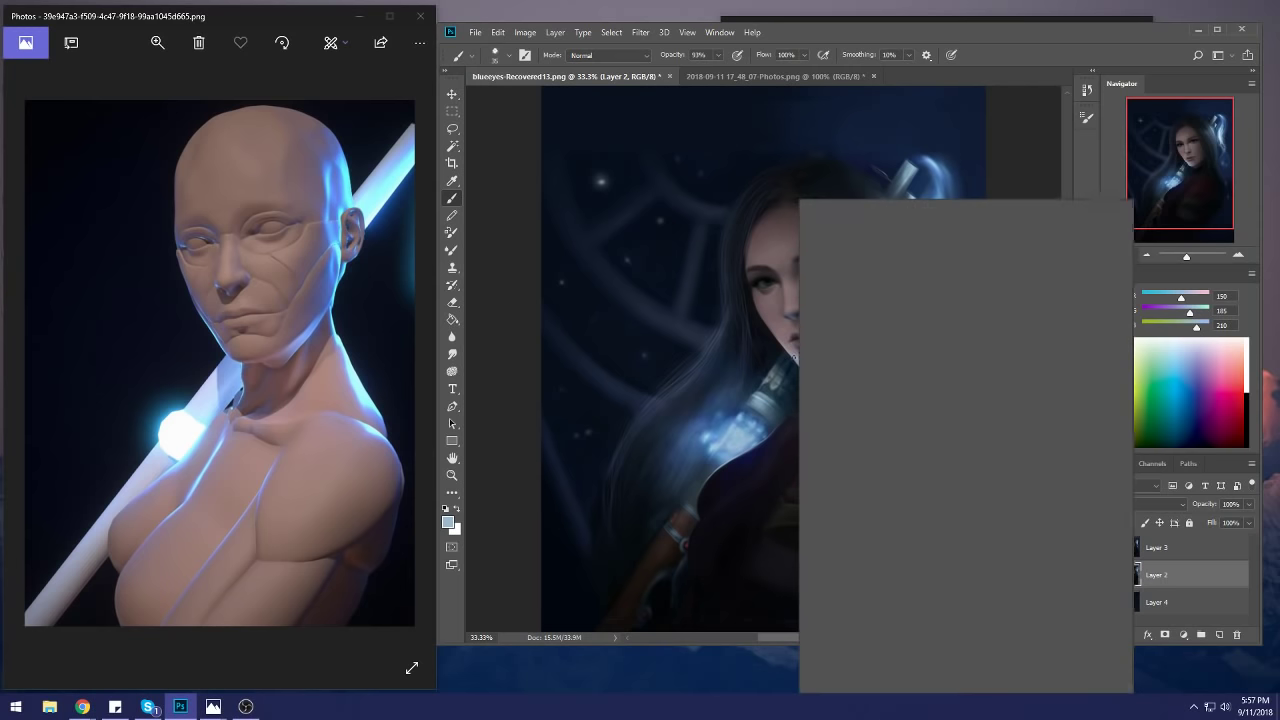
left_click(918, 360)
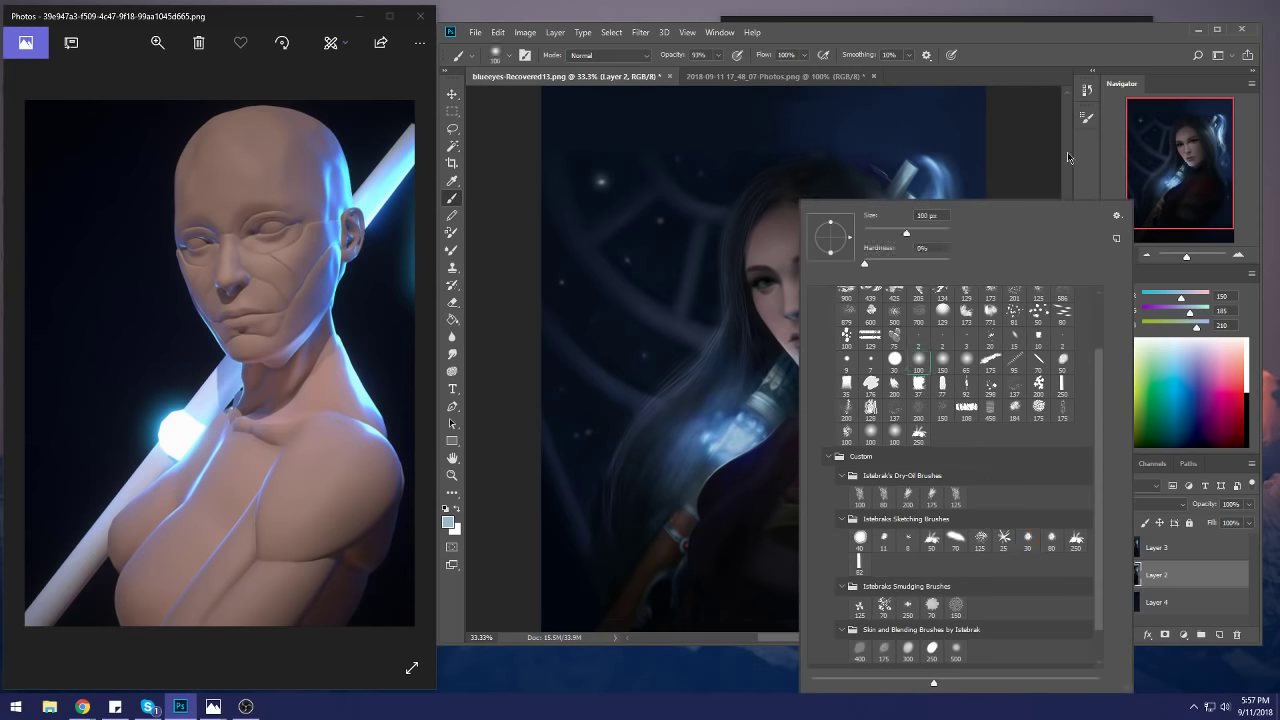
left_click(1105, 375)
left_click(1160, 547)
left_click(1219, 634)
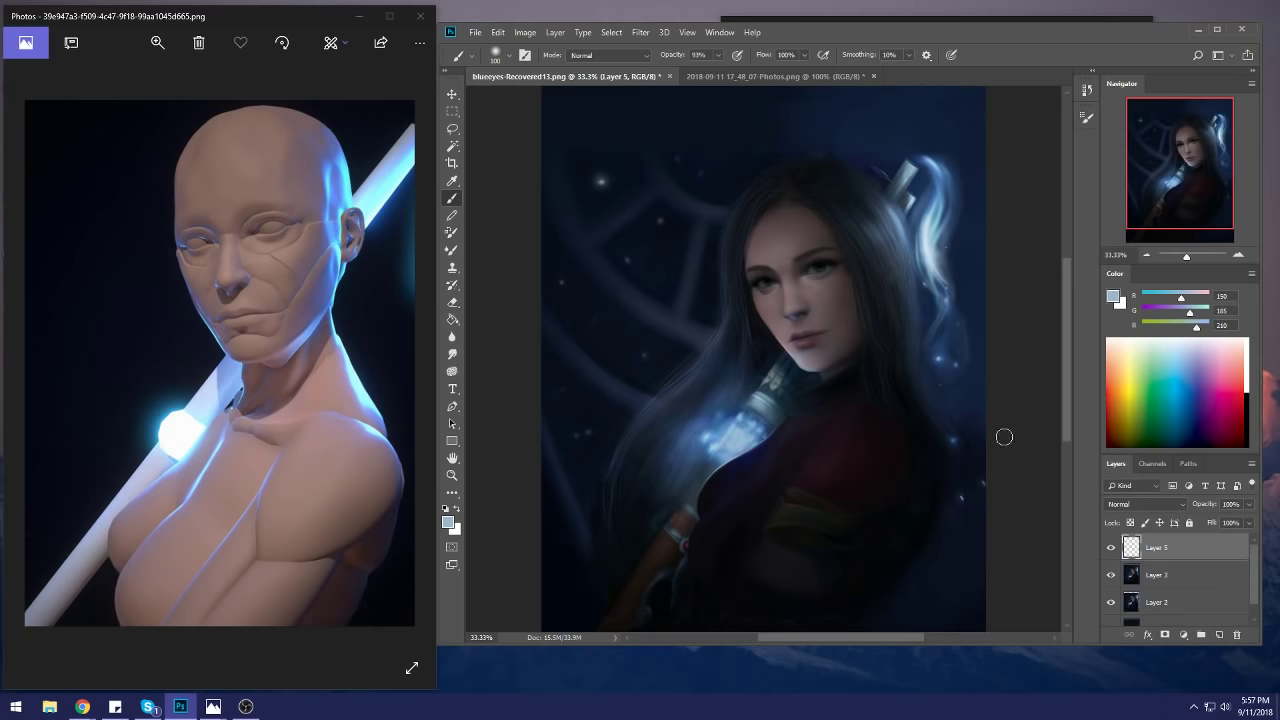
key("bracketright")
key("bracketright")
key("bracketright")
key("bracketright")
key("bracketright")
key("bracketright")
key("bracketright")
key("bracketright")
Step: Sample a blue, then a slightly darker blue, from the sword glow, and try the Smudge and Text tools
left_click(748, 428, "alt")
left_click(744, 433, "alt")
left_click(456, 357)
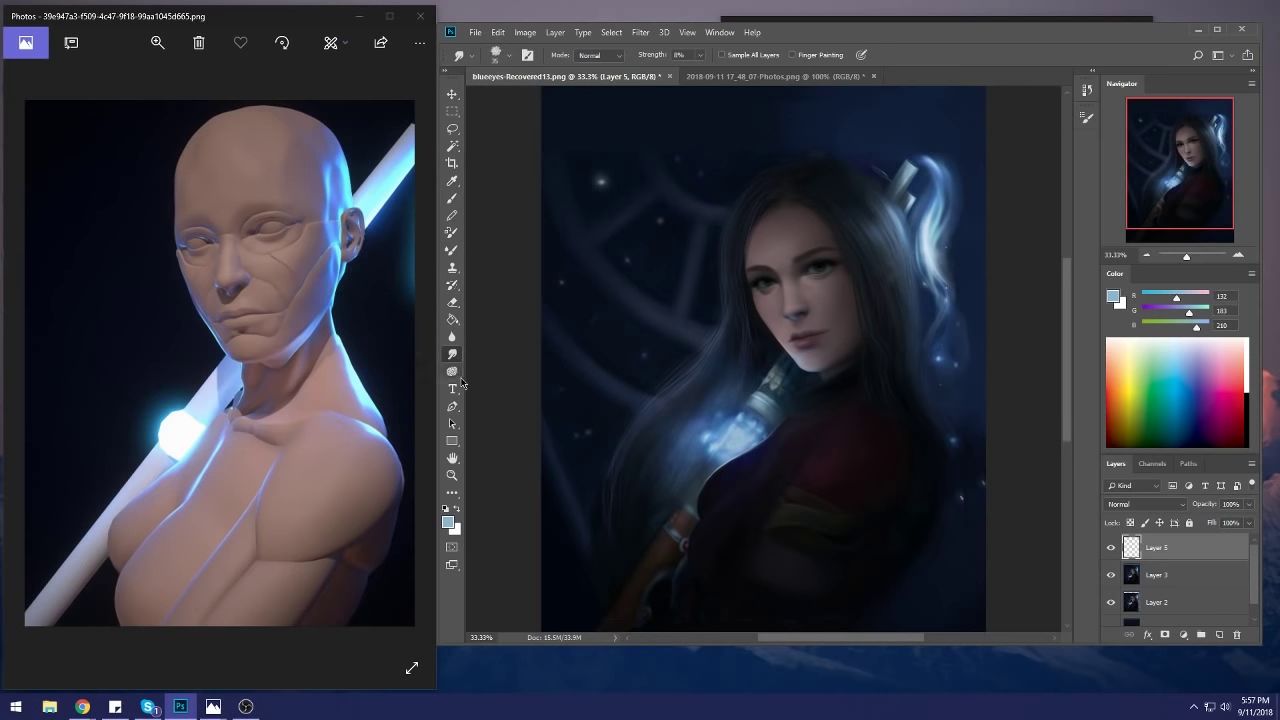
left_click(453, 390)
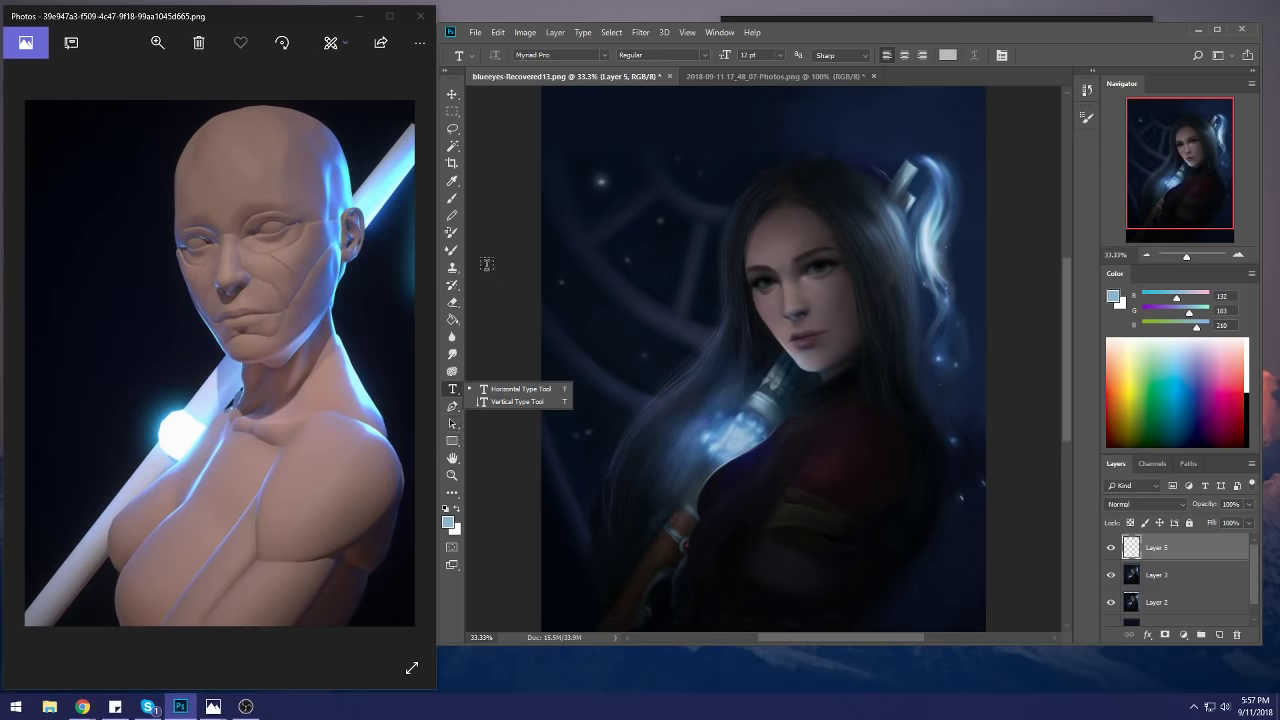
Step: Set the brush blend mode to Color Dodge, undoing a test dab on the shoulder
key("b")
left_click(605, 56)
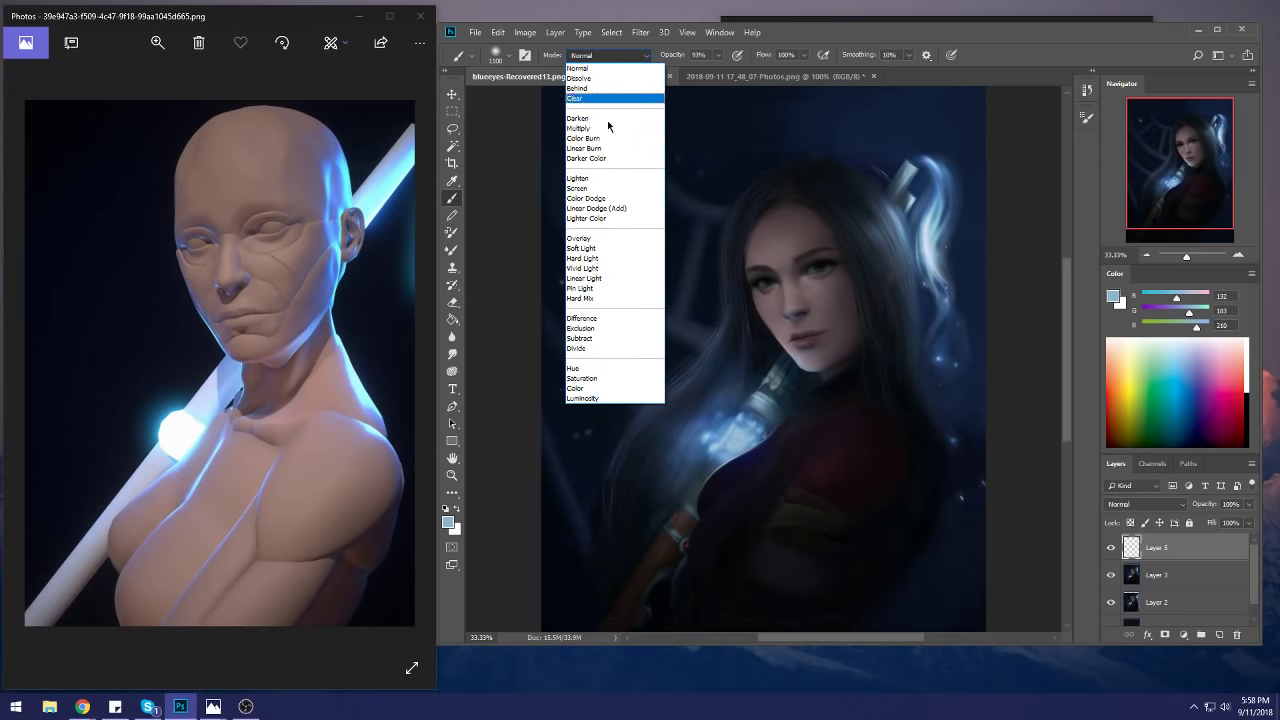
left_click(588, 198)
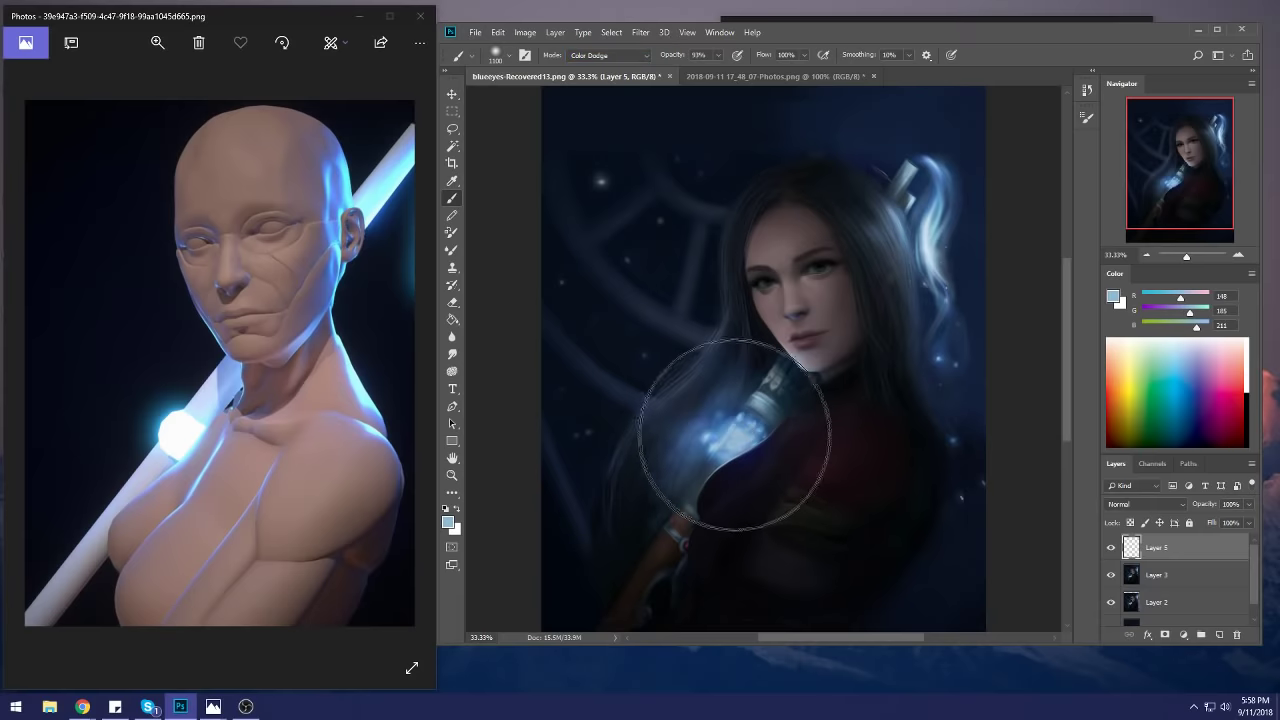
left_click(734, 433)
key("ctrl+z")
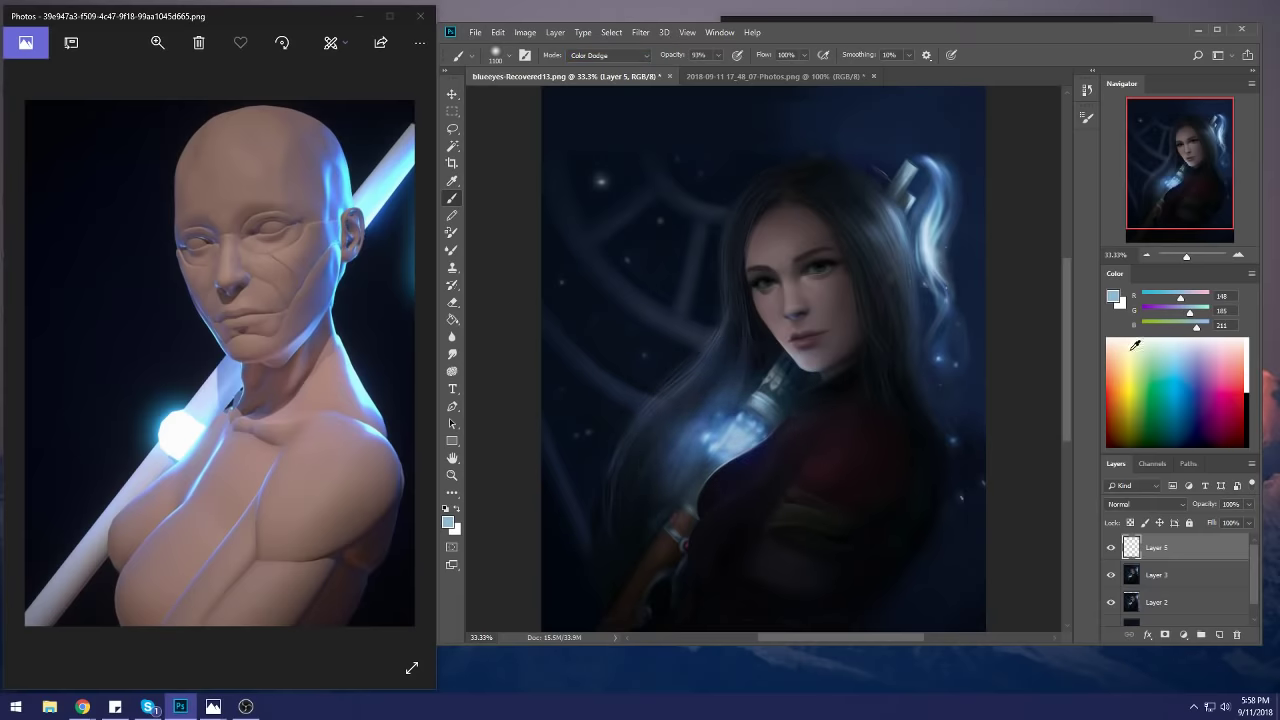
Step: Merge Layer 5 down into Layer 3 and brighten the shoulder glow at 35% opacity
right_click(1164, 557)
left_click(1135, 390)
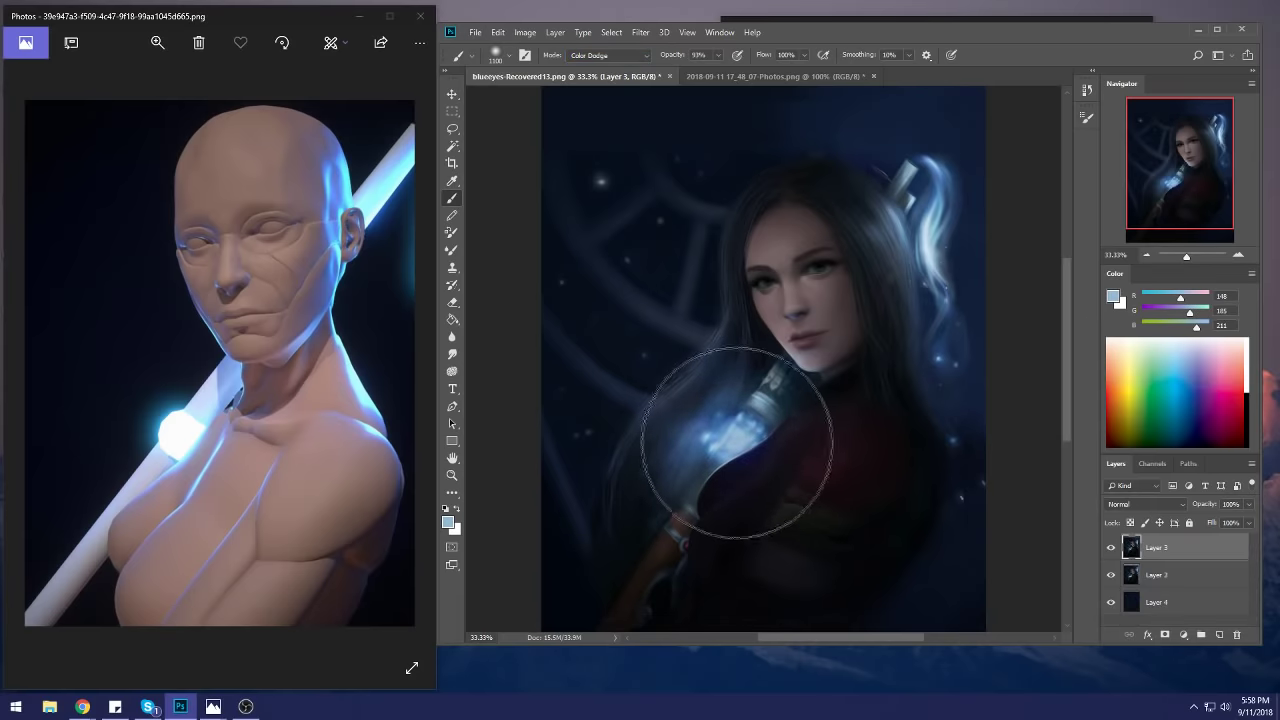
left_click_drag(718, 55, 682, 70)
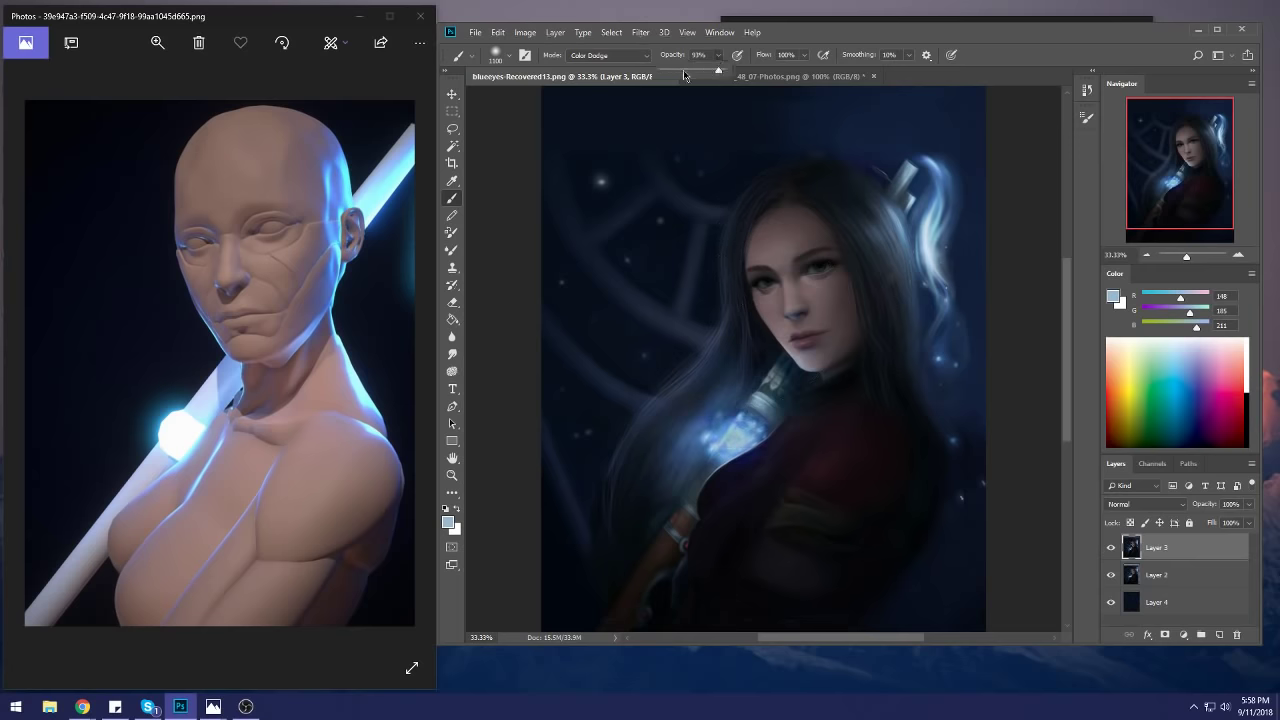
mouse_move(747, 433)
left_mouse_down()
mouse_move(811, 380)
mouse_move(729, 434)
mouse_move(769, 406)
mouse_move(744, 436)
mouse_move(825, 410)
mouse_move(737, 409)
left_mouse_up()
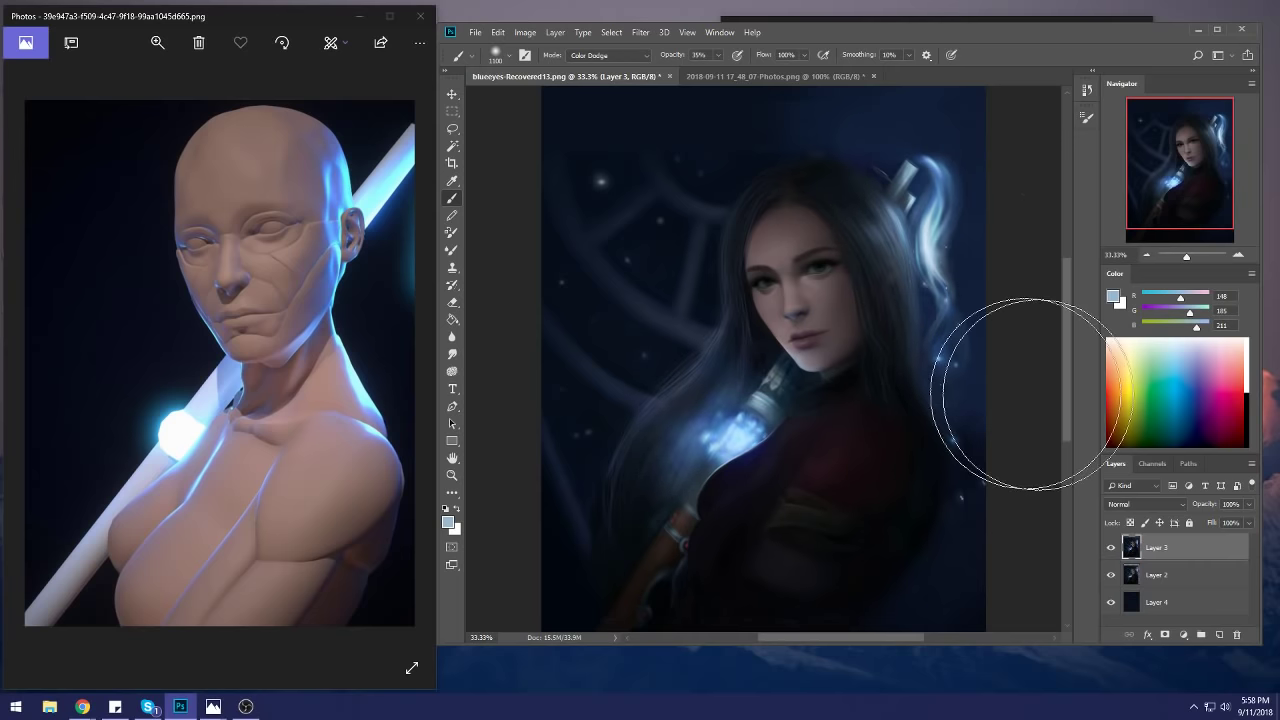
Step: On a new layer, paint faint blue glow around the chin with glow-sampled colours at 400 px, then 200 px
left_click(1218, 637)
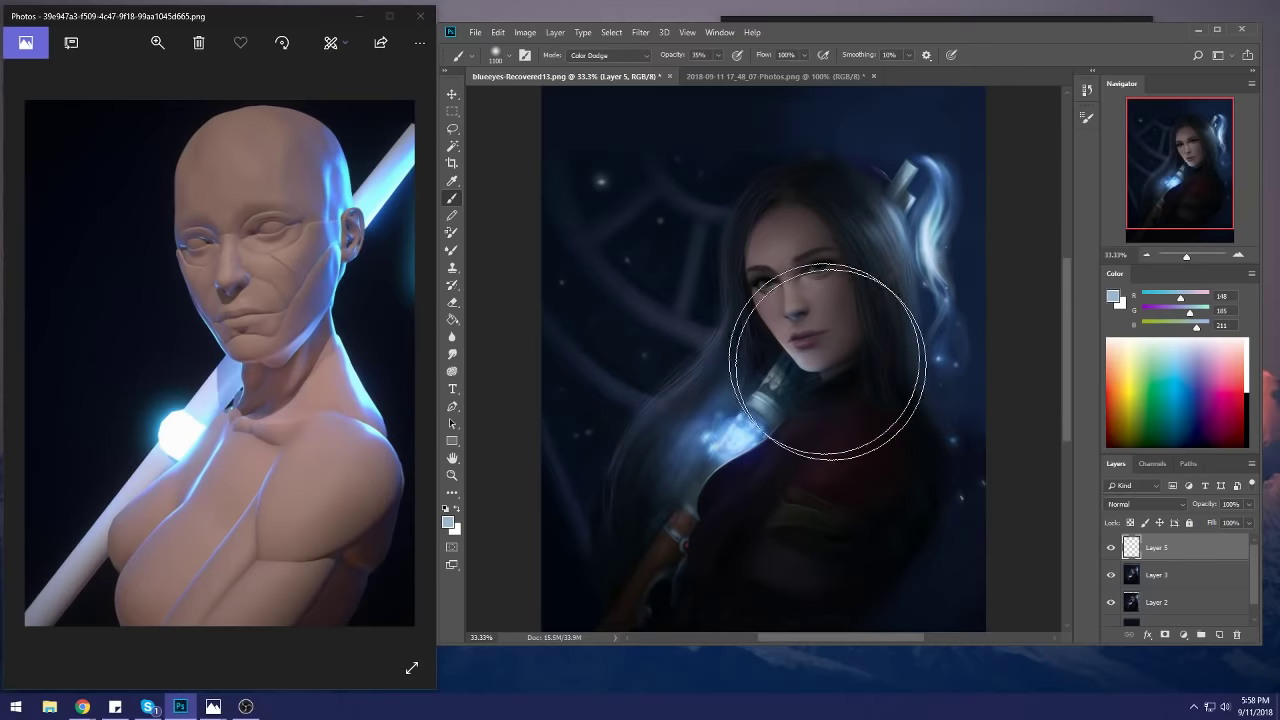
left_click(740, 440, "alt")
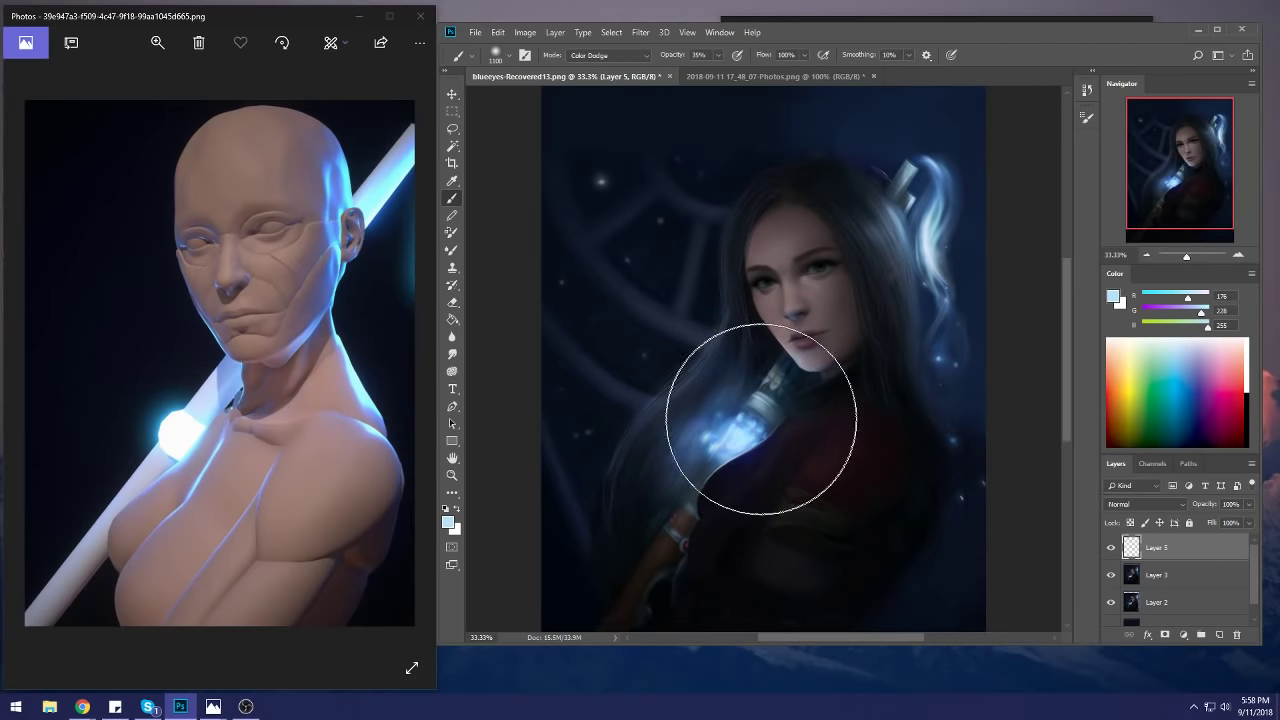
left_click(749, 429, "alt")
key("bracketleft")
key("bracketleft")
key("bracketleft")
key("bracketleft")
key("bracketleft")
key("bracketleft")
key("bracketleft")
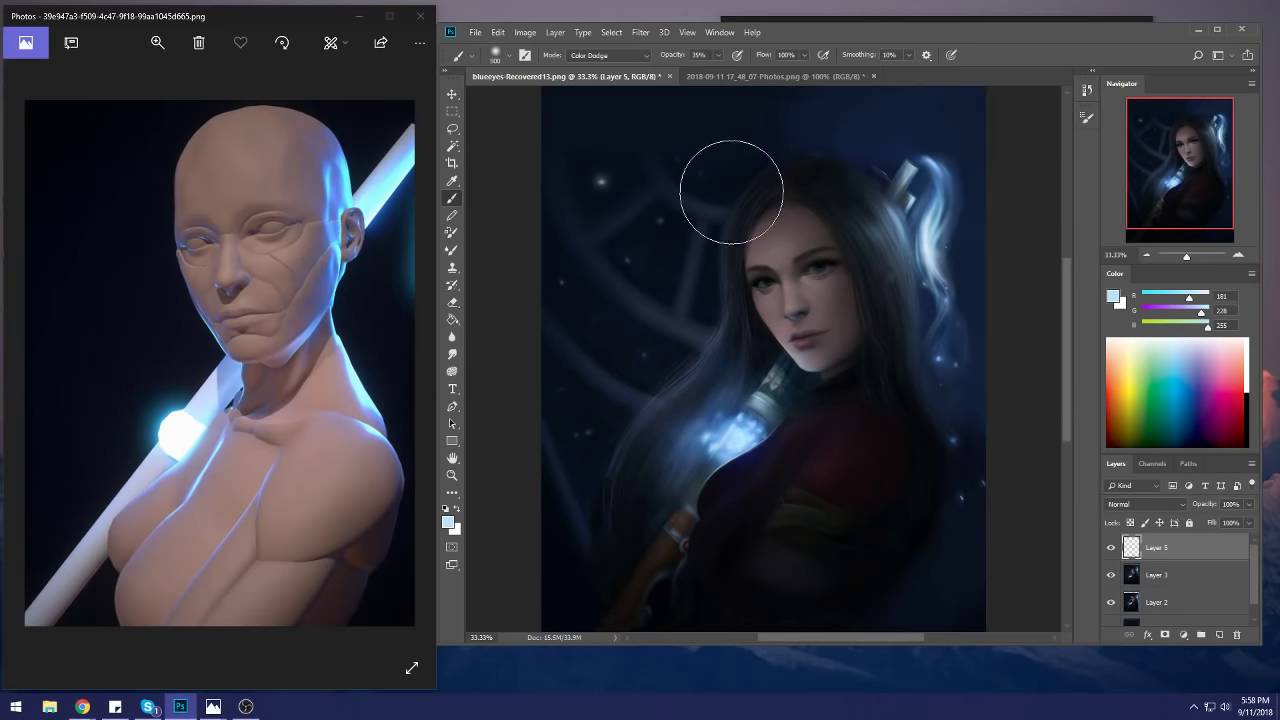
mouse_move(797, 368)
left_mouse_down()
mouse_move(789, 360)
mouse_move(803, 378)
mouse_move(783, 347)
left_mouse_up()
key("bracketleft")
key("bracketleft")
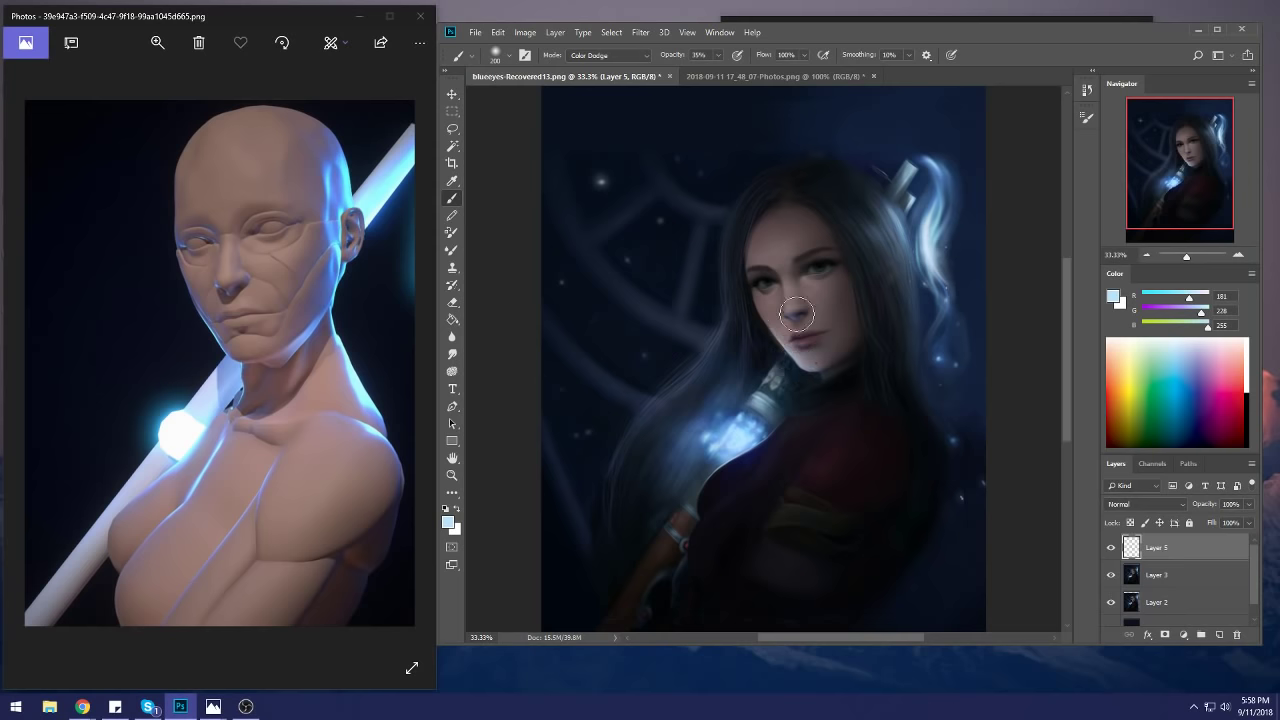
left_click(756, 430, "alt")
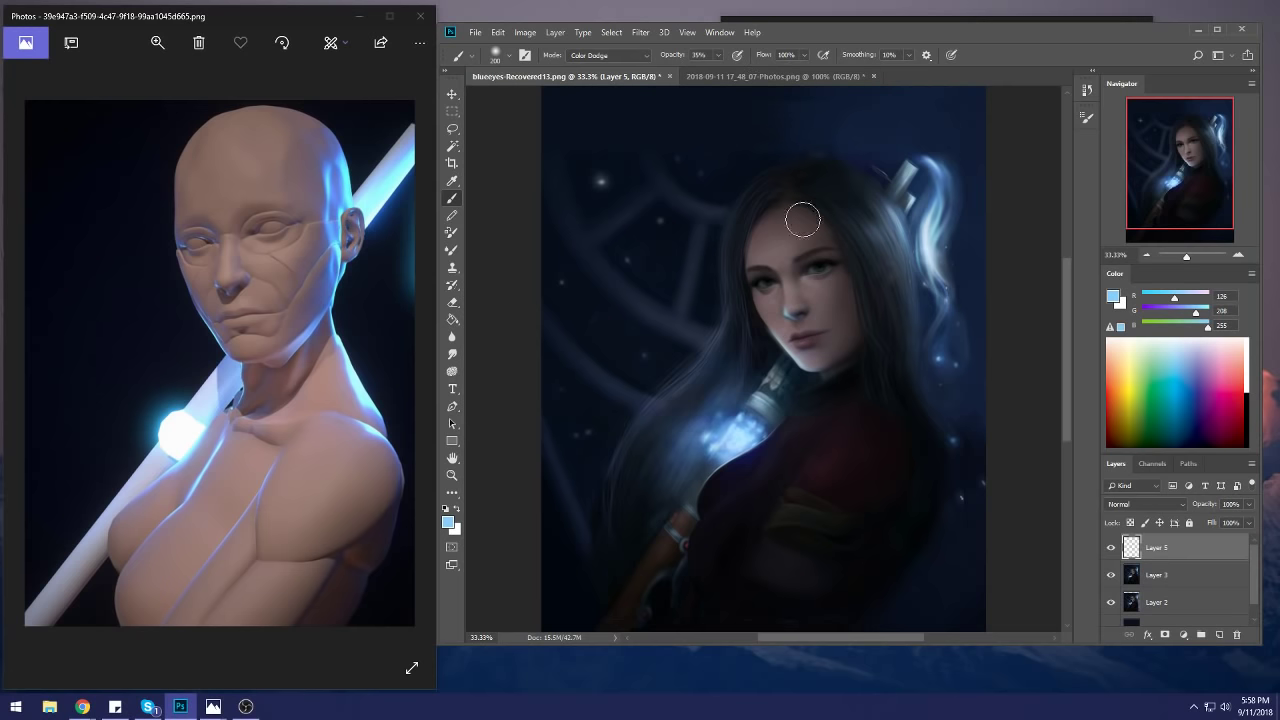
Step: Try a paler blue in the Color Picker, cancel it, and set the brush to 300 px
left_click(1113, 297)
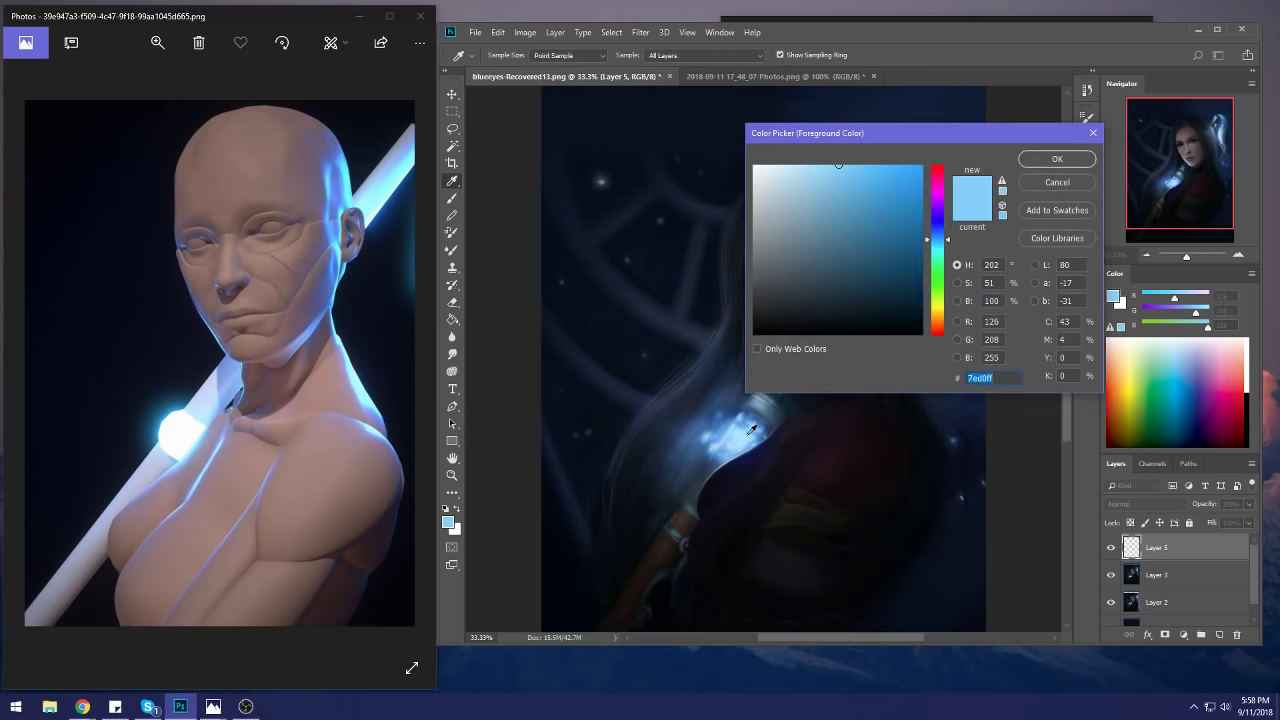
left_click_drag(798, 168, 790, 165)
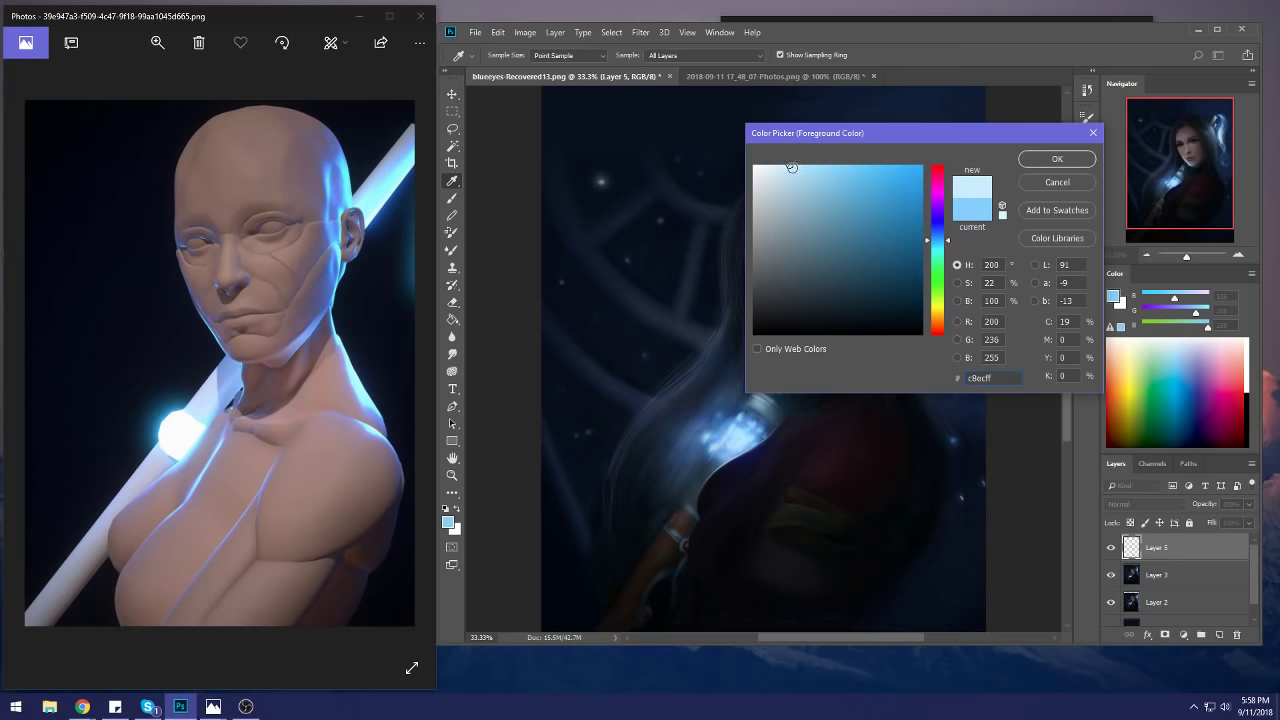
left_click(747, 425)
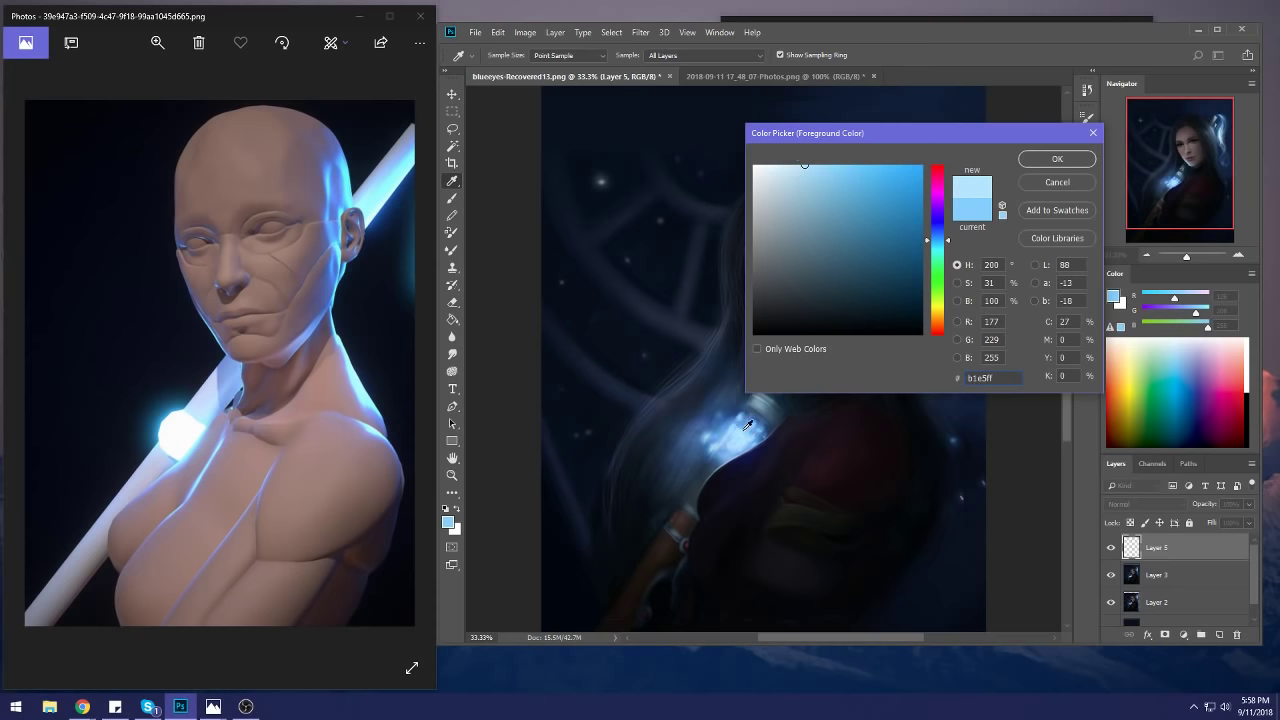
left_click(1057, 182)
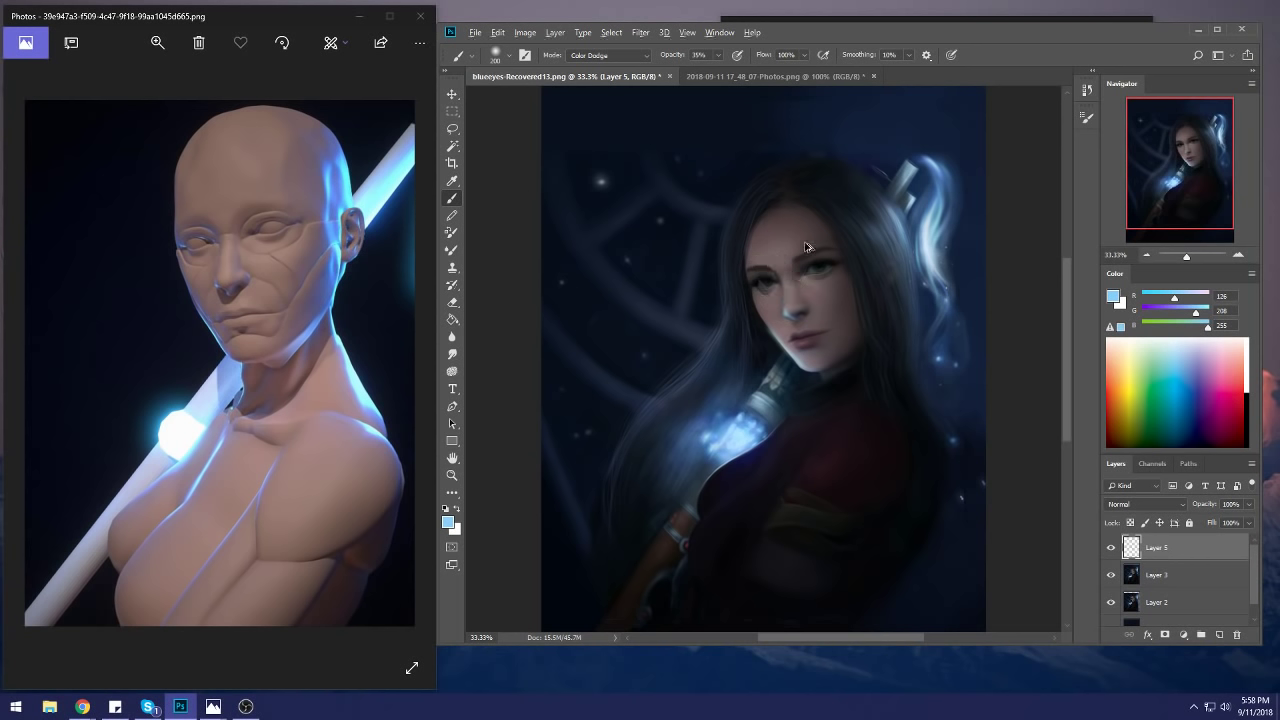
key("bracketright")
key("bracketright")
key("bracketright")
key("bracketleft")
Step: Switch to the Eraser, zoom into the face, and choose a 40 px brush
key("e")
scroll(826, 337, "up", 3)
right_click(740, 284)
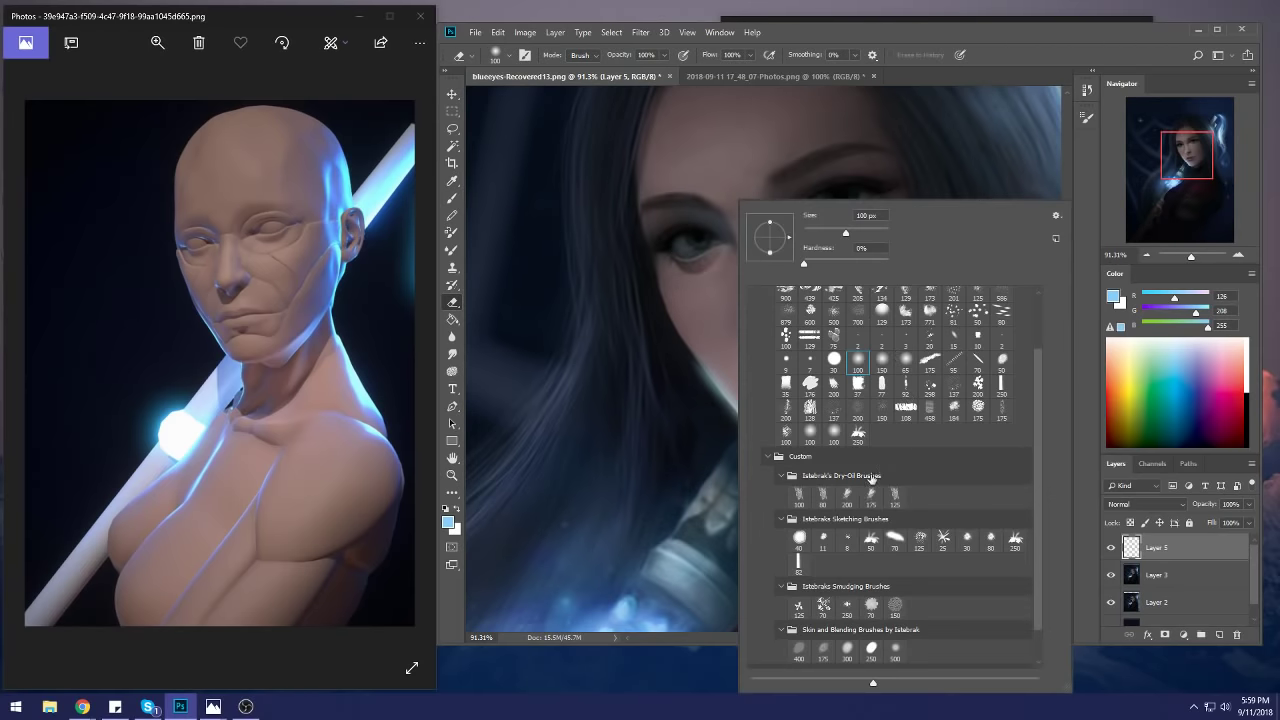
left_click(821, 497)
left_click(600, 350)
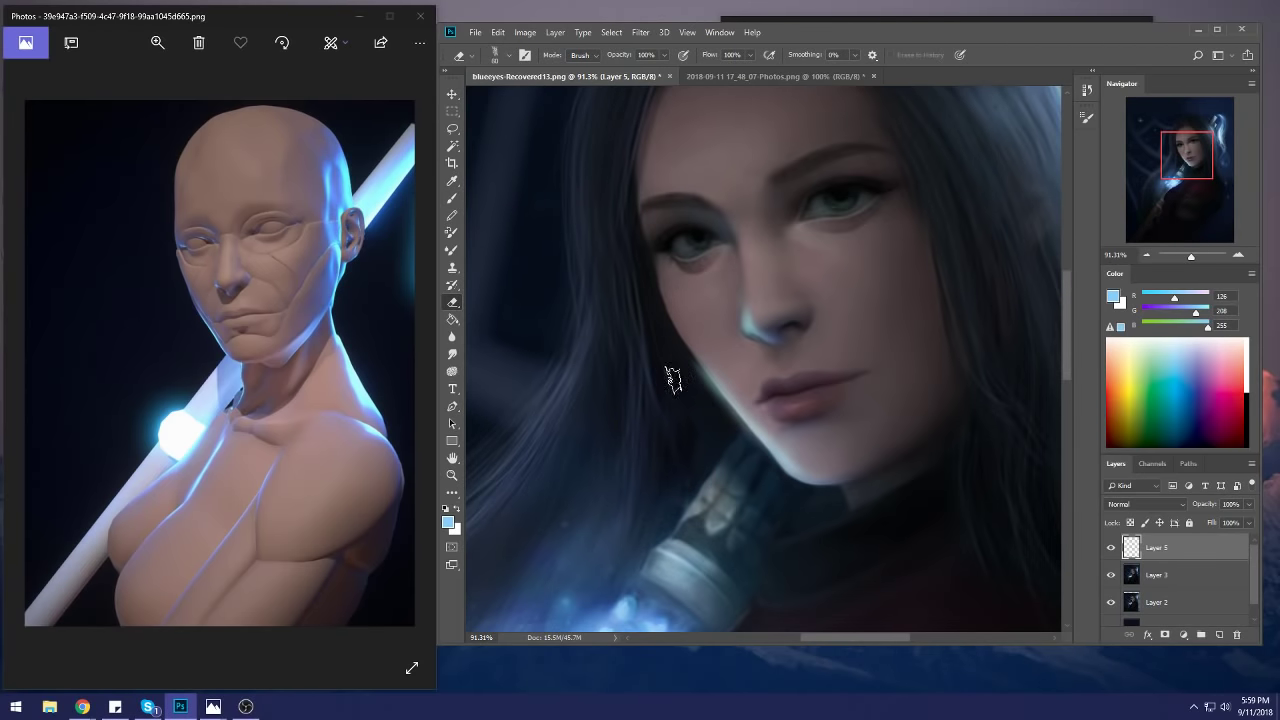
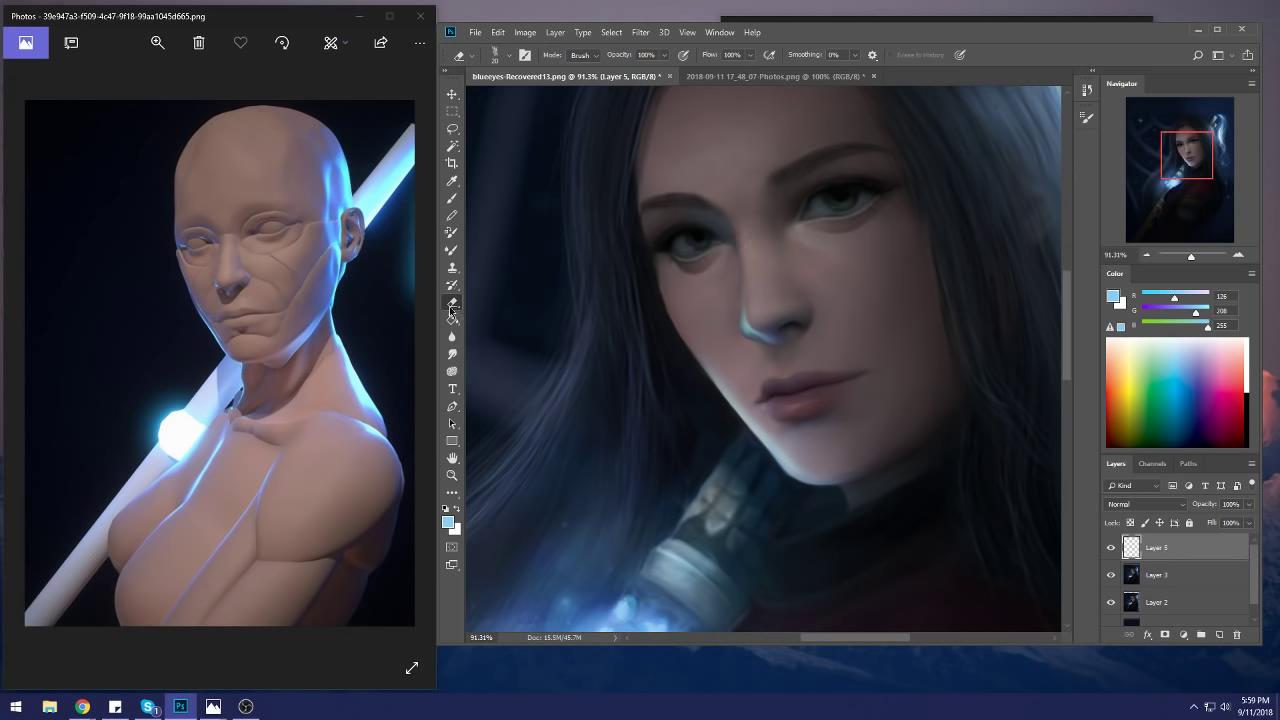
Step: Smudge and erase parts of the Layer 5 glow, comparing it with the layer hidden
left_click(453, 355)
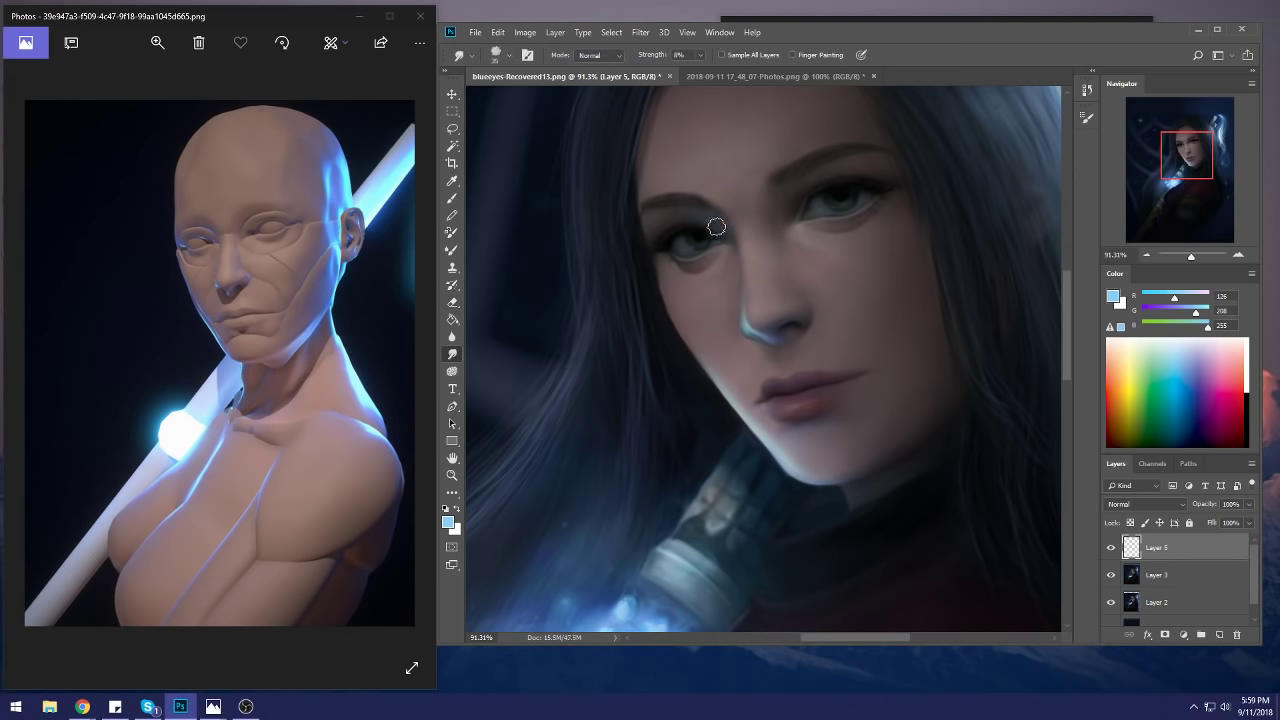
left_click(1111, 548)
left_click(1112, 549)
key("e")
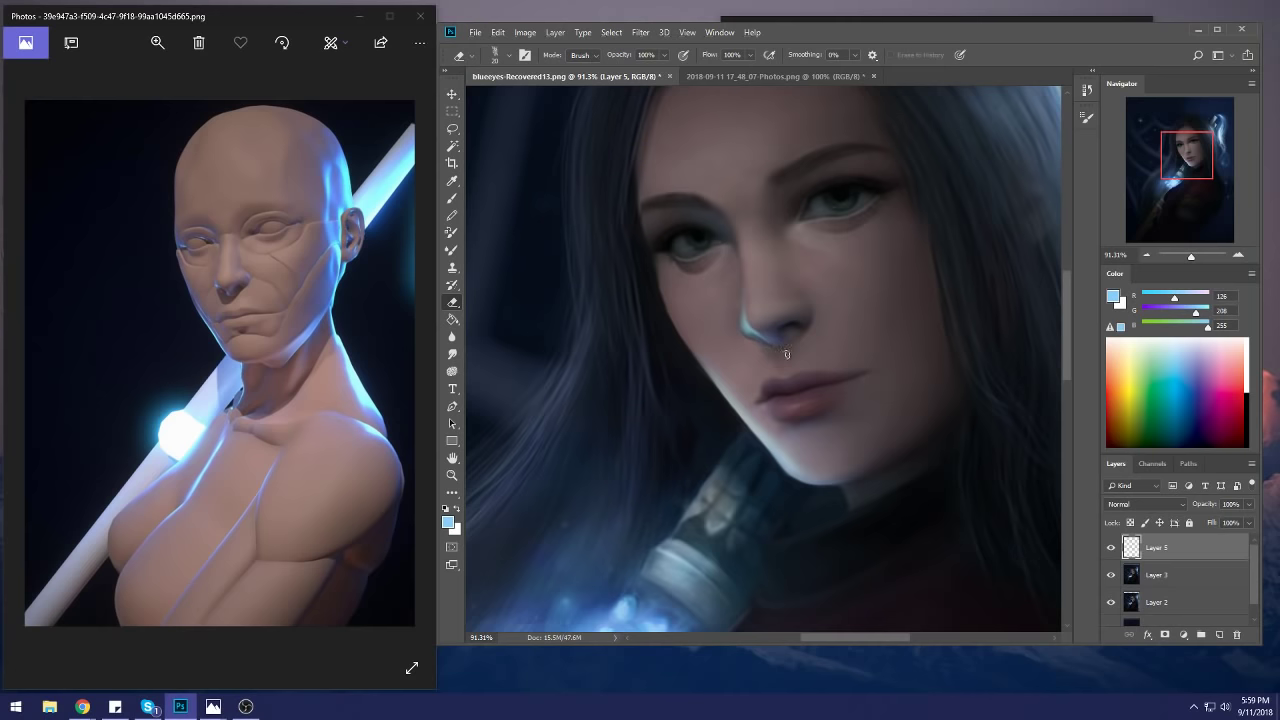
key("b")
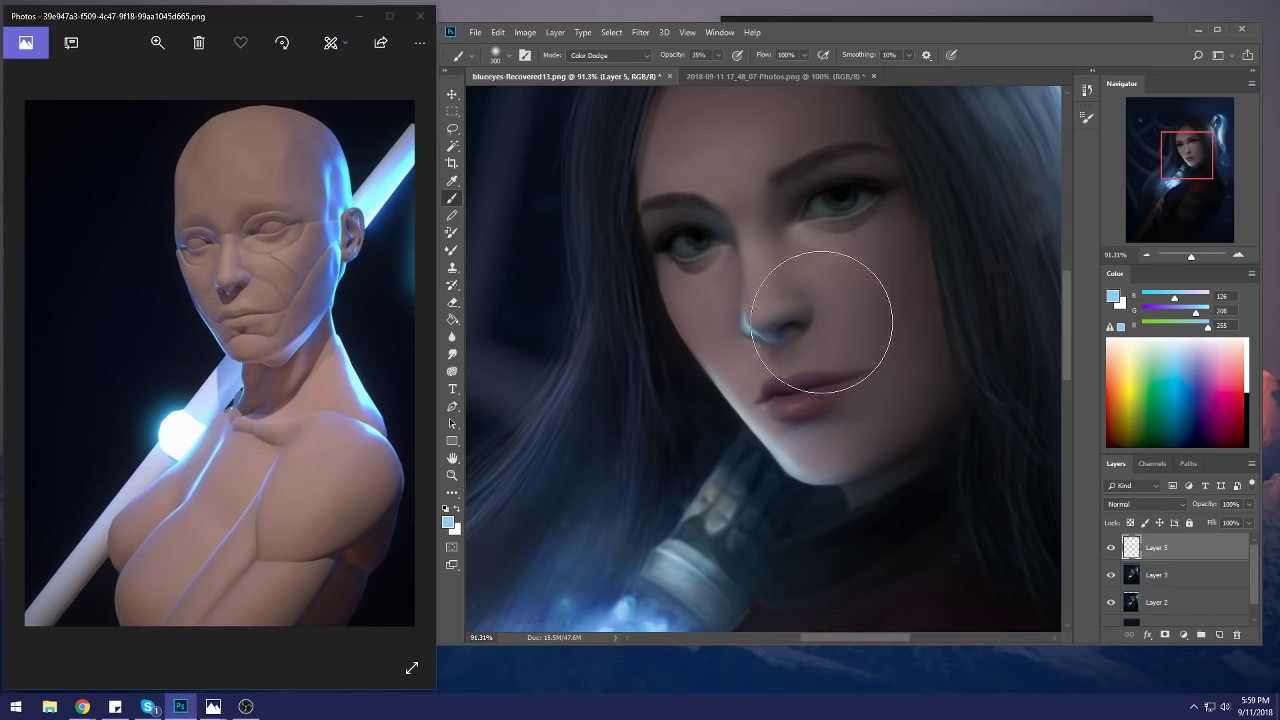
scroll(801, 267, "down", 5)
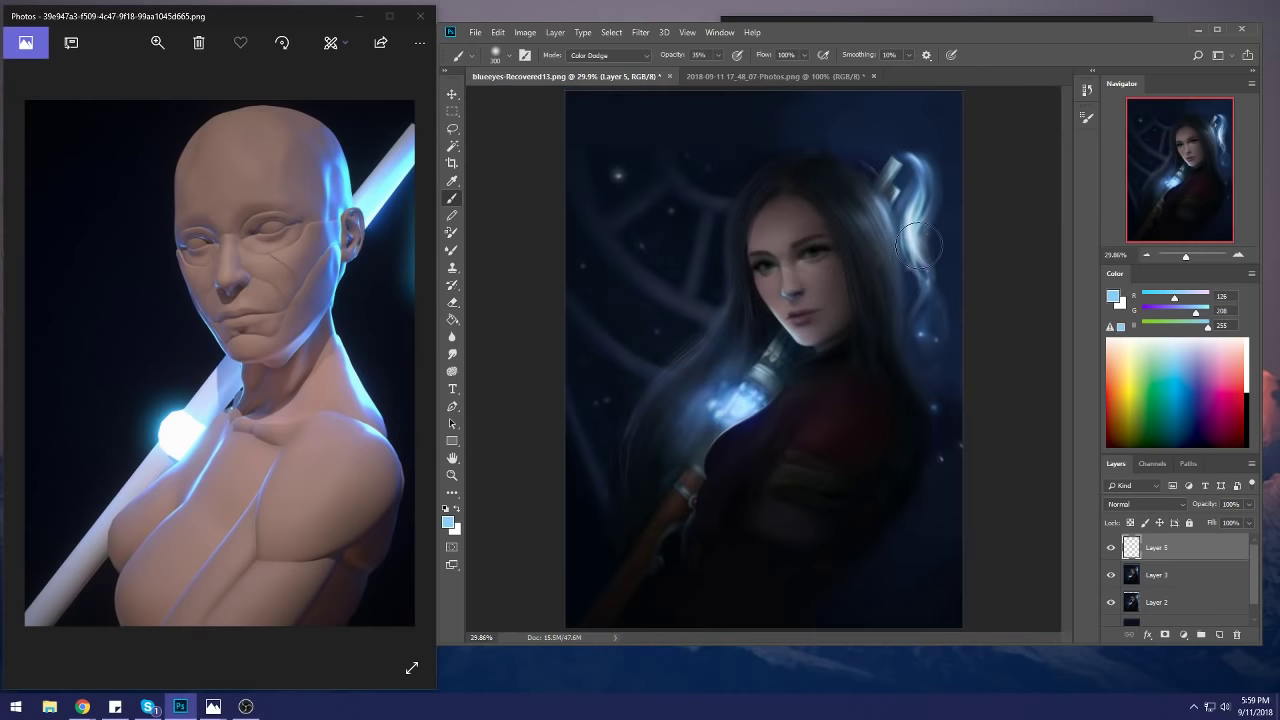
key("e")
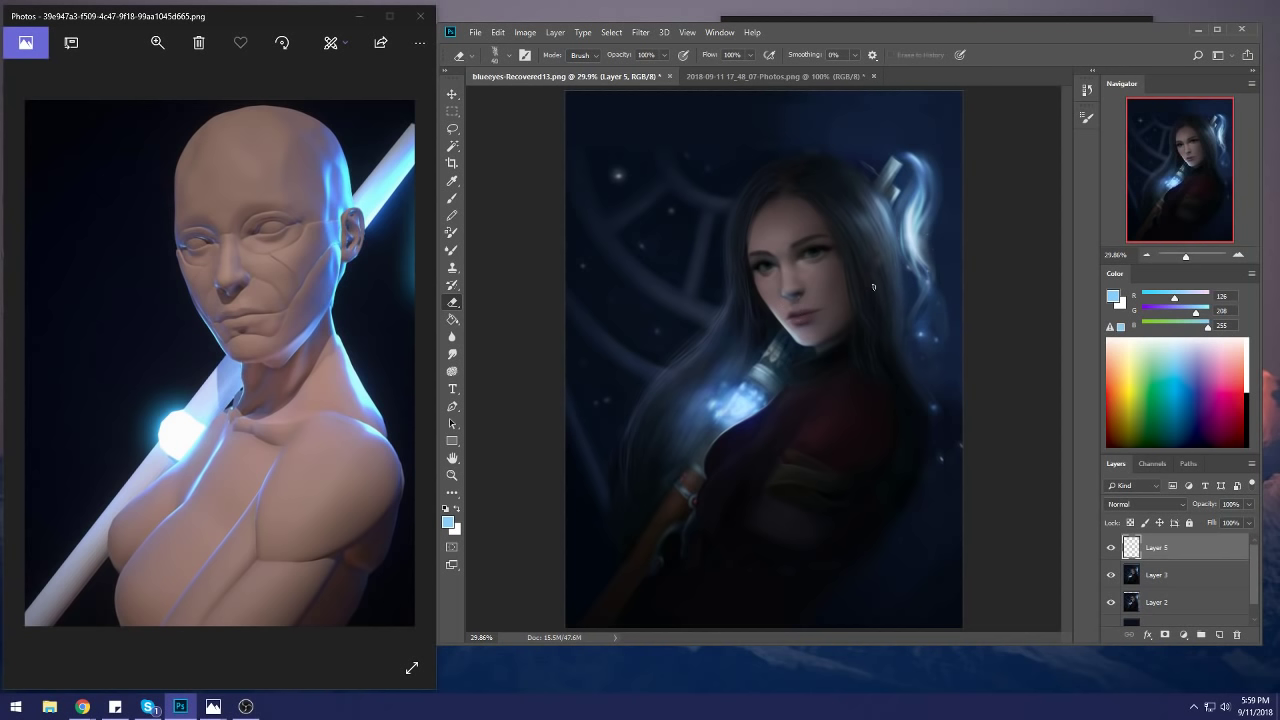
key("b")
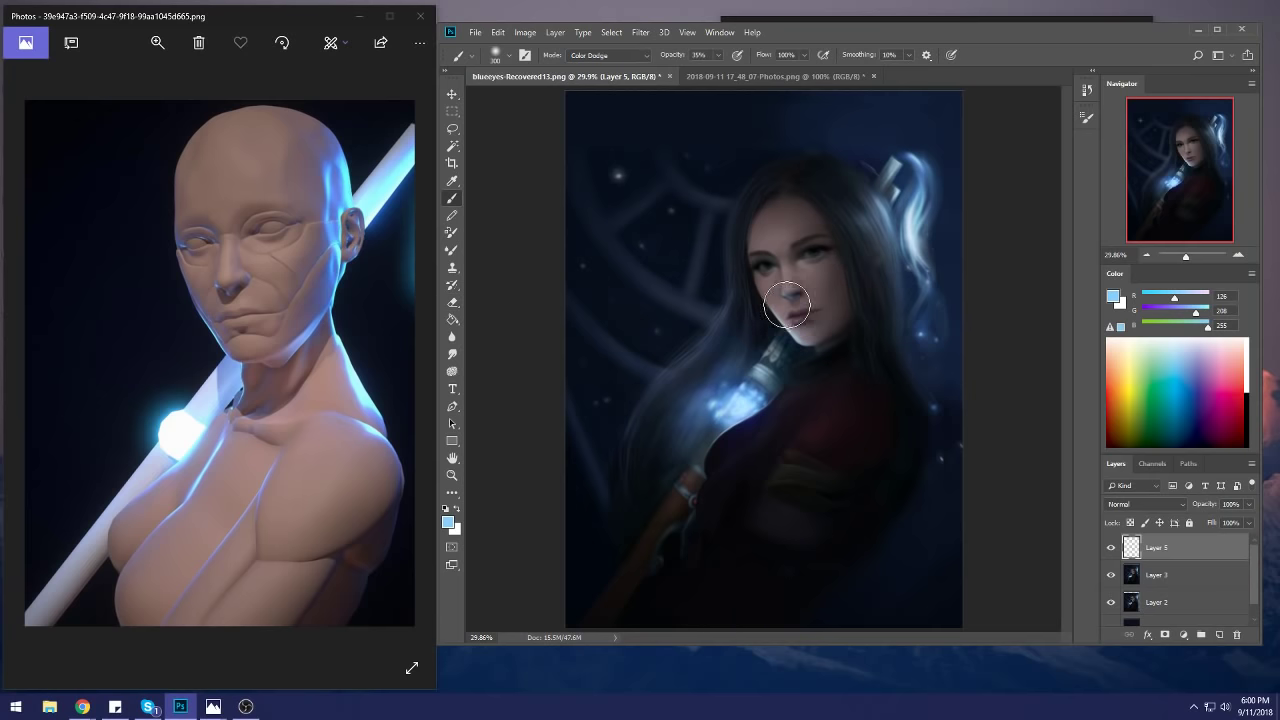
scroll(791, 308, "up", 2)
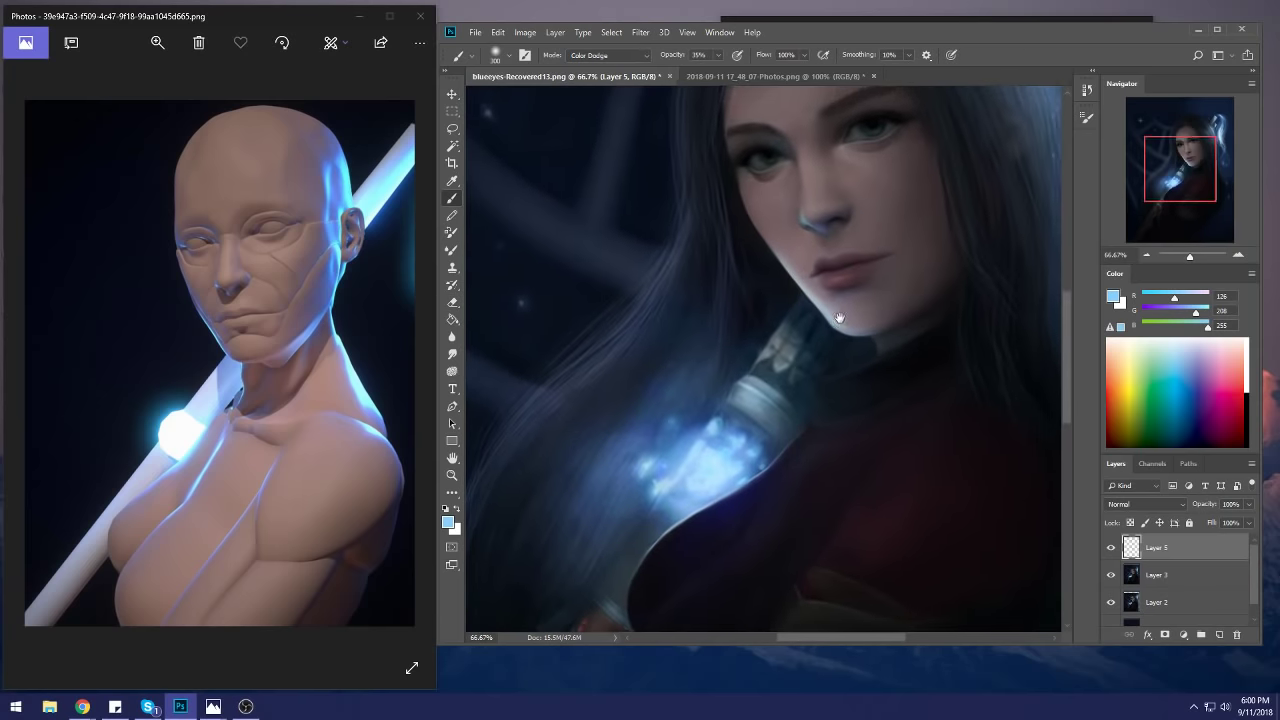
scroll(677, 445, "up", 1)
Step: Sample the gem's blue and paint Color Dodge glow over the nose, lips and left eye
left_click(706, 476, "alt")
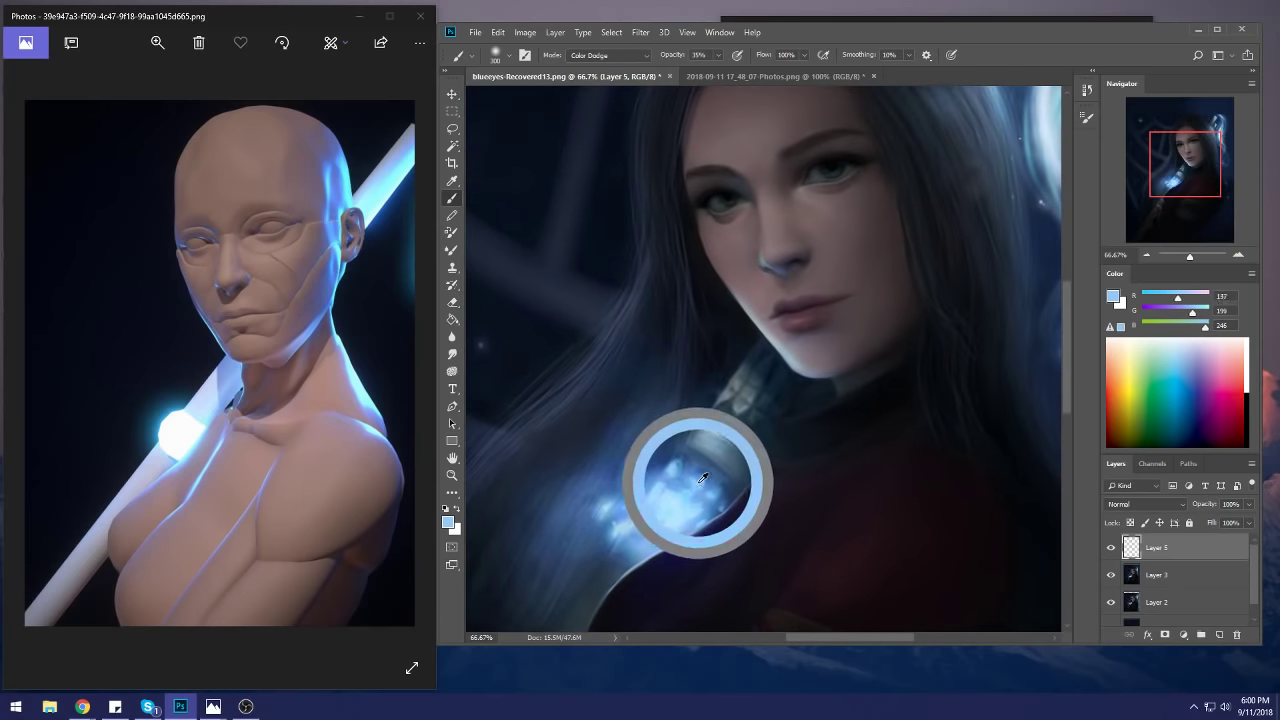
key("bracketleft")
key("bracketleft")
key("bracketleft")
mouse_move(766, 266)
left_mouse_down()
mouse_move(750, 203)
mouse_move(774, 270)
left_mouse_up()
key("bracketleft")
key("bracketleft")
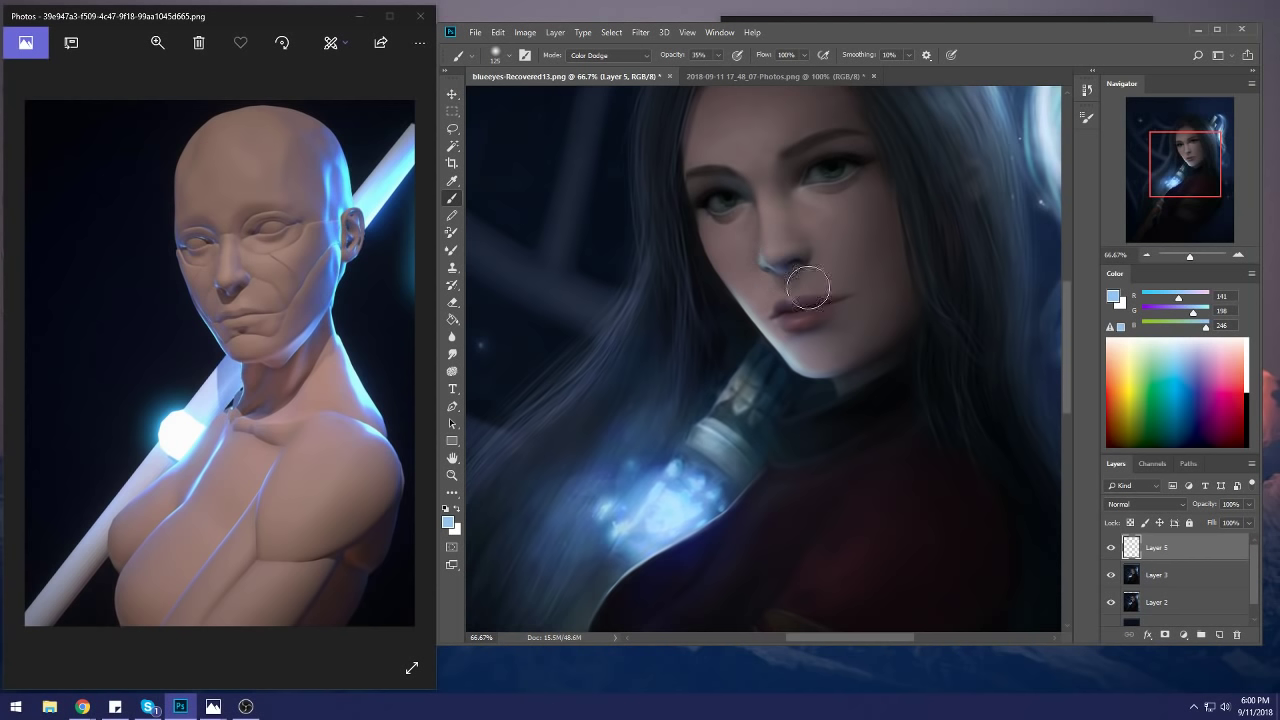
key("bracketright")
key("bracketright")
key("bracketright")
mouse_move(792, 331)
left_mouse_down()
mouse_move(754, 309)
mouse_move(773, 320)
left_mouse_up()
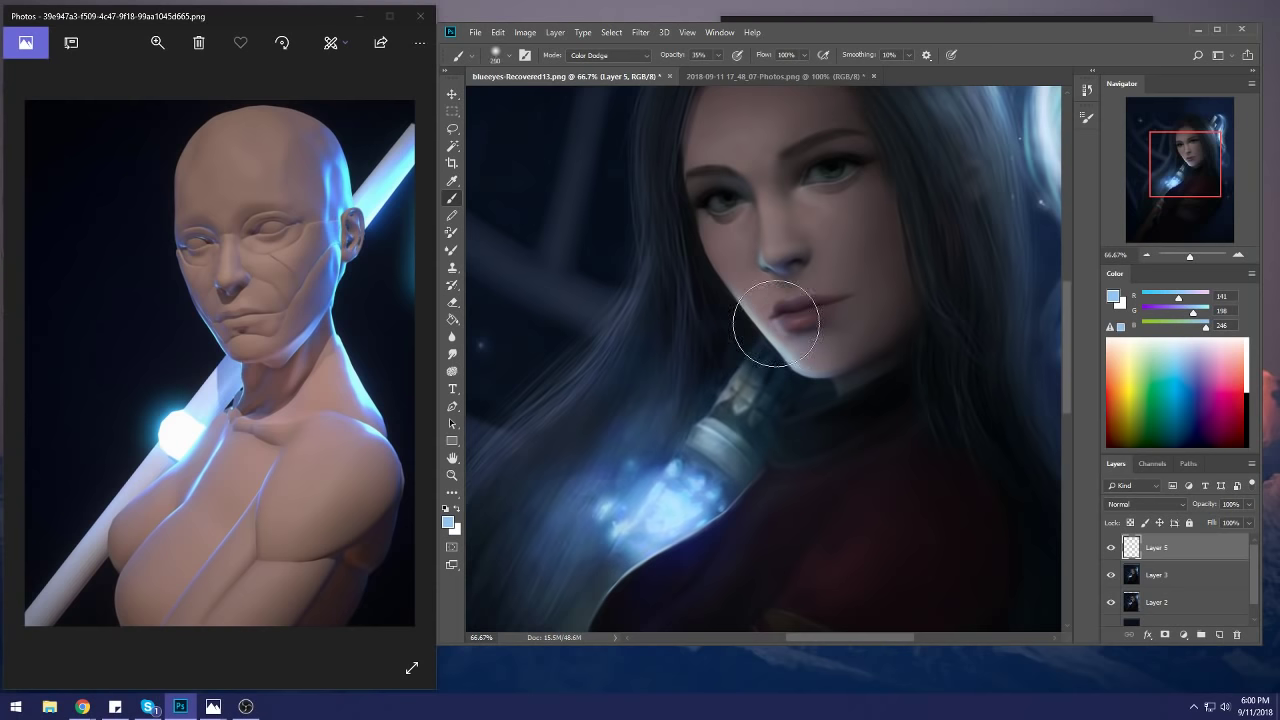
key("bracketright")
key("bracketright")
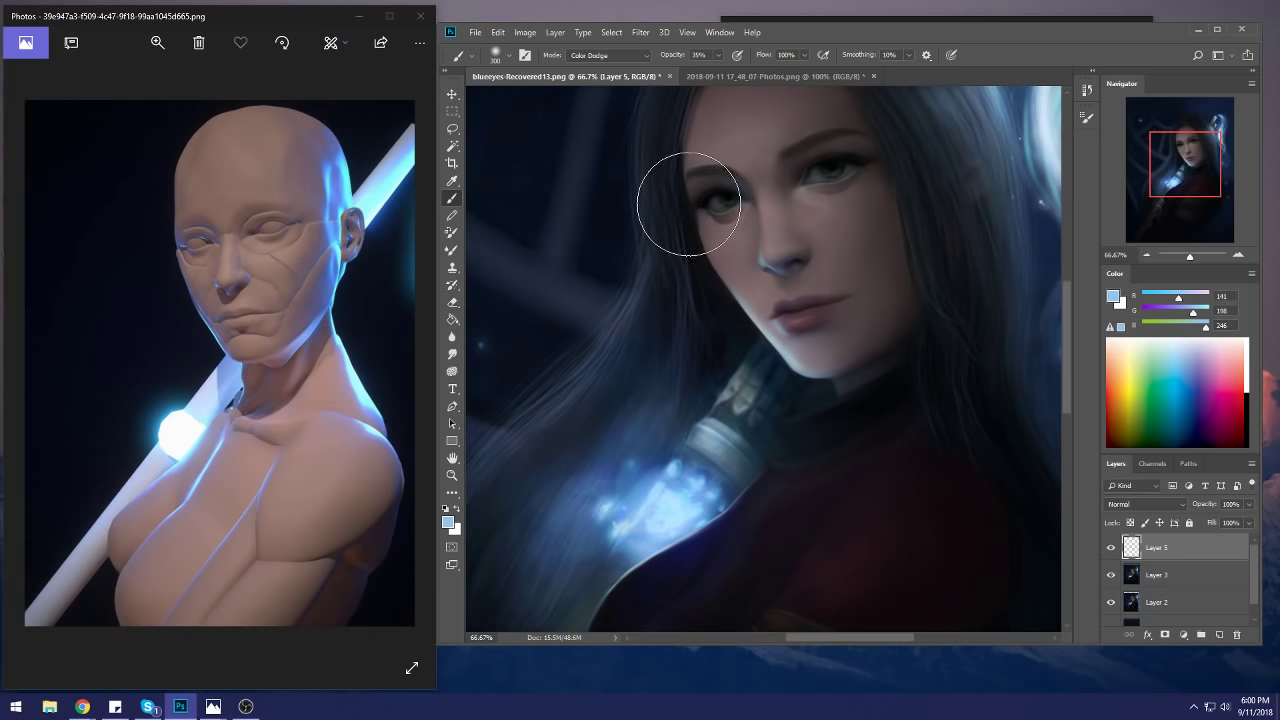
left_click_drag(694, 205, 704, 186)
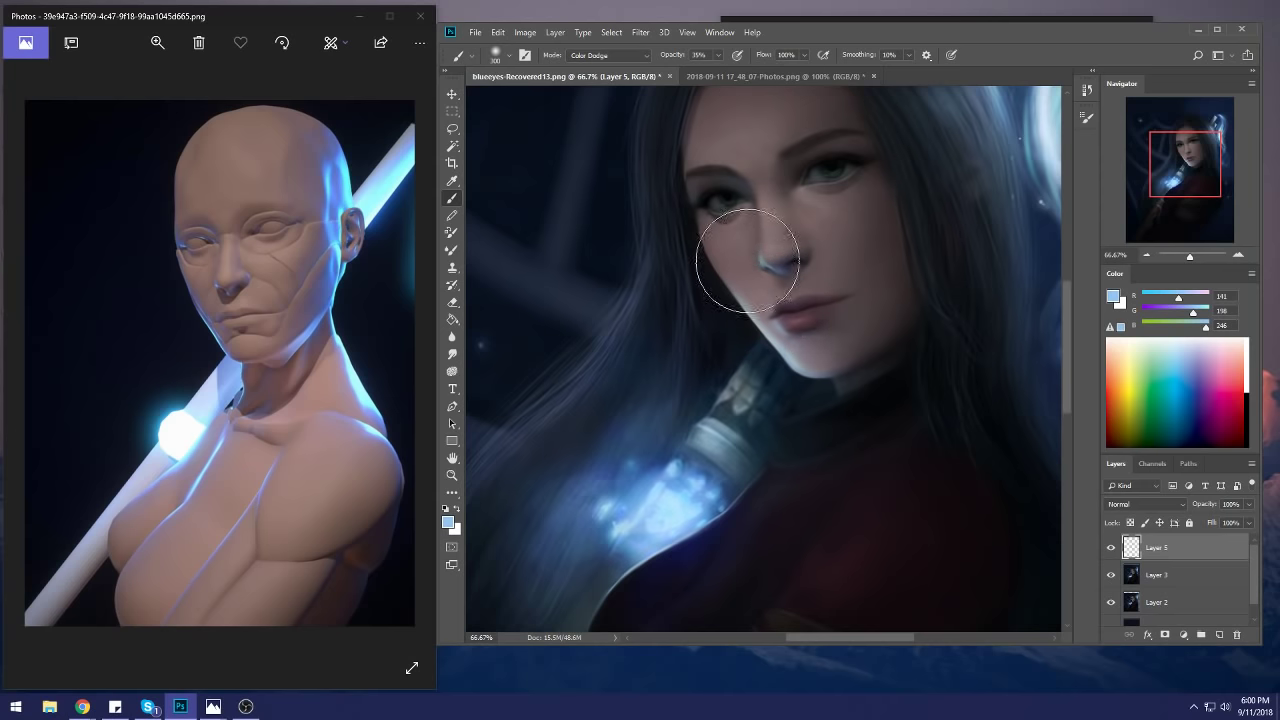
key("e")
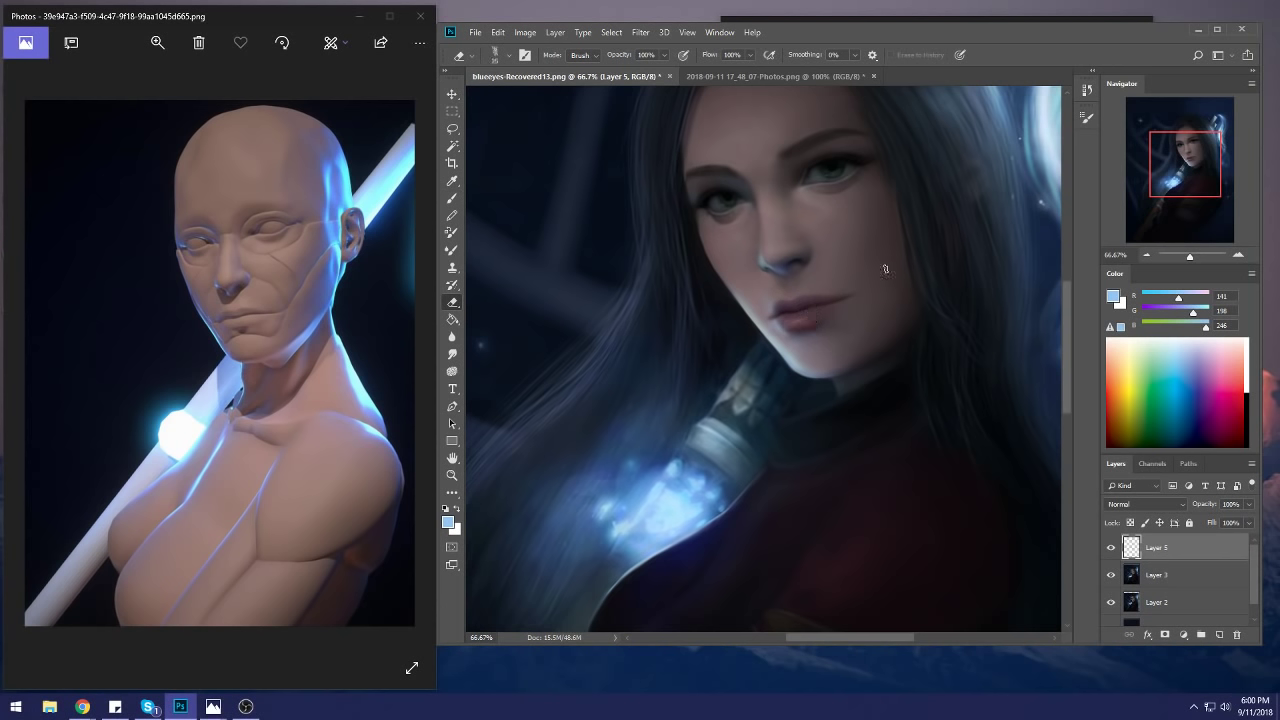
Step: Sample lip, nose, cheek and chin colours from the face, then fit the painting in the window
key("b")
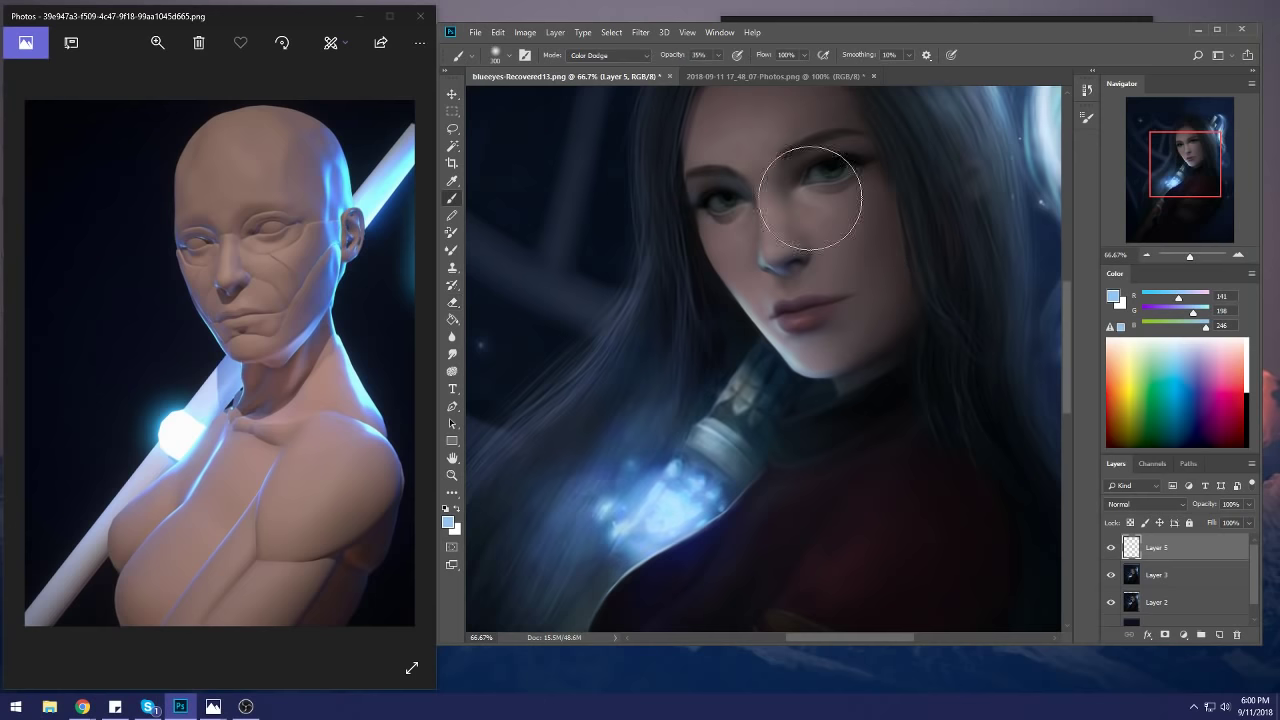
left_click(785, 320, "alt")
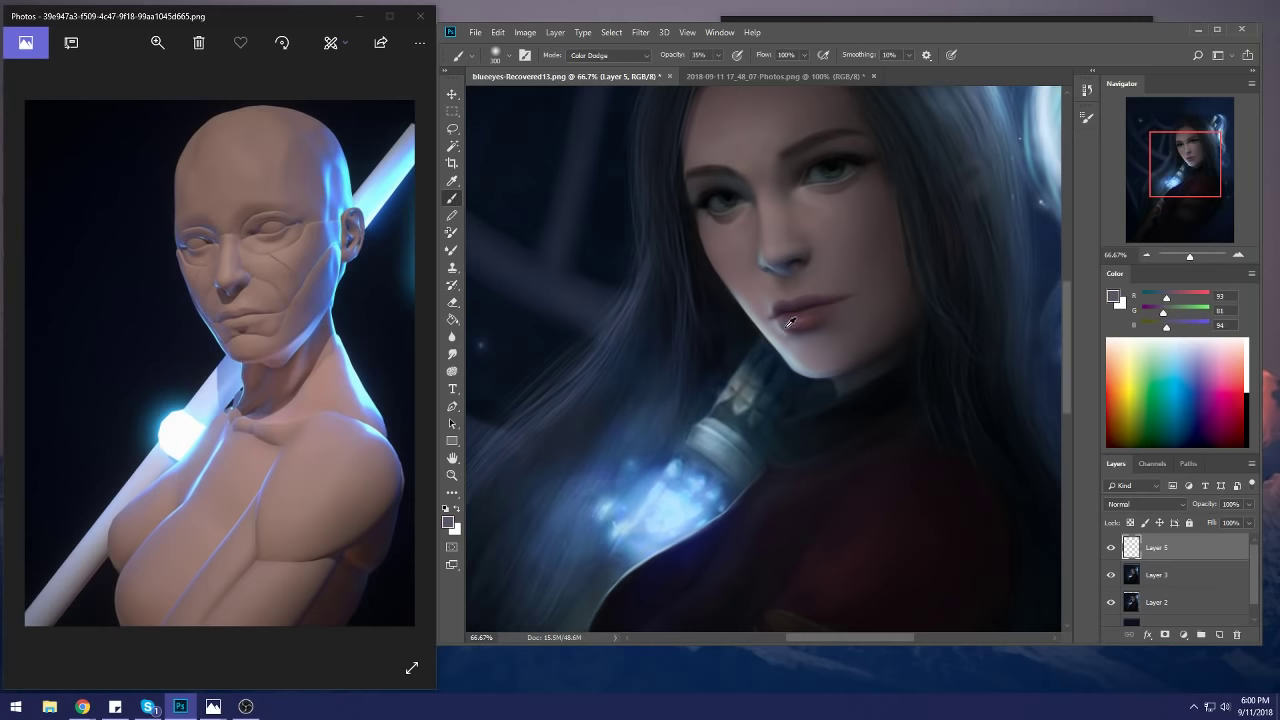
left_click(790, 322, "alt")
left_click(772, 284, "alt")
left_click(776, 304, "alt")
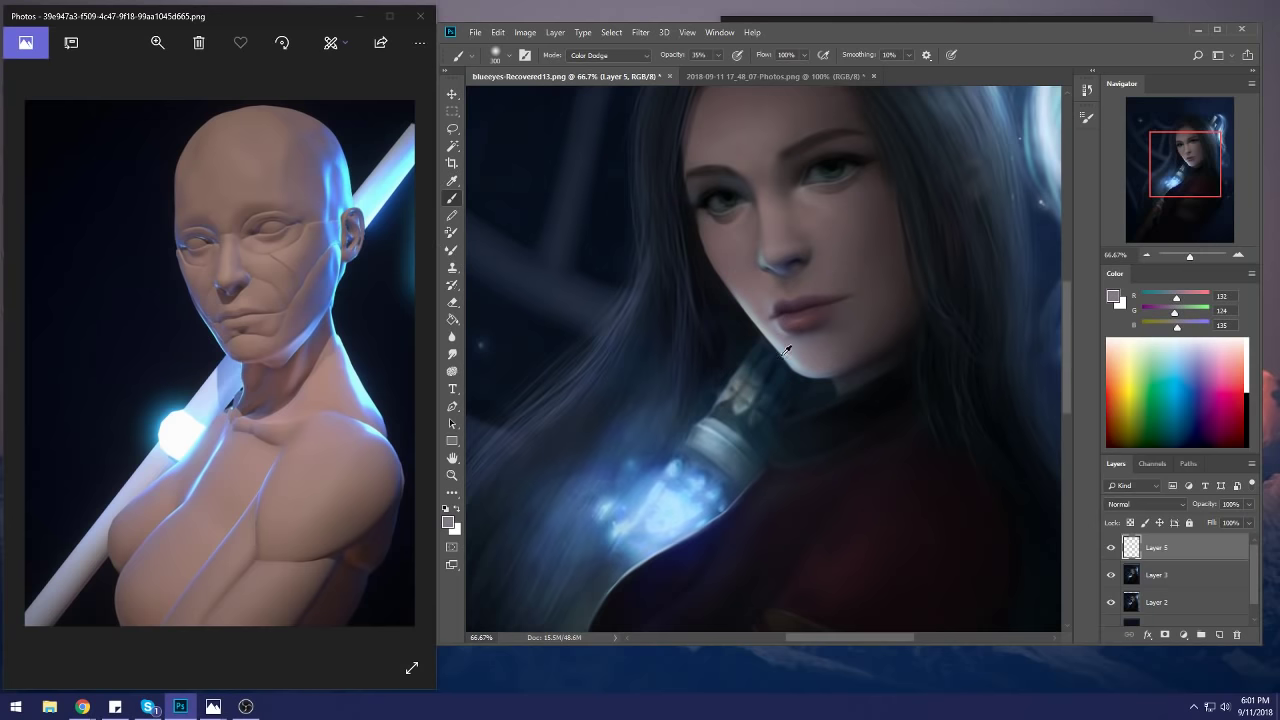
left_click(789, 347, "alt")
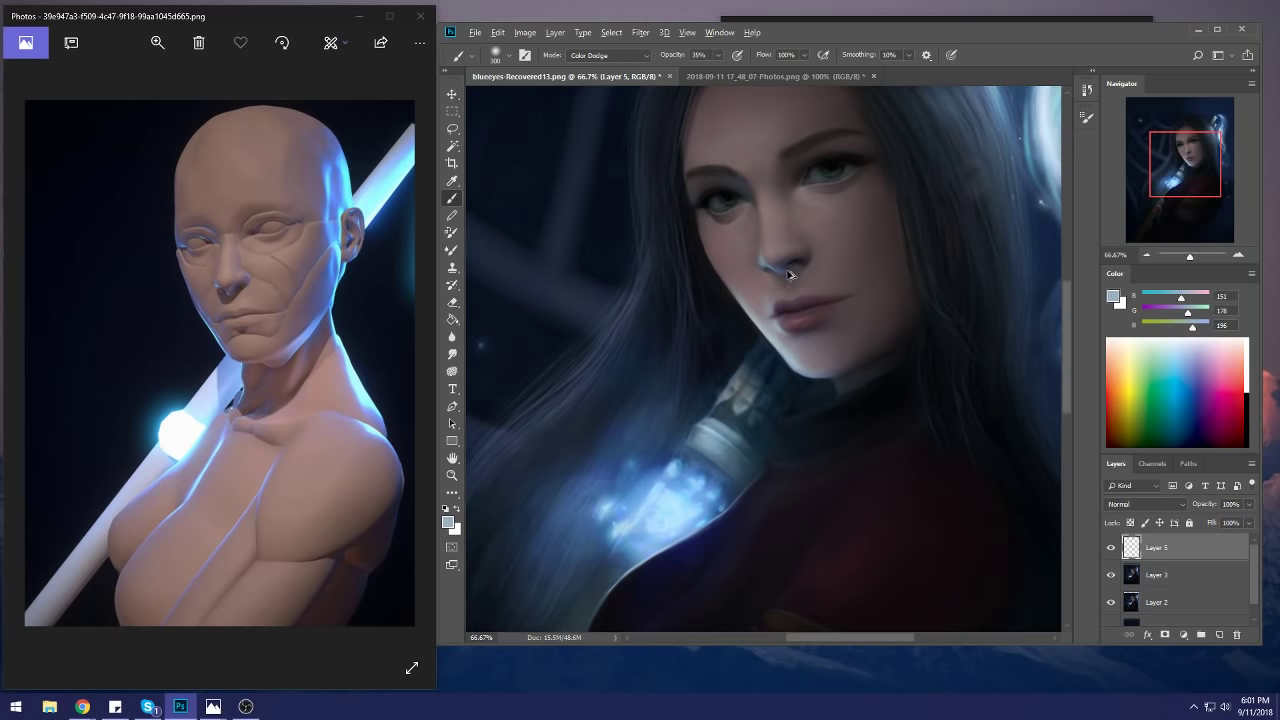
key("ctrl+0")
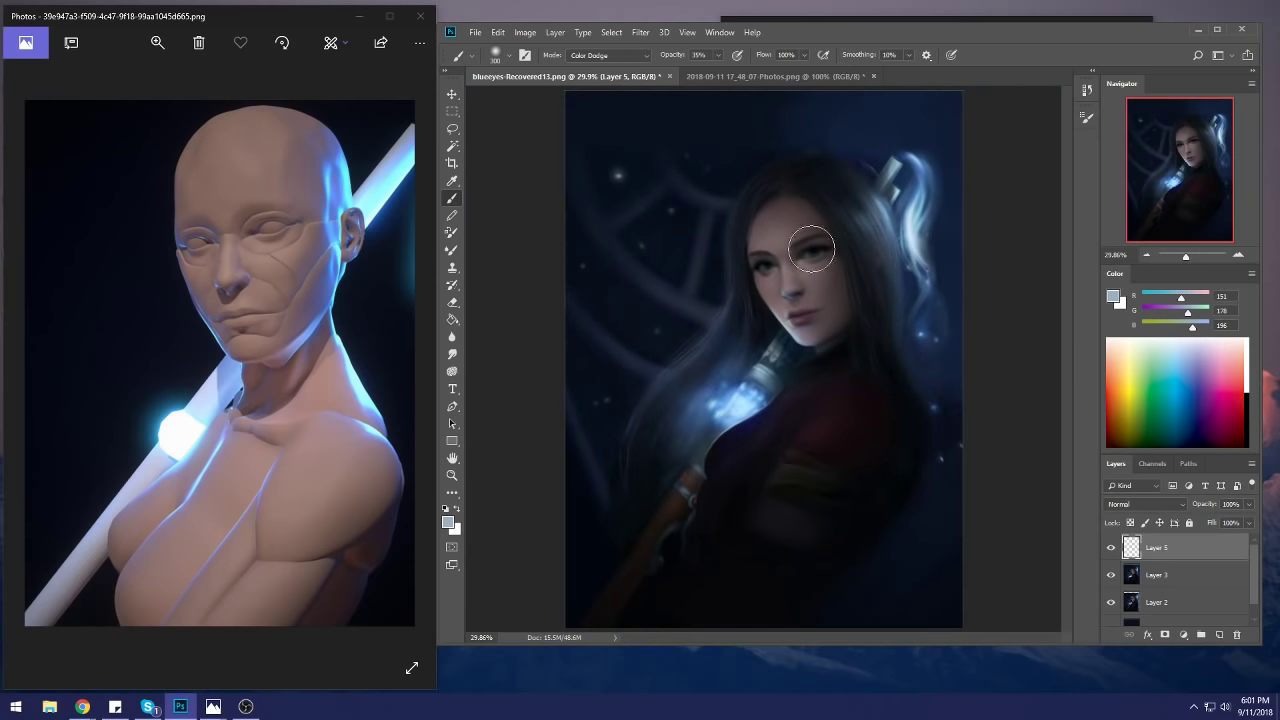
Step: Sample a soft blue from the glow and brighten the nose and cheek, erasing back the excess
left_click(790, 312, "alt")
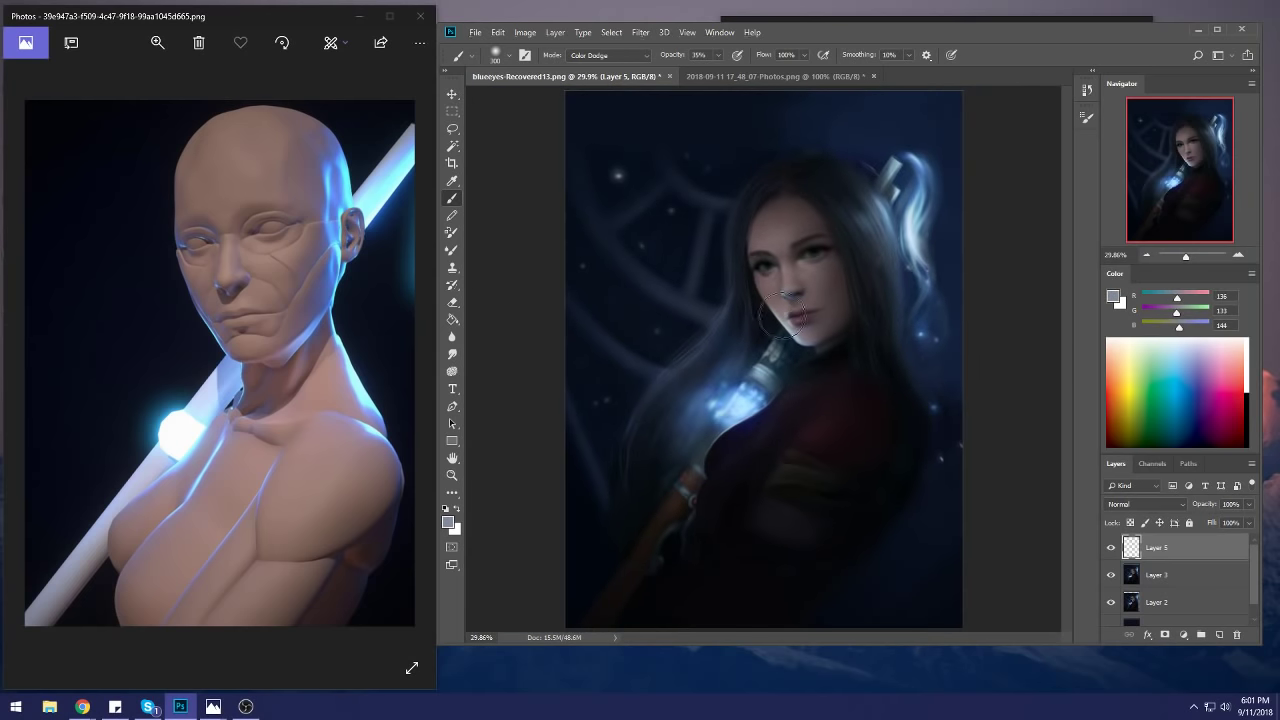
left_click(749, 401, "alt")
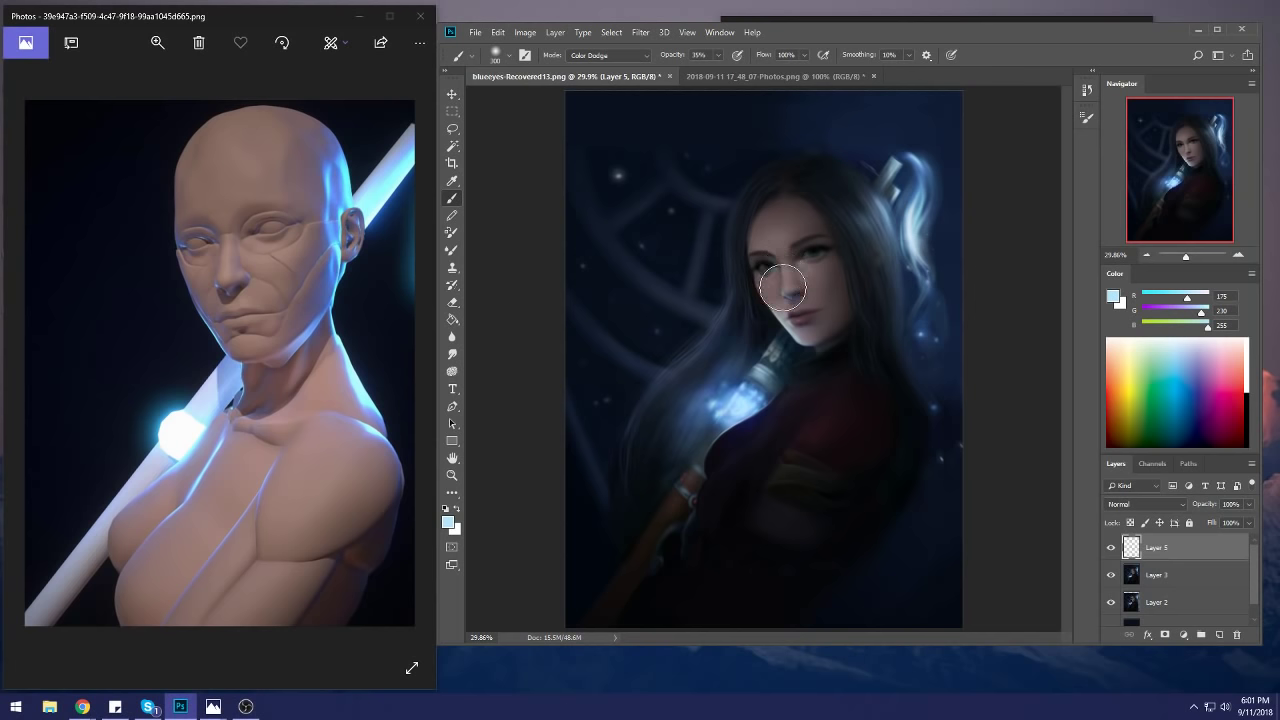
left_click(760, 388, "alt")
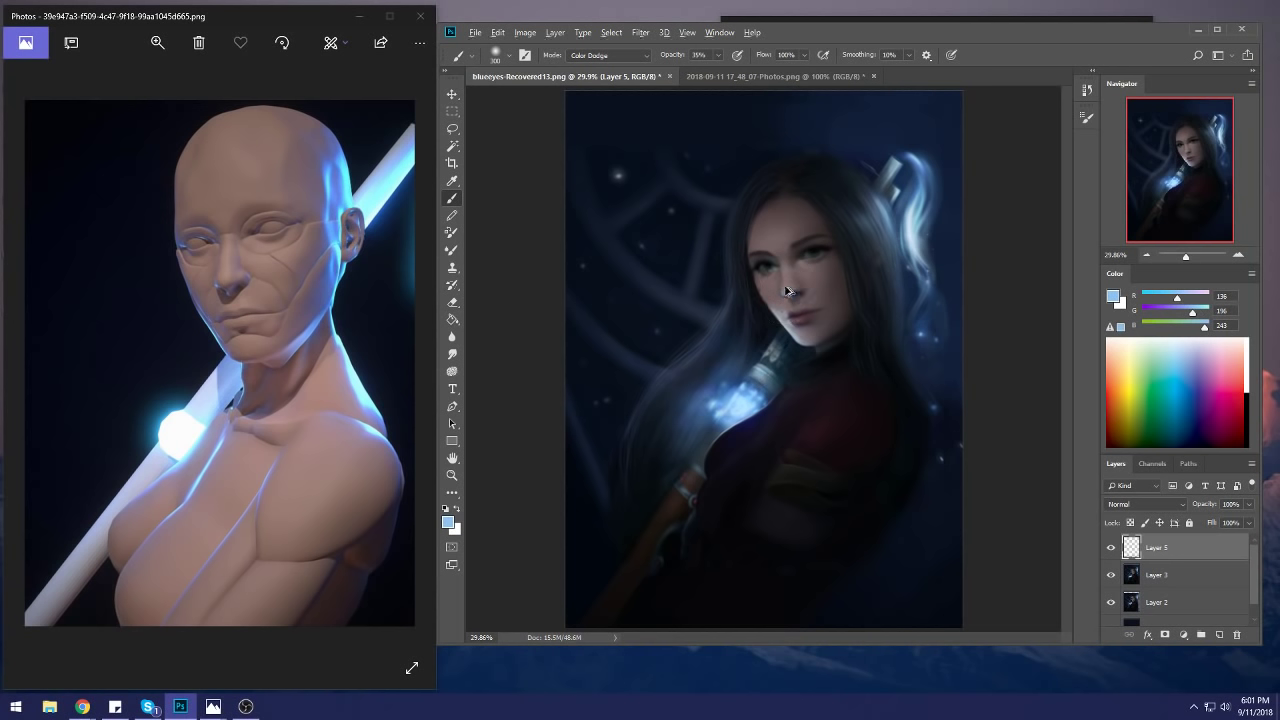
mouse_move(783, 287)
left_mouse_down()
mouse_move(784, 255)
mouse_move(782, 282)
mouse_move(794, 264)
left_mouse_up()
left_click(802, 308, "alt")
key("e")
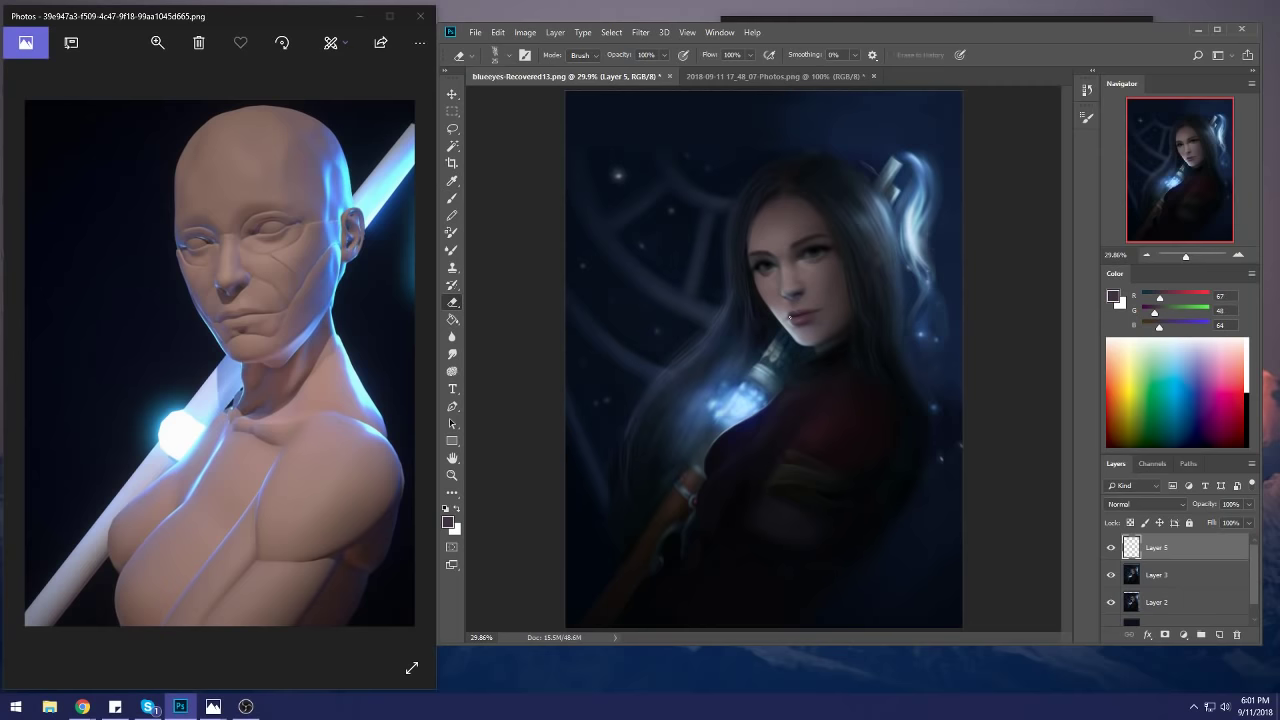
key("b")
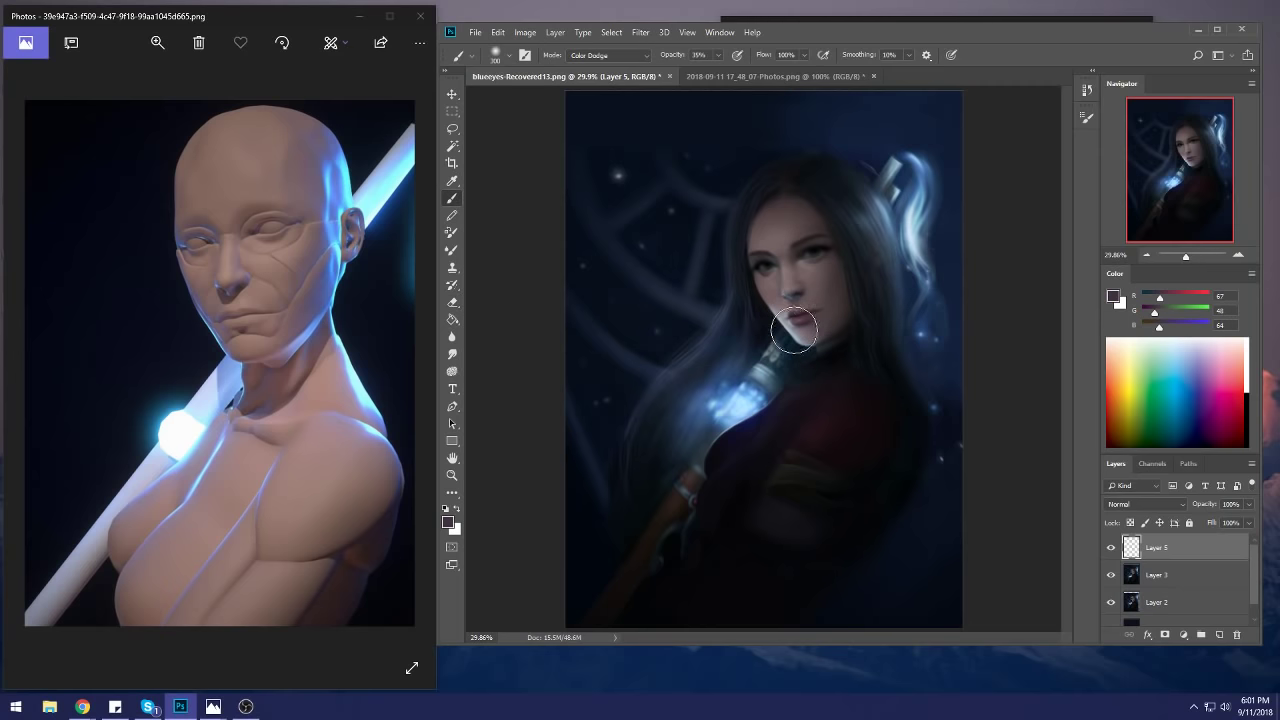
key("e")
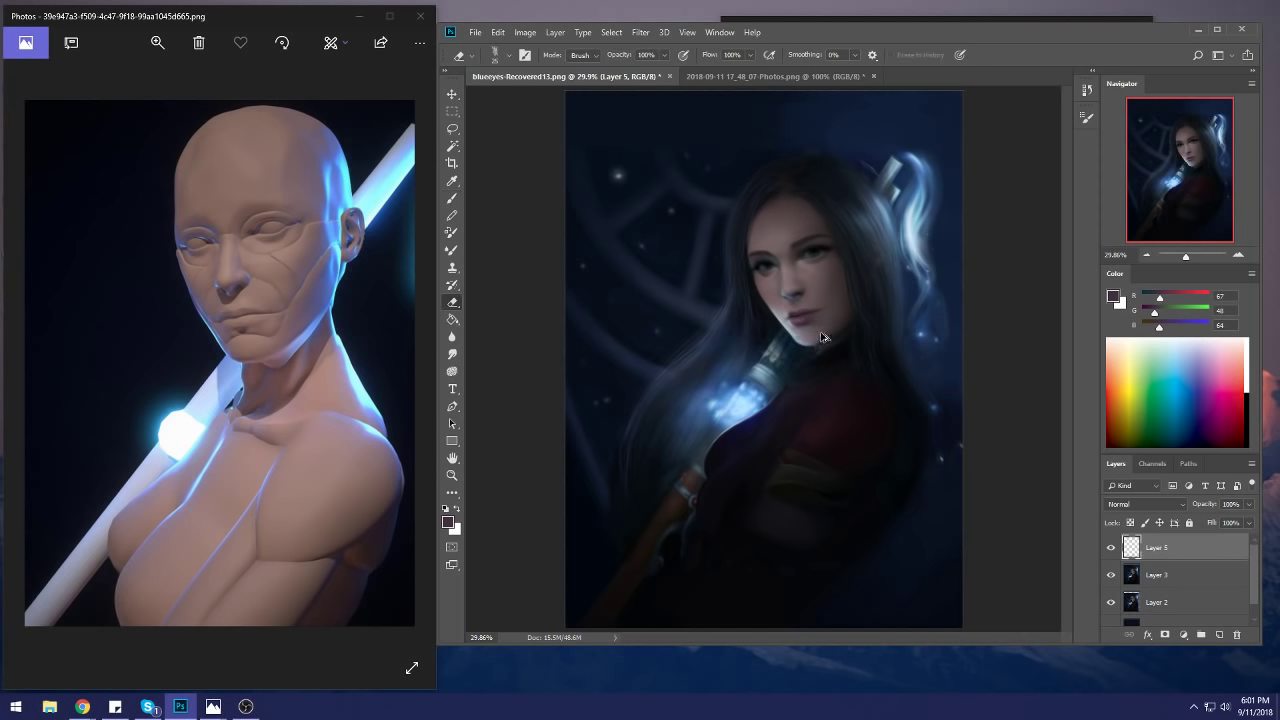
Step: Compare the highlights, then merge Layer 5 down into Layer 3
key("b")
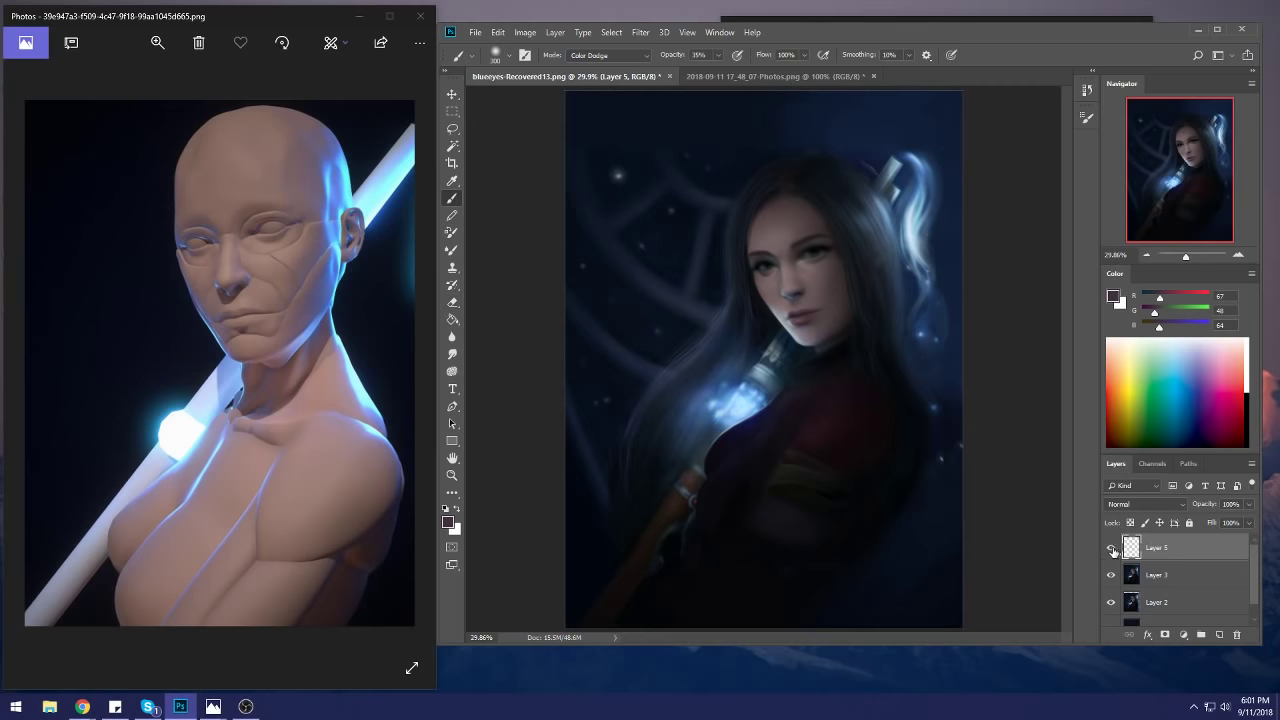
left_click(1111, 548)
left_click(1112, 548)
right_click(1170, 549)
left_click(1160, 377)
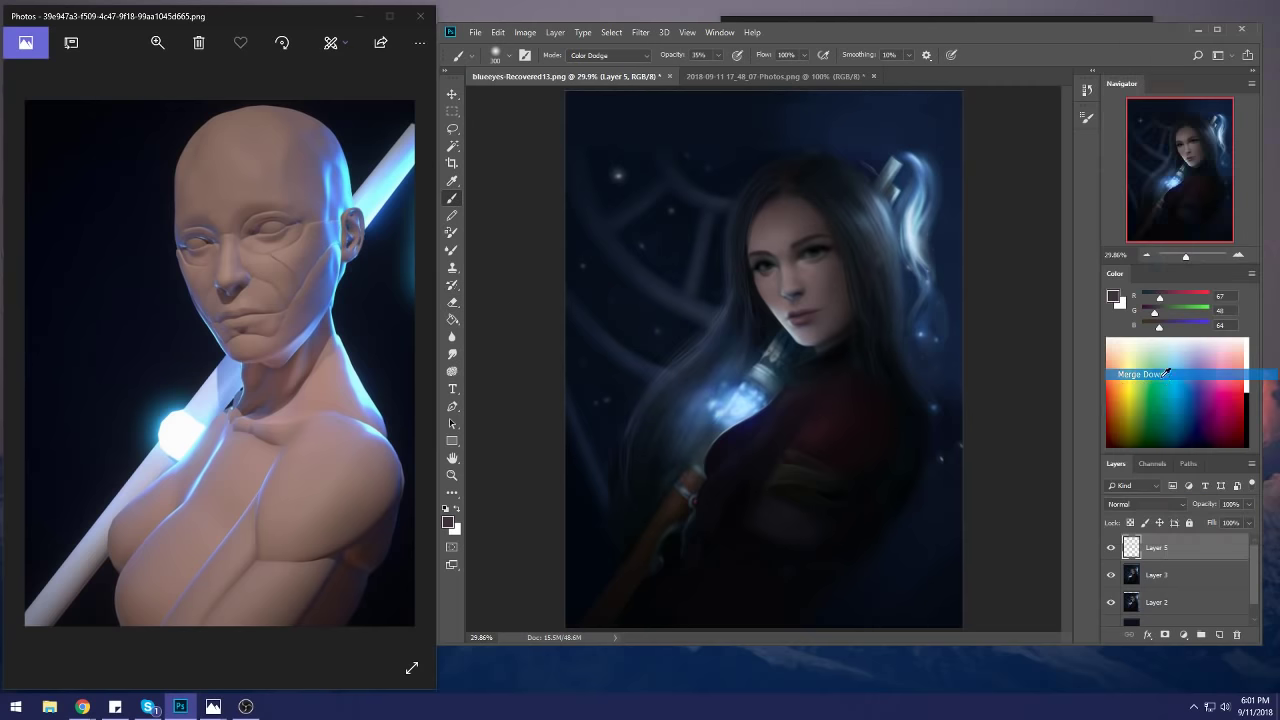
Step: Set the brush to Normal blending, sample the cheek colour and zoom to 66.7% on the face
left_click(810, 310, "alt")
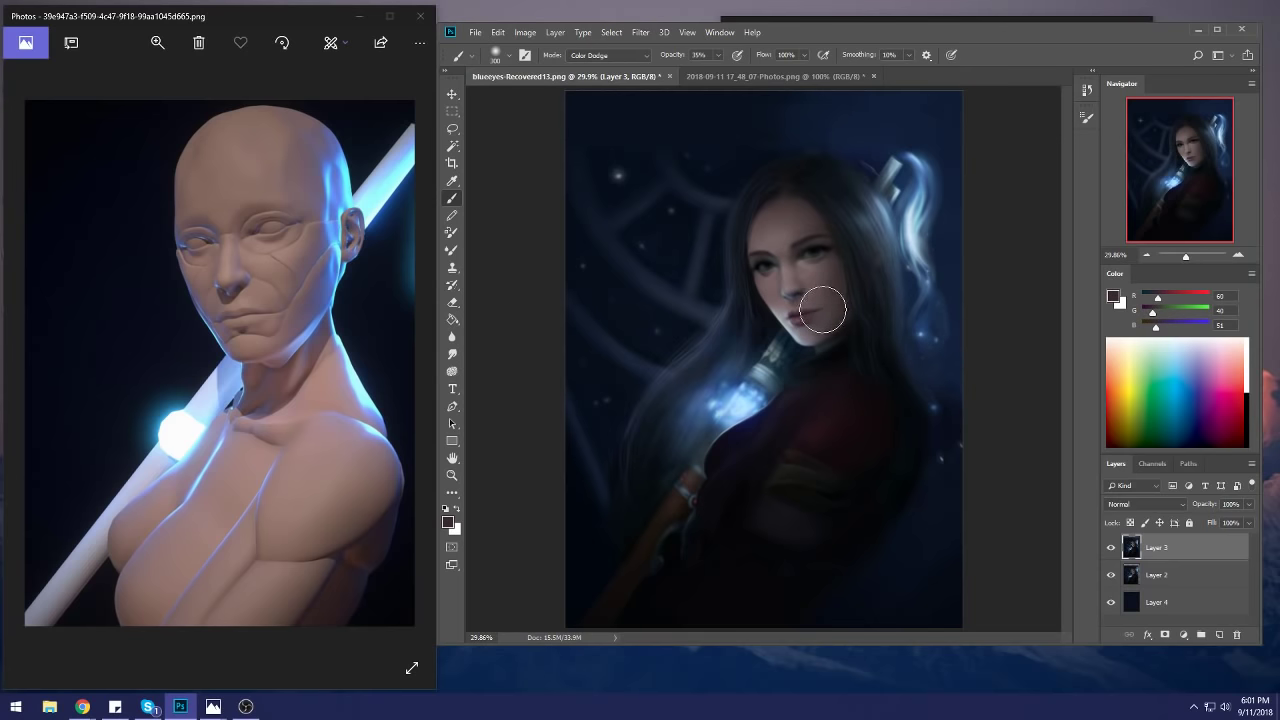
left_click(626, 54)
left_click(618, 63)
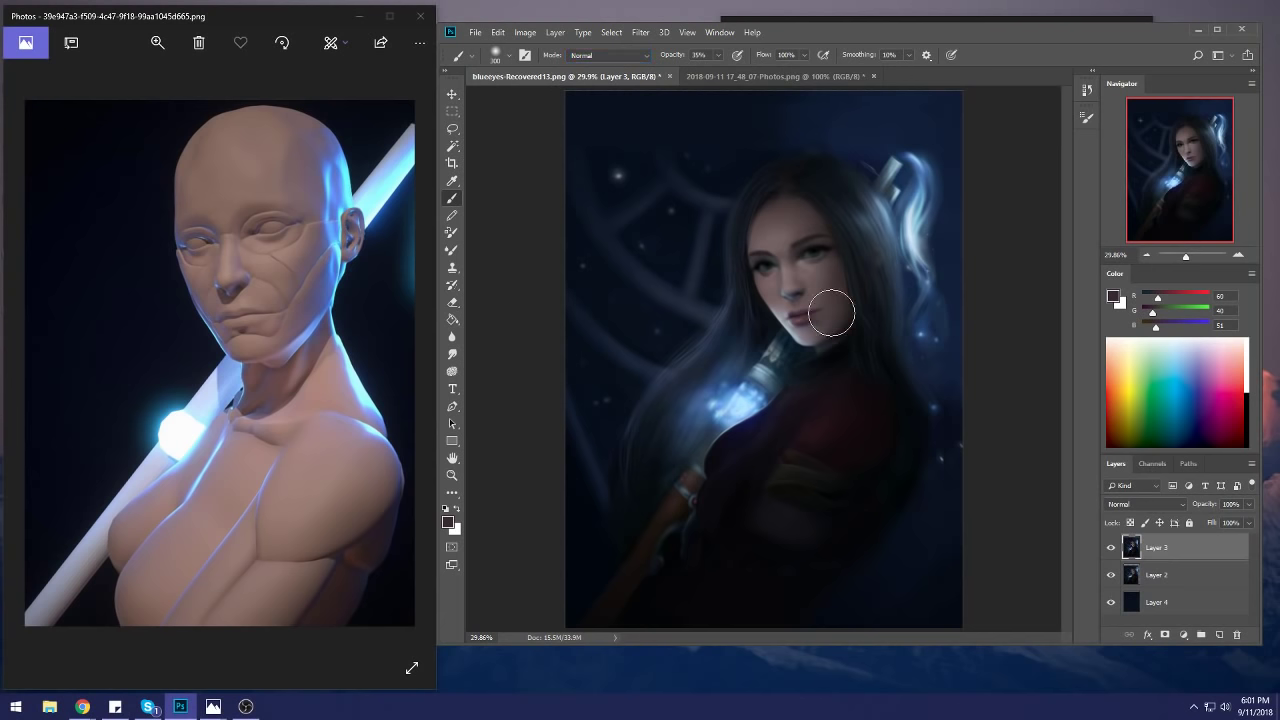
left_click(805, 312, "alt")
key("ctrl+z")
key("ctrl+plus")
key("ctrl+plus")
key("ctrl+plus")
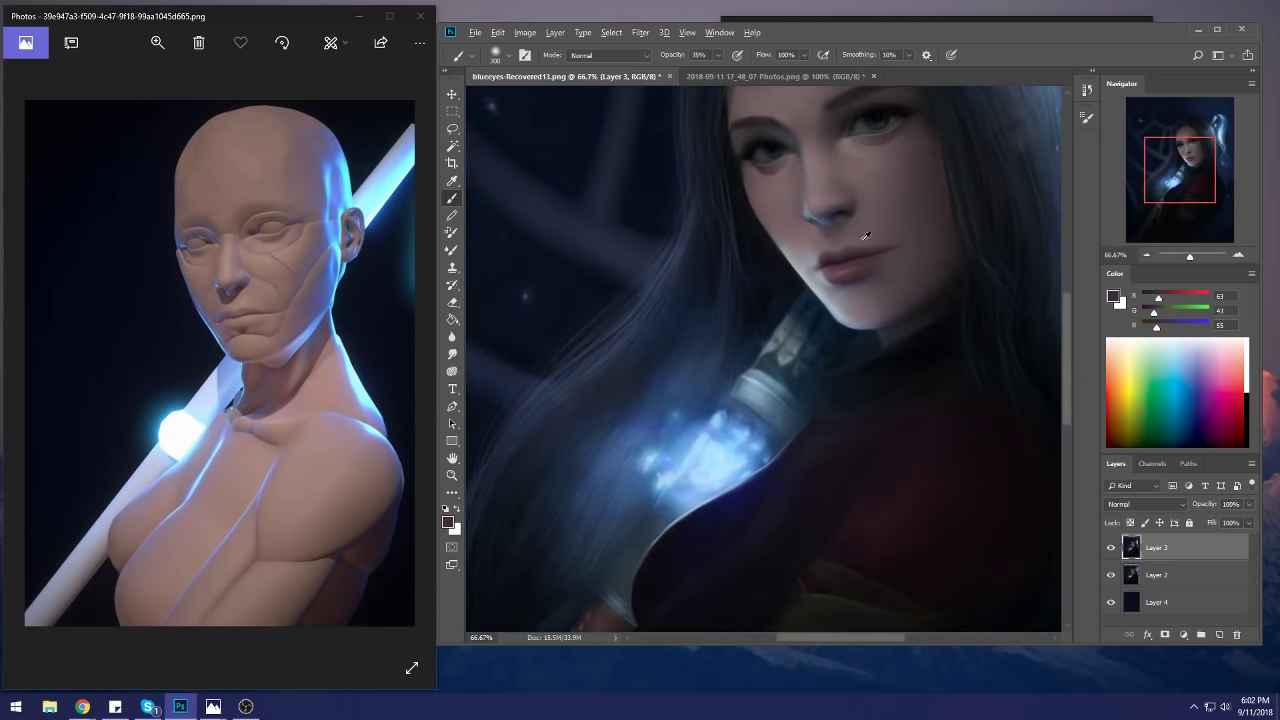
Step: Sample the cheek's skin tone and paint it with the brush raised to about 50%, then 63% opacity
left_click(841, 254, "alt")
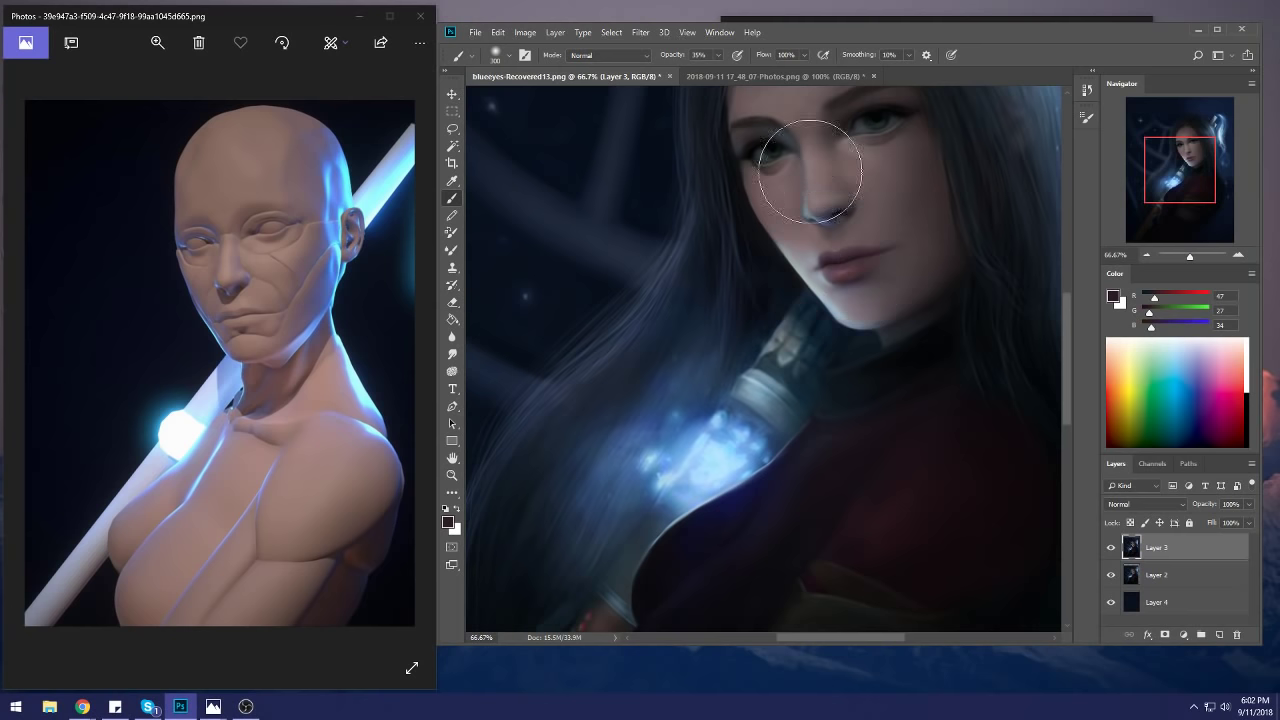
left_click_drag(718, 55, 730, 72)
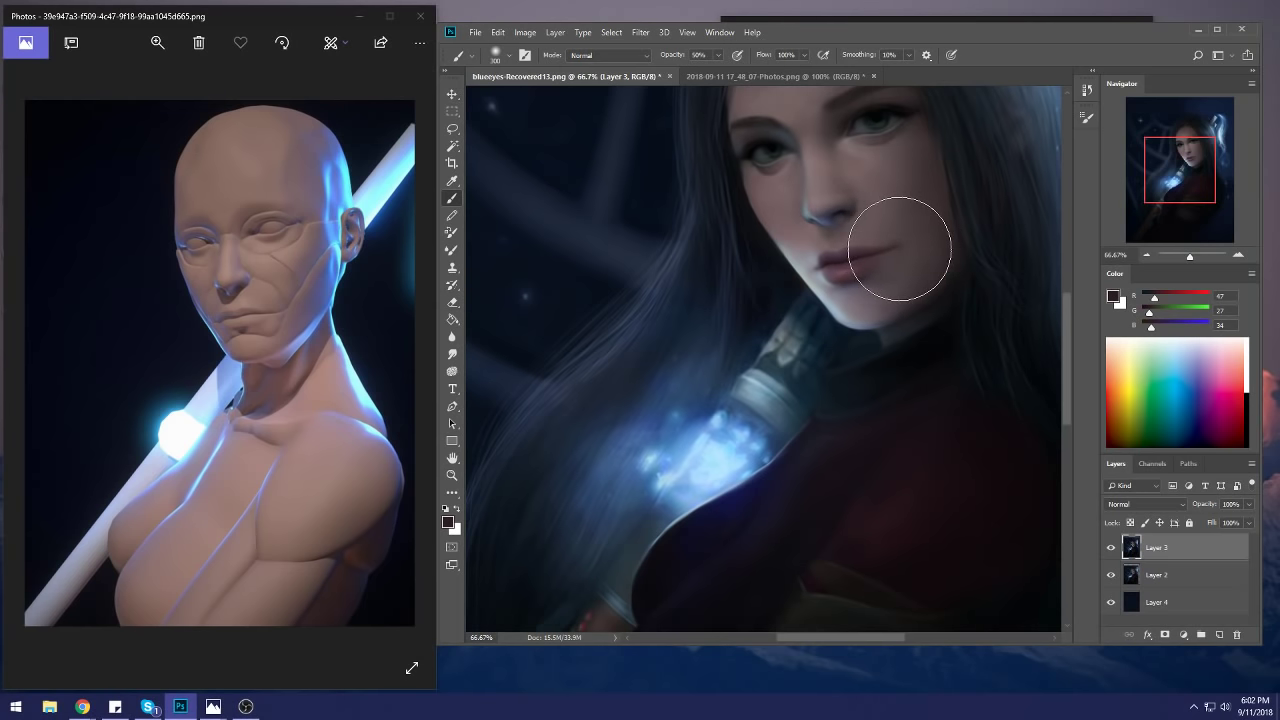
key("bracketright")
key("bracketright")
key("bracketright")
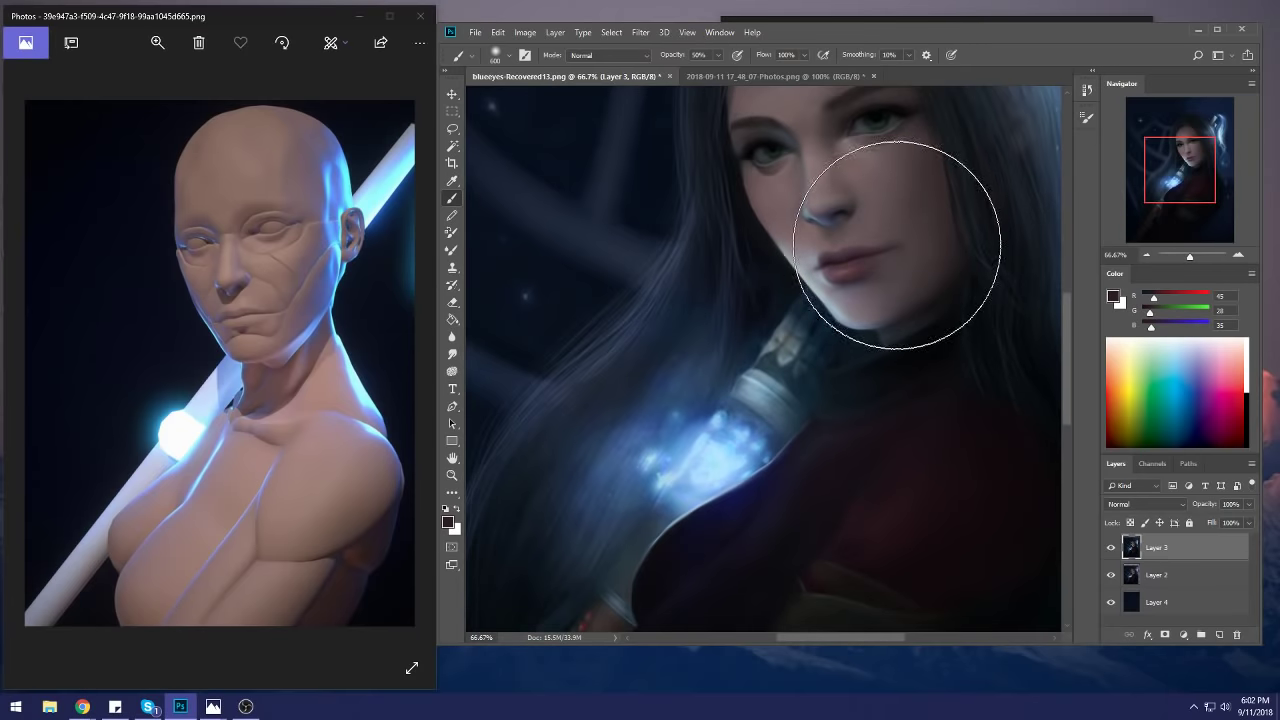
left_click(898, 238, "alt")
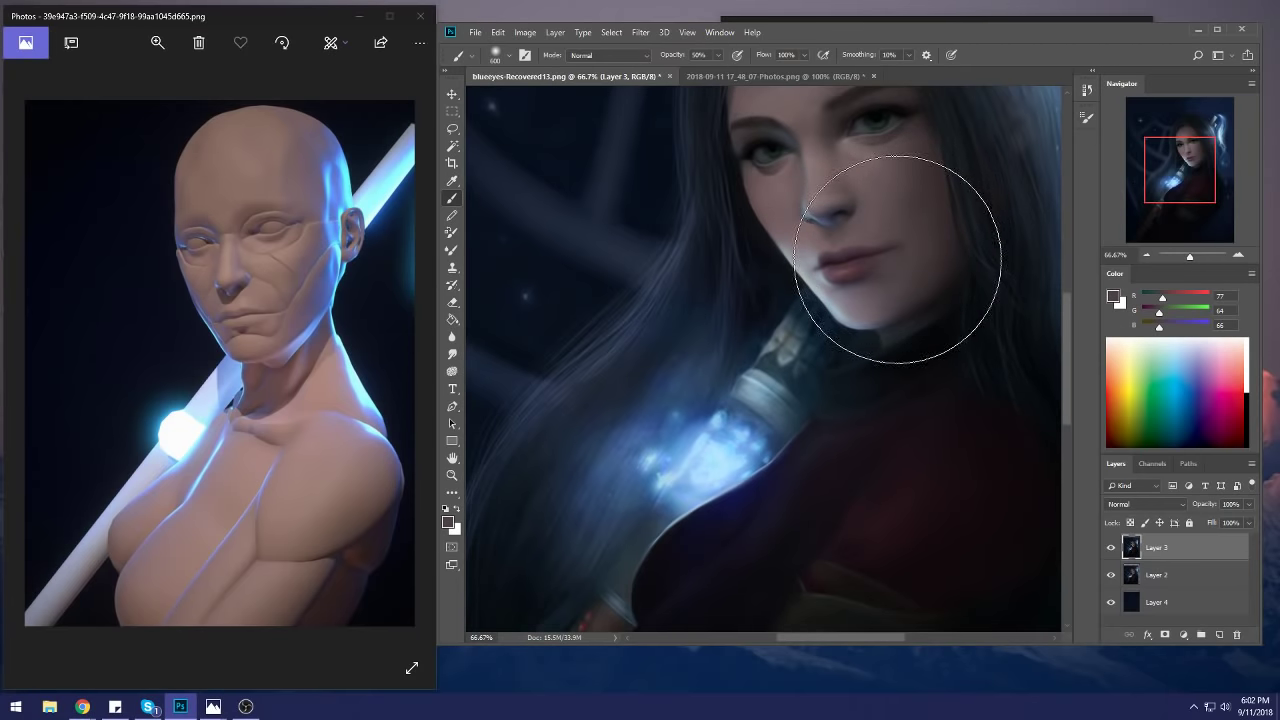
key("bracketleft")
key("bracketleft")
key("bracketleft")
key("bracketleft")
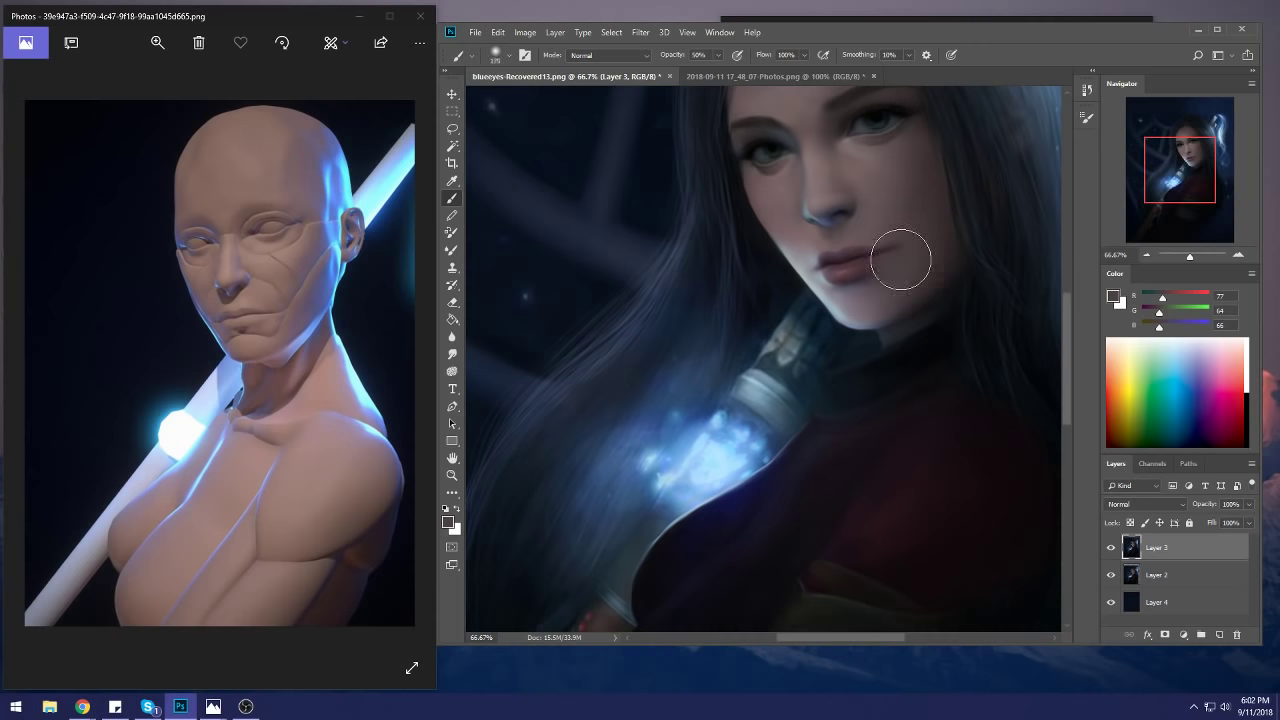
left_click(717, 56)
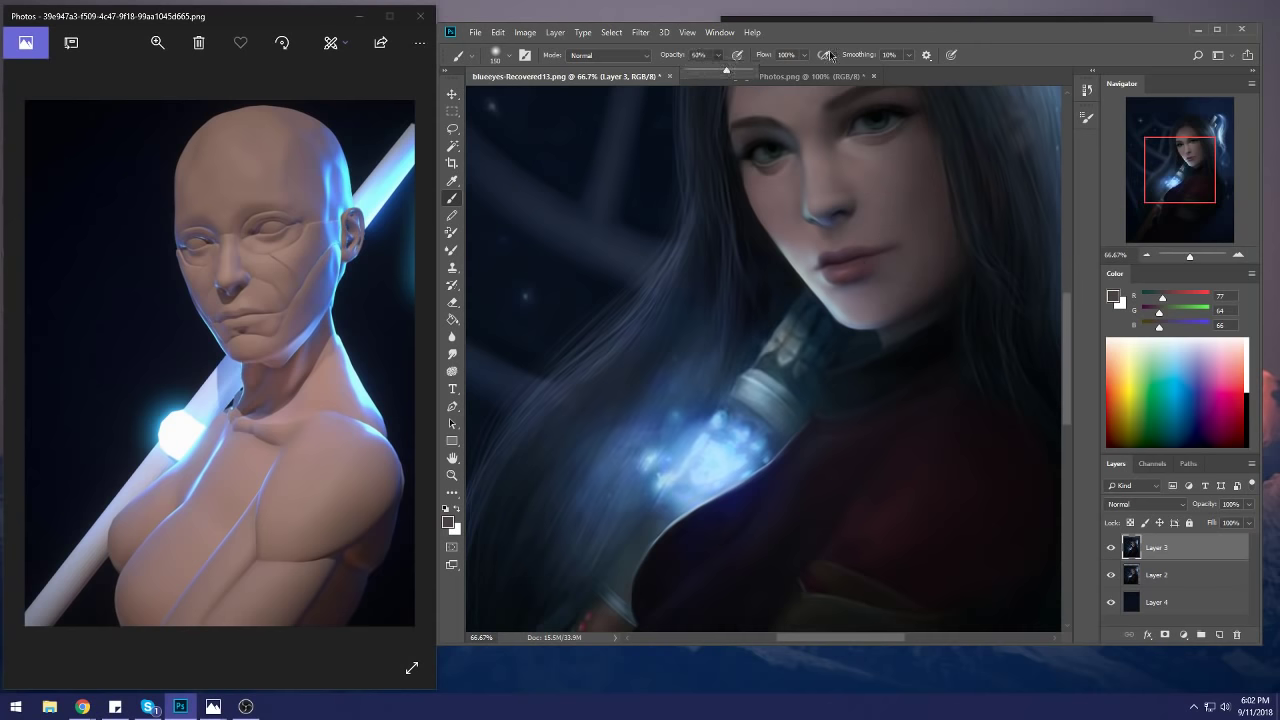
left_click(905, 205)
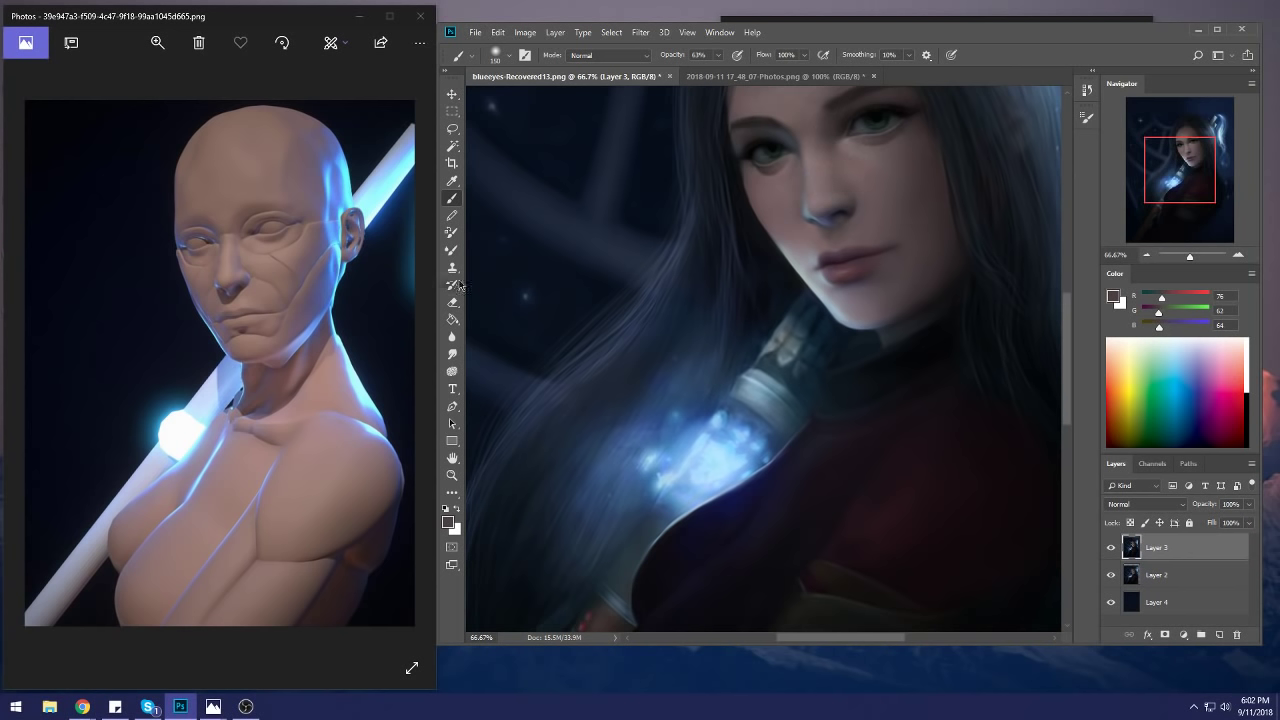
Step: Load a deeper blue from the glowing armour with the brush in Color mode
left_click(751, 427, "alt")
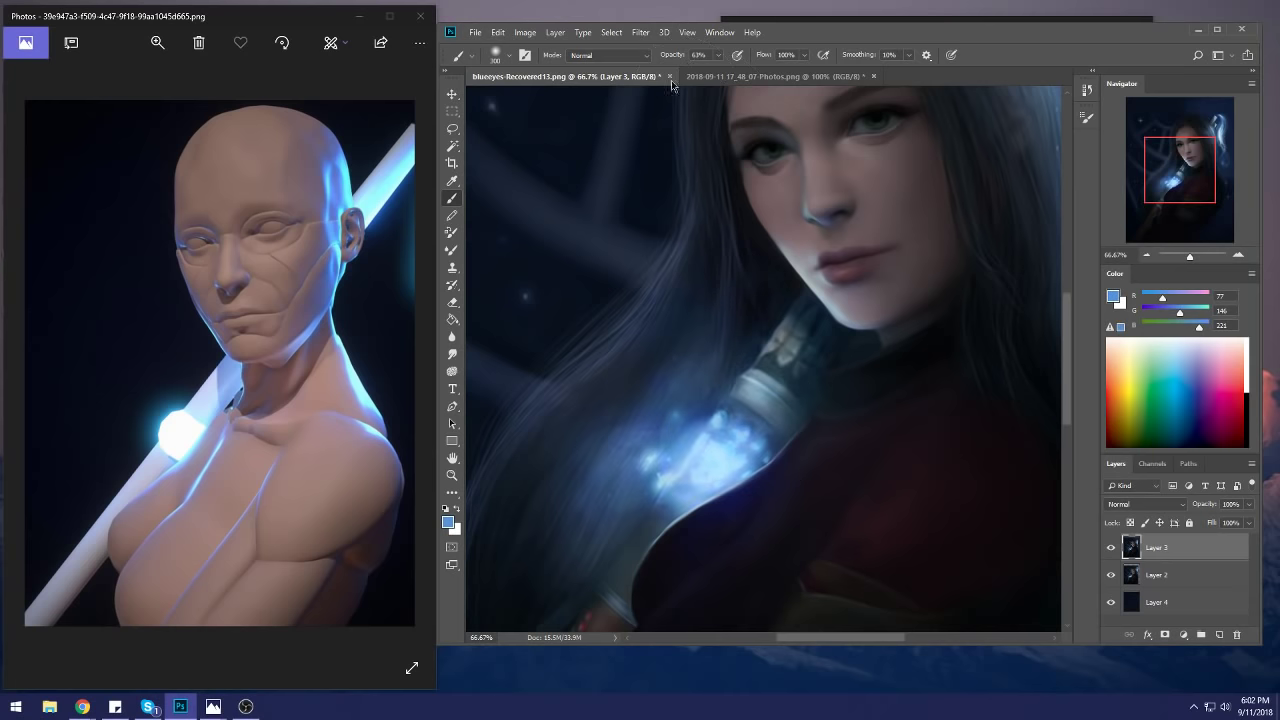
left_click(610, 55)
left_click(600, 396)
left_click(742, 419, "alt")
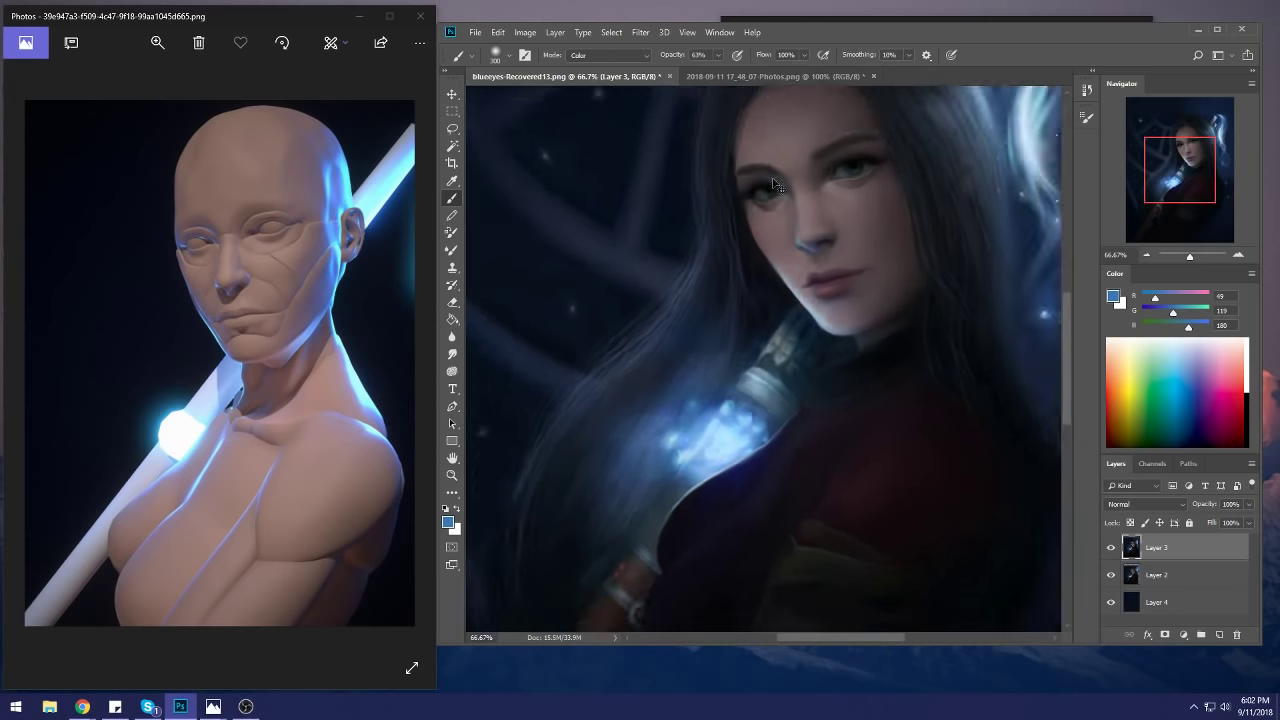
Step: Zoom out and set a large 1500 px Color-mode brush at 27% opacity for the blue wash
key("ctrl+minus")
key("ctrl+minus")
key("ctrl+minus")
key("bracketright")
key("bracketright")
key("bracketright")
key("bracketright")
key("bracketright")
key("bracketright")
key("bracketright")
key("bracketright")
key("bracketright")
key("bracketright")
key("bracketright")
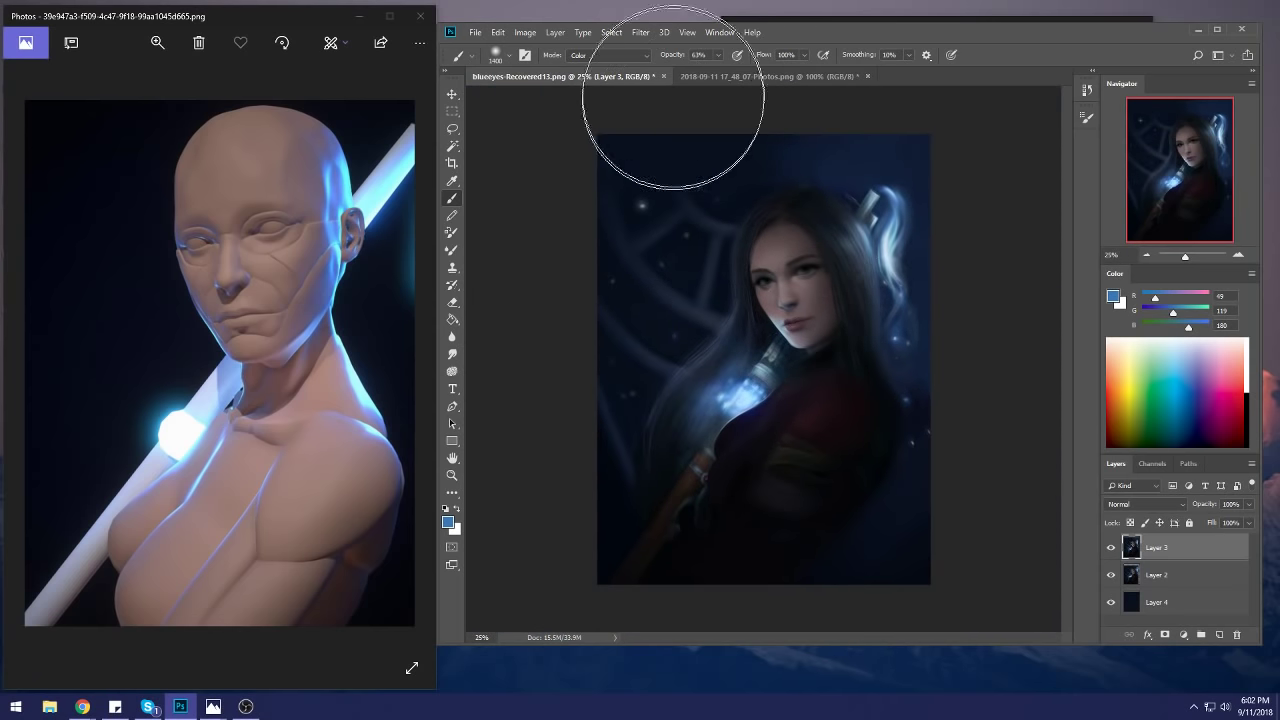
left_click_drag(717, 55, 699, 74)
key("bracketright")
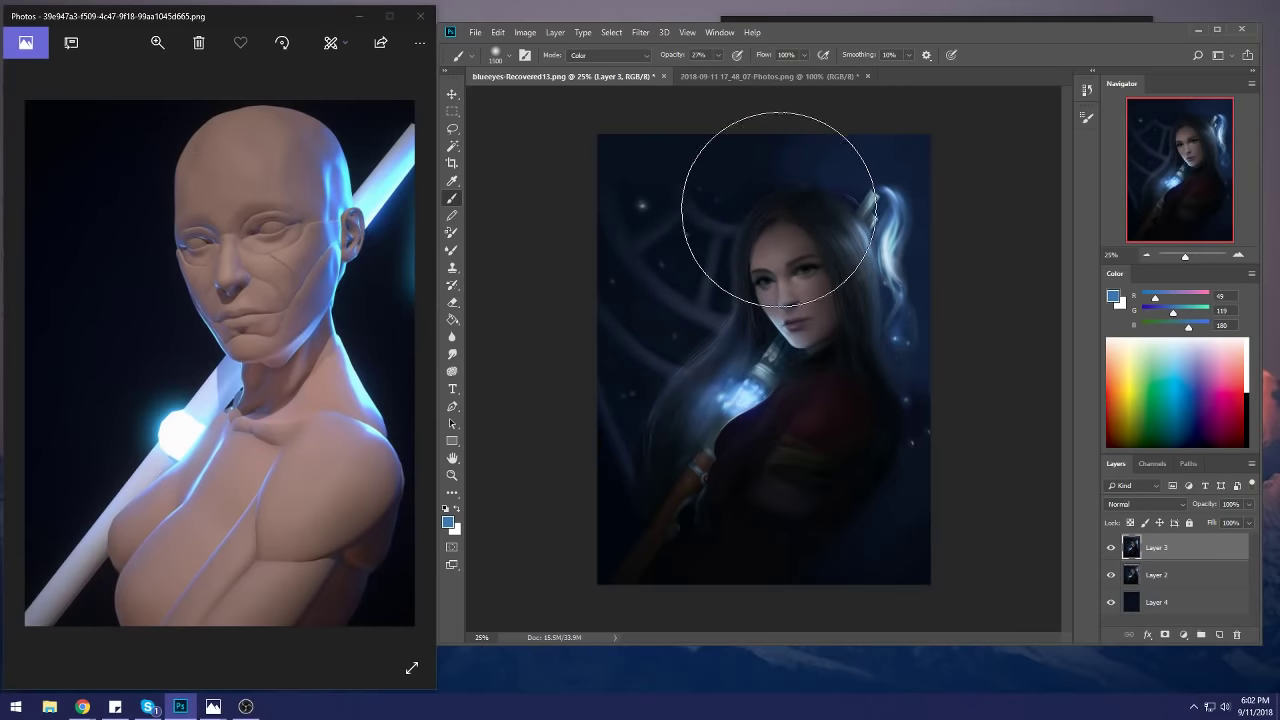
Step: Zoom to 50%, sample the staff's lighter blue and return to a small Normal-mode brush
key("ctrl+plus")
left_click(752, 410, "alt")
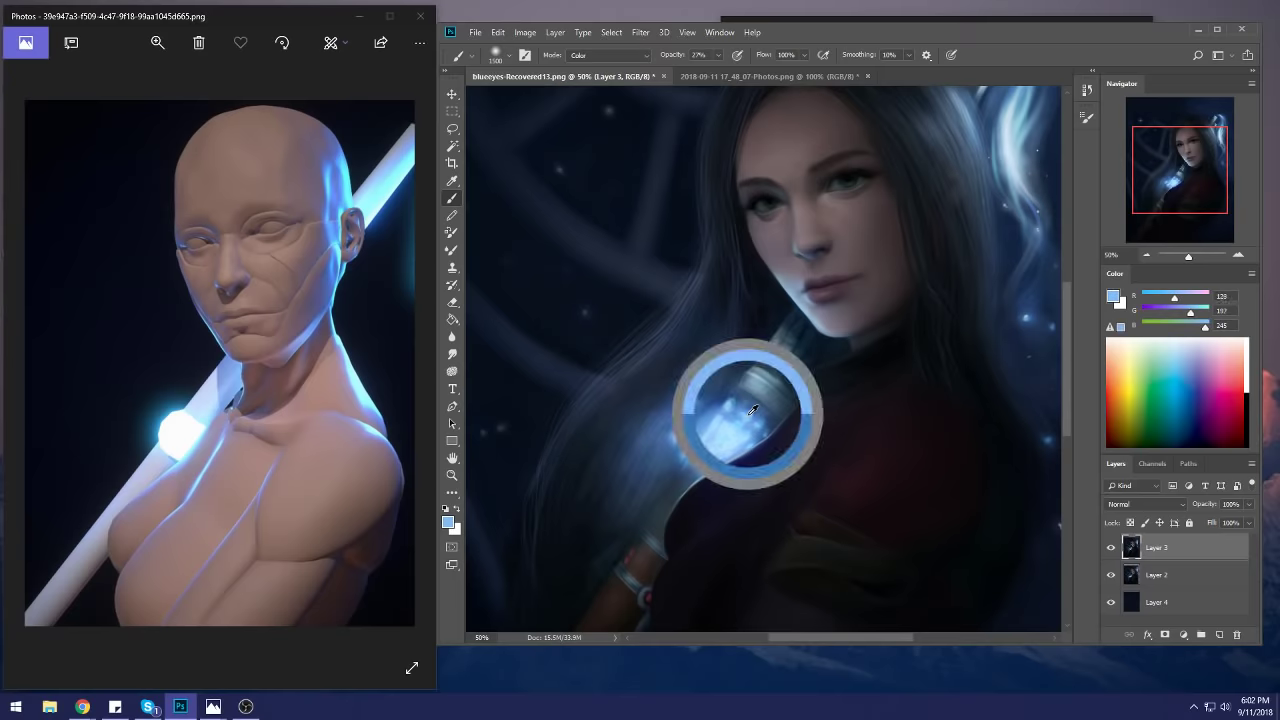
left_click(608, 55)
left_click(600, 62)
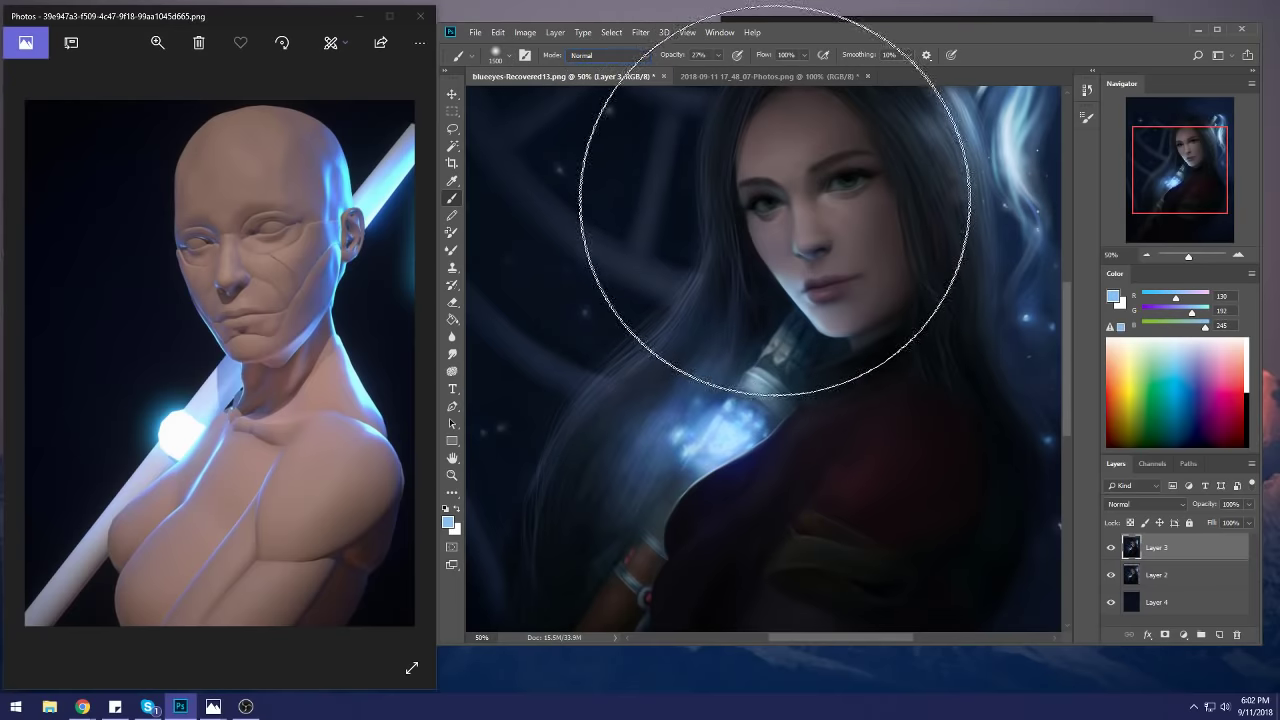
key("bracketleft")
key("bracketleft")
key("bracketleft")
key("bracketleft")
key("bracketleft")
key("bracketleft")
key("bracketleft")
key("bracketleft")
key("bracketleft")
key("bracketleft")
key("bracketleft")
key("bracketleft")
key("bracketleft")
key("bracketleft")
key("bracketleft")
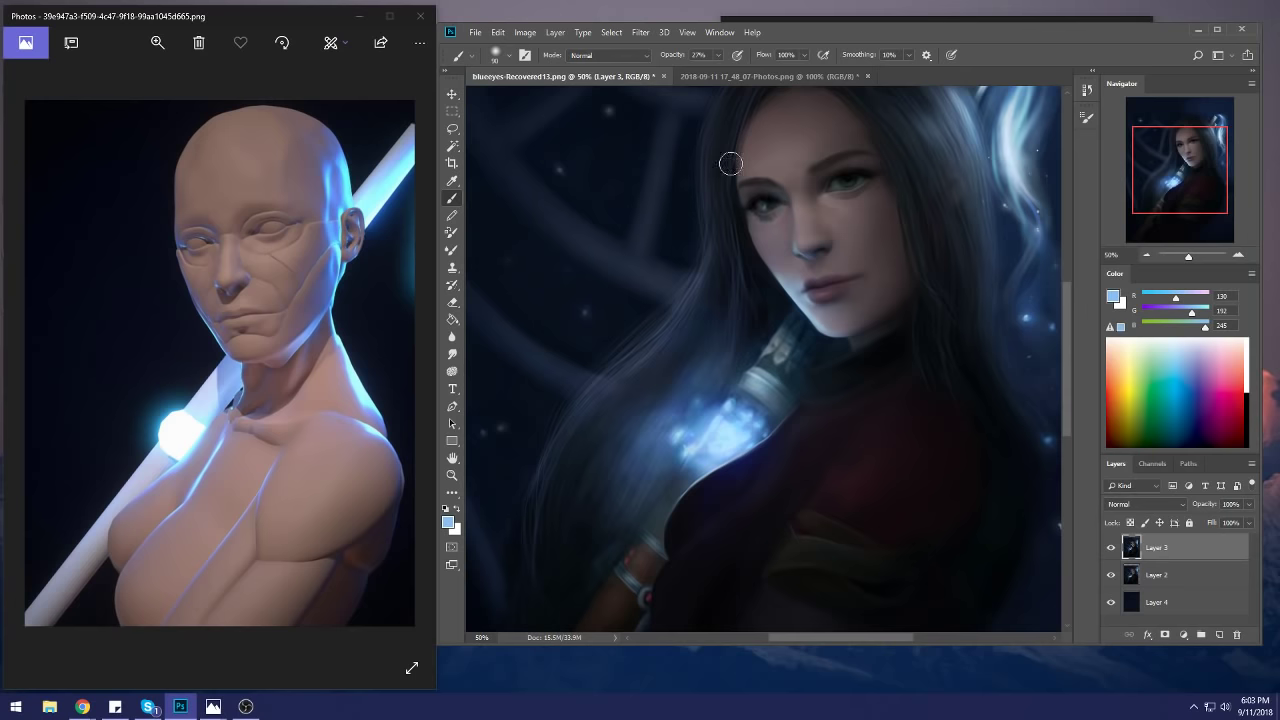
left_click(593, 56)
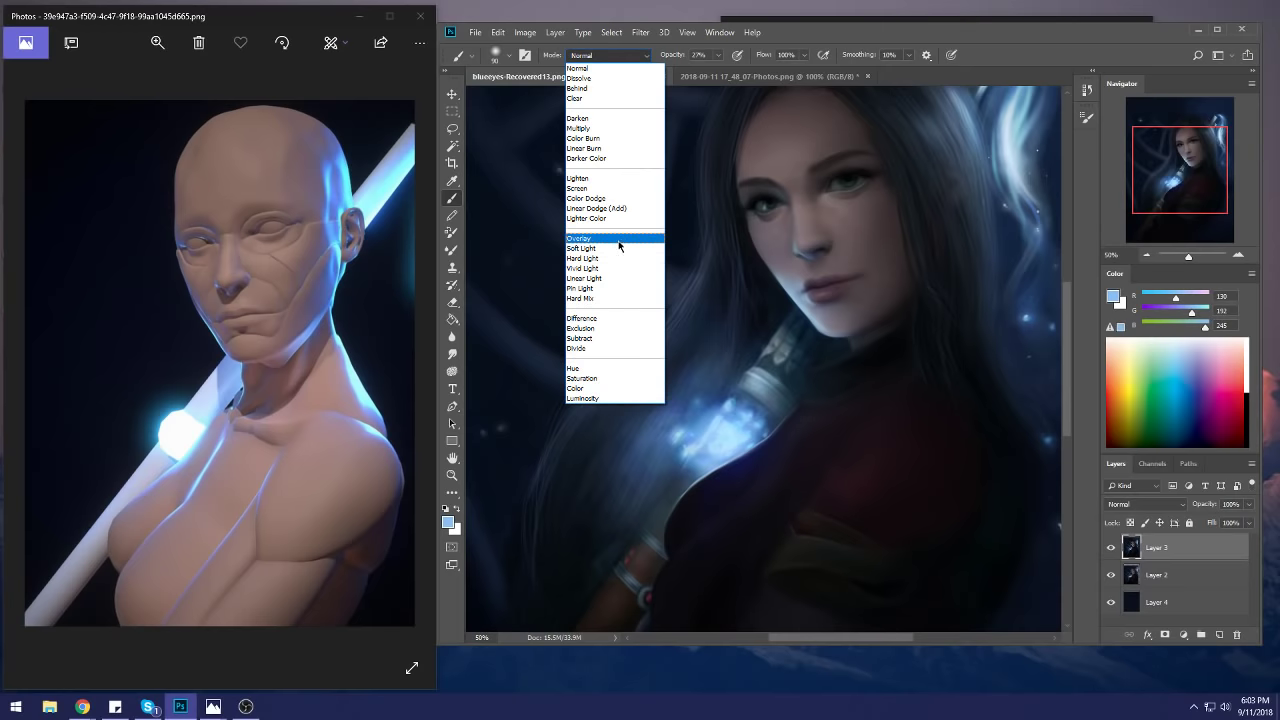
Step: Set the brush to Color Dodge, load a pale glowing blue and enlarge it to 600
left_click(600, 198)
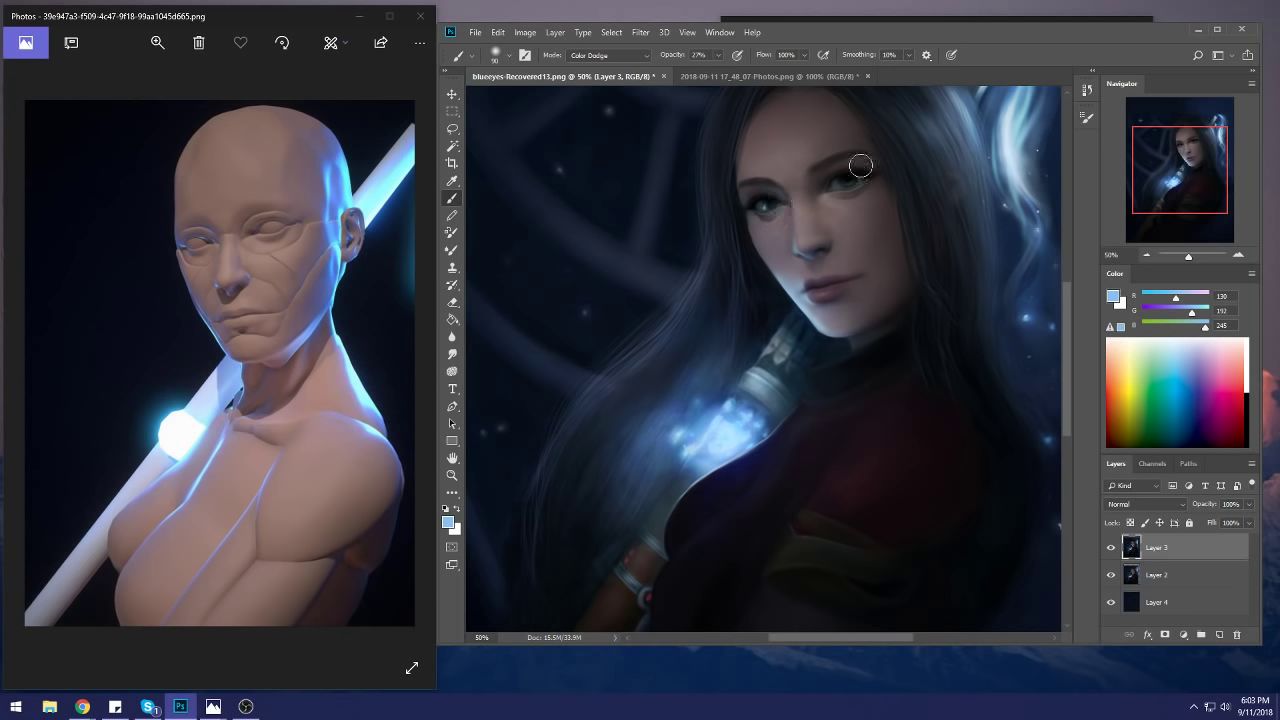
key("e")
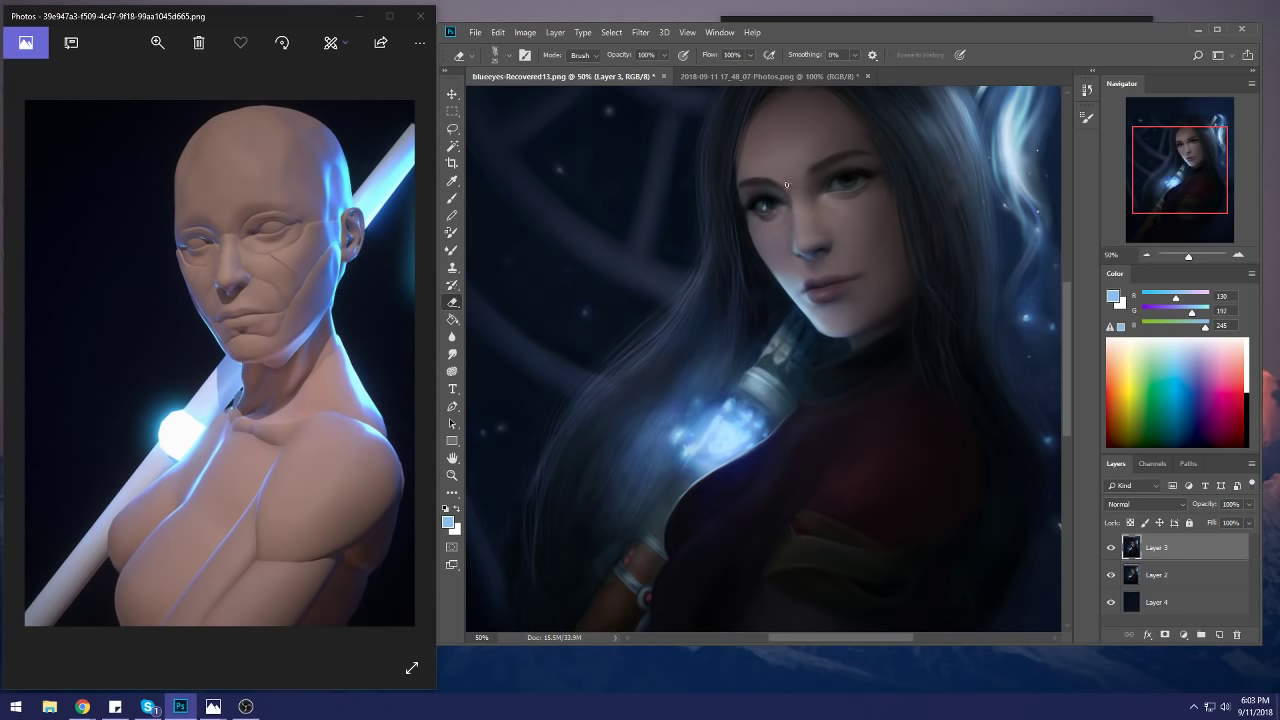
key("b")
left_click(768, 204, "alt")
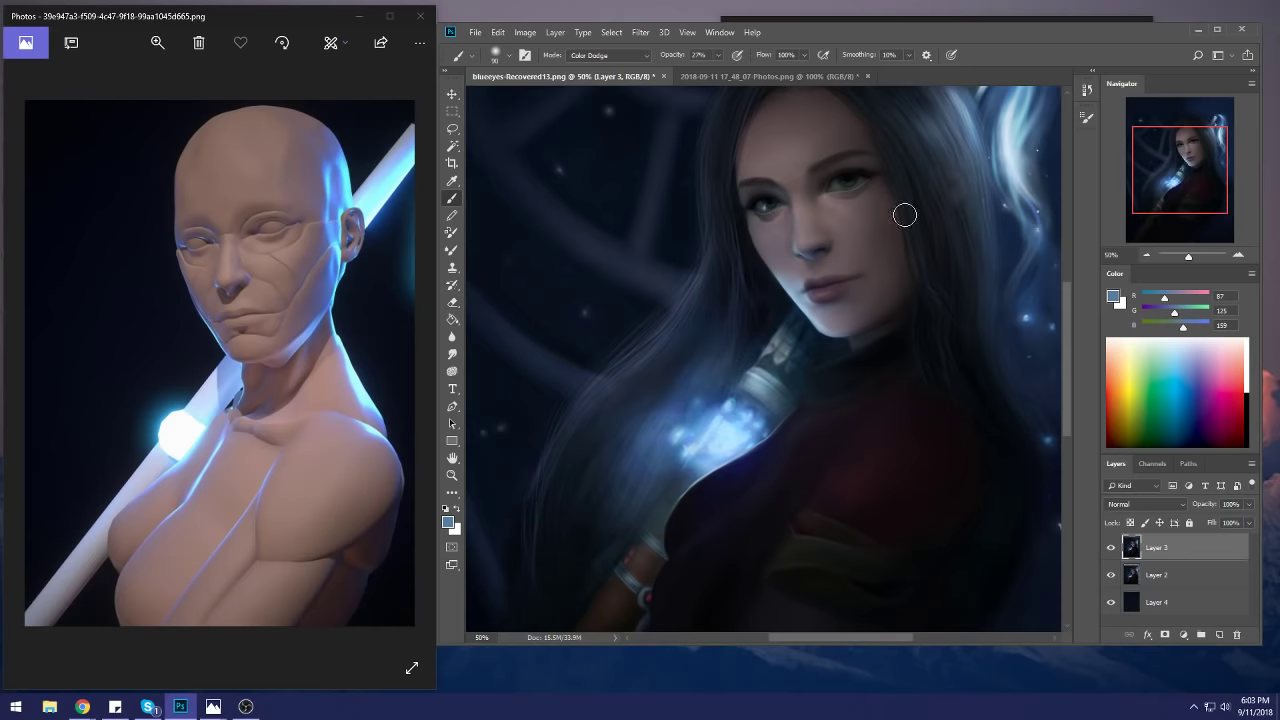
scroll(904, 232, "down", 3)
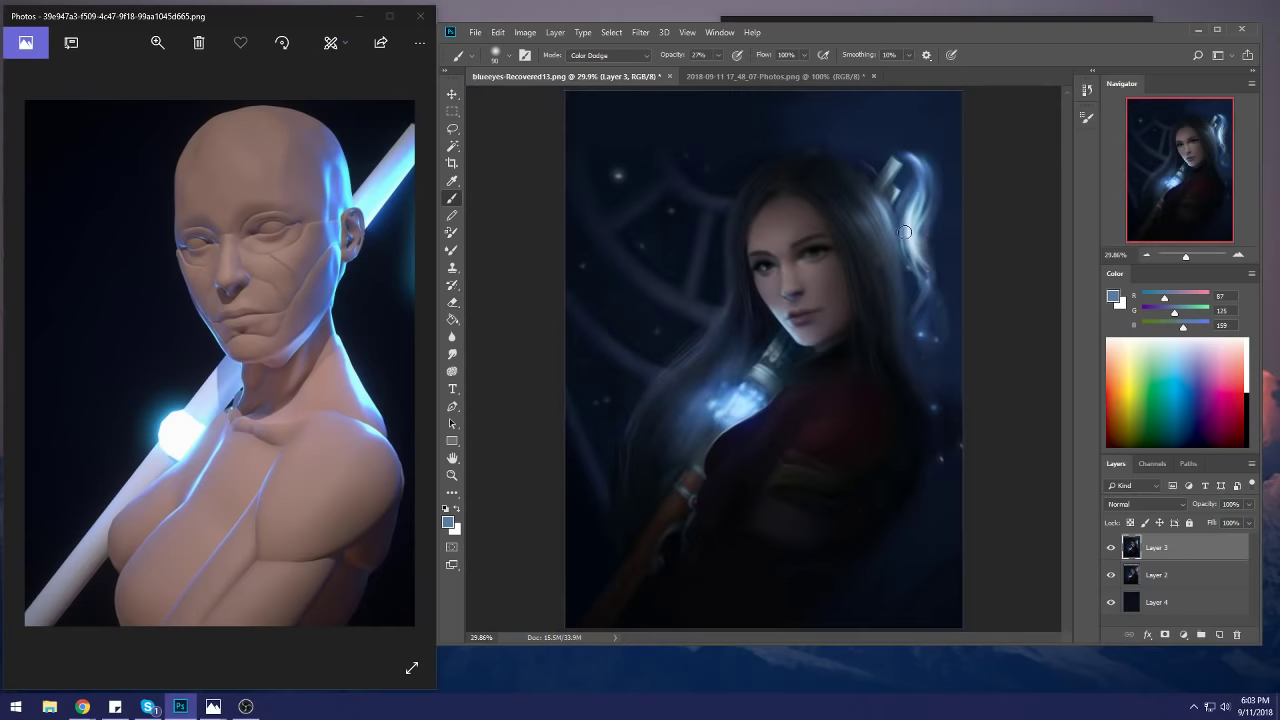
left_click(759, 395, "alt")
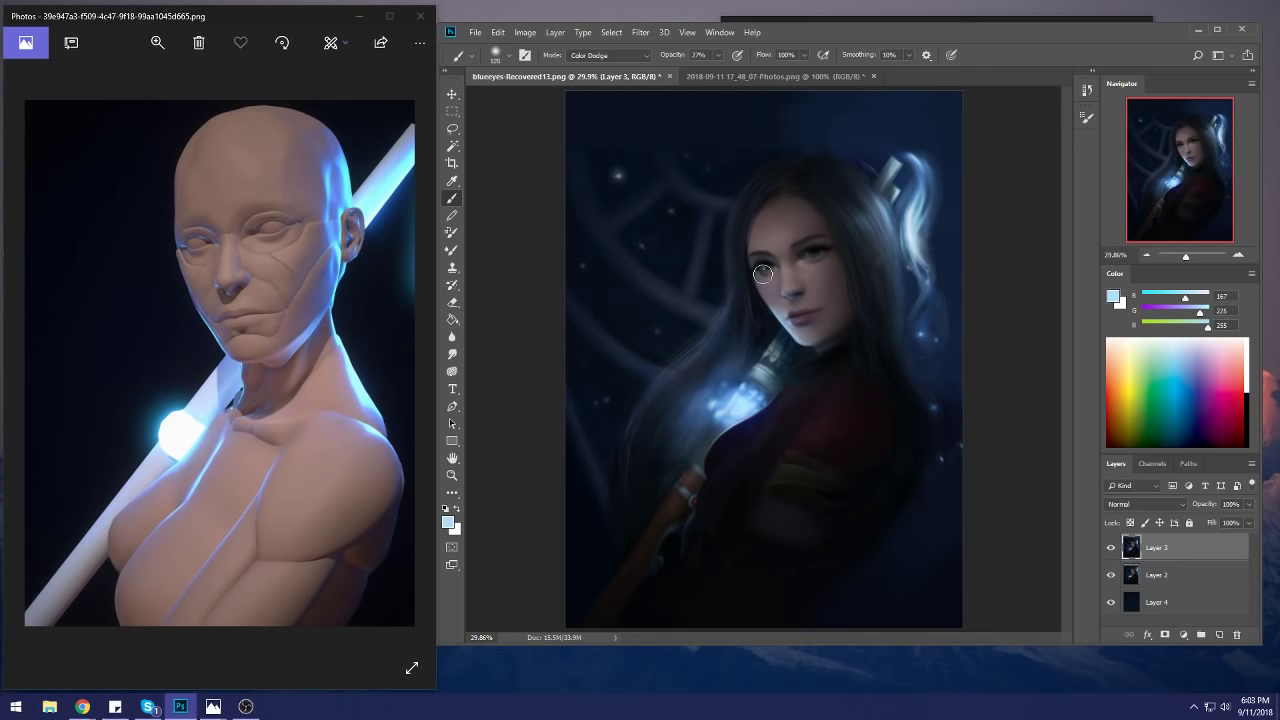
key("bracketright")
key("bracketright")
key("bracketright")
key("bracketright")
key("bracketright")
key("bracketright")
key("bracketright")
key("bracketright")
key("bracketright")
key("ctrl+plus")
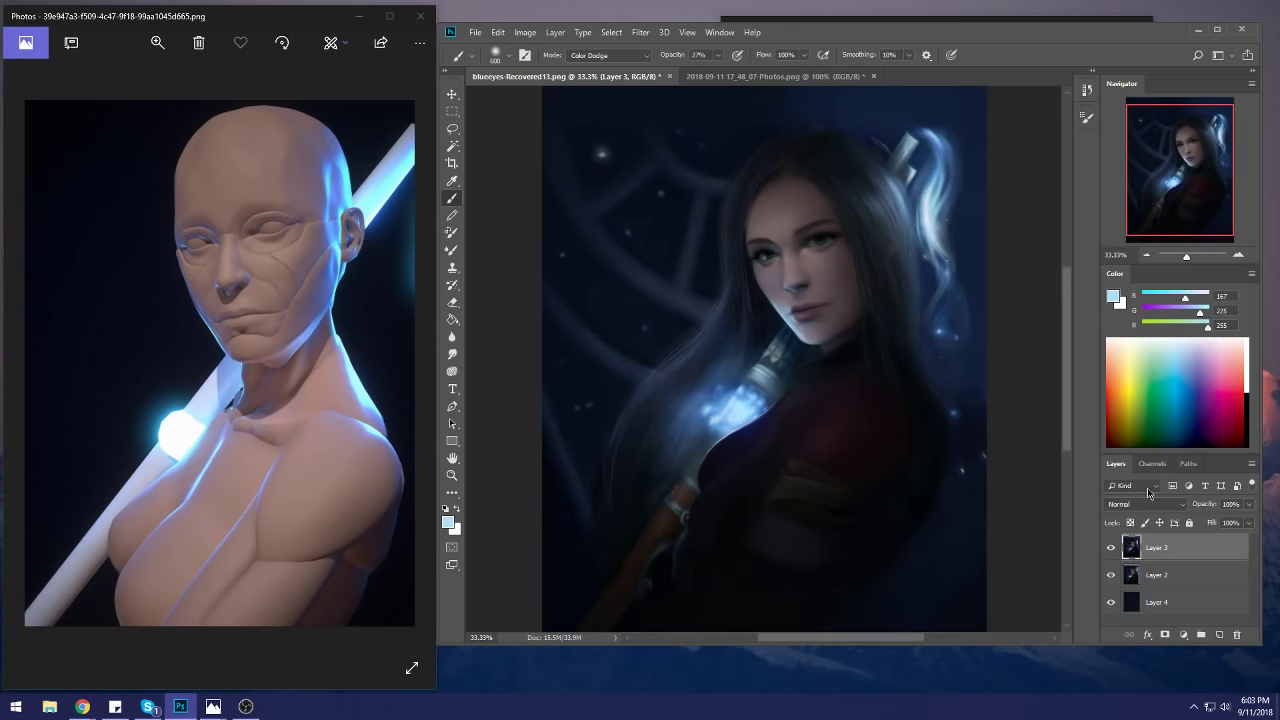
Step: Toggle Layer 3 off and on several times to compare against the unpainted version
left_click(1110, 547)
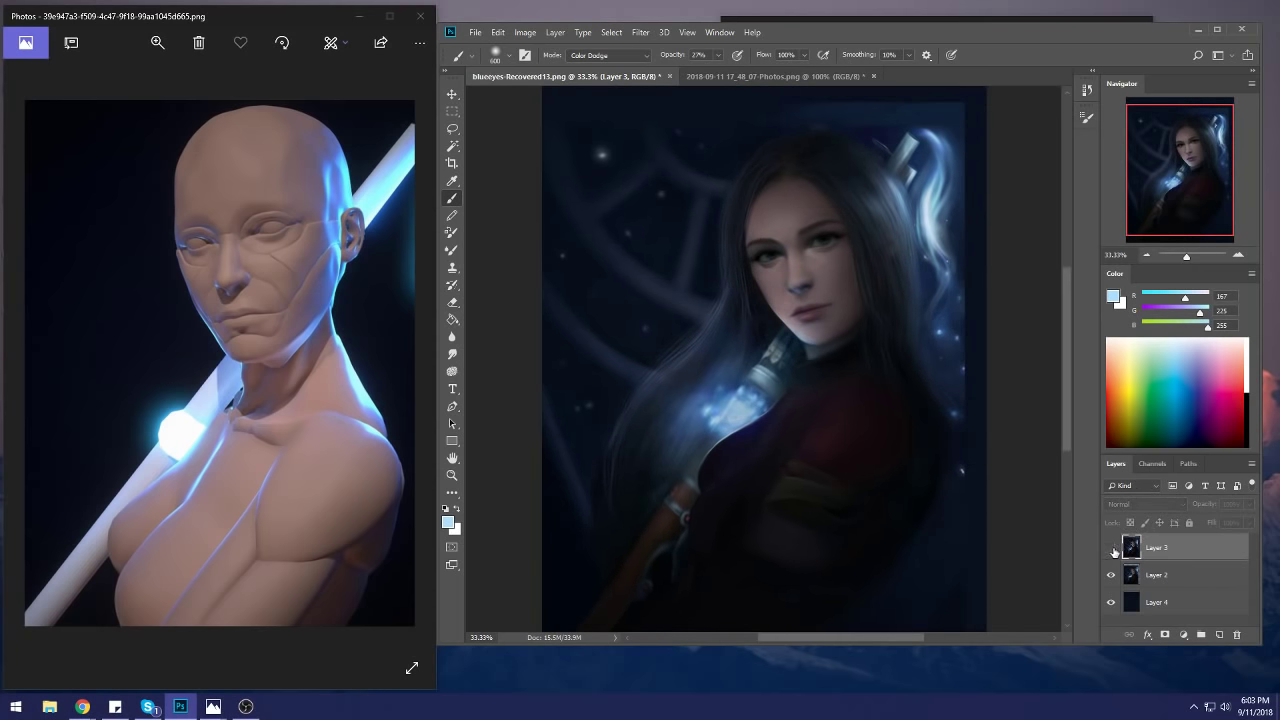
left_click(1111, 548)
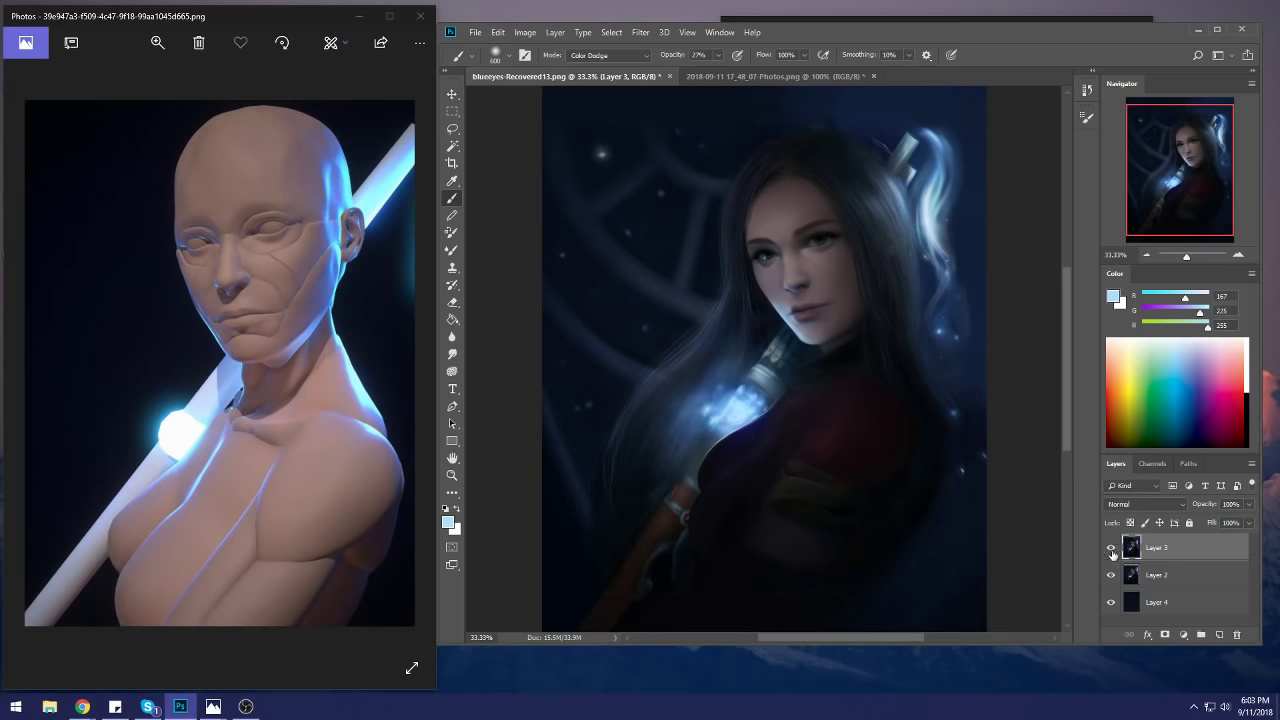
left_click(1111, 548)
left_click(1111, 548)
left_click(1110, 549)
left_click(1110, 549)
Step: Sample a bright blue and dab glowing highlights onto the right eye's iris
left_click(758, 390, "alt")
key("bracketleft")
key("bracketleft")
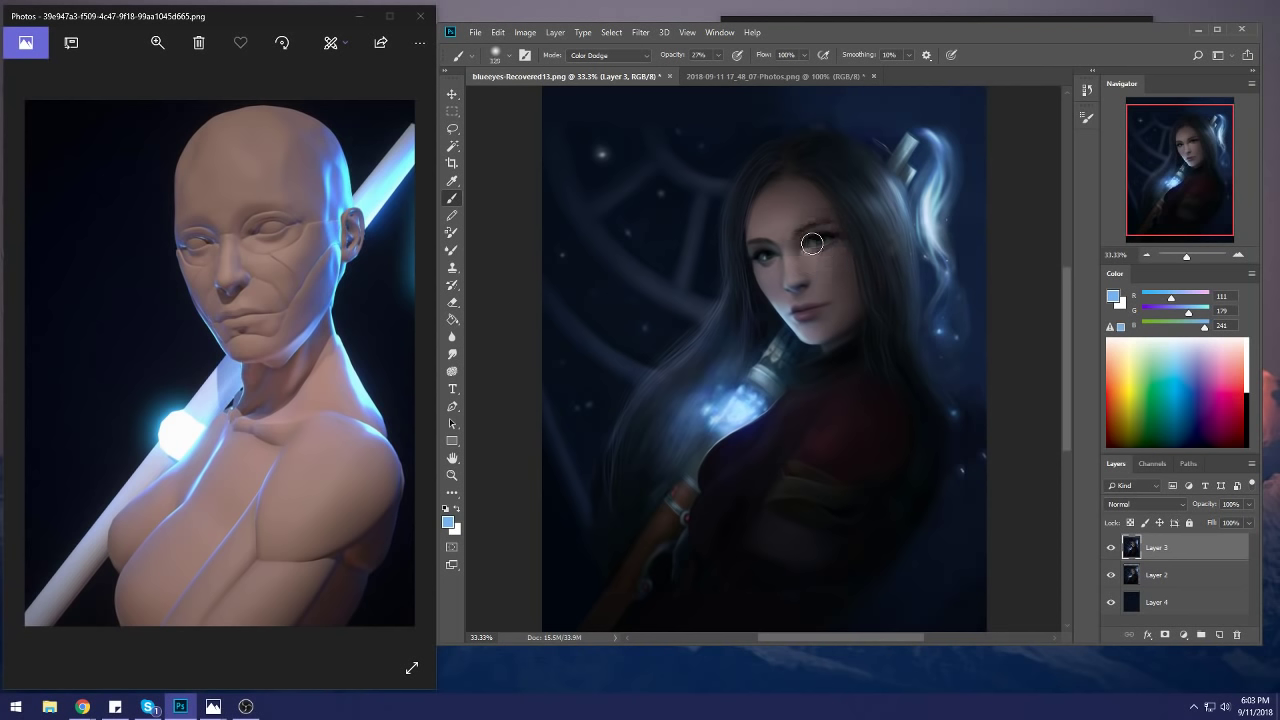
left_click_drag(826, 242, 814, 246)
left_click_drag(822, 240, 816, 240)
Step: Return the brush to Normal, dab the left eye and zoom in closely on the face
left_click(619, 57)
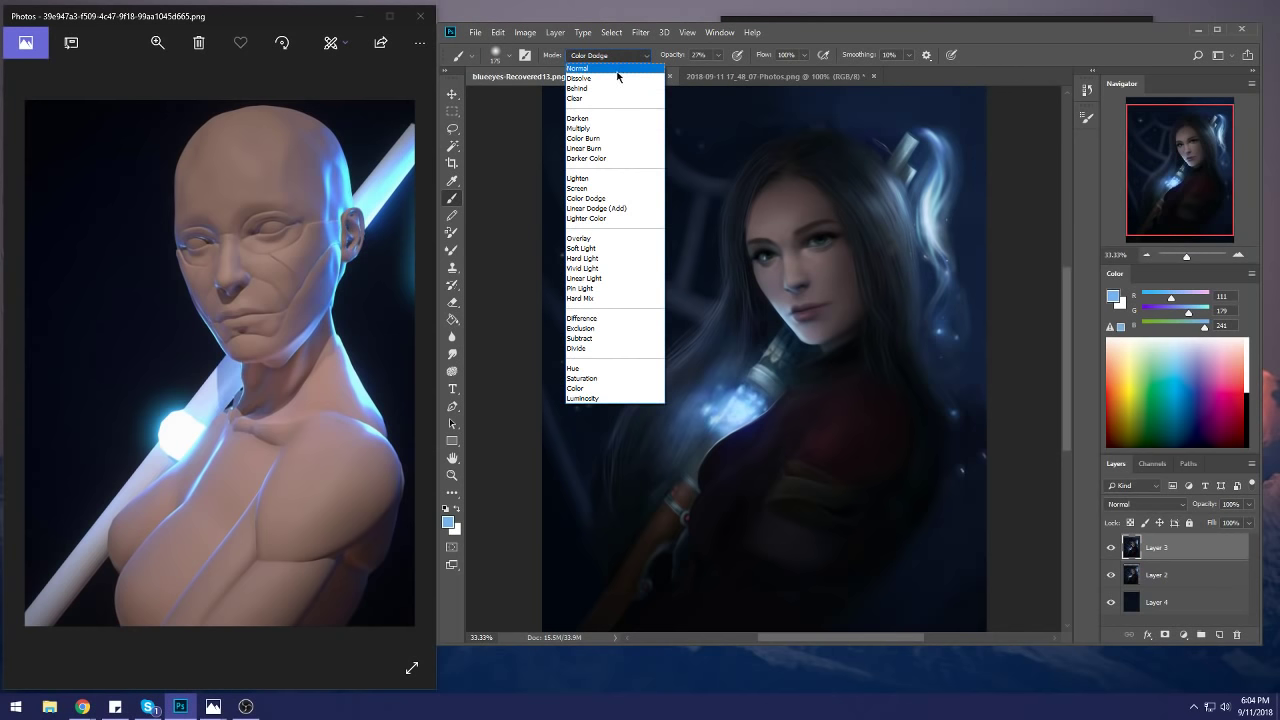
left_click(605, 59)
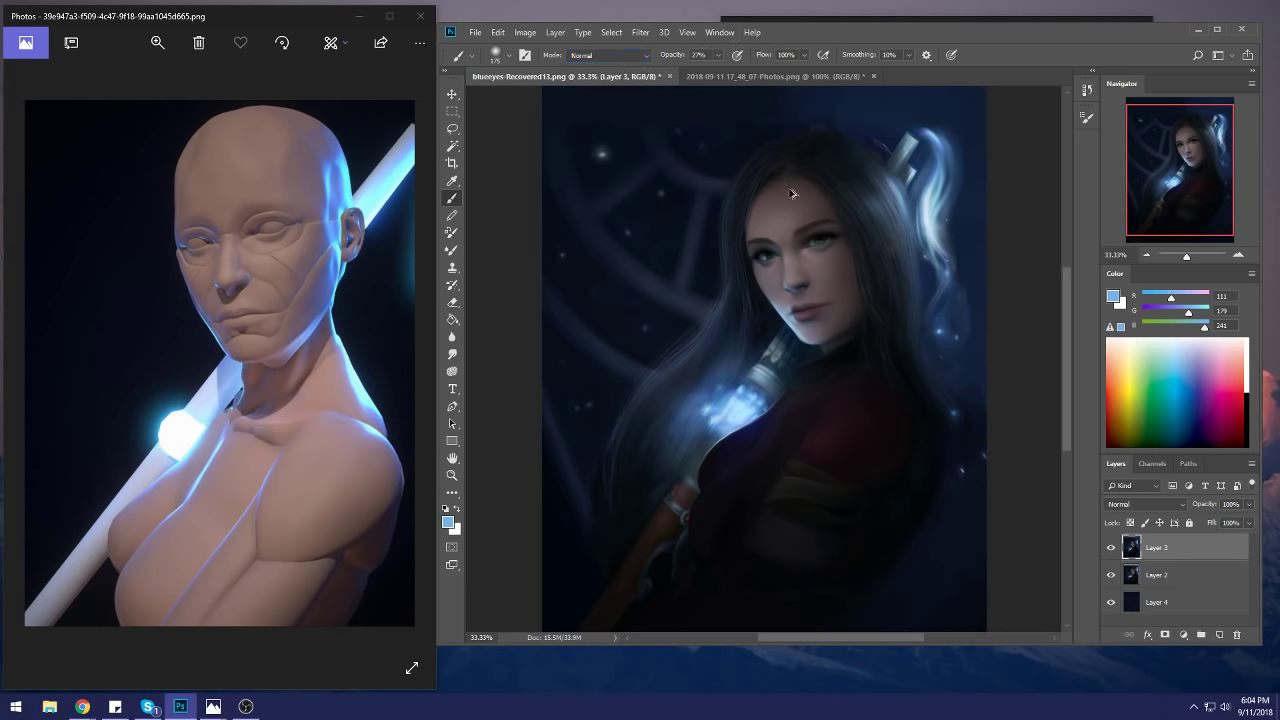
left_click_drag(815, 237, 769, 256)
key("z")
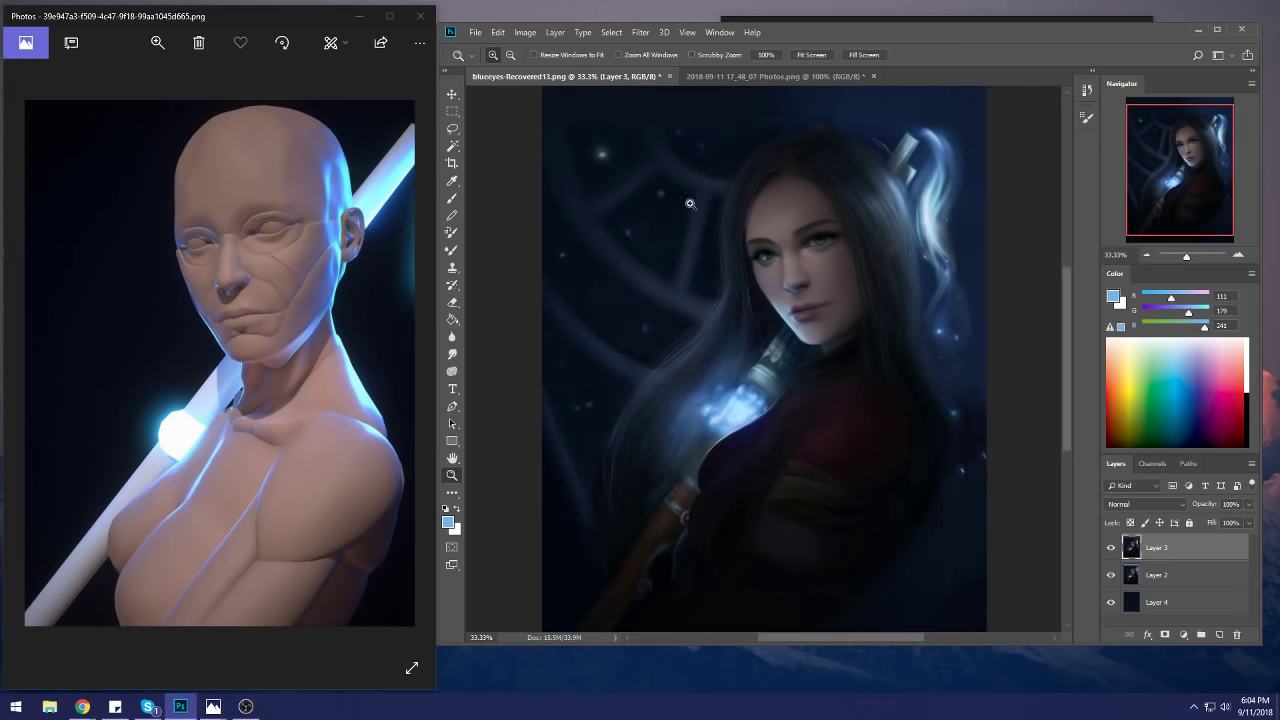
left_click_drag(689, 203, 900, 300)
key("b")
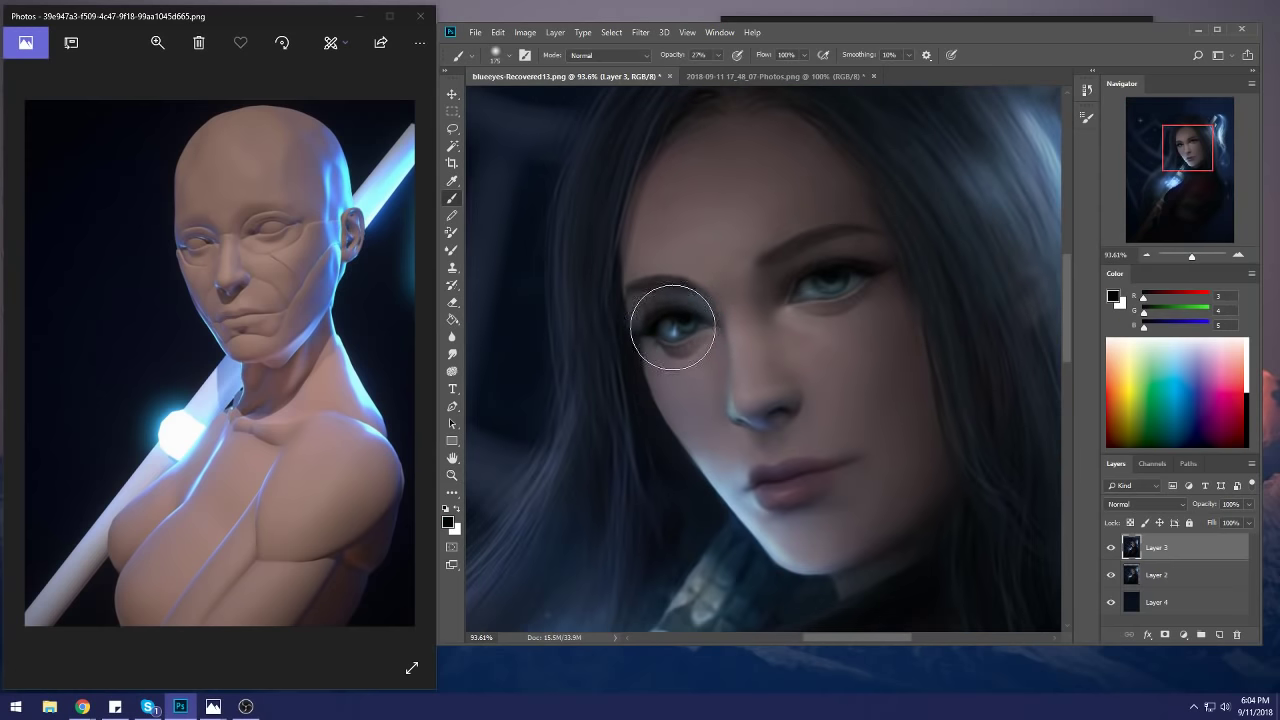
Step: Set the paint colour to white and shrink the brush for eye detail
left_click(674, 322, "alt")
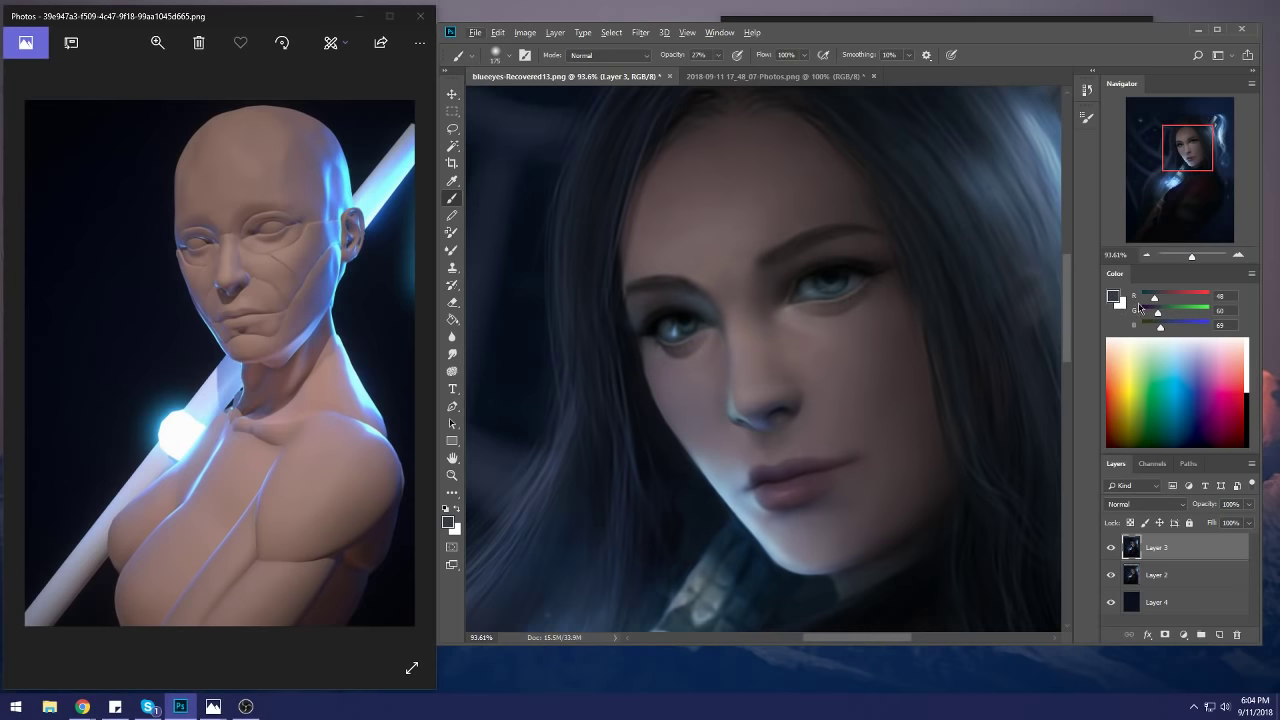
left_click(1113, 297)
left_click(752, 164)
left_click(1060, 163)
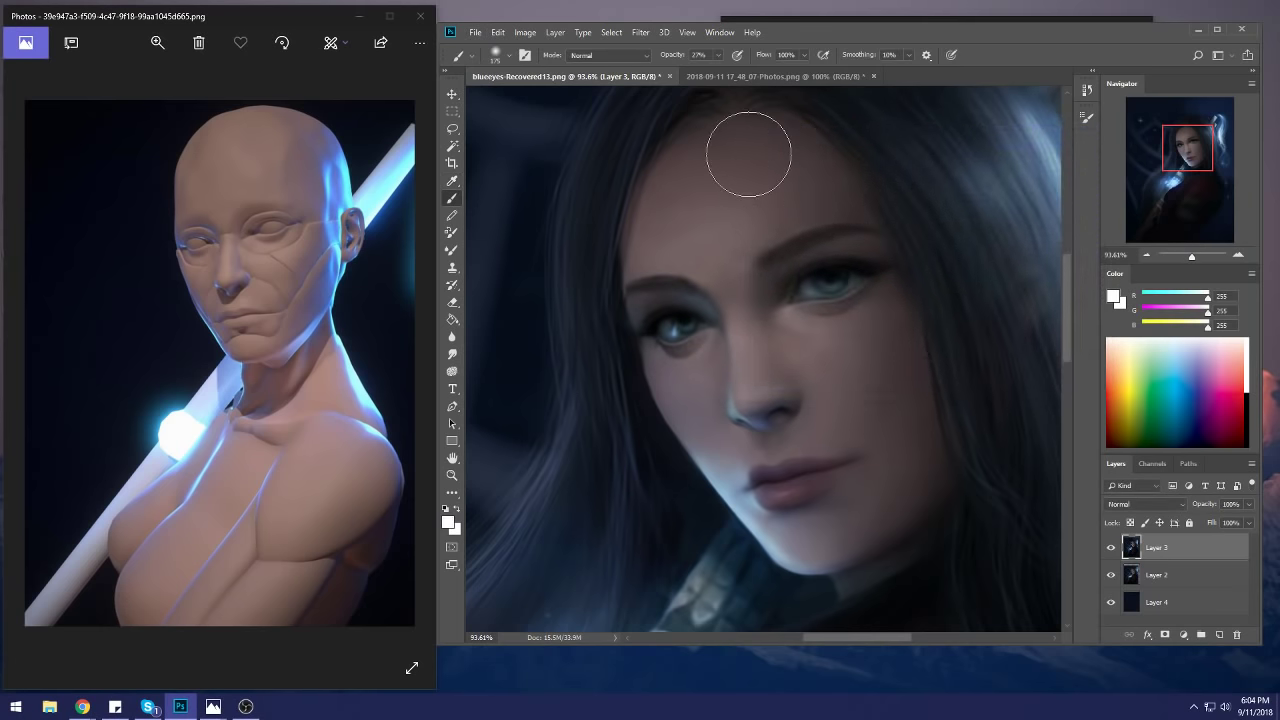
key("bracketleft")
key("bracketleft")
key("bracketleft")
key("bracketleft")
key("bracketleft")
key("bracketleft")
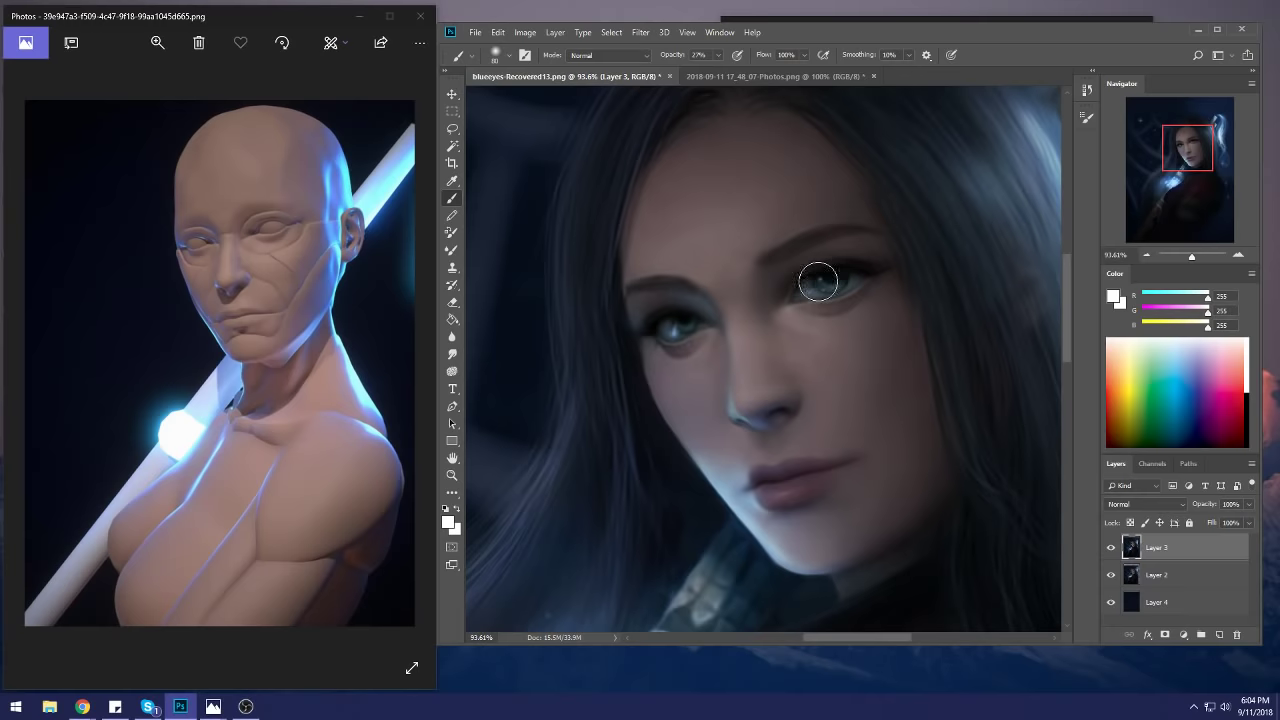
scroll(817, 282, "down", 5)
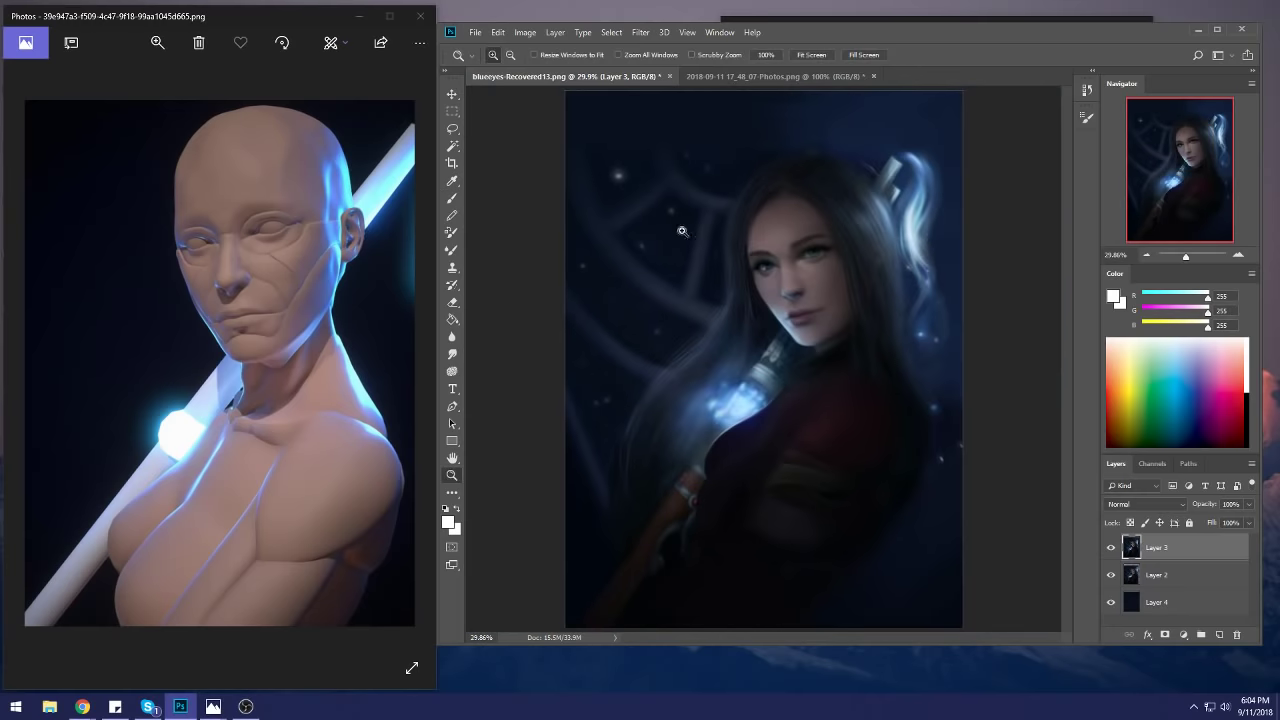
scroll(865, 210, "up", 4)
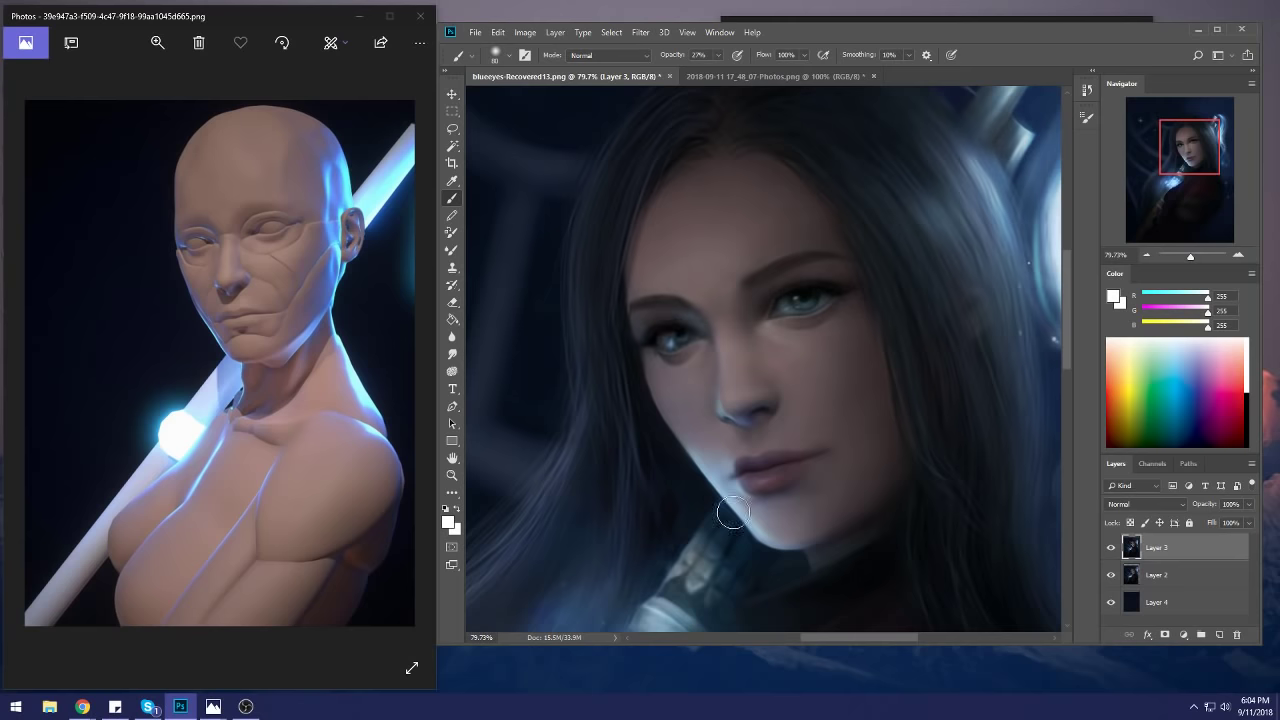
Step: Raise brush opacity to 68% and sample near-black and iris blue from the left eye
key("ctrl+0")
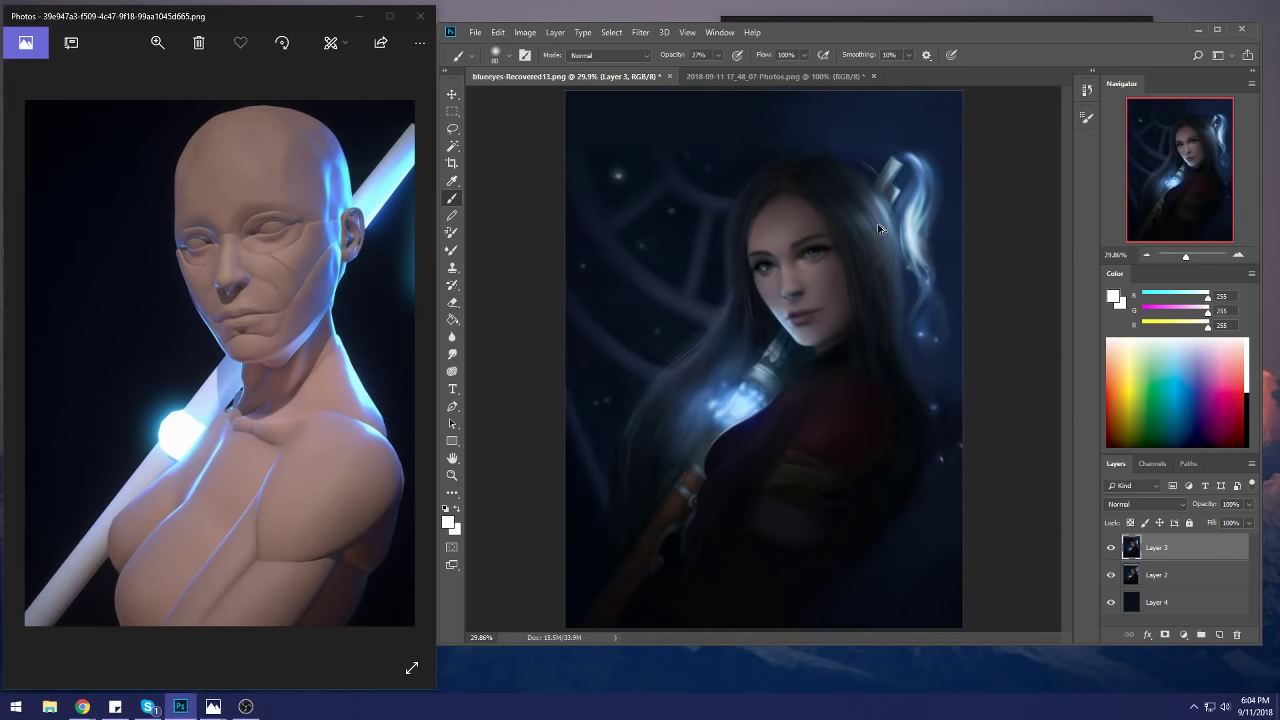
scroll(870, 265, "up", 5)
left_click(662, 342, "alt")
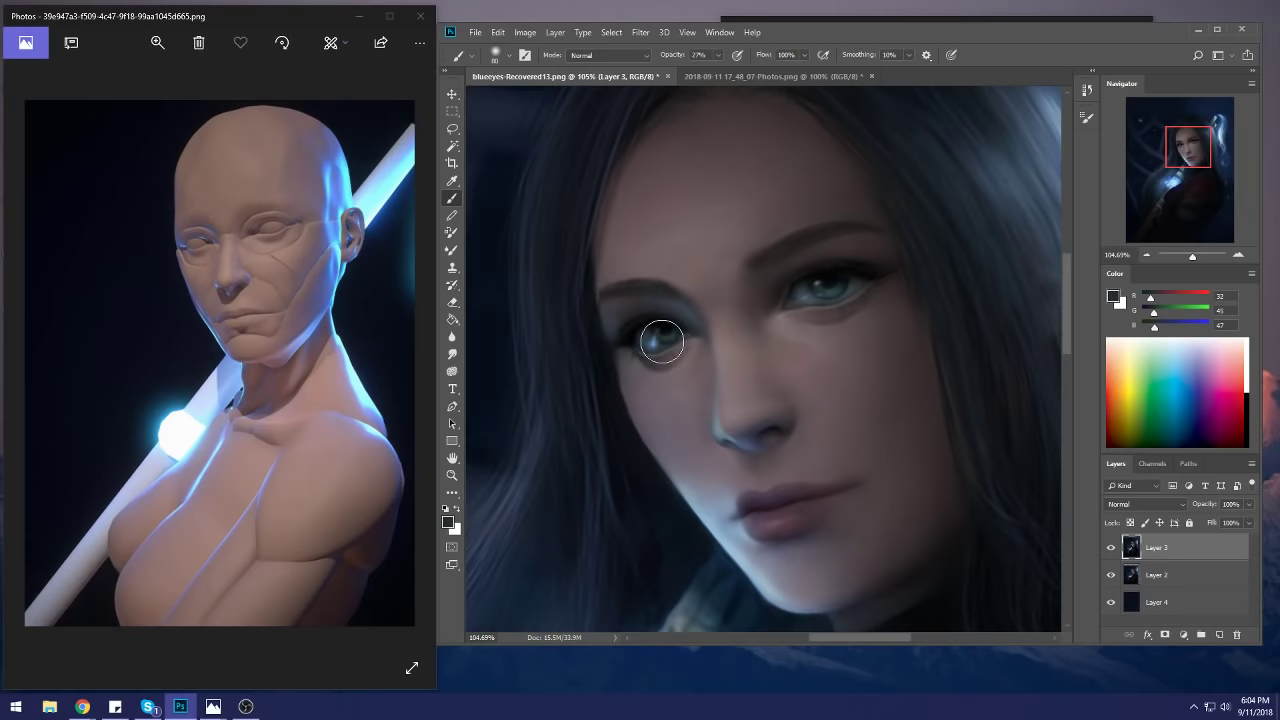
left_click(653, 337, "alt")
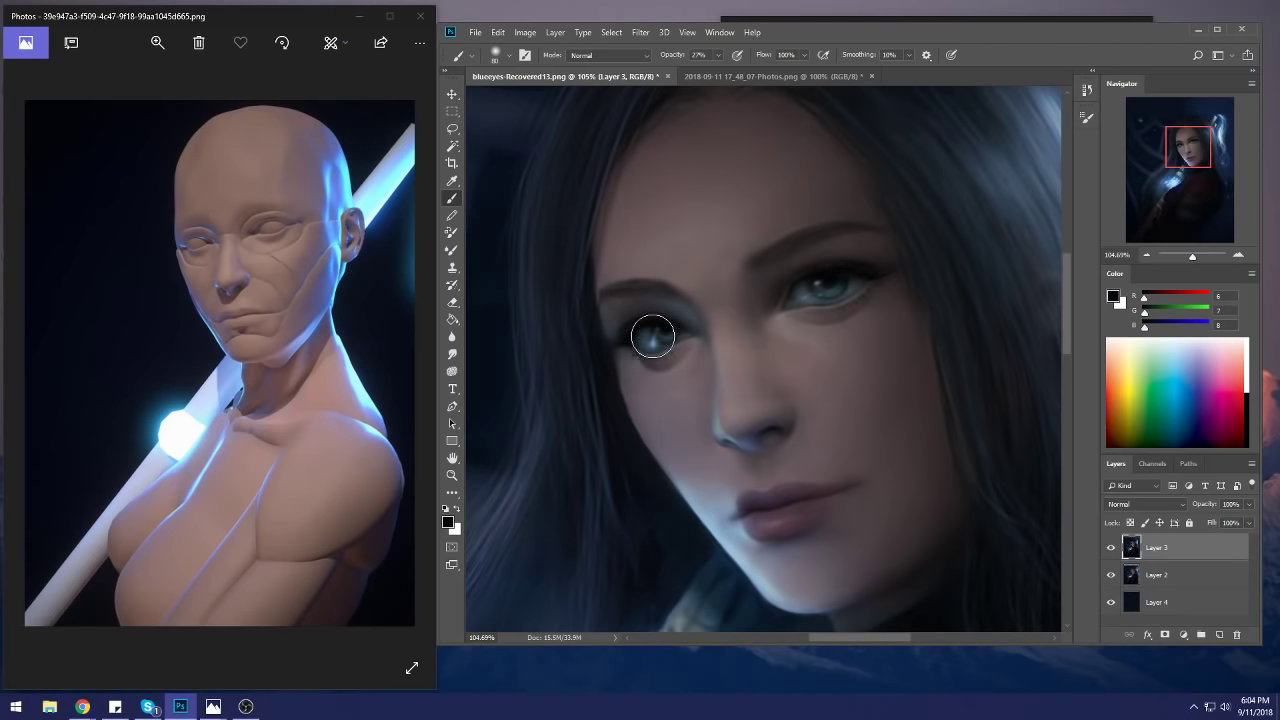
left_click_drag(719, 55, 738, 66)
left_click(651, 336, "alt")
left_click(651, 337, "alt")
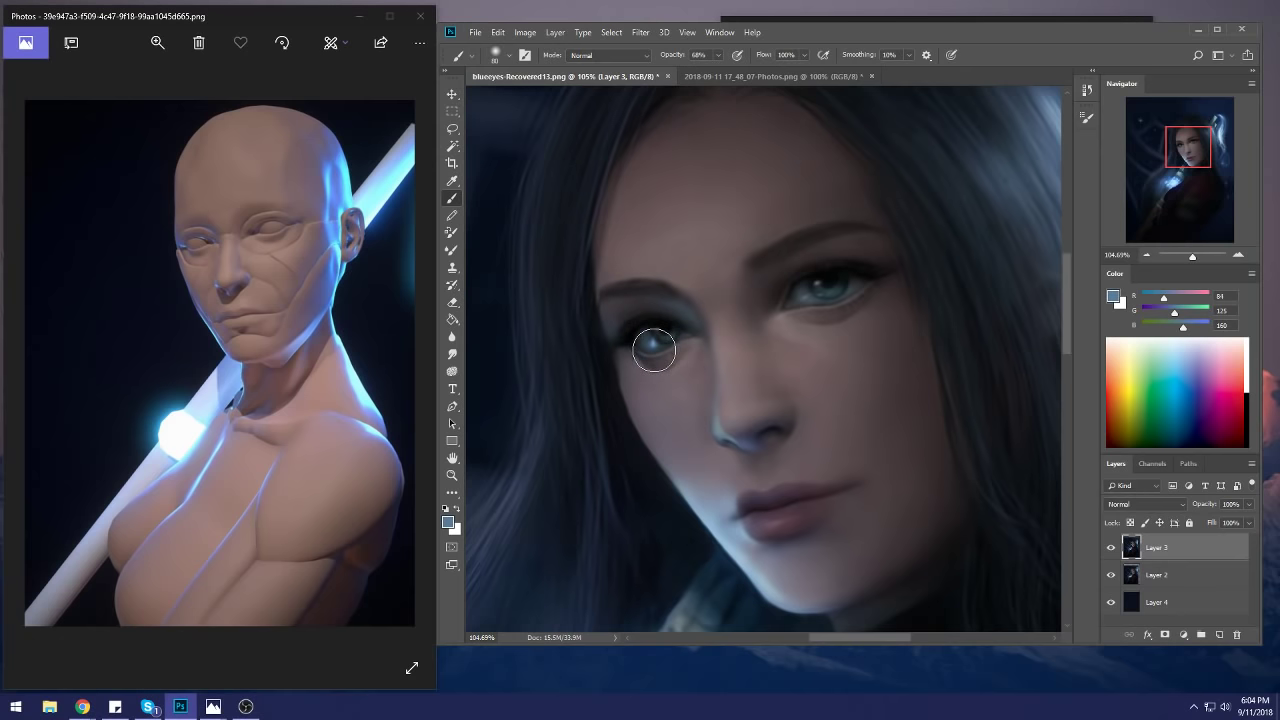
left_click(658, 334, "alt")
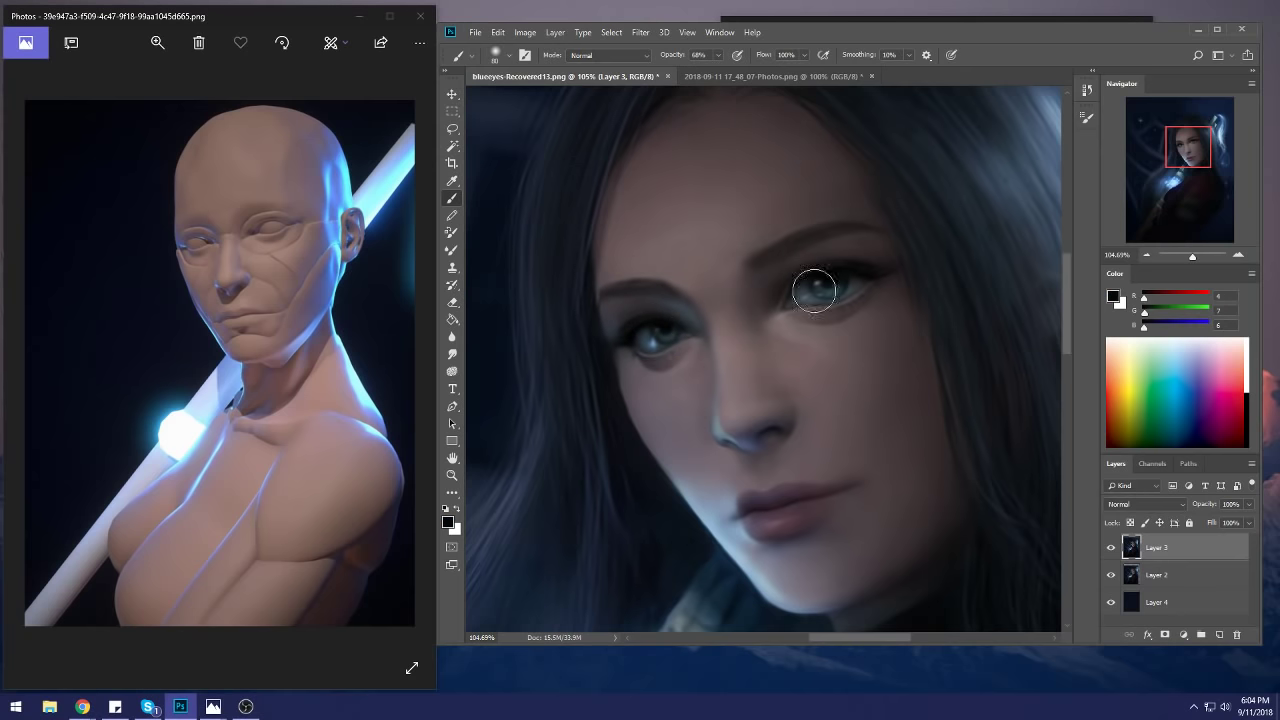
key("ctrl+0")
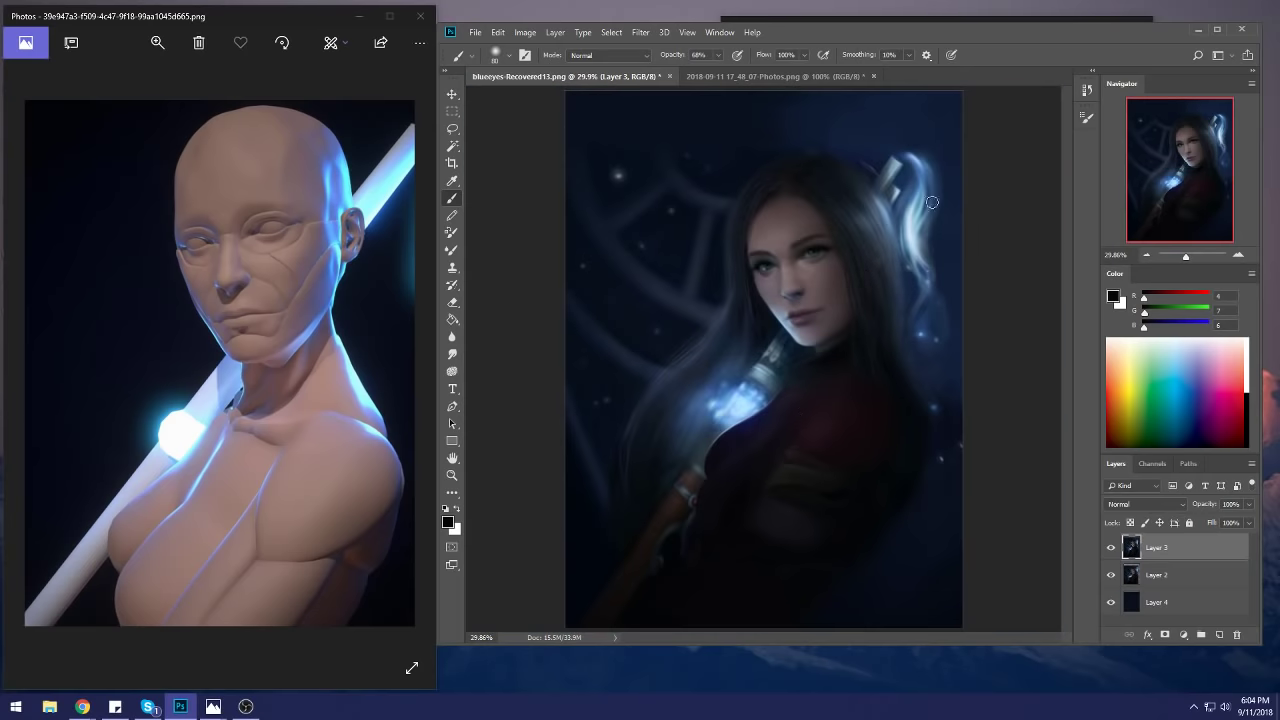
Step: Resize the brush to about 200 and smudge the paint with the Smudge tool
left_click(746, 399, "alt")
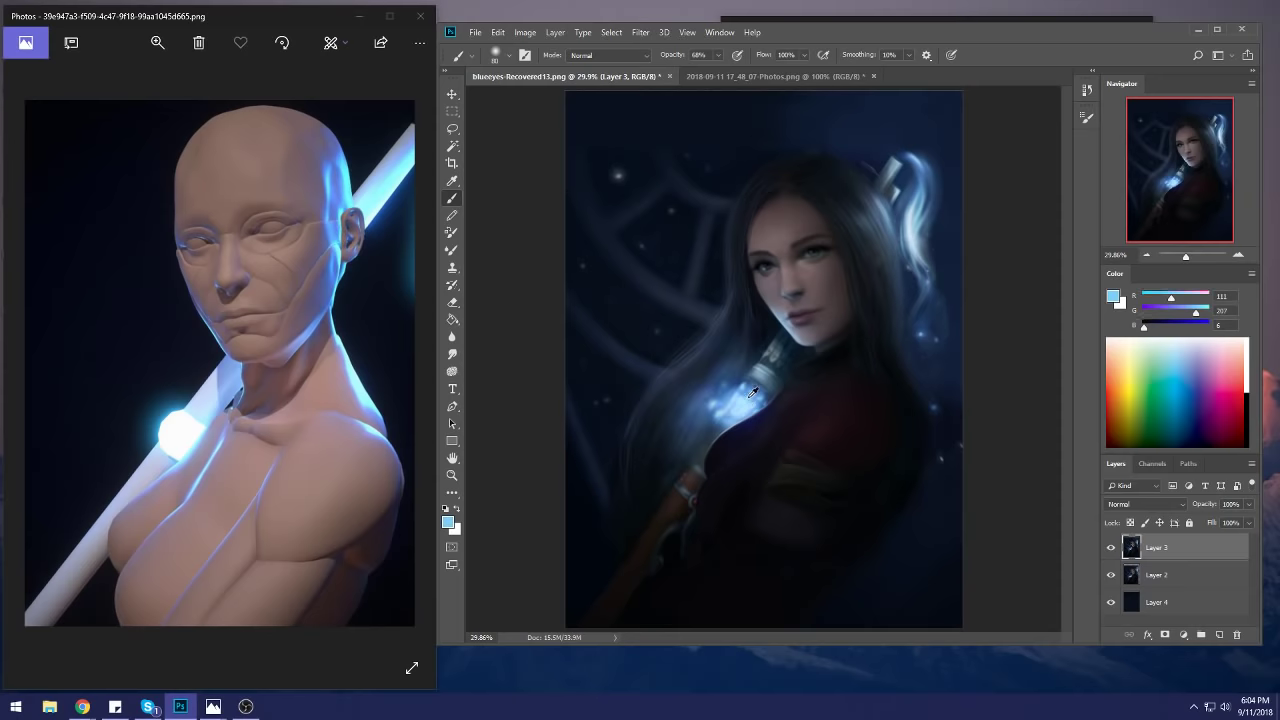
key("bracketright")
key("bracketright")
key("bracketright")
key("bracketright")
key("bracketright")
key("bracketright")
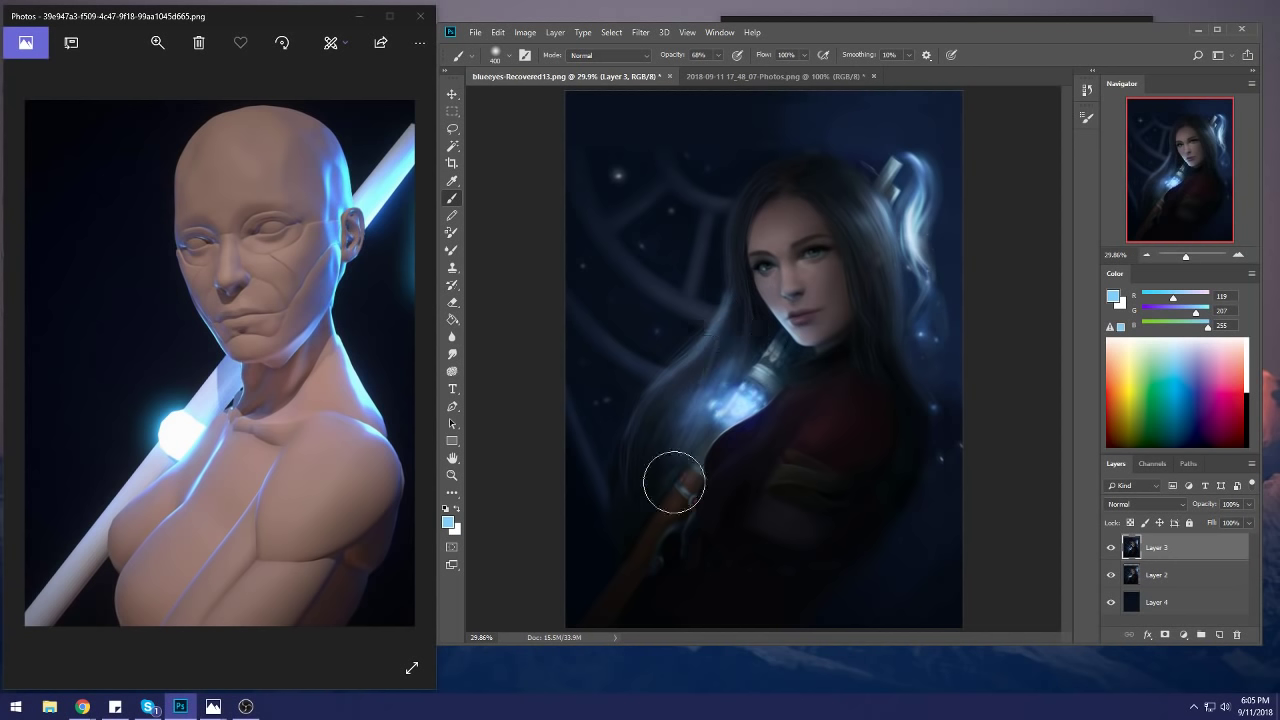
key("bracketleft")
key("bracketleft")
key("bracketleft")
key("bracketleft")
key("bracketleft")
key("bracketleft")
left_click(742, 307, "alt")
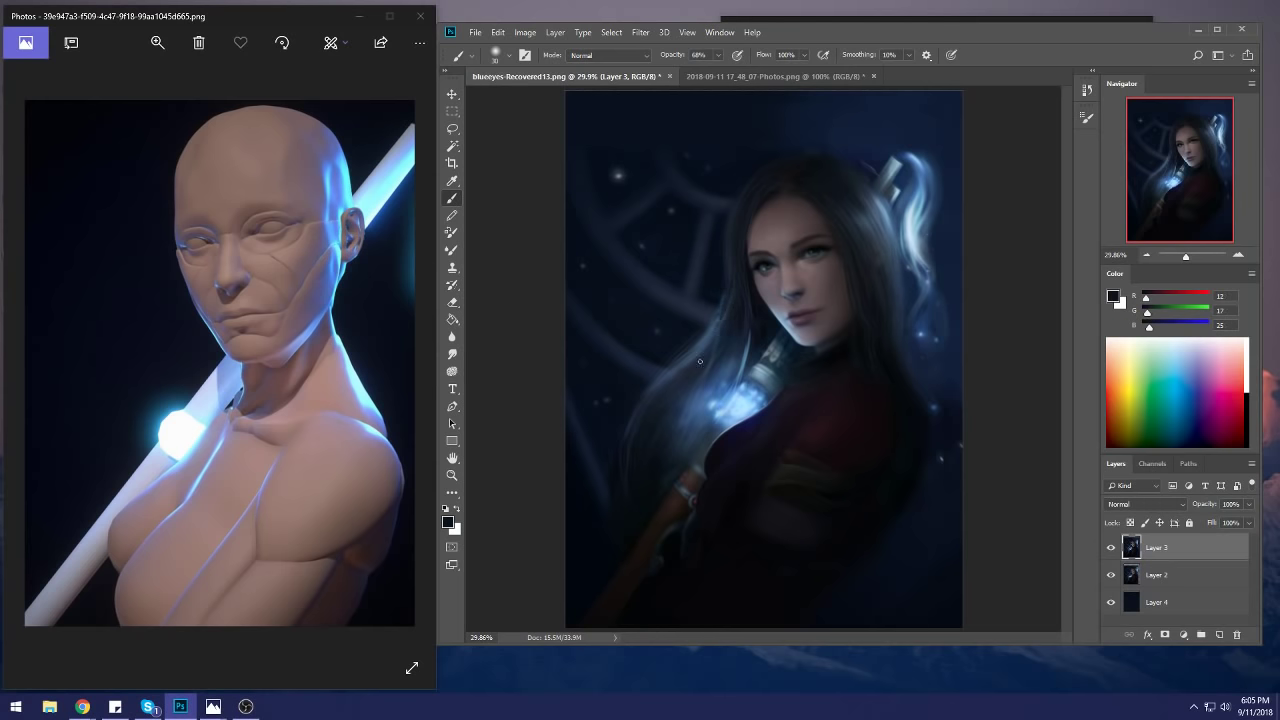
left_click(452, 354)
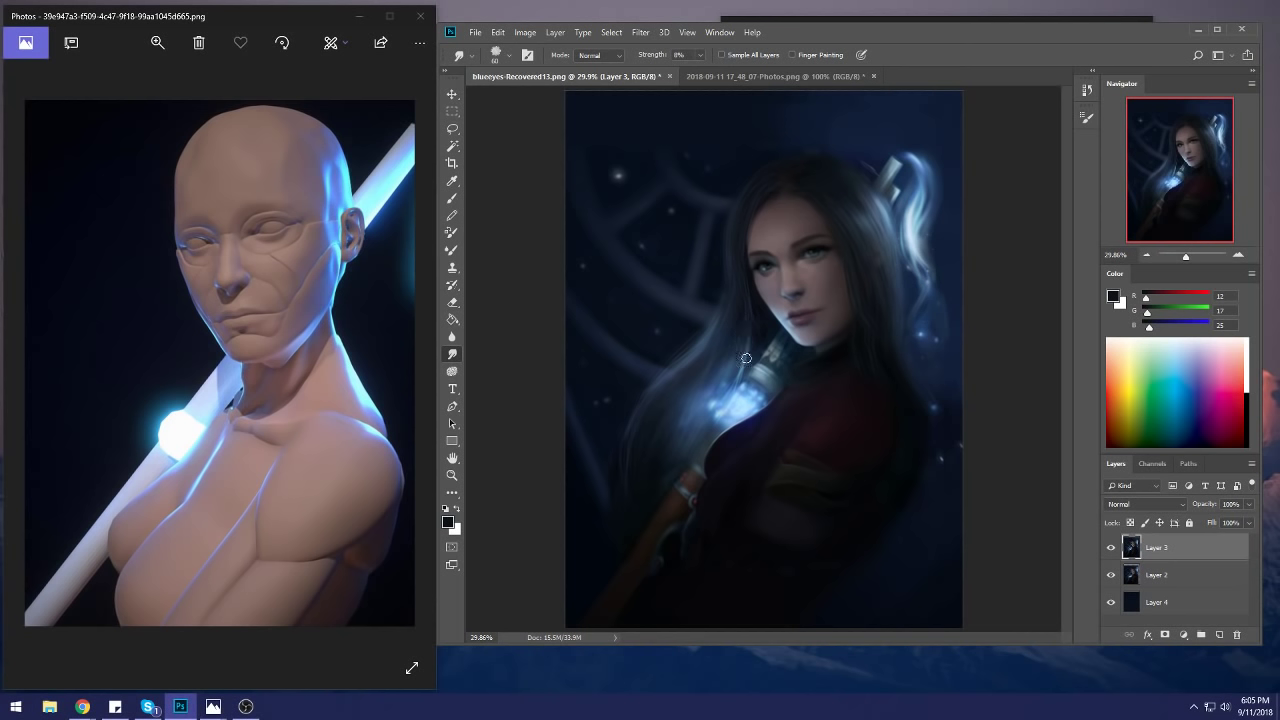
key("b")
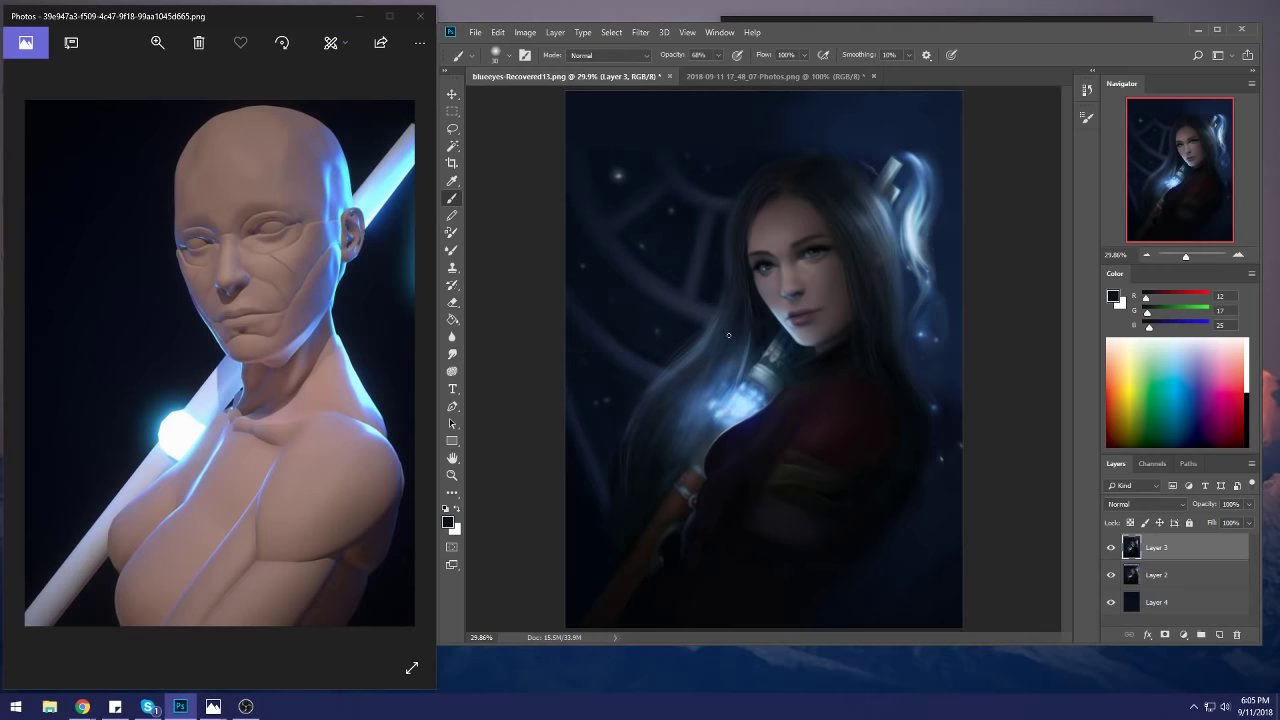
Step: Switch to a different Dry-Oil brush preset and load dark navy from the hair
right_click(908, 463)
left_click(820, 495)
key("Return")
left_click(729, 385, "alt")
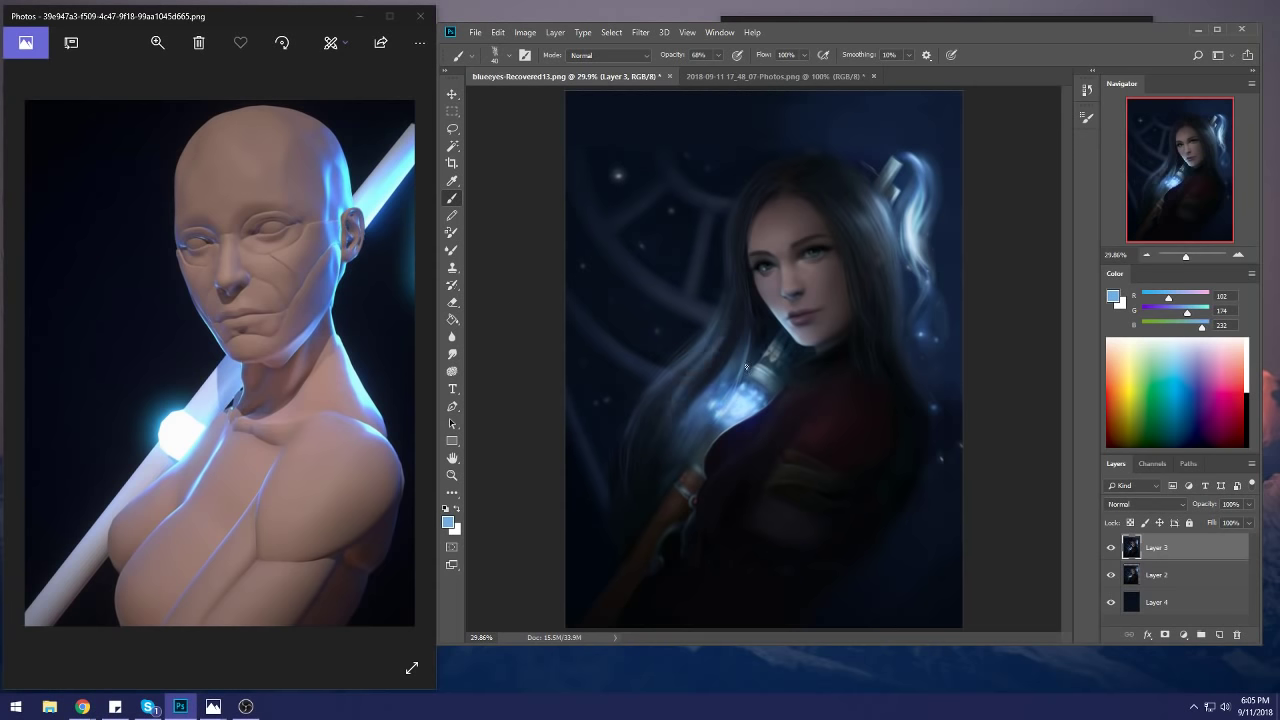
left_click(737, 305, "alt")
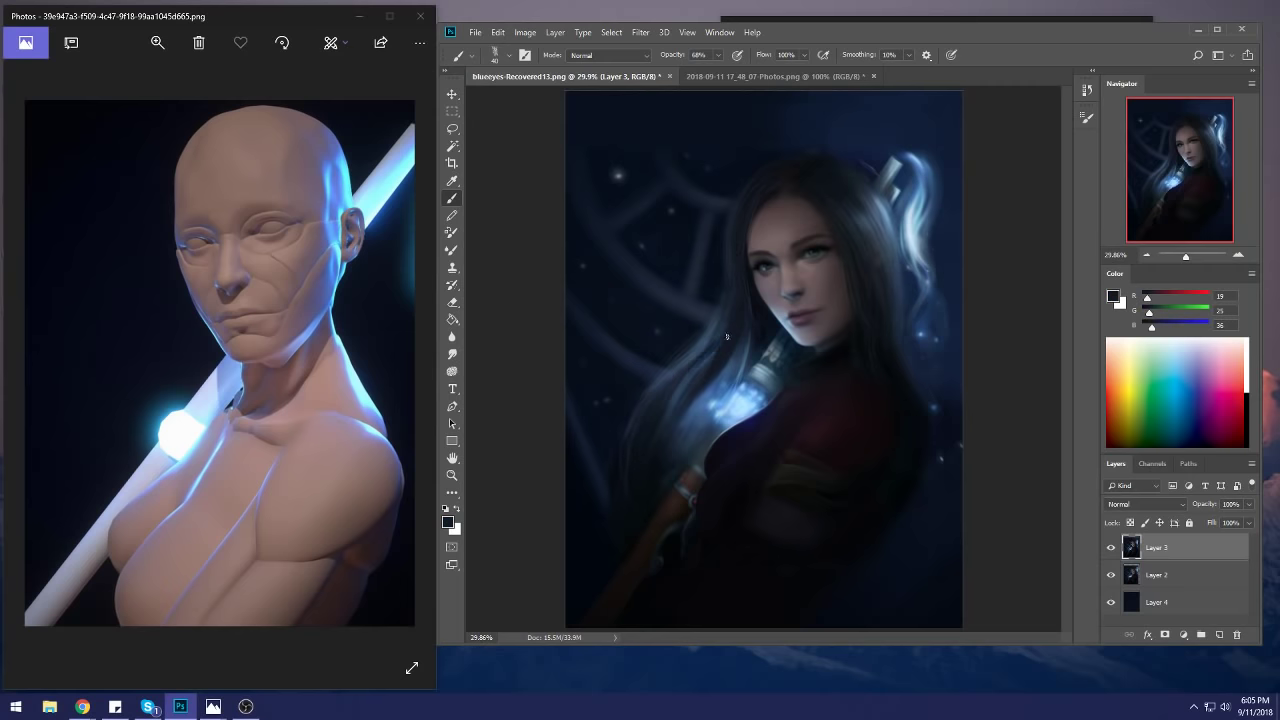
Step: Choose the 250 px blocking brush, try pale blue strokes at upper left and undo them
right_click(740, 306)
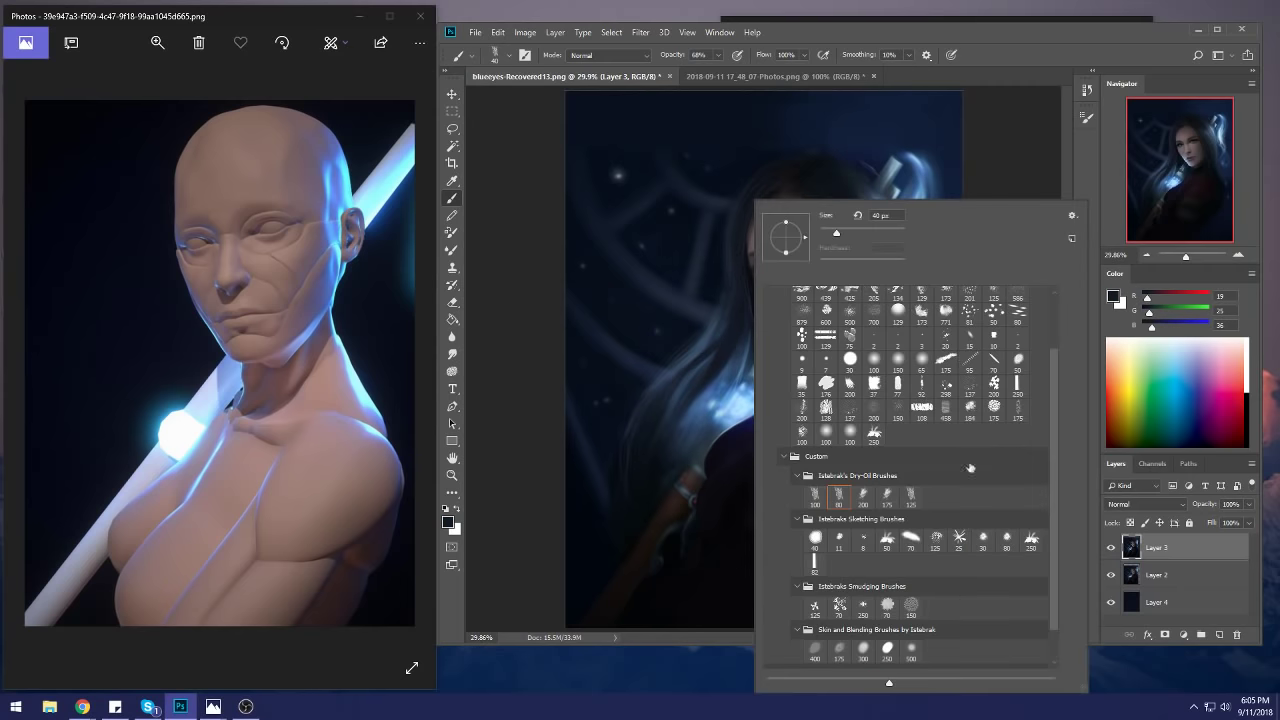
scroll(1051, 600, "down", 2)
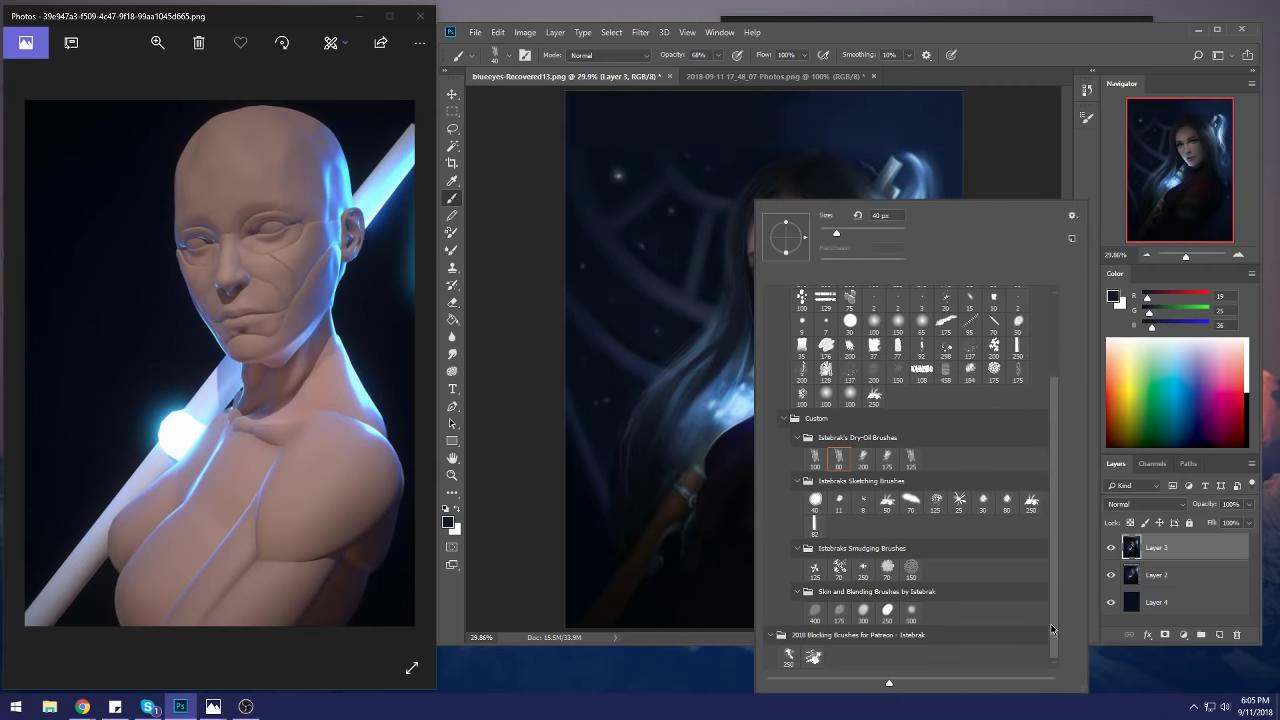
left_click(786, 658)
left_click(626, 231)
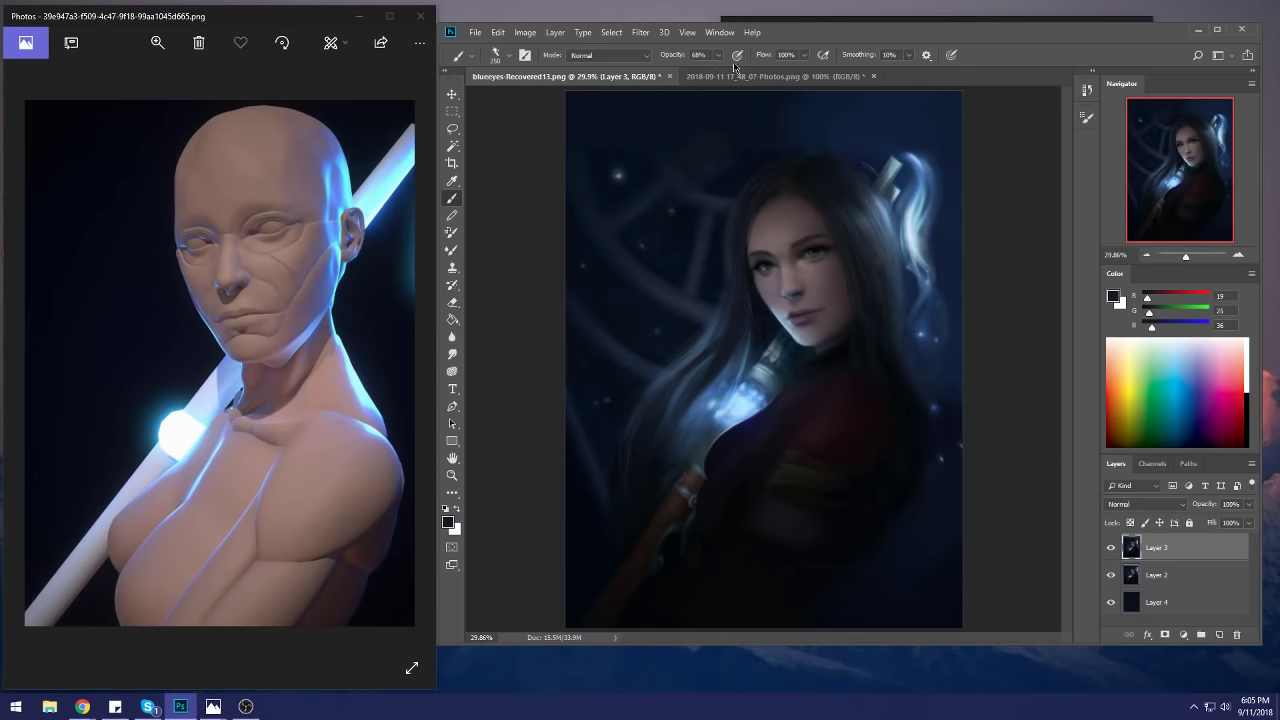
left_click(748, 399, "alt")
left_click_drag(745, 112, 640, 240)
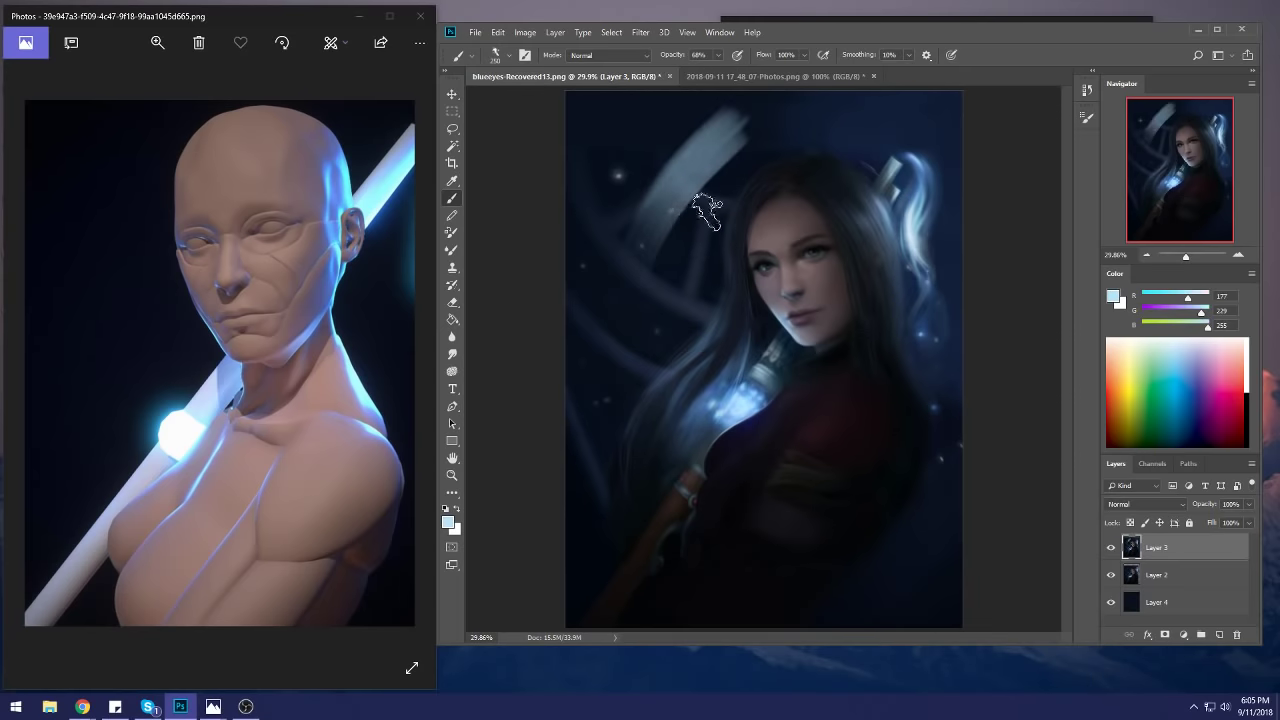
left_click_drag(722, 190, 645, 290)
key("ctrl+alt+z")
key("ctrl+alt+z")
key("bracketleft")
key("bracketleft")
key("bracketleft")
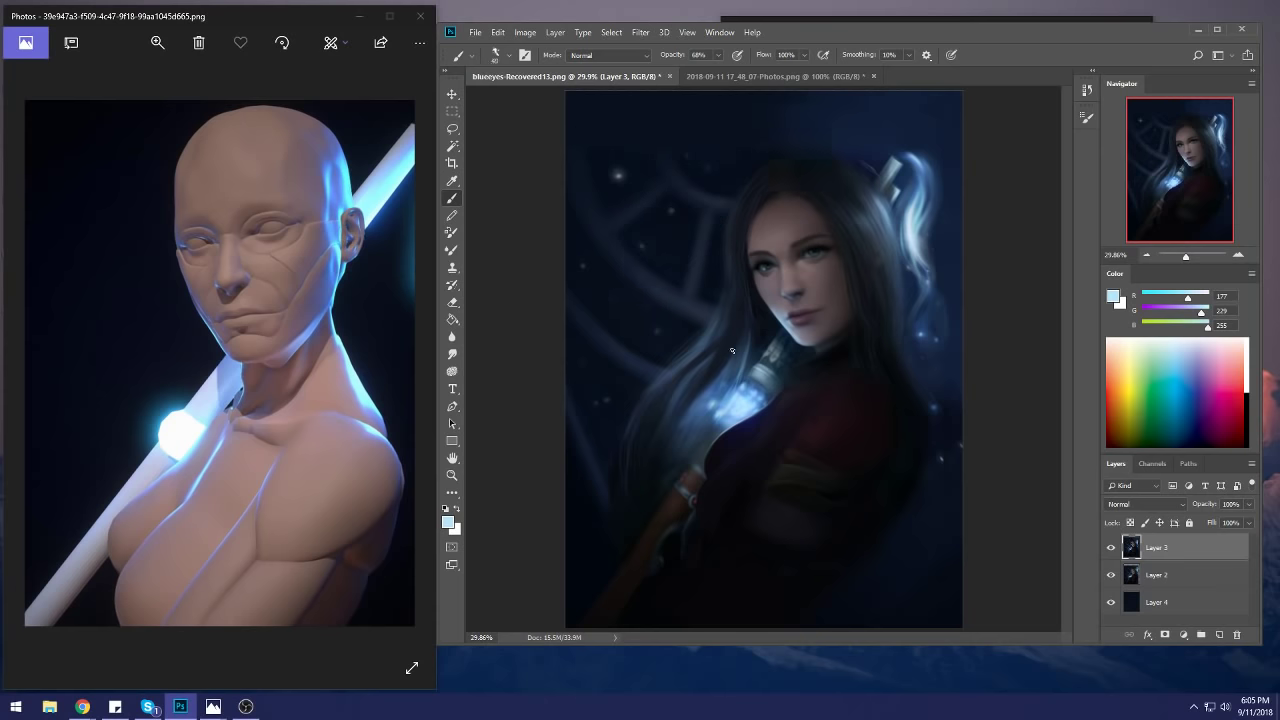
Step: Sample several blue and dark tones, settling on a slightly darker navy from the hair
left_click(700, 393, "alt")
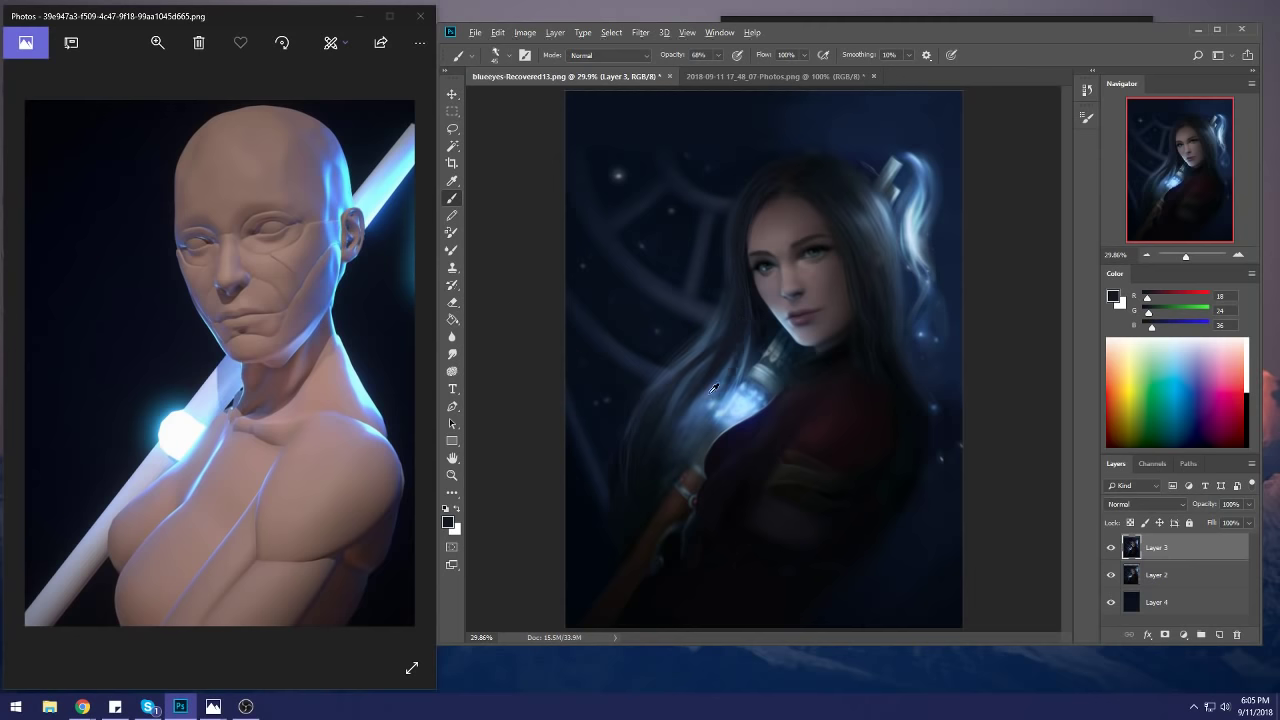
left_click(748, 404, "alt")
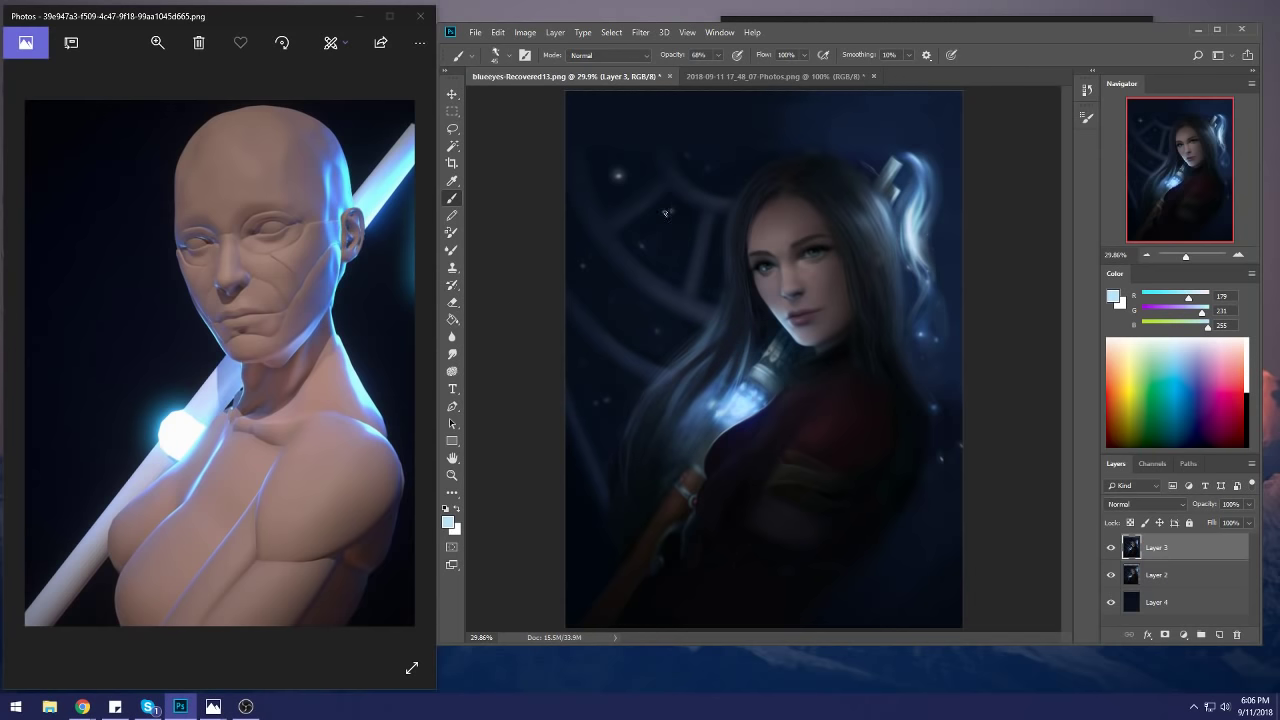
left_click(762, 390, "alt")
left_click(759, 386, "alt")
left_click(741, 388, "alt")
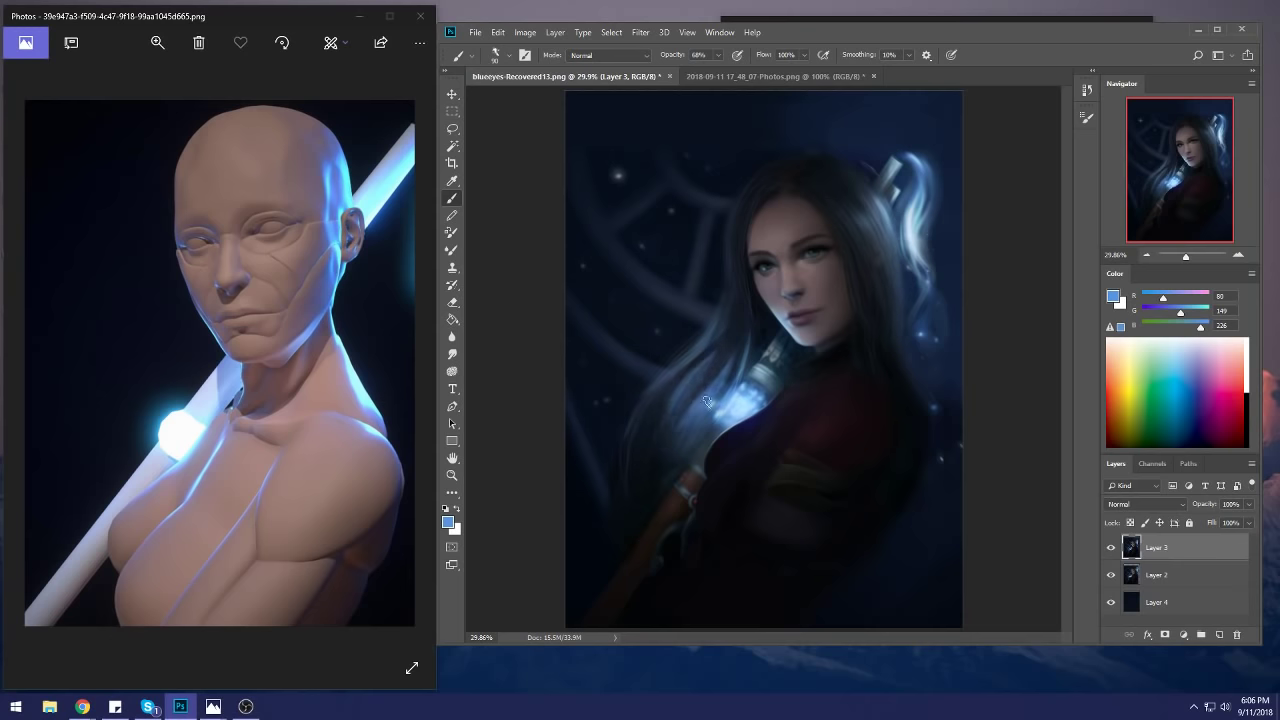
left_click(733, 328, "alt")
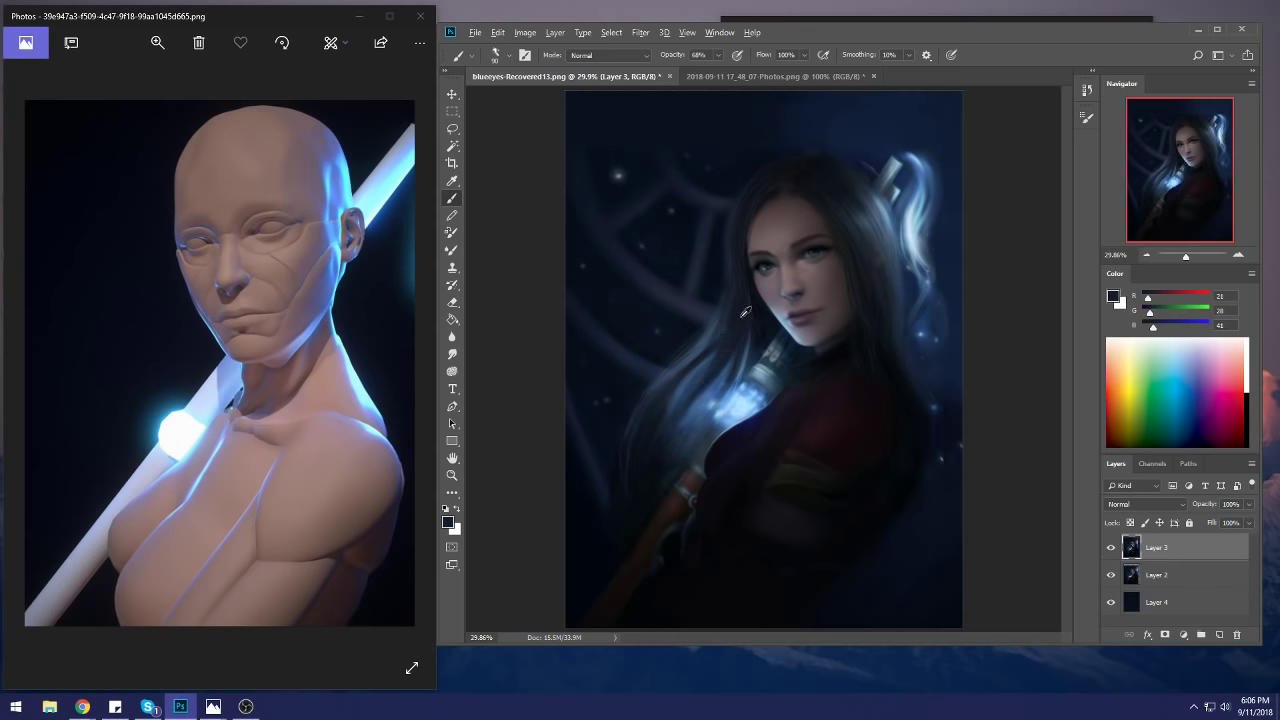
left_click(736, 297, "alt")
left_click(724, 314, "alt")
left_click(743, 307, "alt")
Step: Darken the hair beside the face with navy strokes, undoing the last one
left_click_drag(718, 347, 666, 408)
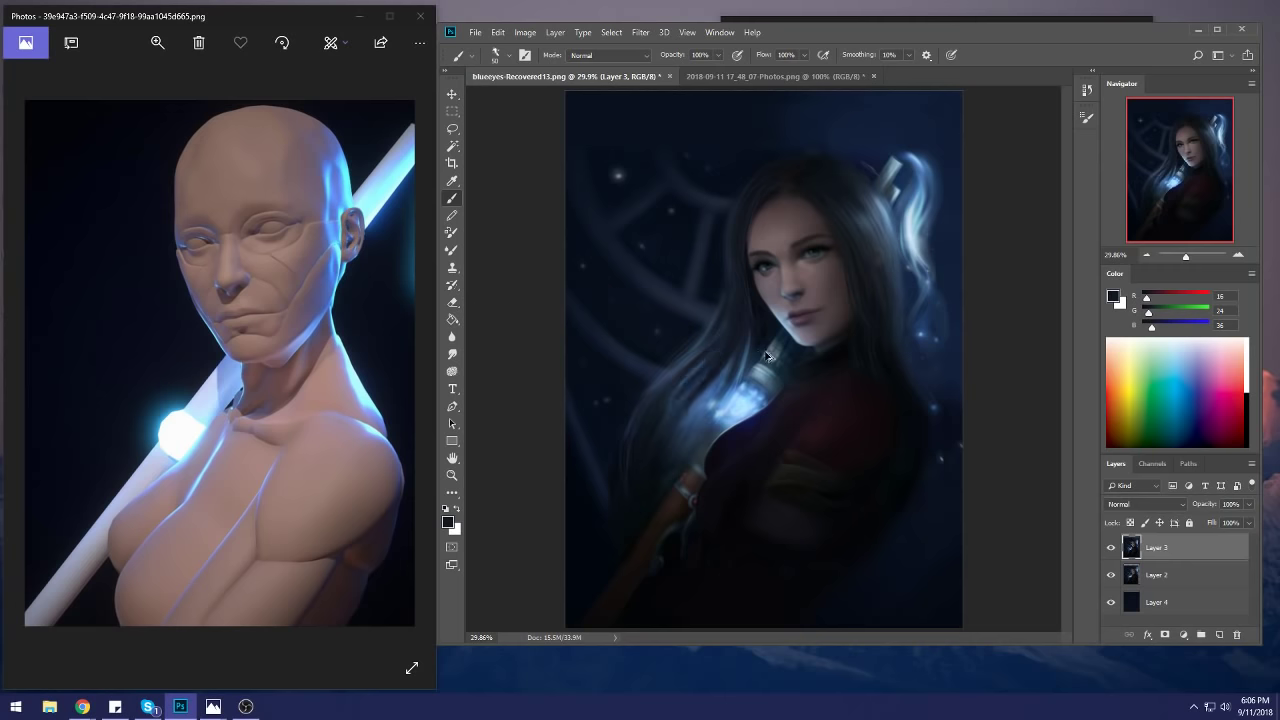
mouse_move(744, 347)
left_mouse_down()
mouse_move(674, 385)
mouse_move(723, 379)
left_mouse_up()
key("ctrl+z")
Step: Brighten the sword-hilt glow with a 1300 px soft round Color Dodge brush in sampled light blue
right_click(895, 355)
double_click(843, 320)
left_click(625, 57)
left_click(608, 198)
key("bracketright")
key("bracketright")
key("bracketright")
key("bracketright")
key("bracketright")
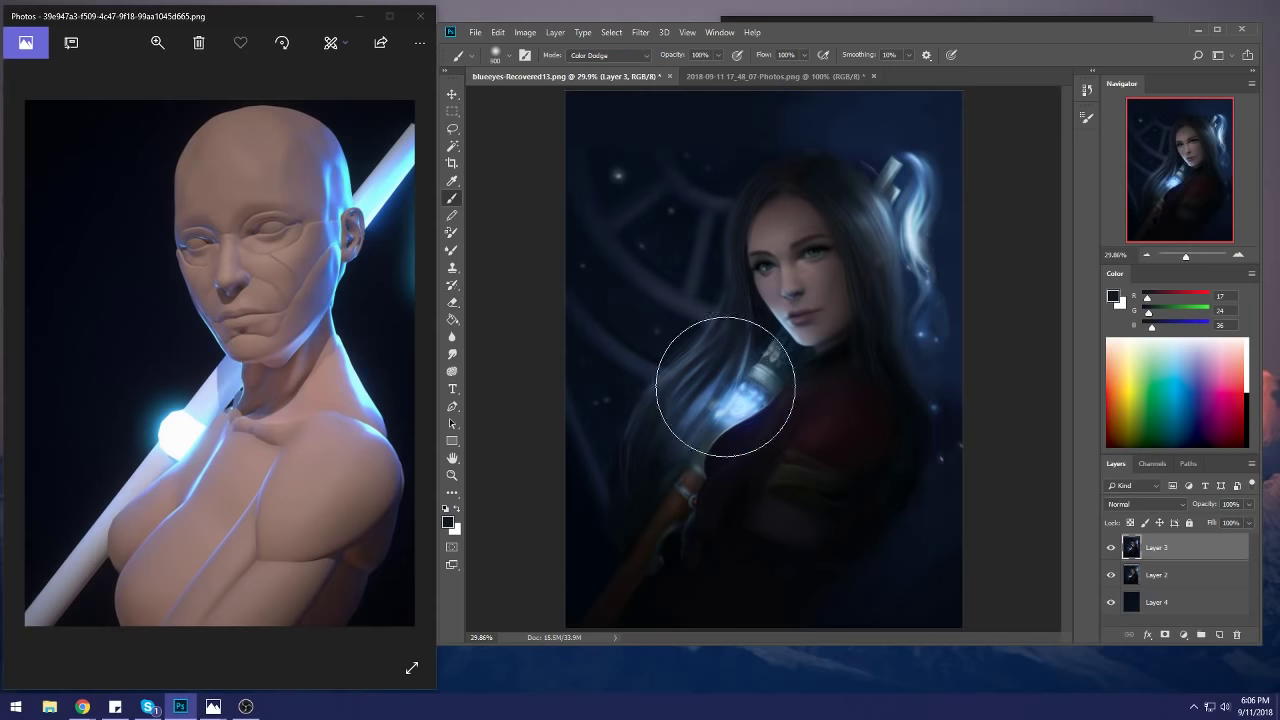
left_click(751, 390, "alt")
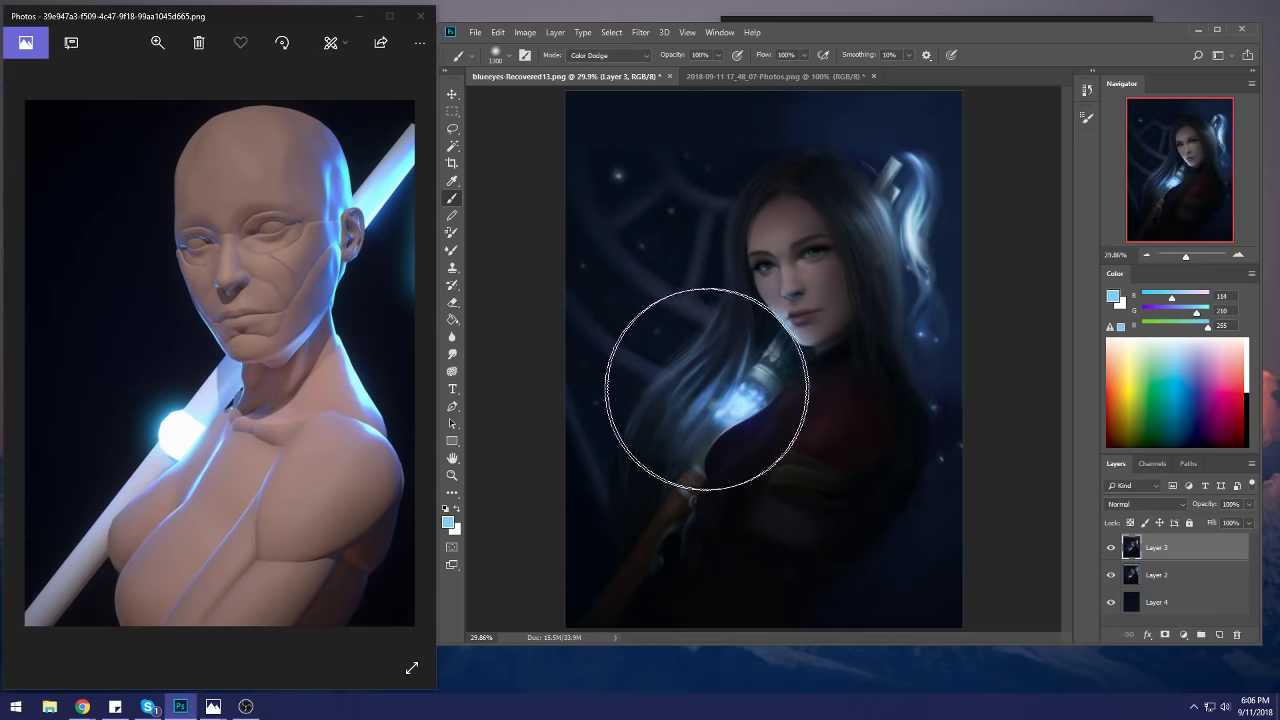
left_click_drag(709, 386, 729, 400)
Step: Set the brush to 54% opacity, 125 px and Normal mode, loaded with the glow's light blue
left_click_drag(715, 65, 690, 78)
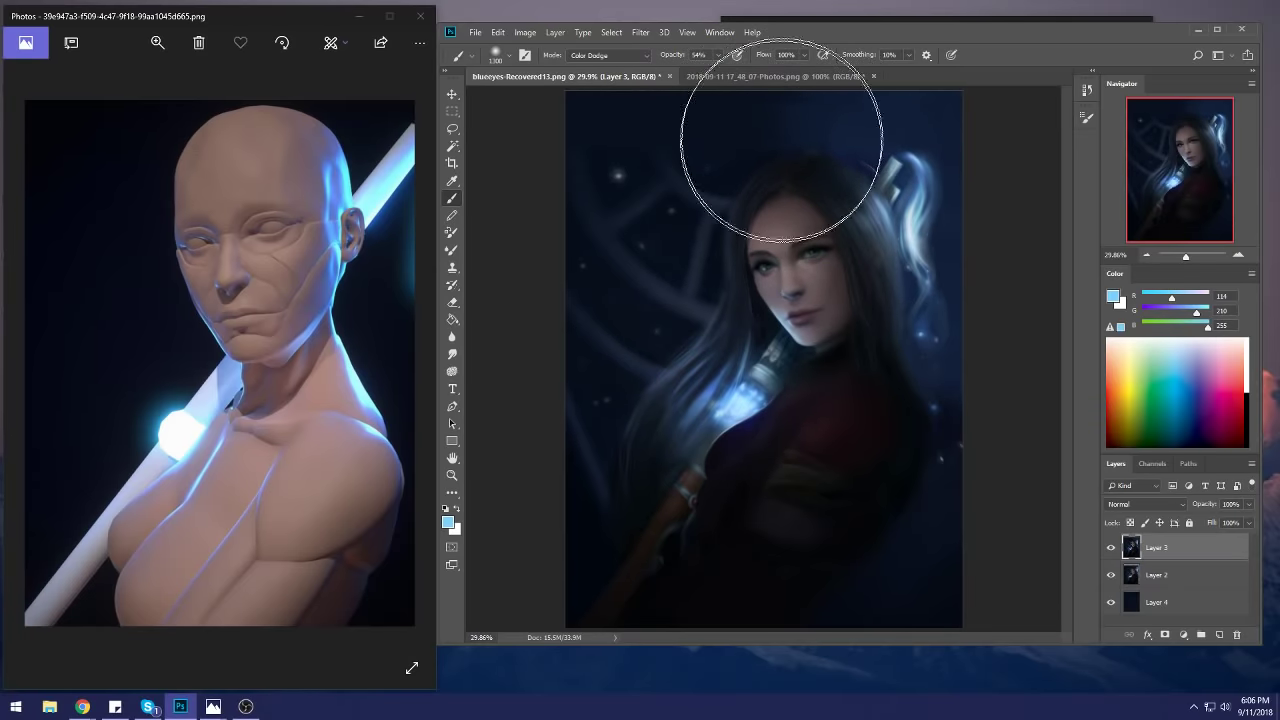
left_click(738, 407, "alt")
key("bracketleft")
key("bracketleft")
key("bracketleft")
key("bracketleft")
key("bracketleft")
key("bracketleft")
key("bracketleft")
key("bracketleft")
key("bracketleft")
key("bracketleft")
key("bracketleft")
key("bracketleft")
key("bracketleft")
key("bracketleft")
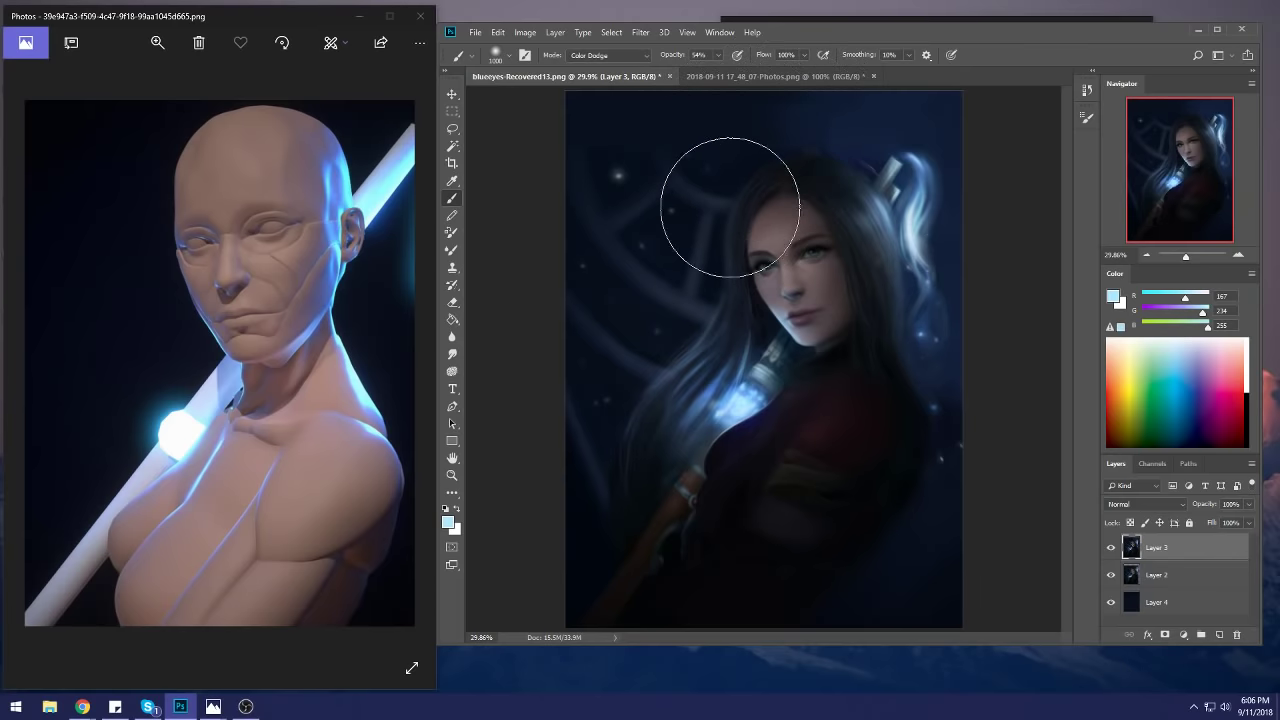
left_click(600, 55)
left_click(590, 68)
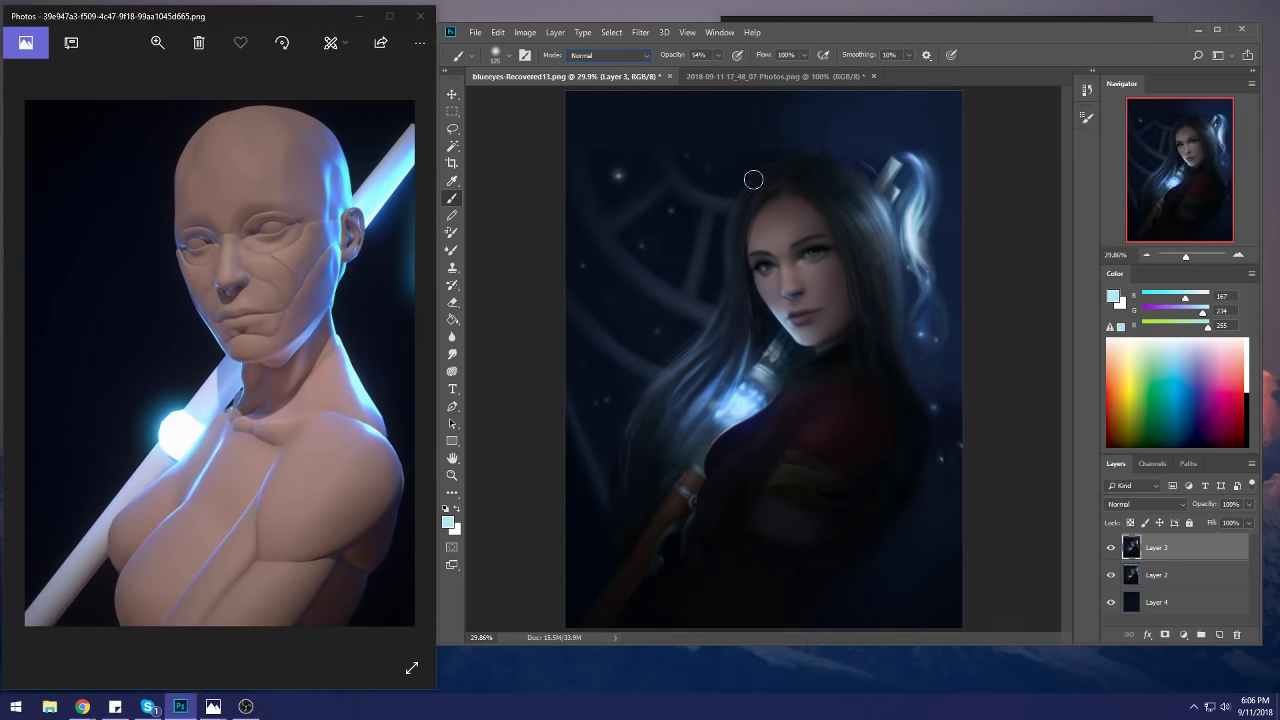
Step: Paint a thin light-blue hair strand down her right side with a 175 px brush
key("bracketright")
key("bracketright")
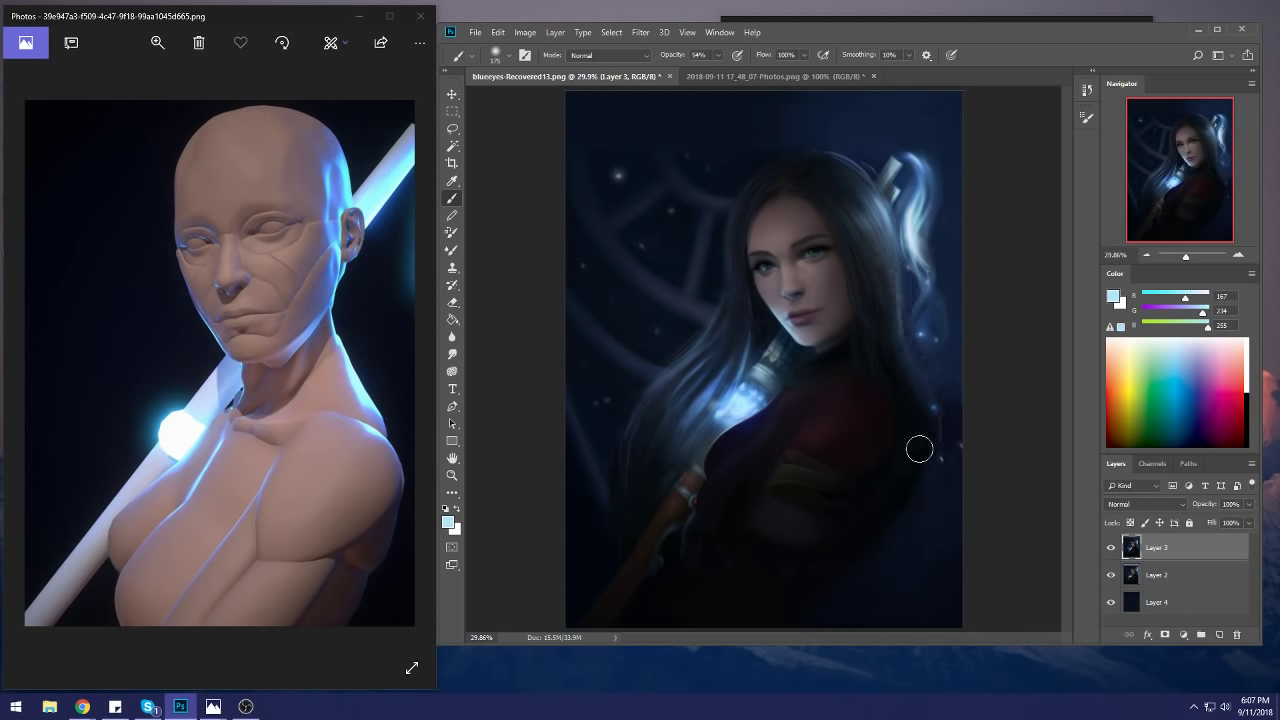
left_click_drag(935, 408, 920, 520)
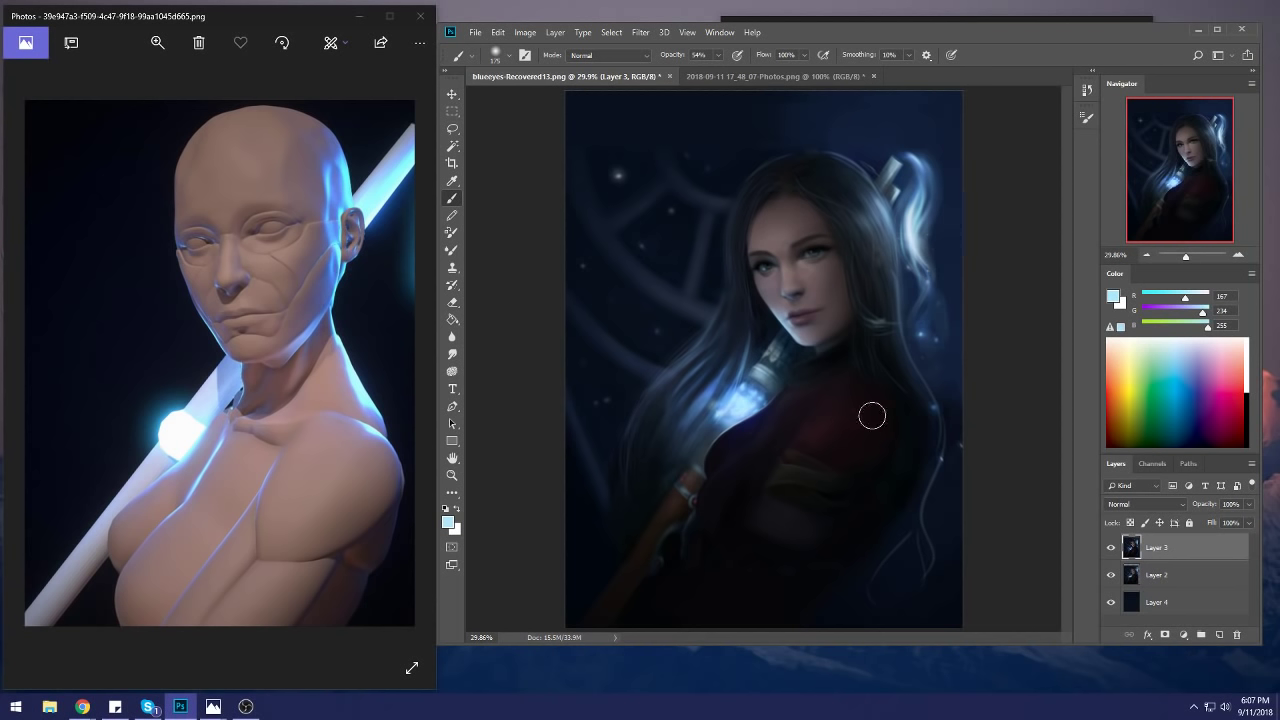
Step: Enlarge the brush to 800 px and paint a sampled bright blue over the sword-hilt glow
left_click(758, 392, "alt")
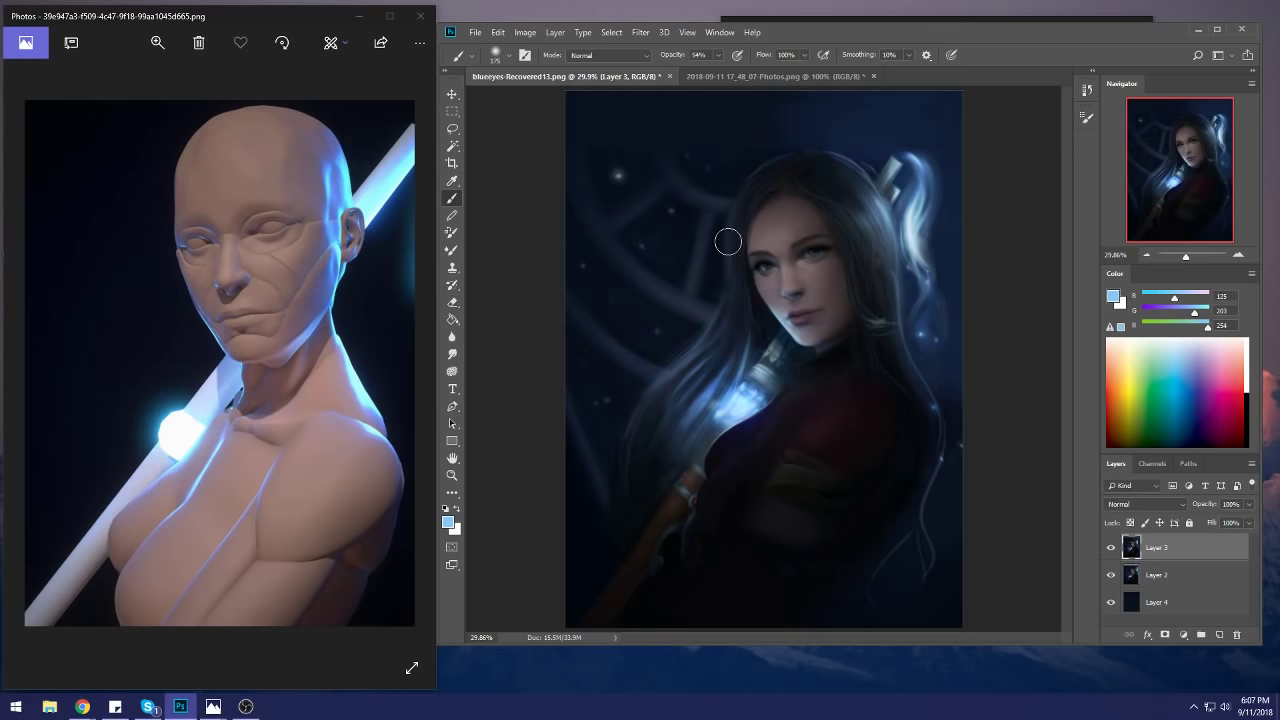
key("bracketright")
key("bracketright")
key("bracketright")
key("bracketright")
key("bracketright")
key("bracketright")
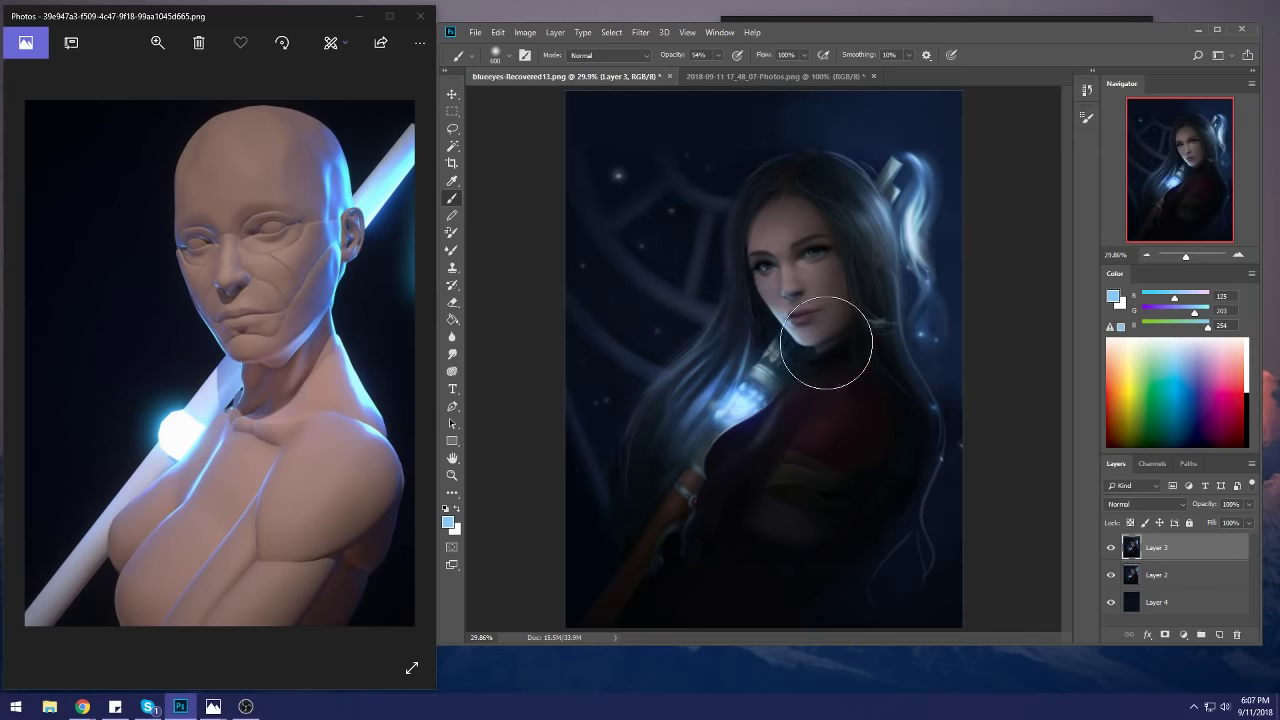
key("bracketright")
key("bracketright")
left_click(766, 426, "alt")
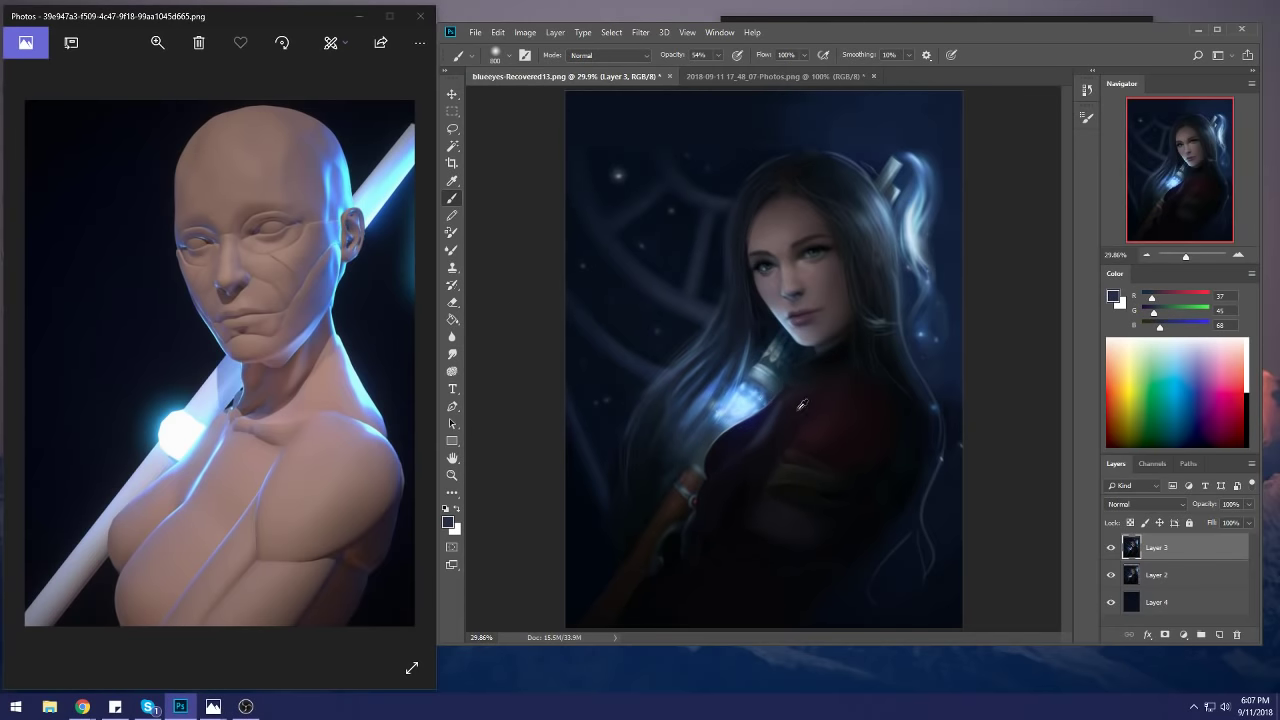
left_click(764, 396, "alt")
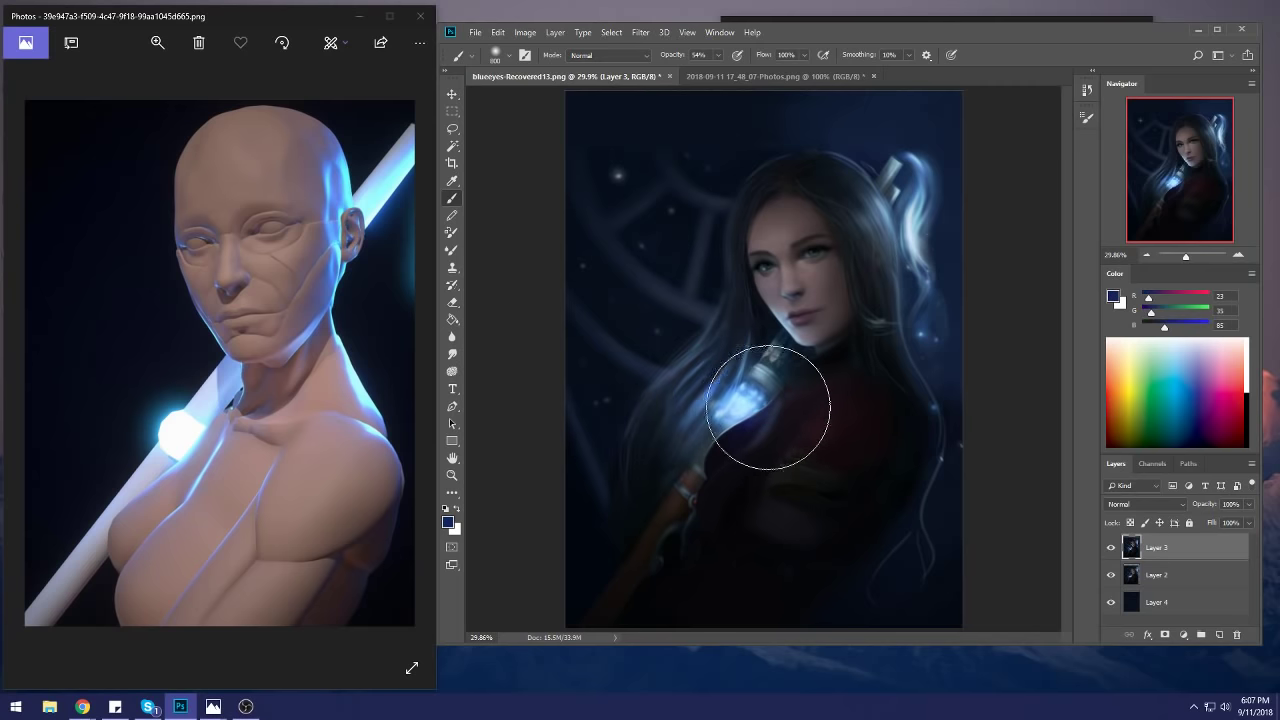
left_click(763, 406, "alt")
left_click_drag(763, 406, 729, 414)
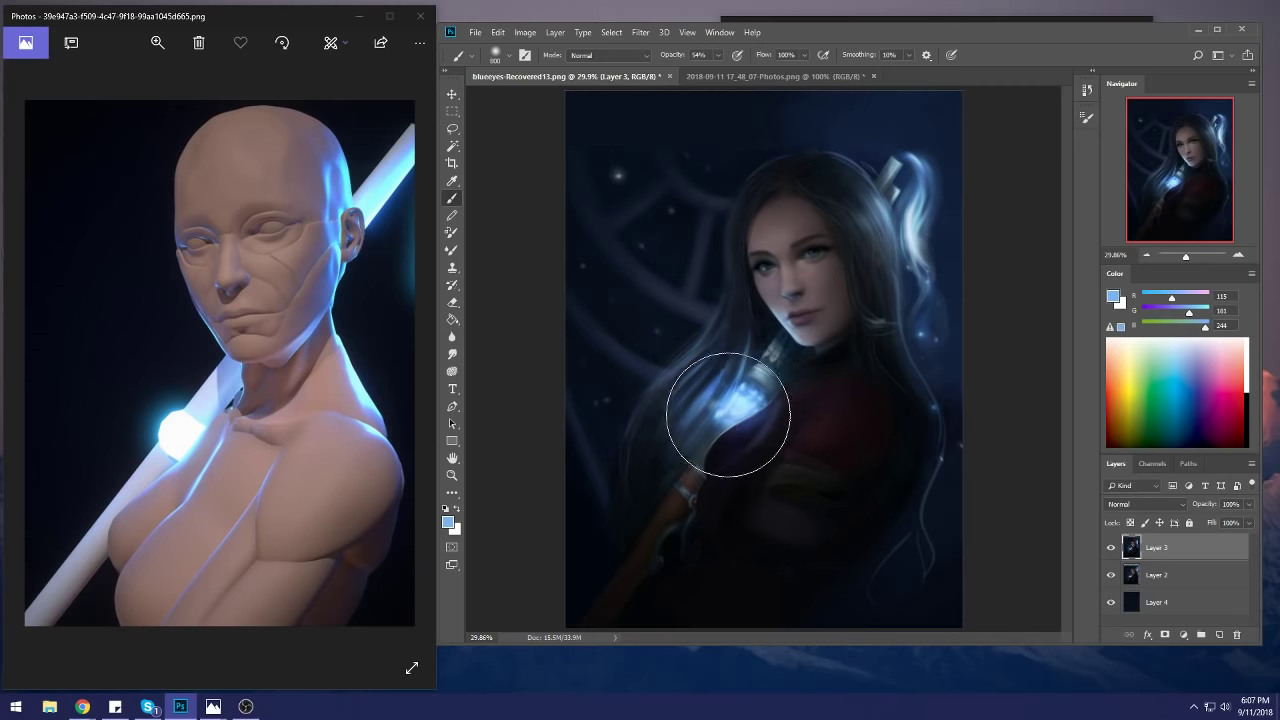
Step: Resample blues and near-black from the painting, resizing the brush between 700 and 1400 px
left_click(759, 396, "alt")
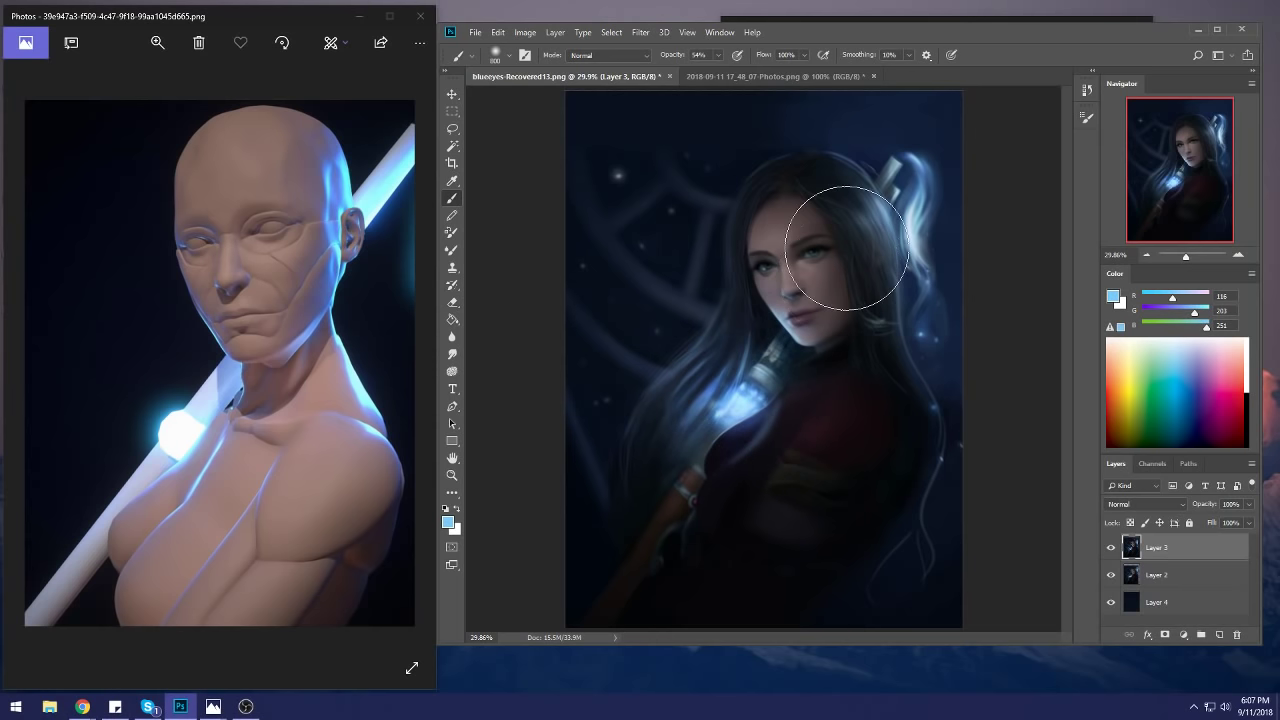
left_click(740, 442, "alt")
left_click(762, 420, "alt")
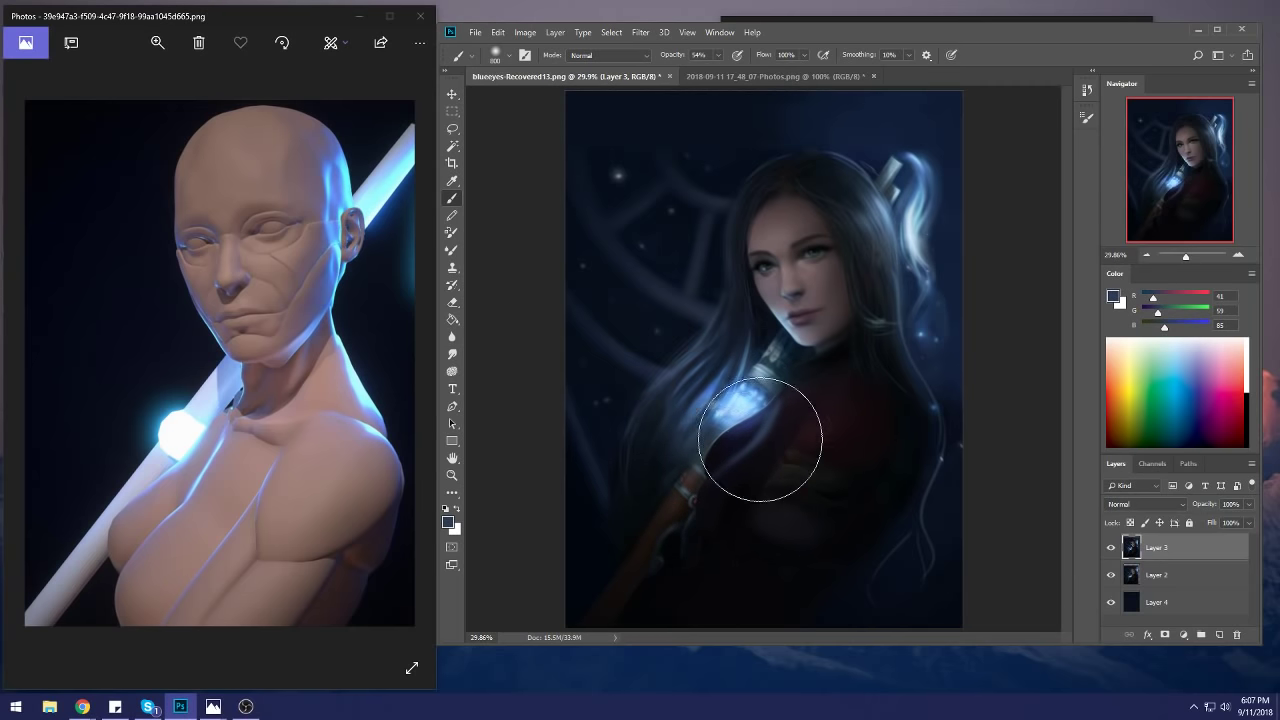
left_click(767, 426, "alt")
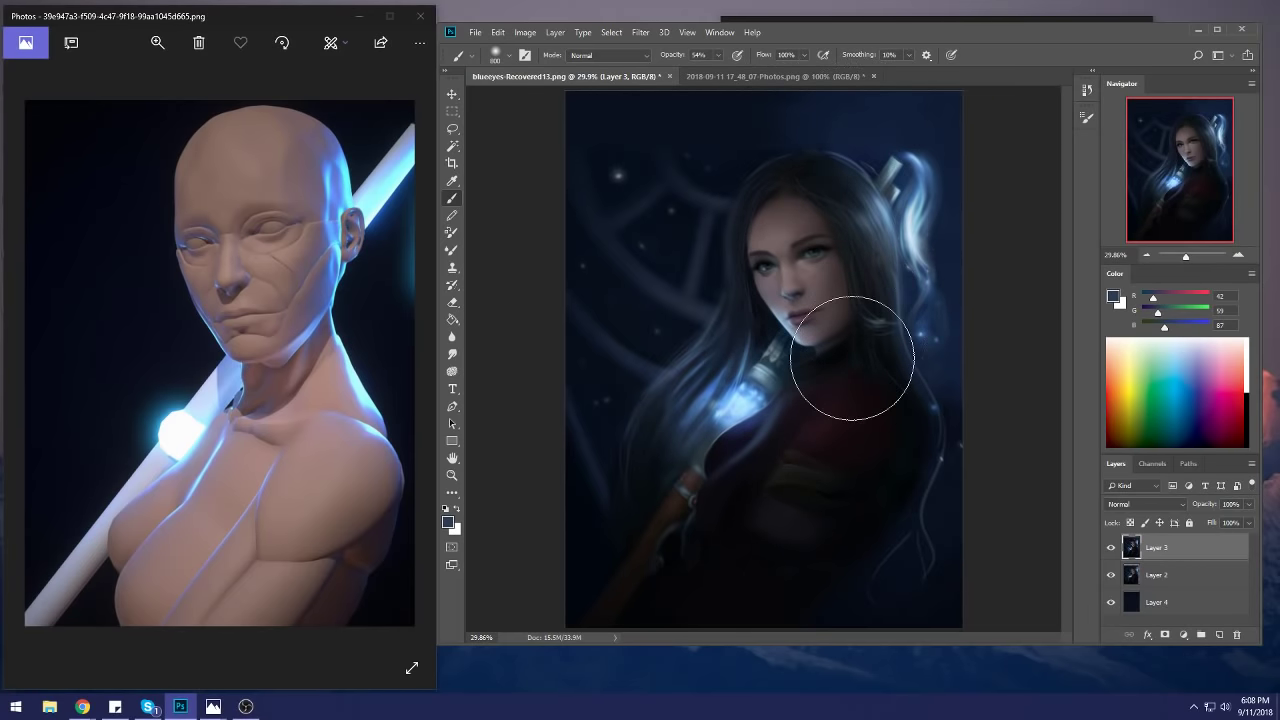
left_click(767, 390, "alt")
left_click_drag(767, 390, 762, 396)
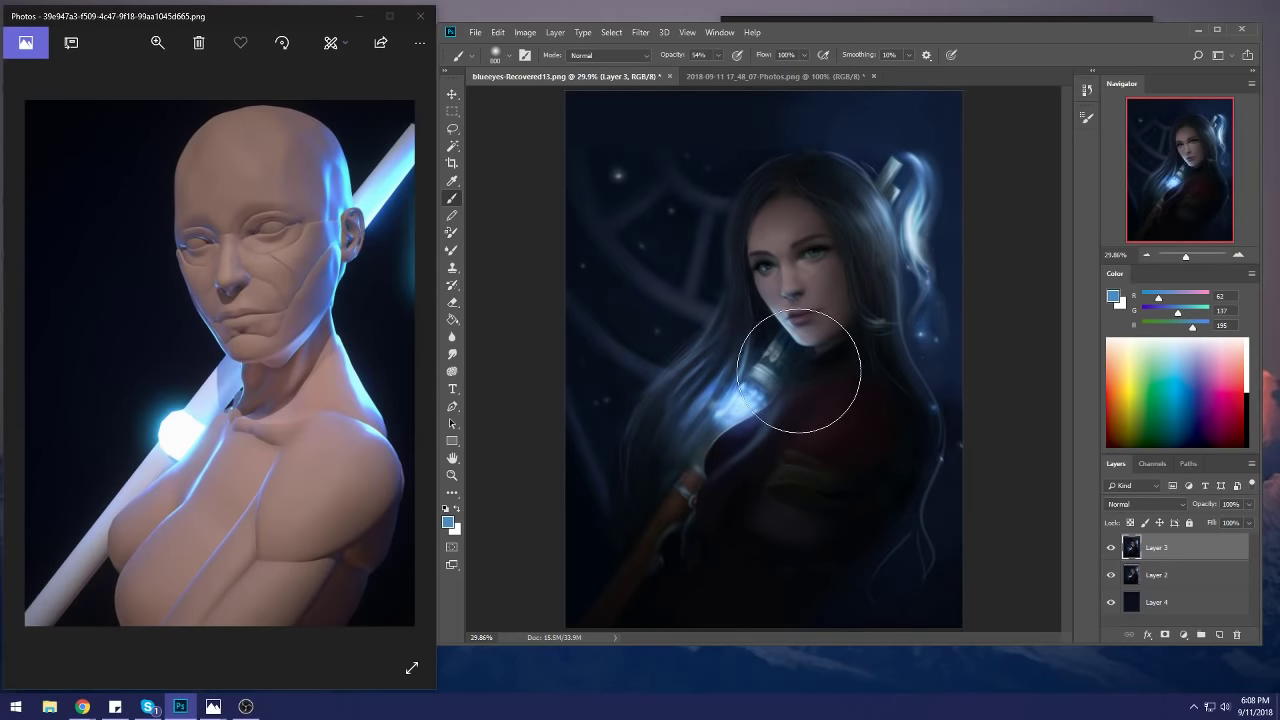
key("bracketleft")
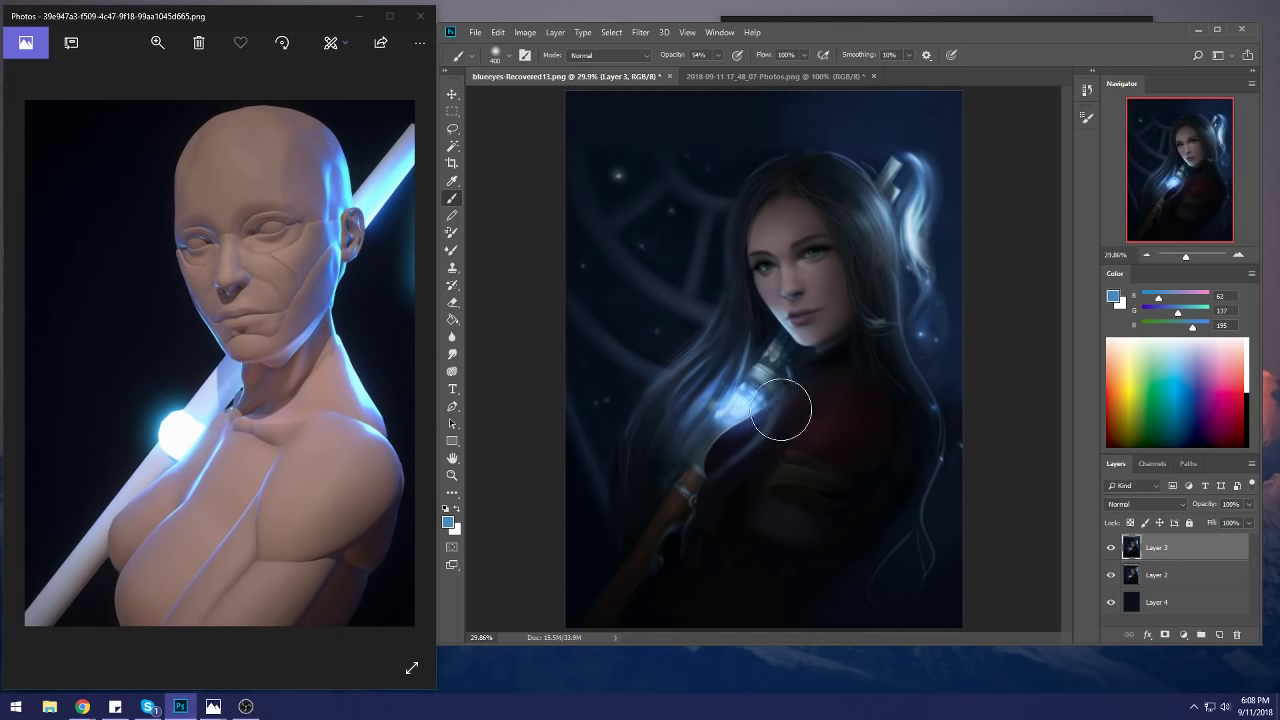
left_click(766, 391, "alt")
left_click_drag(766, 391, 792, 381)
left_click(740, 469, "alt")
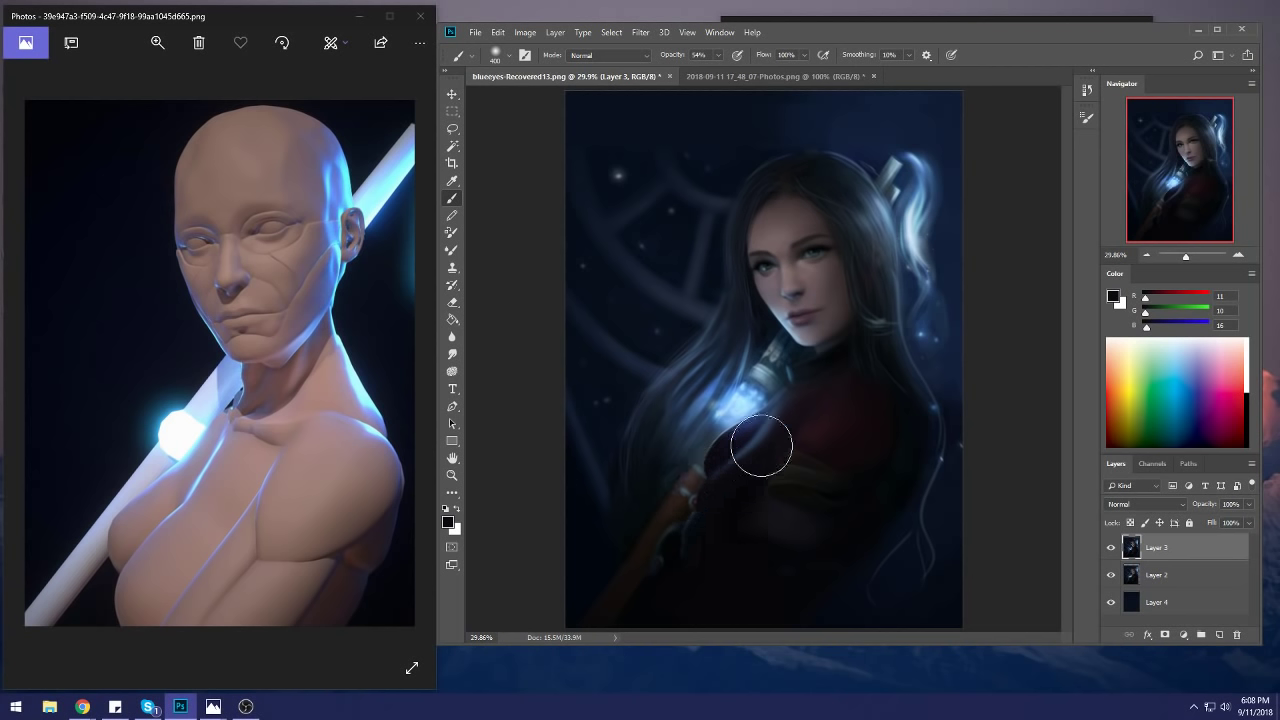
key("bracketleft")
key("bracketleft")
key("bracketleft")
key("bracketleft")
key("bracketright")
key("bracketright")
key("bracketright")
key("bracketright")
key("bracketright")
key("bracketright")
key("bracketright")
key("bracketright")
key("bracketright")
key("bracketright")
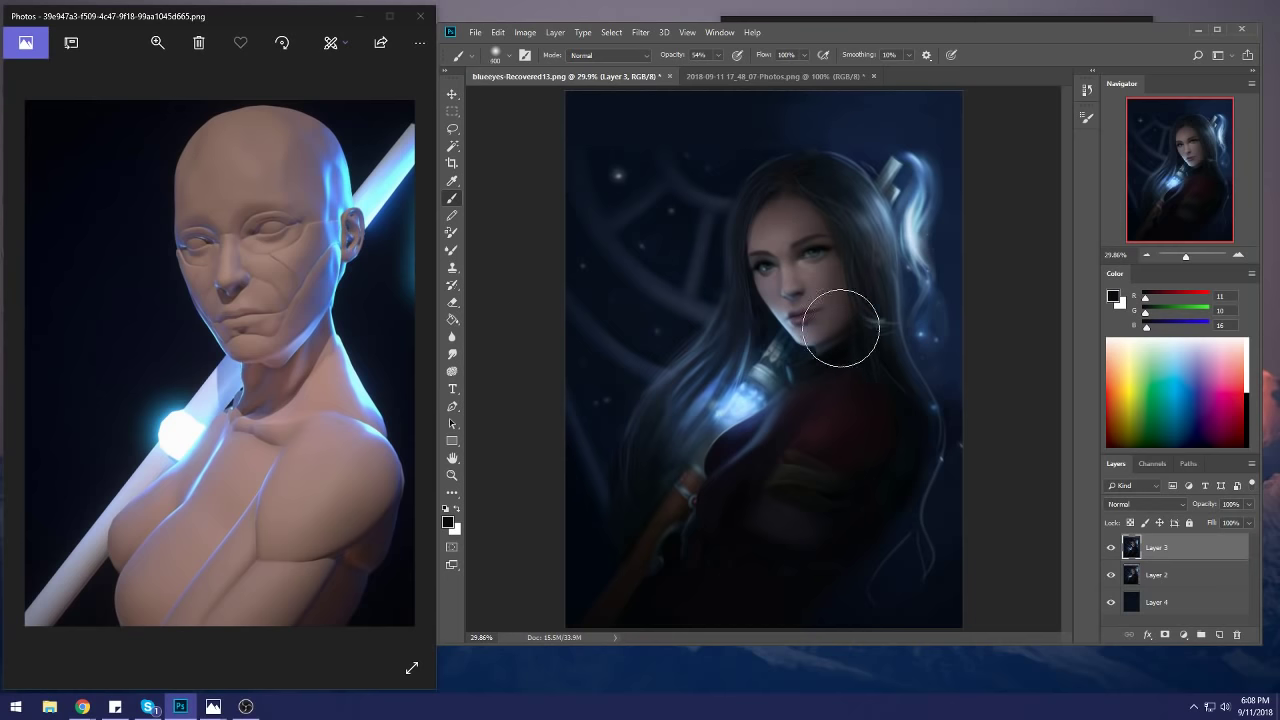
key("bracketright")
key("bracketright")
key("bracketright")
key("bracketright")
key("bracketright")
Step: Switch the brush to Color mode with glow light blue, resized down to about 600 px
left_click(626, 57)
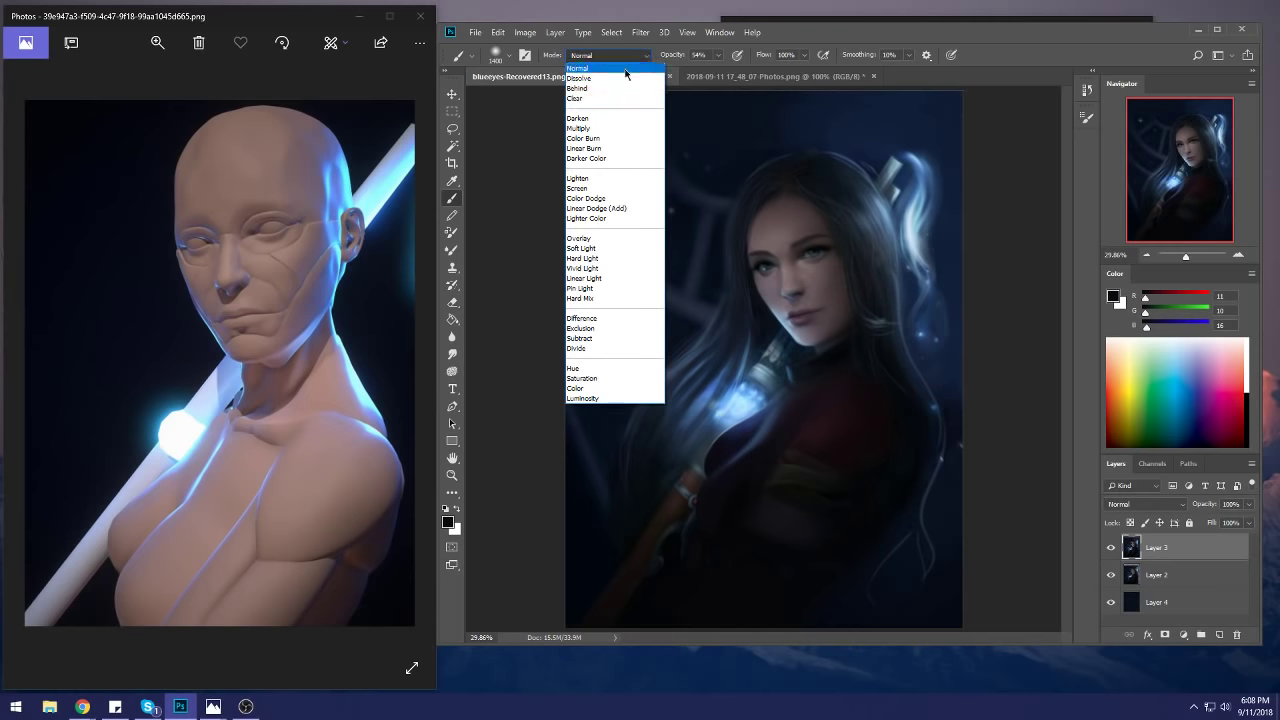
left_click(590, 388)
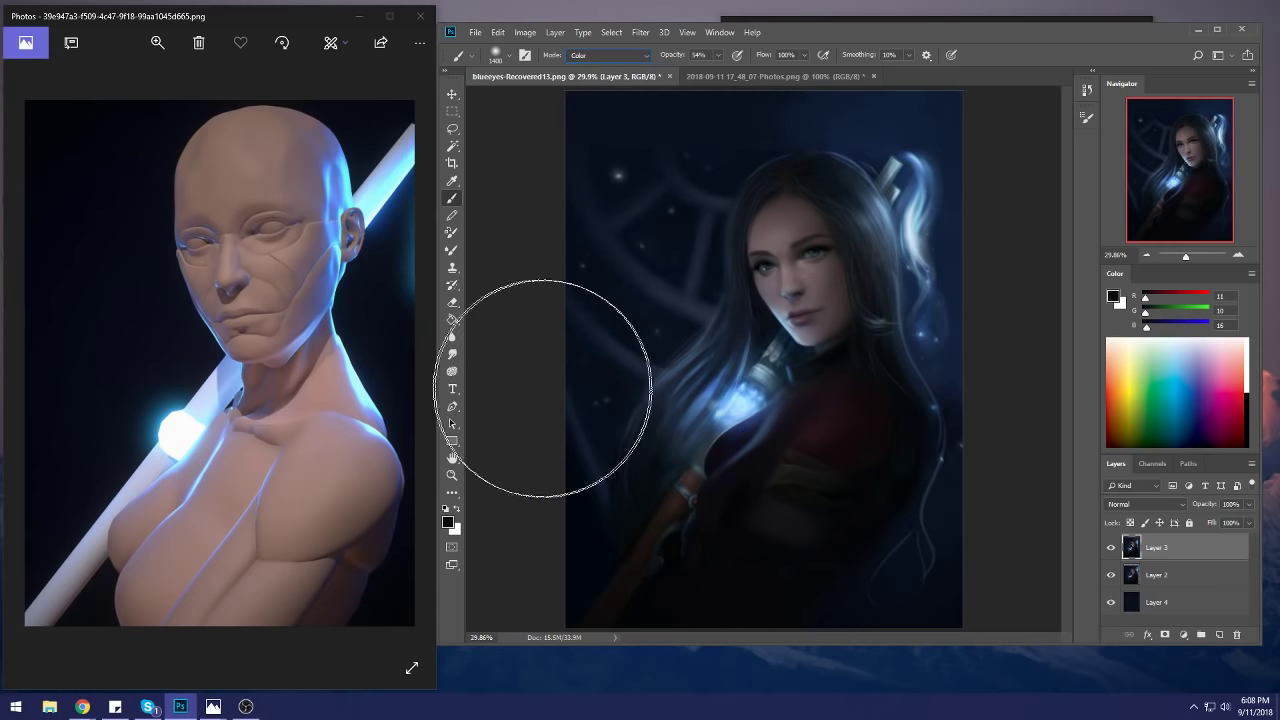
left_click(761, 394, "alt")
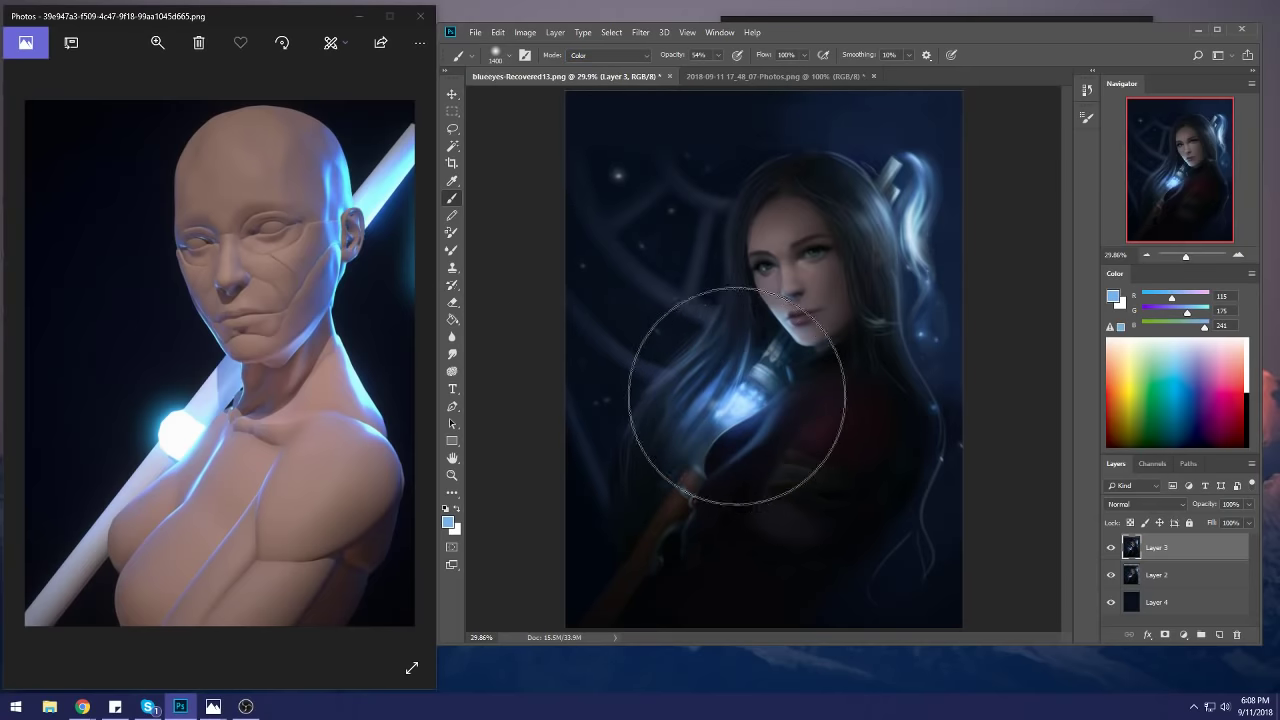
key("bracketleft")
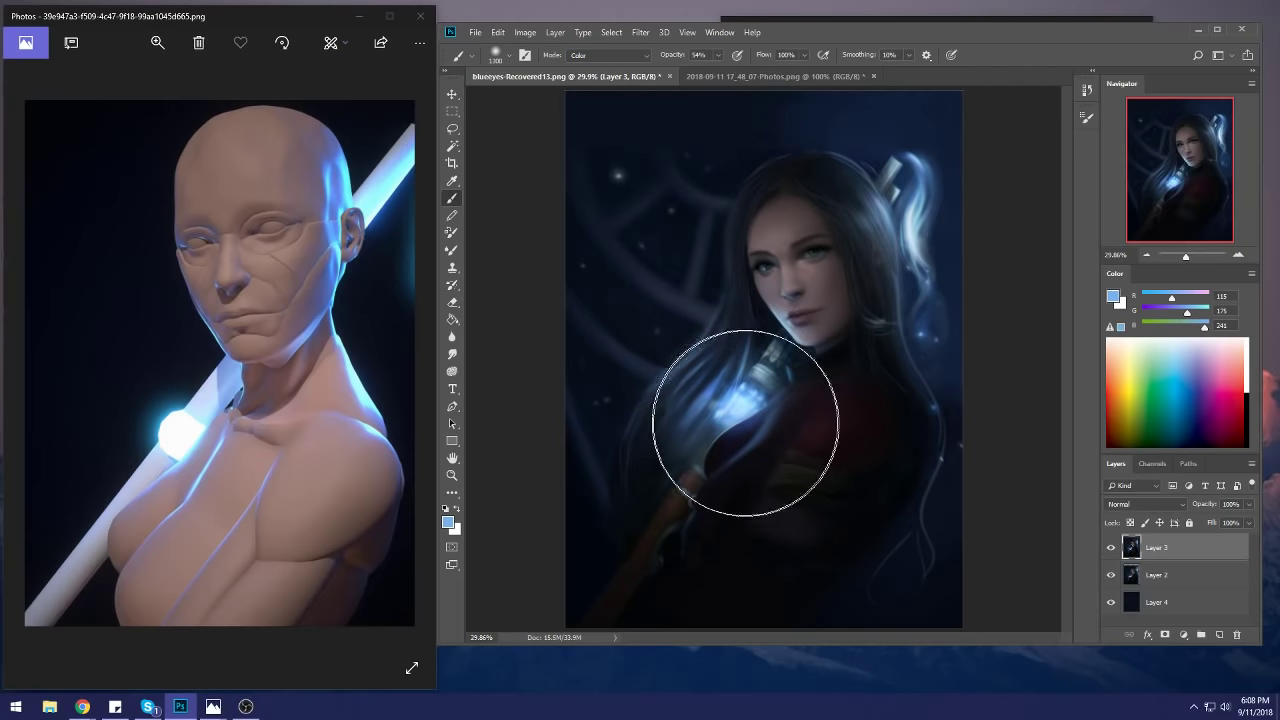
key("bracketleft")
key("bracketleft")
key("bracketleft")
key("bracketleft")
key("bracketleft")
key("bracketleft")
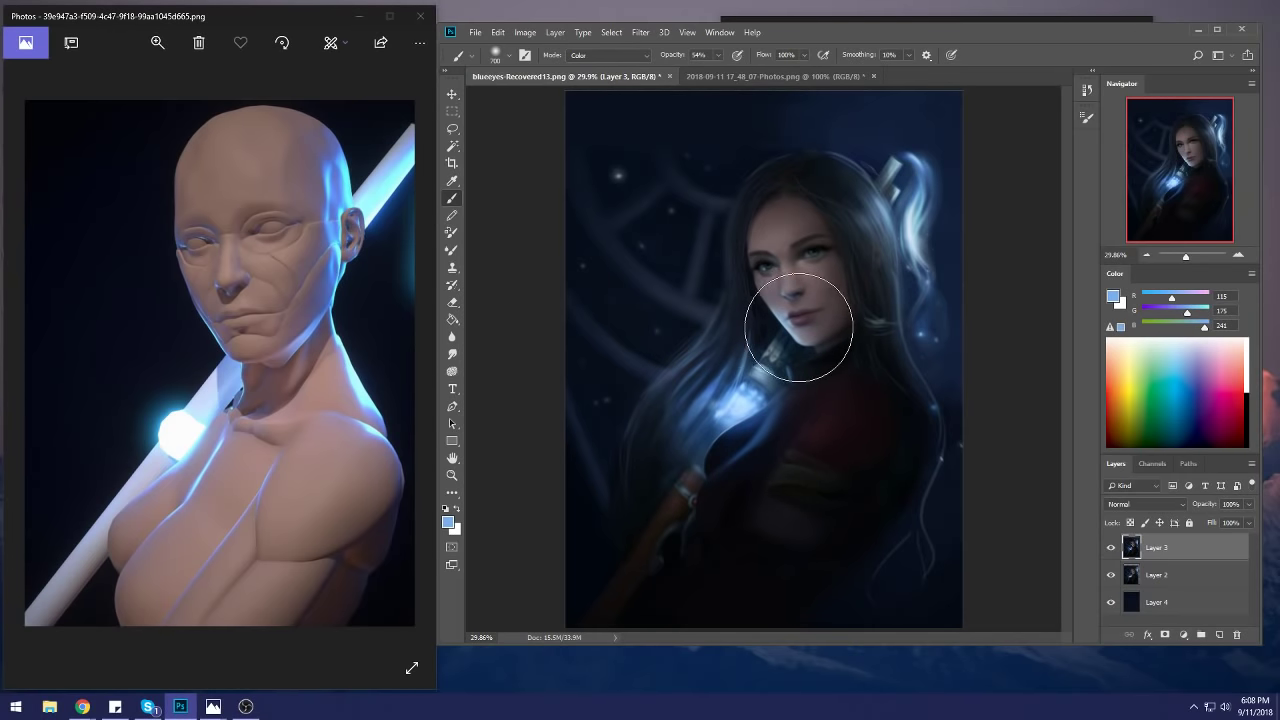
key("bracketleft")
key("bracketleft")
key("bracketleft")
key("bracketleft")
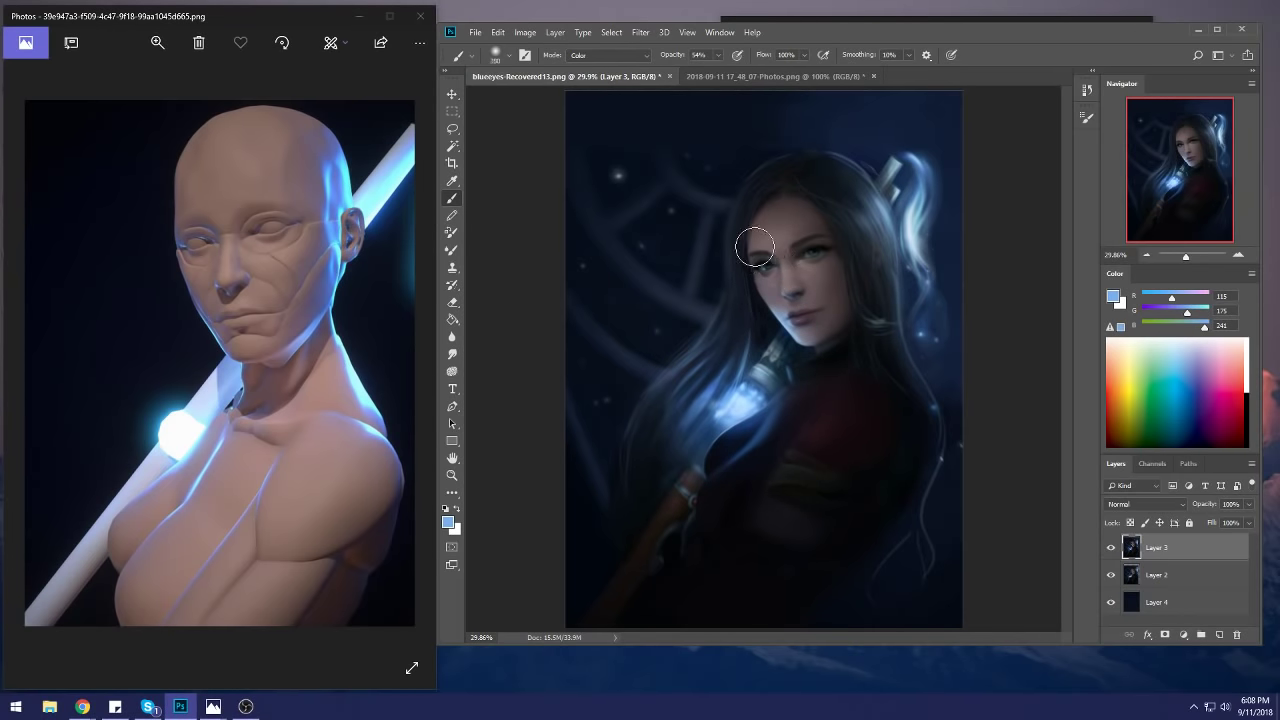
key("bracketleft")
key("bracketright")
key("bracketright")
key("bracketright")
key("bracketright")
key("bracketright")
Step: Brighten the glow near her shoulder using the 30 px Sketching brush in Normal mode with a soft blue
right_click(850, 335)
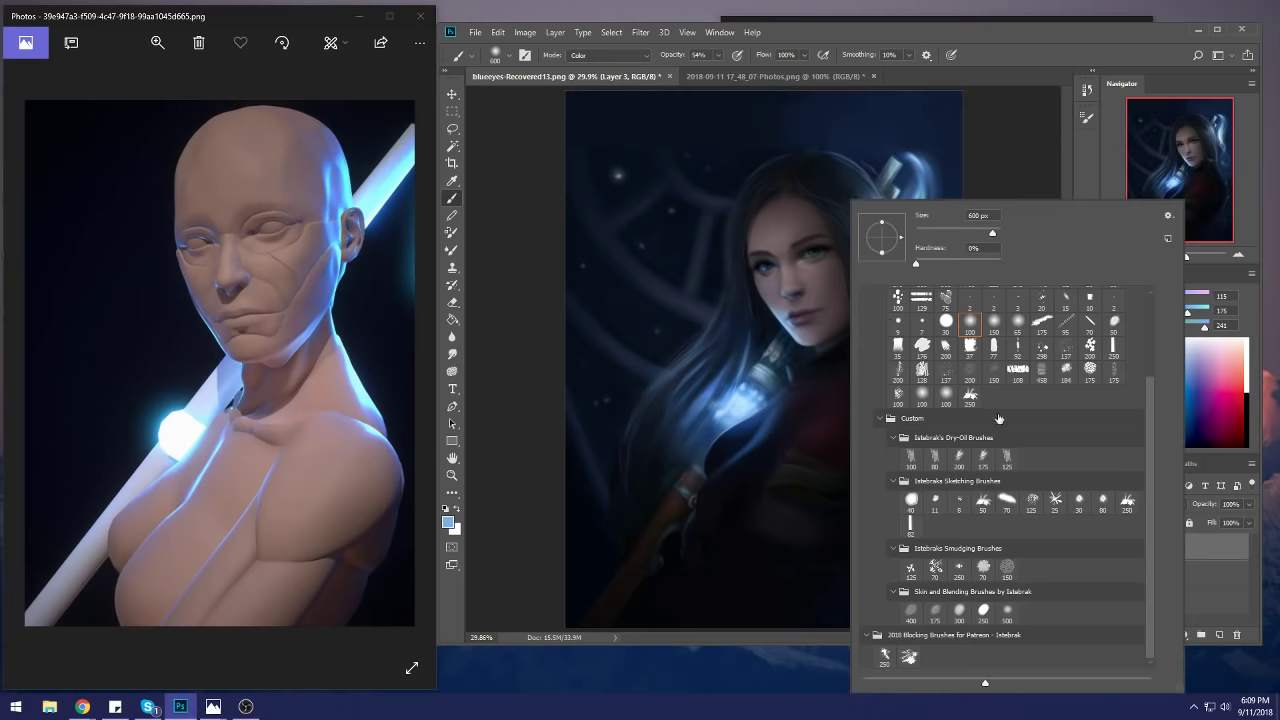
double_click(1080, 508)
left_click(752, 402, "alt")
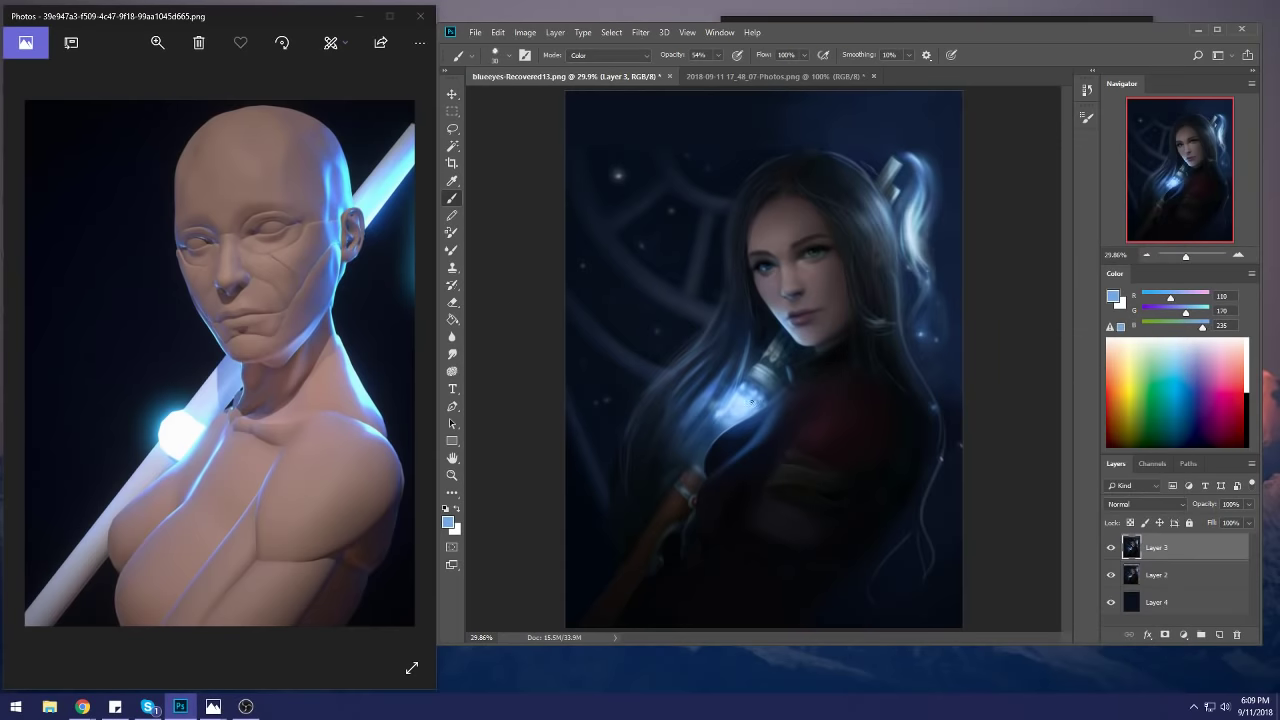
left_click(608, 55)
left_click(630, 77)
left_click_drag(755, 397, 733, 417)
Step: Resample bright and darker blues from the glow, ending on a mid blue (58, 109, 161)
left_click(750, 395, "alt")
left_click(768, 393, "alt")
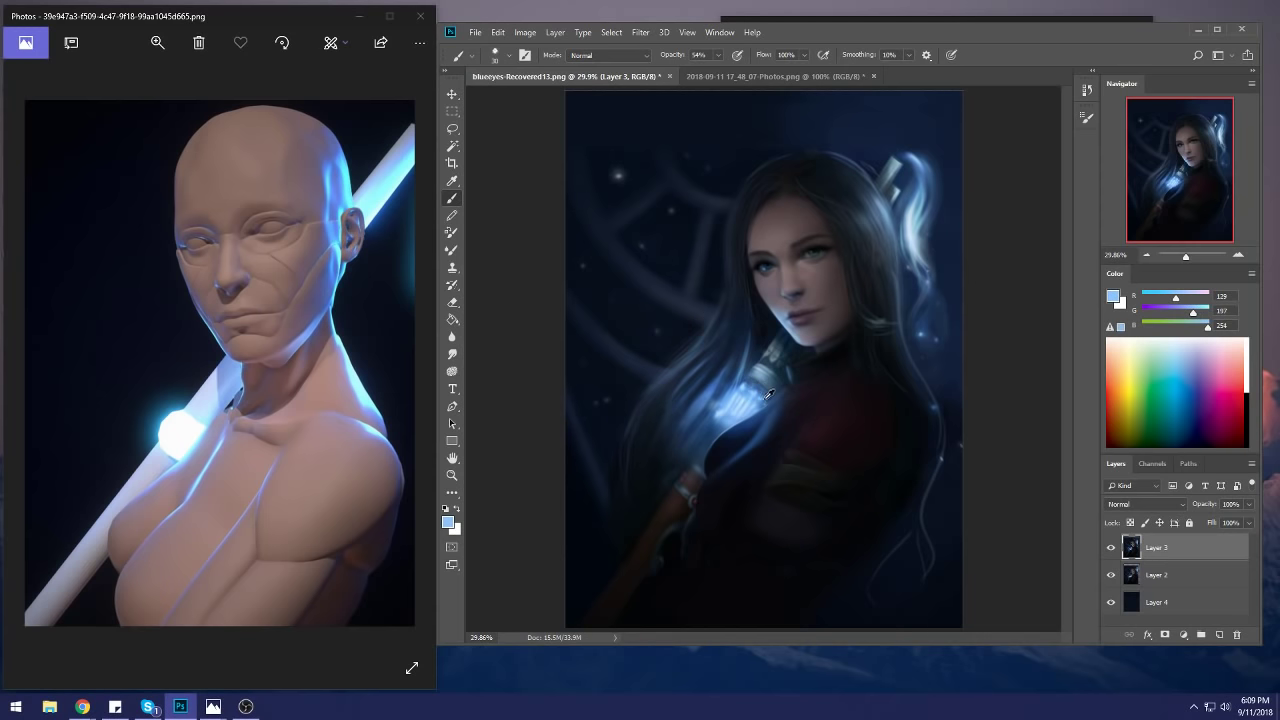
left_click(768, 393, "alt")
left_click(752, 385, "alt")
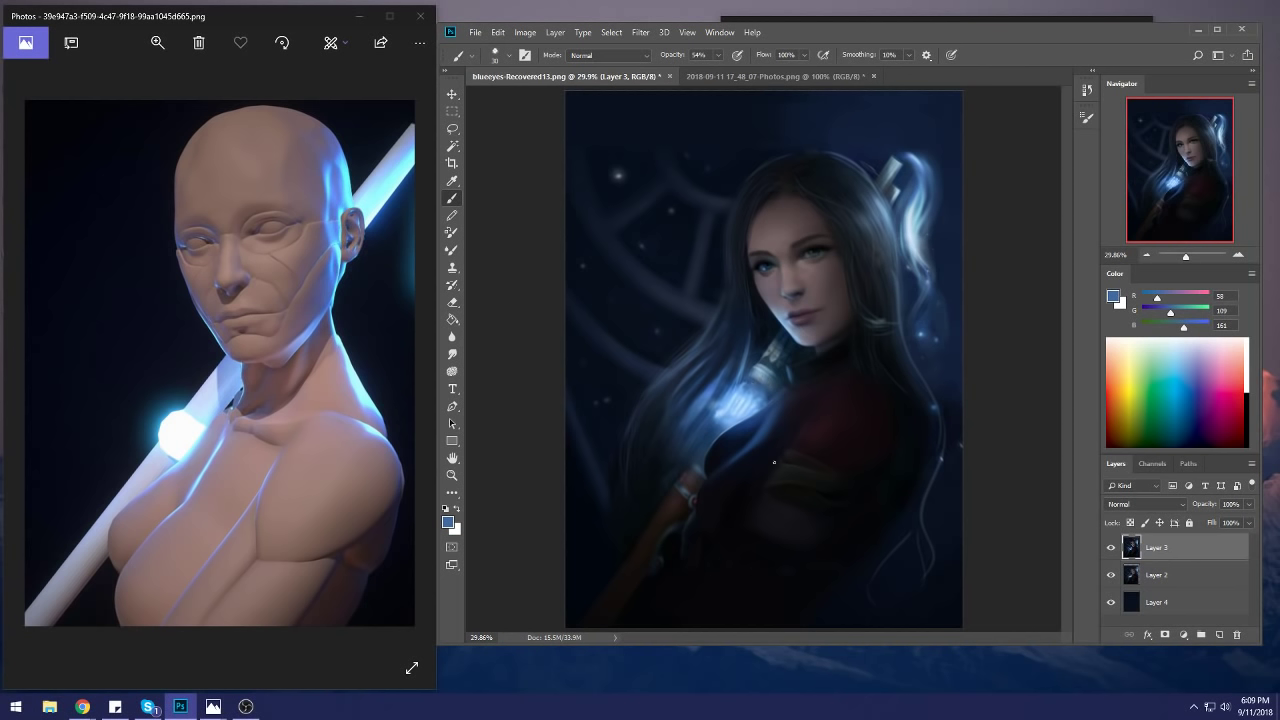
Step: Compare Layer 3 on and off, and sample the hair-highlight blue from a zoomed-in view
left_click(1110, 548)
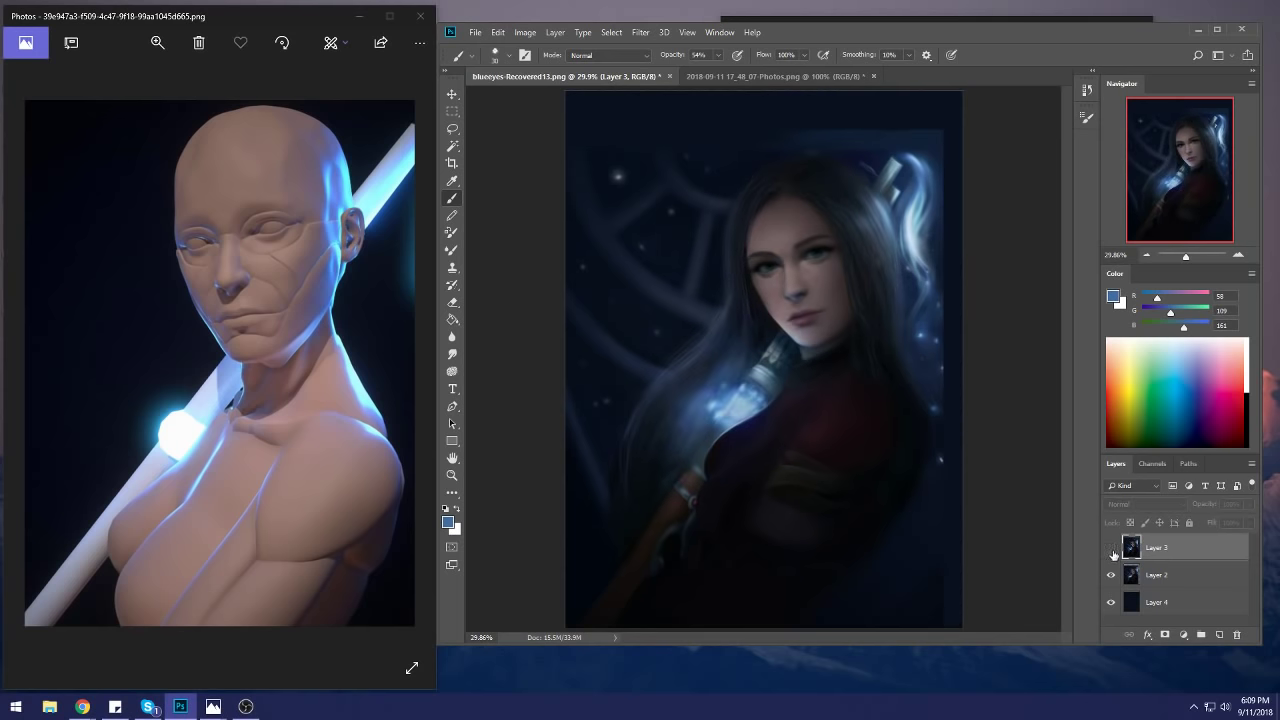
left_click(1110, 548)
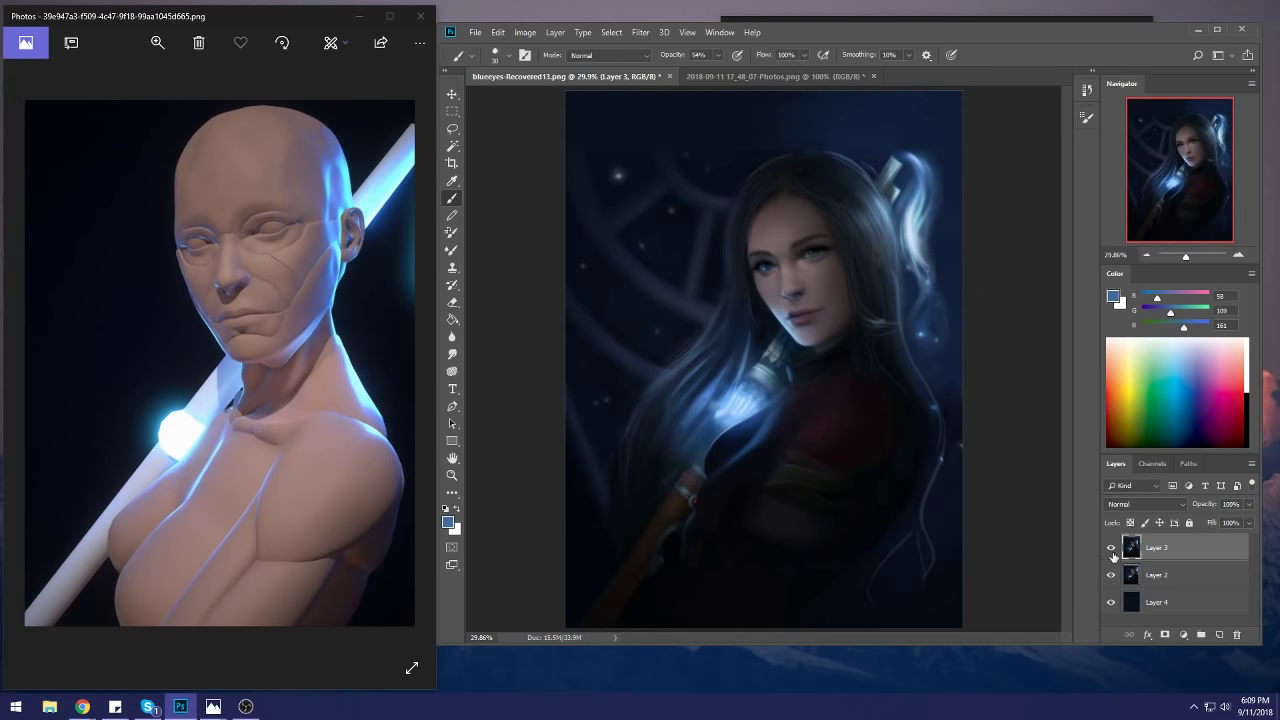
key("ctrl+plus")
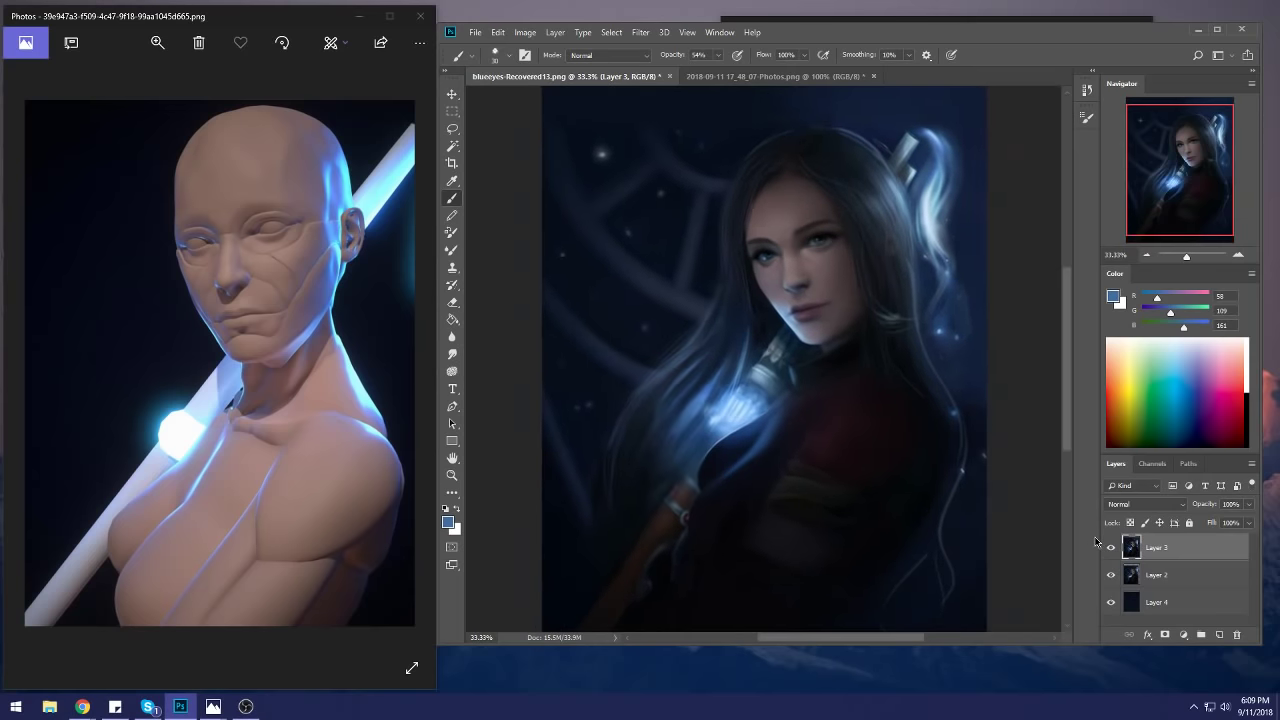
key("ctrl+plus")
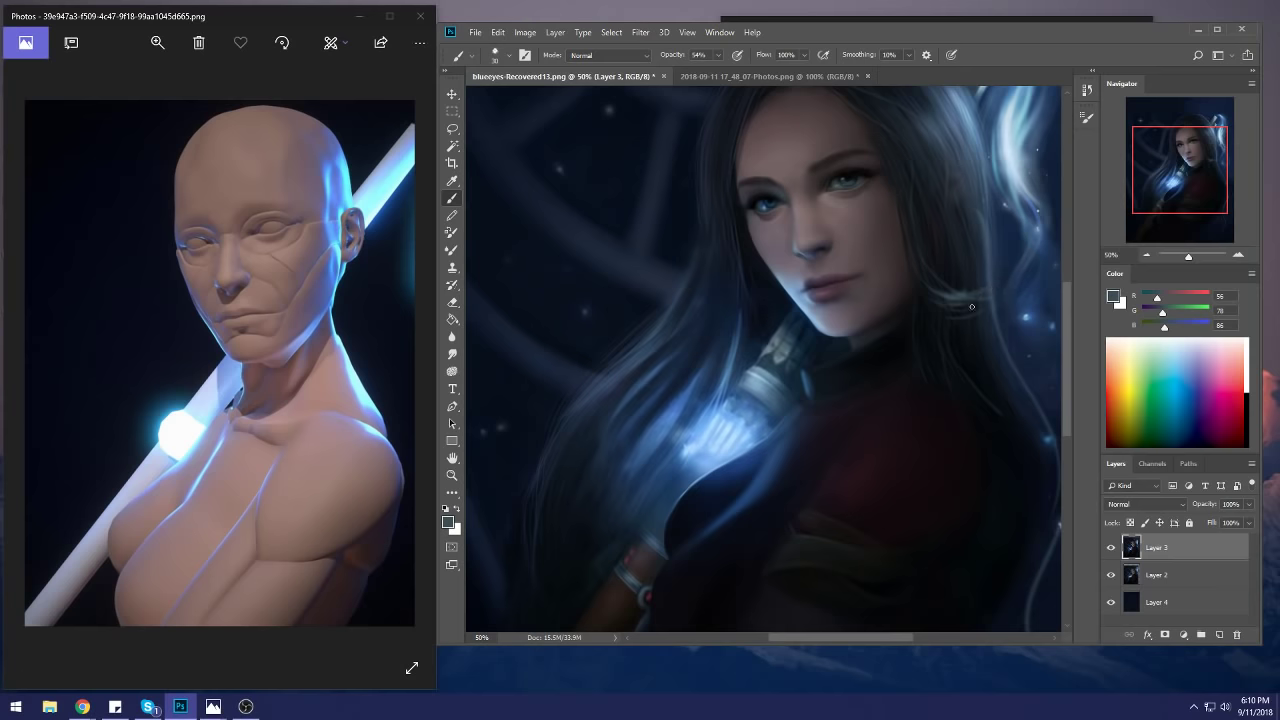
left_click(1022, 120, "alt")
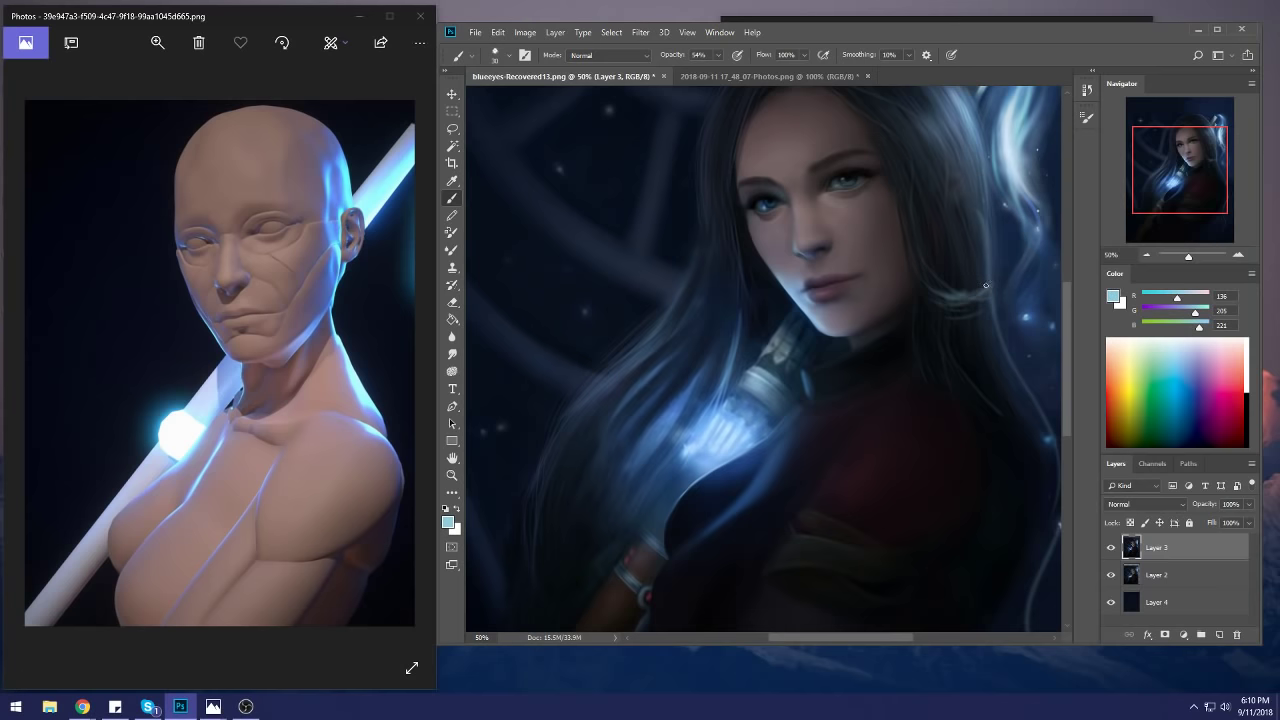
key("ctrl+0")
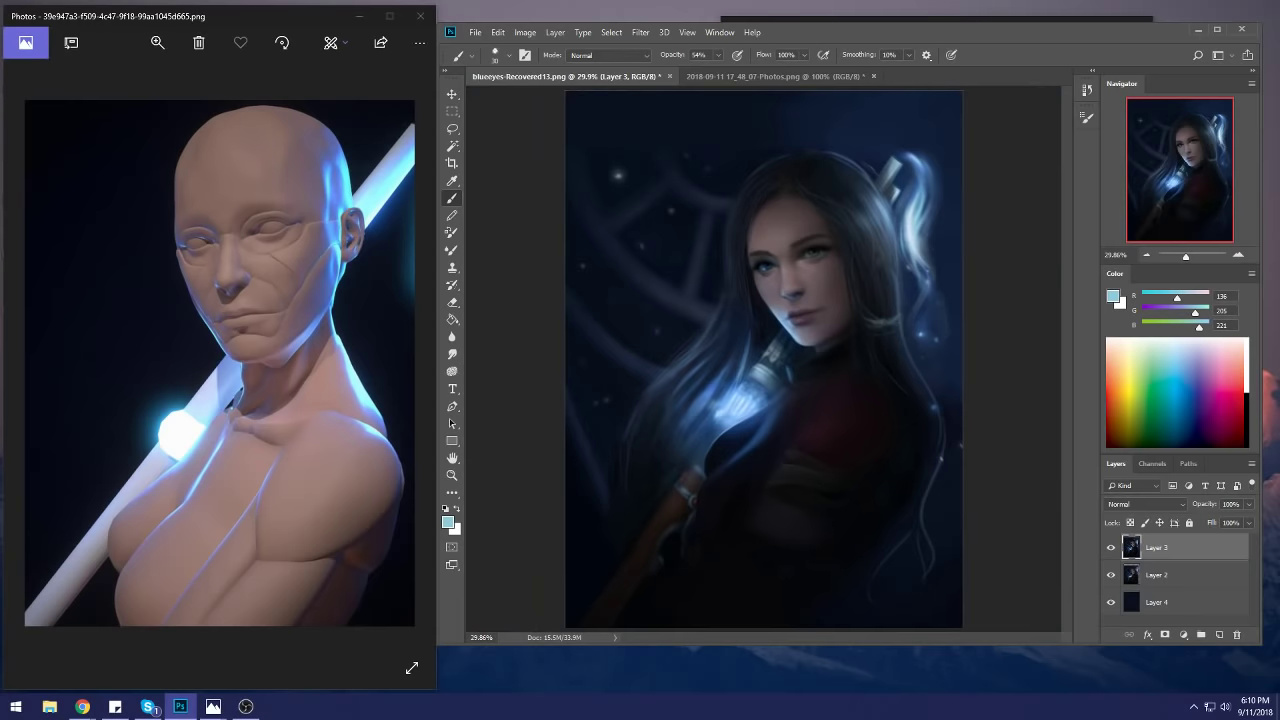
left_click(1111, 548)
left_click(1111, 548)
Step: Paint two faint dark-blue strokes beside the sword hilt, then sample a pale blue for sketching
left_click(778, 457, "alt")
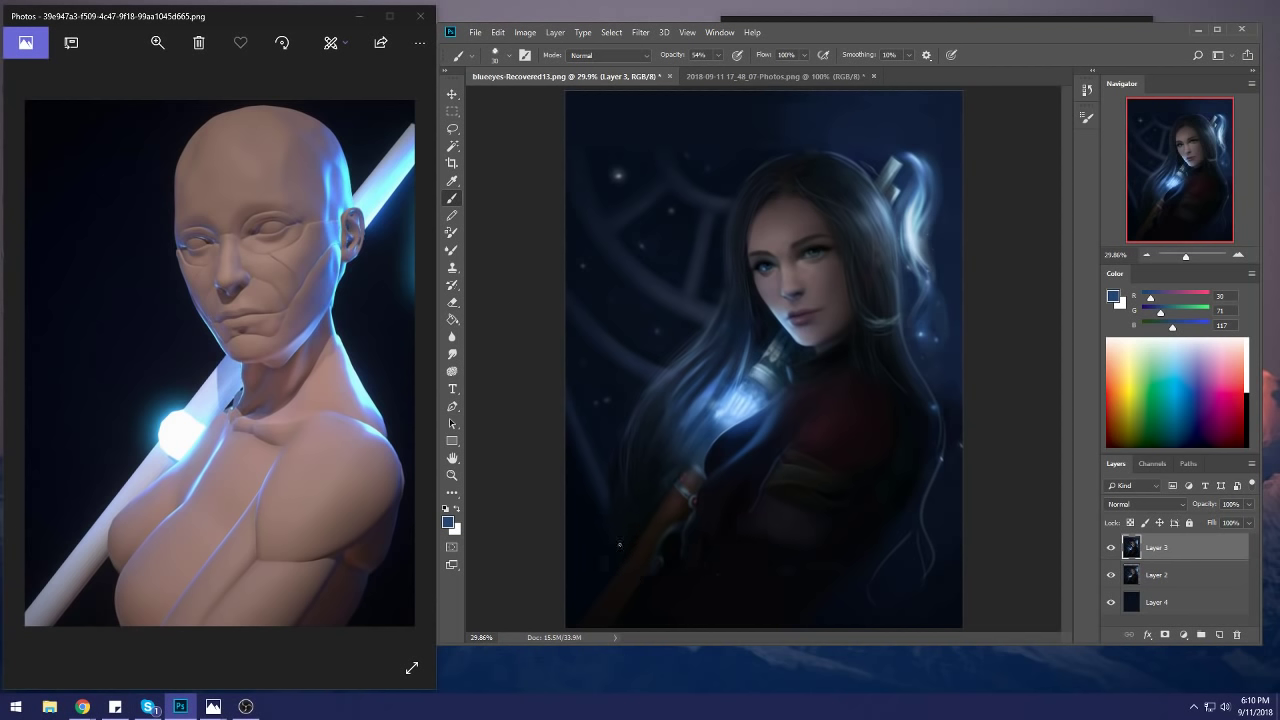
left_click_drag(602, 530, 603, 566)
left_click_drag(842, 536, 856, 518)
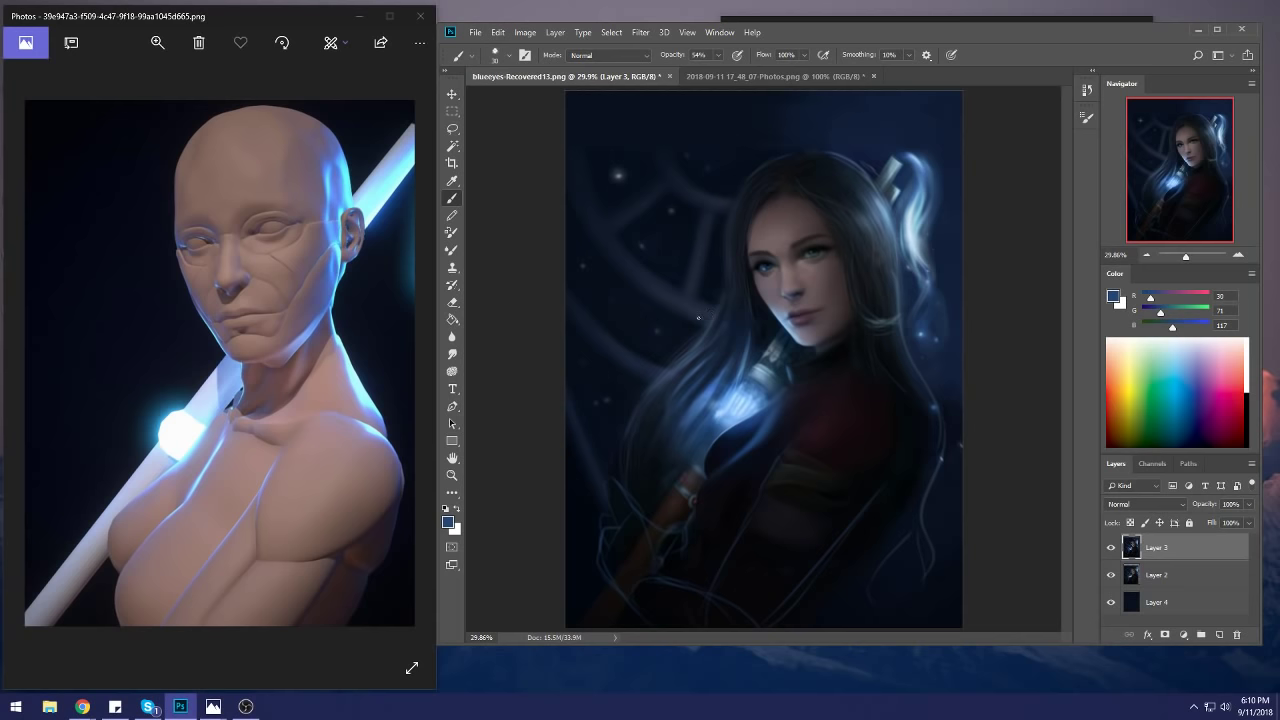
left_click(748, 396, "alt")
Step: Sketch thin light-blue lines beside the face, undoing and redrawing one stroke
left_click_drag(676, 338, 702, 366)
mouse_move(691, 307)
left_mouse_down()
mouse_move(728, 327)
mouse_move(706, 297)
mouse_move(728, 336)
left_mouse_up()
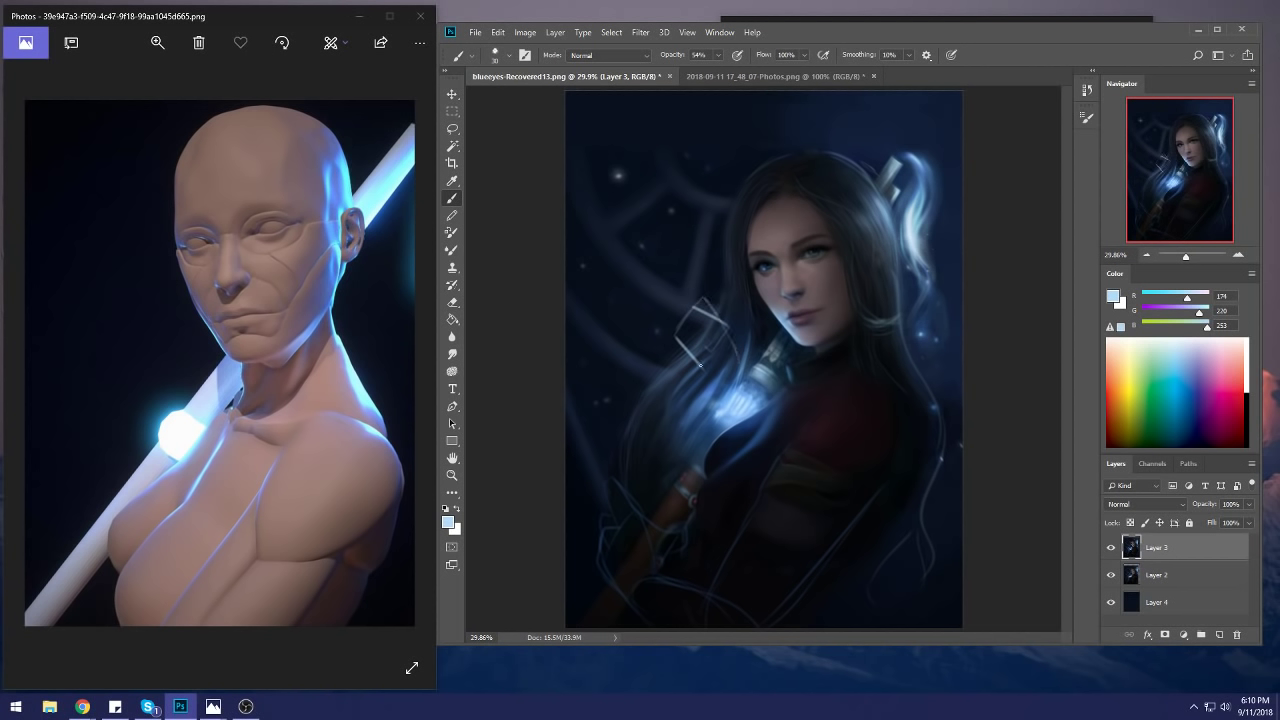
mouse_move(710, 249)
left_mouse_down()
mouse_move(712, 301)
mouse_move(735, 323)
mouse_move(711, 282)
mouse_move(731, 338)
left_mouse_up()
key("ctrl+alt+z")
key("ctrl+alt+z")
mouse_move(700, 282)
left_mouse_down()
mouse_move(739, 344)
mouse_move(711, 308)
left_mouse_up()
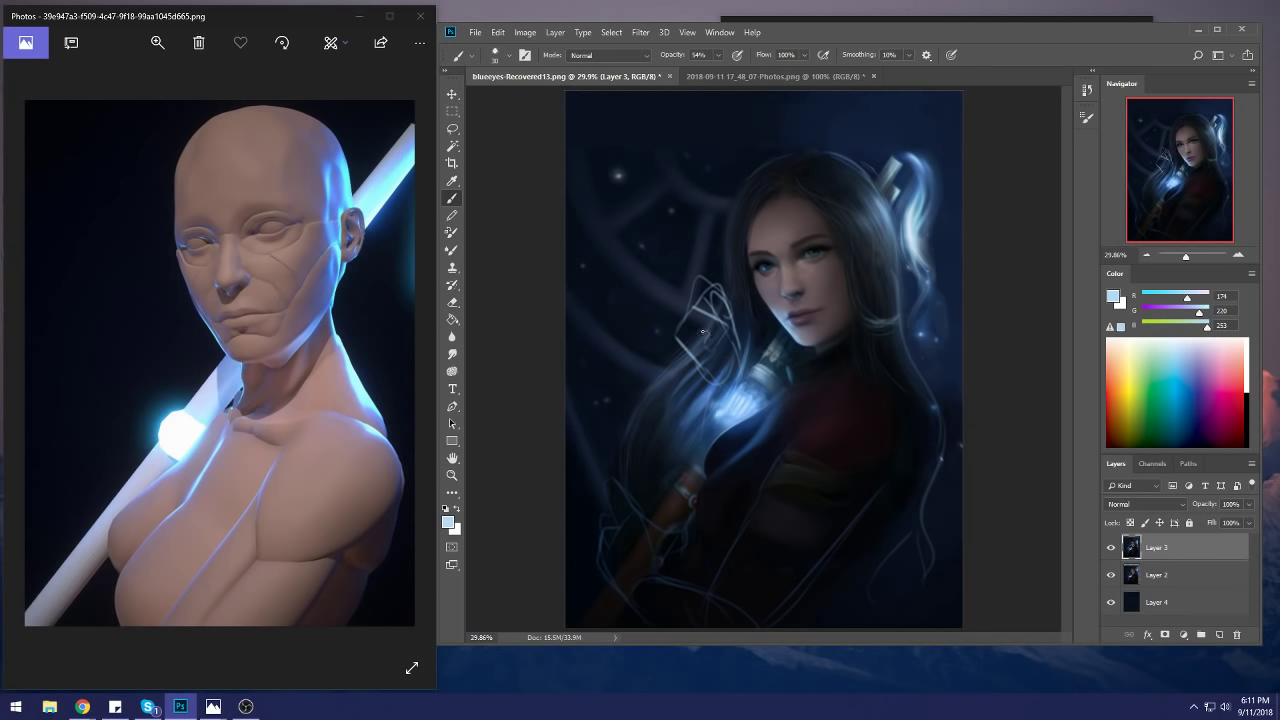
left_click_drag(703, 331, 705, 344)
Step: Undo the stray diagonal and wavy strokes drawn across the face and top, then hide Layer 3
left_click_drag(830, 235, 724, 294)
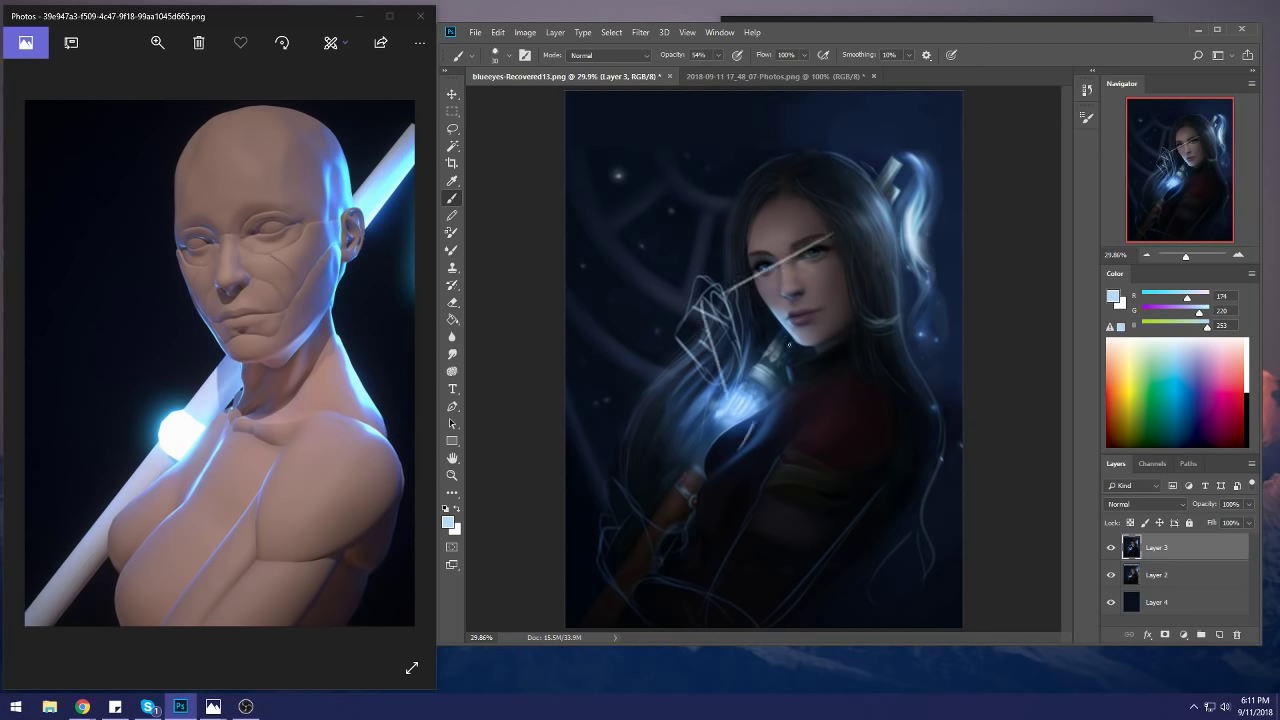
left_click_drag(752, 424, 836, 246)
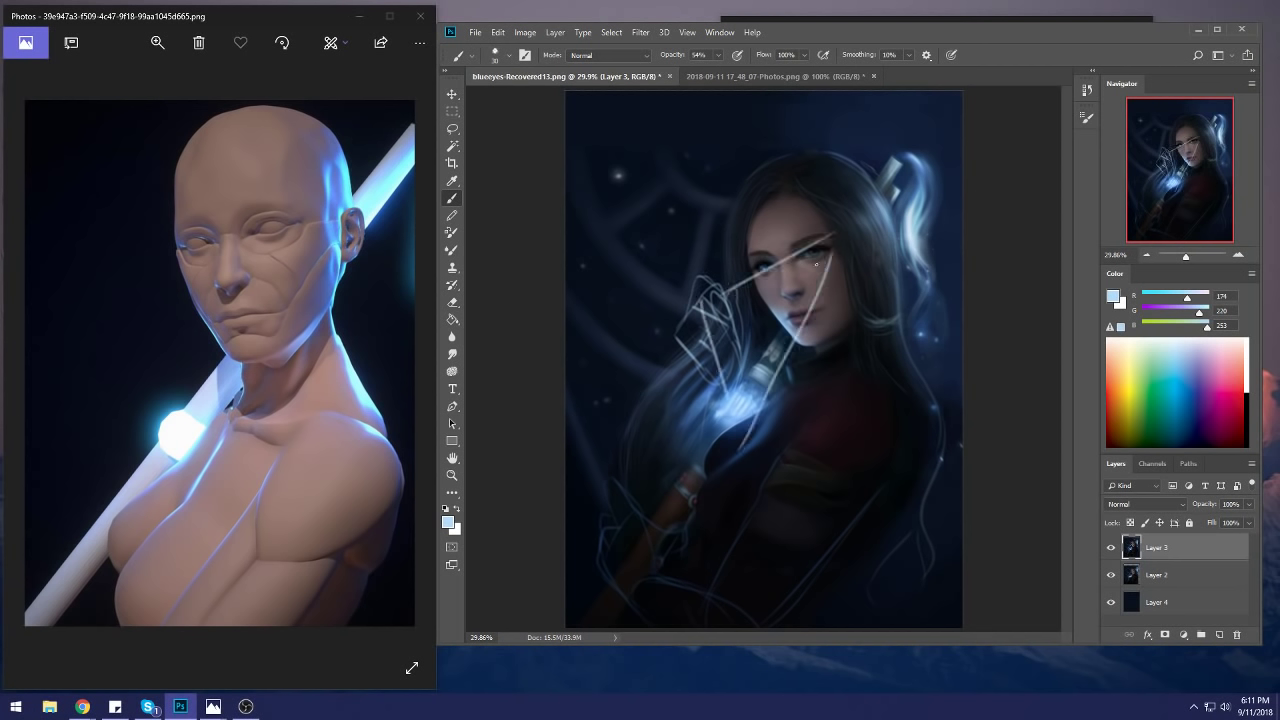
key("ctrl+alt+z")
key("ctrl+alt+z")
key("ctrl+alt+z")
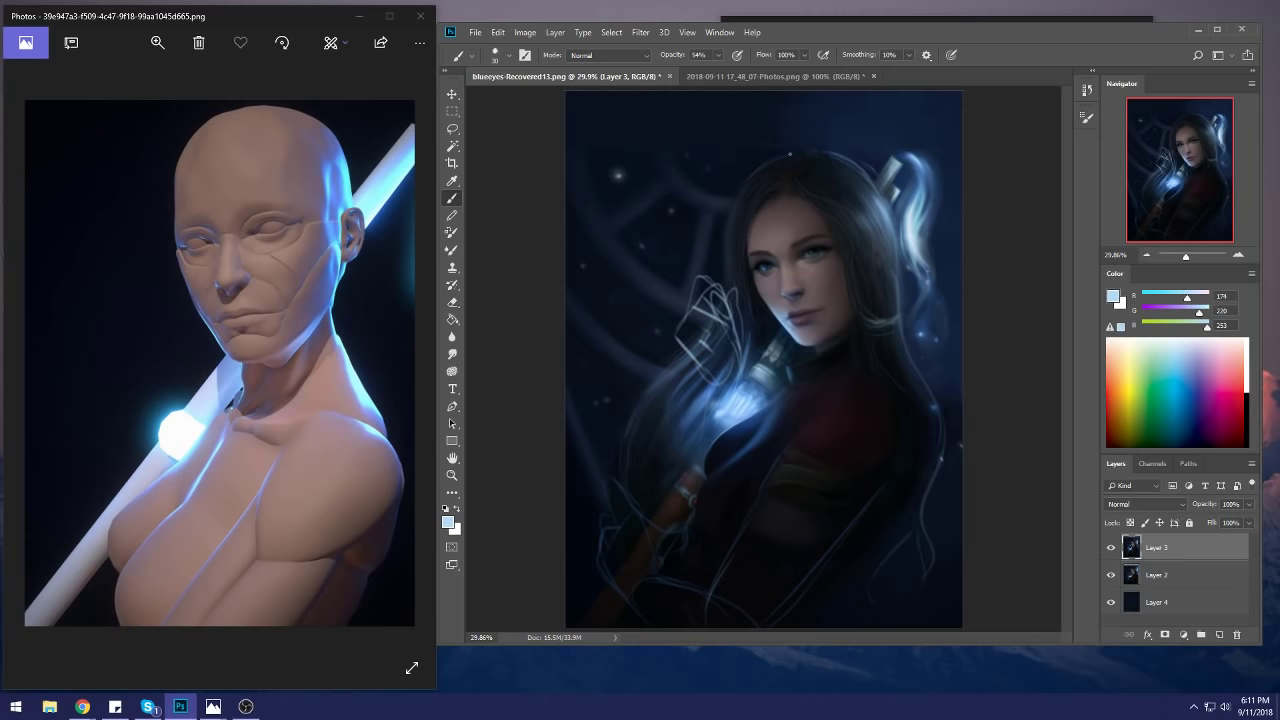
left_click_drag(612, 105, 866, 109)
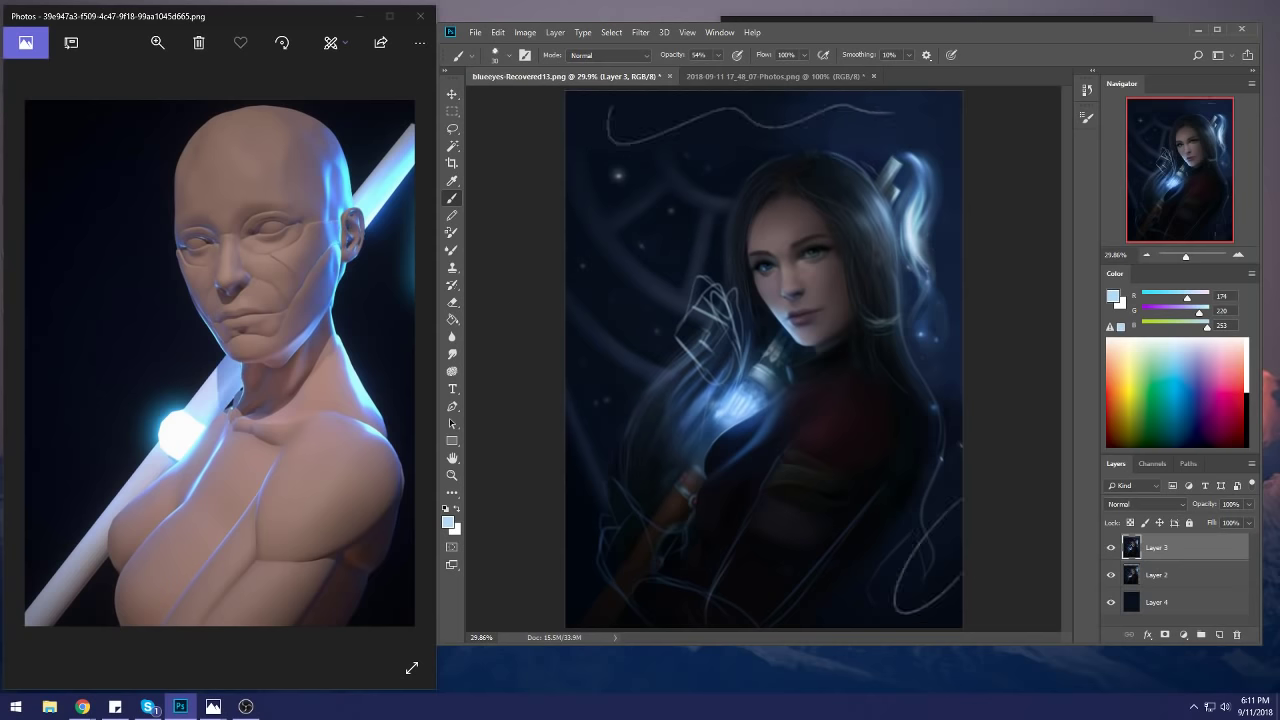
key("ctrl+z")
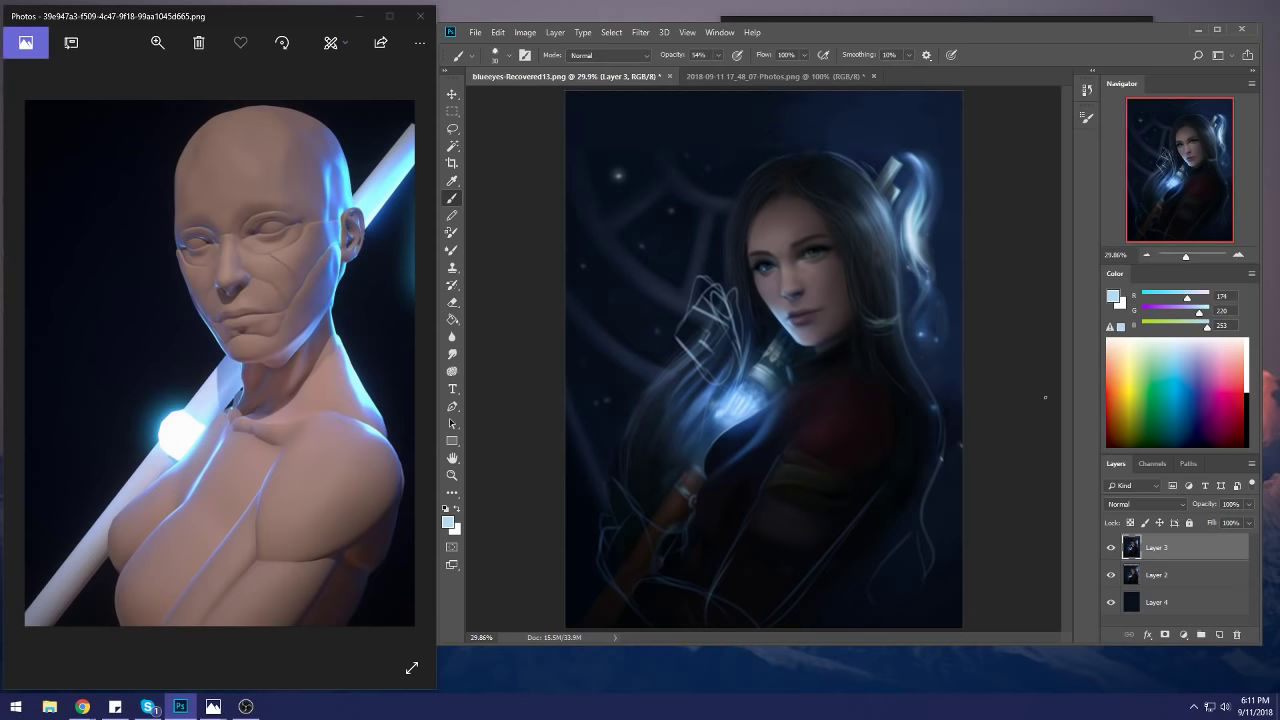
left_click(1111, 548)
Step: Toggle Layer 3 to compare the sketch, then close the Photos reference window
left_click(1111, 548)
left_click(1111, 548)
left_click(1111, 548)
left_click(82, 706)
left_click(420, 15)
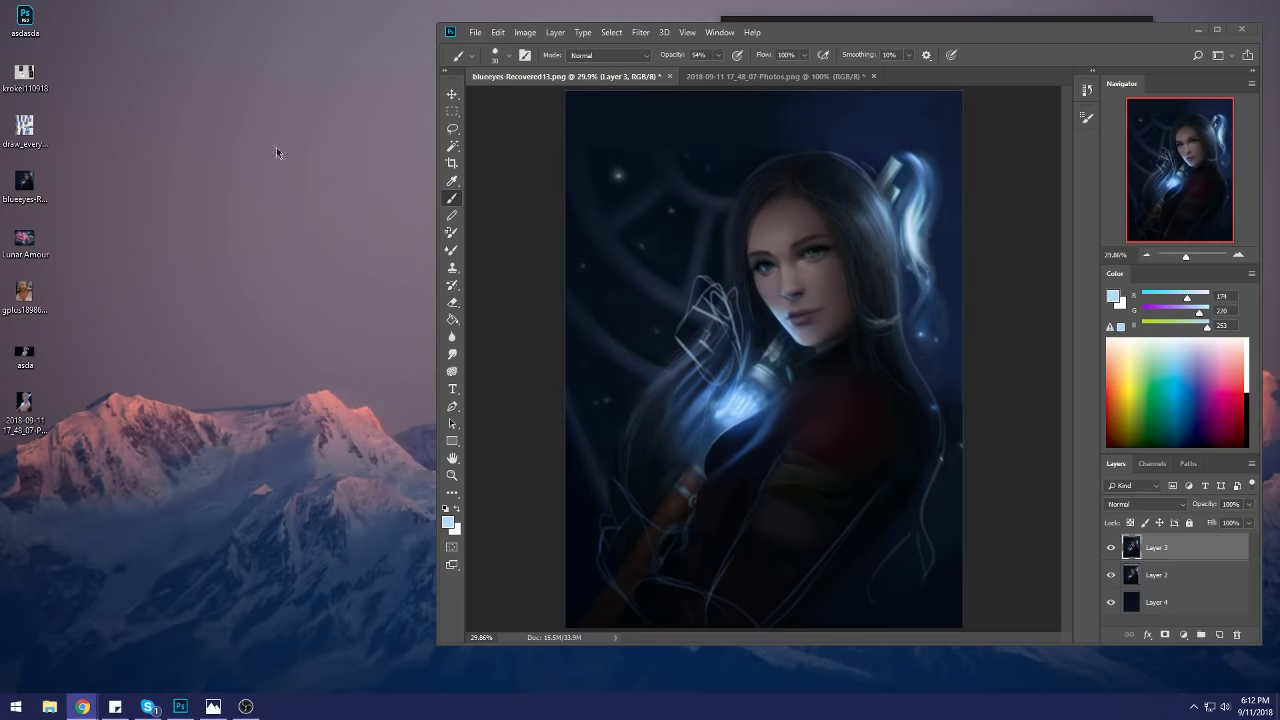
Step: Open Lunar Amour.png as its own document and convert the Background into Layer 0
left_click_drag(25, 240, 843, 160)
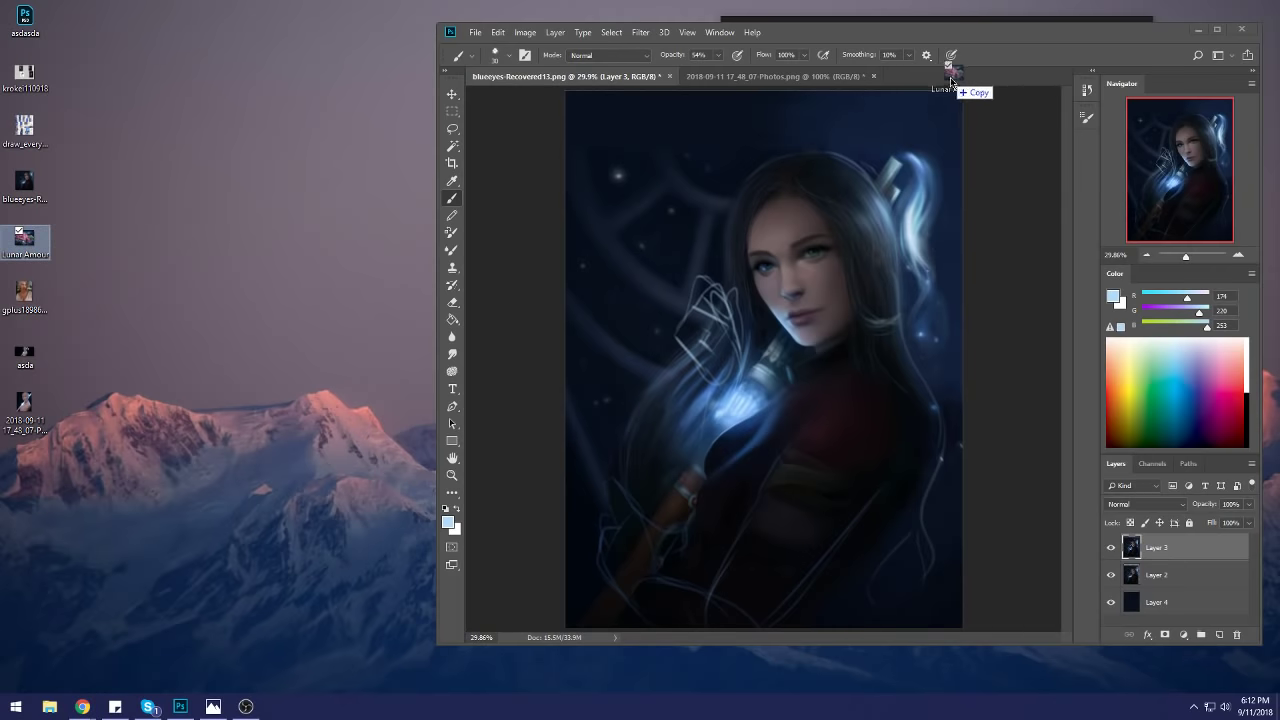
double_click(1037, 34)
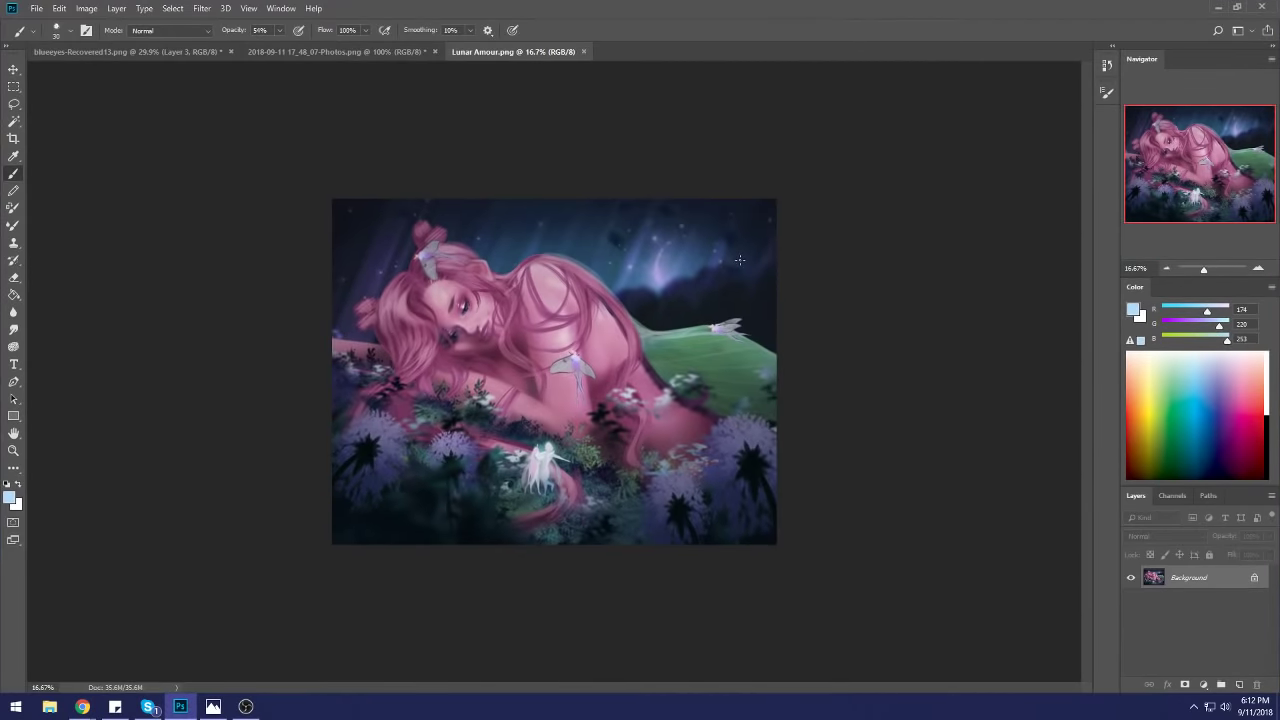
key("v")
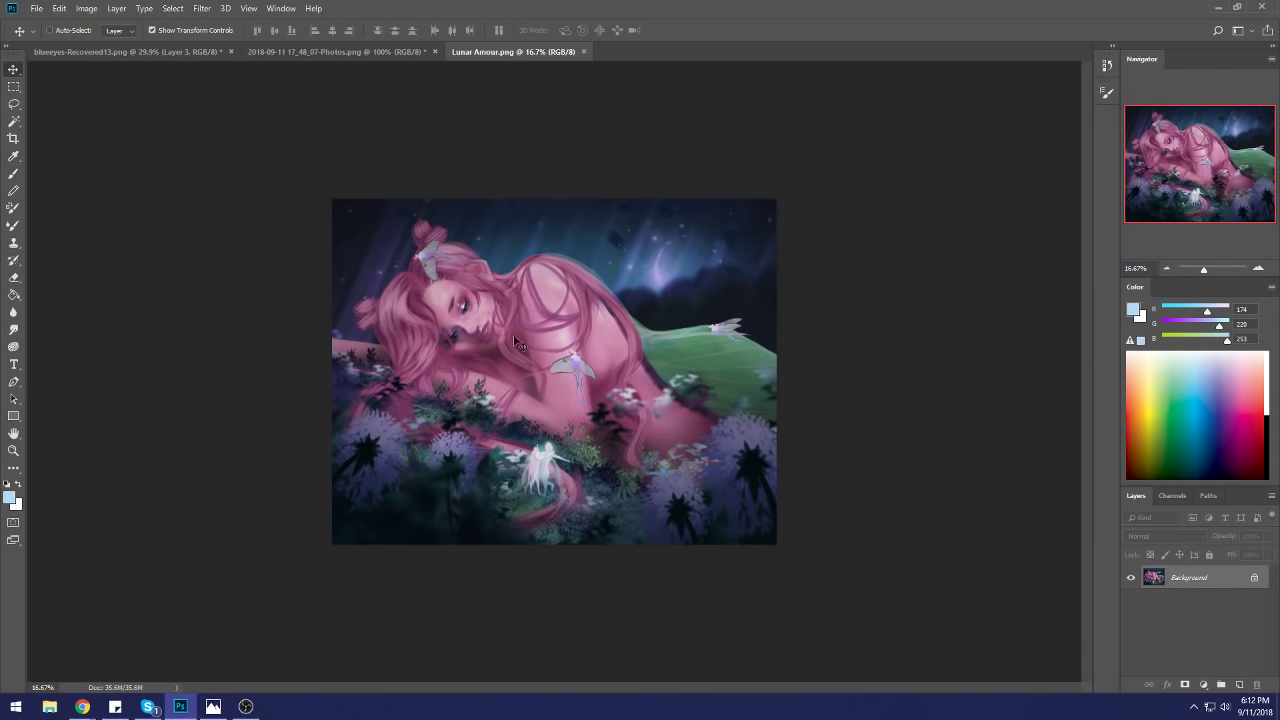
double_click(1219, 577)
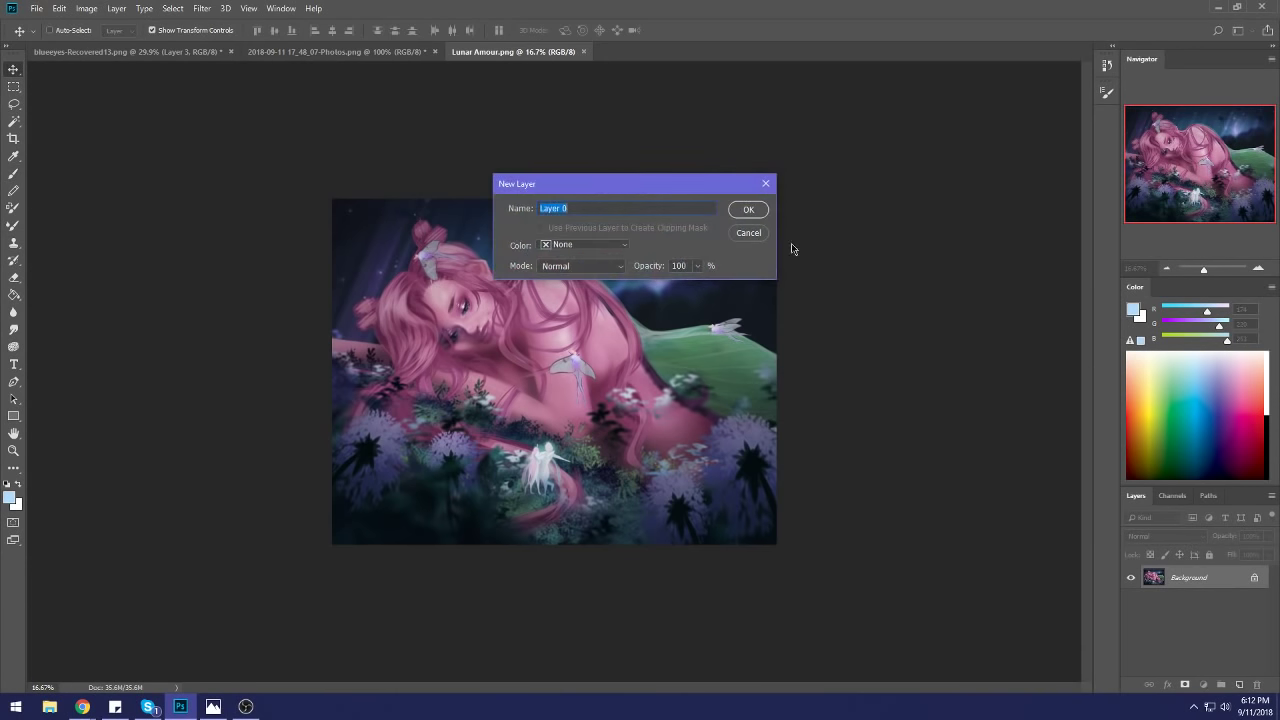
key("Return")
Step: Scale Layer 0 up to about 134%, reposition it on the reclining woman, and commit
left_click_drag(773, 200, 880, 161)
left_click_drag(584, 230, 592, 257)
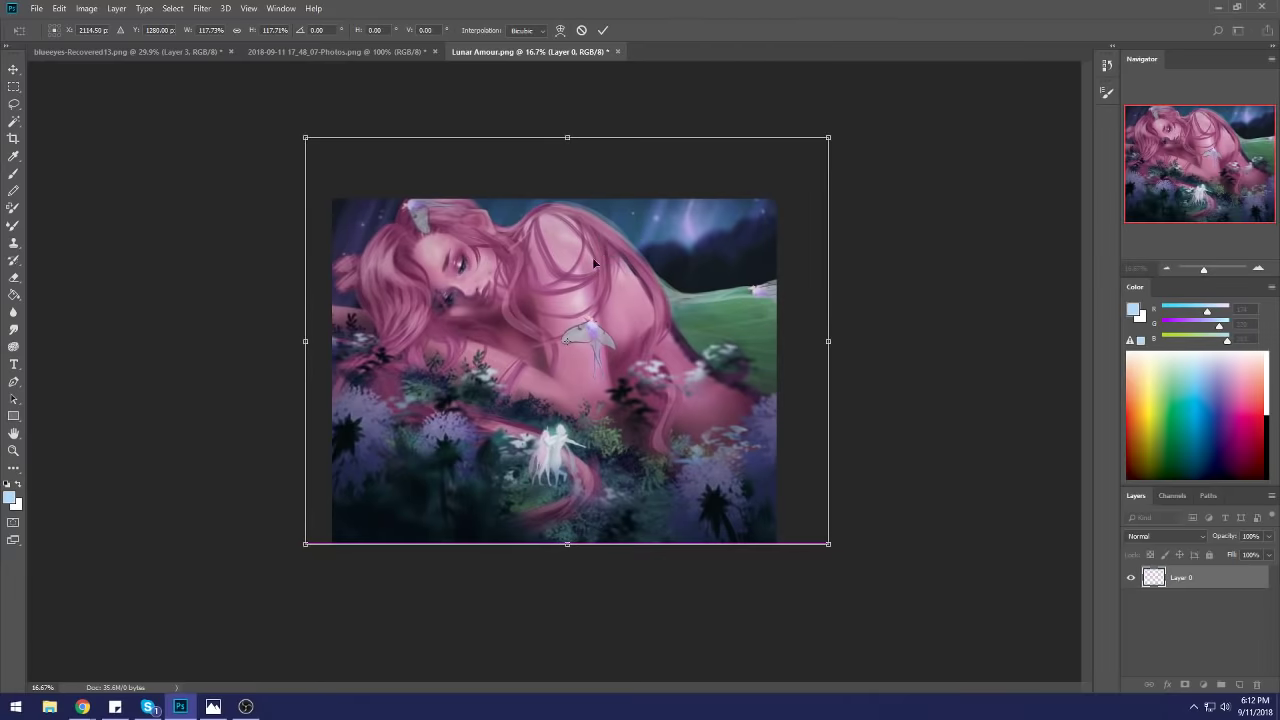
left_click_drag(830, 141, 883, 88)
left_click_drag(643, 245, 629, 265)
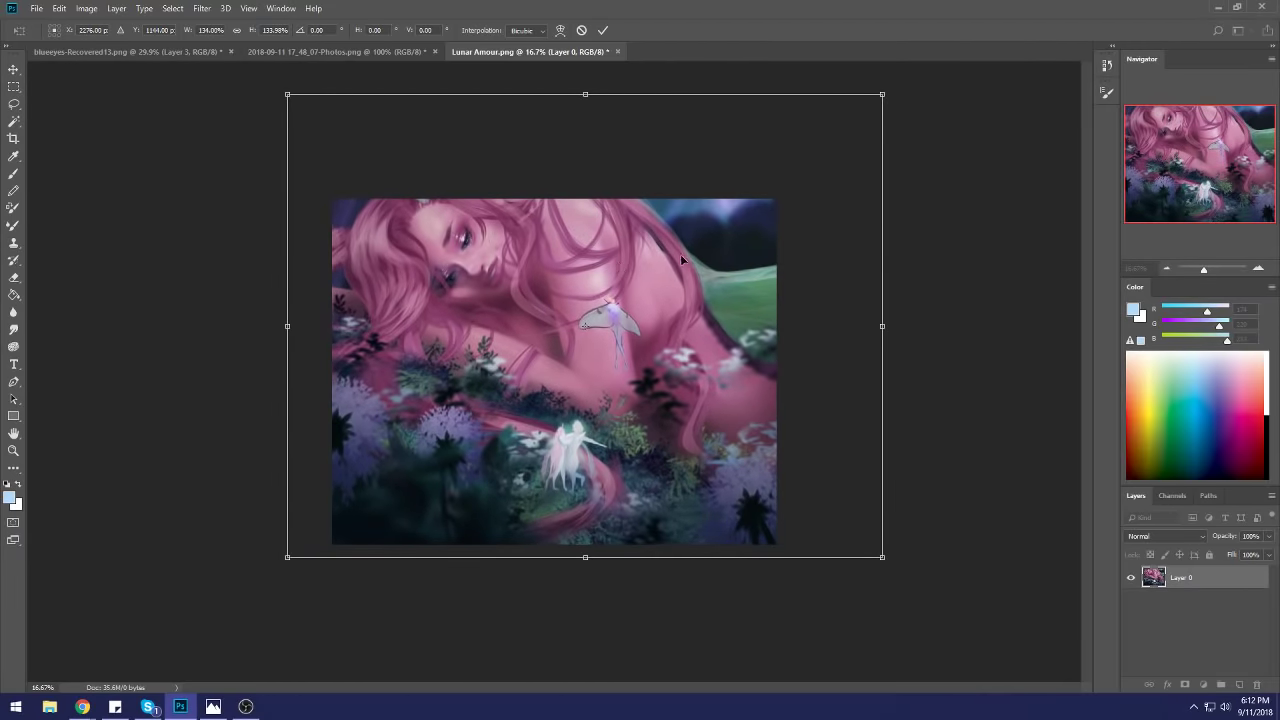
left_click(603, 30)
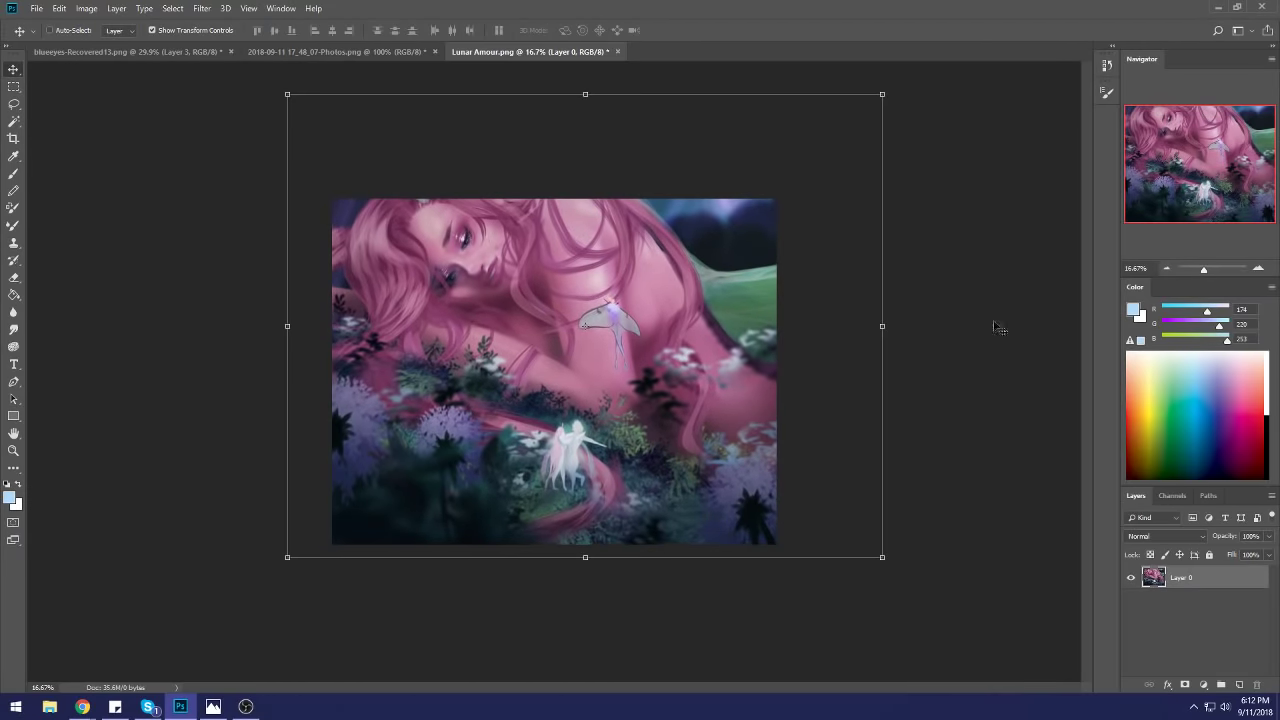
Step: Add a new layer and set up a large soft round brush with dark blue from the night sky
left_click(1238, 685)
key("b")
right_click(701, 283)
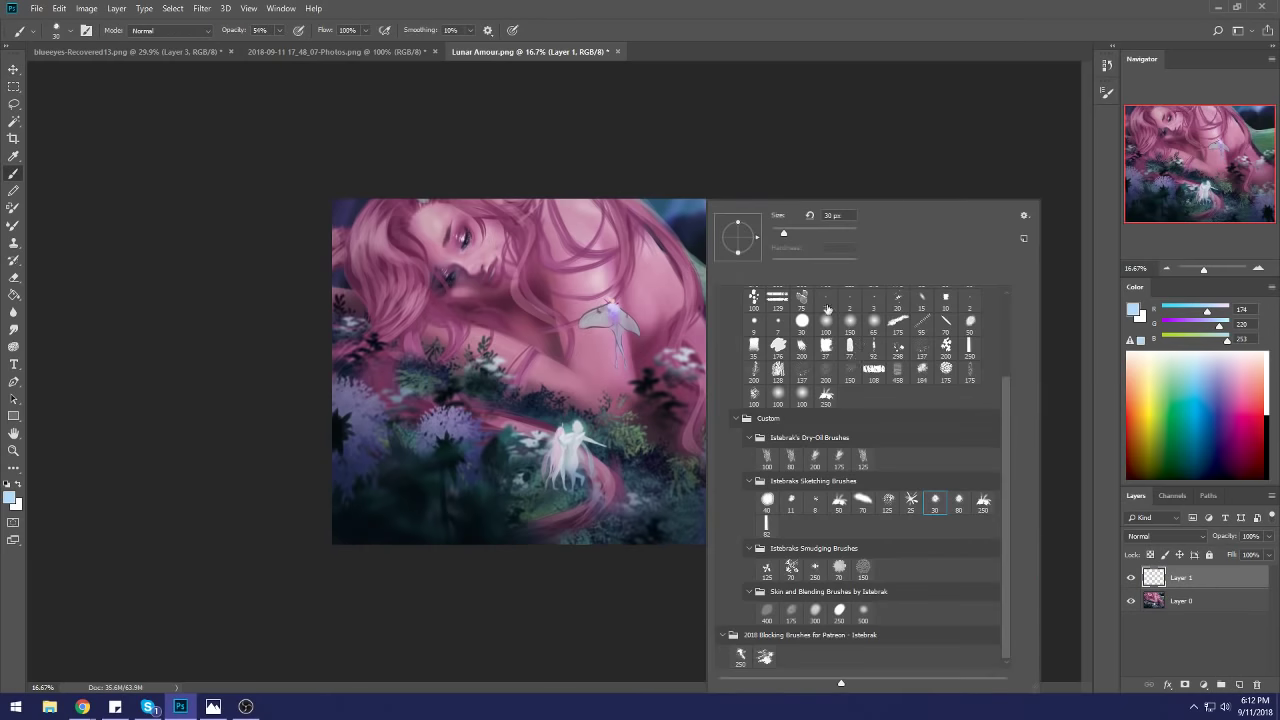
left_click(826, 324)
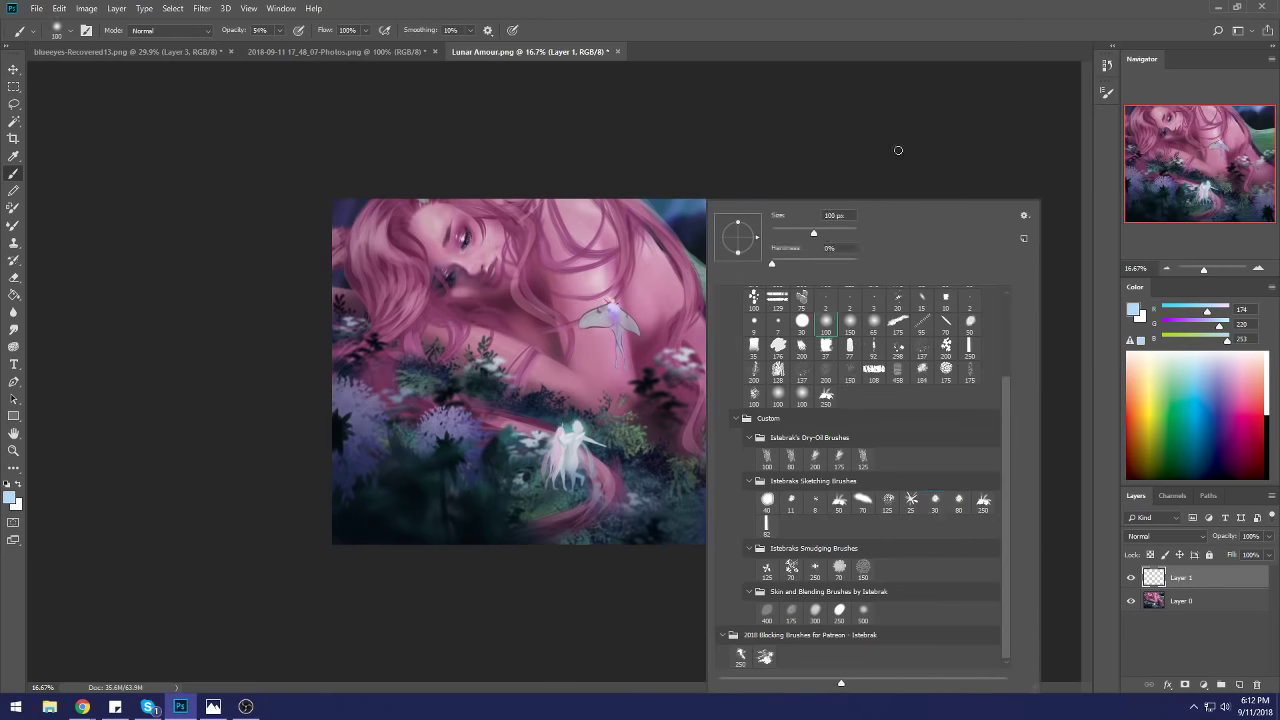
left_click(900, 150)
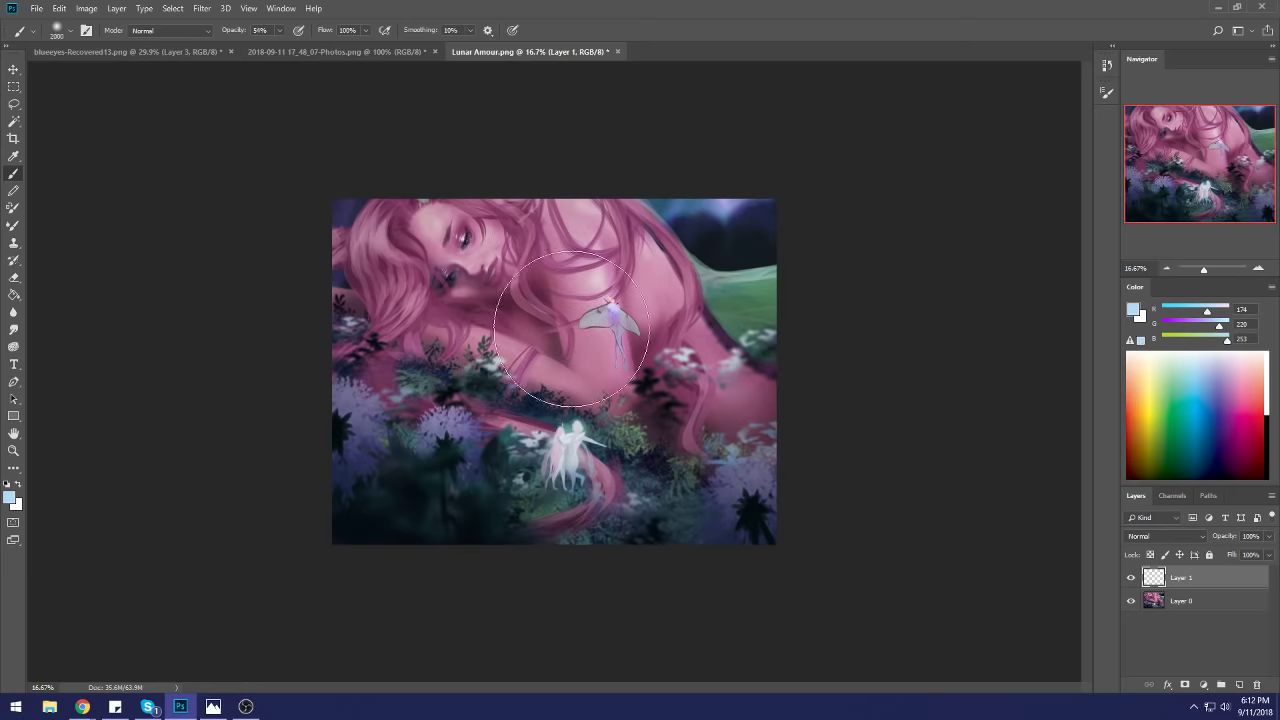
key("bracketright")
key("bracketright")
key("bracketright")
key("bracketright")
key("bracketright")
key("bracketright")
key("bracketright")
key("bracketright")
key("bracketright")
key("bracketright")
key("bracketright")
key("bracketright")
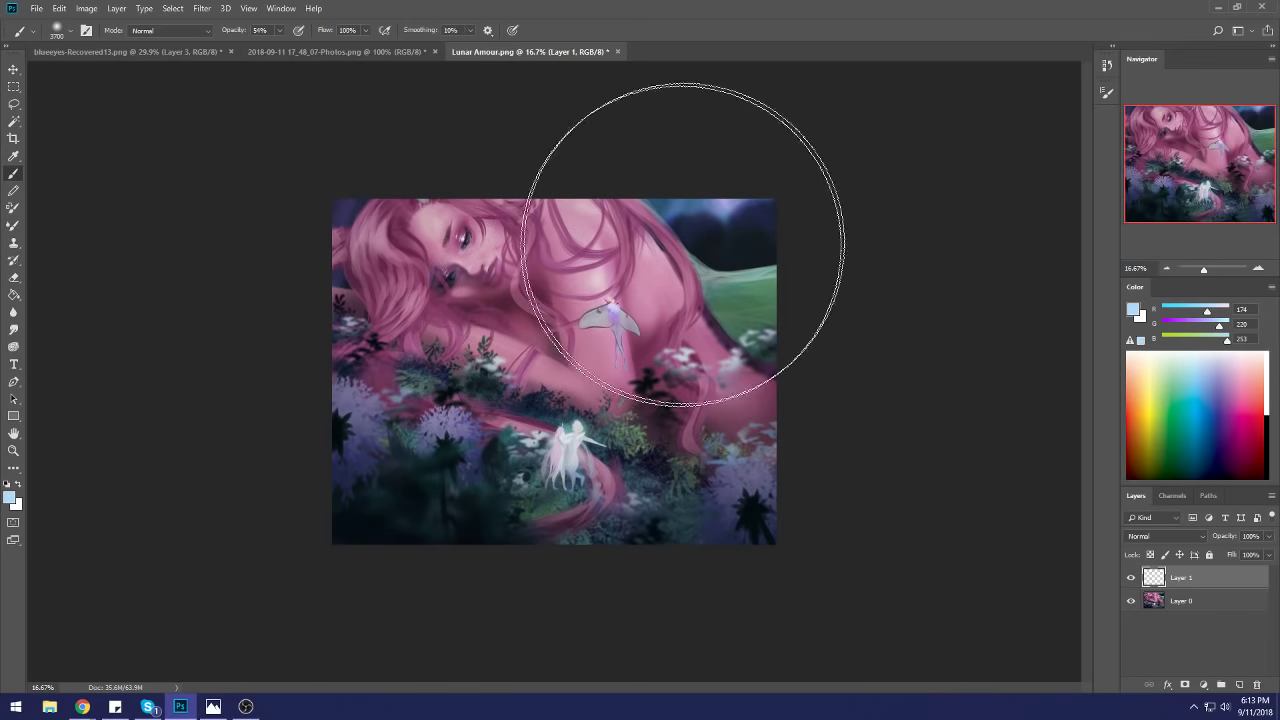
left_click(746, 204, "alt")
Step: Tint the painting purple-blue in Color brush mode and set Layer 1 to Color blend
left_click(166, 31)
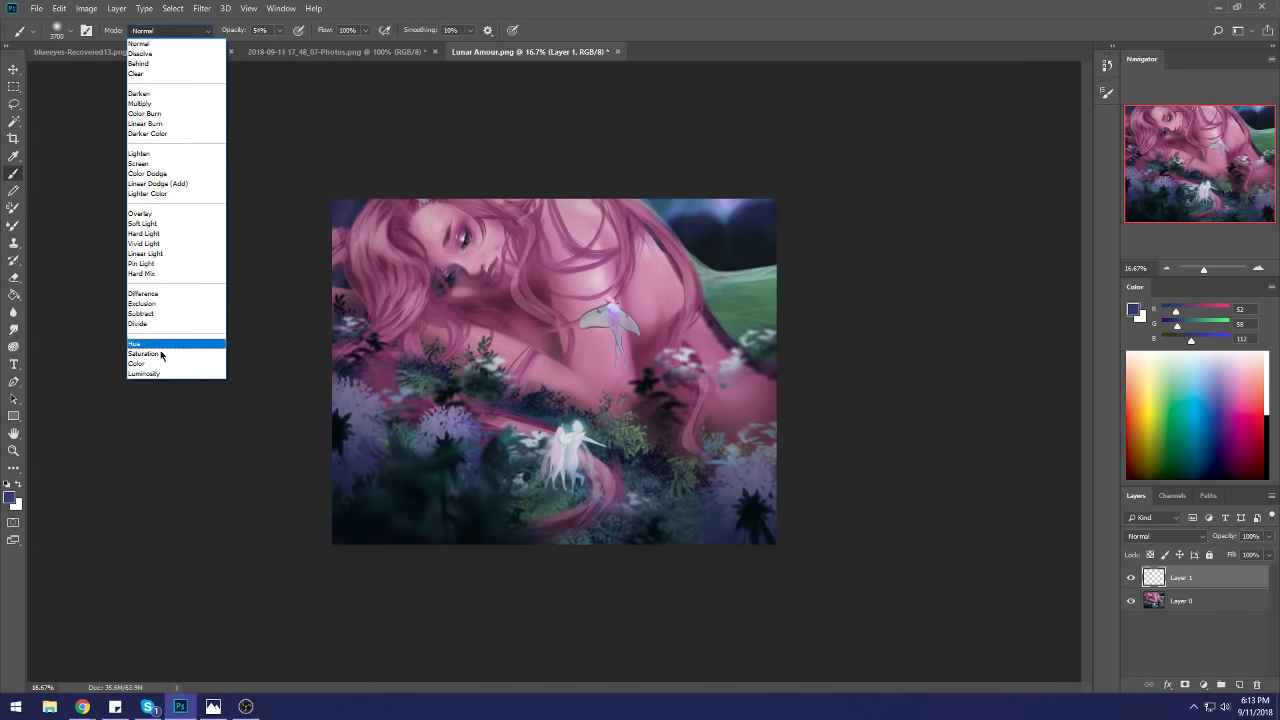
left_click(160, 358)
mouse_move(518, 360)
left_mouse_down()
mouse_move(757, 371)
mouse_move(600, 157)
mouse_move(620, 190)
left_mouse_up()
left_click(1136, 535)
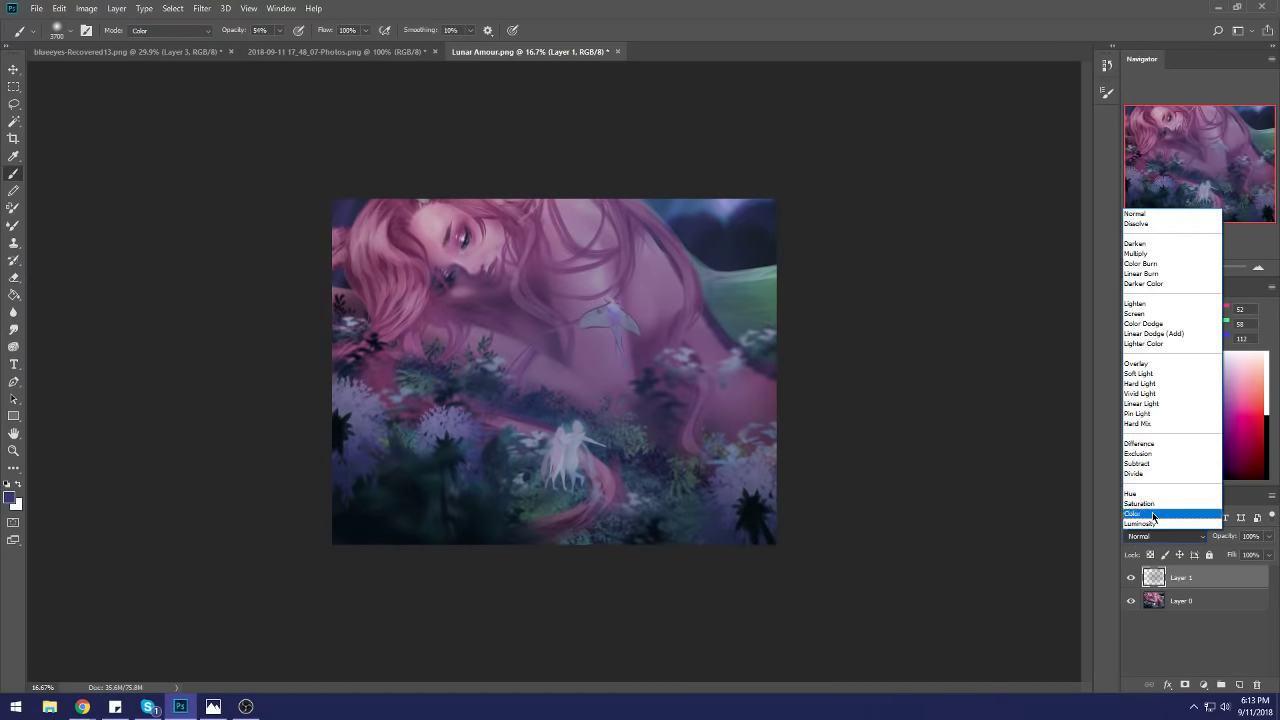
left_click(1145, 506)
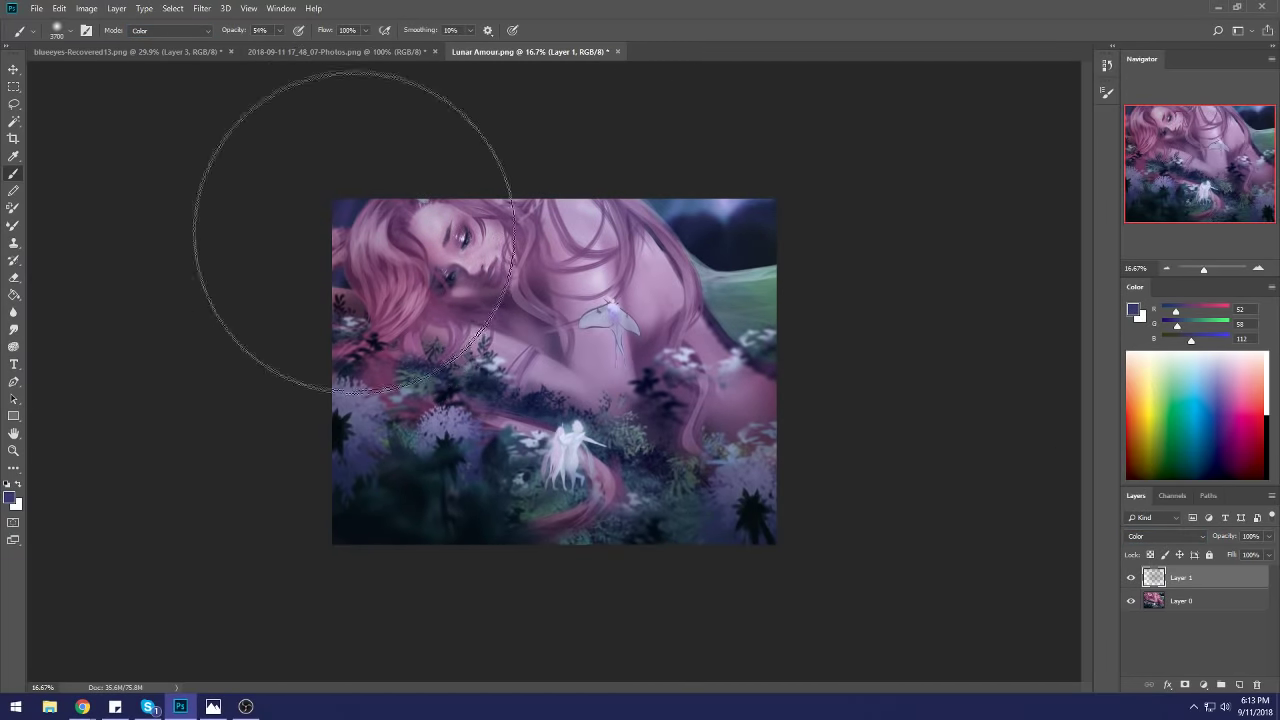
left_click(1131, 578)
left_click(1131, 578)
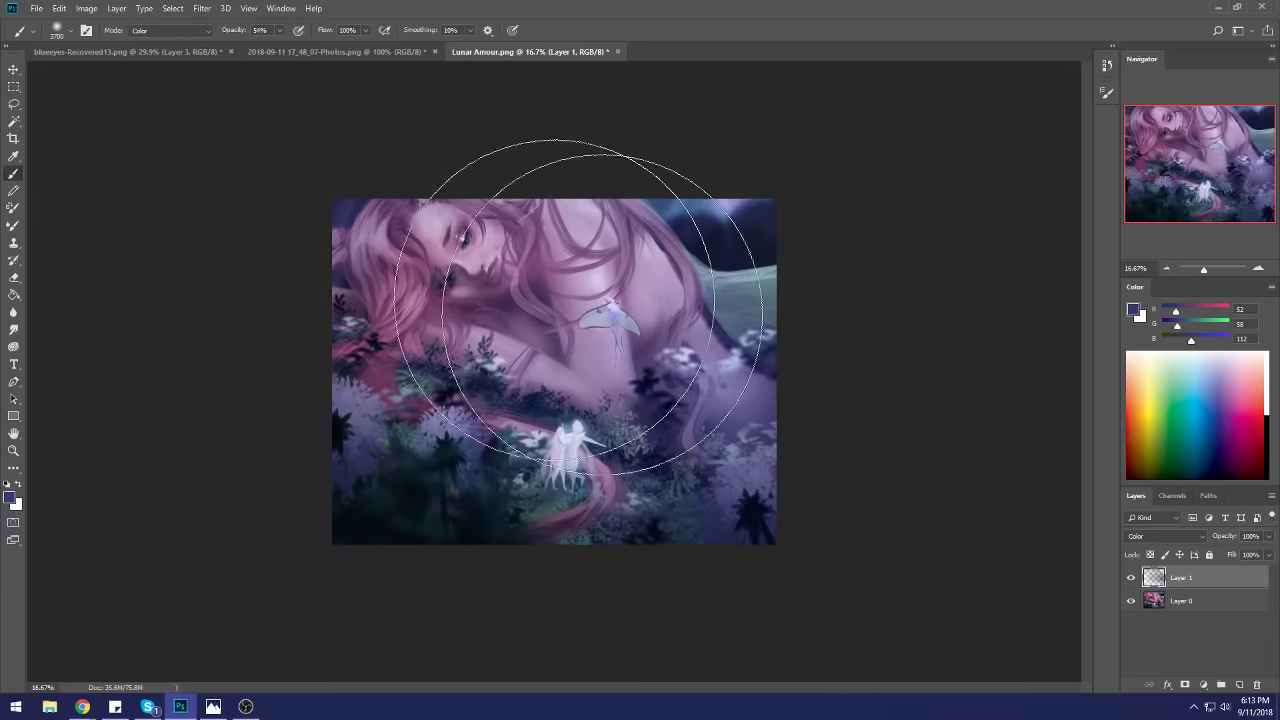
Step: Switch to the Eraser with a soft preset enlarged to a large size
key("e")
right_click(535, 205)
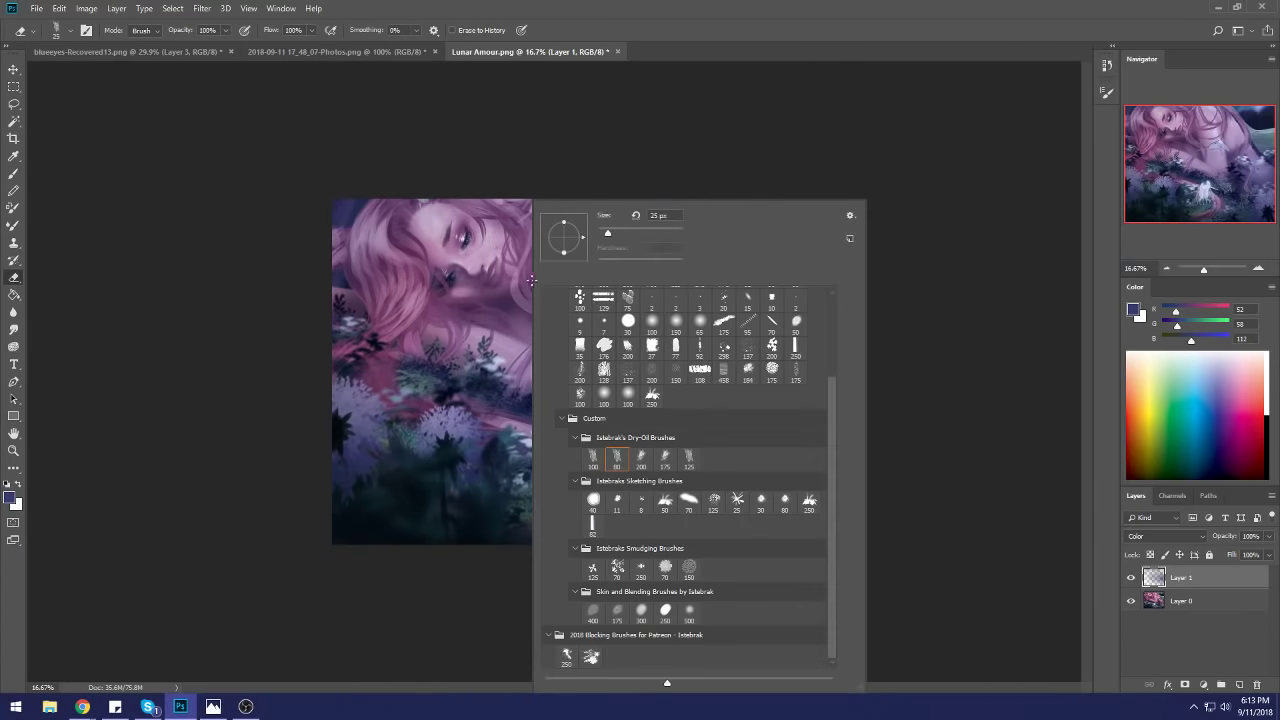
double_click(664, 321)
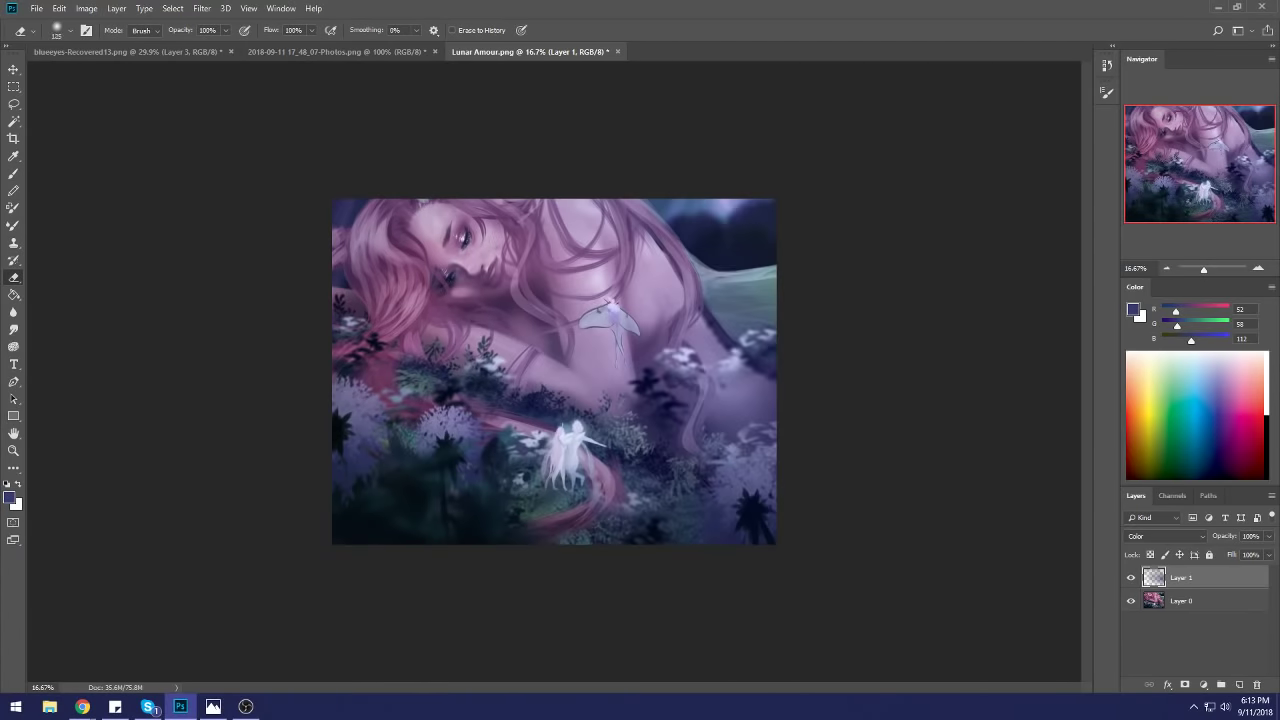
key("bracketright")
key("bracketright")
key("bracketright")
key("bracketright")
key("bracketright")
key("bracketright")
key("bracketright")
key("bracketright")
key("bracketright")
key("bracketright")
key("bracketright")
key("bracketright")
Step: Erase Layer 1's purple tint over the woman's face and hair, toggling the layer to compare
left_click(500, 252)
key("ctrl+z")
key("bracketleft")
key("bracketleft")
key("bracketleft")
key("bracketleft")
key("bracketleft")
key("bracketleft")
key("bracketleft")
key("bracketleft")
key("bracketleft")
key("bracketleft")
key("bracketleft")
key("bracketleft")
key("bracketleft")
key("bracketleft")
key("bracketleft")
key("bracketleft")
key("bracketleft")
key("bracketleft")
key("bracketleft")
key("ctrl+z")
key("bracketright")
key("bracketright")
key("bracketright")
key("bracketright")
left_click(1132, 578)
left_click(1132, 578)
right_click(1198, 578)
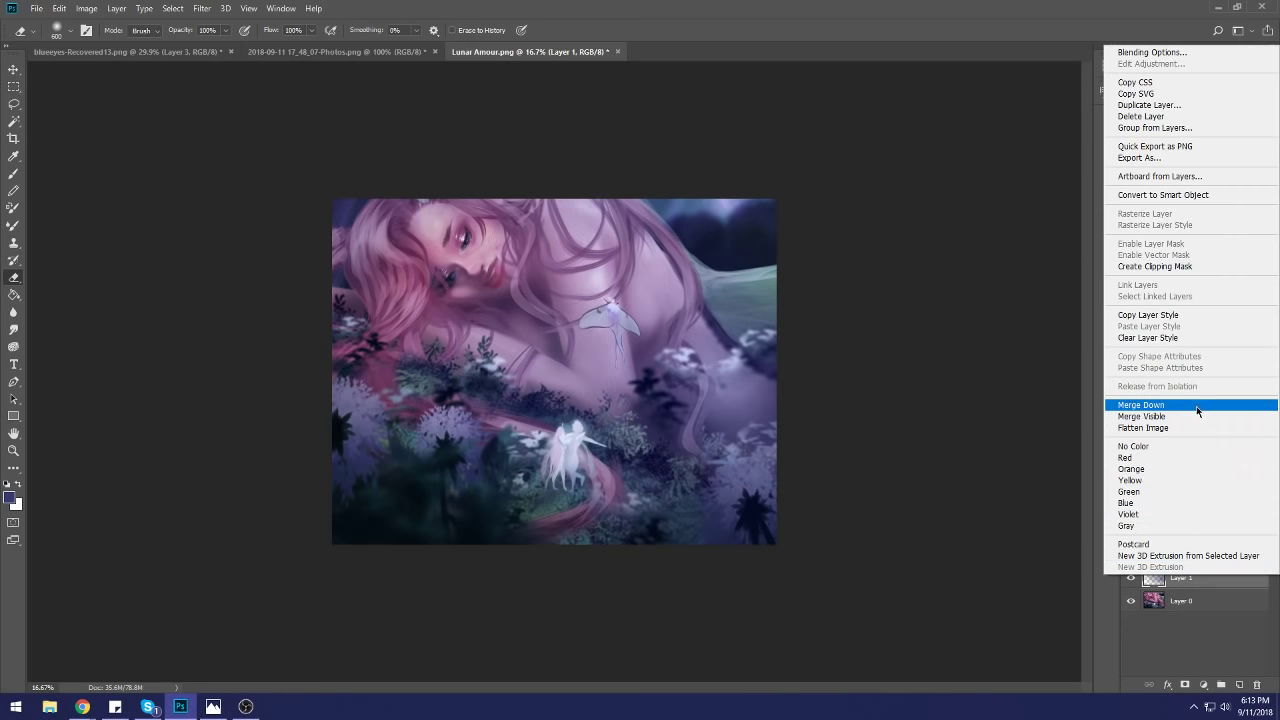
Step: Fill Layer 1 with dark navy-purple, blend it in Darken mode, and lower its fill to 64%
key("Escape")
key("g")
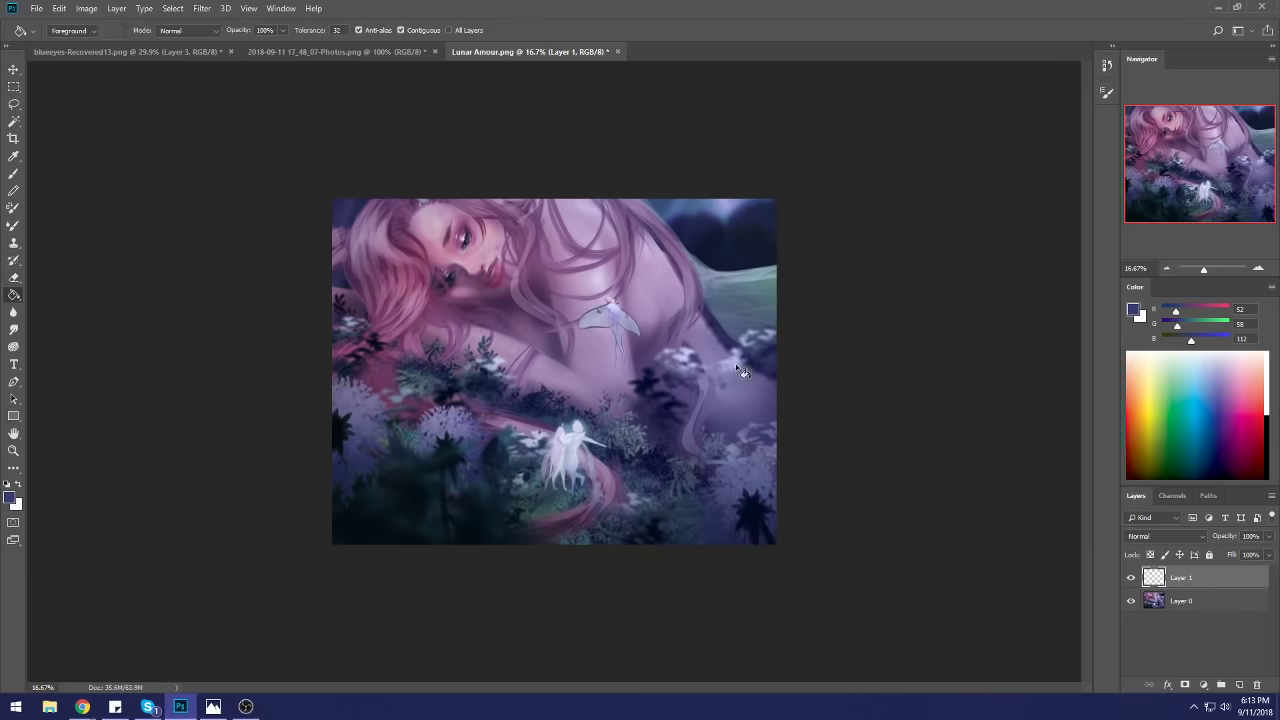
left_click(747, 369, "alt")
left_click(747, 369)
left_click(1165, 536)
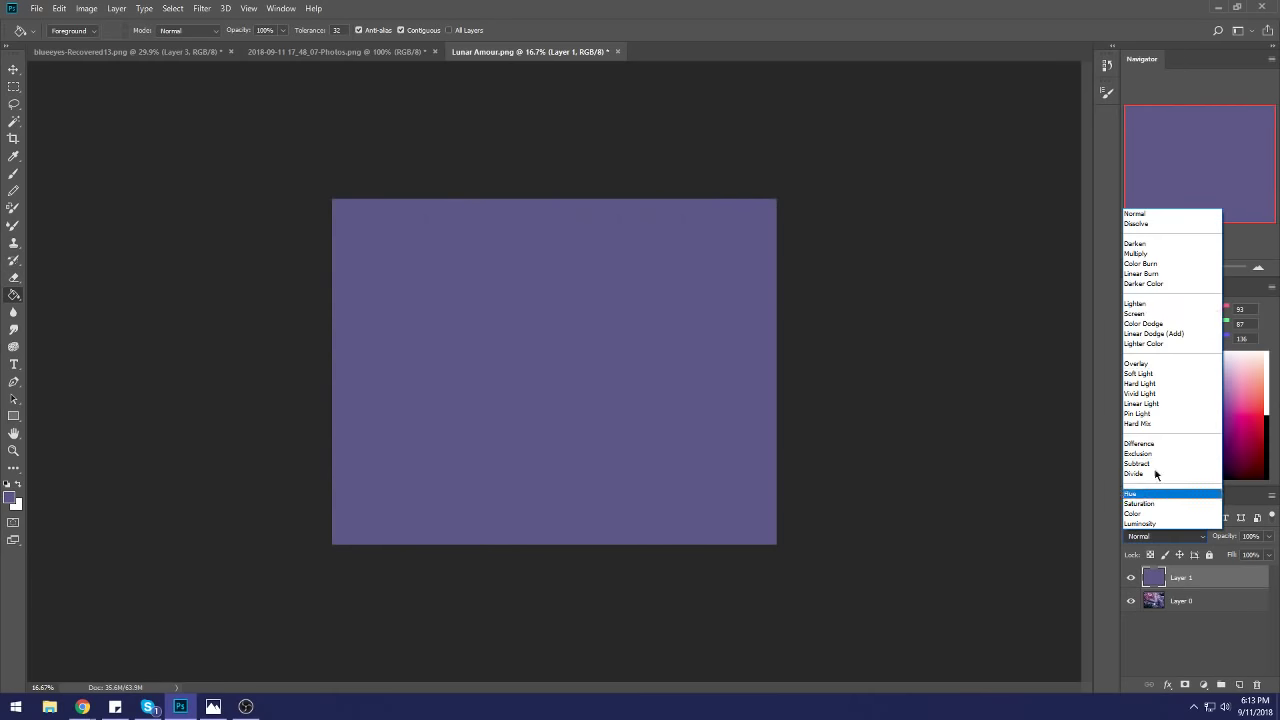
left_click(1165, 244)
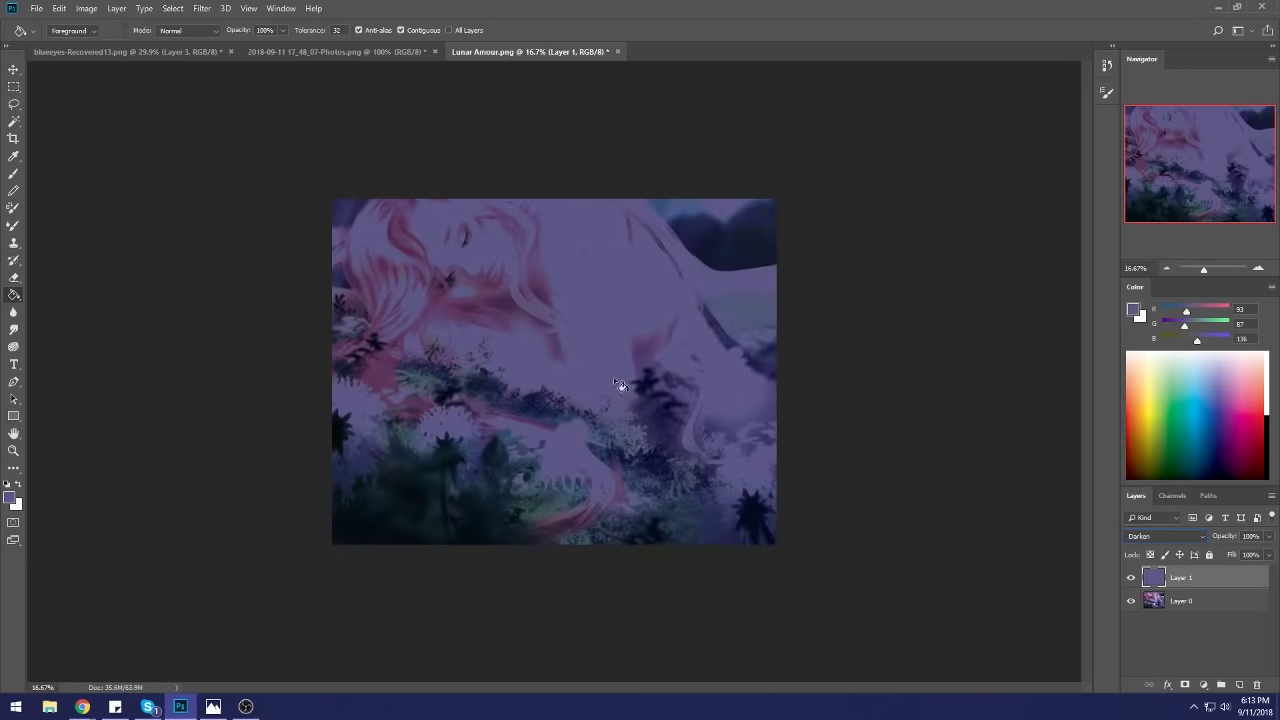
left_click(728, 333, "alt")
left_click(728, 333)
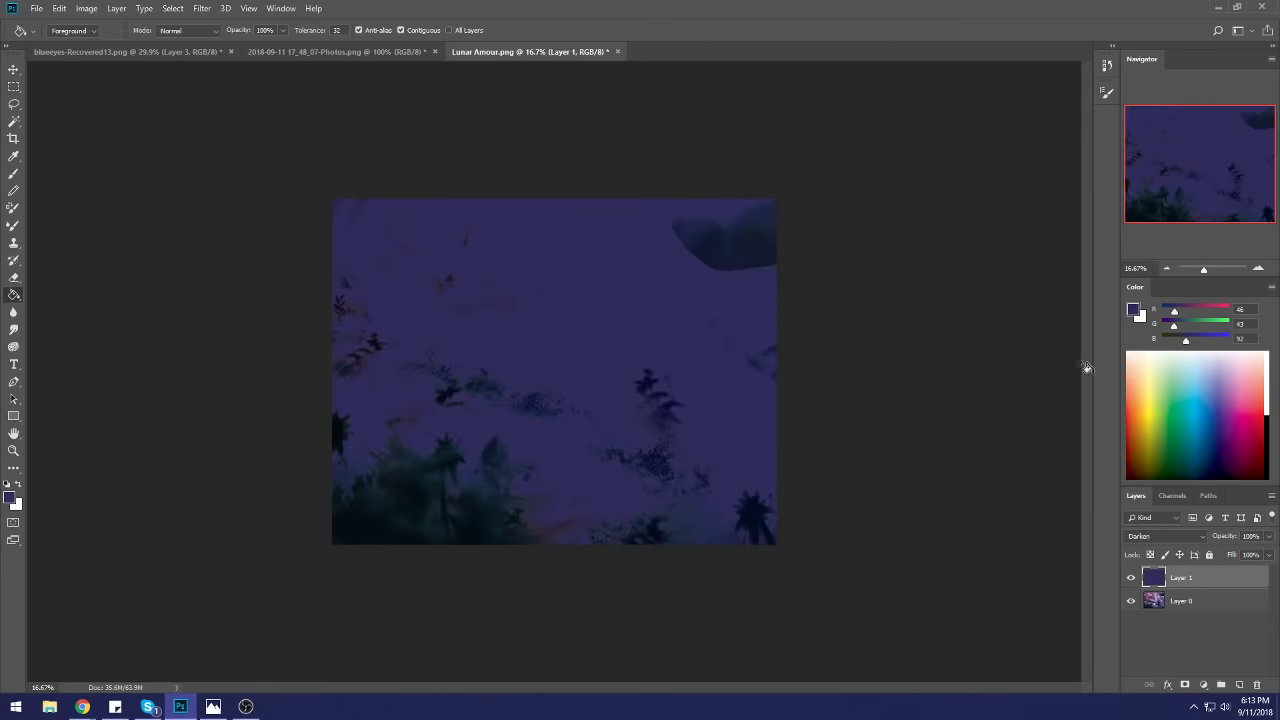
left_click(1268, 555)
left_click_drag(1262, 570, 1248, 572)
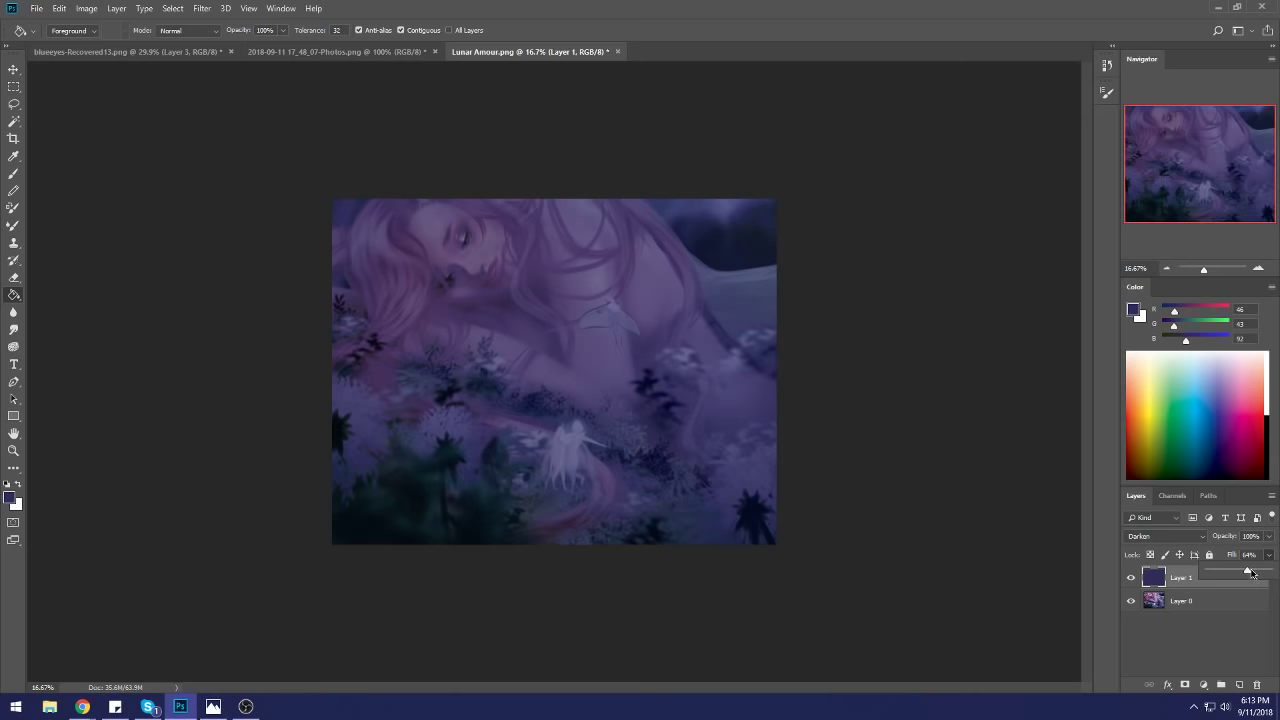
Step: Softly erase the overlay over and above the fairy with a size 1500 eraser at 45% opacity
key("e")
key("bracketright")
key("bracketright")
key("bracketright")
key("bracketright")
key("bracketright")
key("bracketright")
key("bracketright")
key("bracketright")
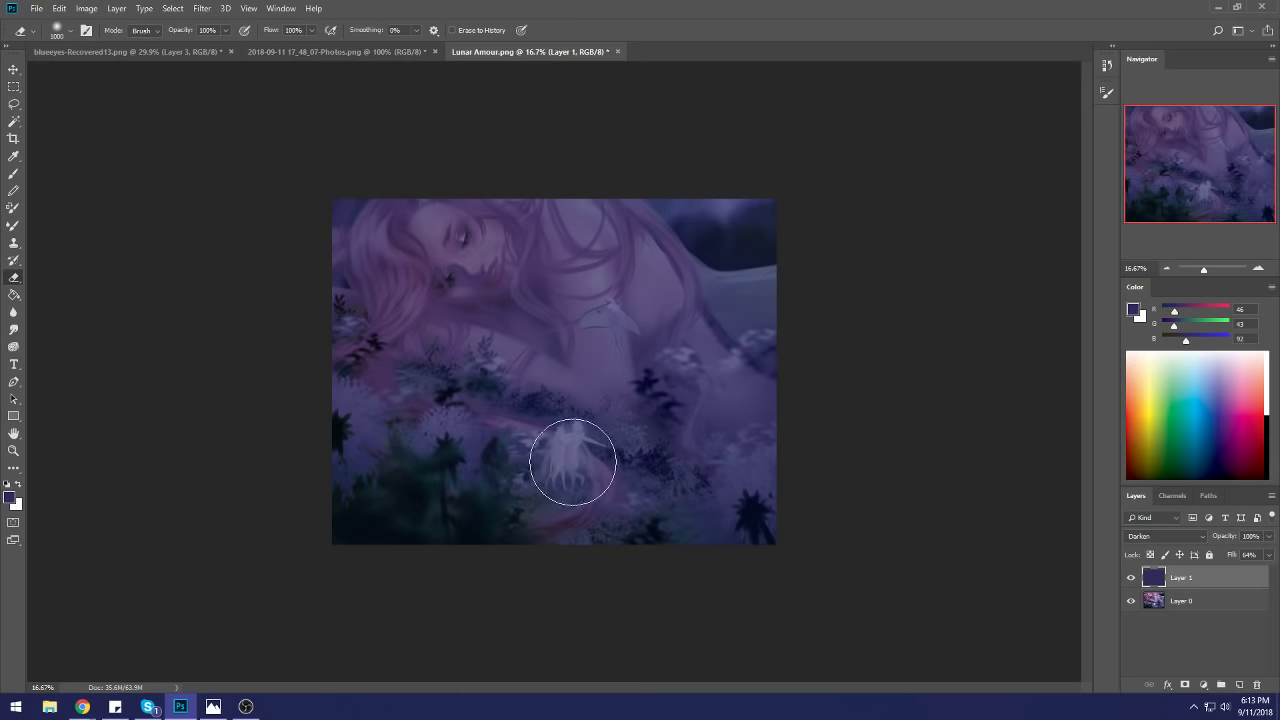
left_click_drag(571, 457, 543, 457)
key("bracketright")
key("bracketright")
key("bracketright")
key("bracketright")
key("bracketright")
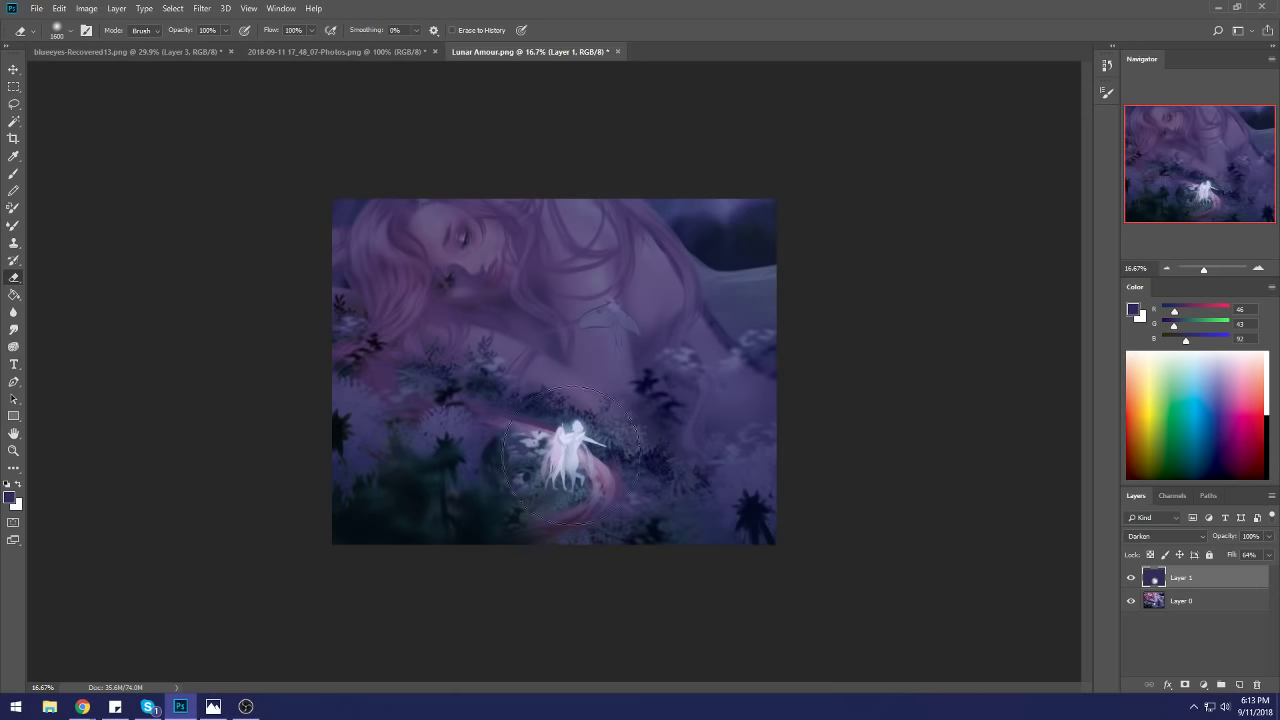
key("ctrl+z")
left_click(225, 30)
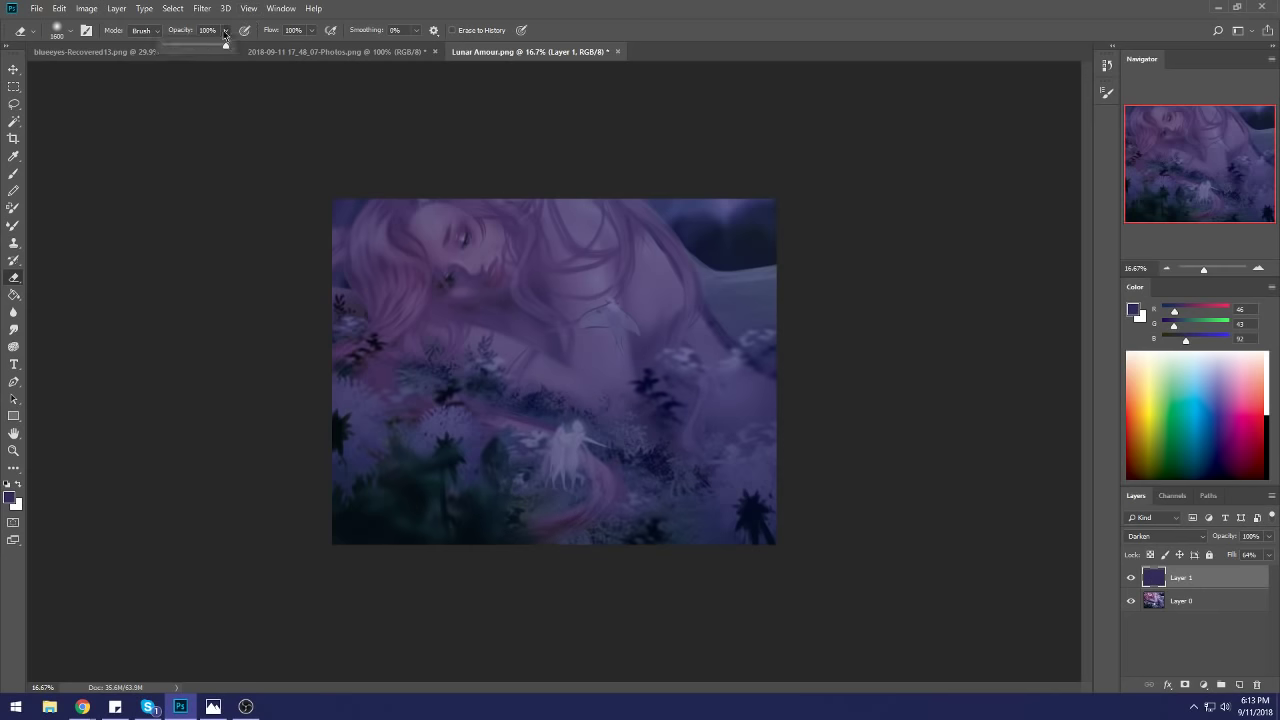
left_click_drag(228, 48, 190, 48)
left_click_drag(577, 448, 572, 467)
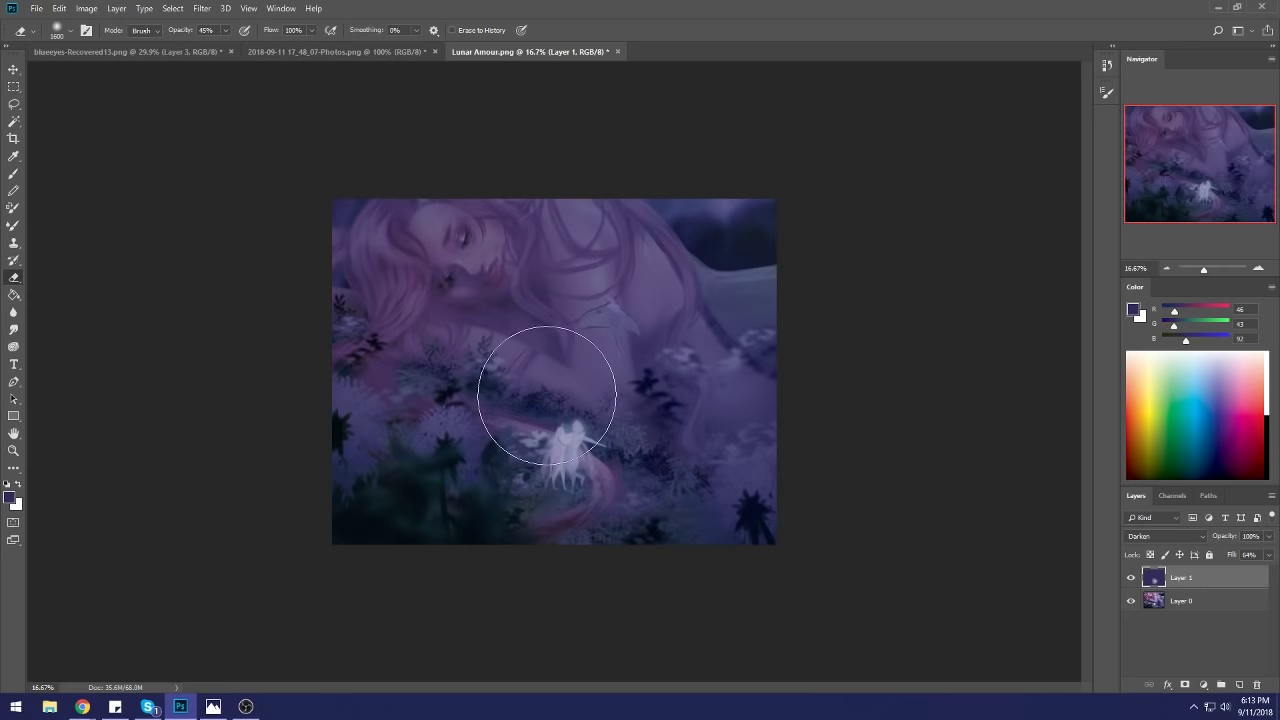
left_click_drag(547, 395, 580, 440)
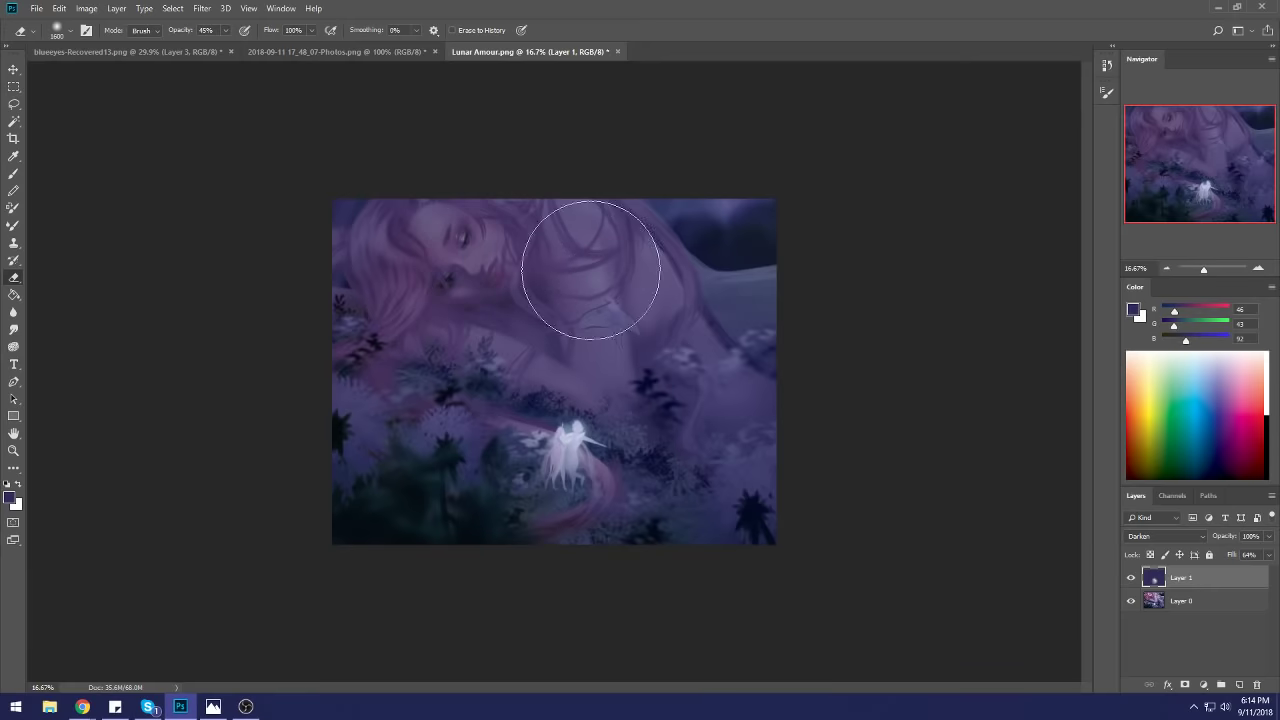
Step: Add a Darken-mode Layer 2 and sample a dark navy for painting the top
key("b")
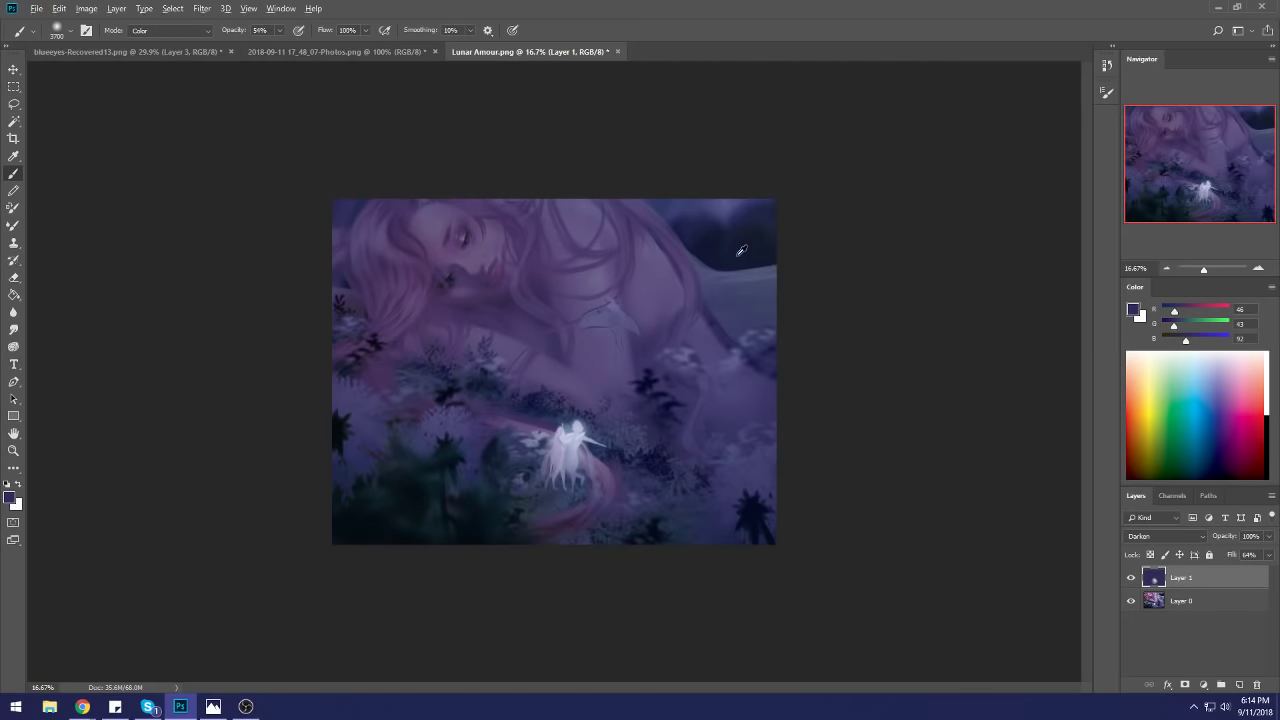
left_click(755, 222, "alt")
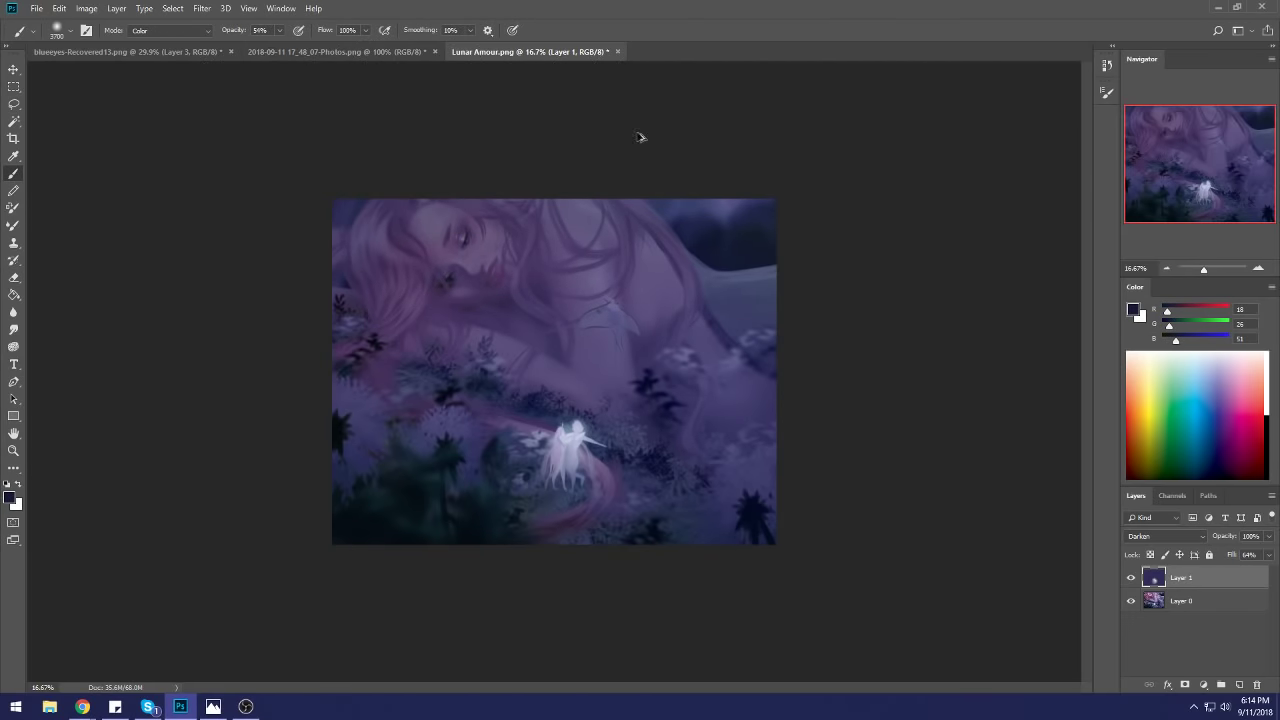
left_click(1238, 686)
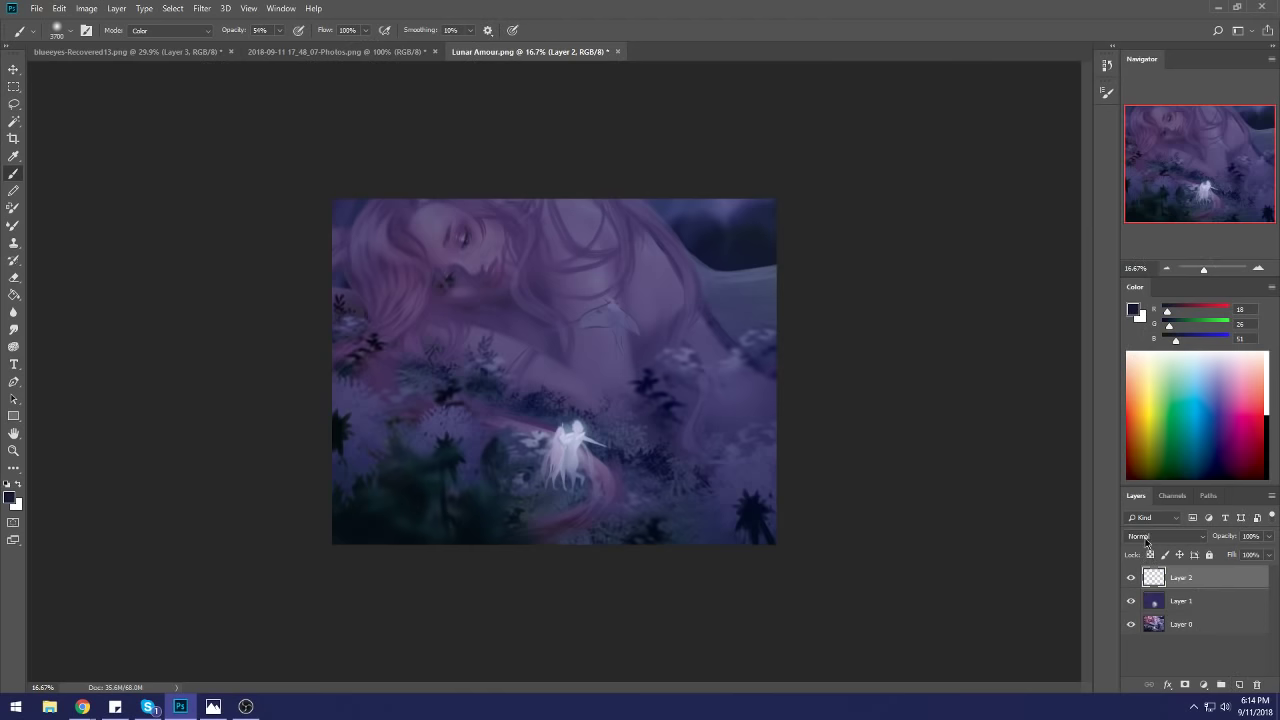
left_click(1165, 536)
left_click(1160, 252)
left_click(747, 257, "alt")
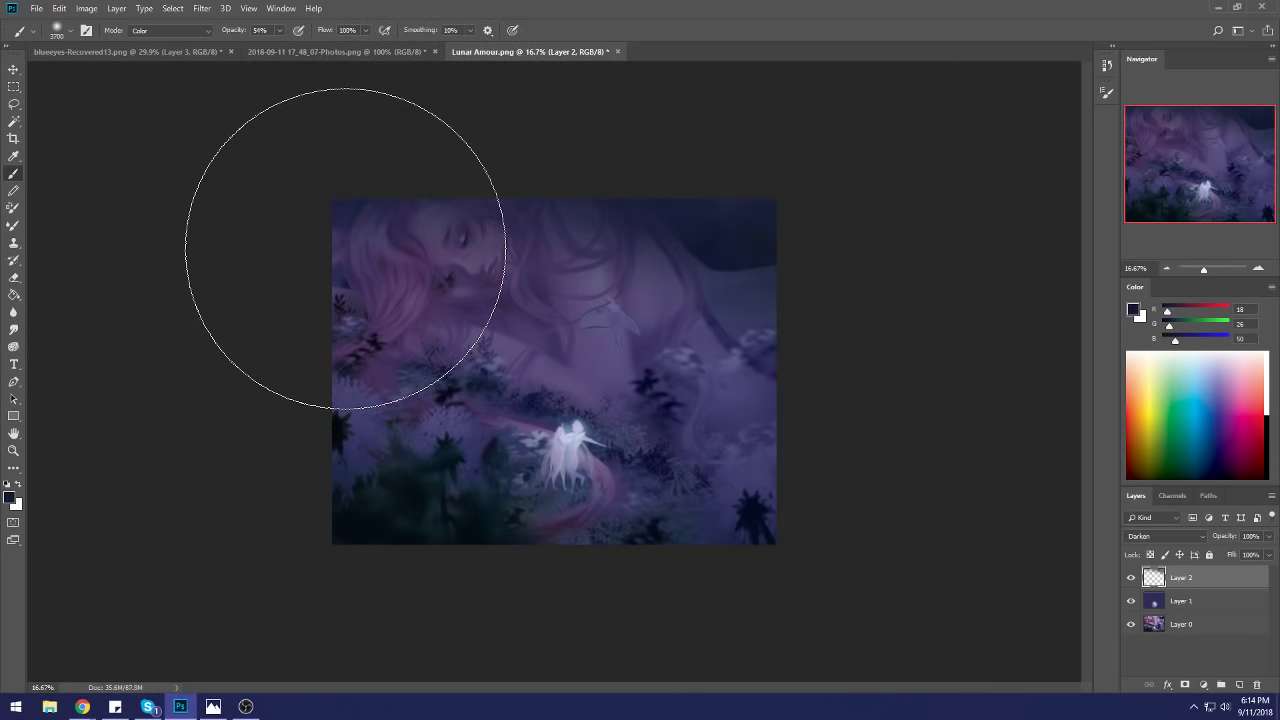
Step: Erase more of Layer 1's overlay over the foliage near the fairy
left_click(1131, 602)
left_click(1131, 602)
left_click(1185, 601)
key("e")
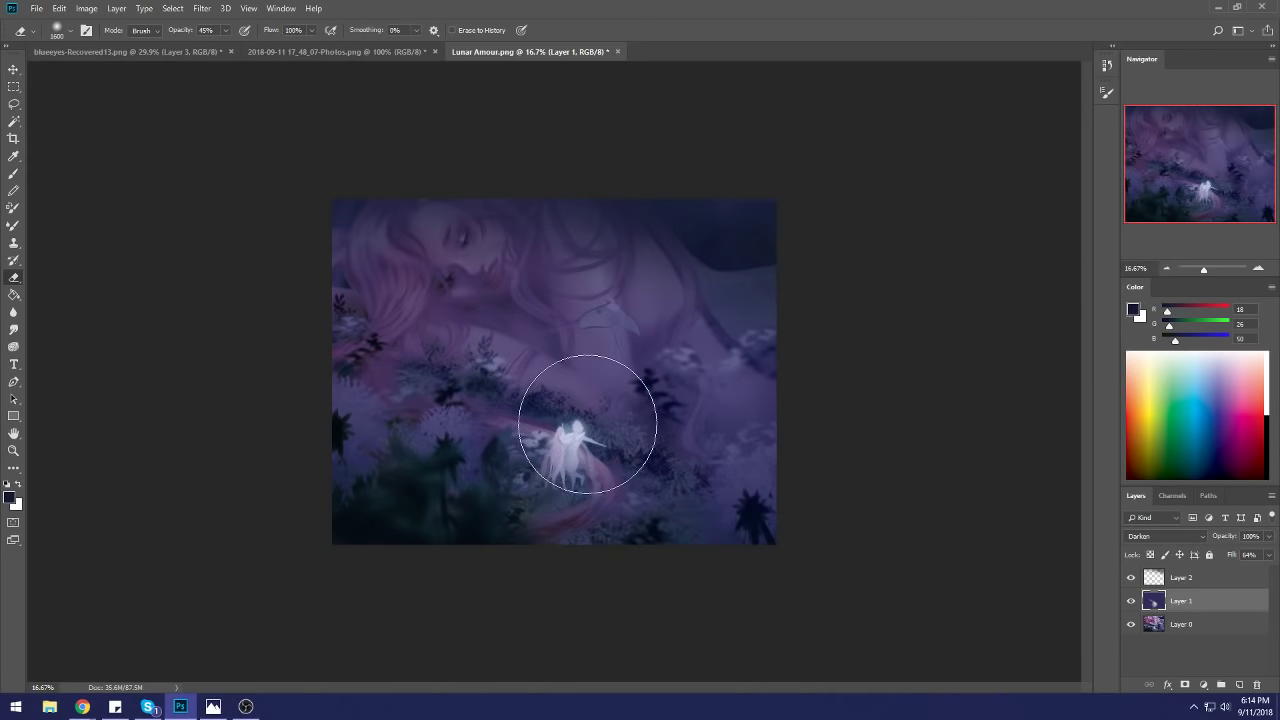
mouse_move(571, 405)
left_mouse_down()
mouse_move(432, 331)
mouse_move(611, 446)
mouse_move(570, 349)
mouse_move(610, 387)
mouse_move(568, 262)
mouse_move(617, 416)
mouse_move(578, 242)
mouse_move(600, 144)
mouse_move(556, 295)
mouse_move(596, 383)
mouse_move(575, 202)
mouse_move(585, 364)
mouse_move(583, 333)
mouse_move(457, 181)
mouse_move(465, 285)
mouse_move(481, 295)
mouse_move(458, 289)
mouse_move(469, 269)
mouse_move(500, 284)
mouse_move(450, 261)
mouse_move(495, 253)
mouse_move(468, 269)
mouse_move(477, 221)
mouse_move(464, 259)
mouse_move(479, 265)
mouse_move(460, 270)
mouse_move(445, 256)
mouse_move(437, 274)
mouse_move(432, 230)
mouse_move(528, 302)
mouse_move(542, 276)
mouse_move(516, 374)
left_mouse_up()
Step: Recolour the lower-left teal foliage on Layer 0 purple using a lighter navy in Color mode
key("b")
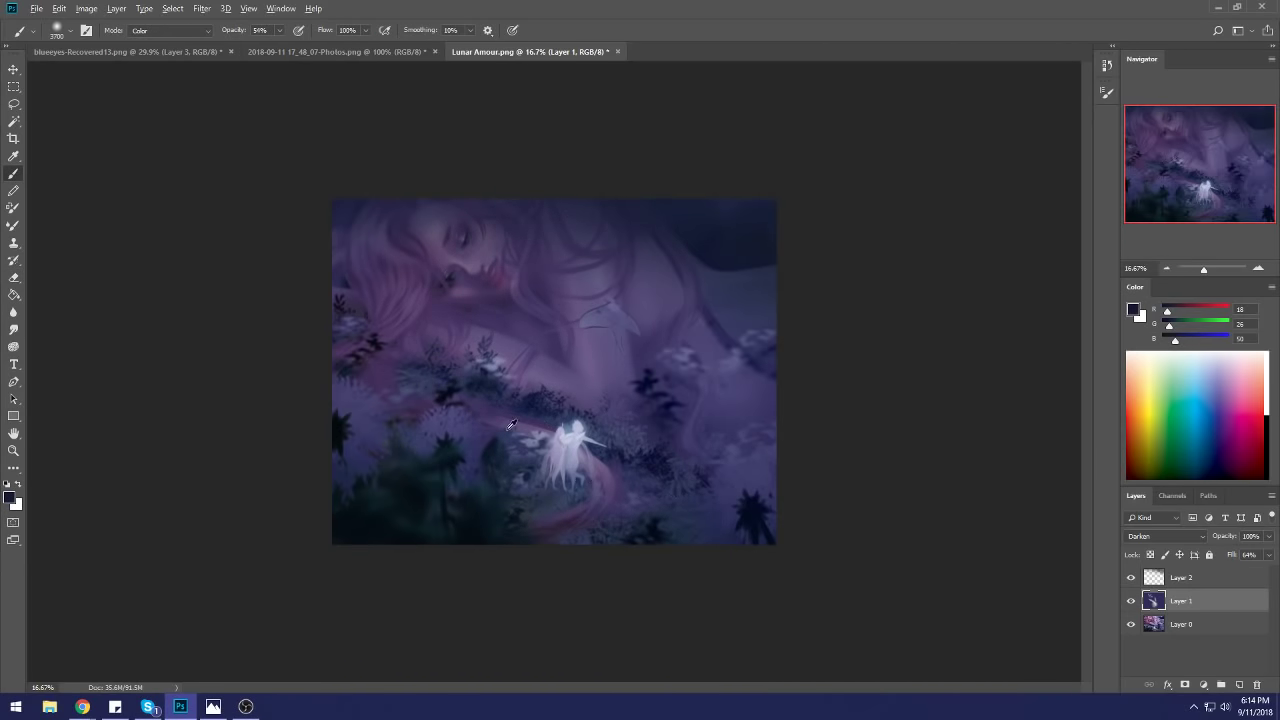
left_click(508, 437, "alt")
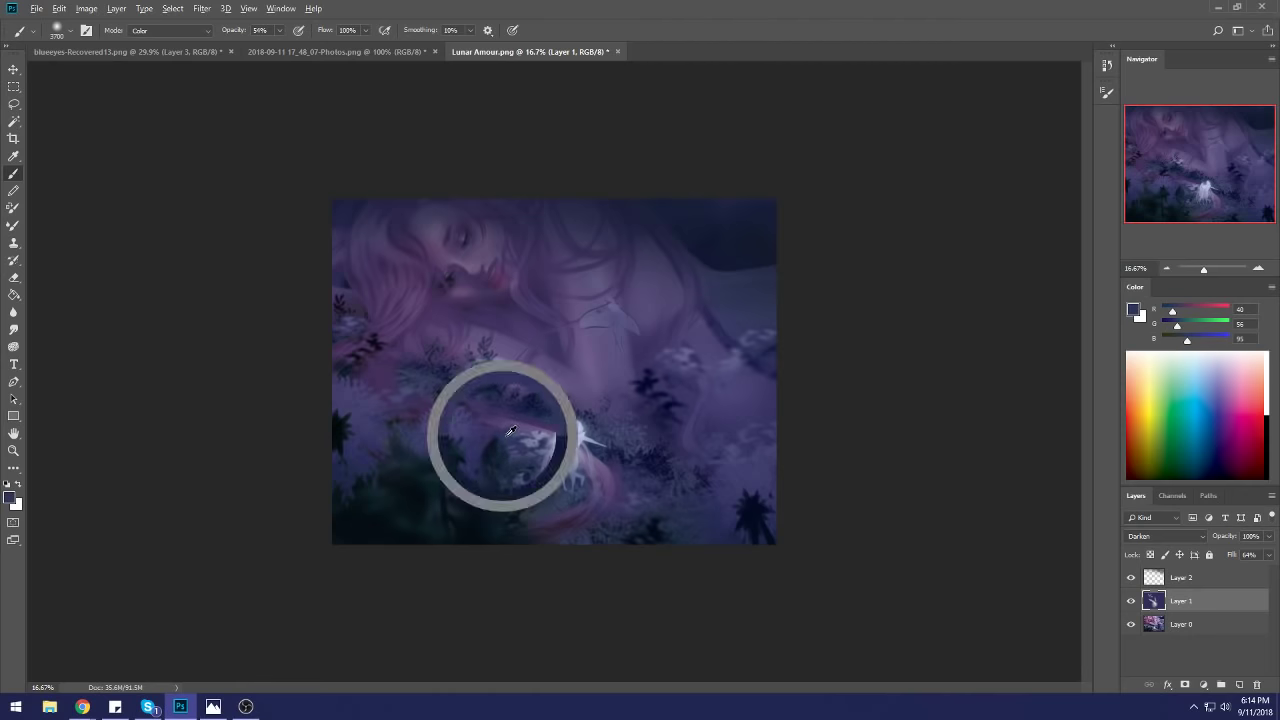
left_click(1195, 624)
left_click(520, 418, "alt")
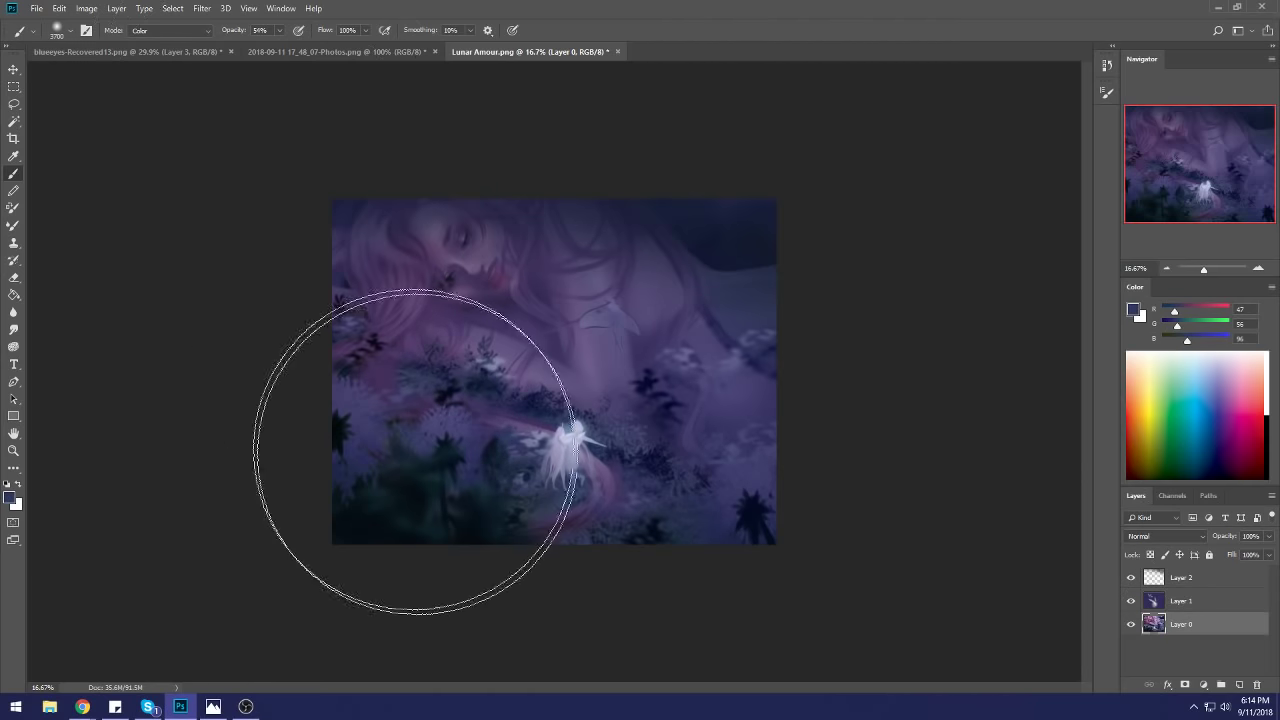
mouse_move(456, 517)
left_mouse_down()
mouse_move(436, 485)
mouse_move(486, 538)
mouse_move(466, 509)
left_mouse_up()
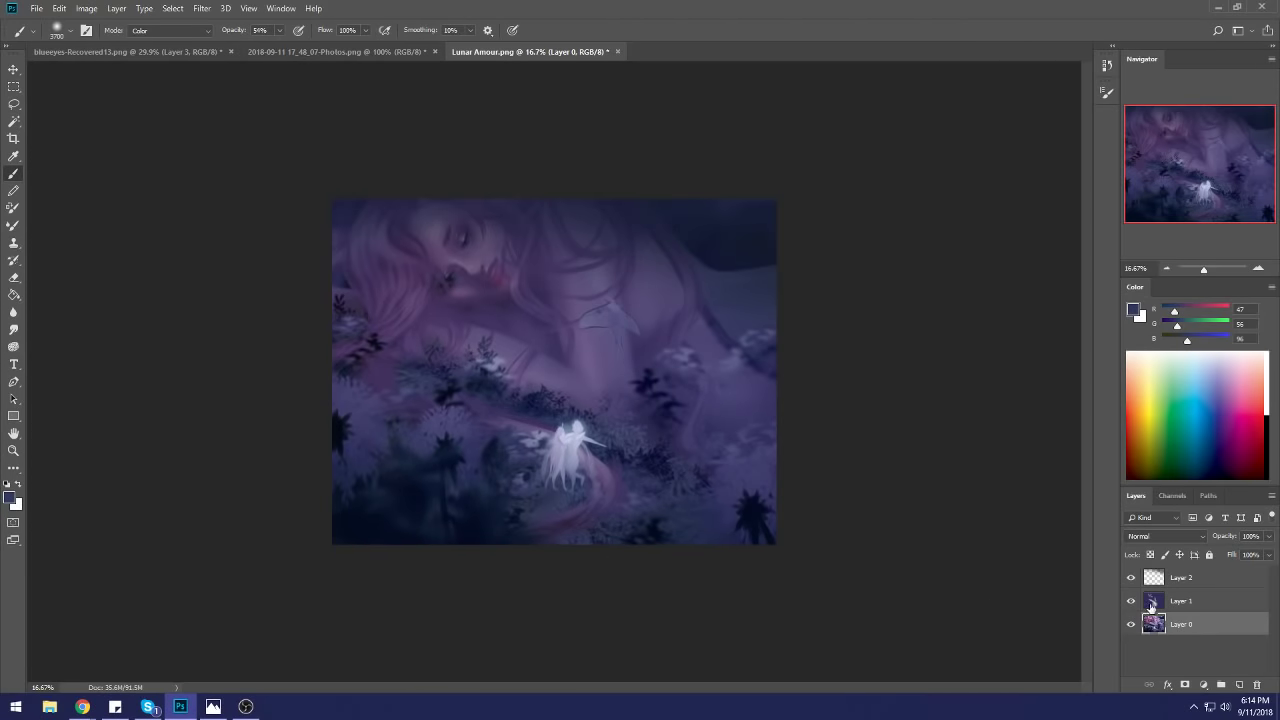
Step: Toggle Layer 1 and Layer 2 visibility to compare, leaving both shown
left_click(1131, 601)
left_click(1132, 601)
left_click(1132, 601)
left_click(1132, 579)
left_click(1132, 579)
left_click(1132, 579)
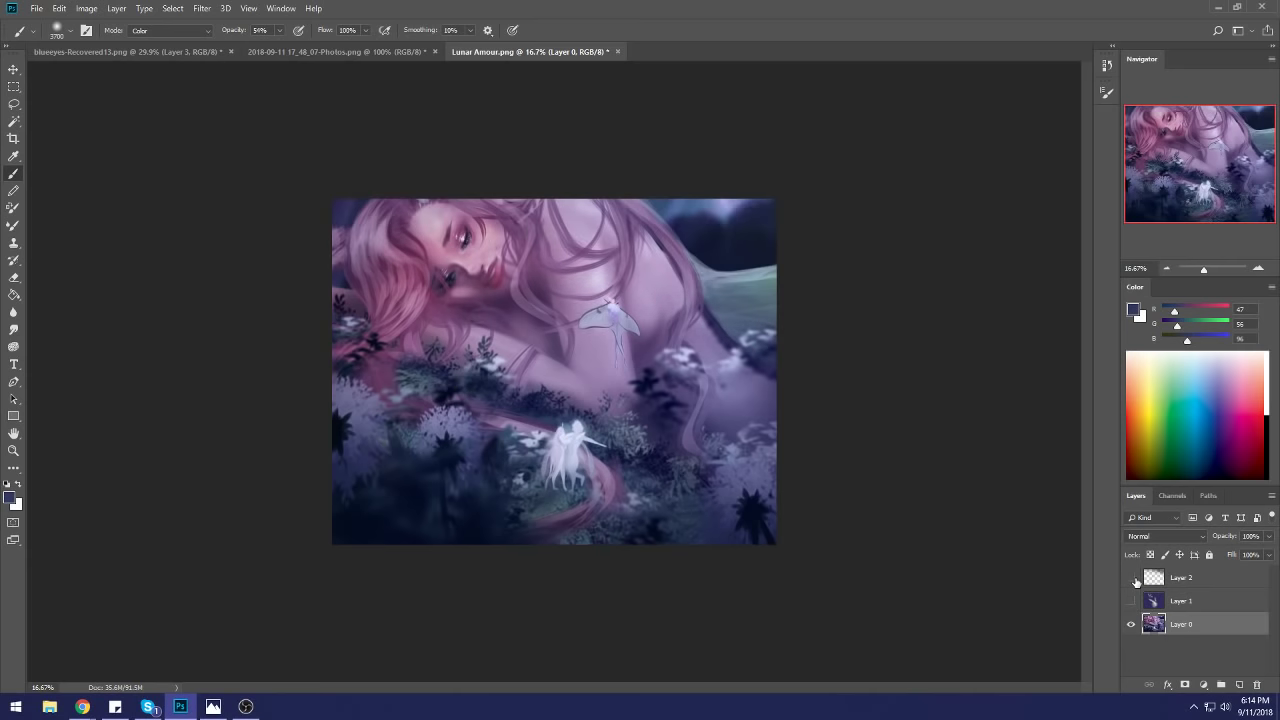
left_click(1132, 579)
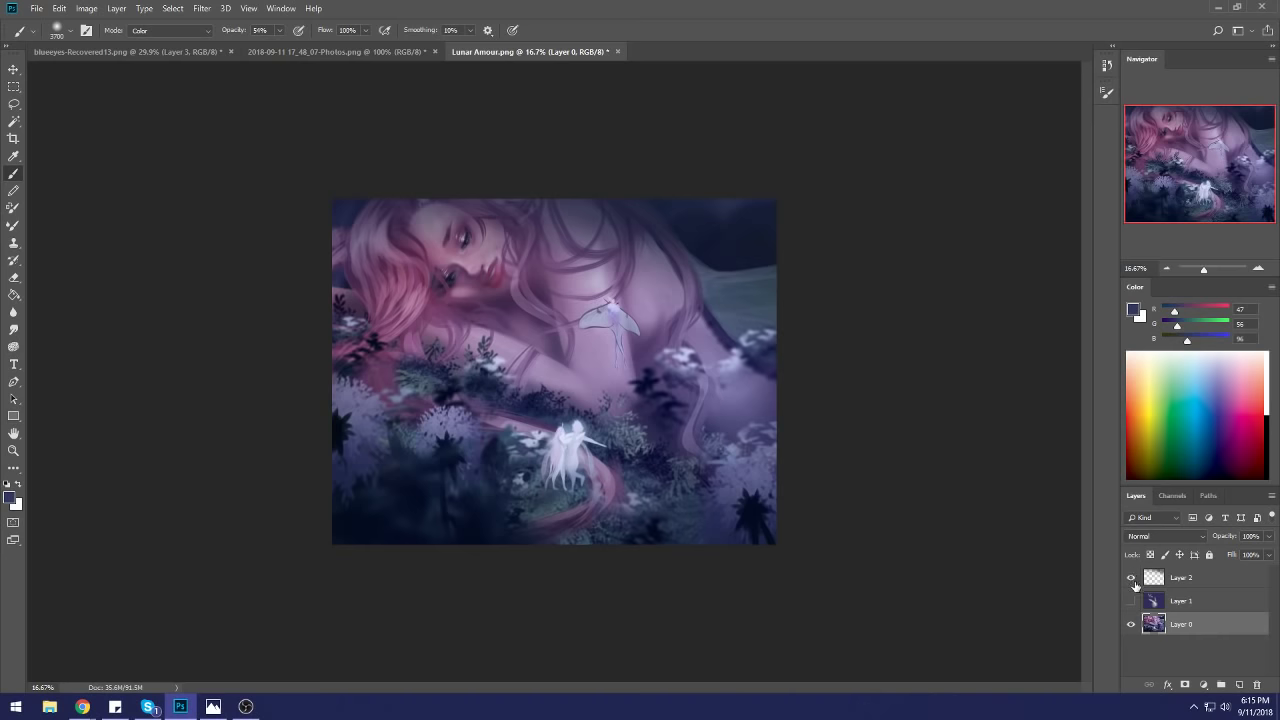
left_click(1132, 579)
left_click(1132, 579)
left_click(1131, 602)
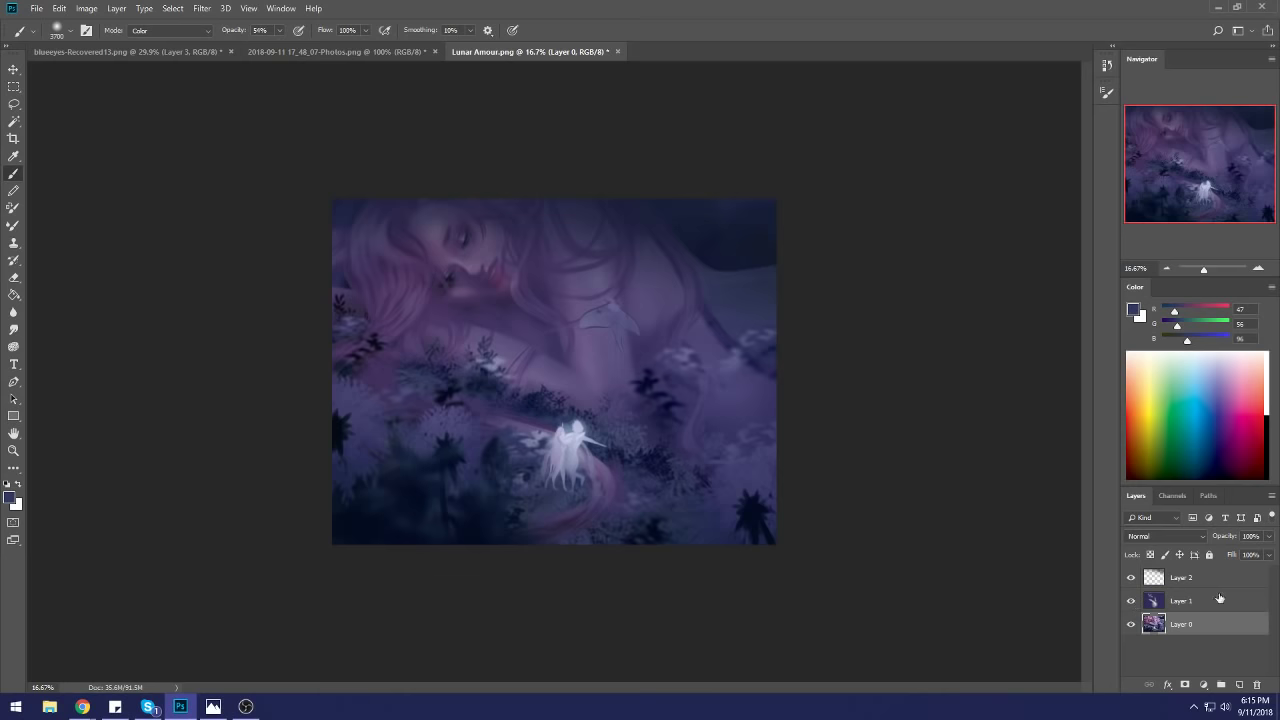
Step: Merge Layer 1 and Layer 2 down into Layer 0
right_click(1202, 605)
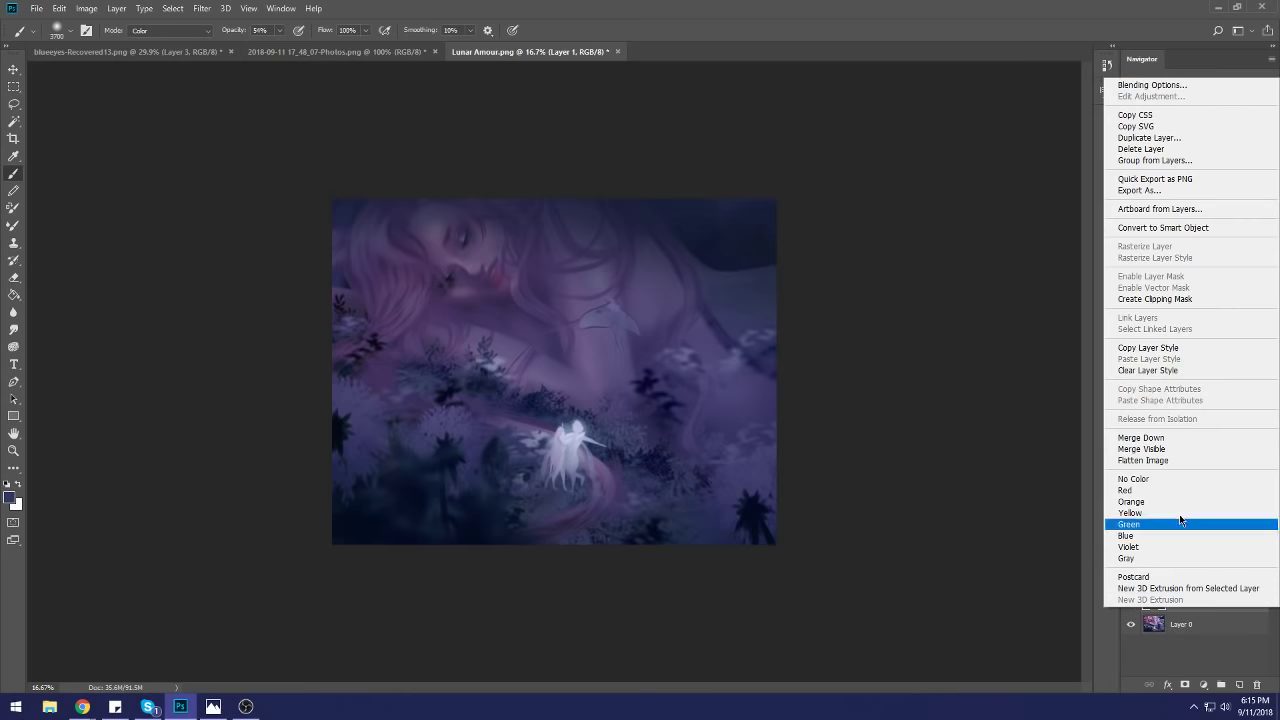
left_click(1180, 438)
right_click(1165, 578)
left_click(1174, 409)
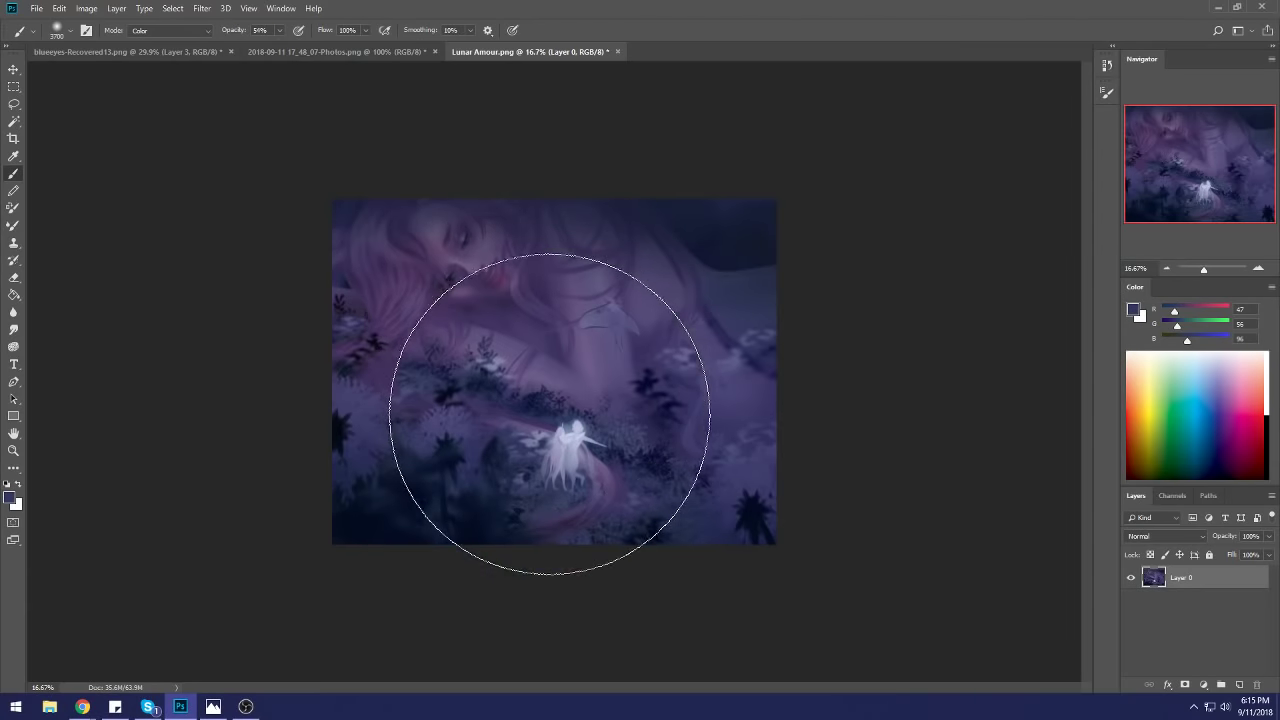
Step: Softly paint the woman's face with pale lavender using a smaller Normal brush at 26% opacity
left_click(573, 432, "alt")
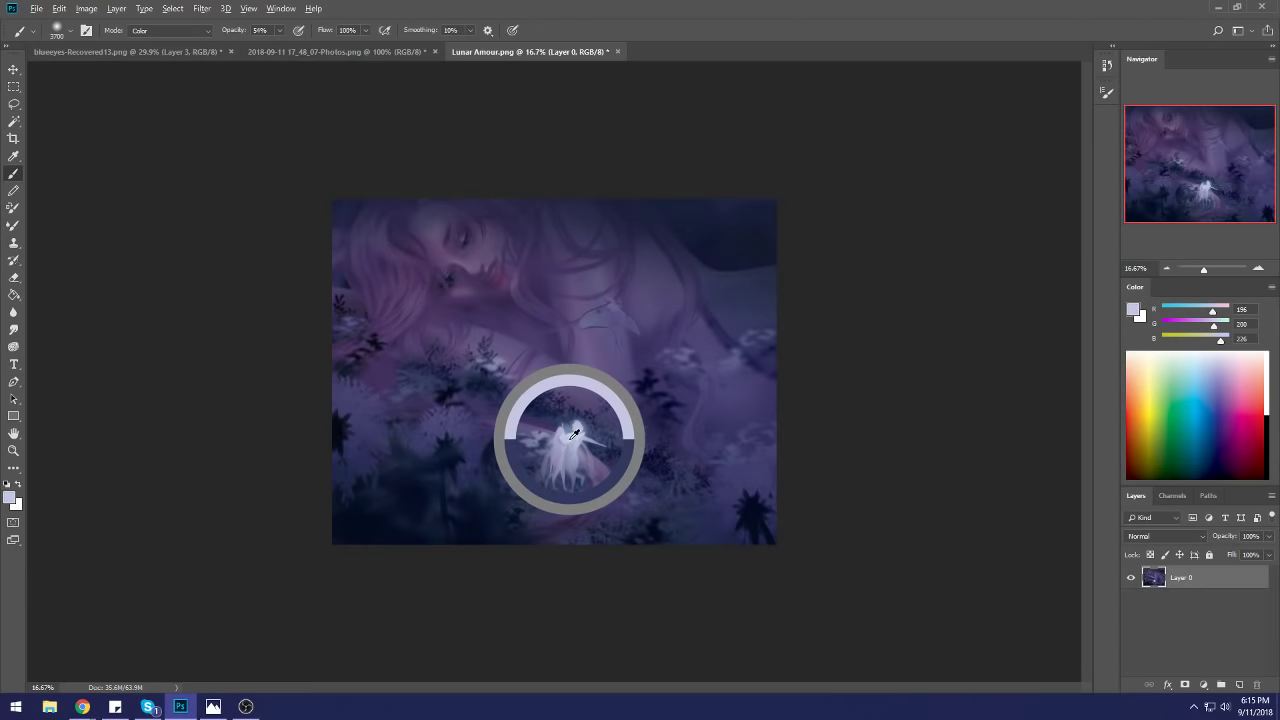
key("bracketleft")
key("bracketleft")
key("bracketleft")
key("bracketleft")
key("bracketleft")
key("bracketleft")
key("bracketleft")
key("bracketleft")
key("bracketleft")
key("bracketleft")
key("bracketleft")
key("bracketleft")
key("bracketleft")
key("bracketleft")
key("bracketleft")
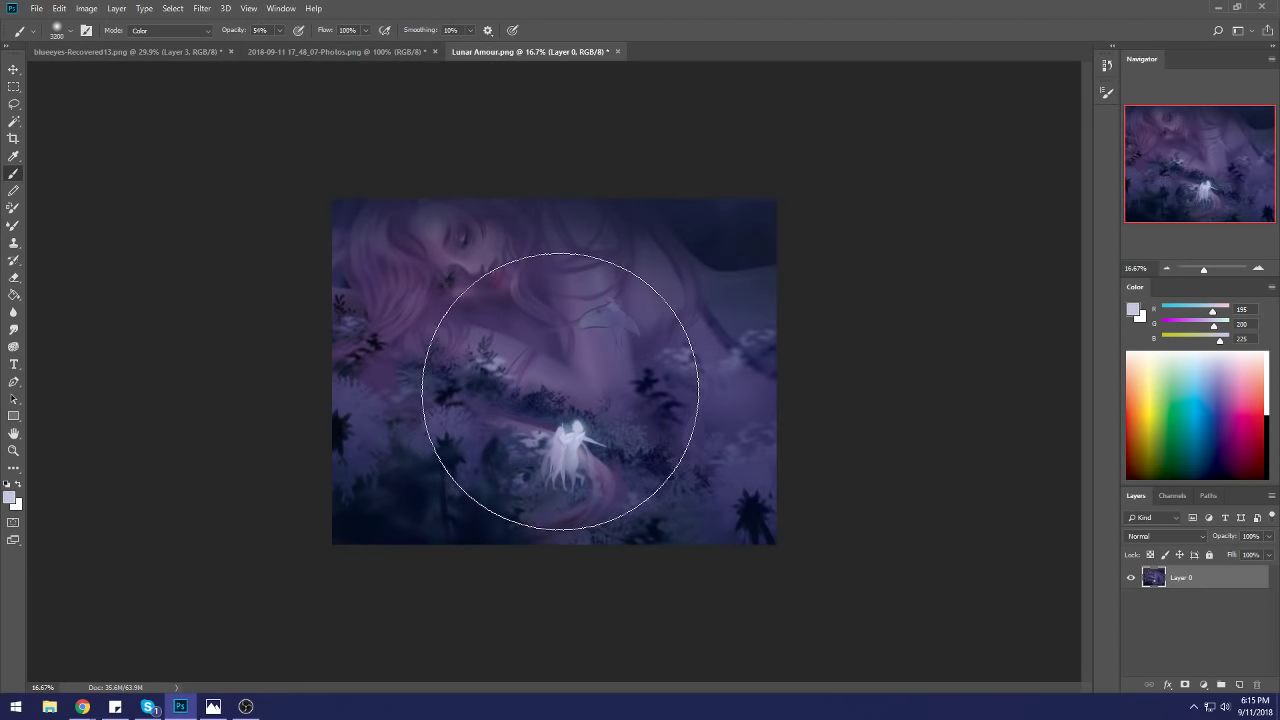
key("bracketleft")
key("bracketleft")
key("bracketleft")
key("bracketleft")
key("bracketleft")
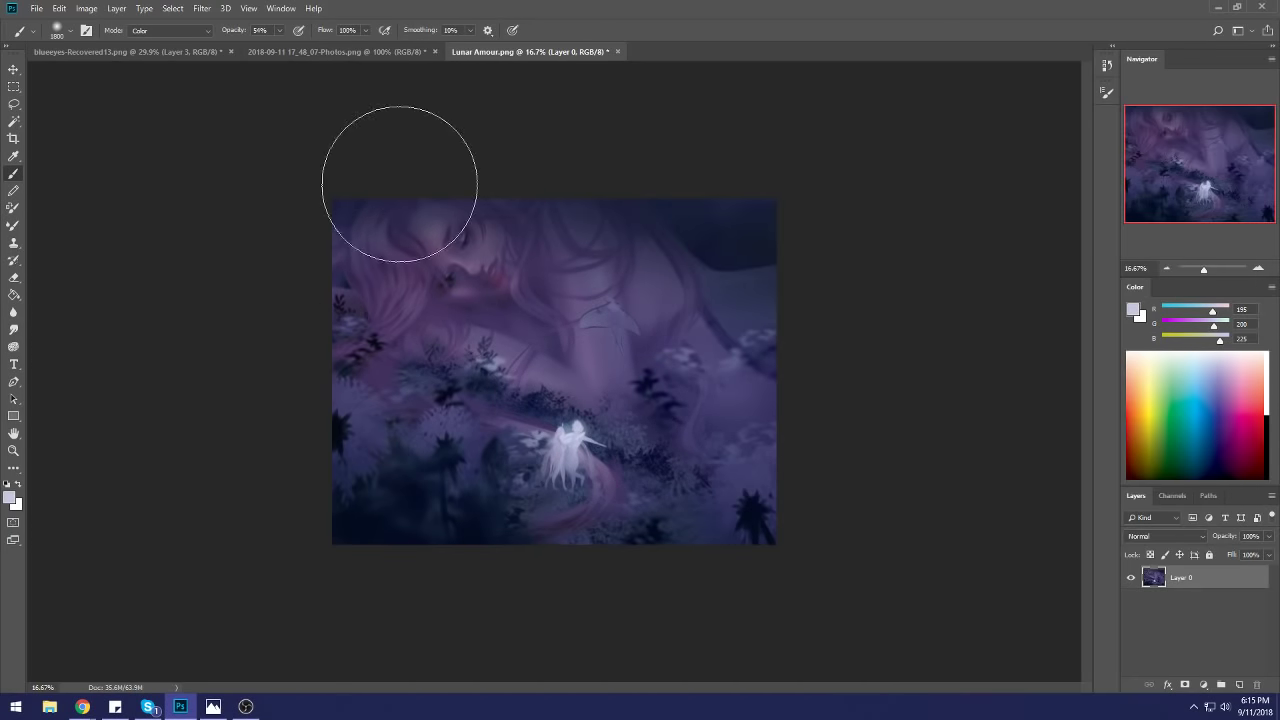
left_click(200, 31)
left_click(160, 40)
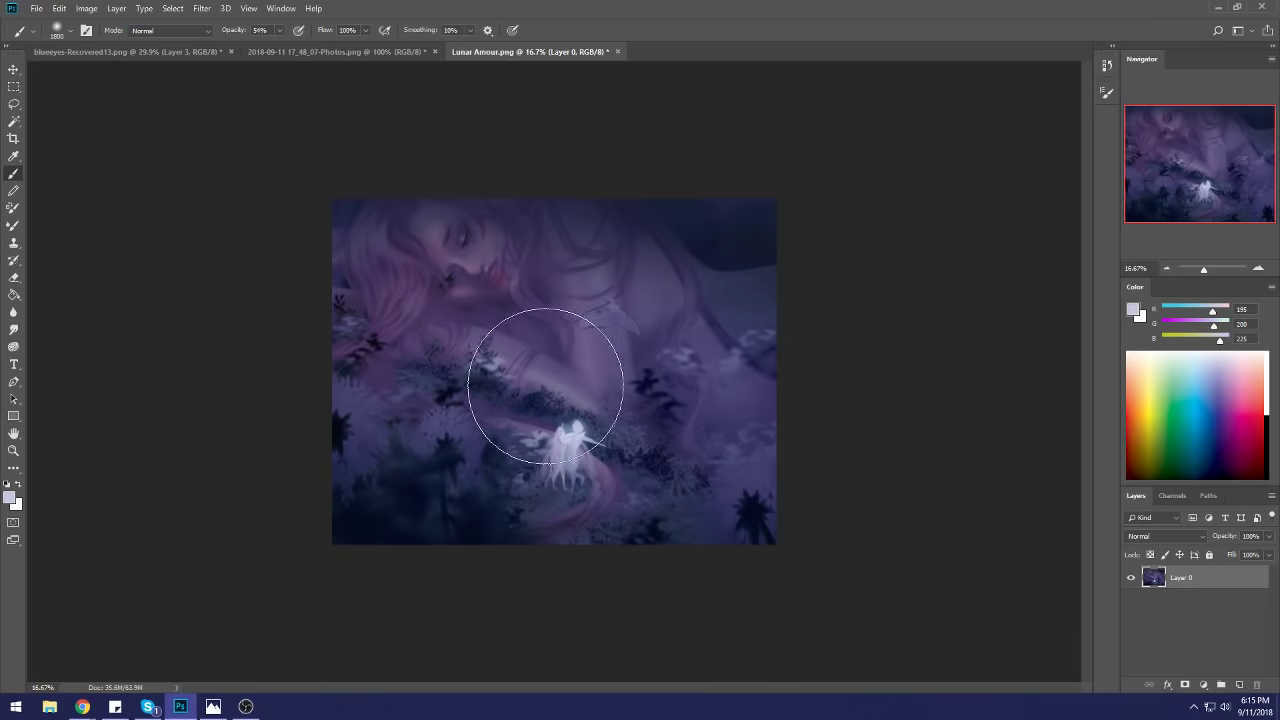
key("bracketright")
key("bracketright")
key("bracketright")
key("bracketright")
key("bracketright")
key("bracketright")
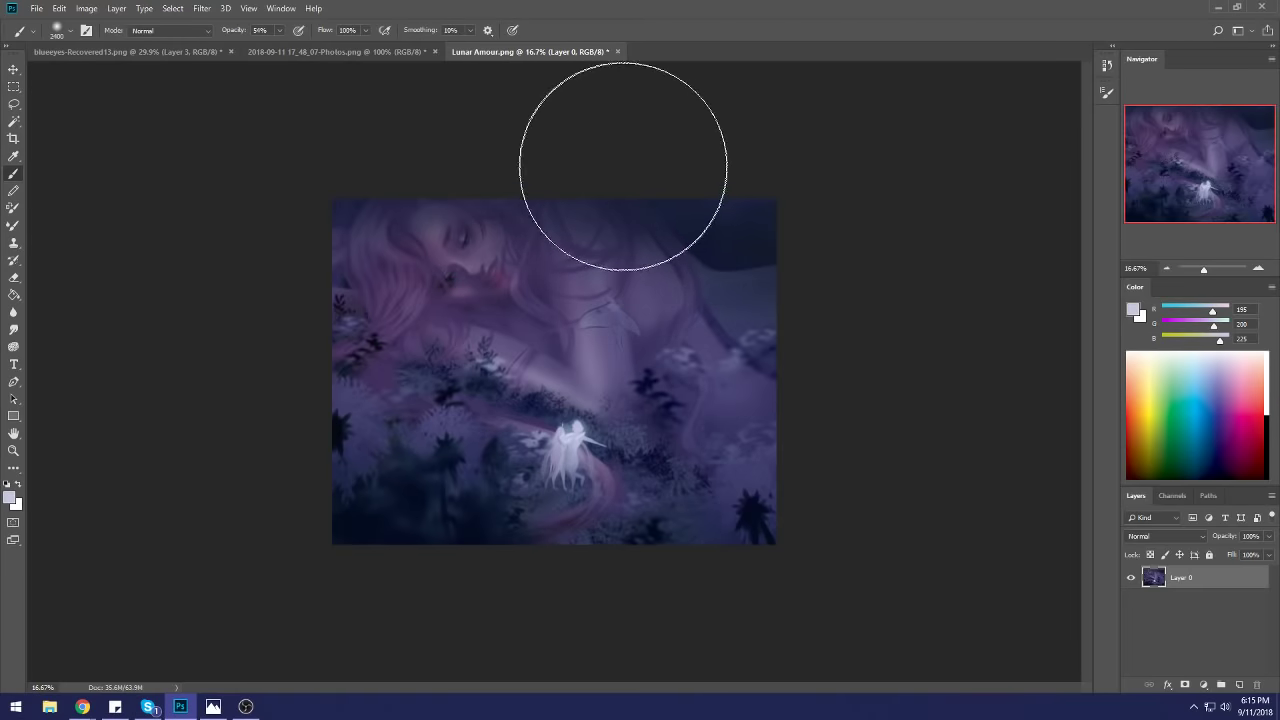
key("bracketleft")
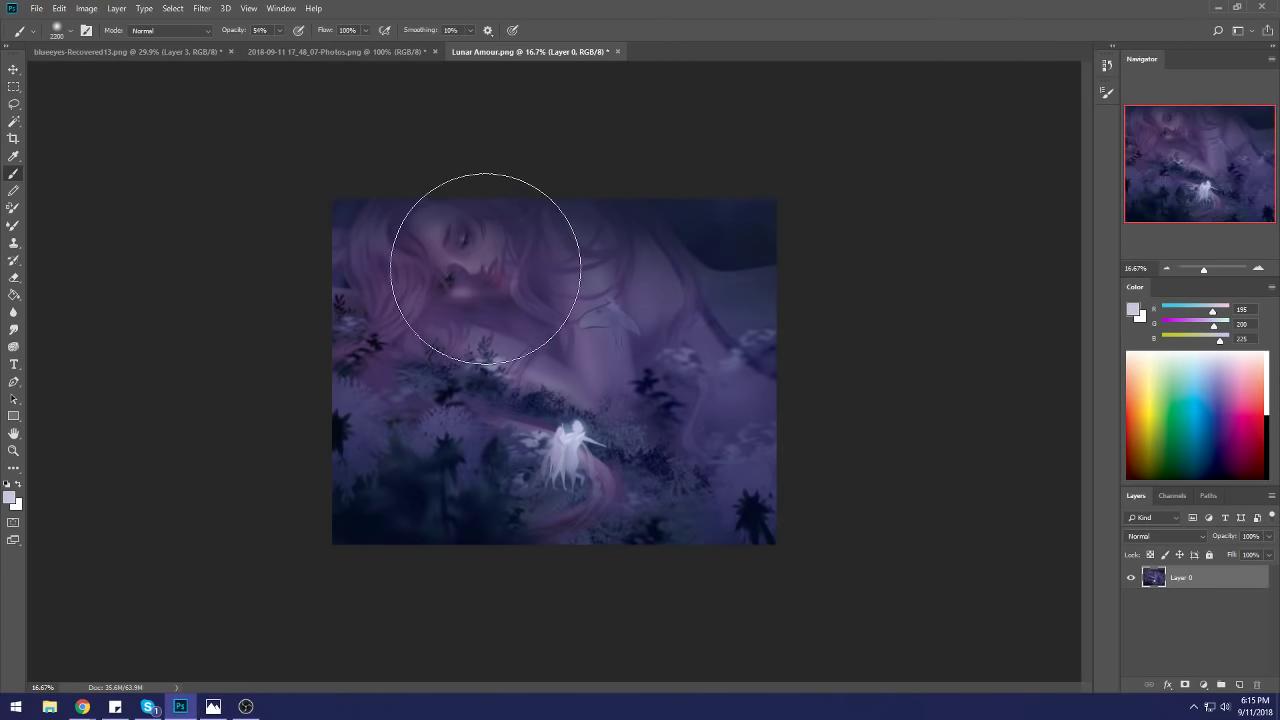
key("bracketleft")
key("bracketleft")
key("bracketleft")
key("bracketleft")
key("bracketleft")
key("bracketleft")
key("bracketleft")
key("bracketleft")
key("bracketleft")
key("bracketleft")
key("bracketleft")
key("bracketleft")
key("bracketleft")
key("bracketleft")
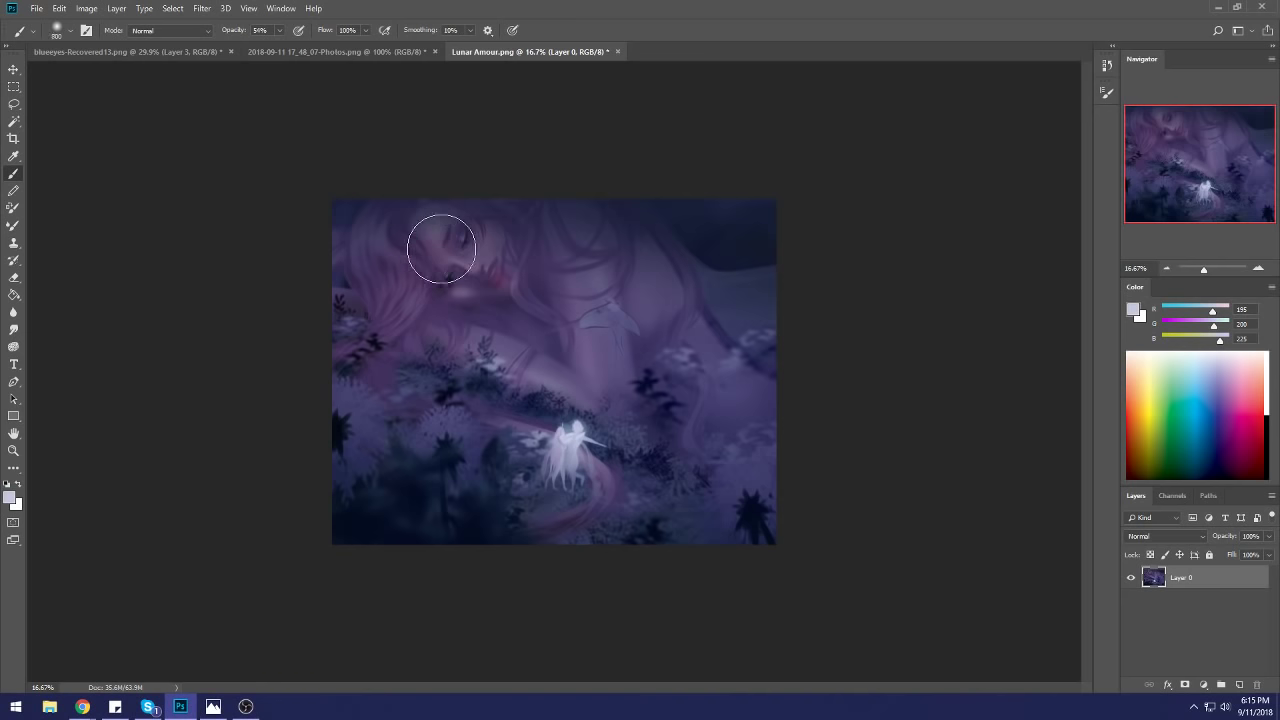
key("bracketright")
key("bracketright")
key("bracketright")
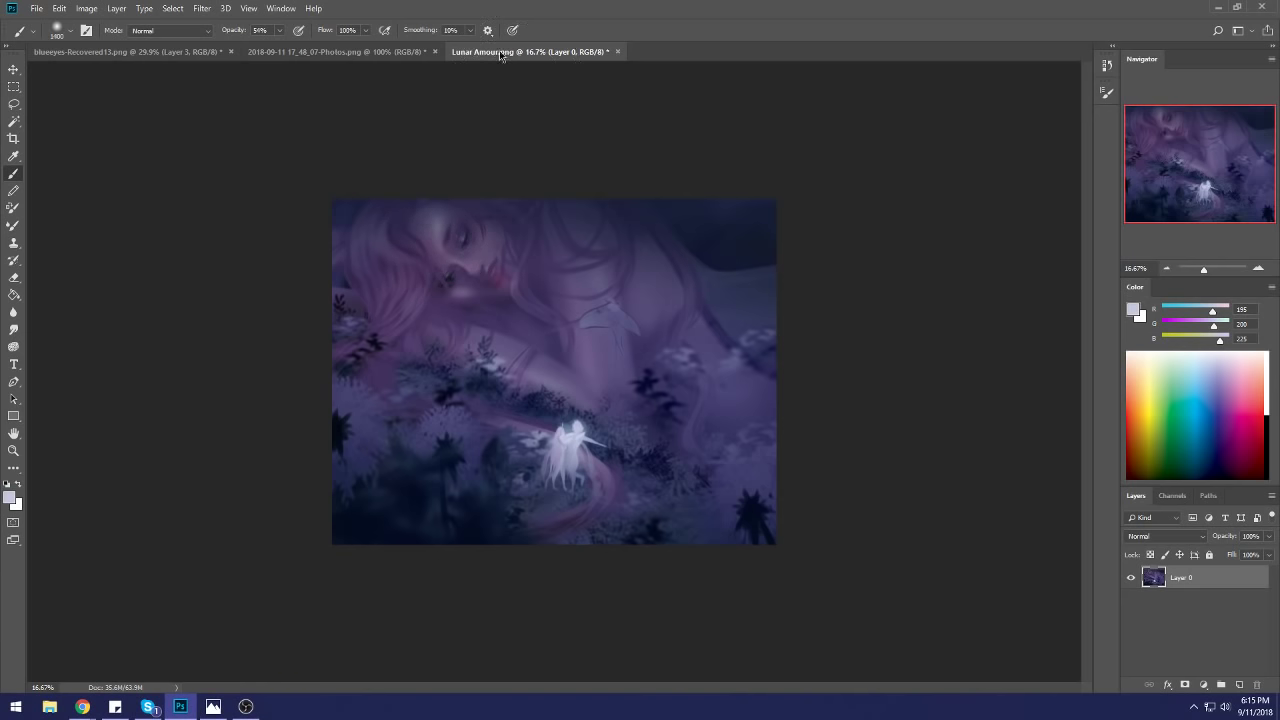
left_click_drag(269, 44, 249, 45)
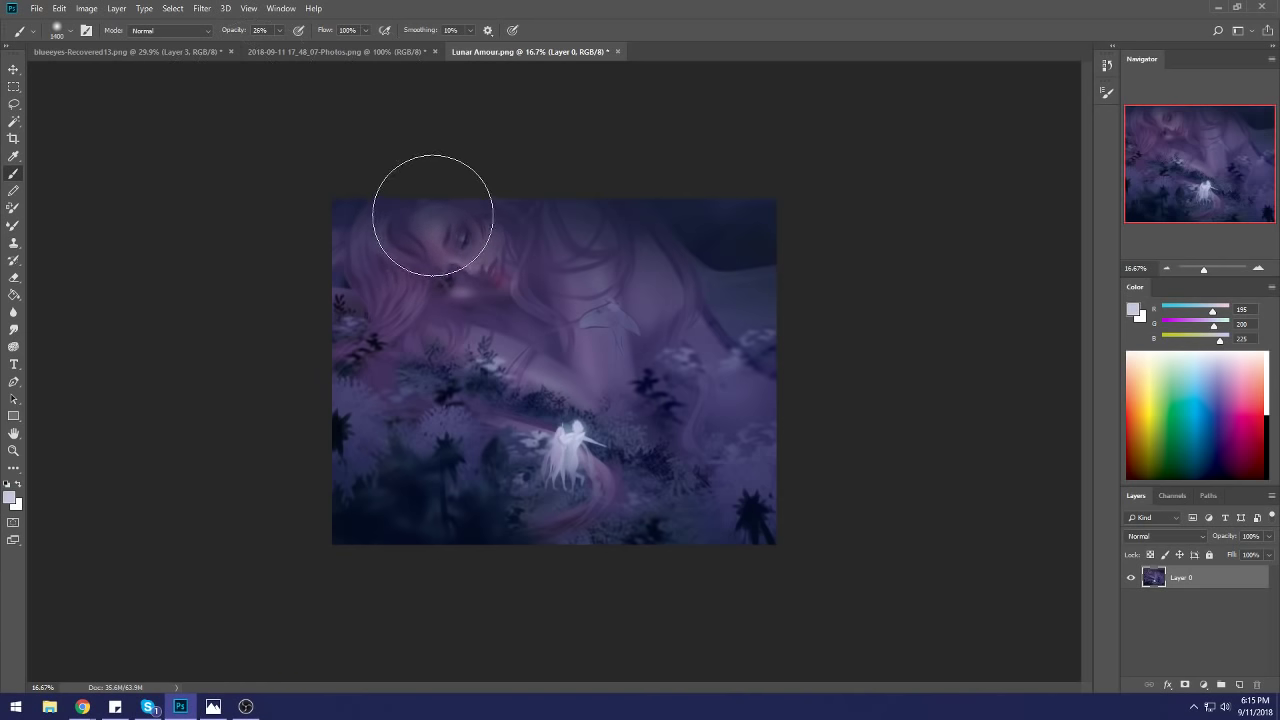
mouse_move(443, 249)
left_mouse_down()
mouse_move(466, 243)
mouse_move(434, 214)
left_mouse_up()
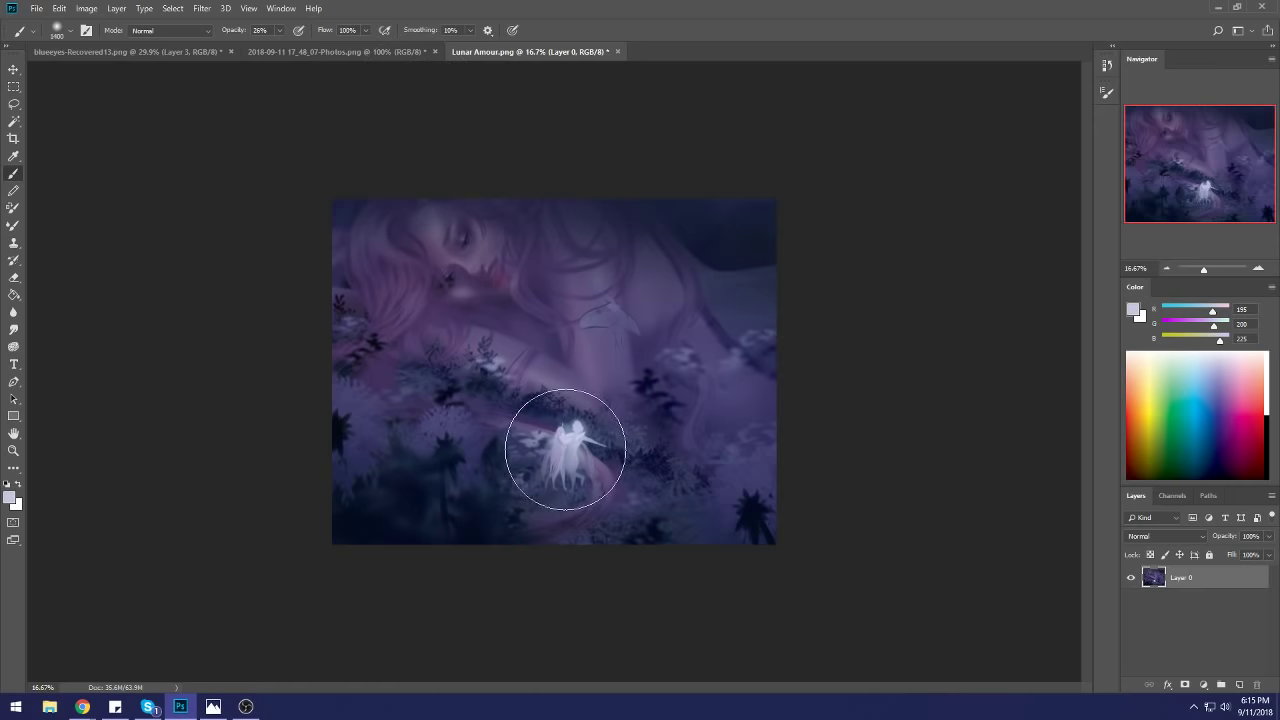
Step: Brighten the woman's shoulder in Soft Light mode with the fairy's pale colour
left_click(579, 440, "alt")
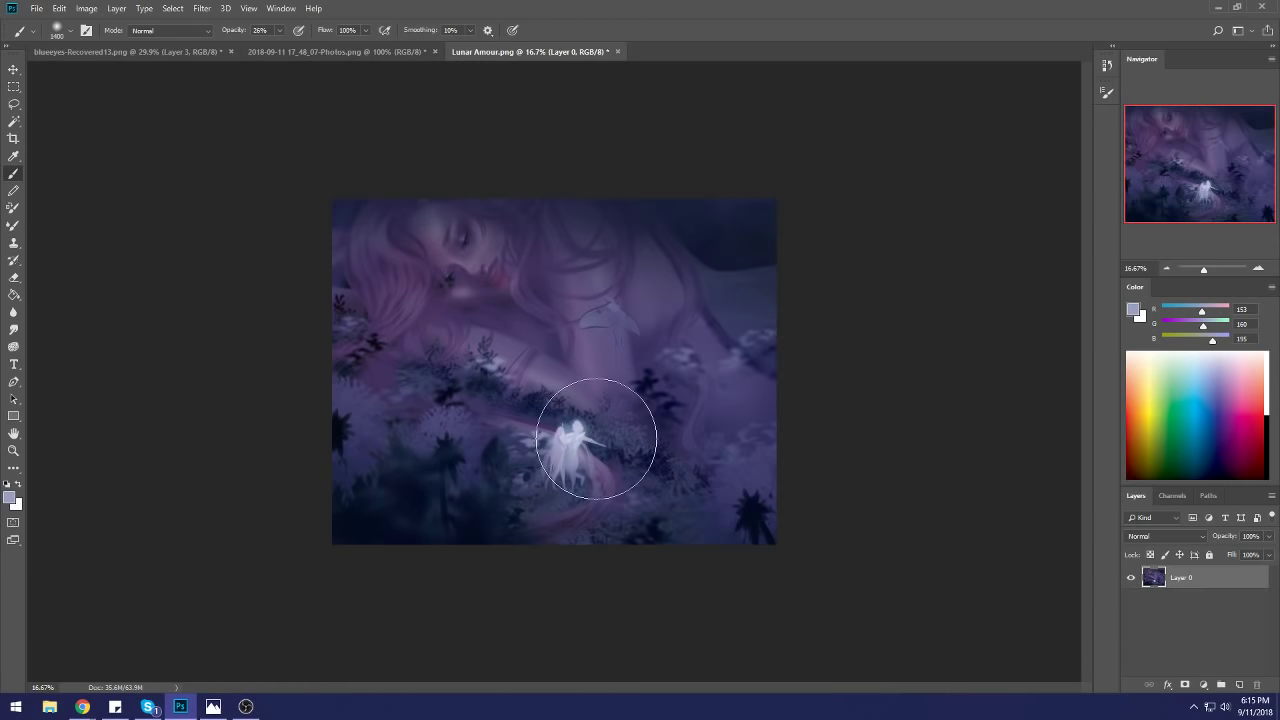
left_click(579, 440, "alt")
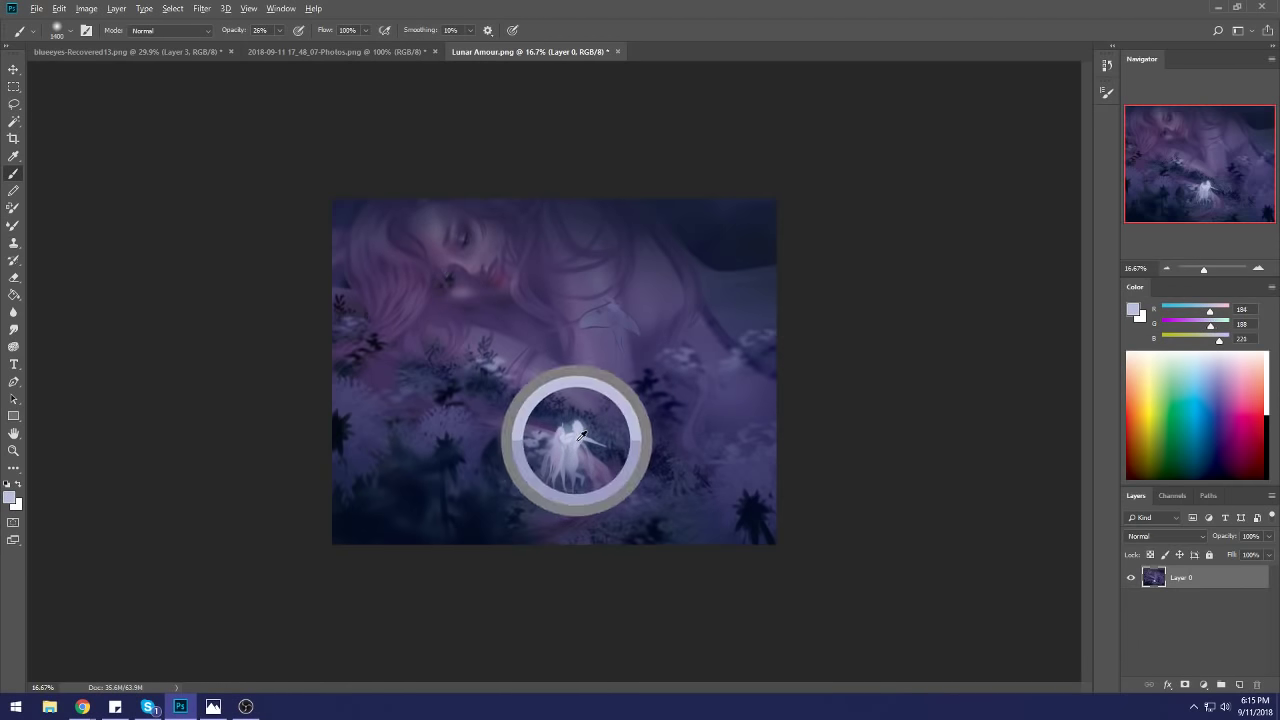
left_click(170, 30)
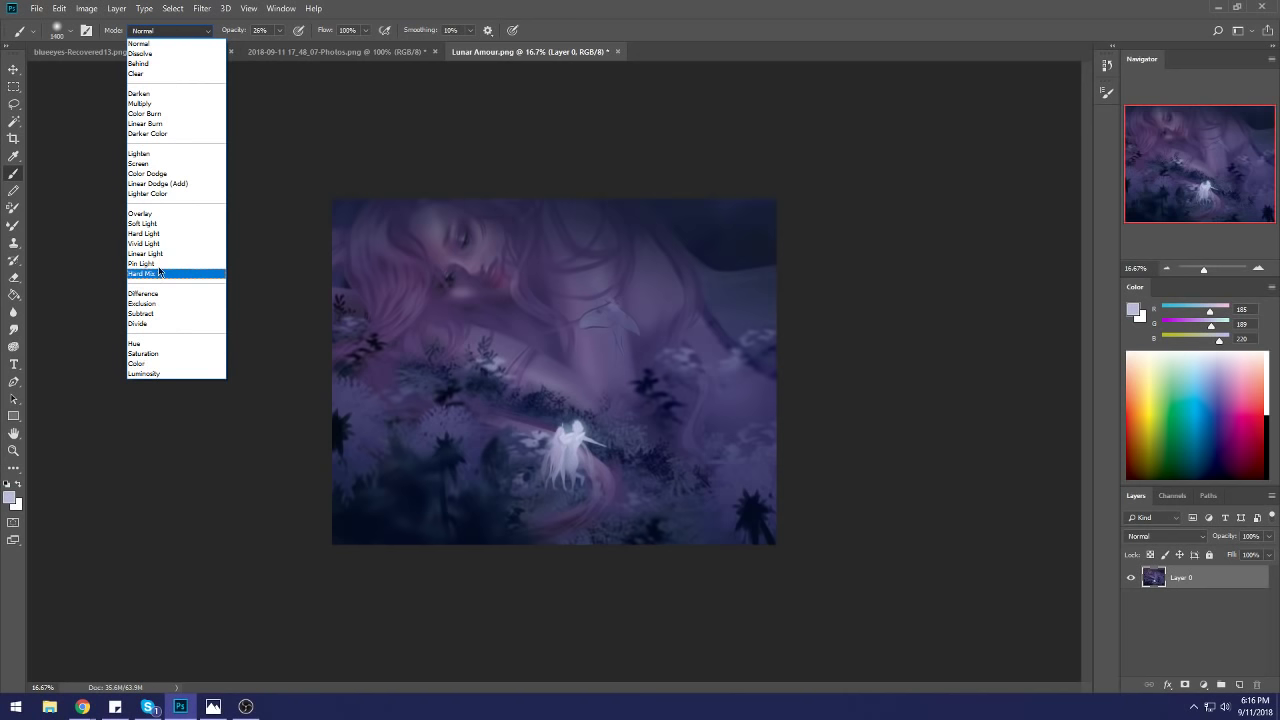
left_click(161, 223)
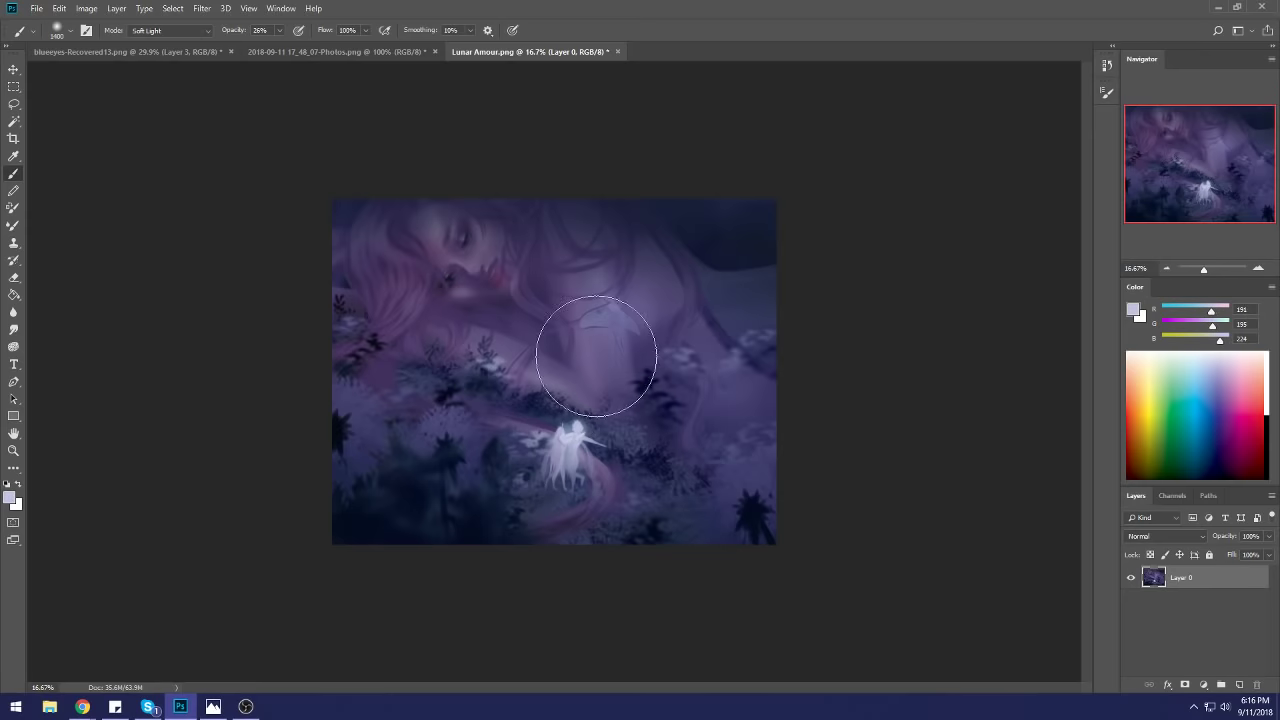
mouse_move(596, 356)
left_mouse_down()
mouse_move(610, 304)
mouse_move(604, 319)
mouse_move(689, 321)
mouse_move(661, 327)
mouse_move(606, 251)
left_mouse_up()
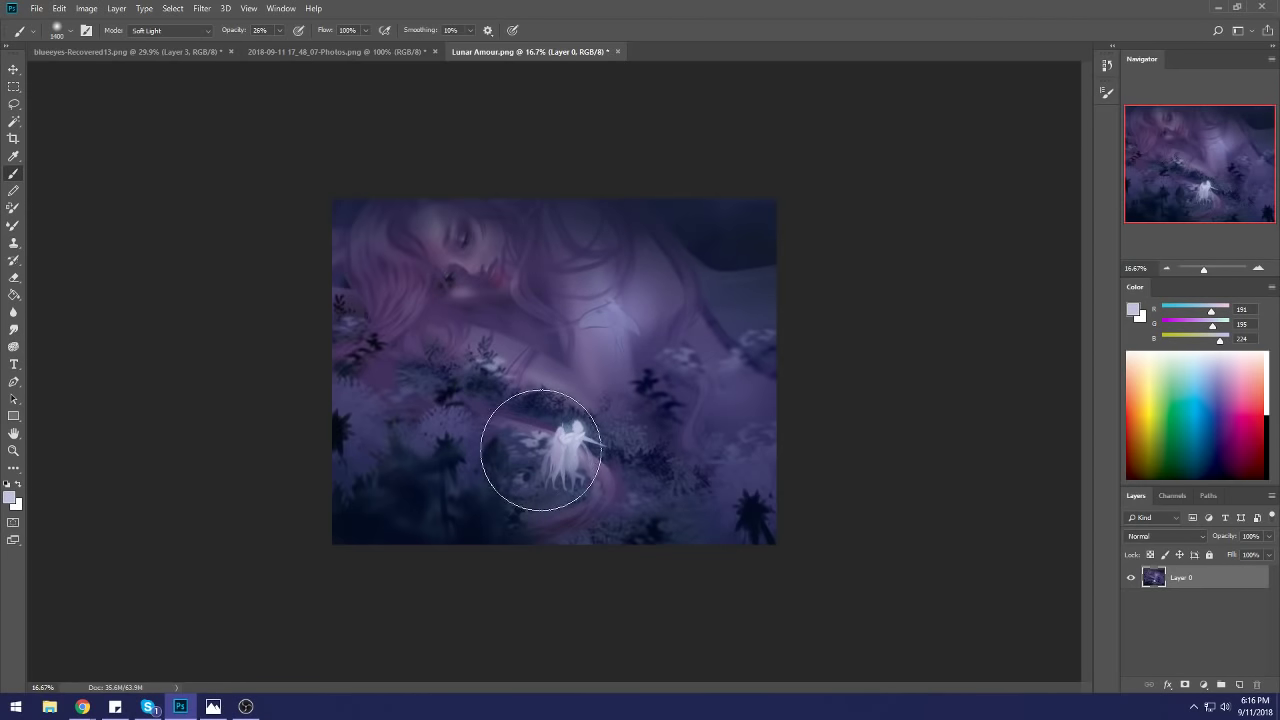
Step: Add a Color-blend layer filled with dark navy sampled from the painting
left_click(1237, 684)
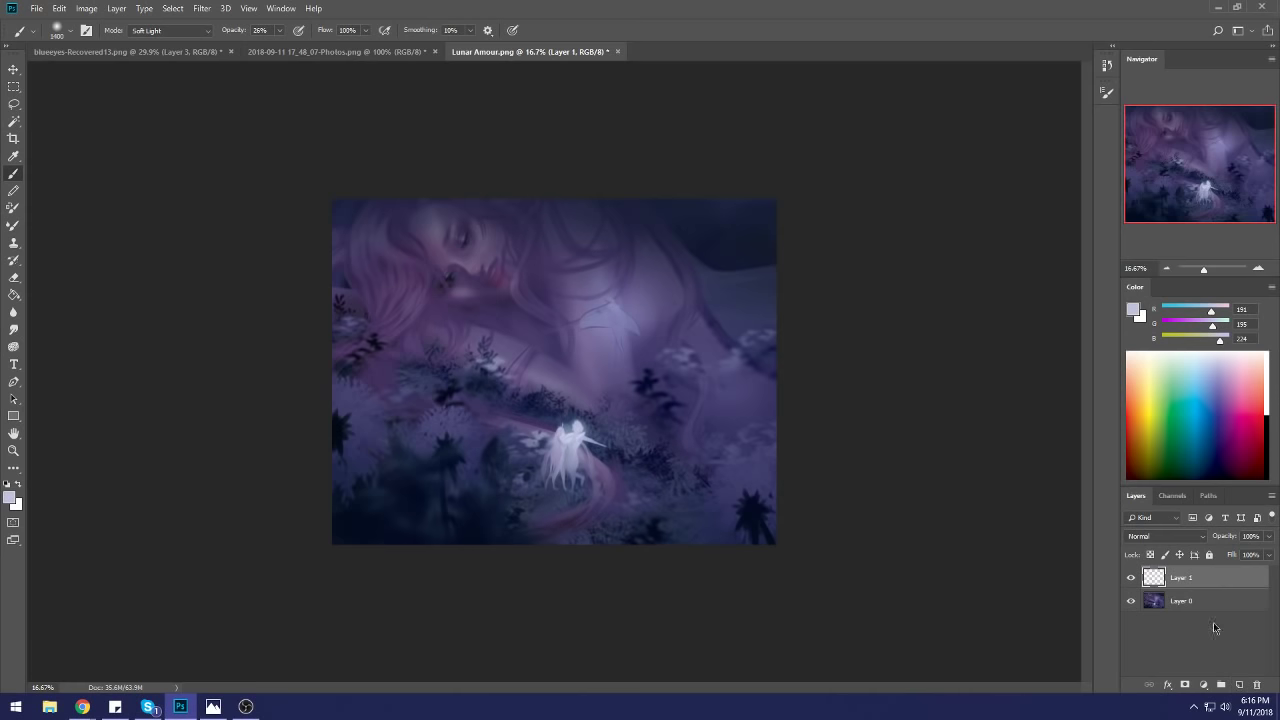
left_click(1164, 538)
left_click(1145, 503)
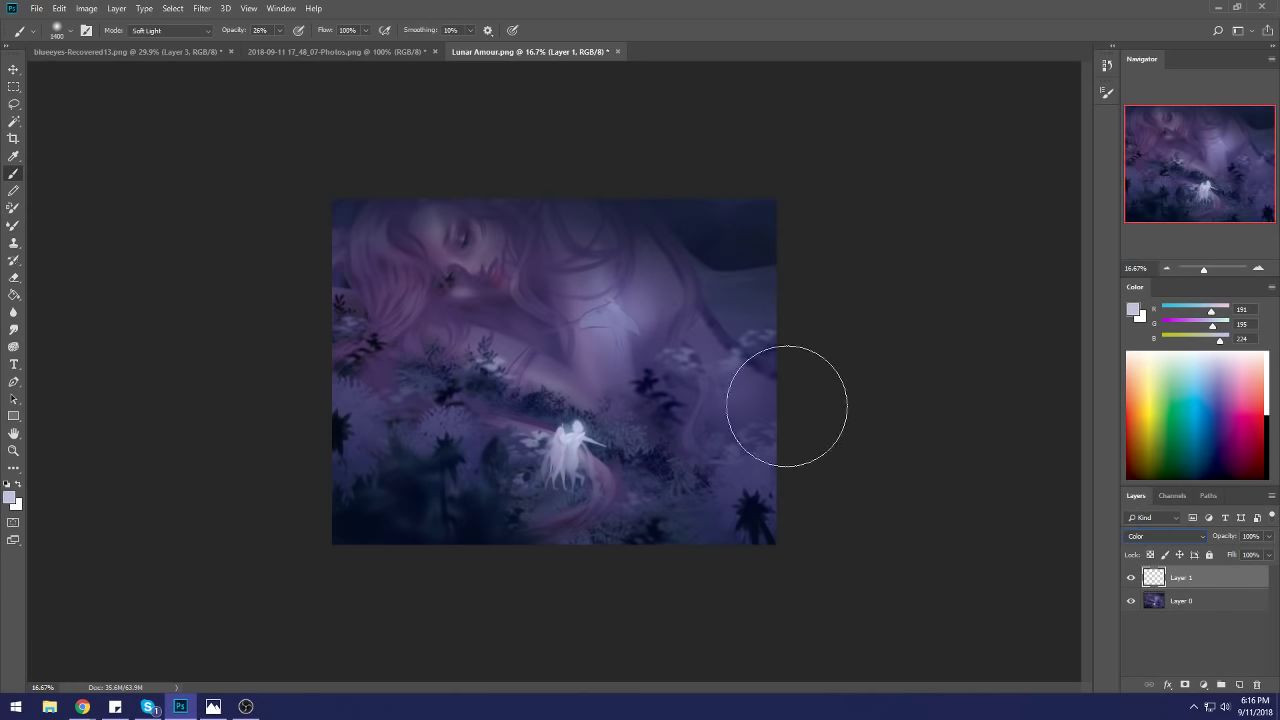
left_click(652, 393, "alt")
key("g")
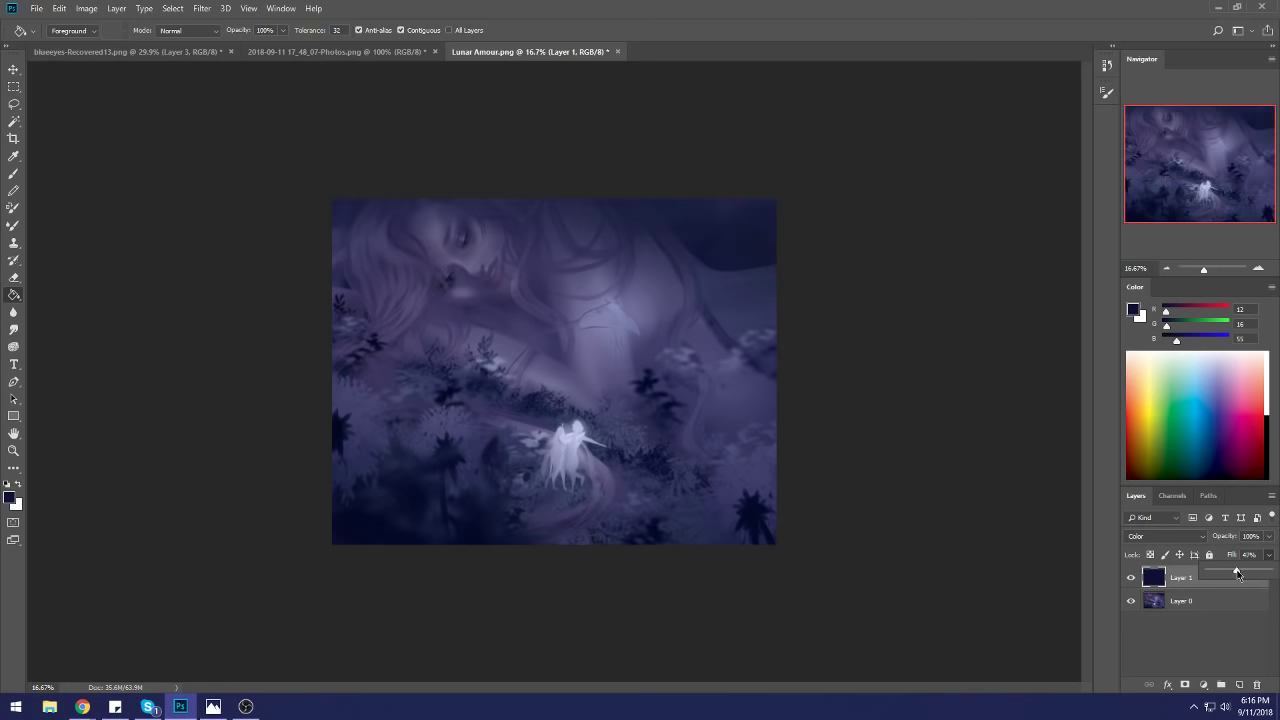
left_click(1132, 579)
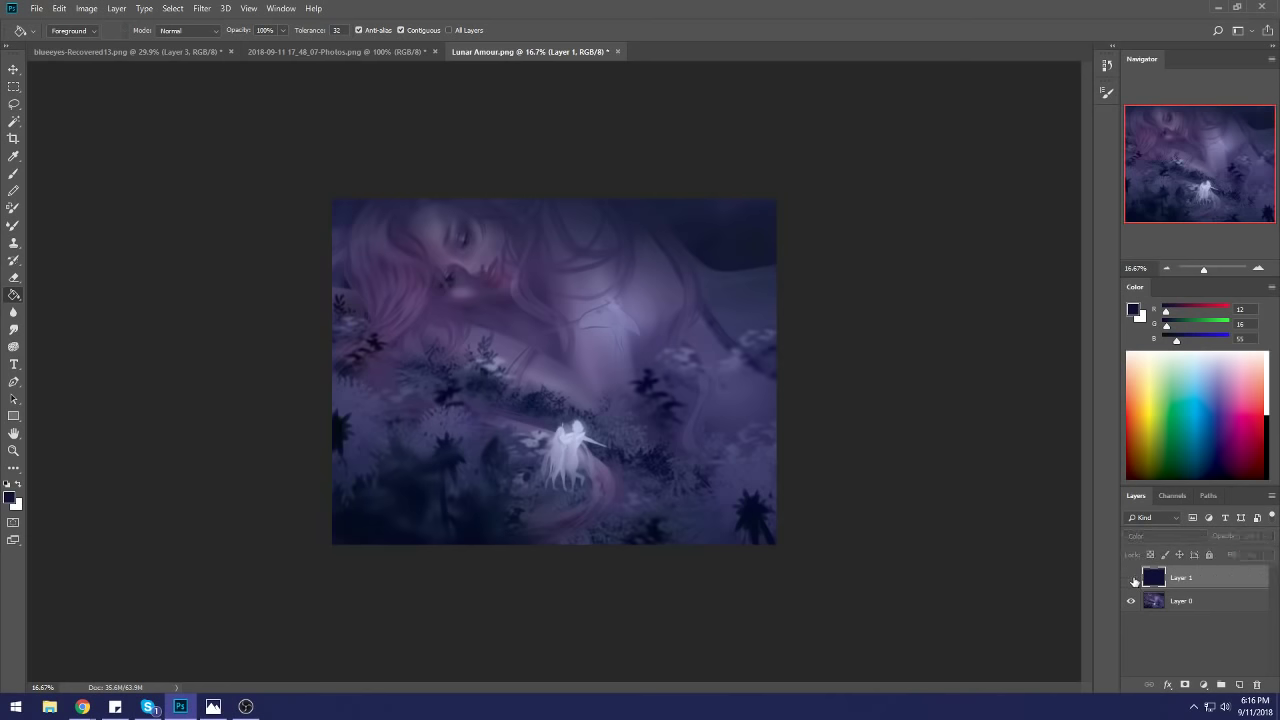
left_click(1132, 578)
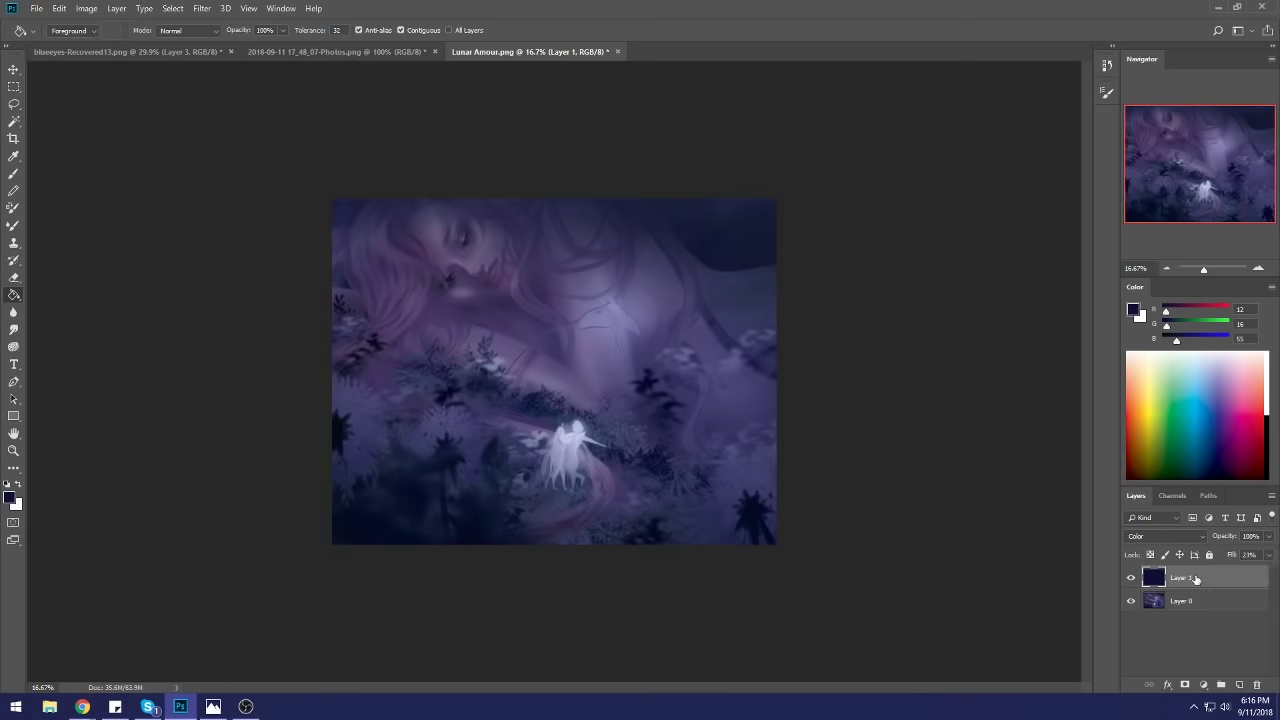
Step: Lasso-select the woman's face onto its own layer and nudge it slightly down and right
key("b")
key("l")
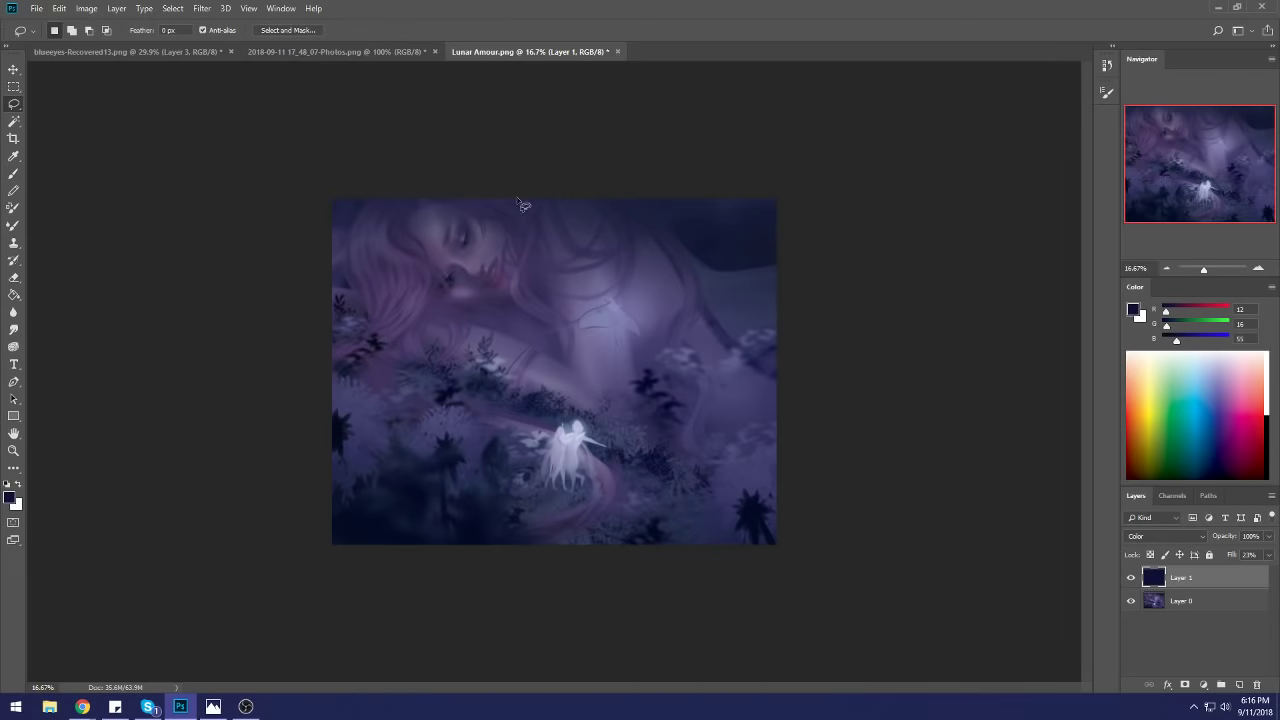
left_click_drag(522, 209, 522, 212)
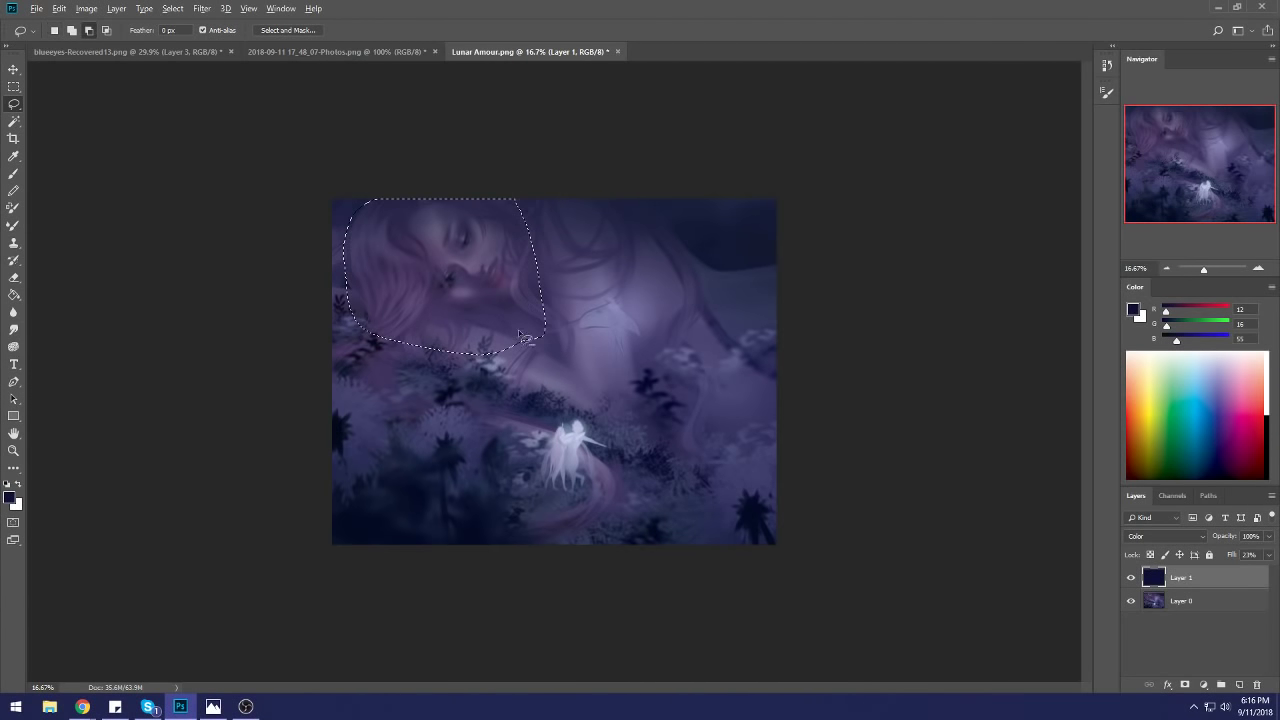
left_click_drag(550, 358, 514, 257)
key("v")
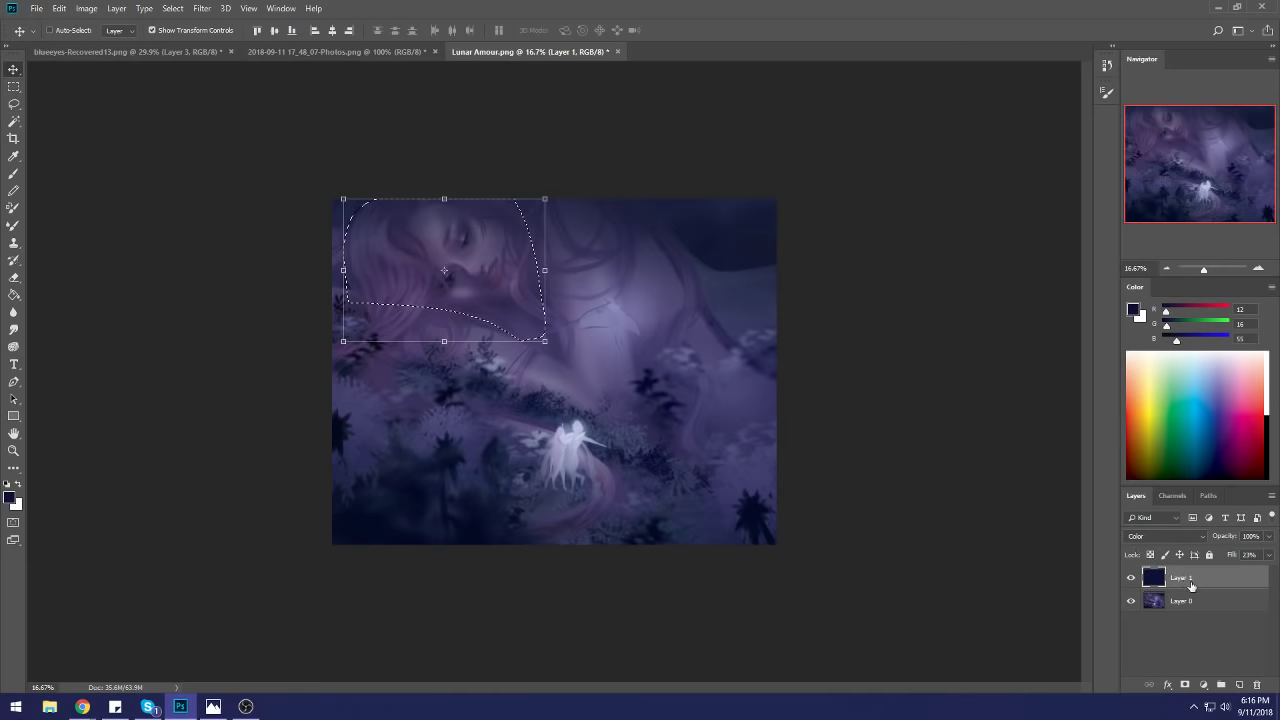
right_click(1190, 580)
left_click(1158, 450)
key("ctrl+d")
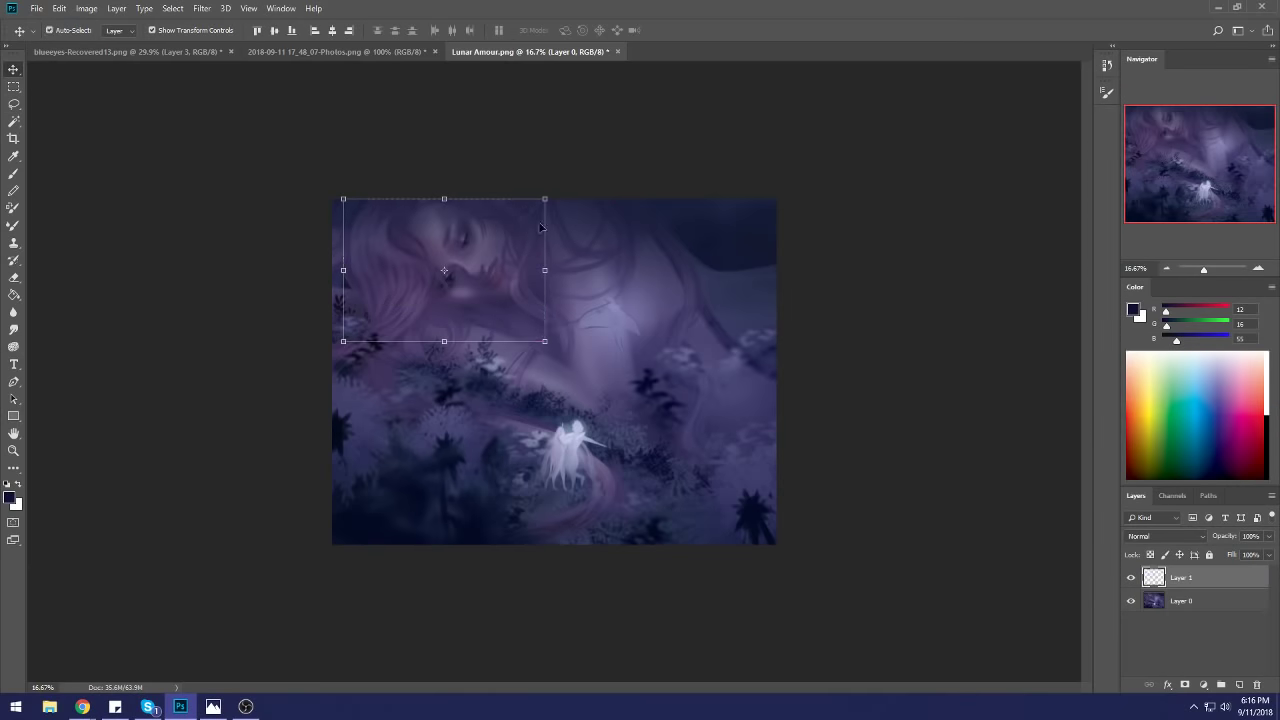
left_click_drag(507, 267, 524, 290)
key("e")
key("bracketleft")
key("bracketleft")
key("bracketleft")
key("bracketleft")
key("bracketleft")
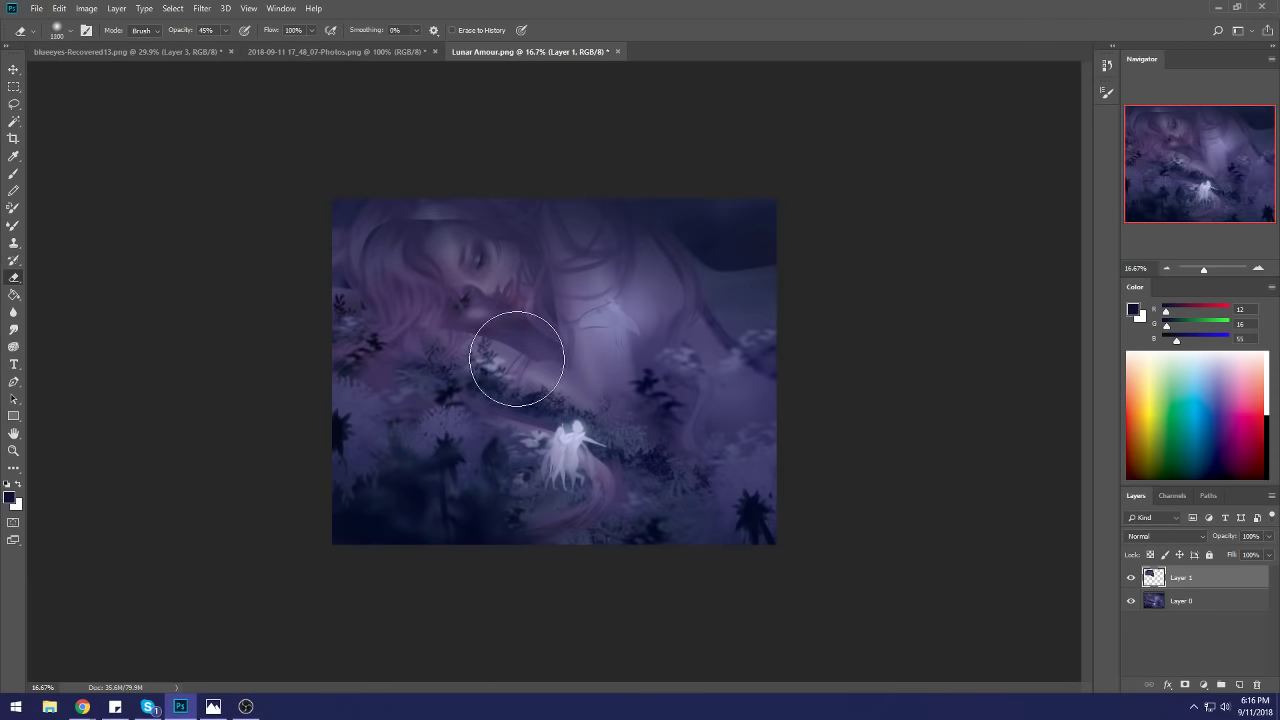
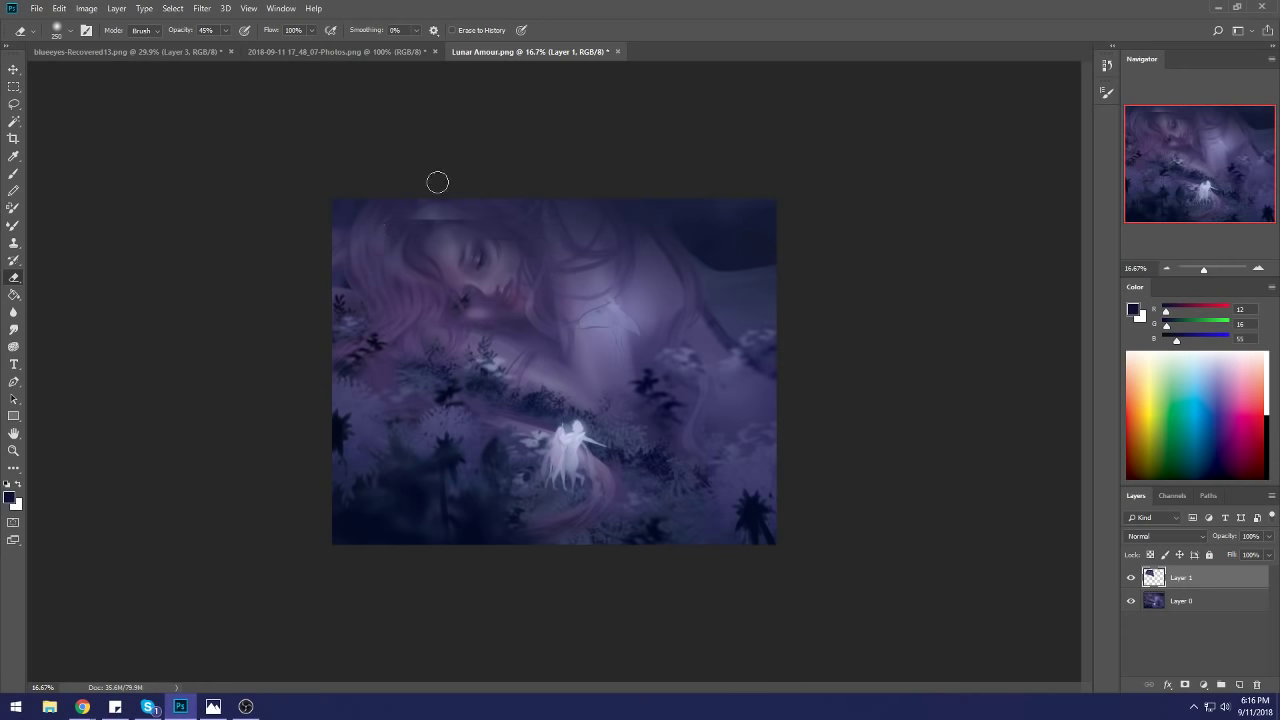
Step: Set up the Brush tool with Normal blend mode and 100% opacity
key("b")
right_click(568, 202)
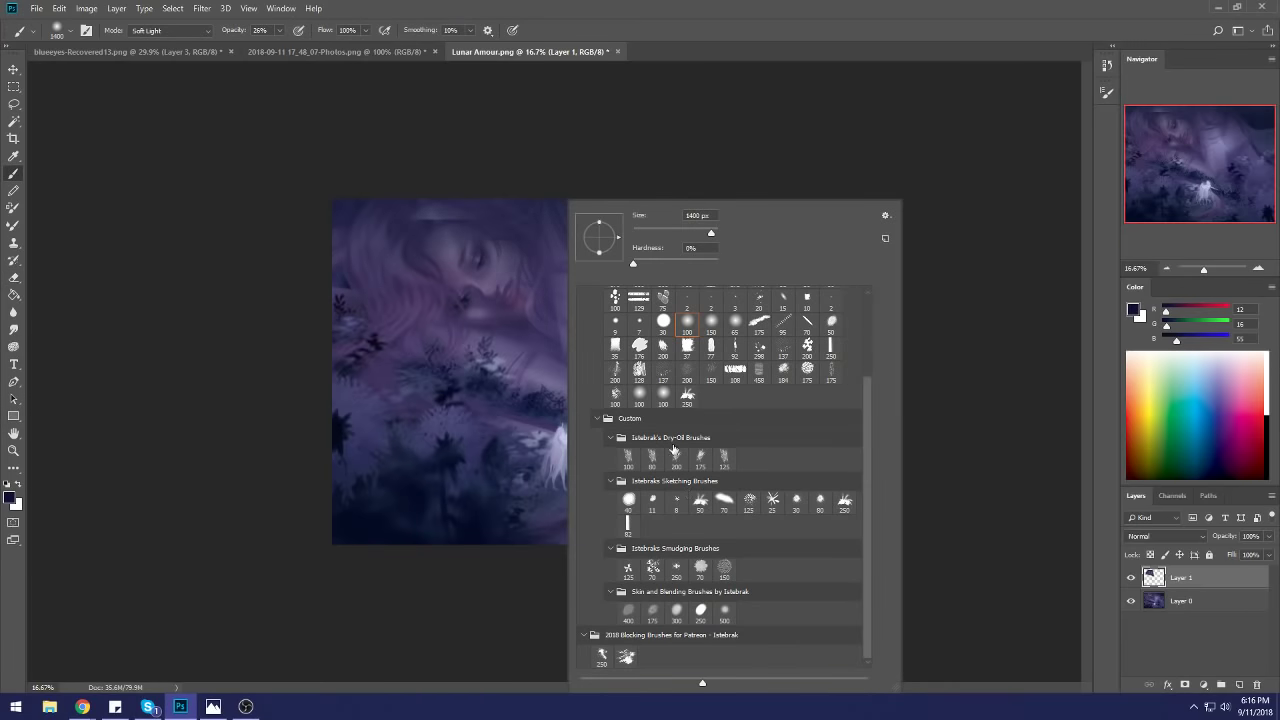
left_click(966, 345)
left_click(208, 31)
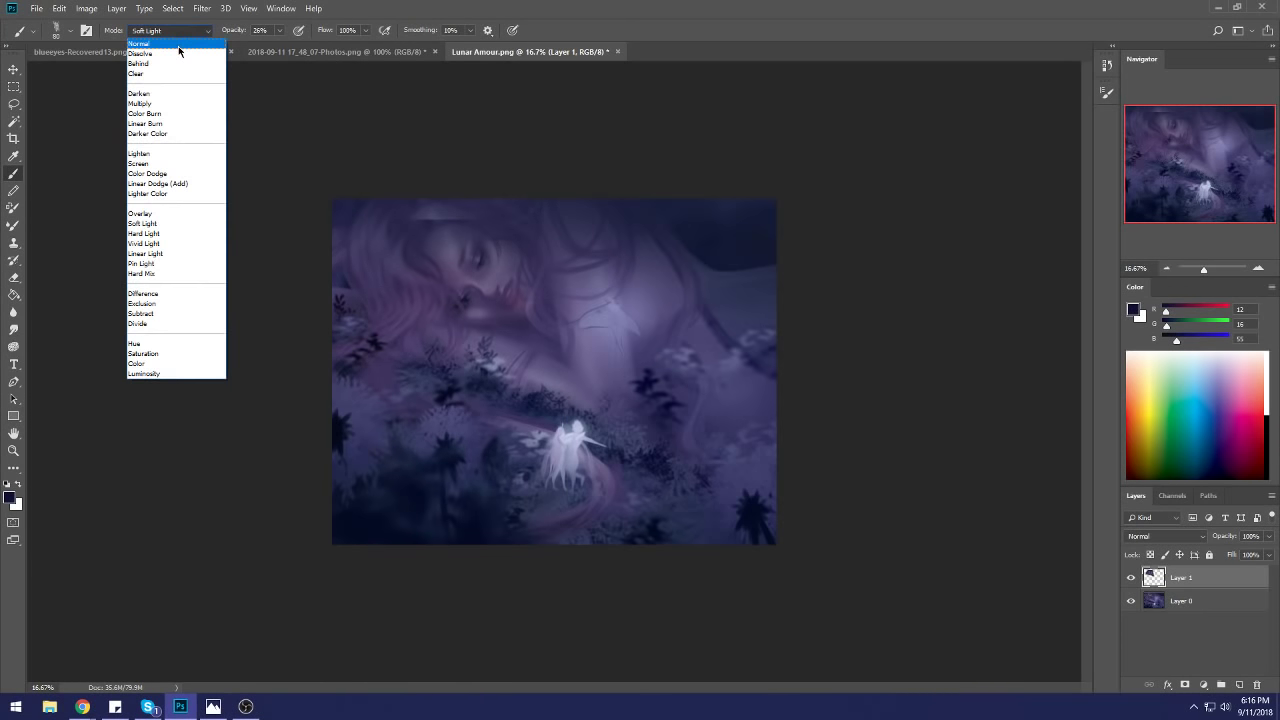
left_click(150, 44)
left_click(281, 31)
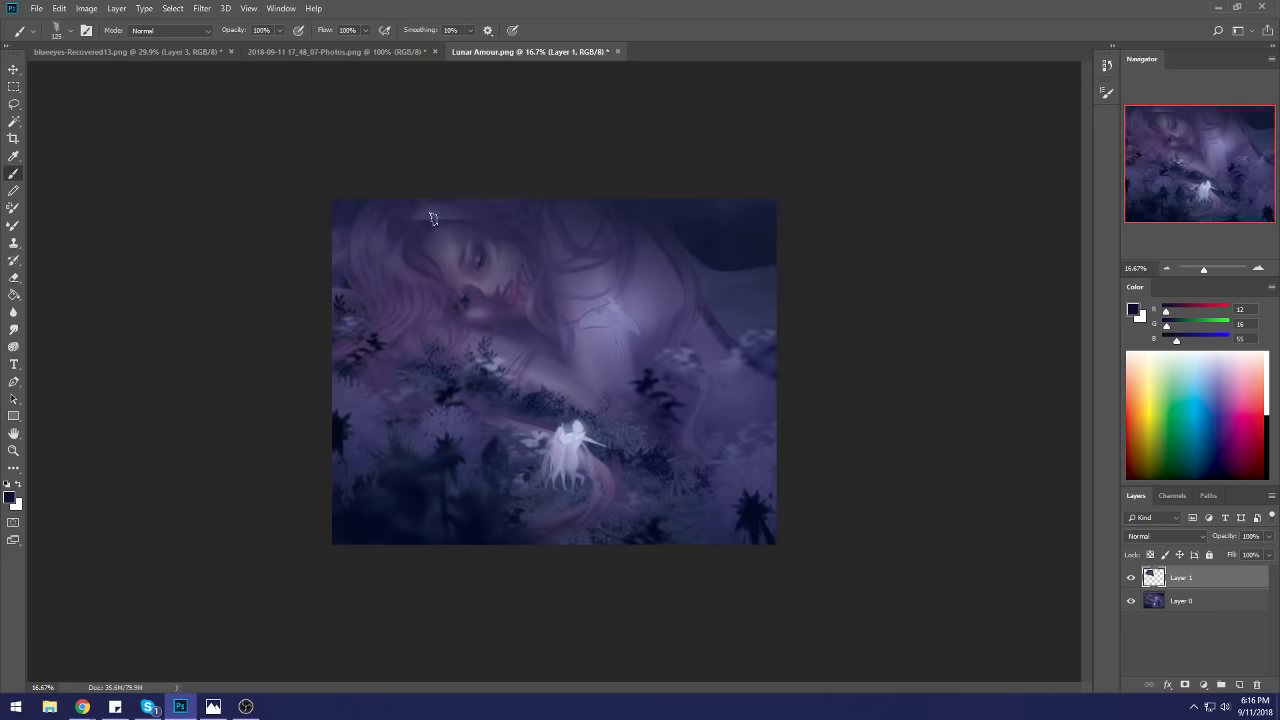
Step: Paint dark navy shading over the upper hair, undo the trial strokes, and sample navy and lavender tones
left_click_drag(410, 222, 440, 207)
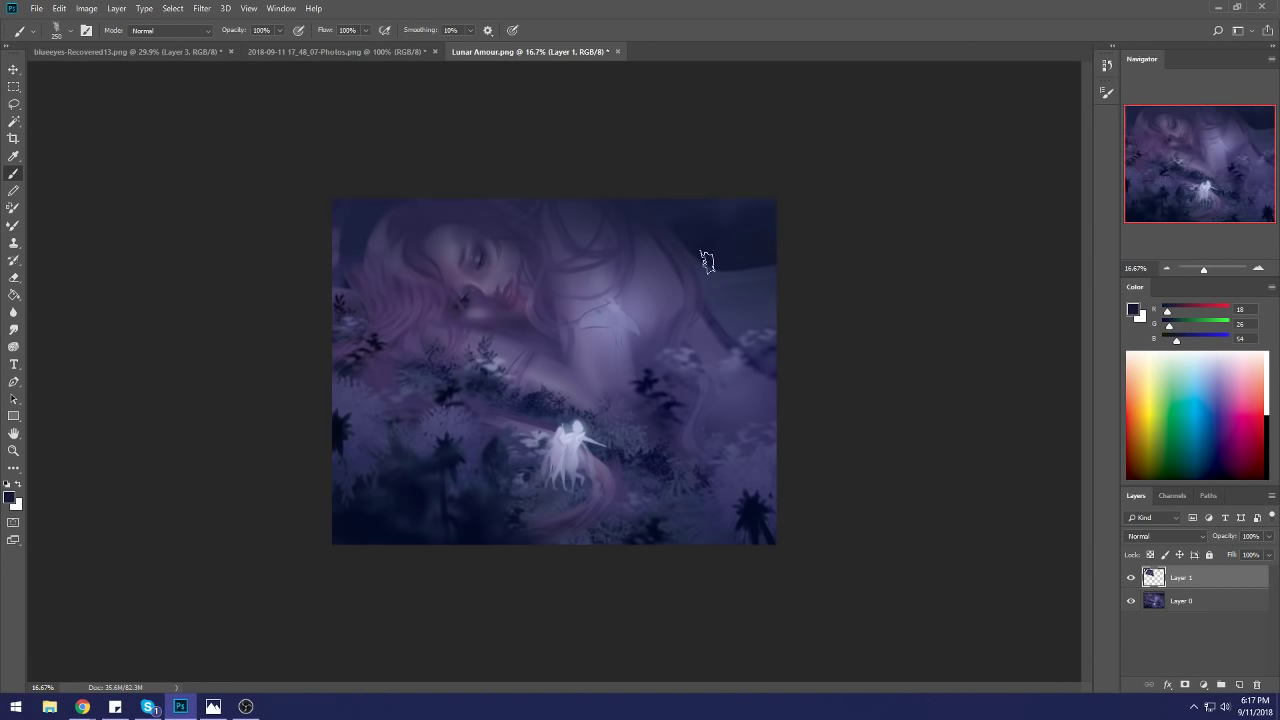
key("ctrl+z")
key("ctrl+z")
key("ctrl+z")
key("ctrl+z")
left_click(700, 311, "alt")
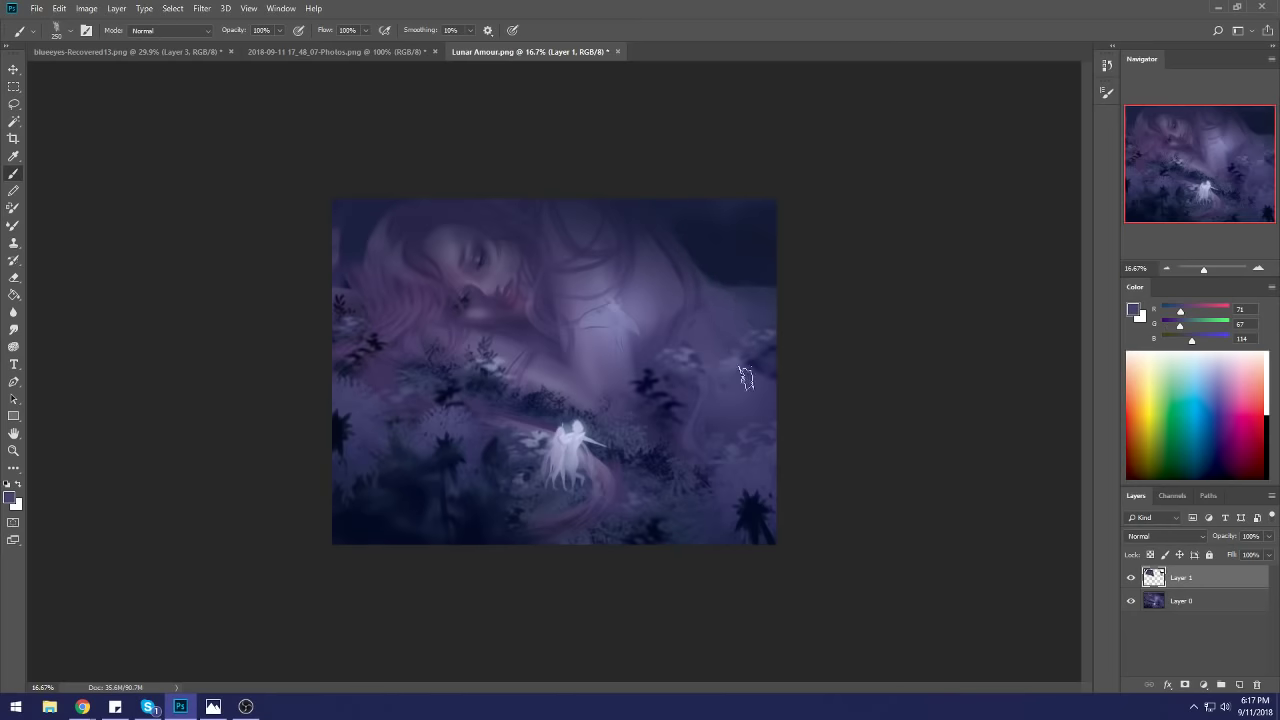
left_click(706, 261, "alt")
key("ctrl+z")
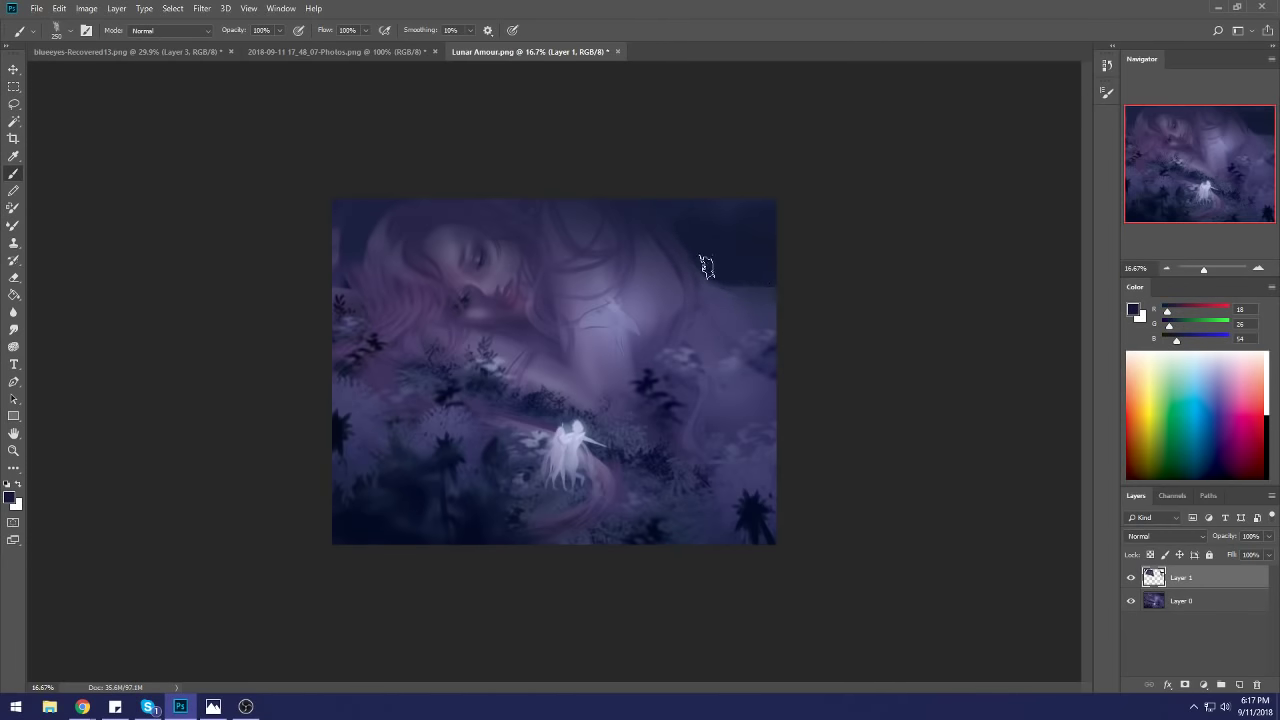
left_click(716, 314, "alt")
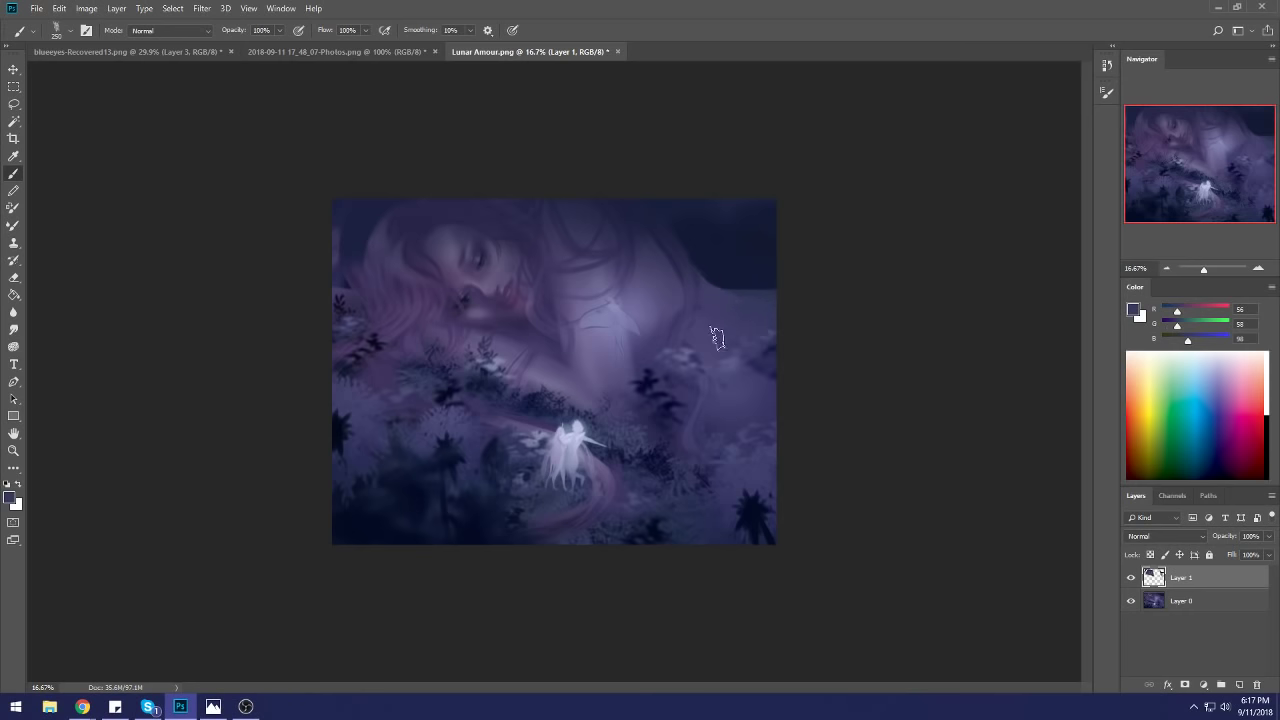
left_click(350, 208, "alt")
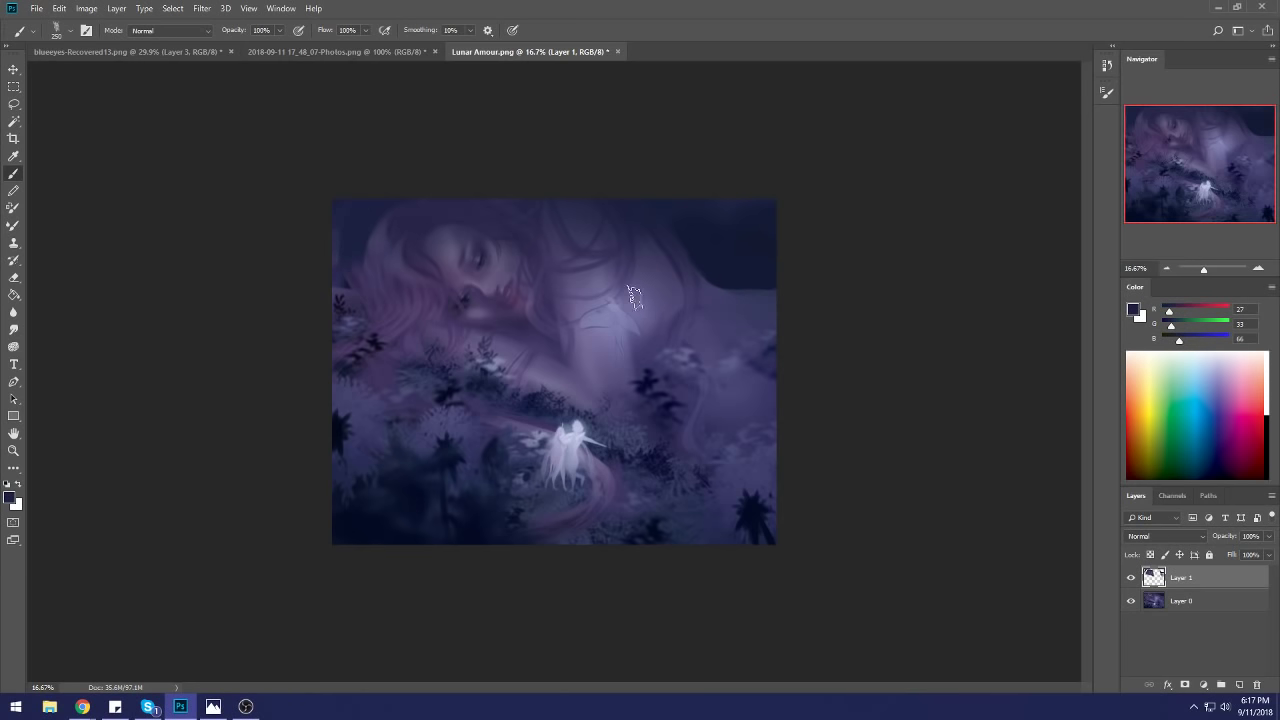
left_click(576, 456, "alt")
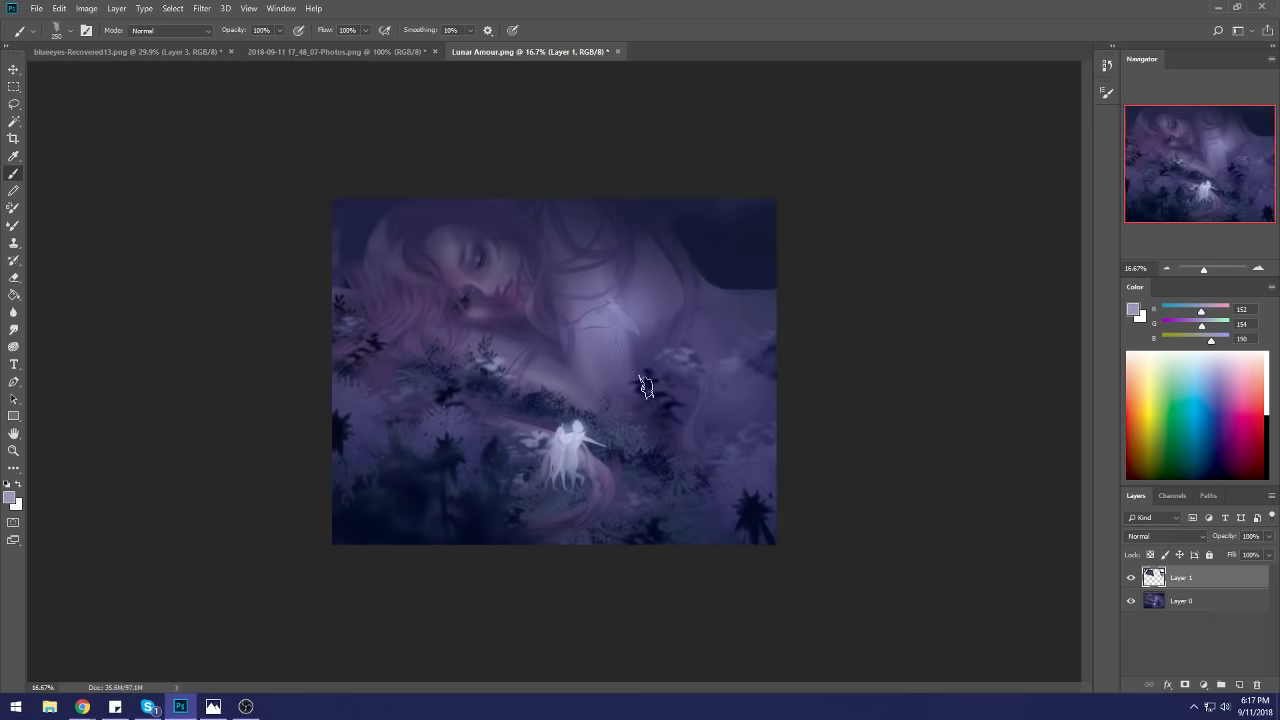
Step: Switch to a new large brush preset in Color mode with dark navy, sized down to 1600
right_click(640, 307)
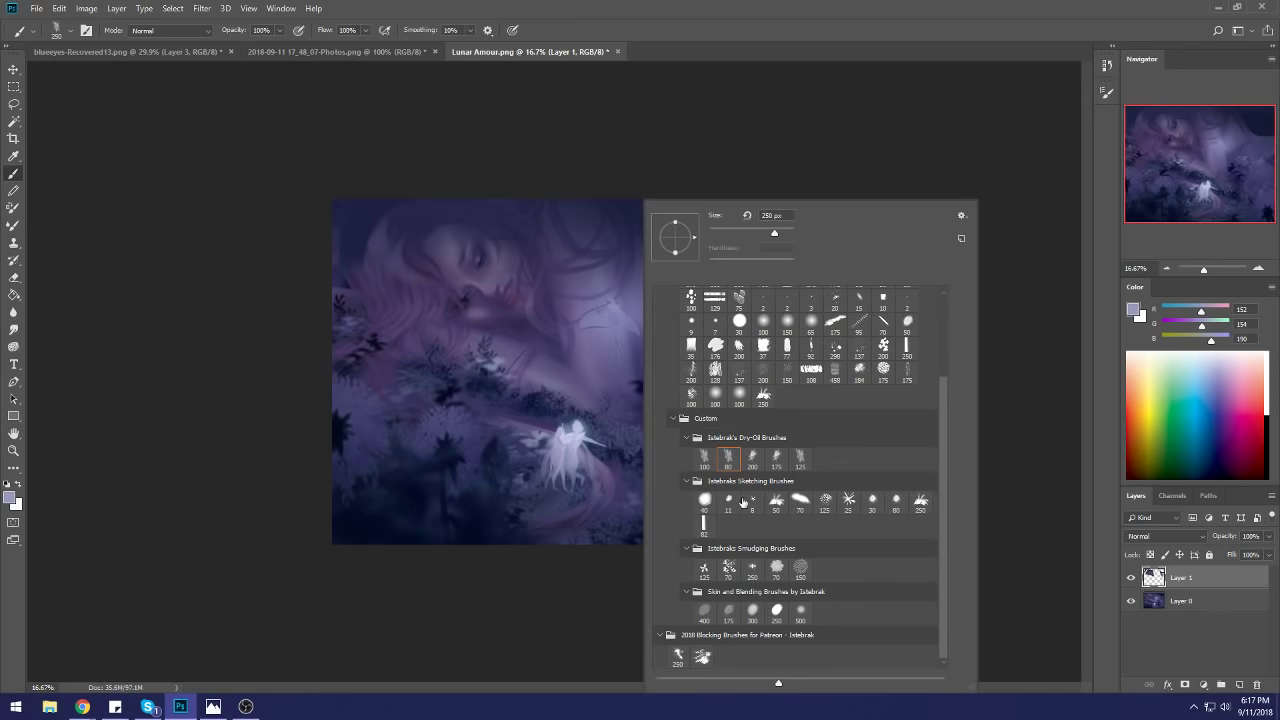
double_click(762, 325)
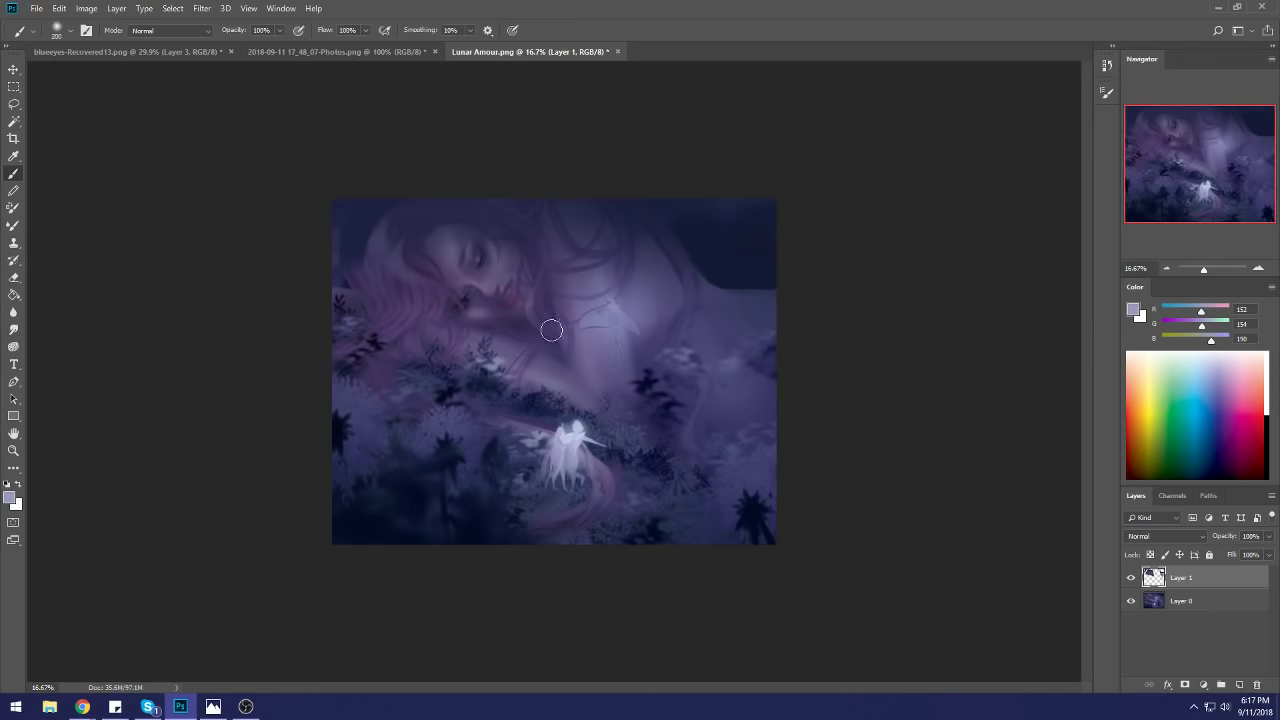
key("bracketright")
key("bracketright")
key("bracketright")
key("bracketright")
key("bracketright")
key("bracketright")
key("bracketright")
key("bracketright")
left_click(538, 390, "alt")
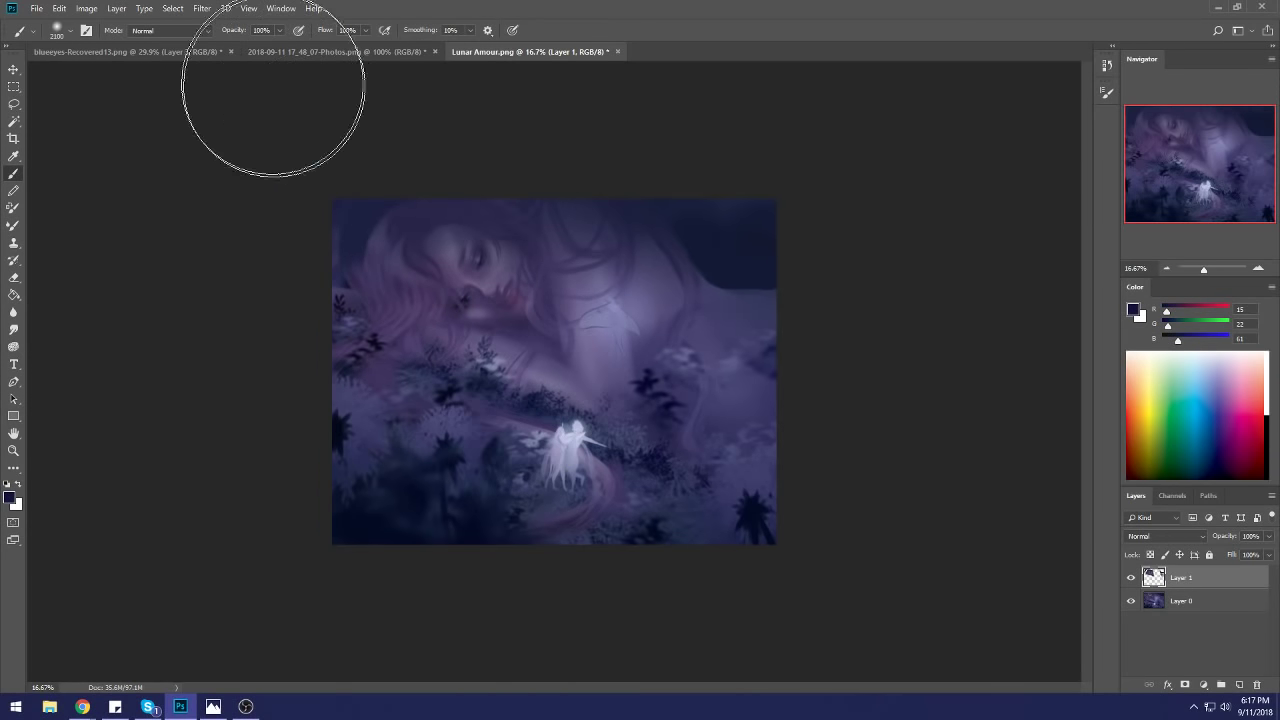
left_click(168, 30)
left_click(143, 363)
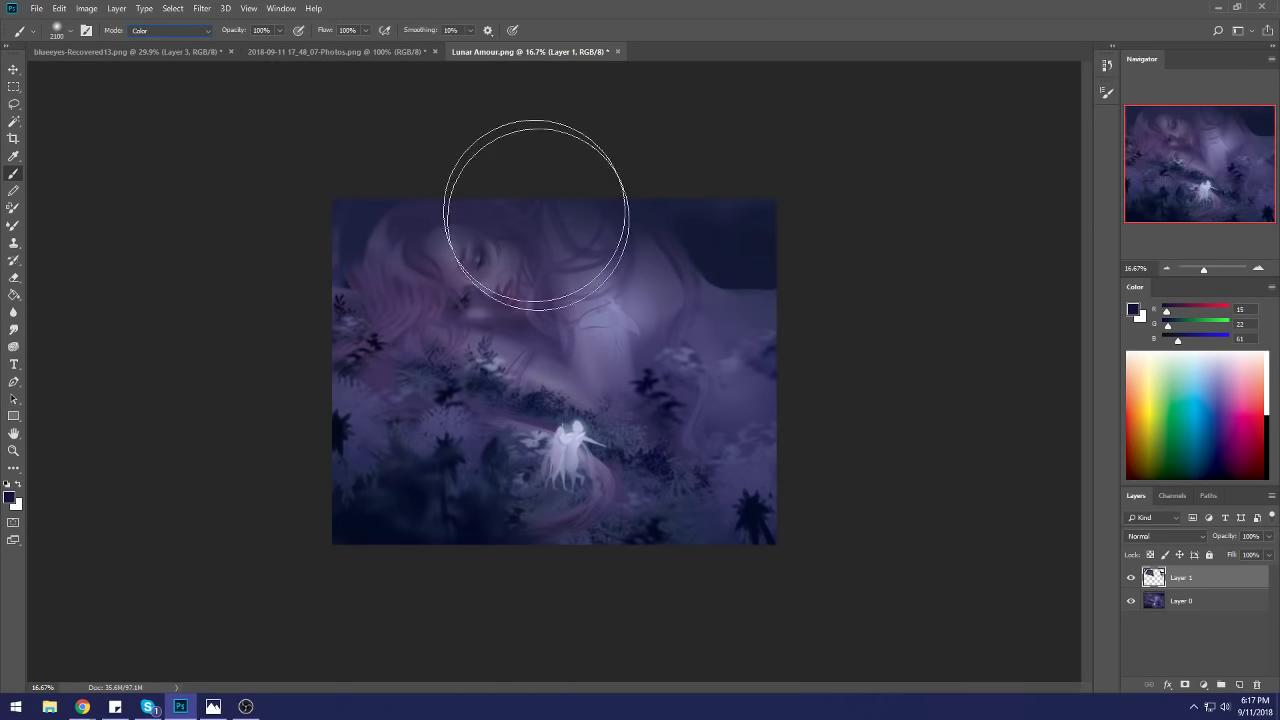
key("bracketleft")
key("bracketleft")
key("bracketleft")
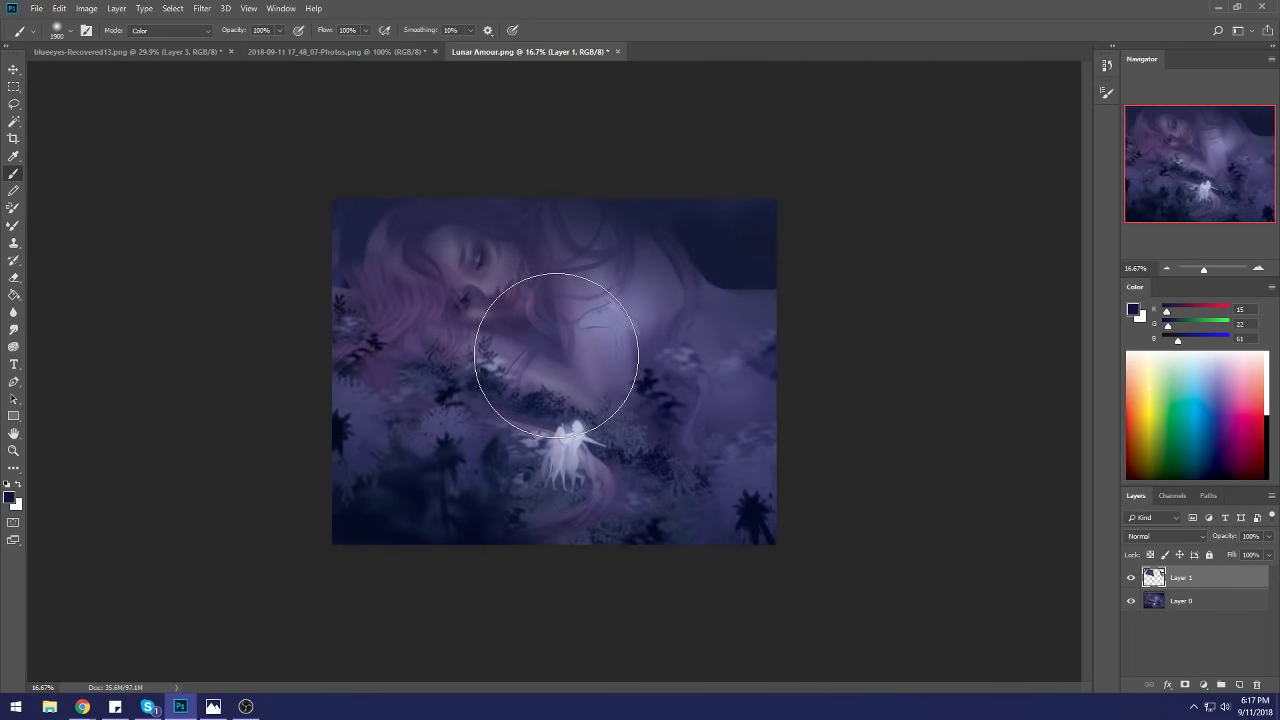
key("bracketleft")
key("bracketleft")
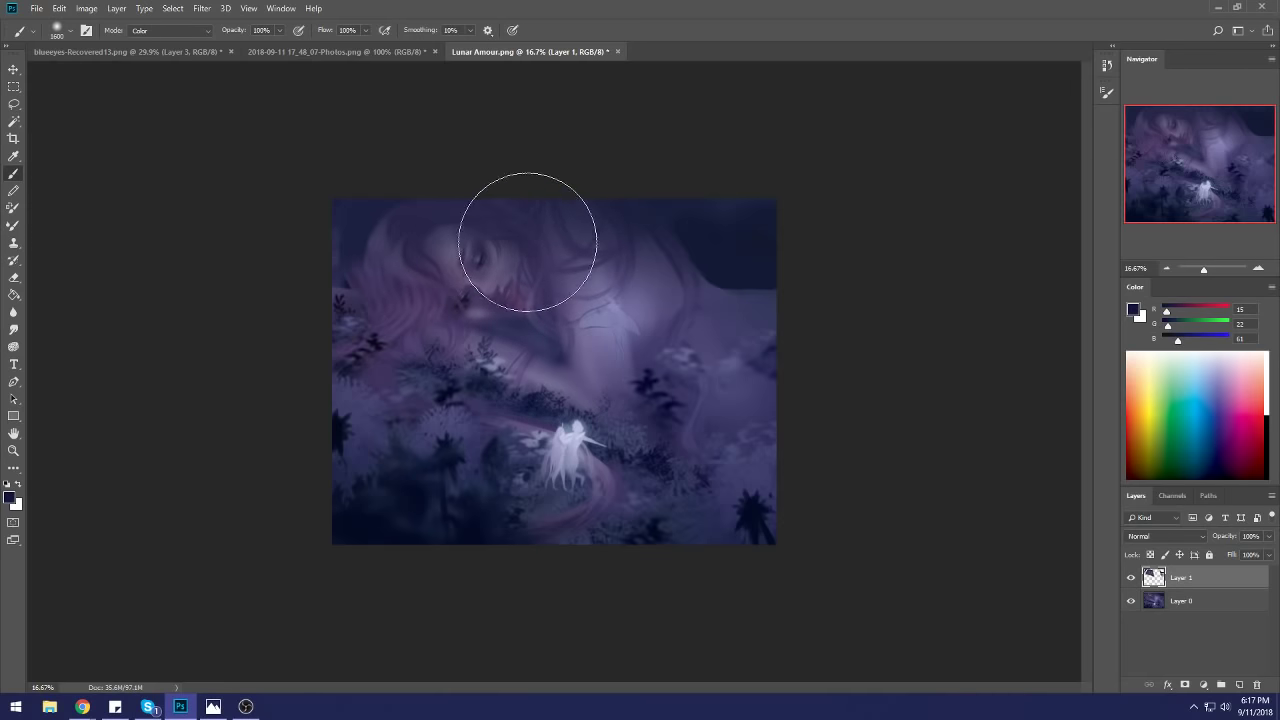
Step: Merge Layer 1 down into Layer 0
right_click(1160, 580)
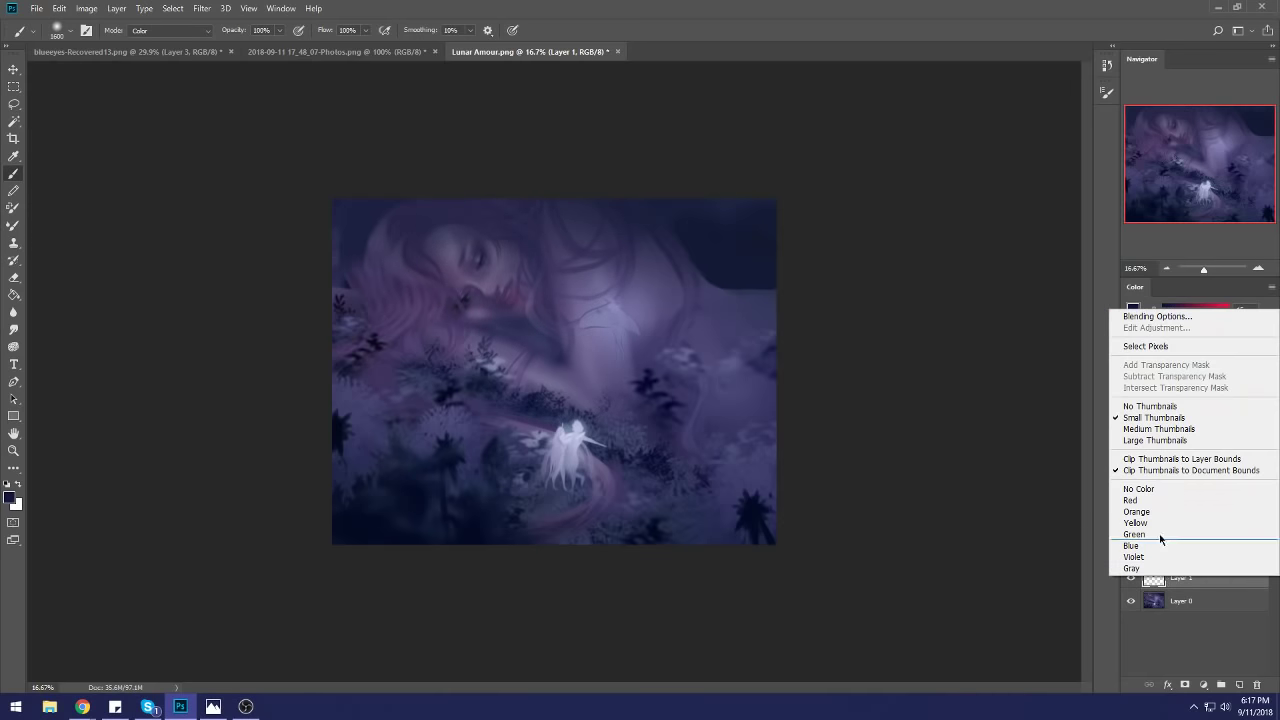
left_click(1185, 581)
right_click(1185, 581)
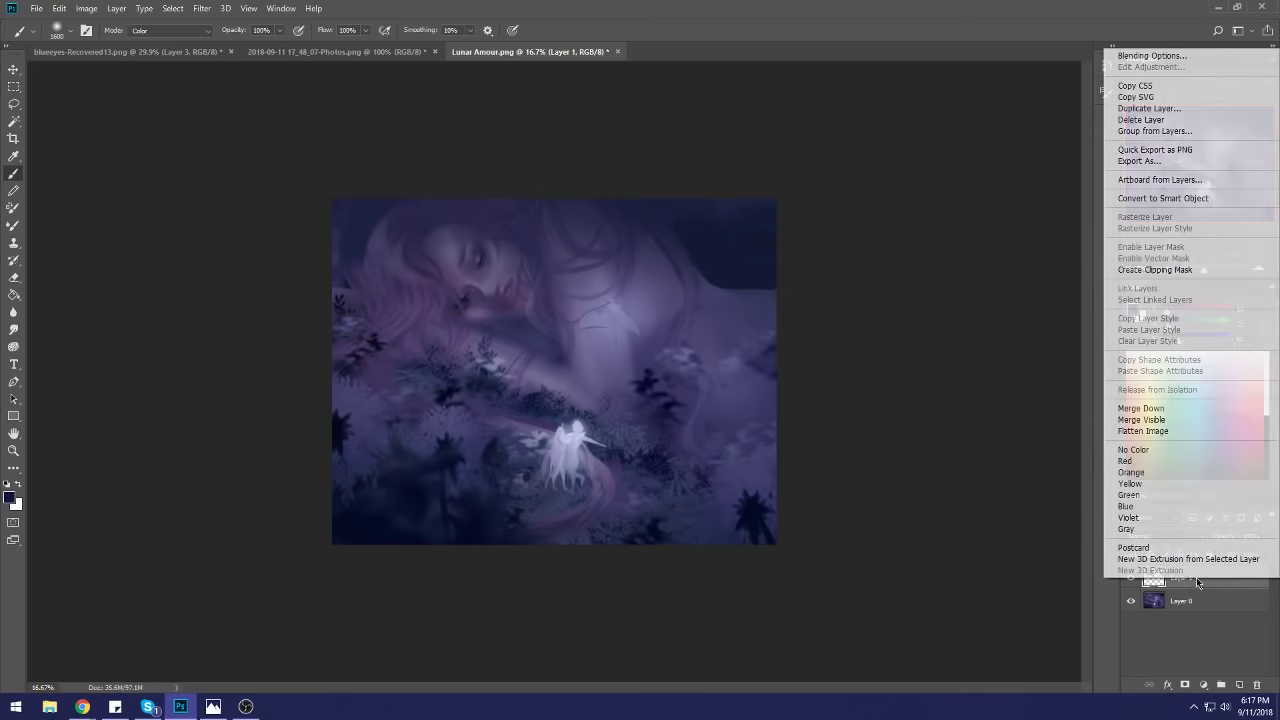
left_click(1150, 410)
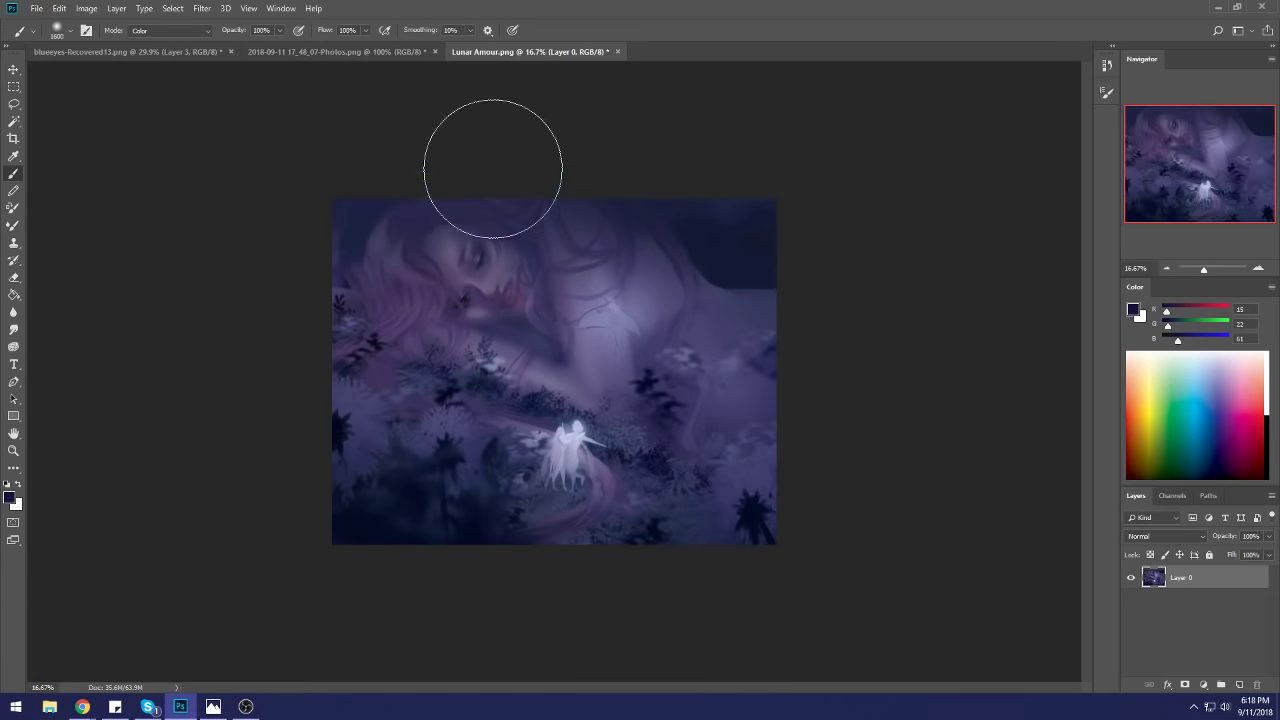
Step: Paint dark navy shading over the shoulder with a smaller Normal-mode brush at 59% opacity
left_click(172, 31)
left_click(180, 42)
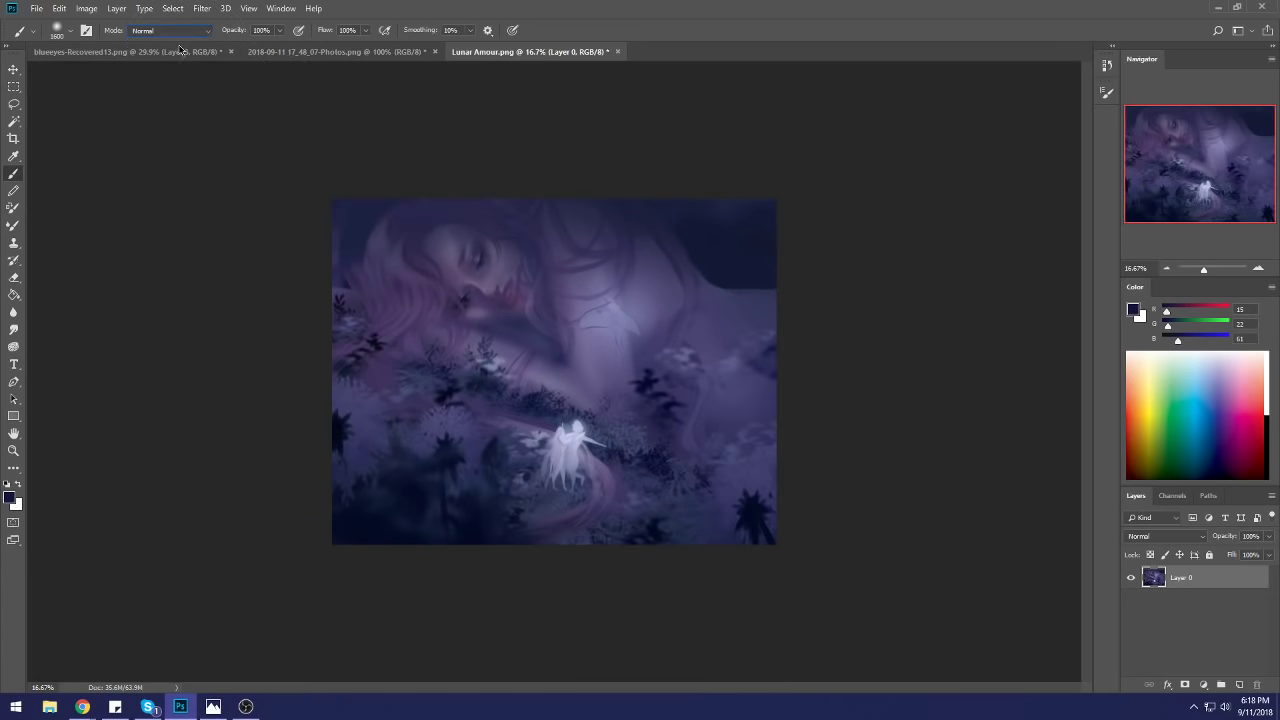
left_click(648, 368, "alt")
key("bracketleft")
key("bracketleft")
key("bracketleft")
key("bracketleft")
key("bracketleft")
key("bracketleft")
left_click_drag(280, 31, 265, 40)
mouse_move(614, 282)
left_mouse_down()
mouse_move(651, 337)
mouse_move(611, 286)
mouse_move(648, 305)
mouse_move(646, 291)
mouse_move(614, 277)
mouse_move(640, 322)
mouse_move(617, 303)
mouse_move(634, 303)
mouse_move(630, 337)
mouse_move(646, 313)
mouse_move(655, 362)
mouse_move(708, 350)
left_mouse_up()
Step: Sample purples and dark blues from the foliage, and undo a trial pale glow around the fairy
left_click(629, 302, "alt")
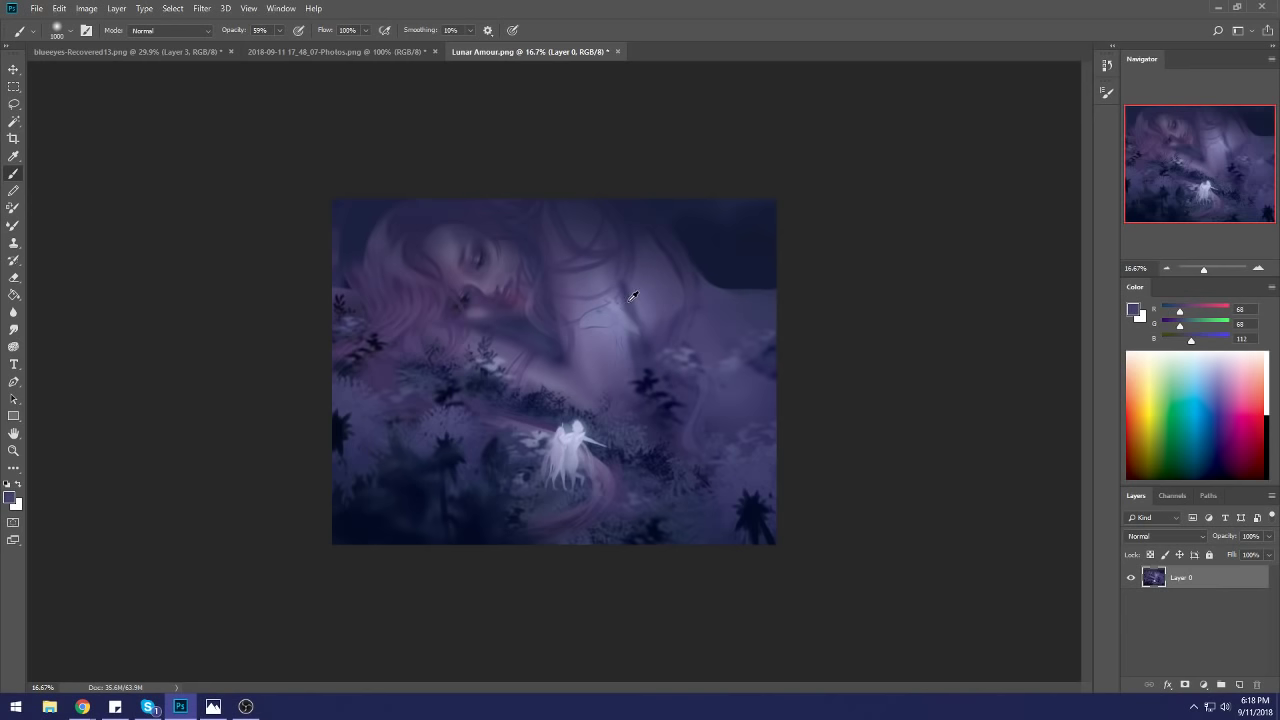
left_click(649, 347, "alt")
left_click(645, 380, "alt")
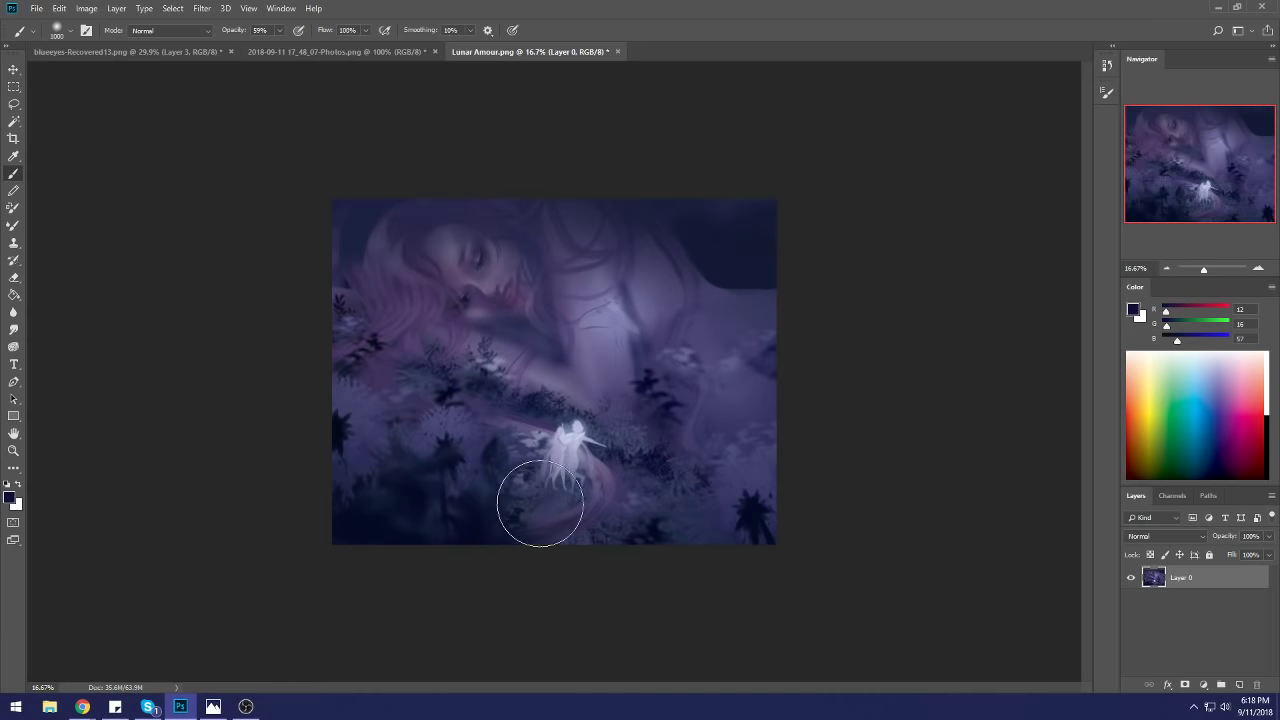
left_click(452, 440, "alt")
left_click_drag(452, 440, 457, 437)
left_click(565, 442, "alt")
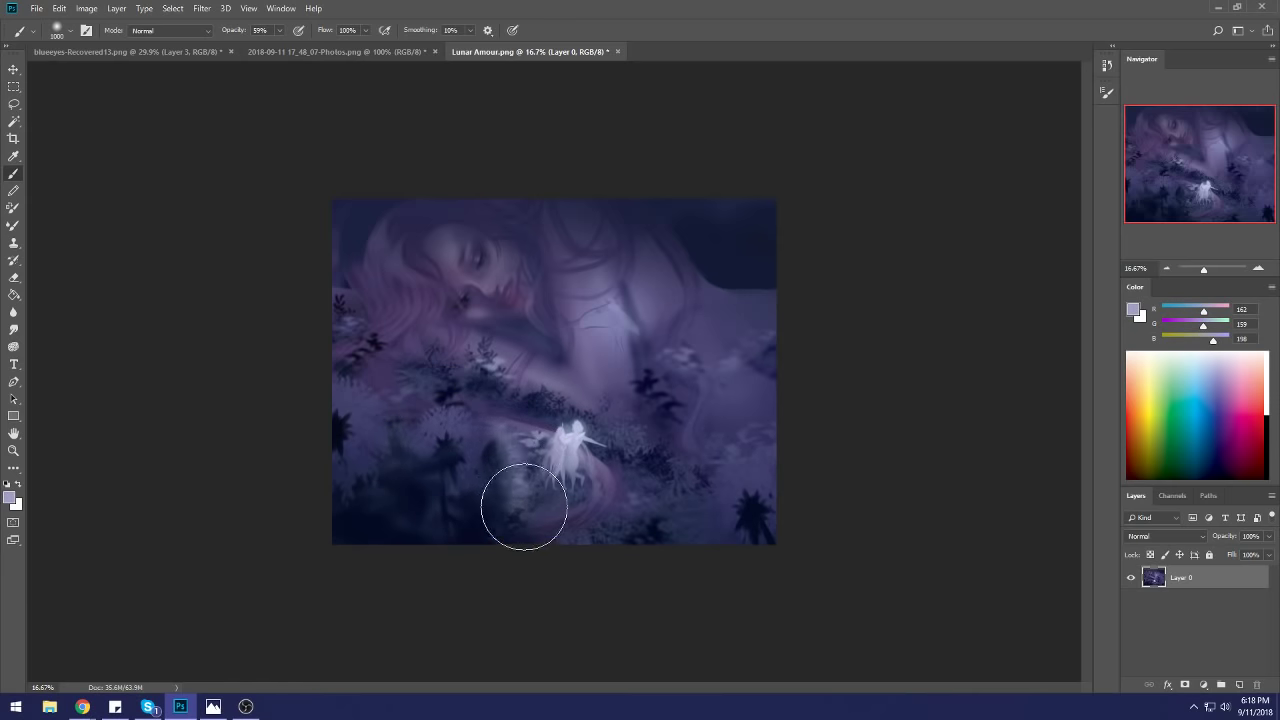
mouse_move(505, 430)
left_mouse_down()
mouse_move(546, 405)
mouse_move(606, 446)
mouse_move(583, 457)
mouse_move(580, 502)
left_mouse_up()
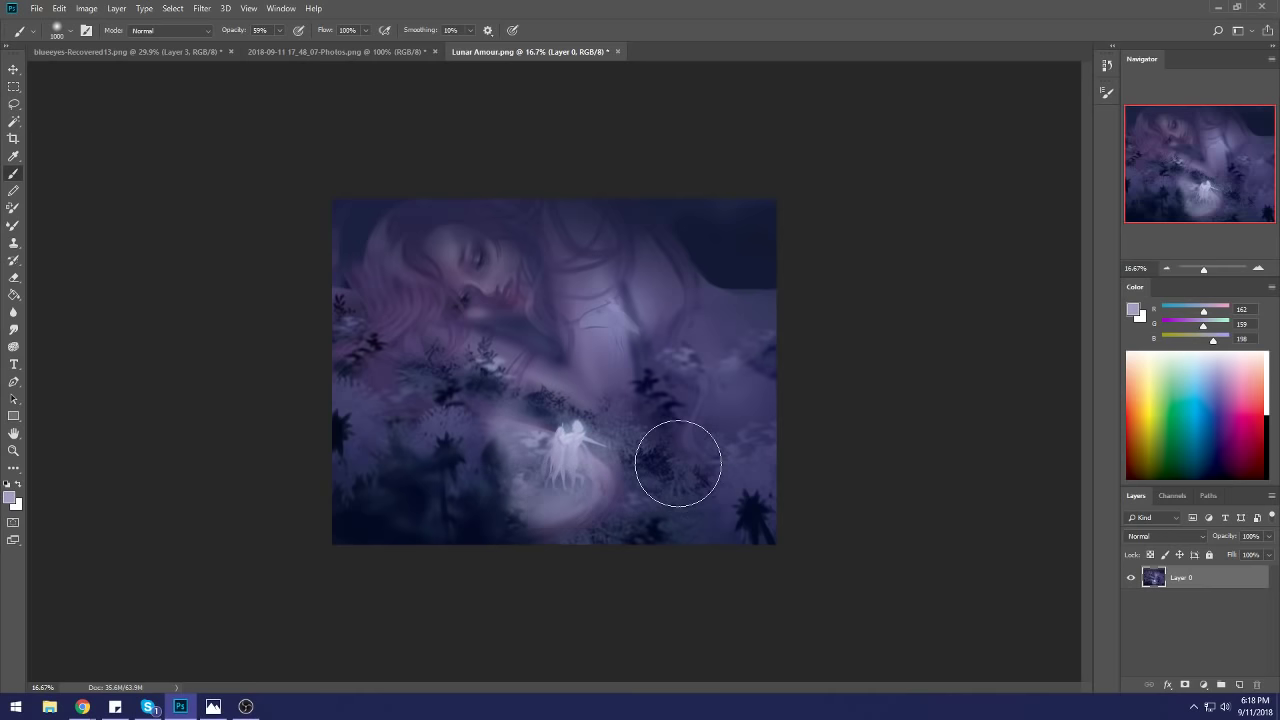
key("ctrl+z")
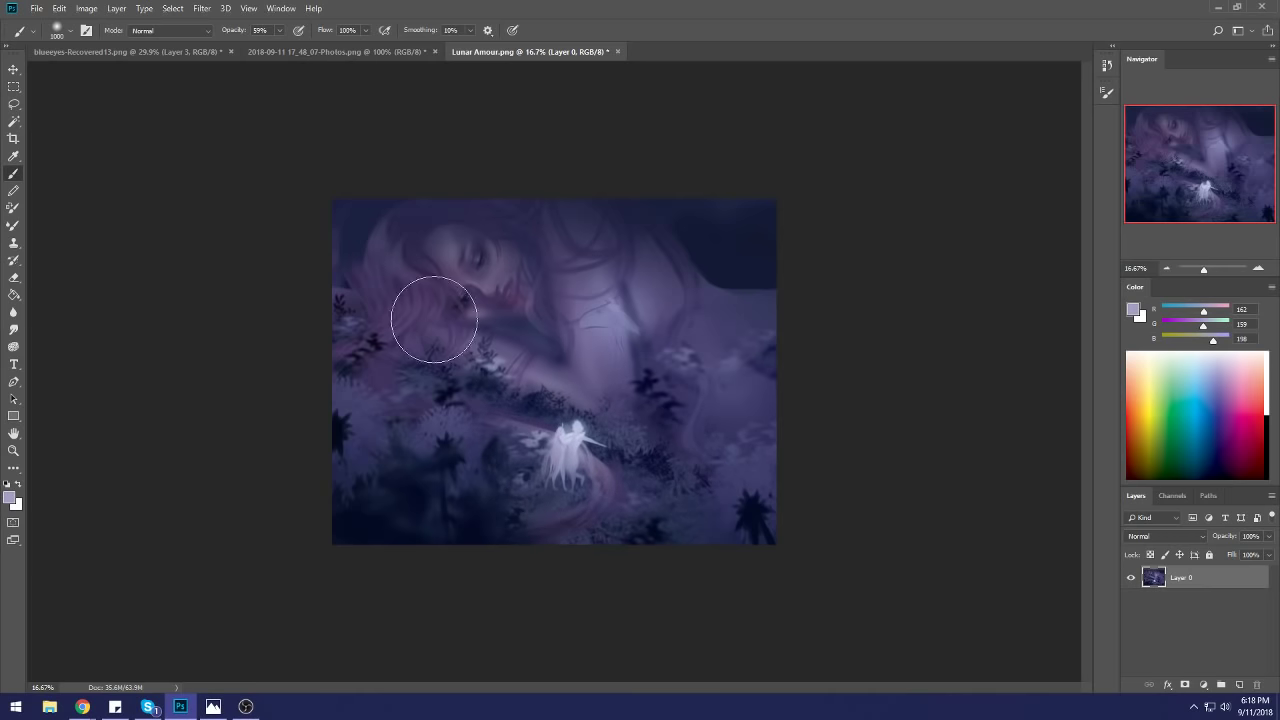
left_click(447, 430, "alt")
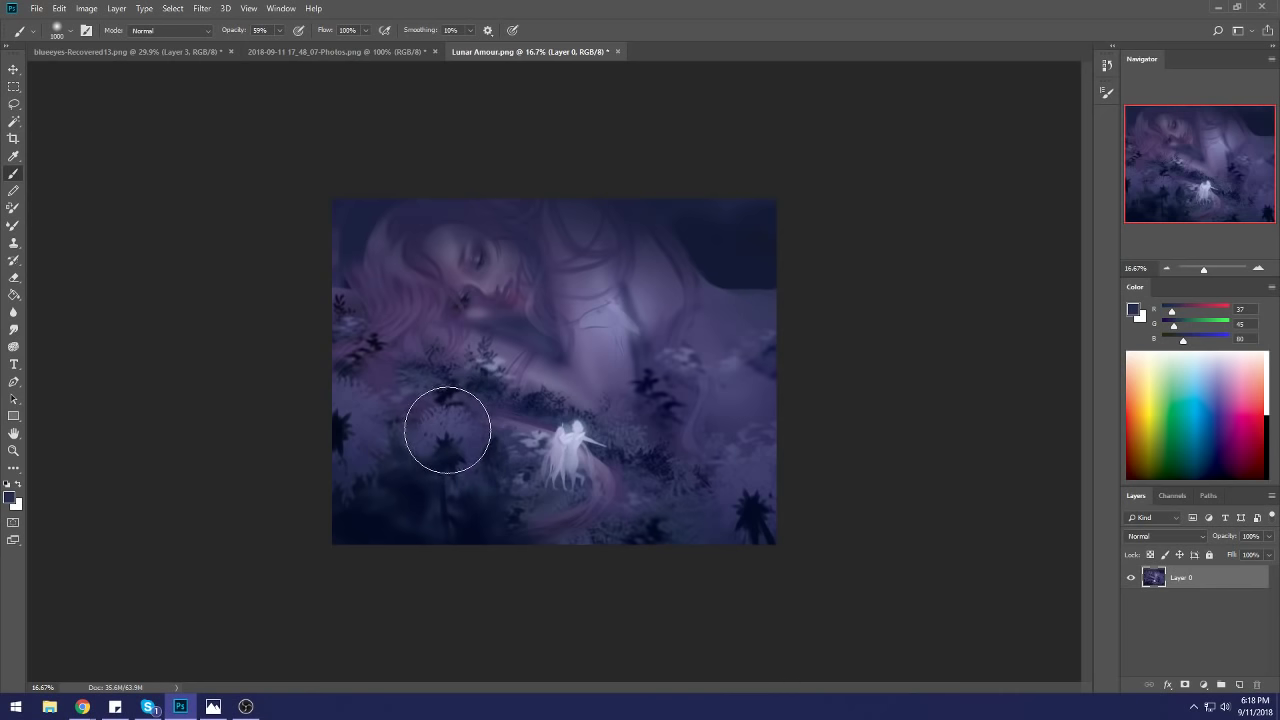
Step: Lasso plant silhouette shapes along the lower-left edge beside the fairy
key("l")
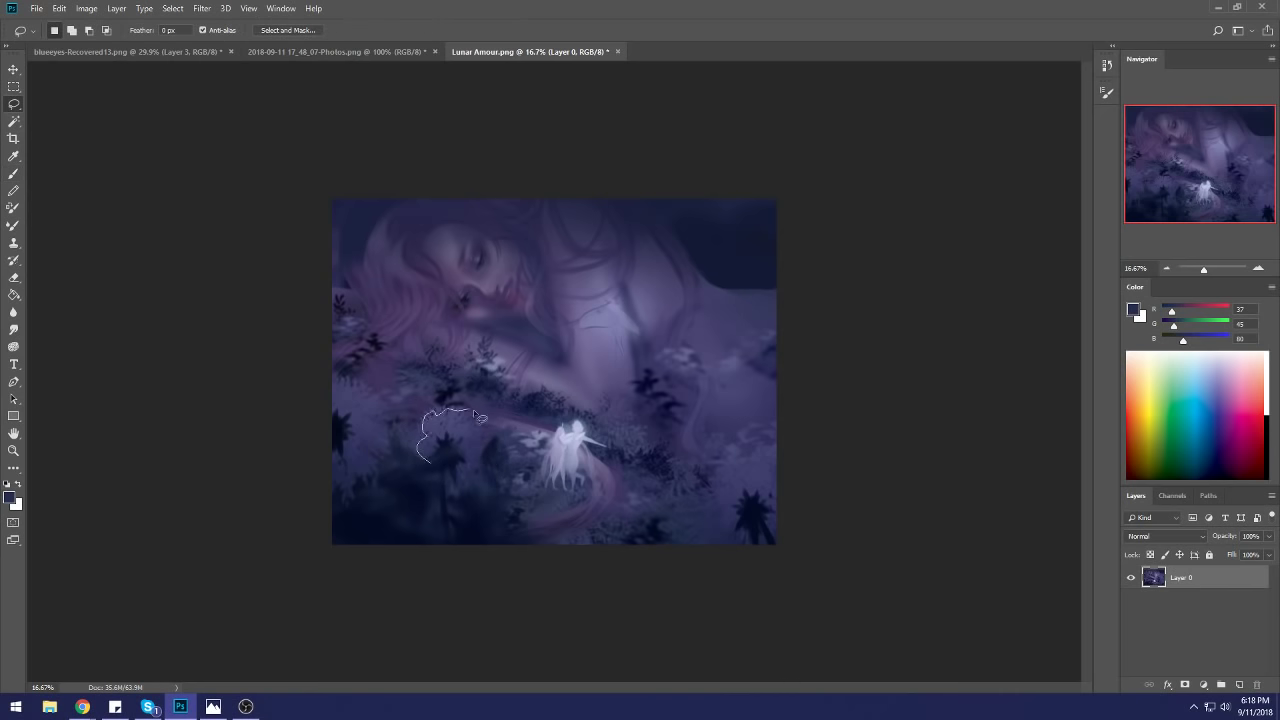
left_click_drag(447, 474, 445, 466)
mouse_move(348, 456)
left_mouse_down()
mouse_move(333, 467)
mouse_move(392, 472)
mouse_move(334, 384)
left_mouse_up()
mouse_move(443, 462)
left_mouse_down()
mouse_move(455, 537)
mouse_move(445, 462)
left_mouse_up()
left_click_drag(350, 468, 345, 547)
left_click(1239, 684)
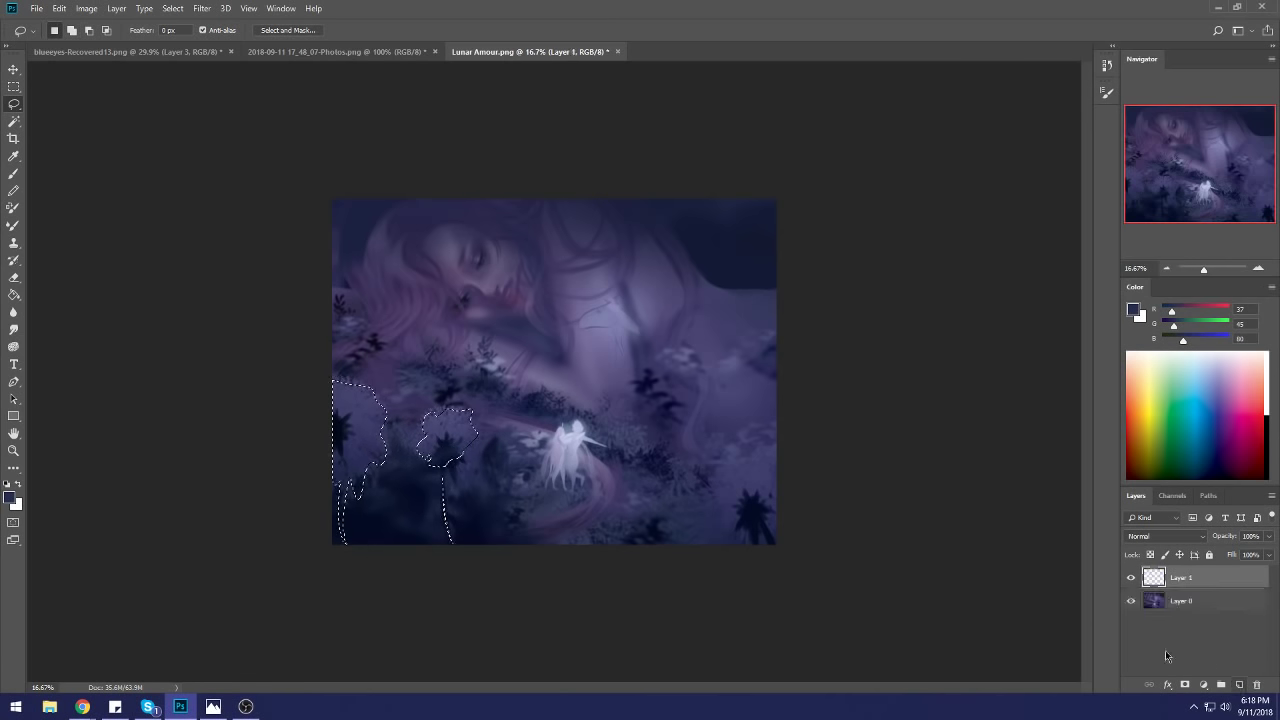
Step: Fill the silhouettes with dark navy on a new layer, then delete it and select all
key("g")
left_click(763, 500, "alt")
key("alt+BackSpace")
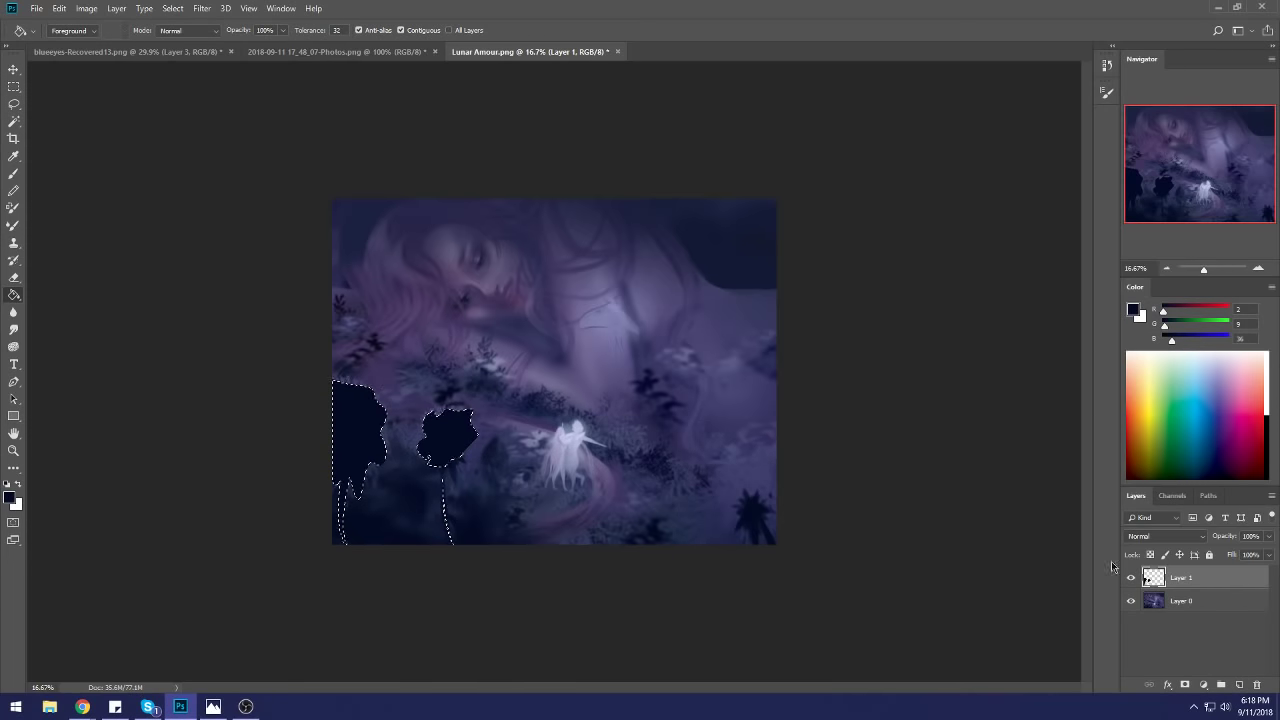
key("m")
left_click(613, 385)
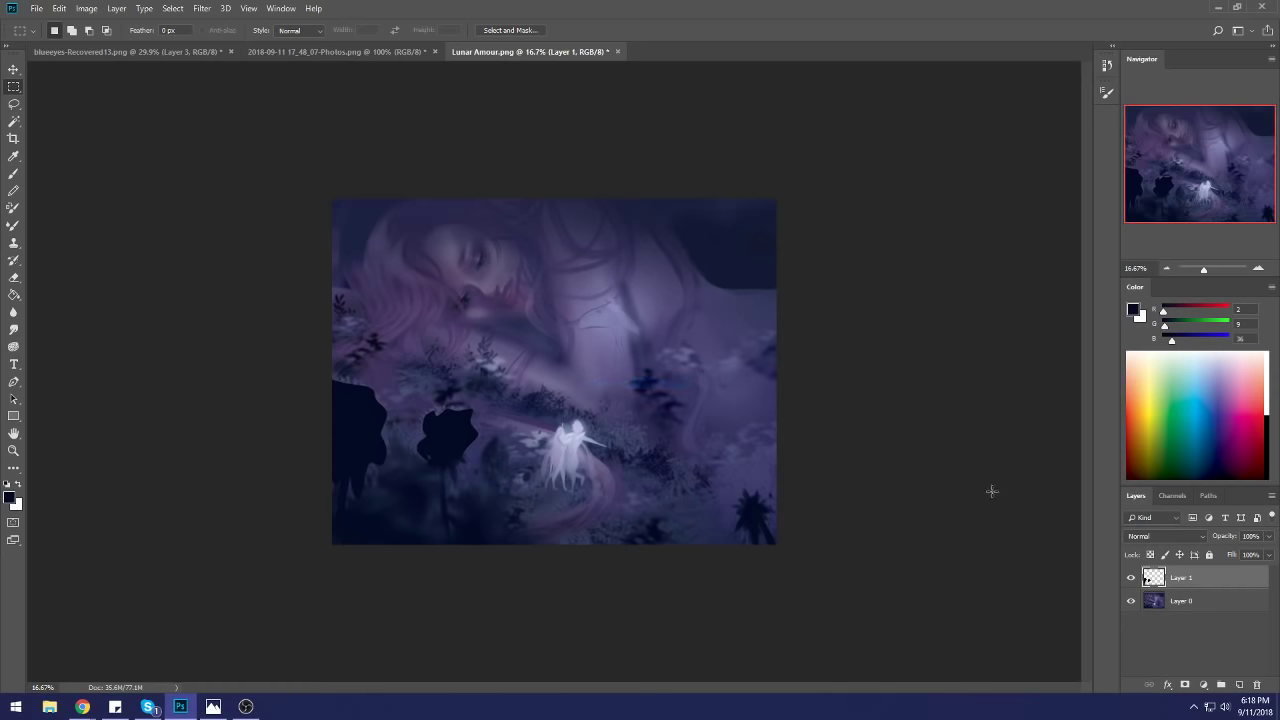
left_click(1256, 687)
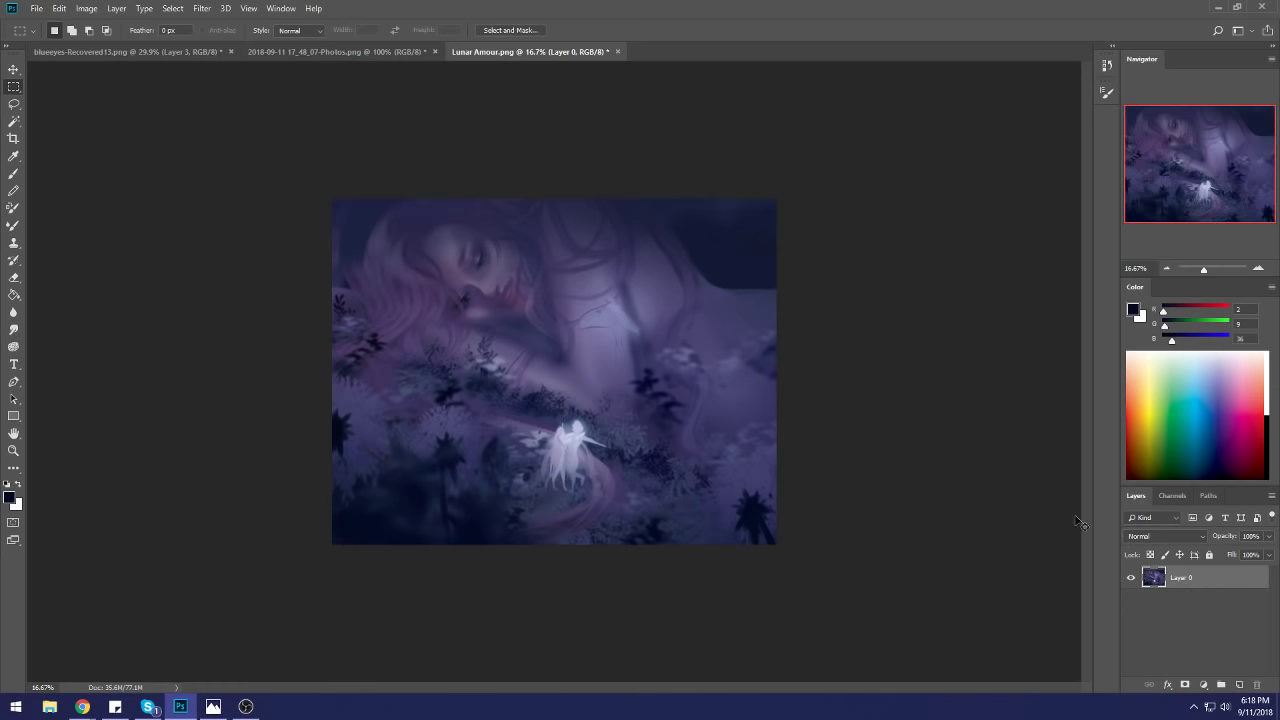
key("ctrl+a")
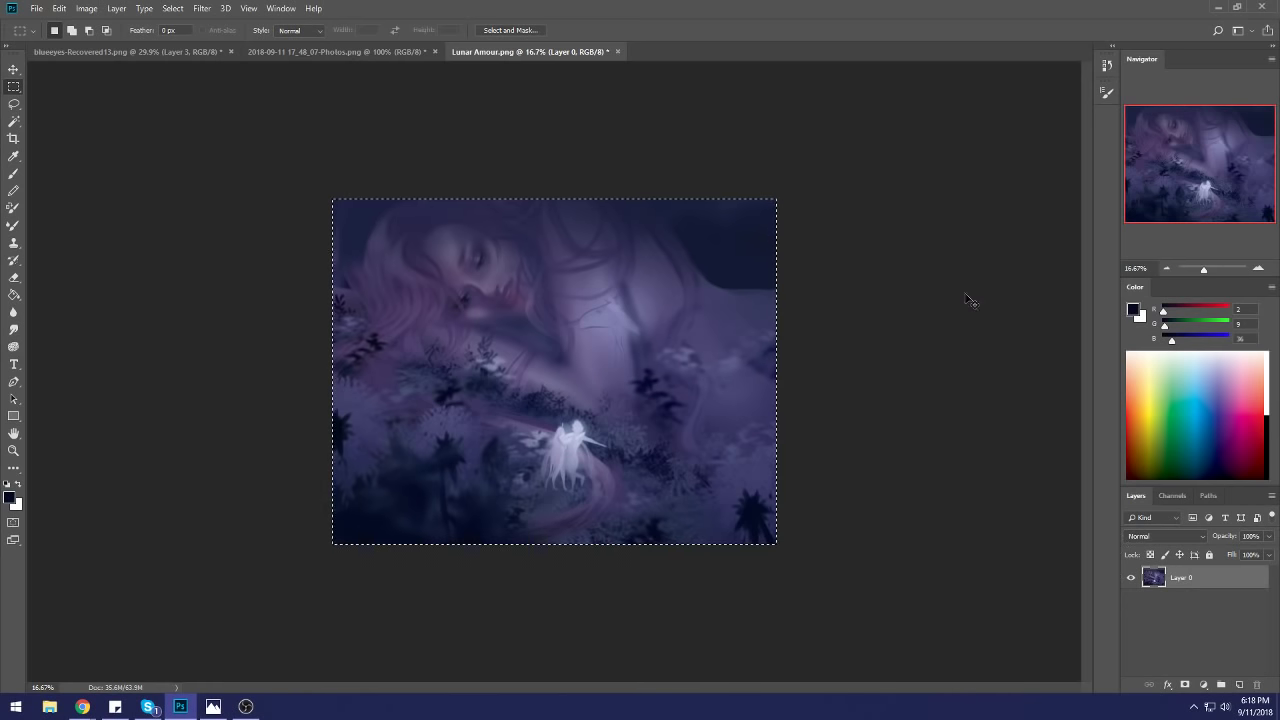
Step: Show the History panel, choose a light blue in the Color Picker, and paint test strokes
left_click(1106, 67)
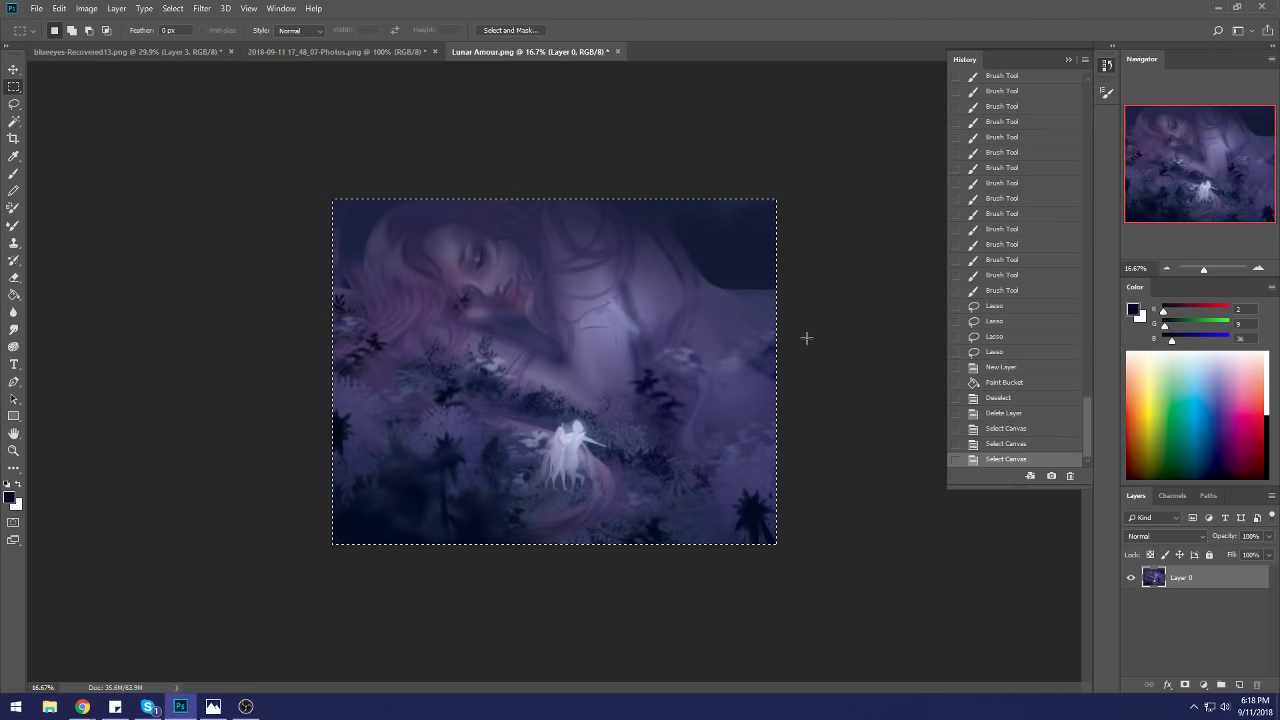
key("b")
left_click(578, 441, "alt")
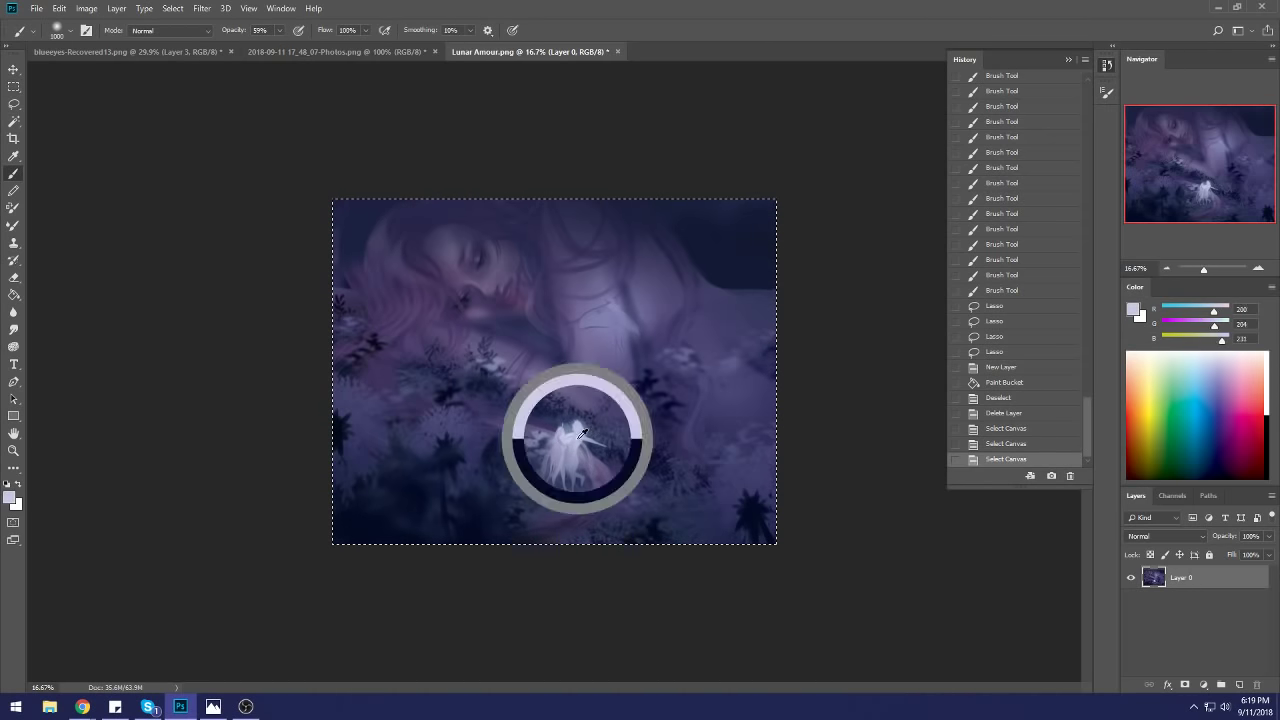
left_click(1132, 309)
left_click(945, 236)
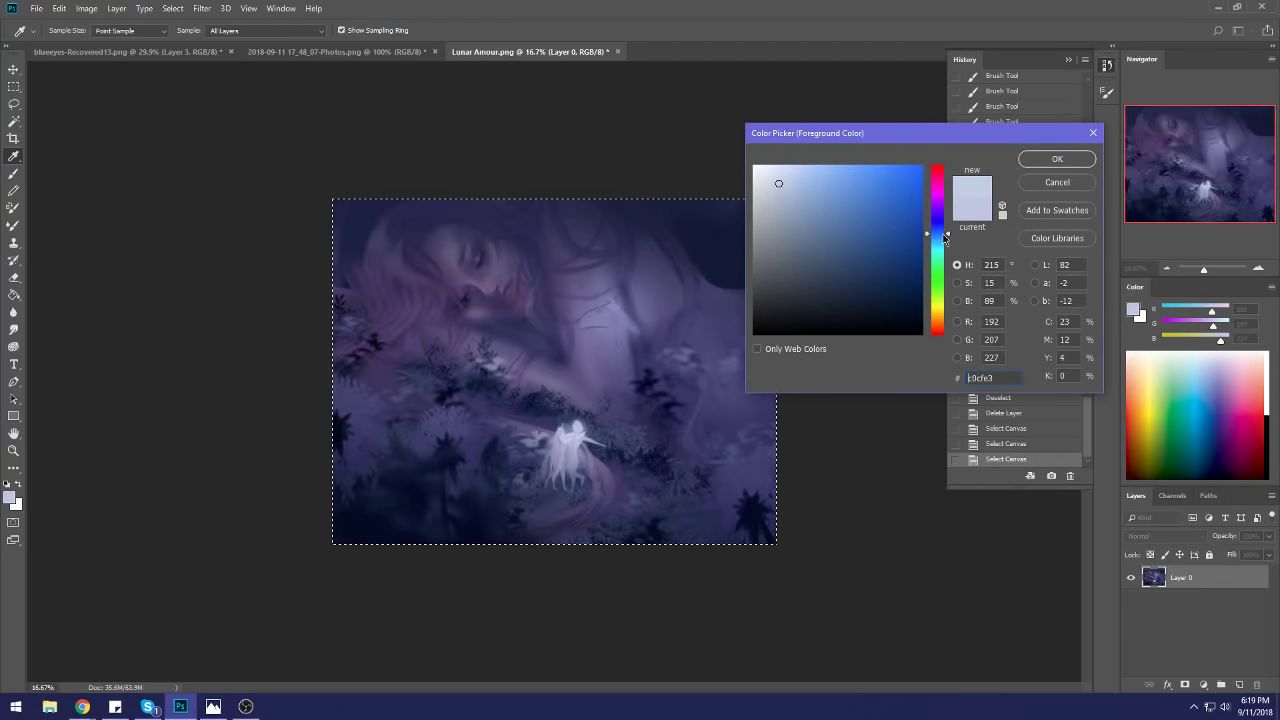
left_click(1059, 162)
left_click(486, 251)
left_click(151, 240)
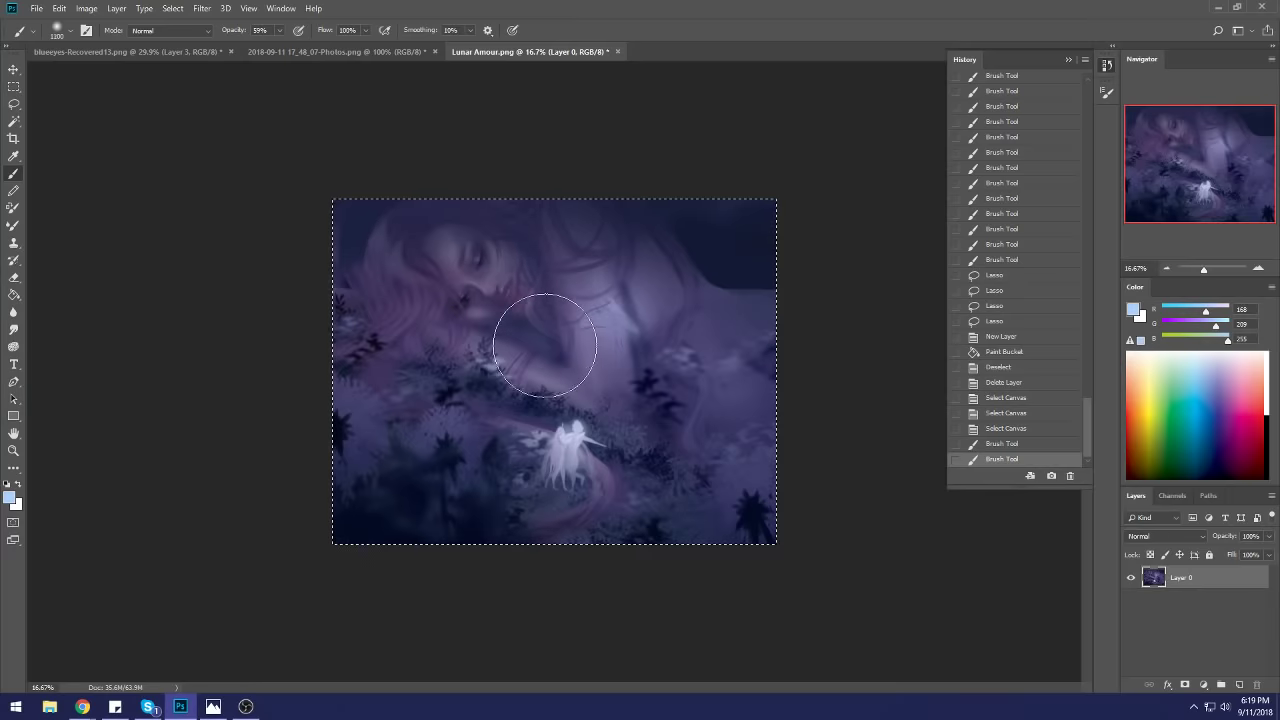
Step: Paint light blue over the arm and foliage with an enlarged Color-mode brush, then select all
key("bracketright")
key("bracketright")
left_click(170, 30)
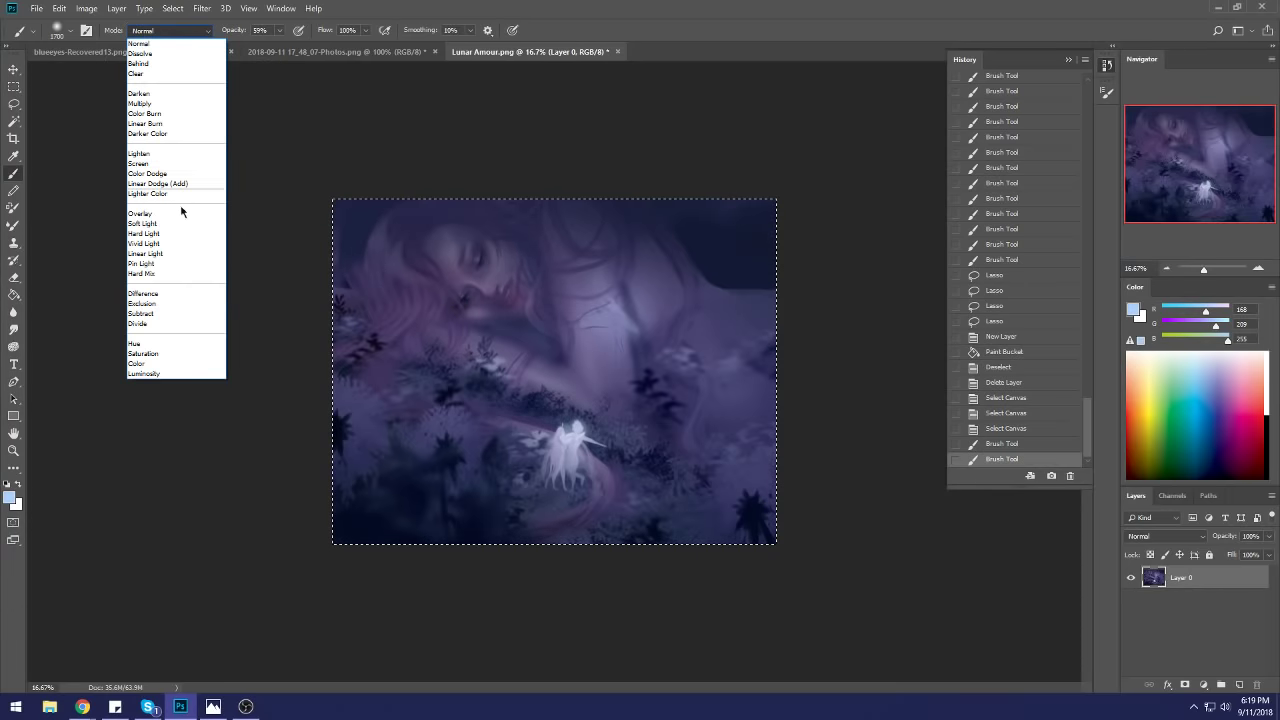
left_click(160, 367)
left_click(386, 294)
left_click_drag(566, 441, 708, 407)
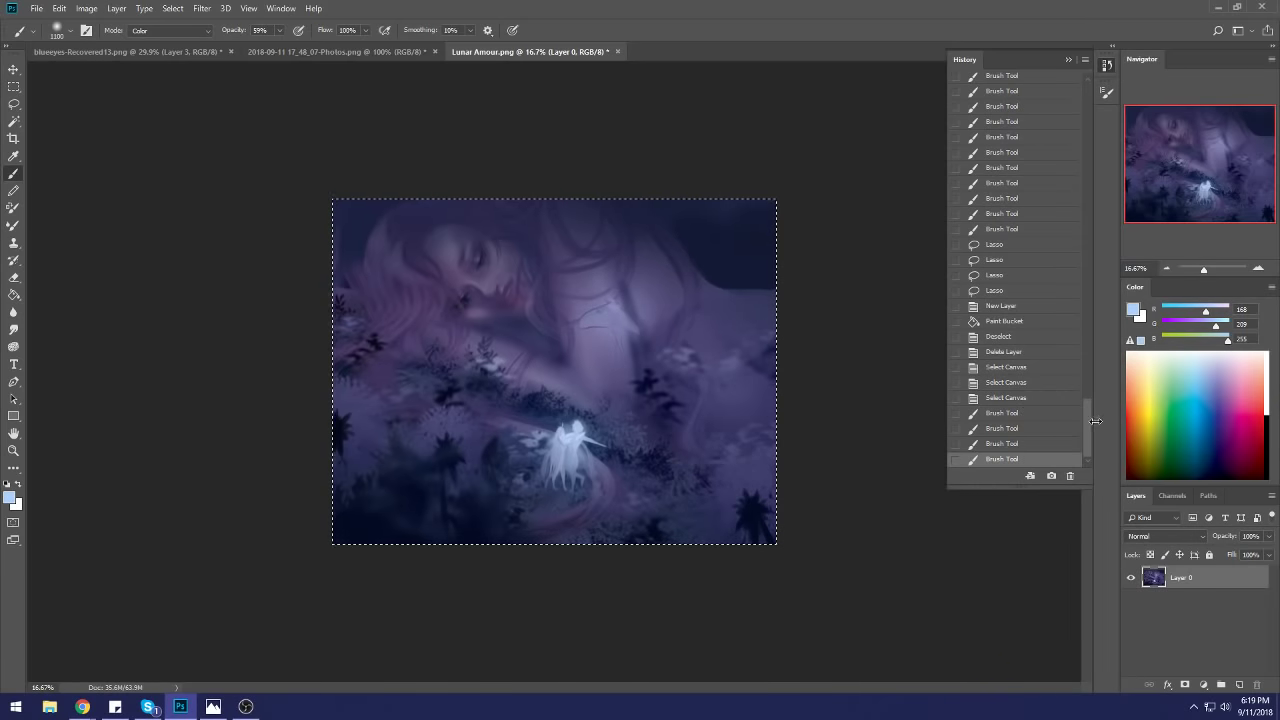
key("ctrl+a")
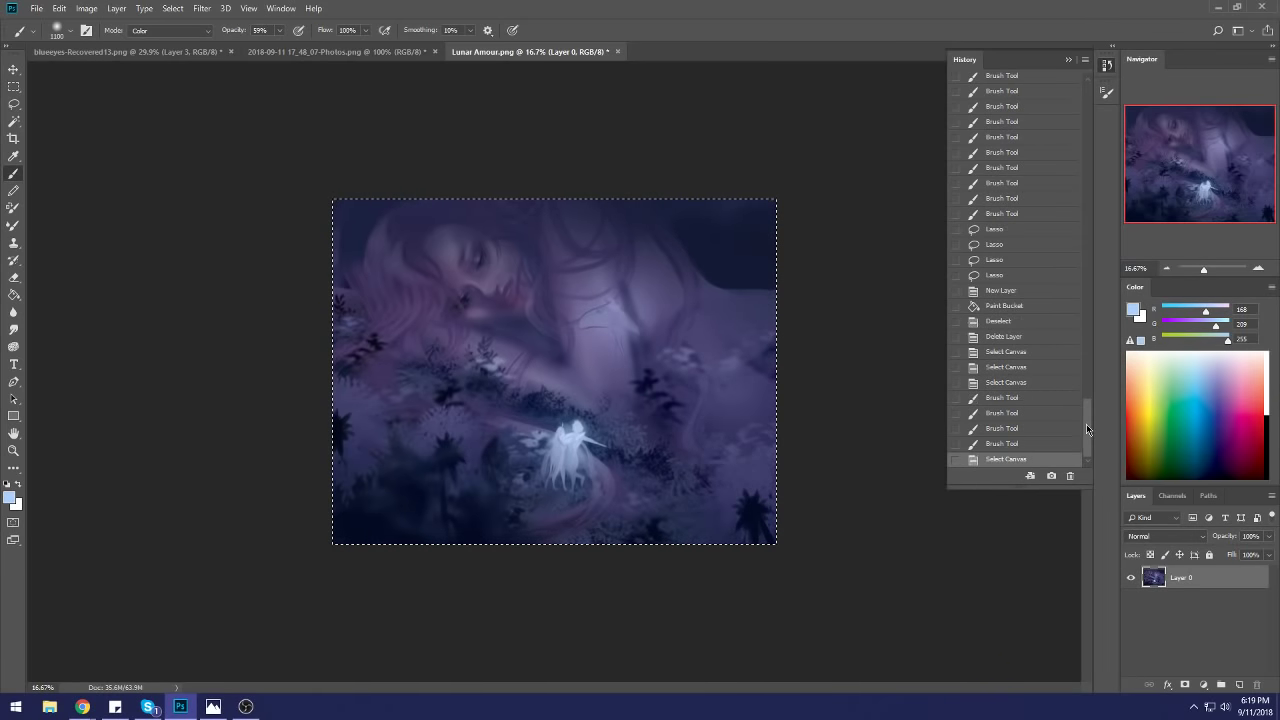
key("ctrl+a")
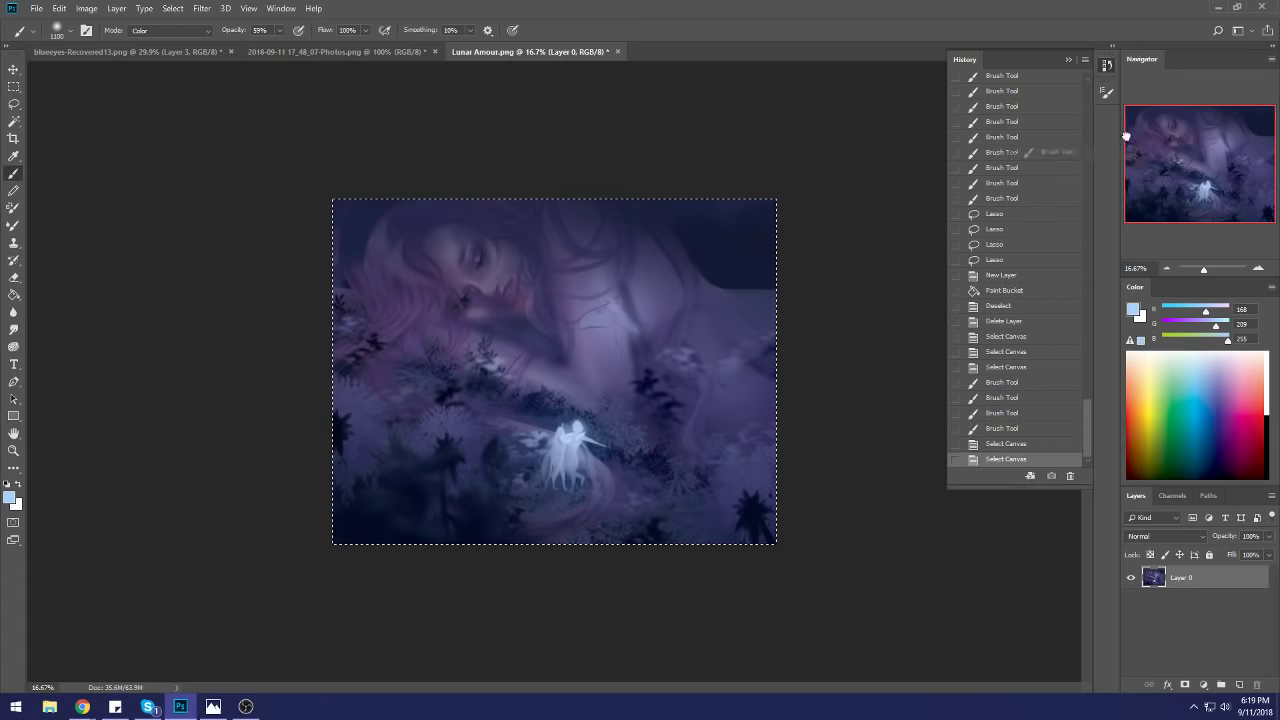
Step: Revert to the original pink snapshot and paste the purple version on top as Layer 1
left_click_drag(1087, 428, 1087, 95)
left_click(1003, 83)
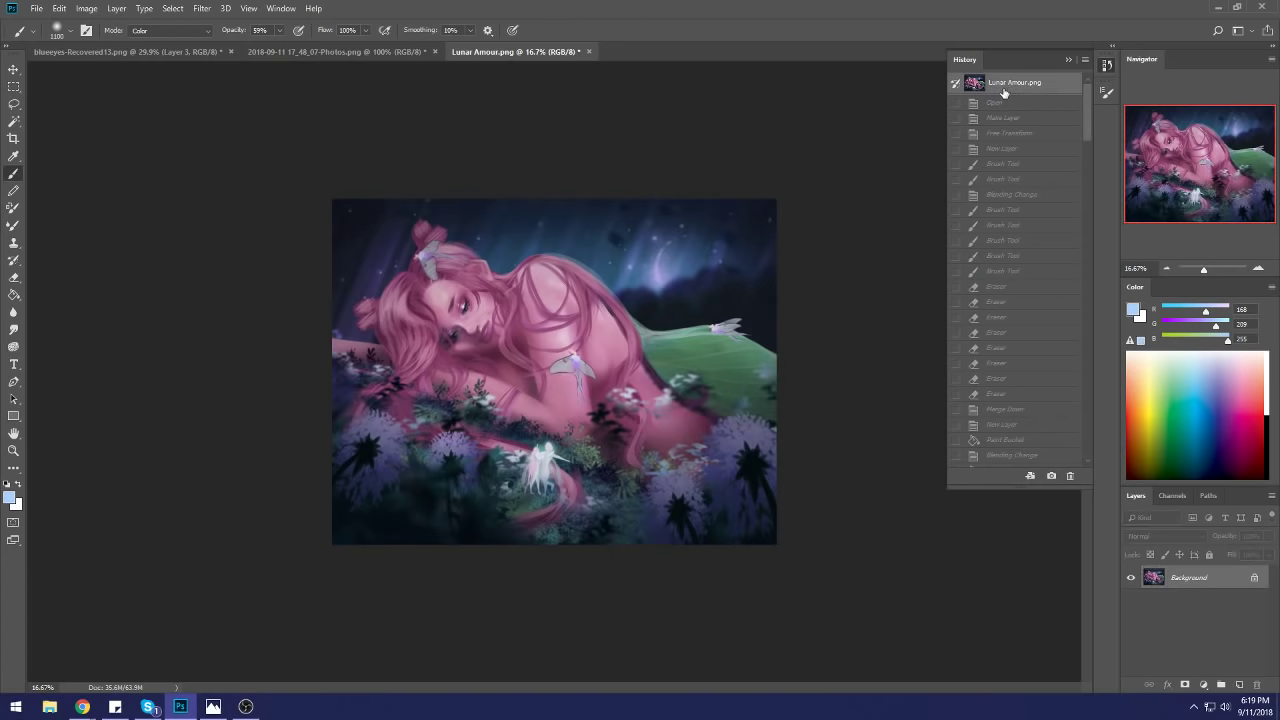
left_click(1067, 61)
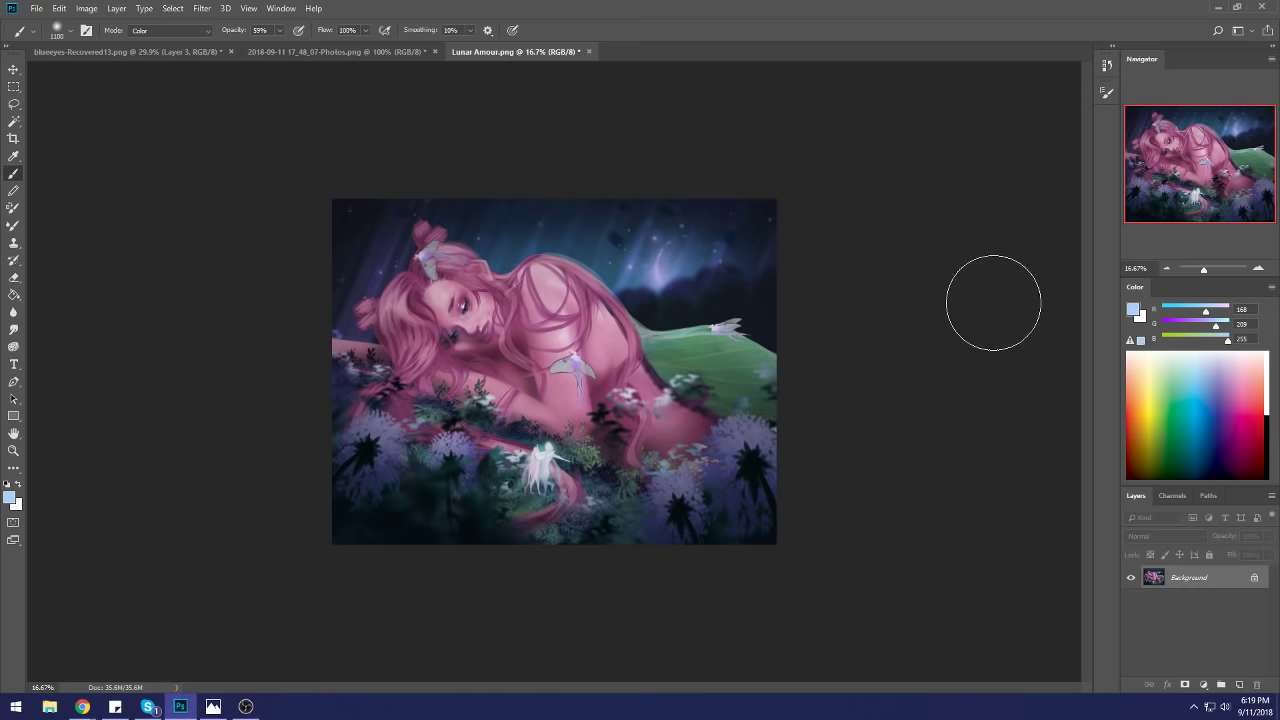
key("ctrl+v")
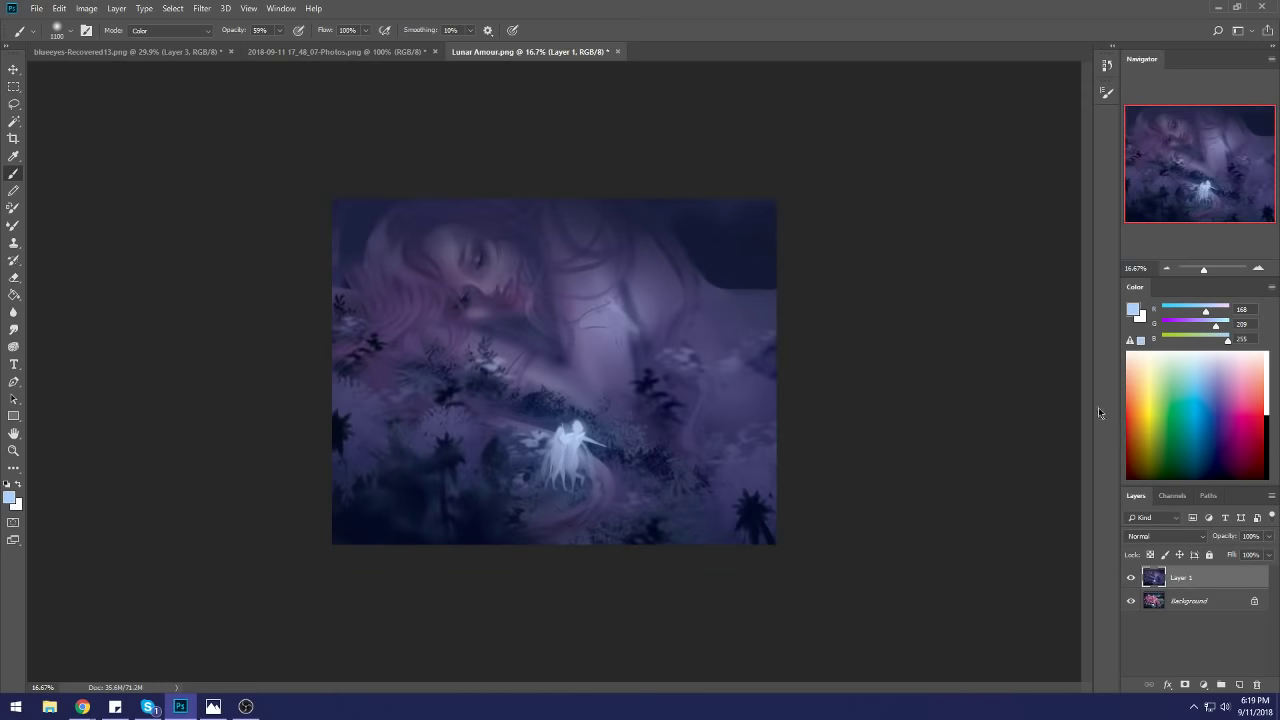
left_click(1131, 580)
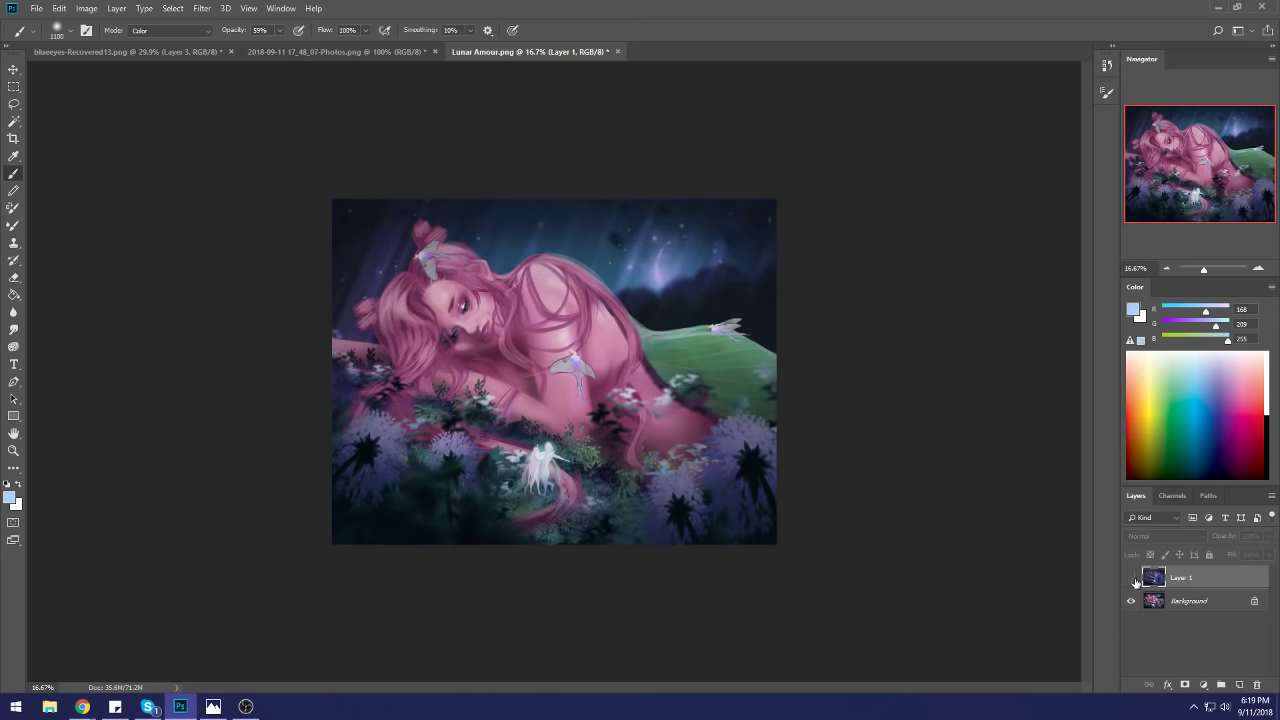
left_click(1131, 578)
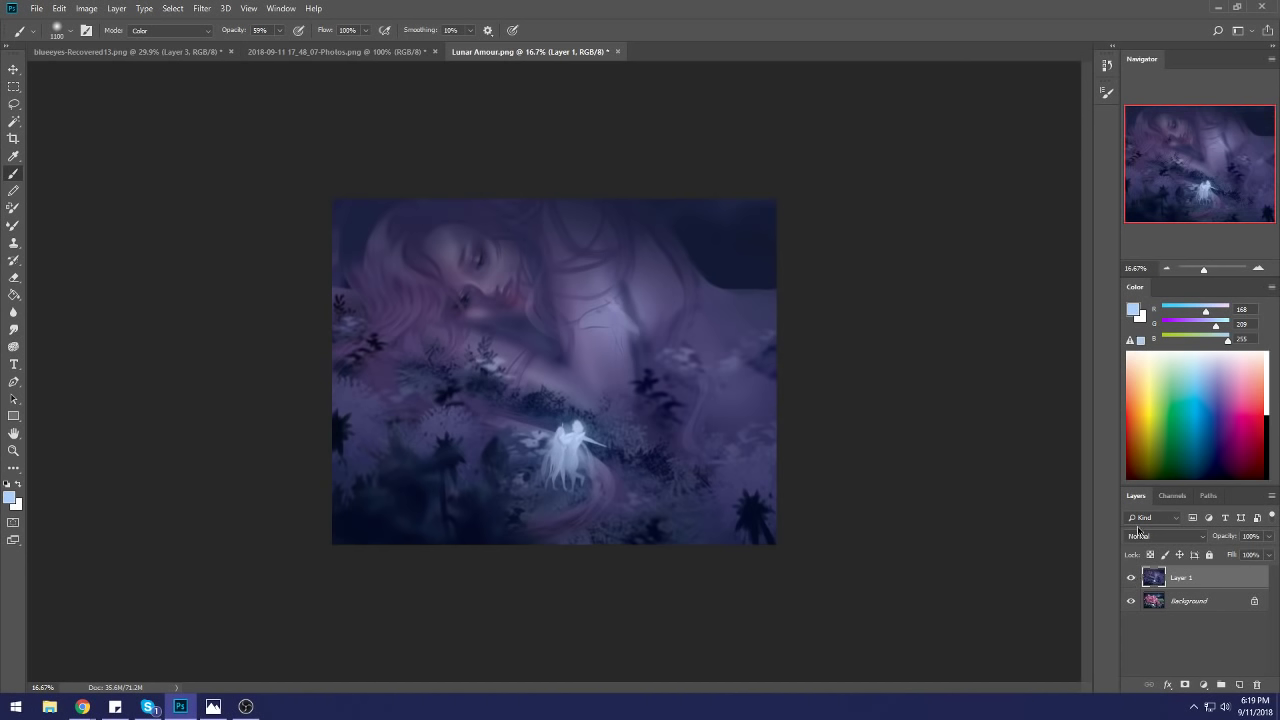
Step: Brush muted purple #6b5781 over the neck, fairy and hair, comparing with Layer 1 hidden
left_click(1131, 311)
left_click(577, 278)
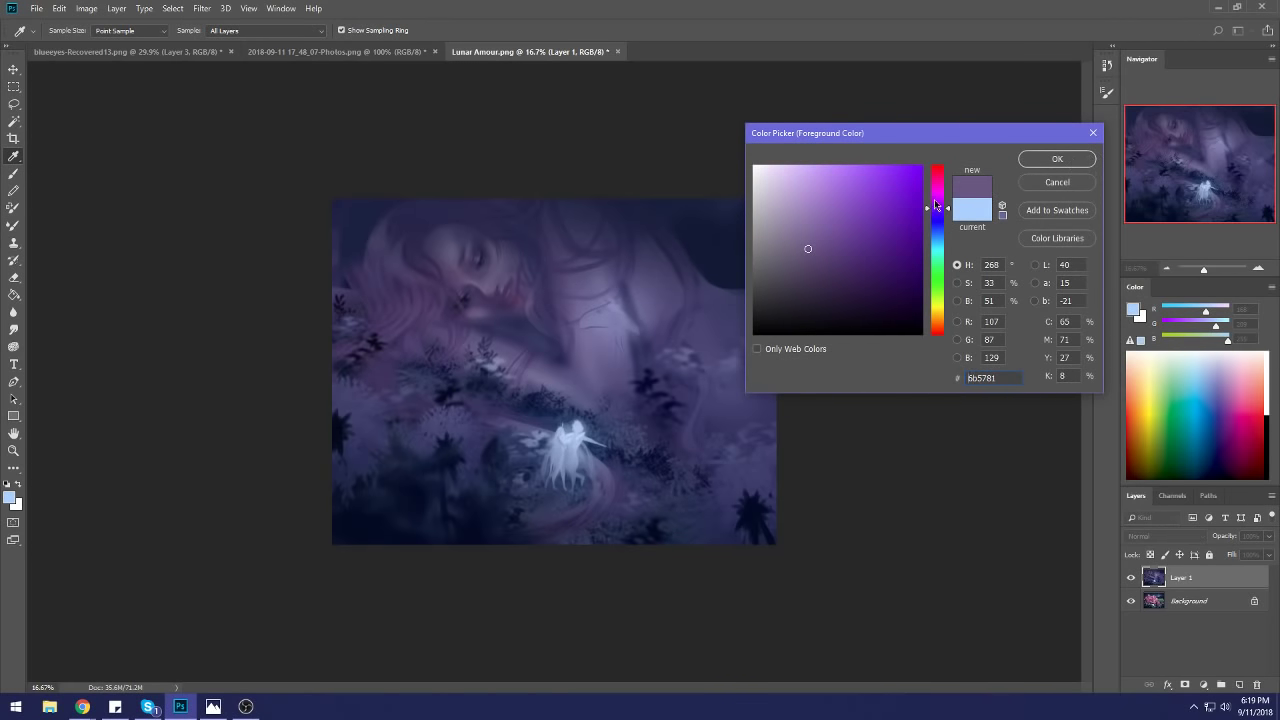
left_click(1050, 162)
left_click(1131, 579)
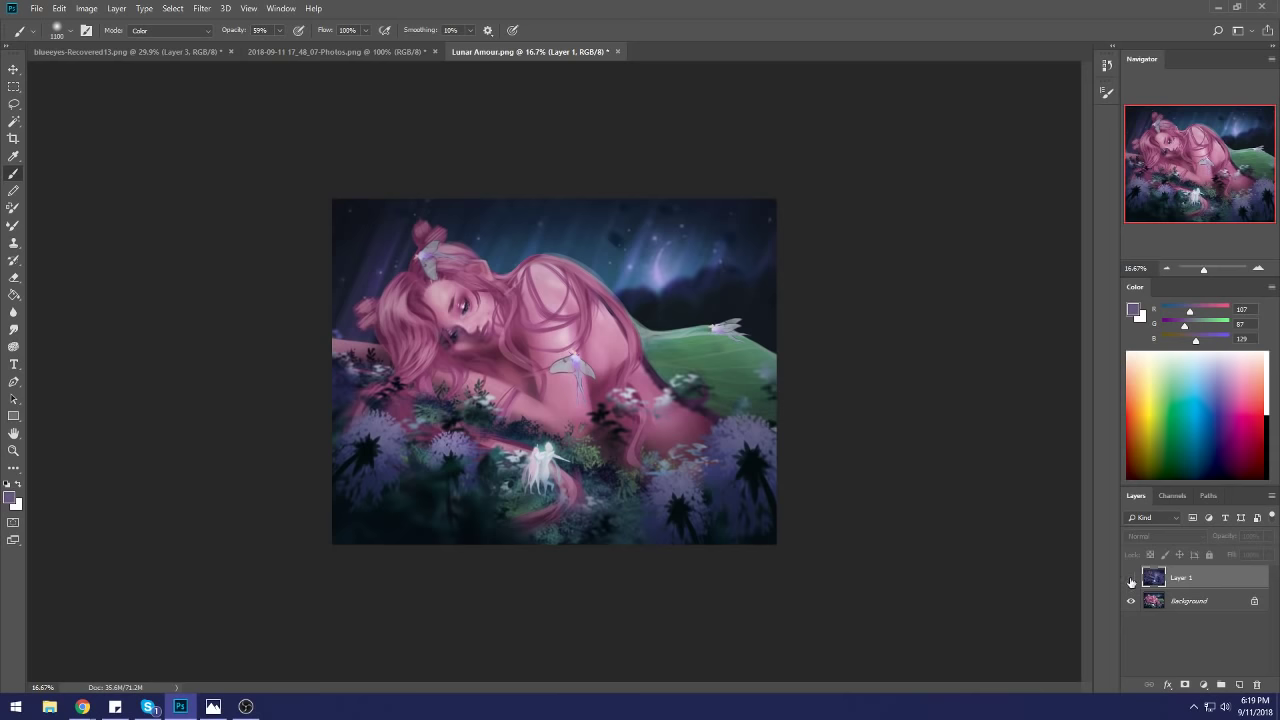
left_click(1131, 578)
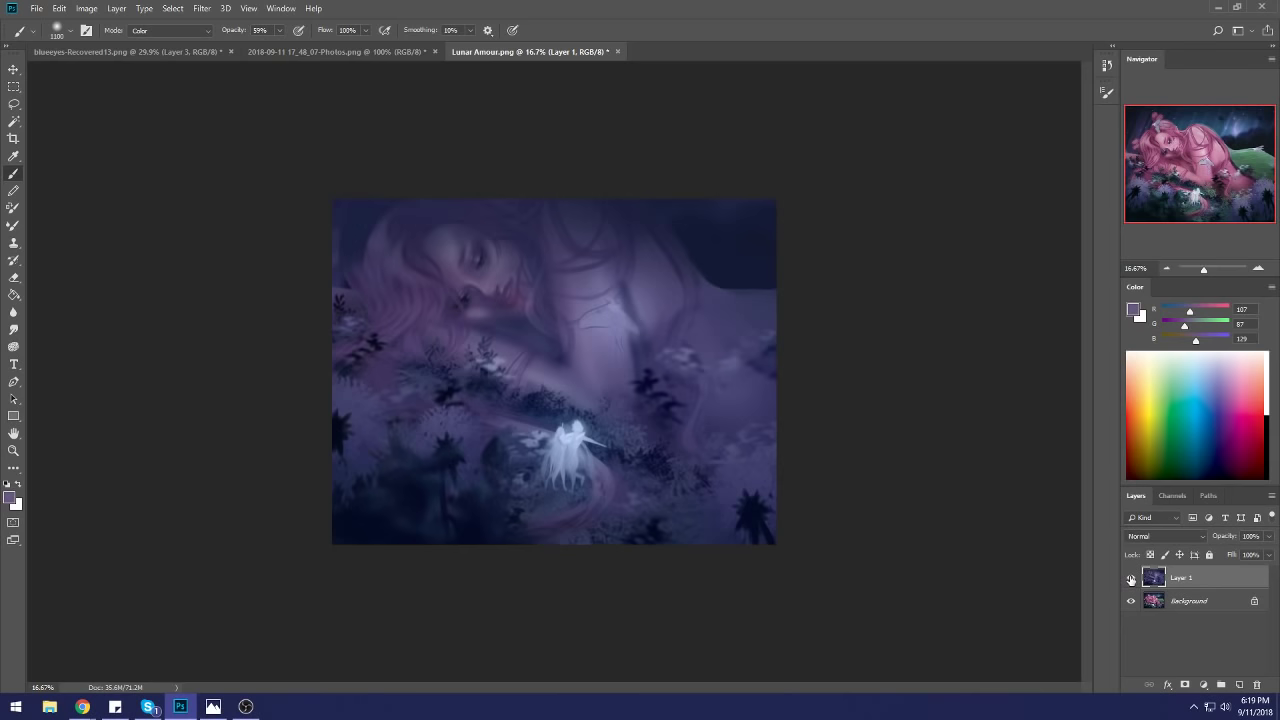
mouse_move(578, 262)
left_mouse_down()
mouse_move(604, 405)
mouse_move(589, 342)
mouse_move(527, 362)
mouse_move(351, 268)
mouse_move(405, 291)
mouse_move(443, 234)
left_mouse_up()
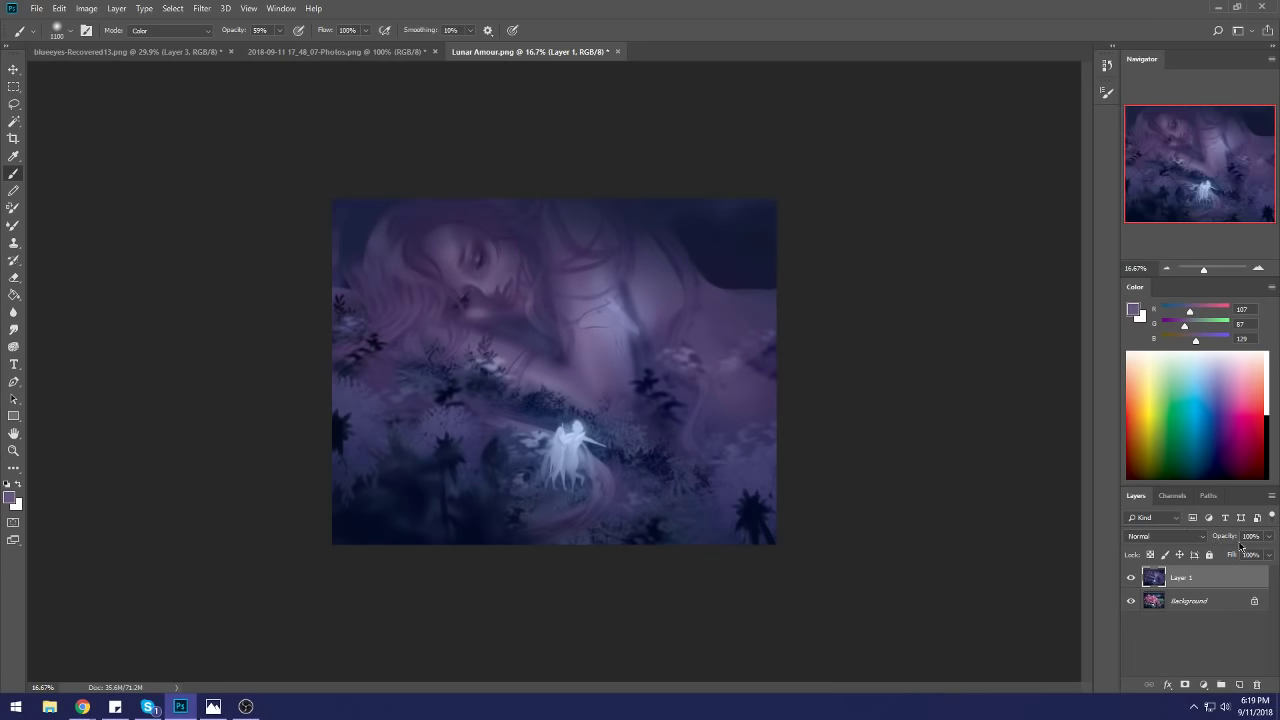
left_click_drag(461, 291, 417, 234)
left_click(1131, 578)
left_click(1131, 578)
left_click(1131, 578)
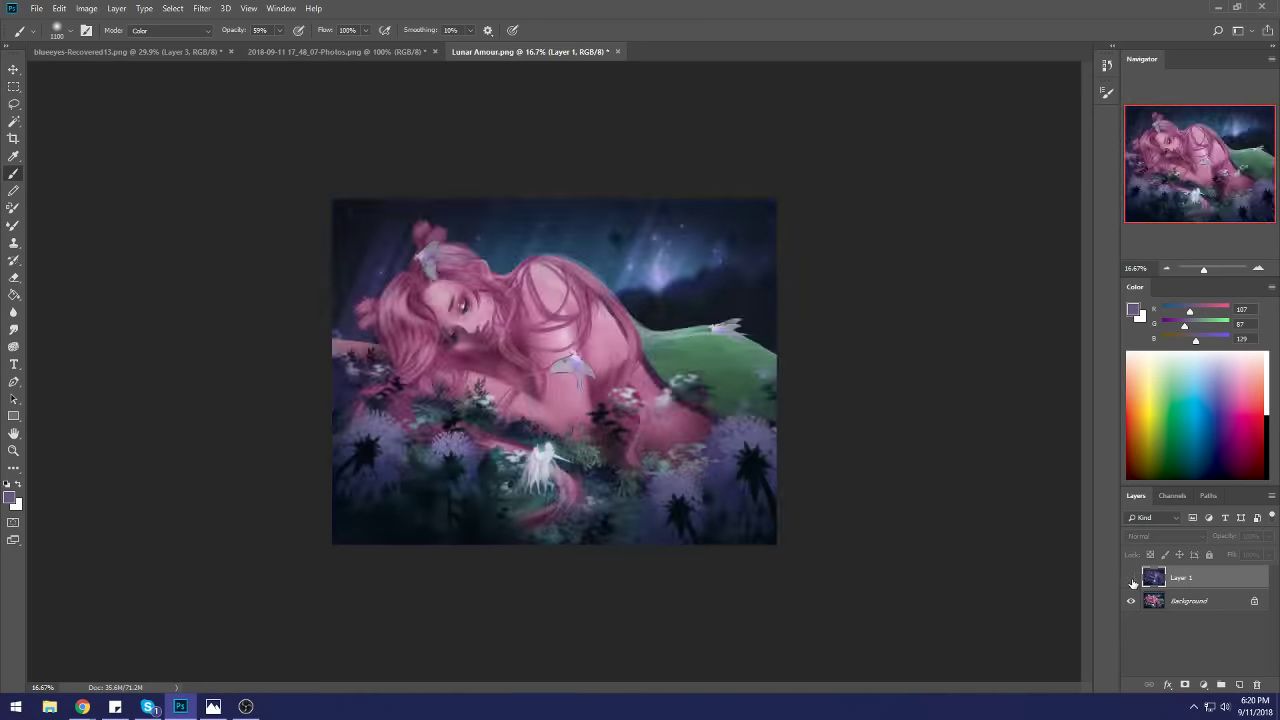
left_click(1131, 578)
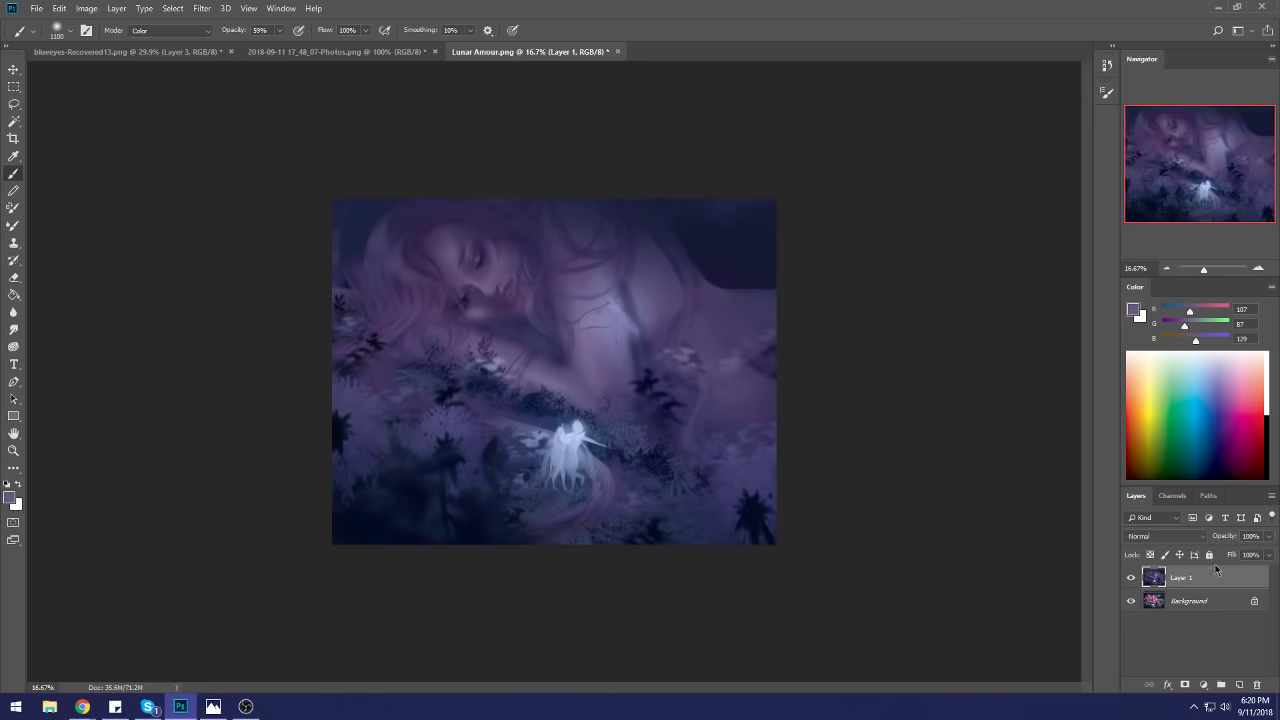
Step: Dab sampled light blue over the fairy with a Soft Light brush, shrinking it to 1300
left_click(574, 432, "alt")
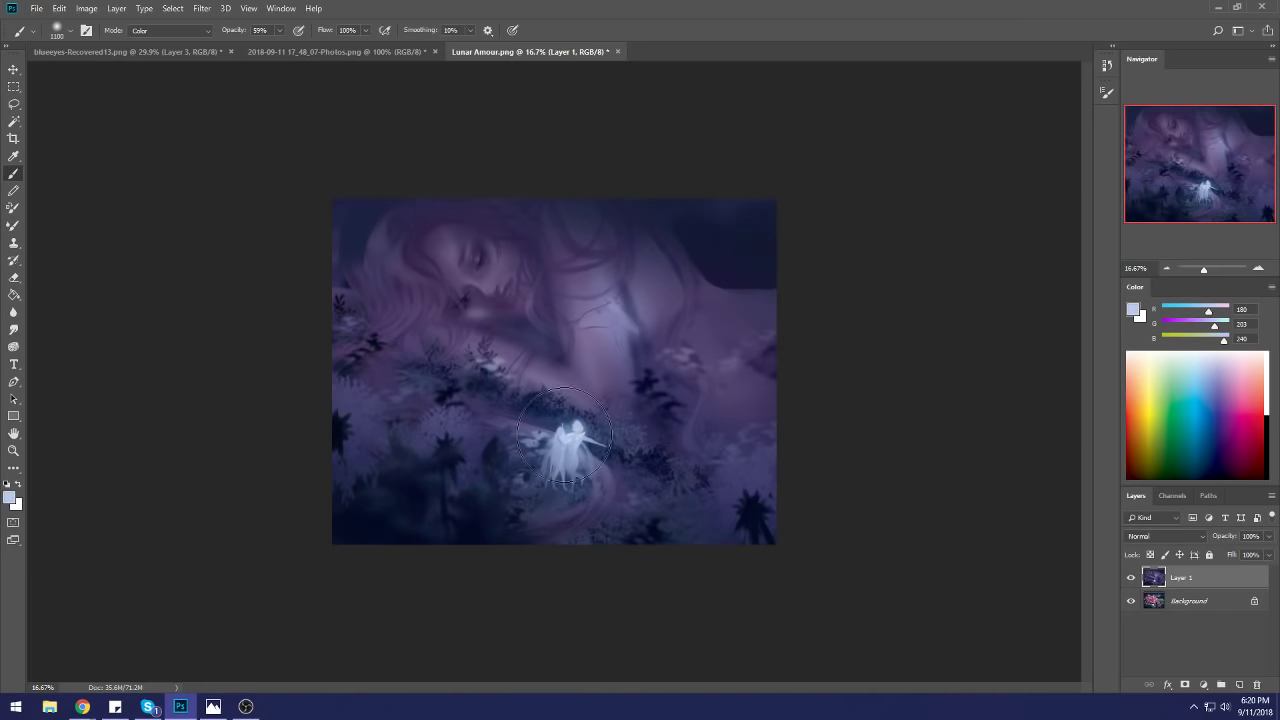
left_click(185, 31)
left_click(169, 223)
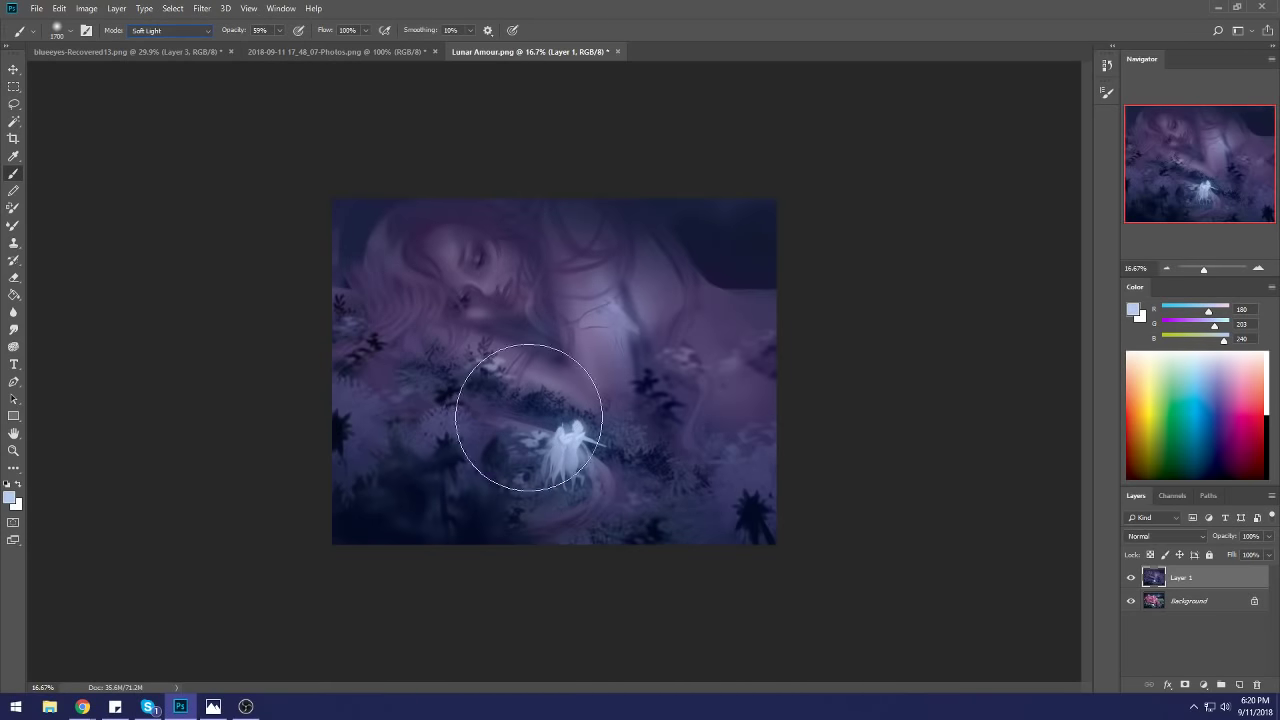
left_click(565, 441)
left_click(574, 434)
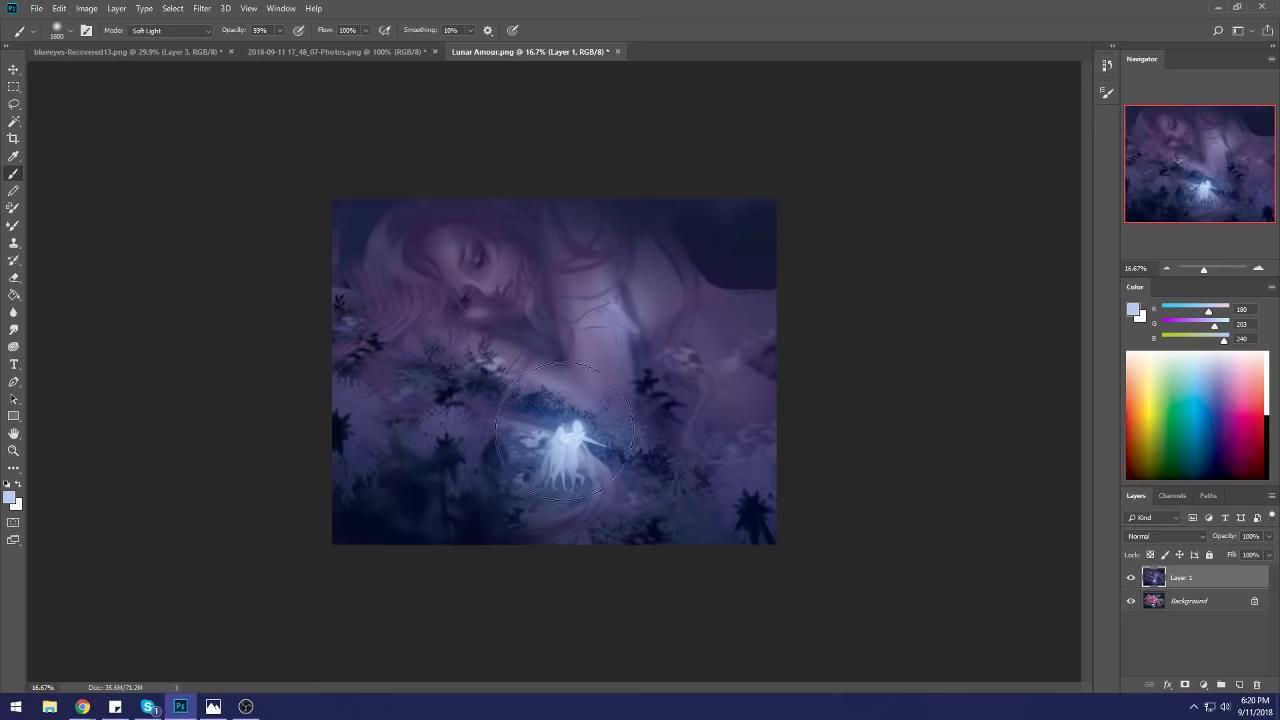
key("bracketleft")
key("bracketleft")
key("bracketleft")
key("bracketleft")
key("bracketleft")
key("bracketleft")
key("bracketleft")
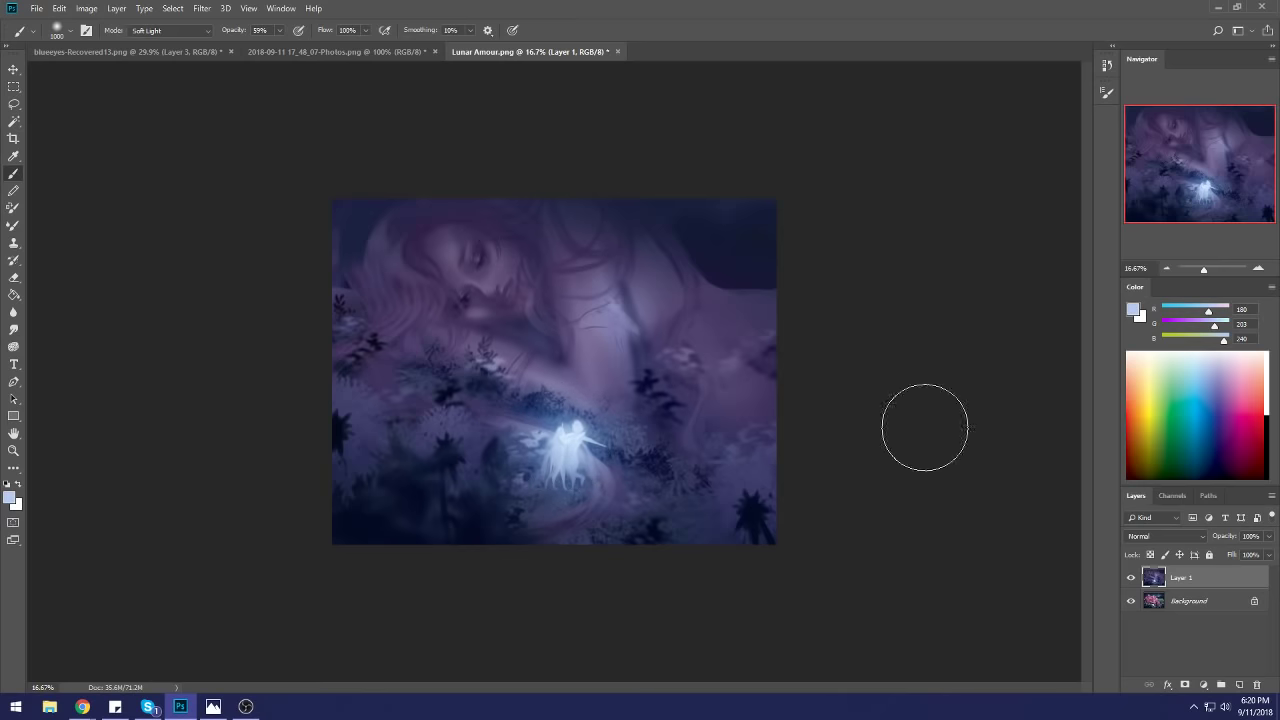
Step: Toggle Layer 1's visibility twice to compare the glow against the original
left_click(1132, 578)
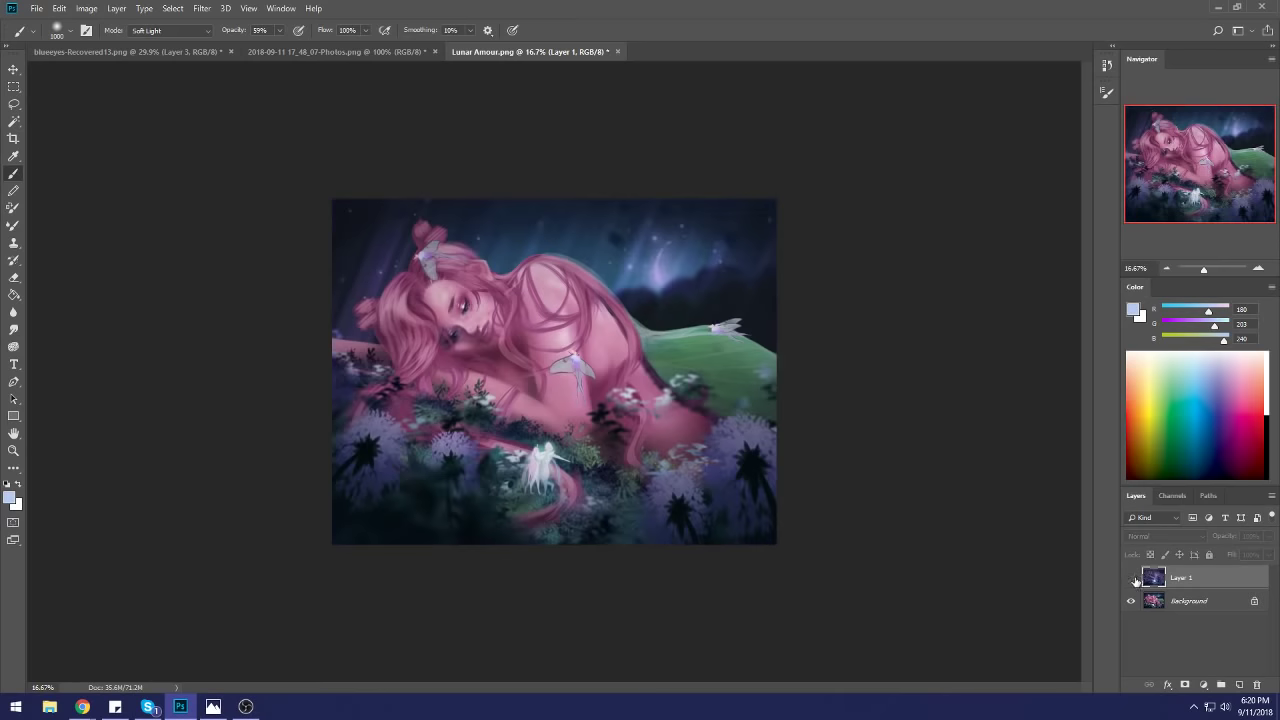
left_click(1132, 578)
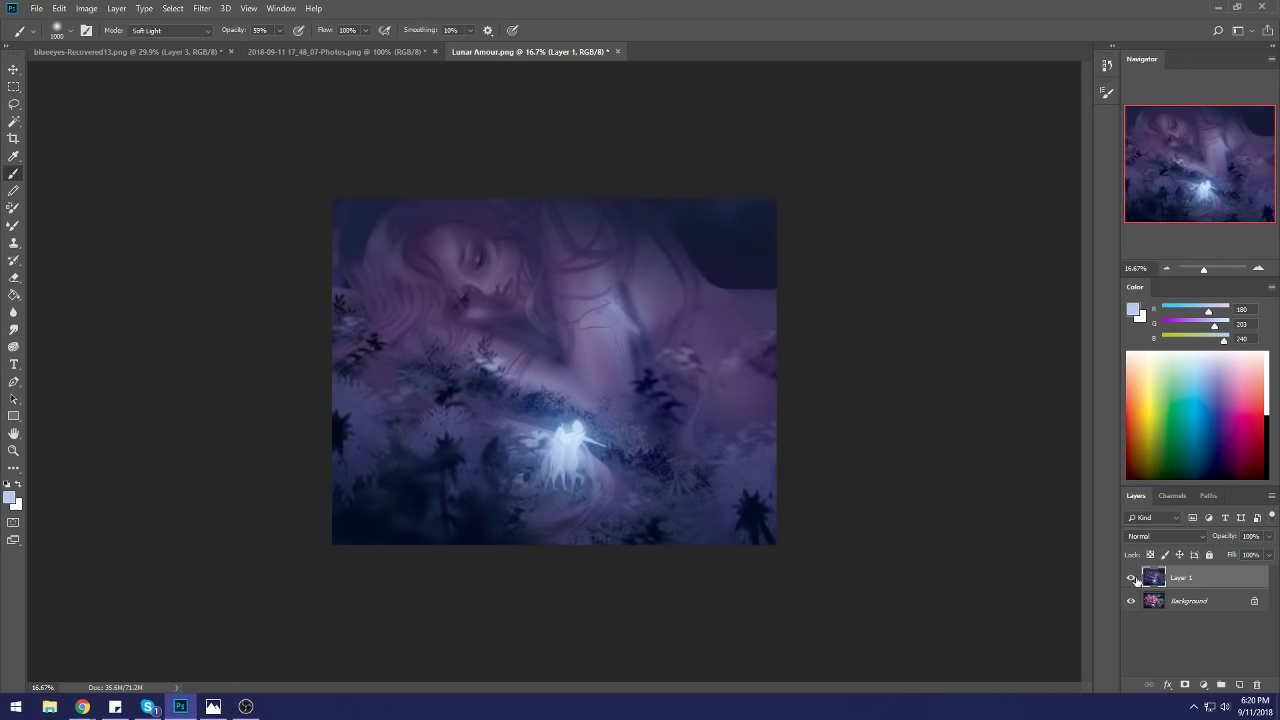
left_click(1132, 580)
left_click(1132, 580)
Step: Load the 80 px Dry-Oil brush in Normal mode with a pale glow colour sampled from the fairy
right_click(664, 371)
left_click(754, 458)
key("Return")
left_click(576, 438, "alt")
left_click(200, 31)
left_click(190, 40)
left_click(573, 422, "alt")
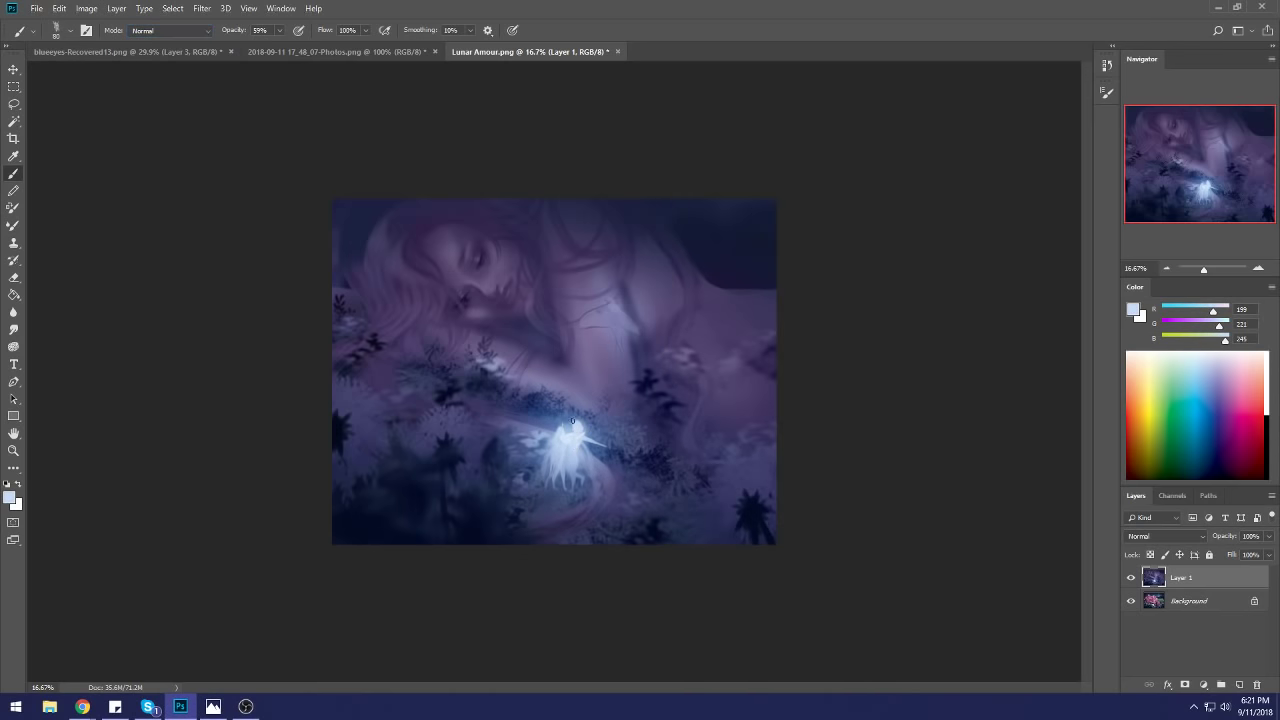
Step: Paint faint pale strokes on the fairy's glow, undo the stray marks, and bring up blueeyes-Recovered13.png
left_click_drag(572, 493, 554, 491)
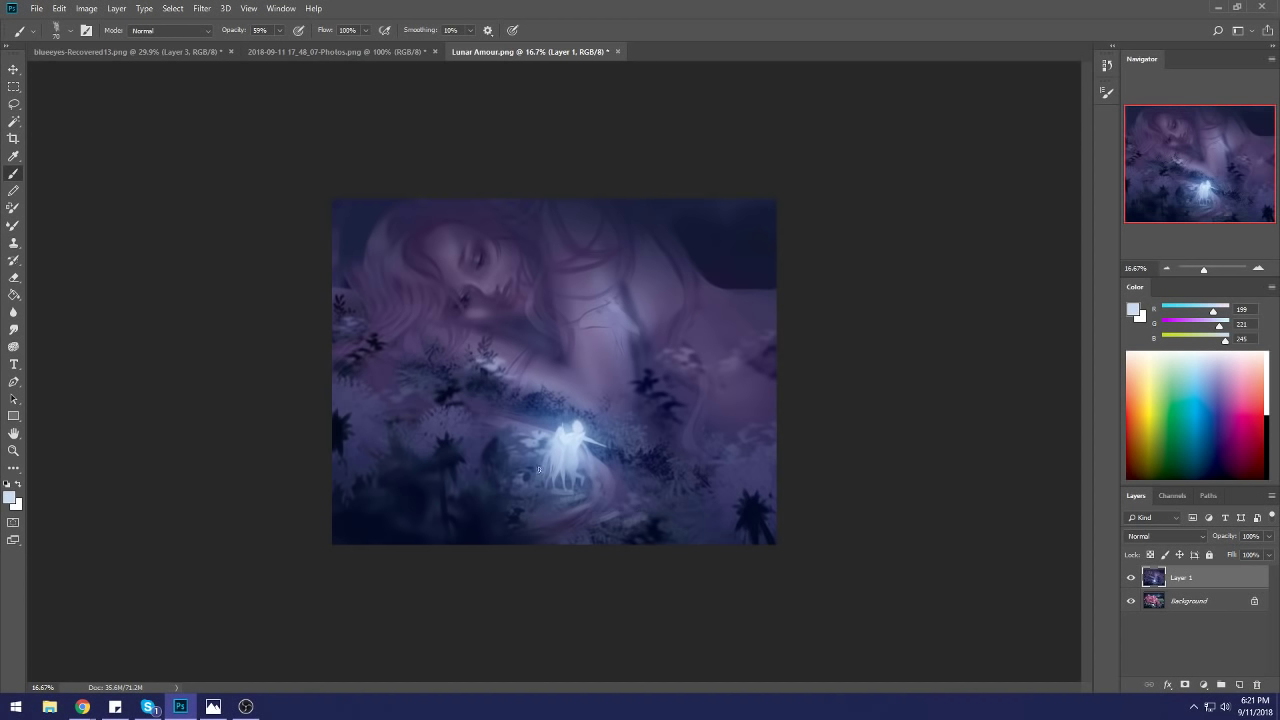
mouse_move(500, 453)
left_mouse_down()
mouse_move(498, 442)
mouse_move(496, 486)
left_mouse_up()
left_click_drag(644, 466, 642, 446)
key("ctrl+z")
left_click(169, 51)
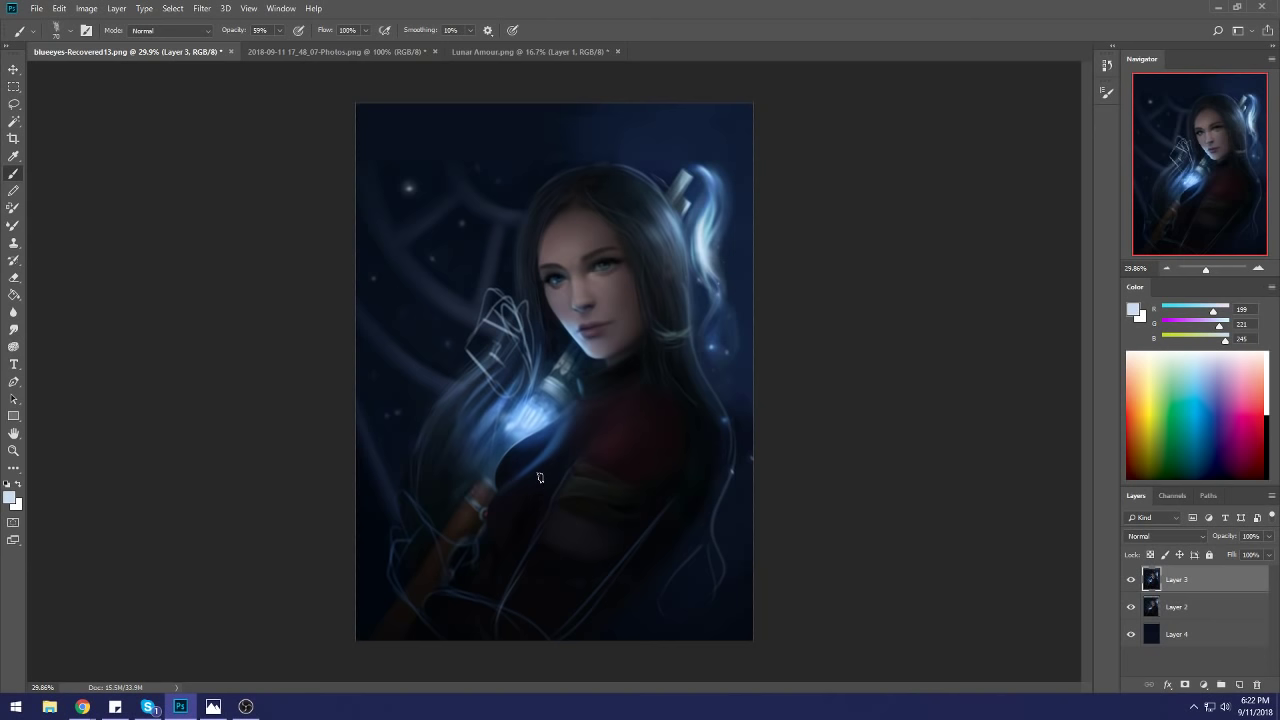
Step: Switch back to the Lunar Amour.png document
left_click(468, 52)
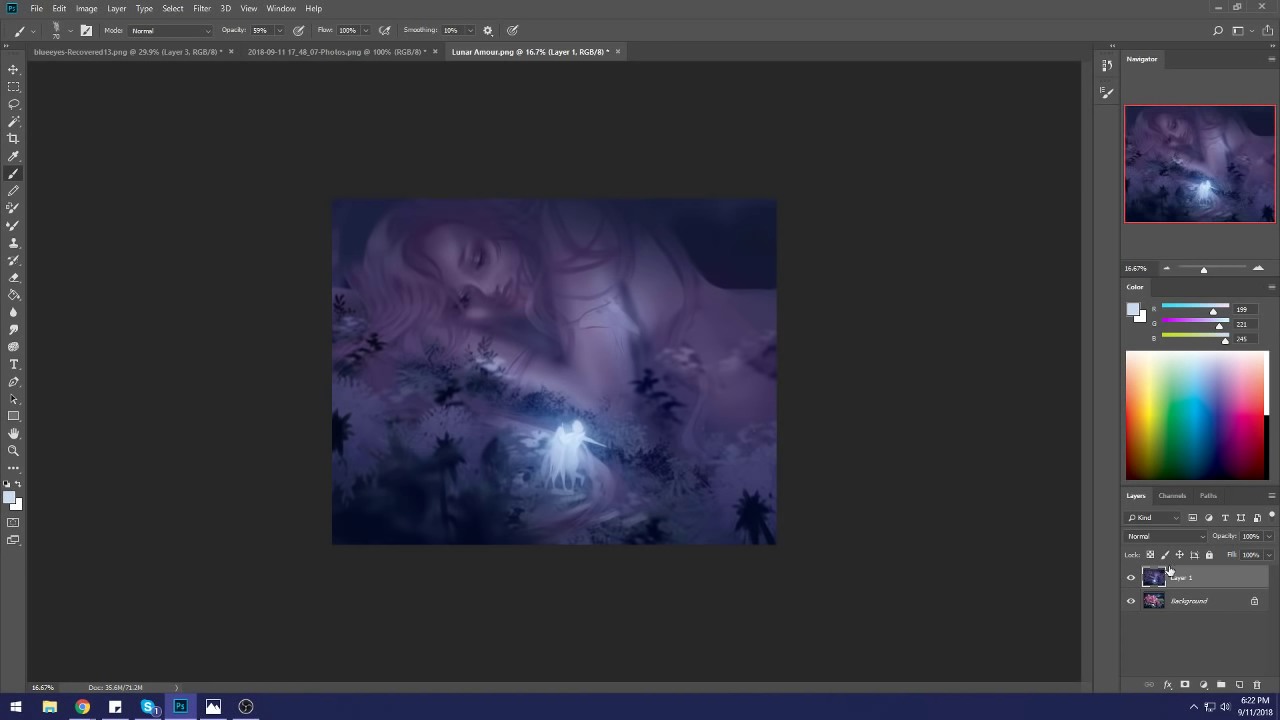
Step: Crop the painting slightly shorter and merge Layer 1 down into the Background
key("c")
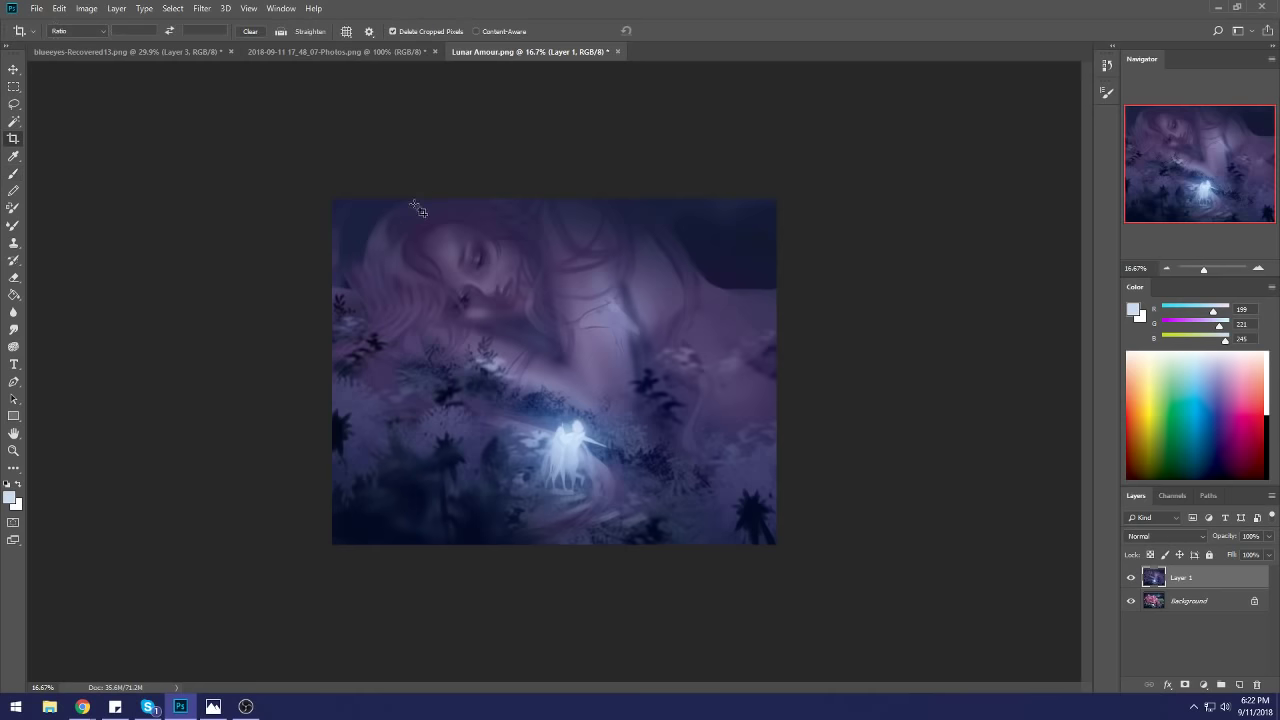
mouse_move(330, 210)
left_mouse_down()
mouse_move(1036, 456)
mouse_move(1083, 530)
left_mouse_up()
key("Return")
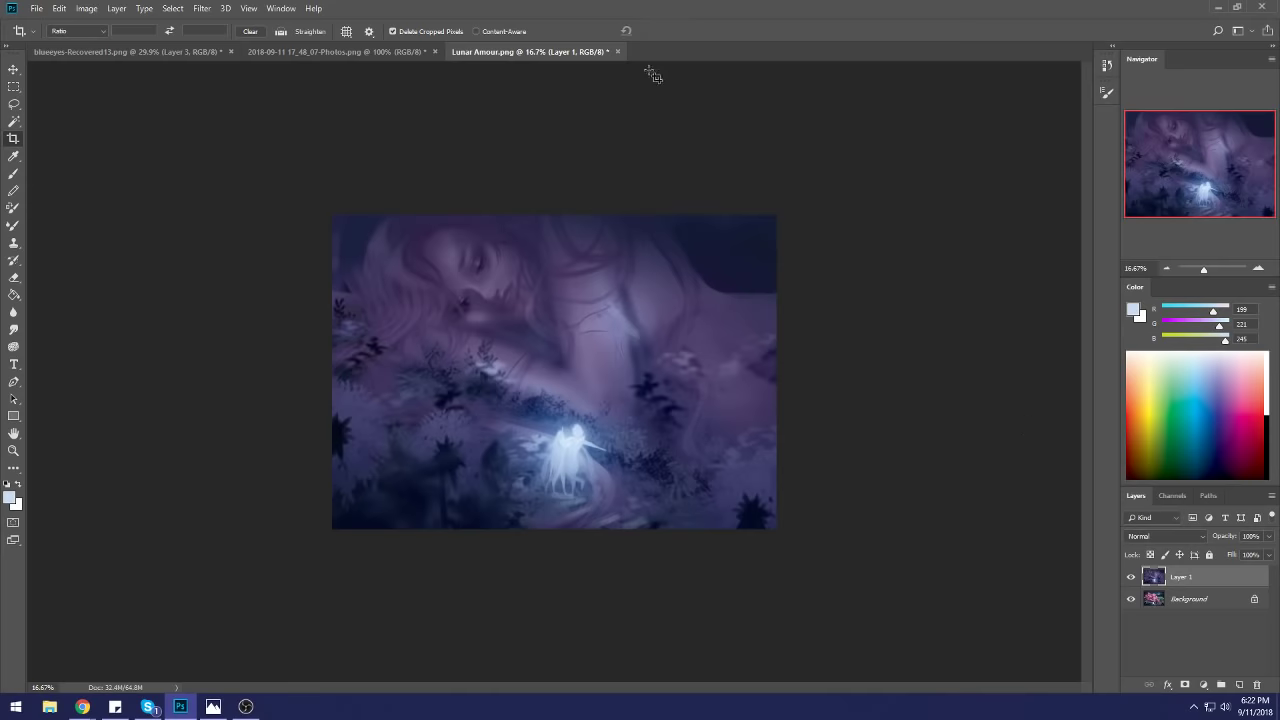
right_click(1200, 578)
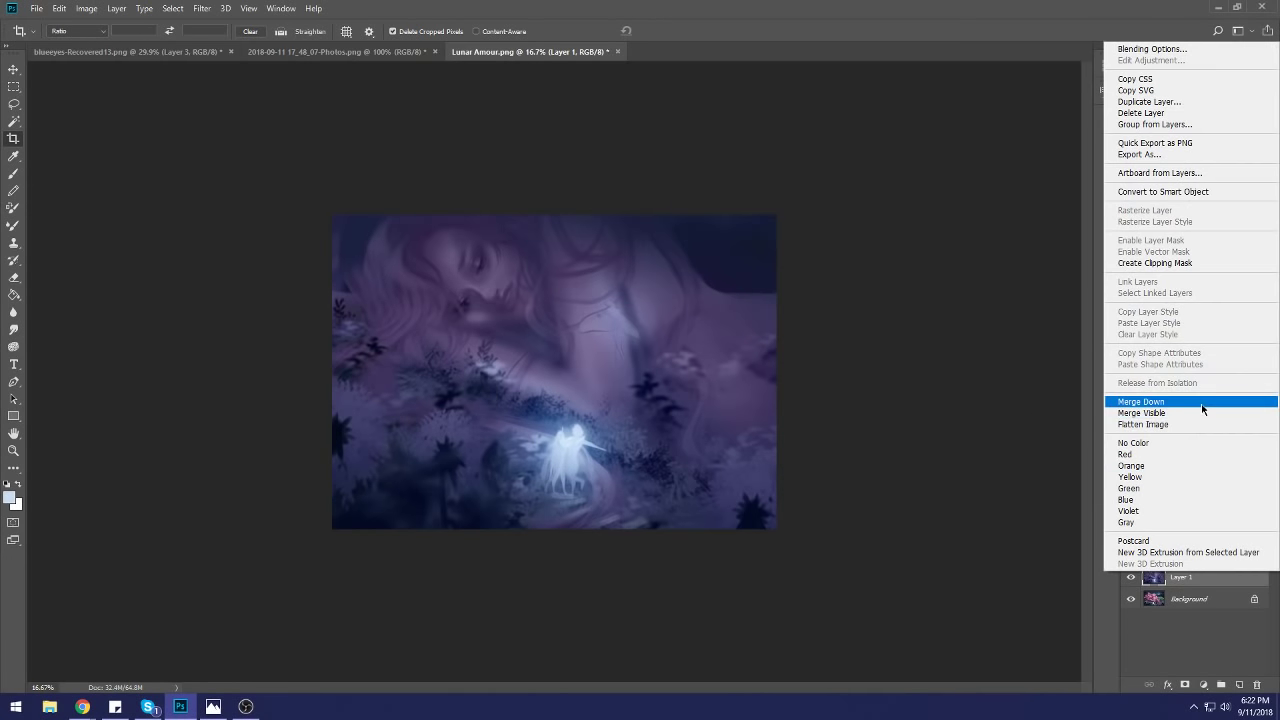
left_click(1204, 403)
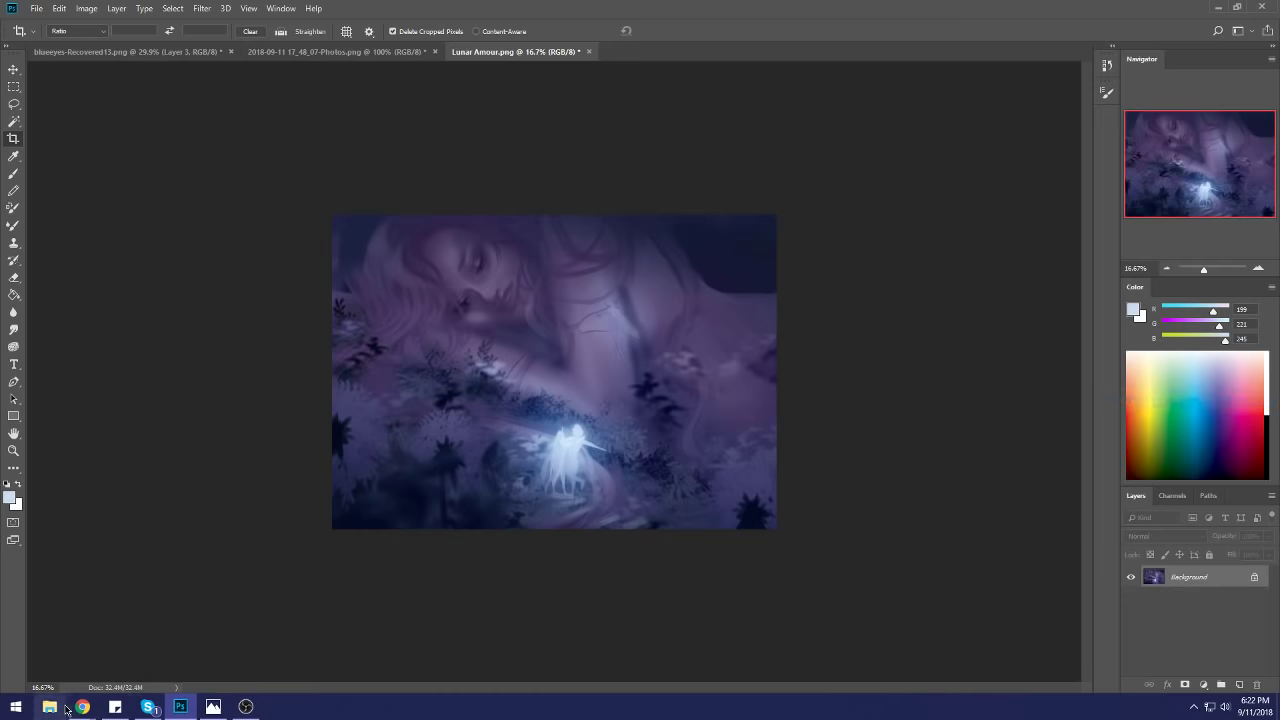
Step: Bring the Chrome window with the Google+ community's 40%-off PortraitStudio announcement to the front
mouse_move(80, 708)
left_click(200, 650)
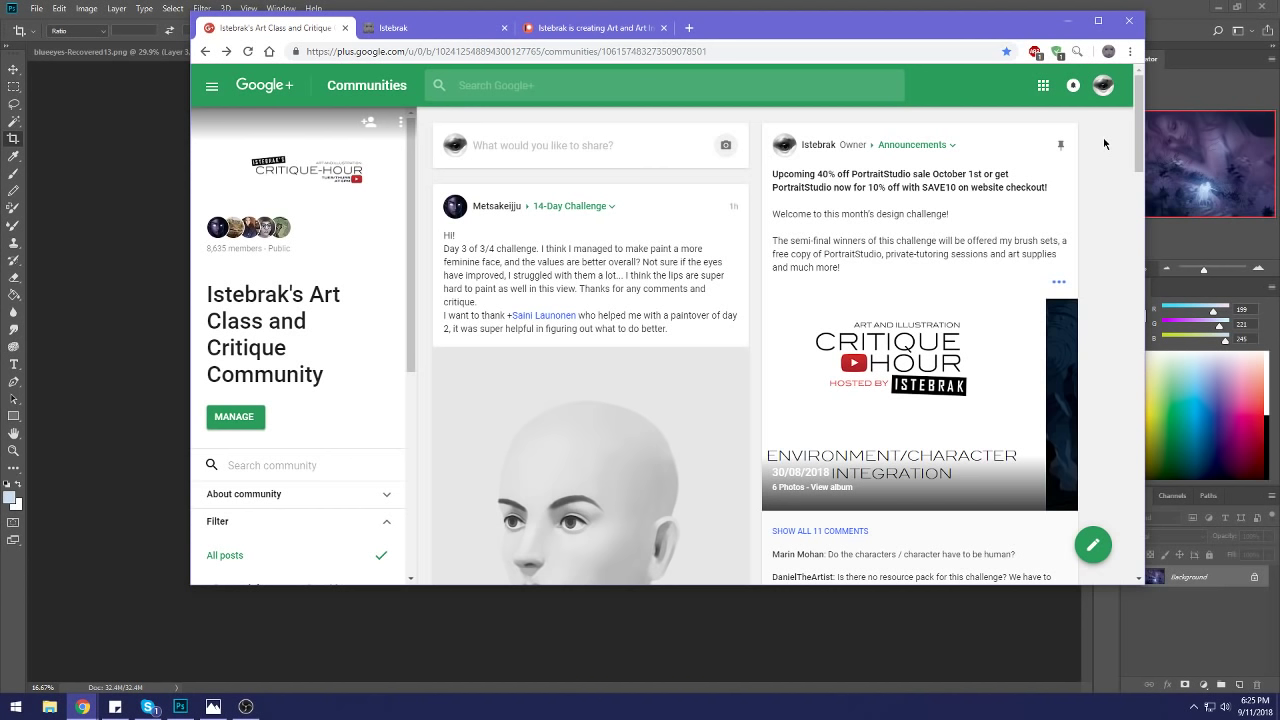
Step: Expand the pinned announcement to show its 6-photo album and 11 comments, briefly visiting the artist's website
left_click(1060, 283)
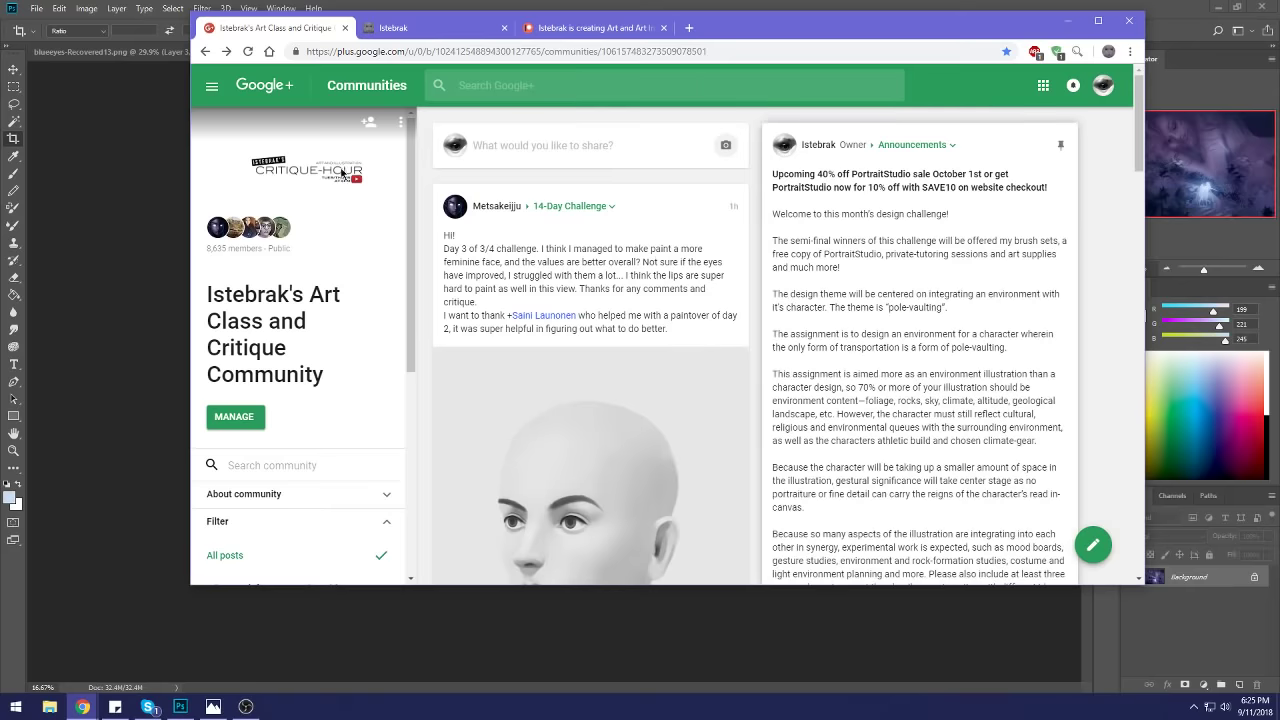
left_click(408, 29)
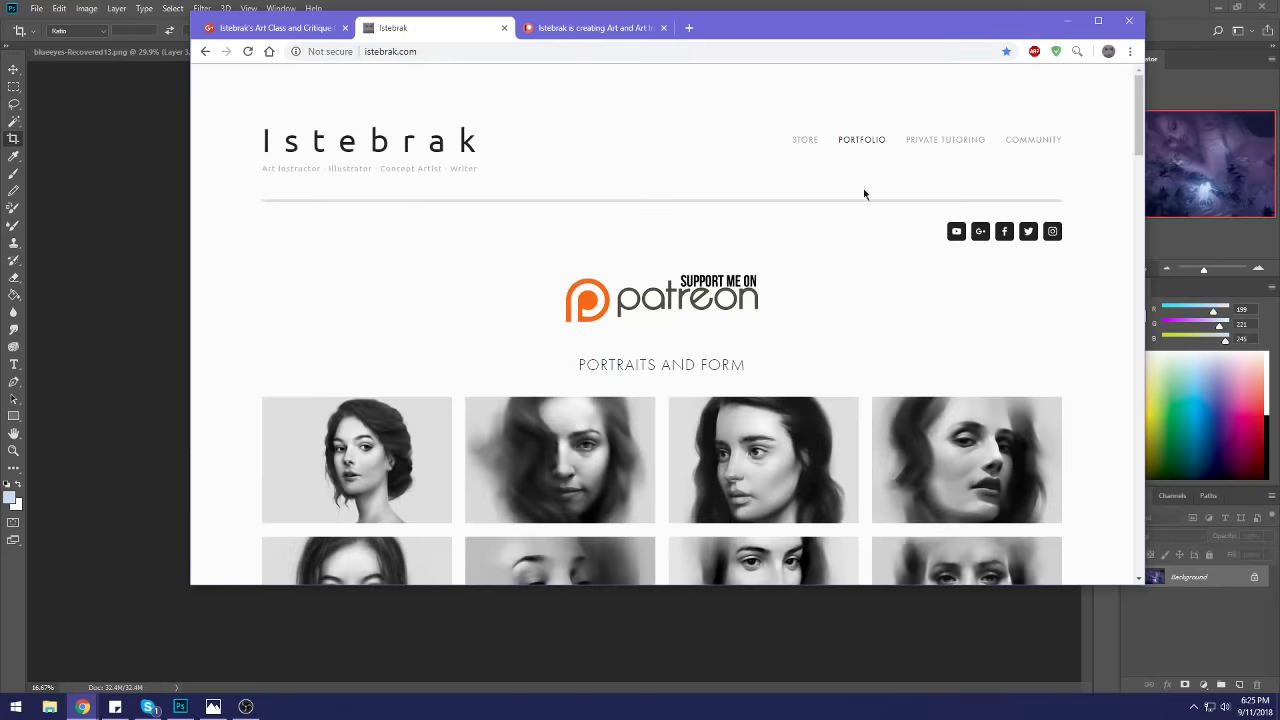
left_click(979, 233)
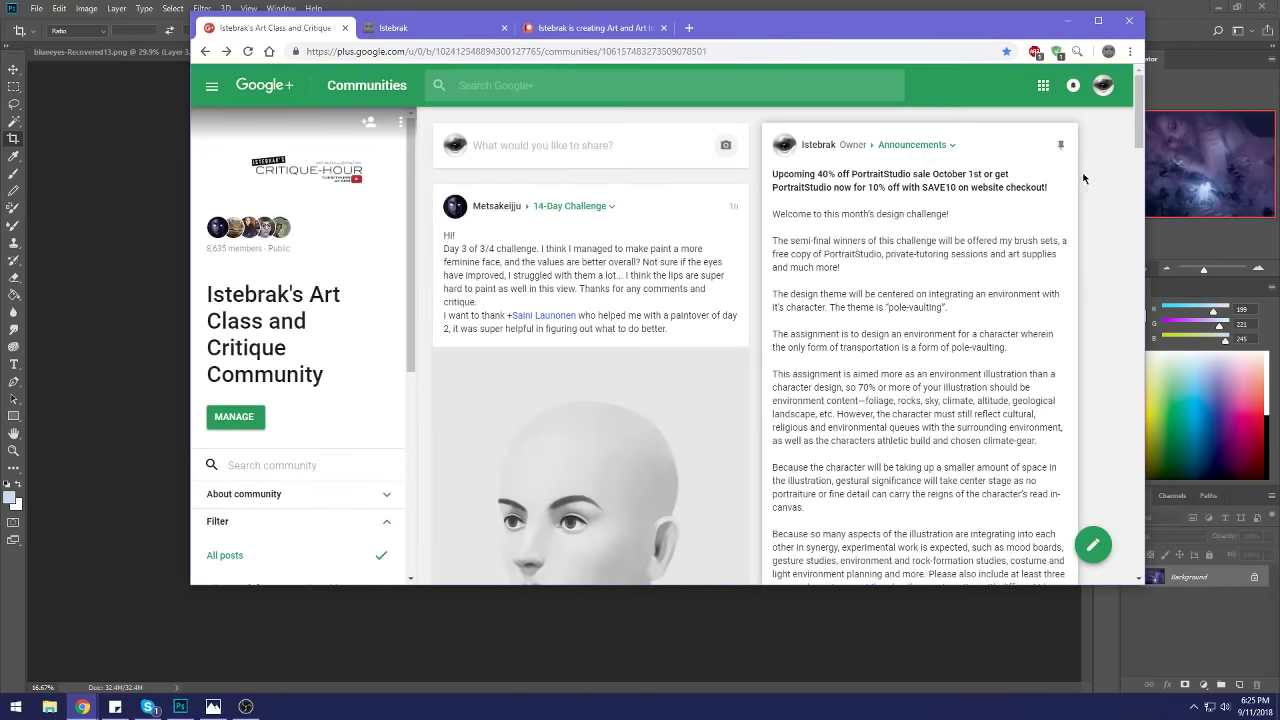
scroll(1000, 200, "down", 3)
scroll(951, 214, "up", 2)
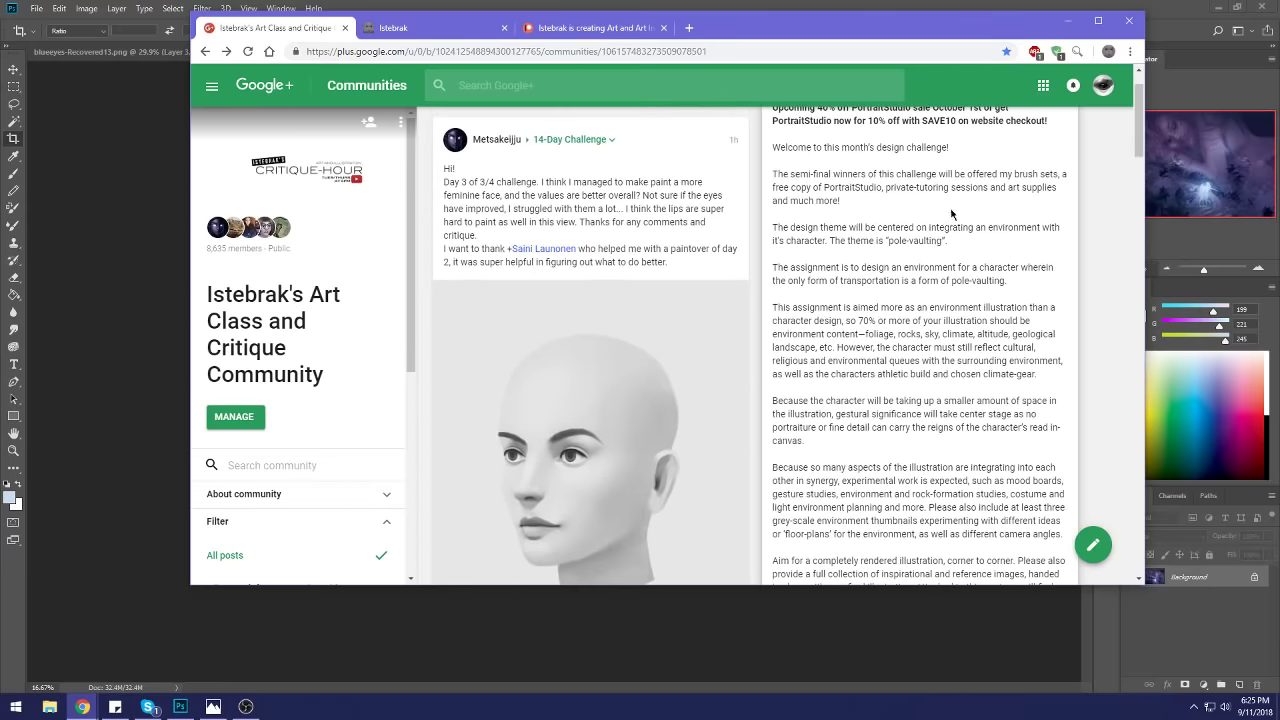
scroll(1102, 138, "up", 1)
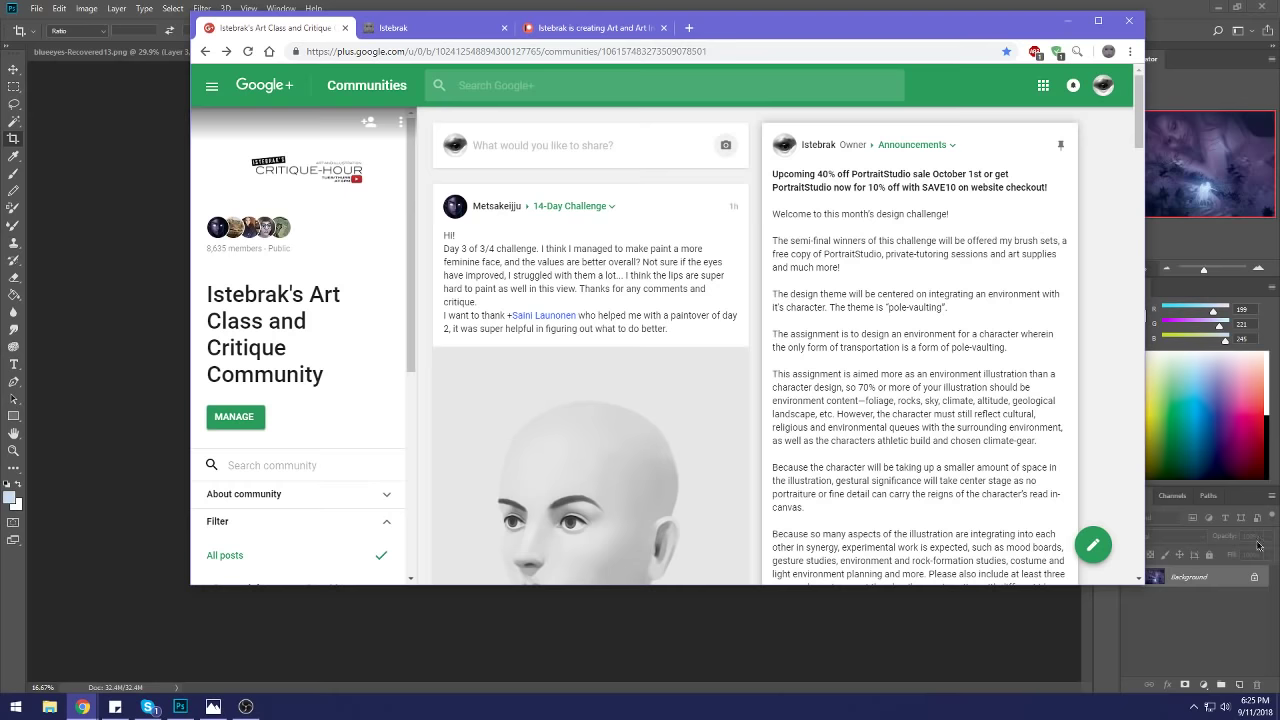
Step: Dismiss the clock/calendar flyout so the community page is visible, then switch to OBS
left_click(1253, 706)
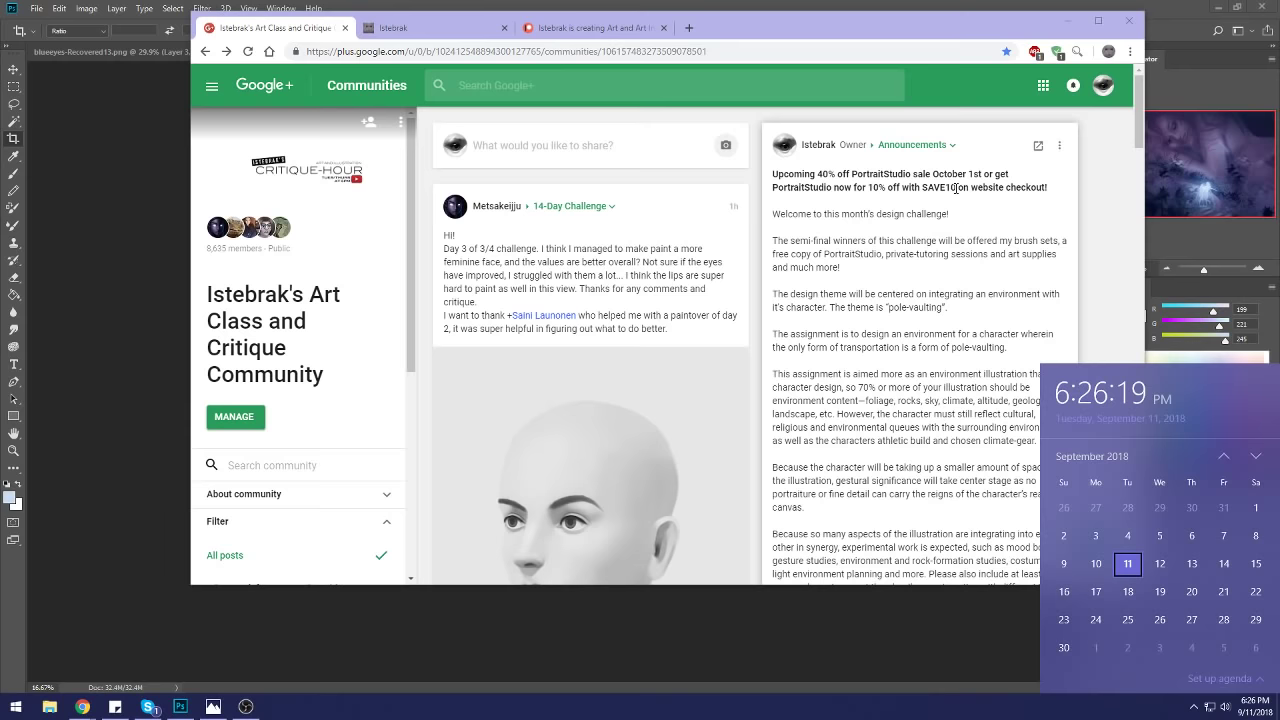
left_click(952, 258)
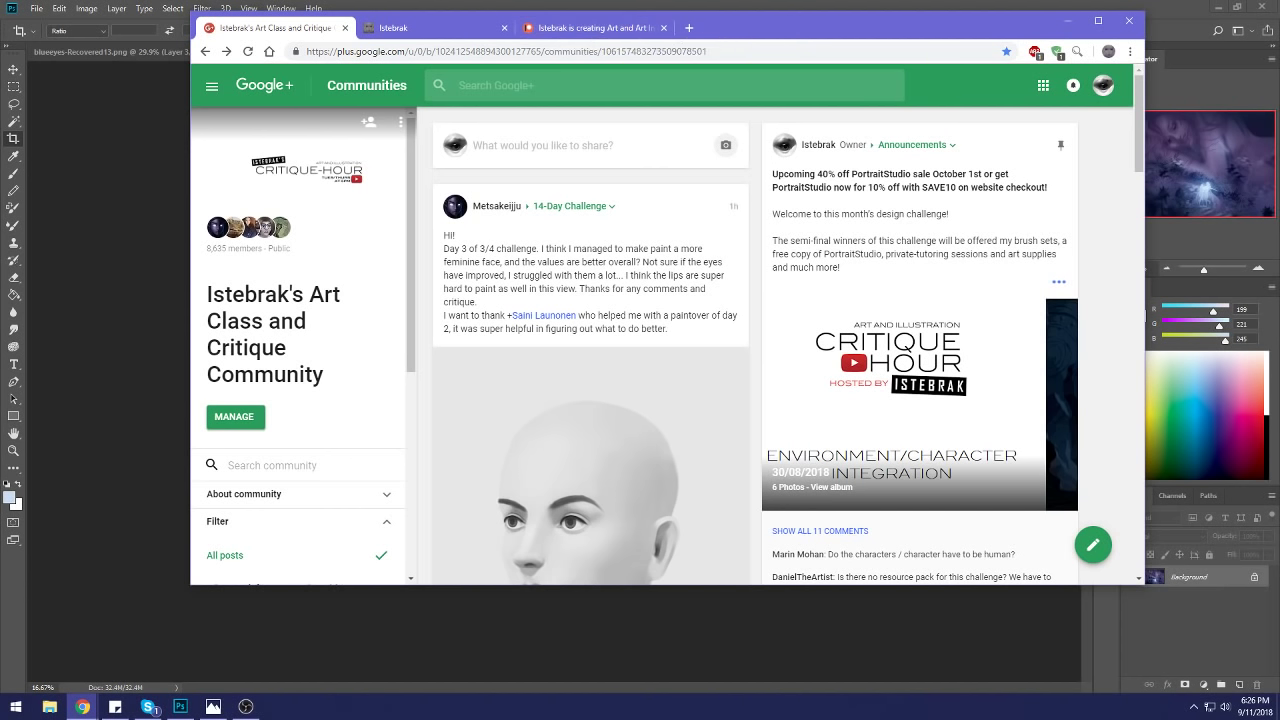
left_click(248, 708)
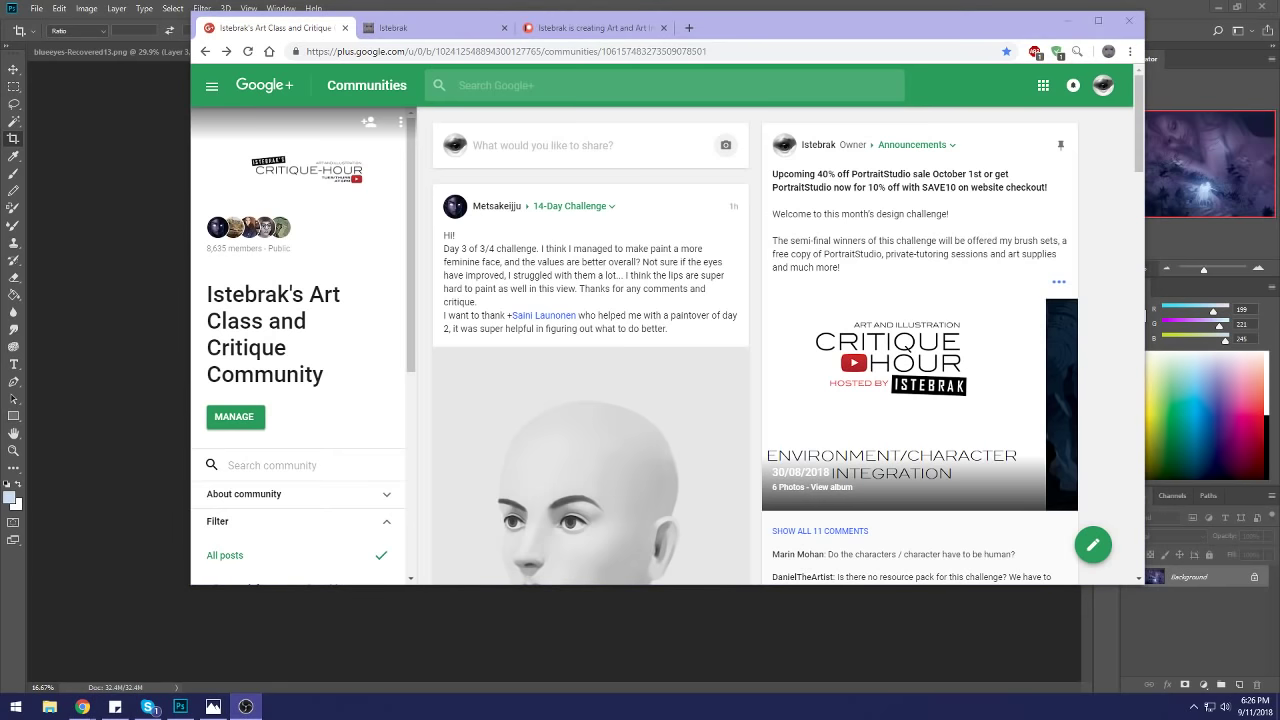